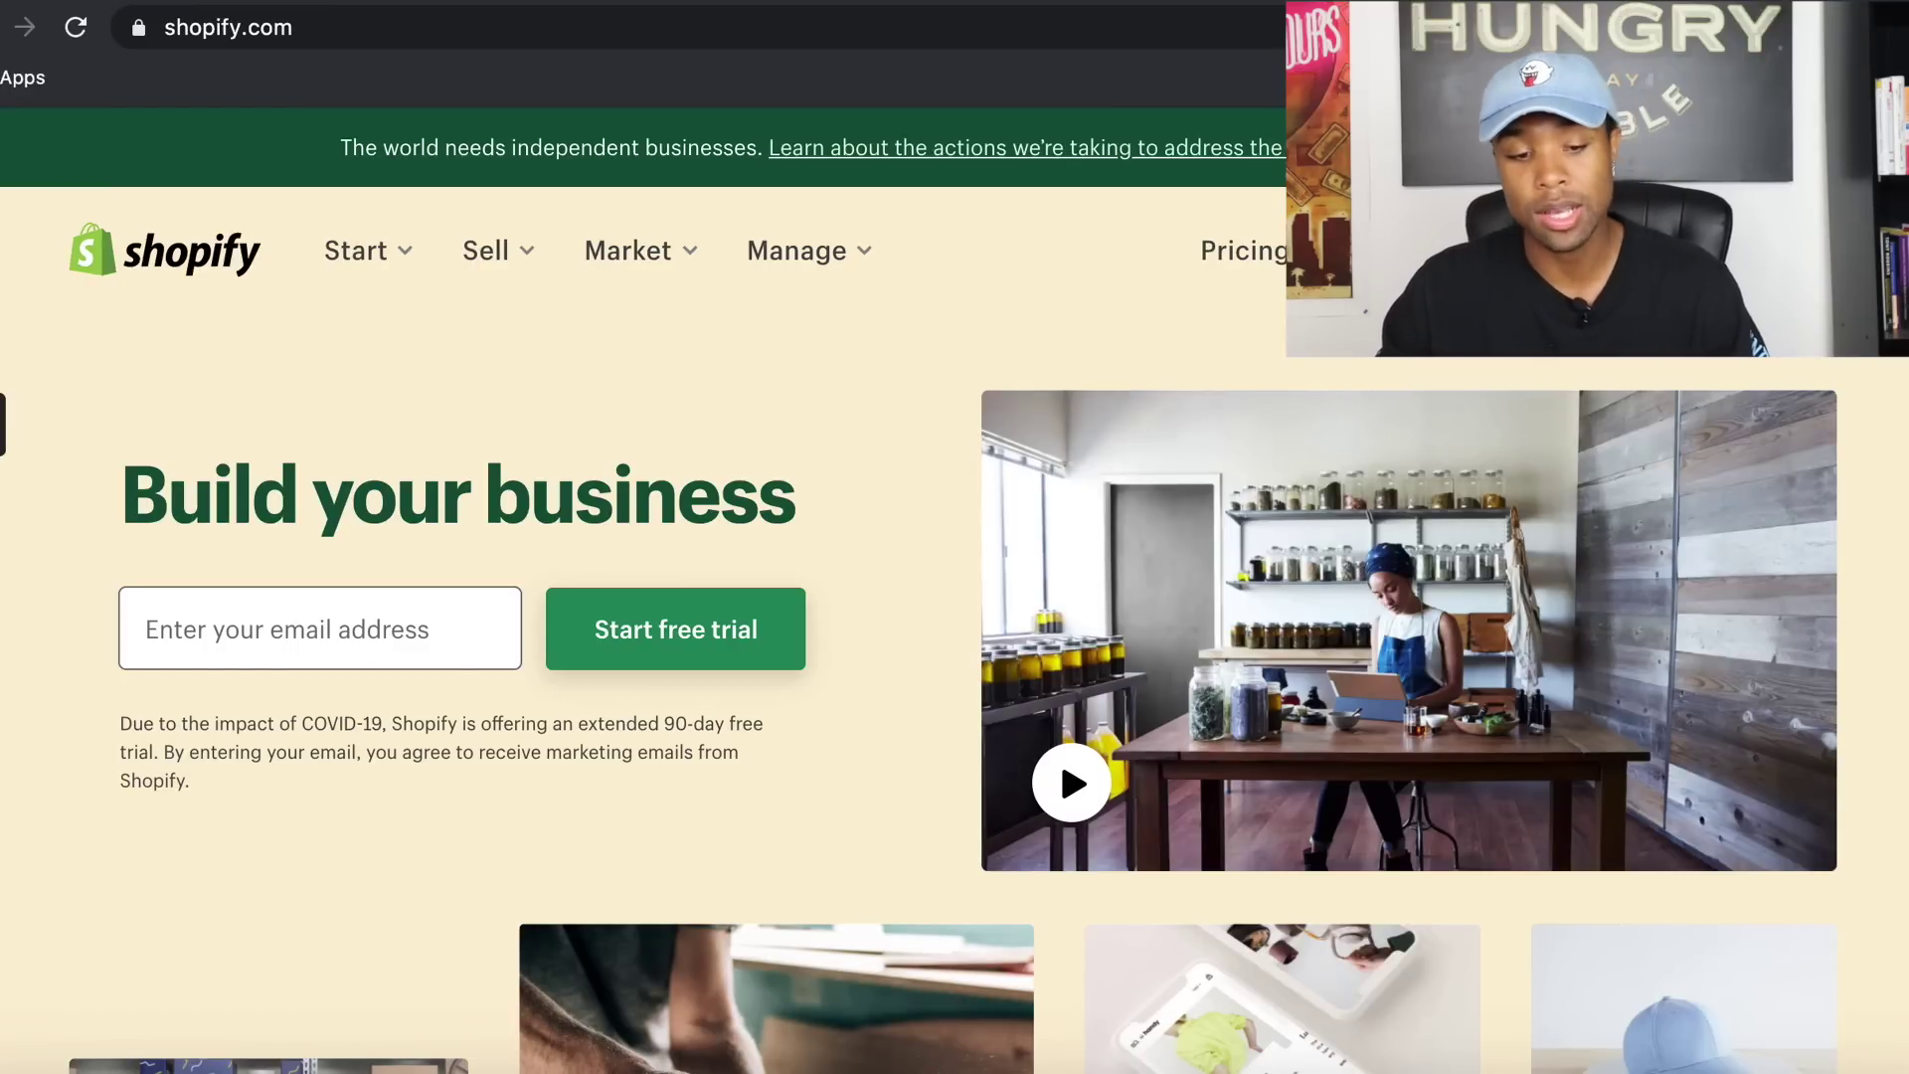
# Go to the store admin's apps and open the Oberlo - Dropshipping App listing in the Shopify App Store
pyautogui.click(468, 3)
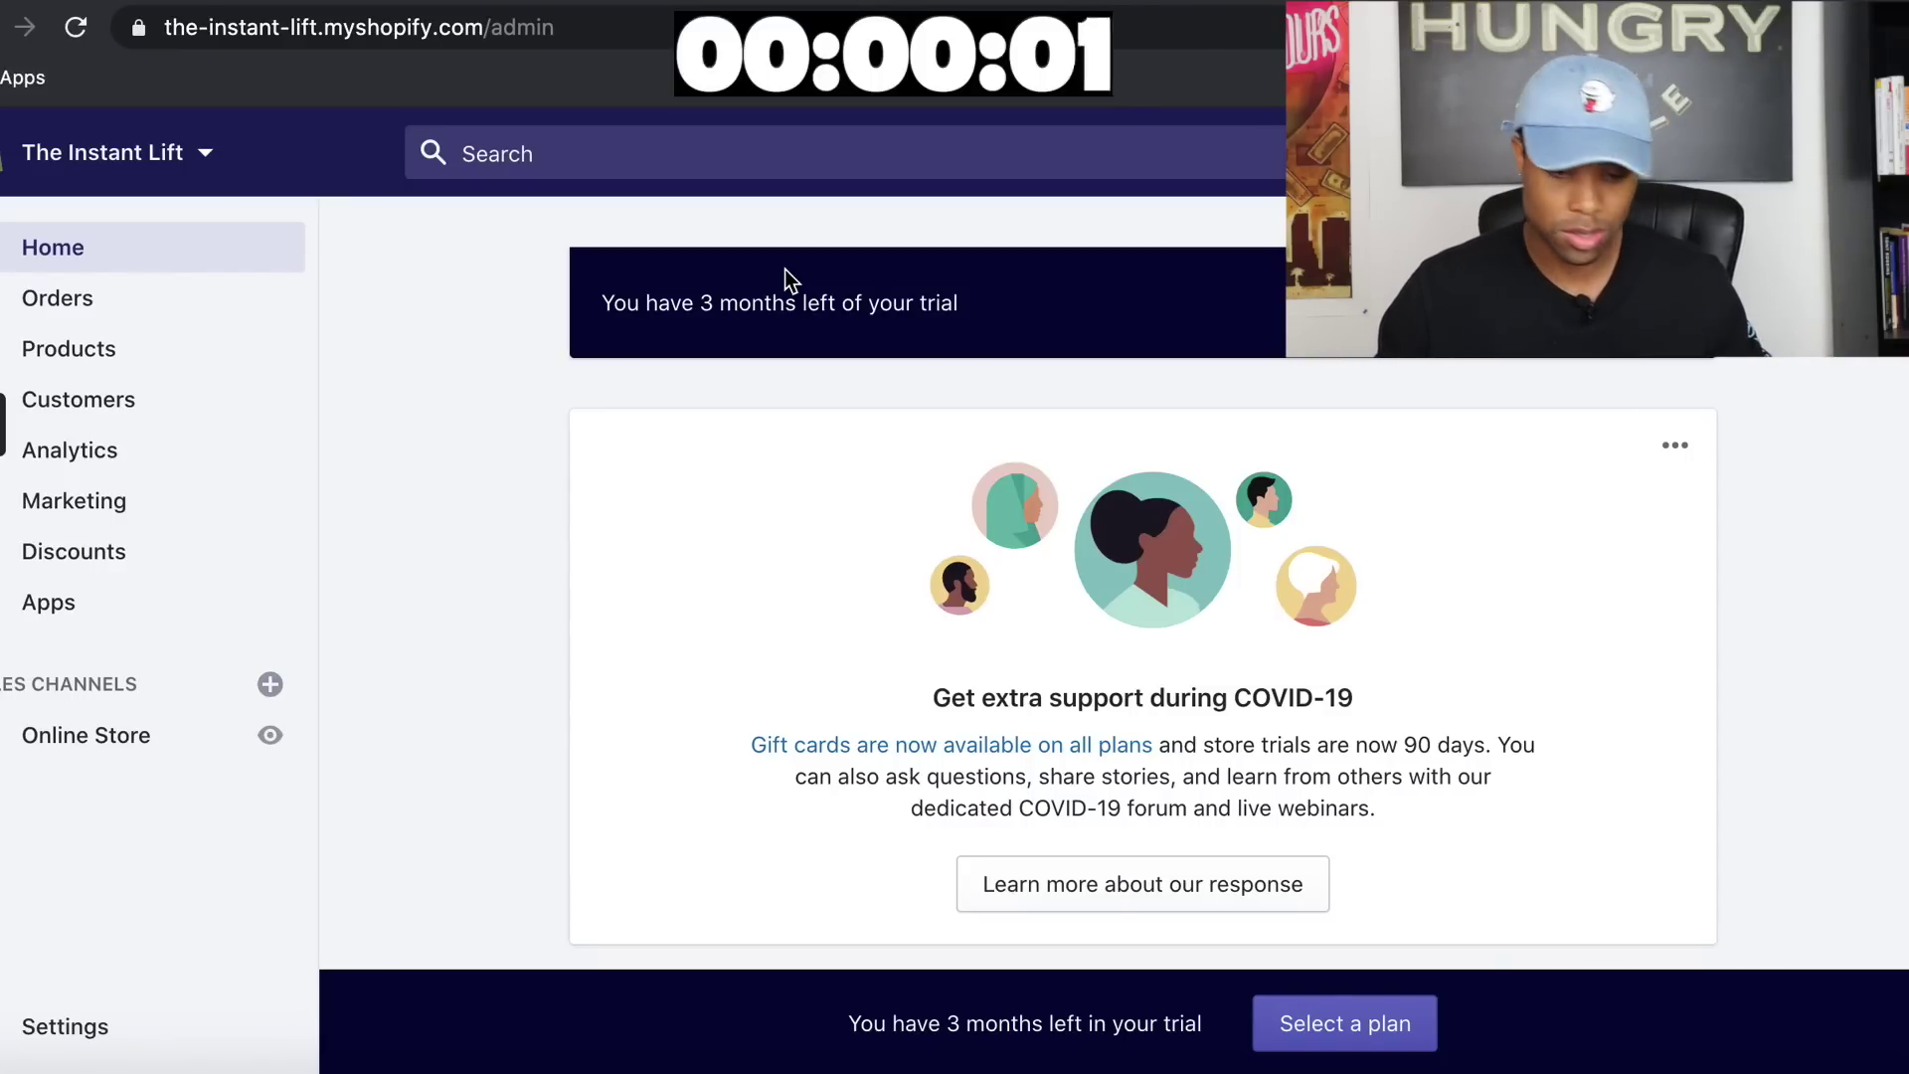
pyautogui.click(111, 606)
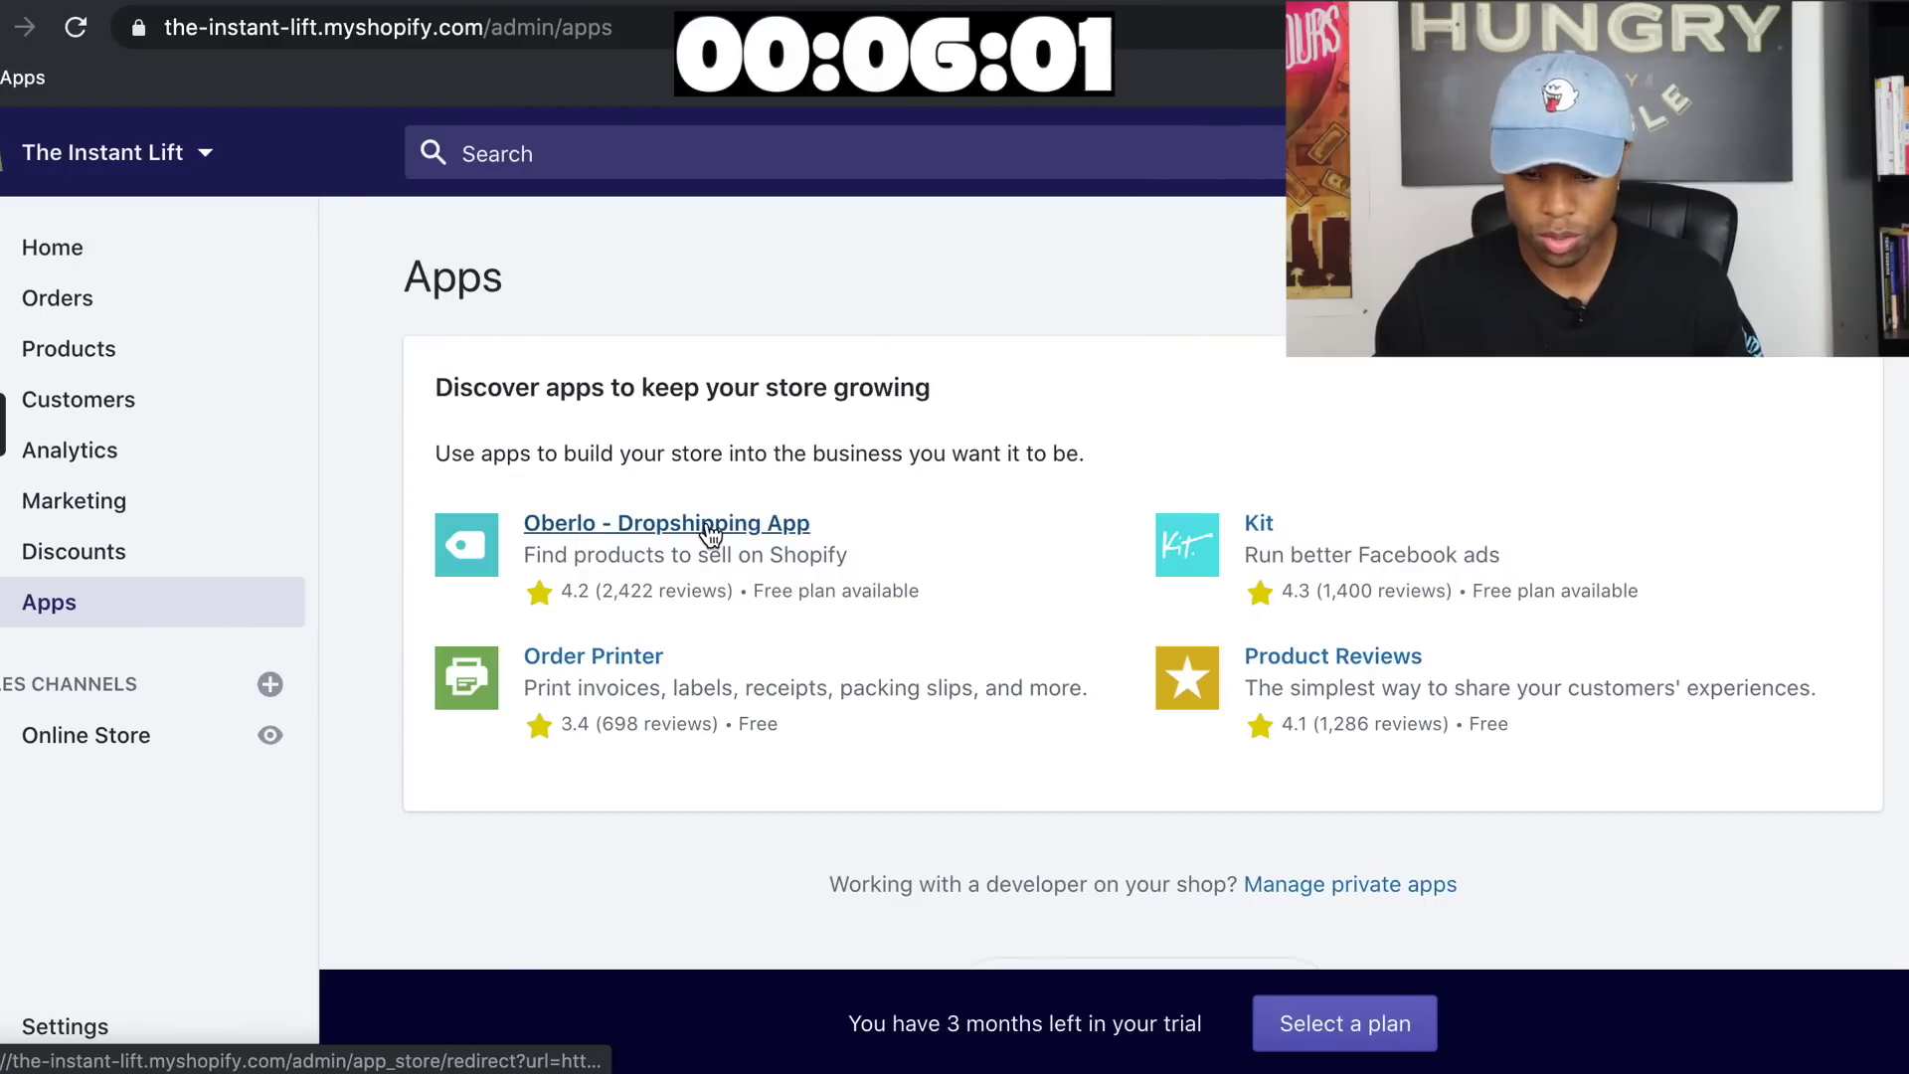
pyautogui.click(710, 527)
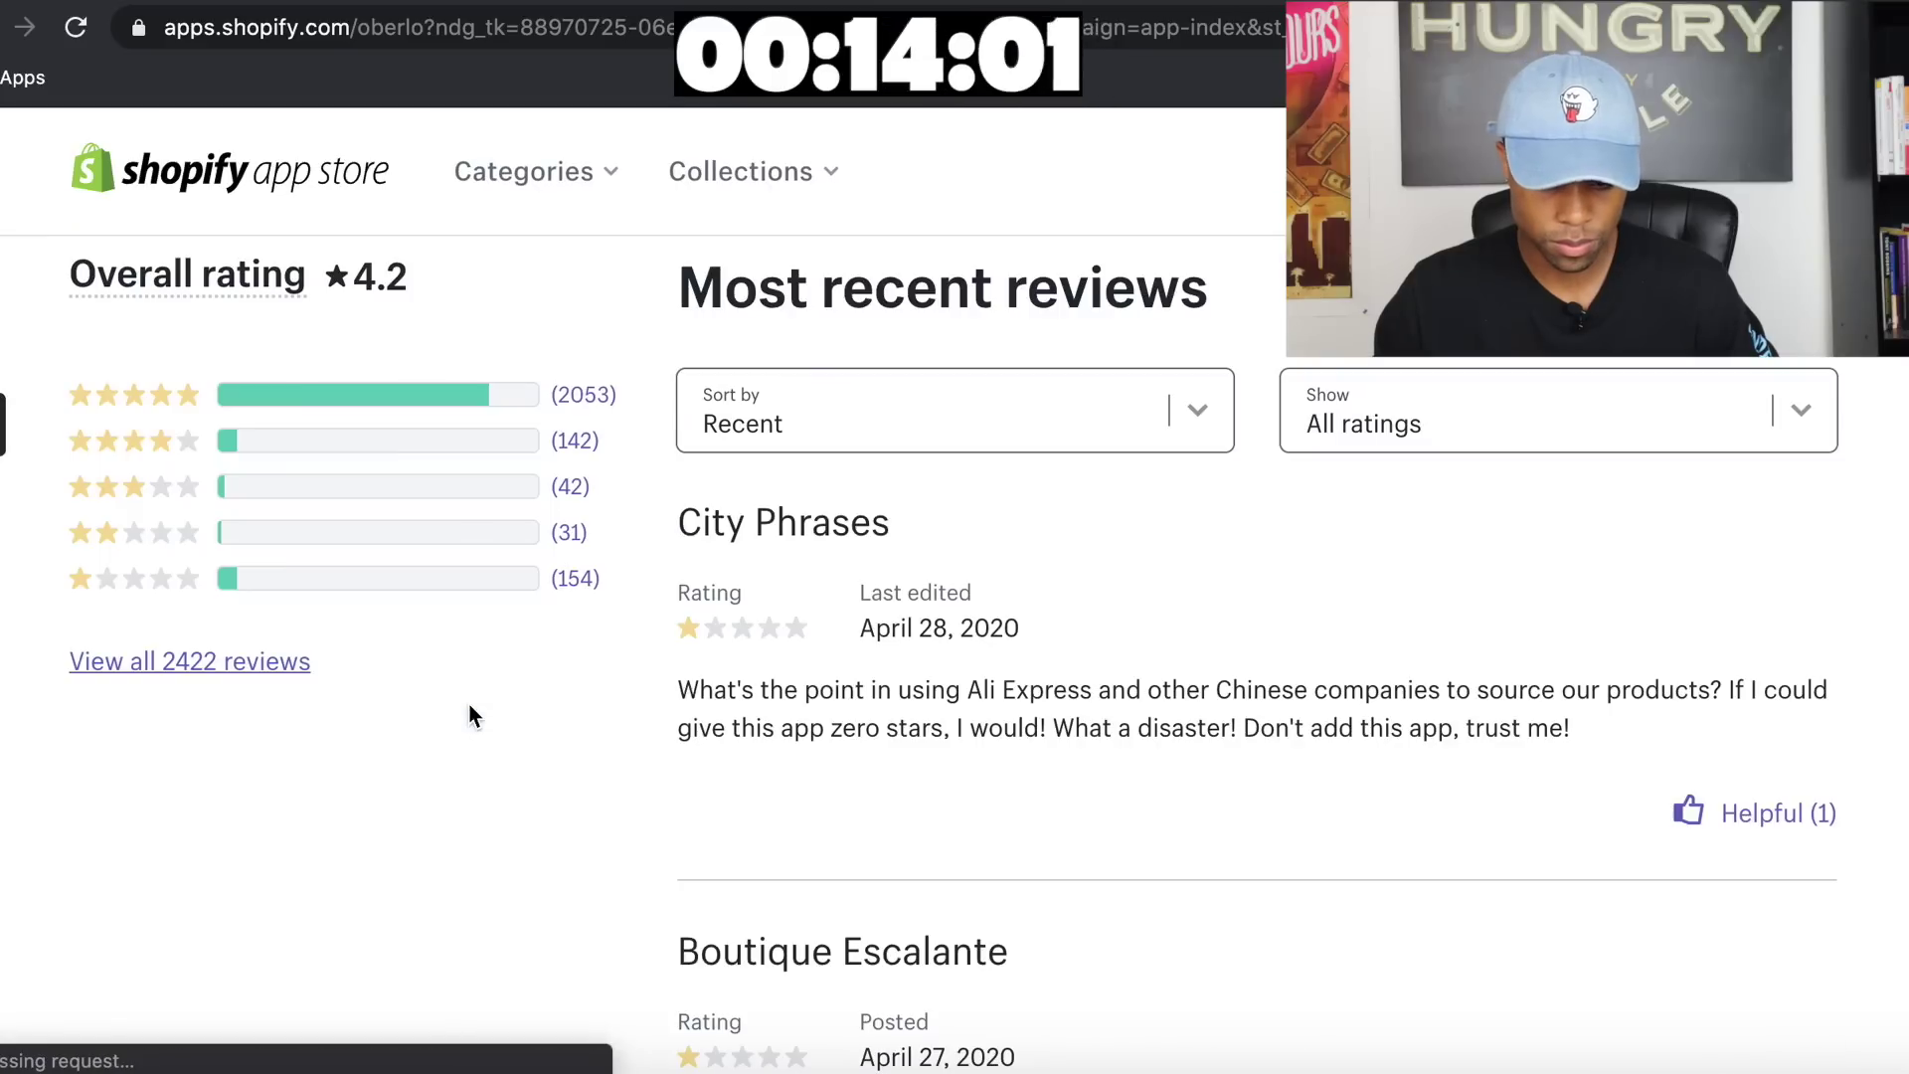
# Add the Oberlo app to the store and approve its installation
pyautogui.scroll(15, 588, 366)
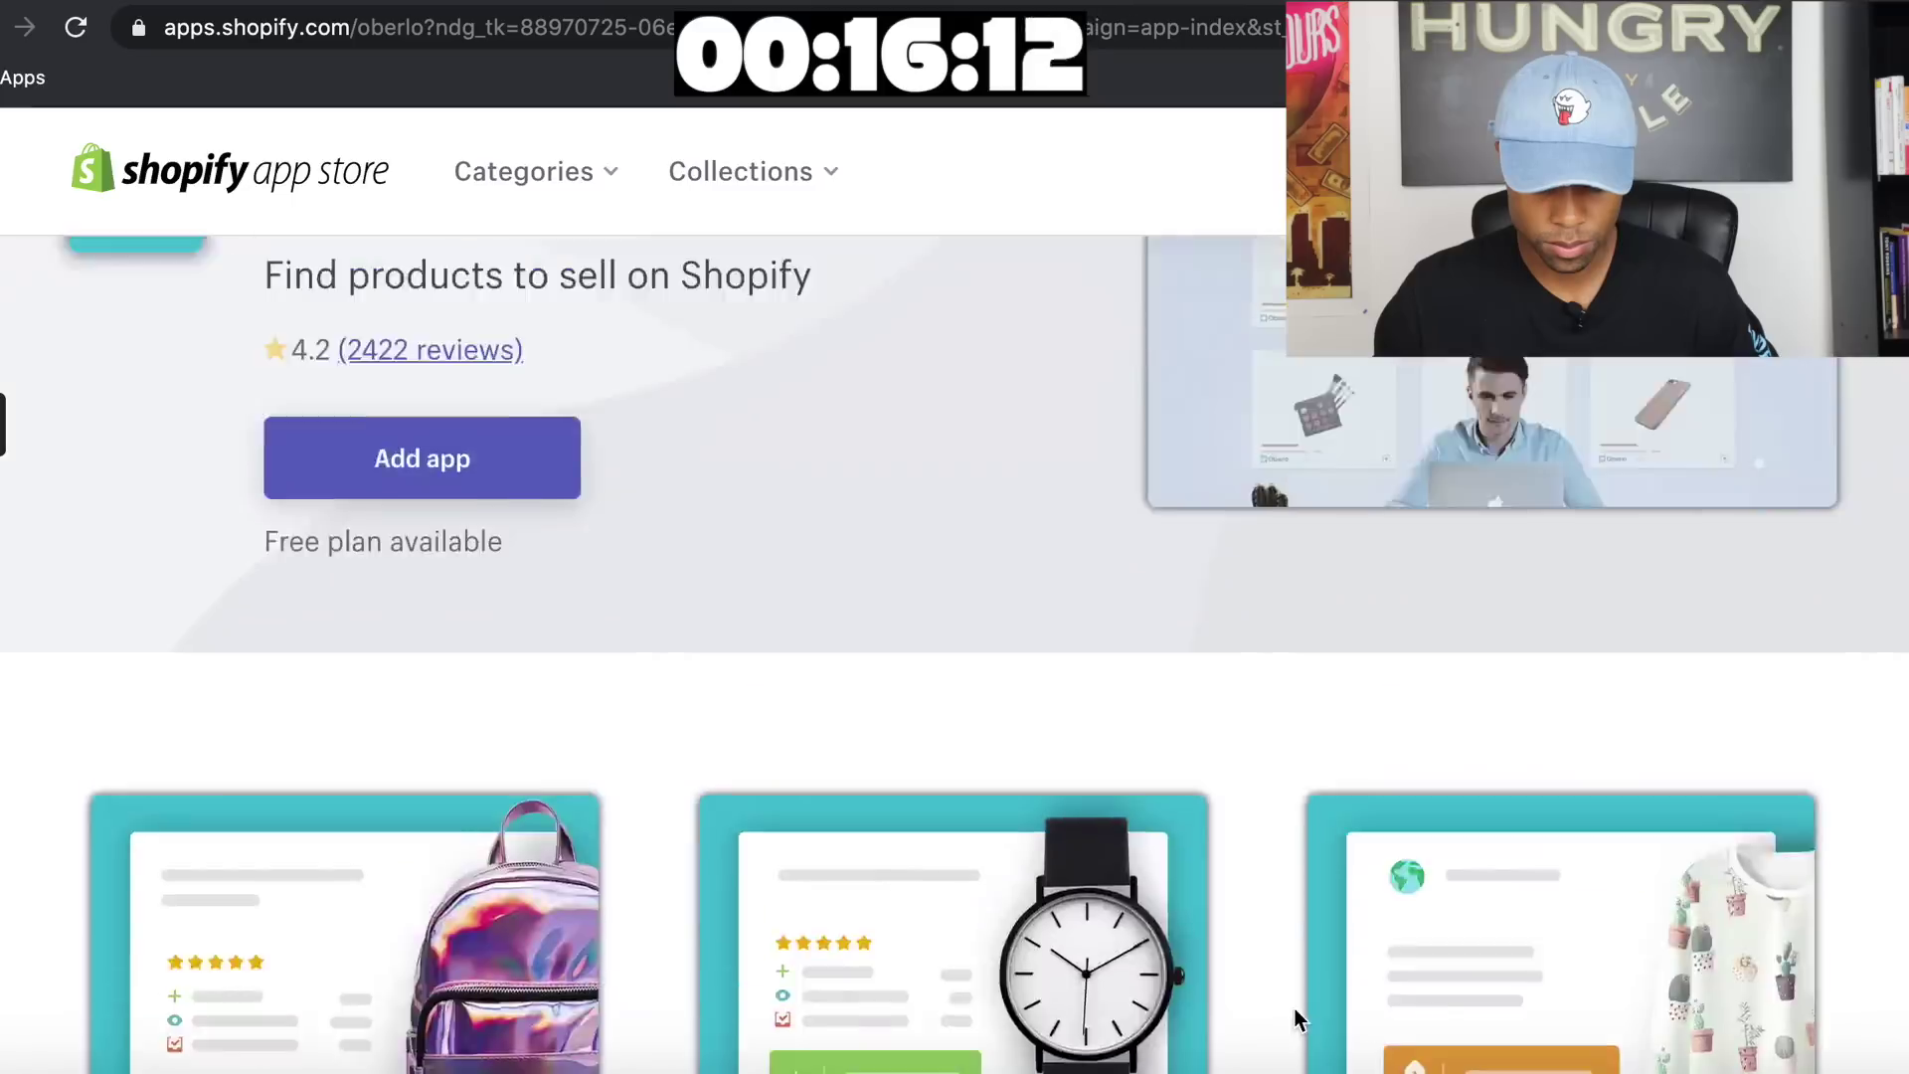
pyautogui.scroll(3, 1295, 1008)
pyautogui.click(547, 826)
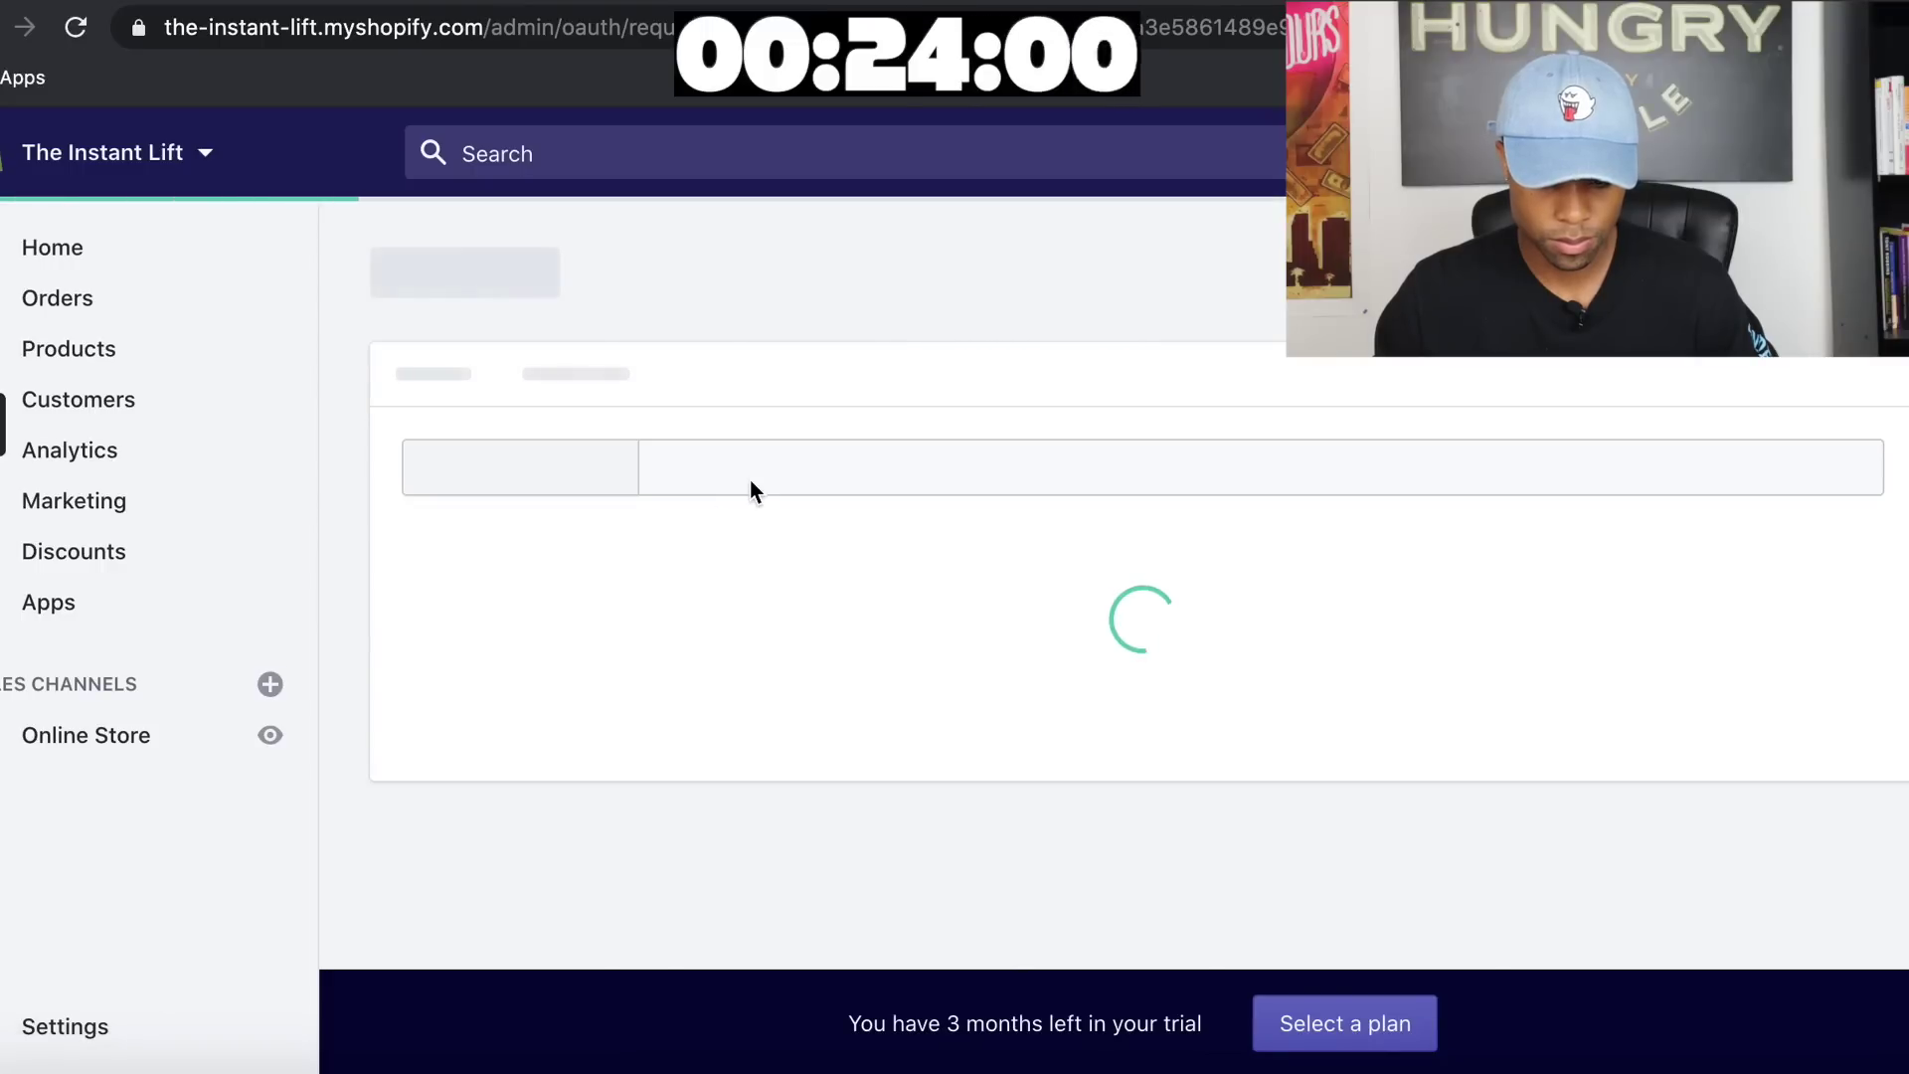
pyautogui.scroll(-3, 861, 553)
pyautogui.scroll(-3, 1246, 646)
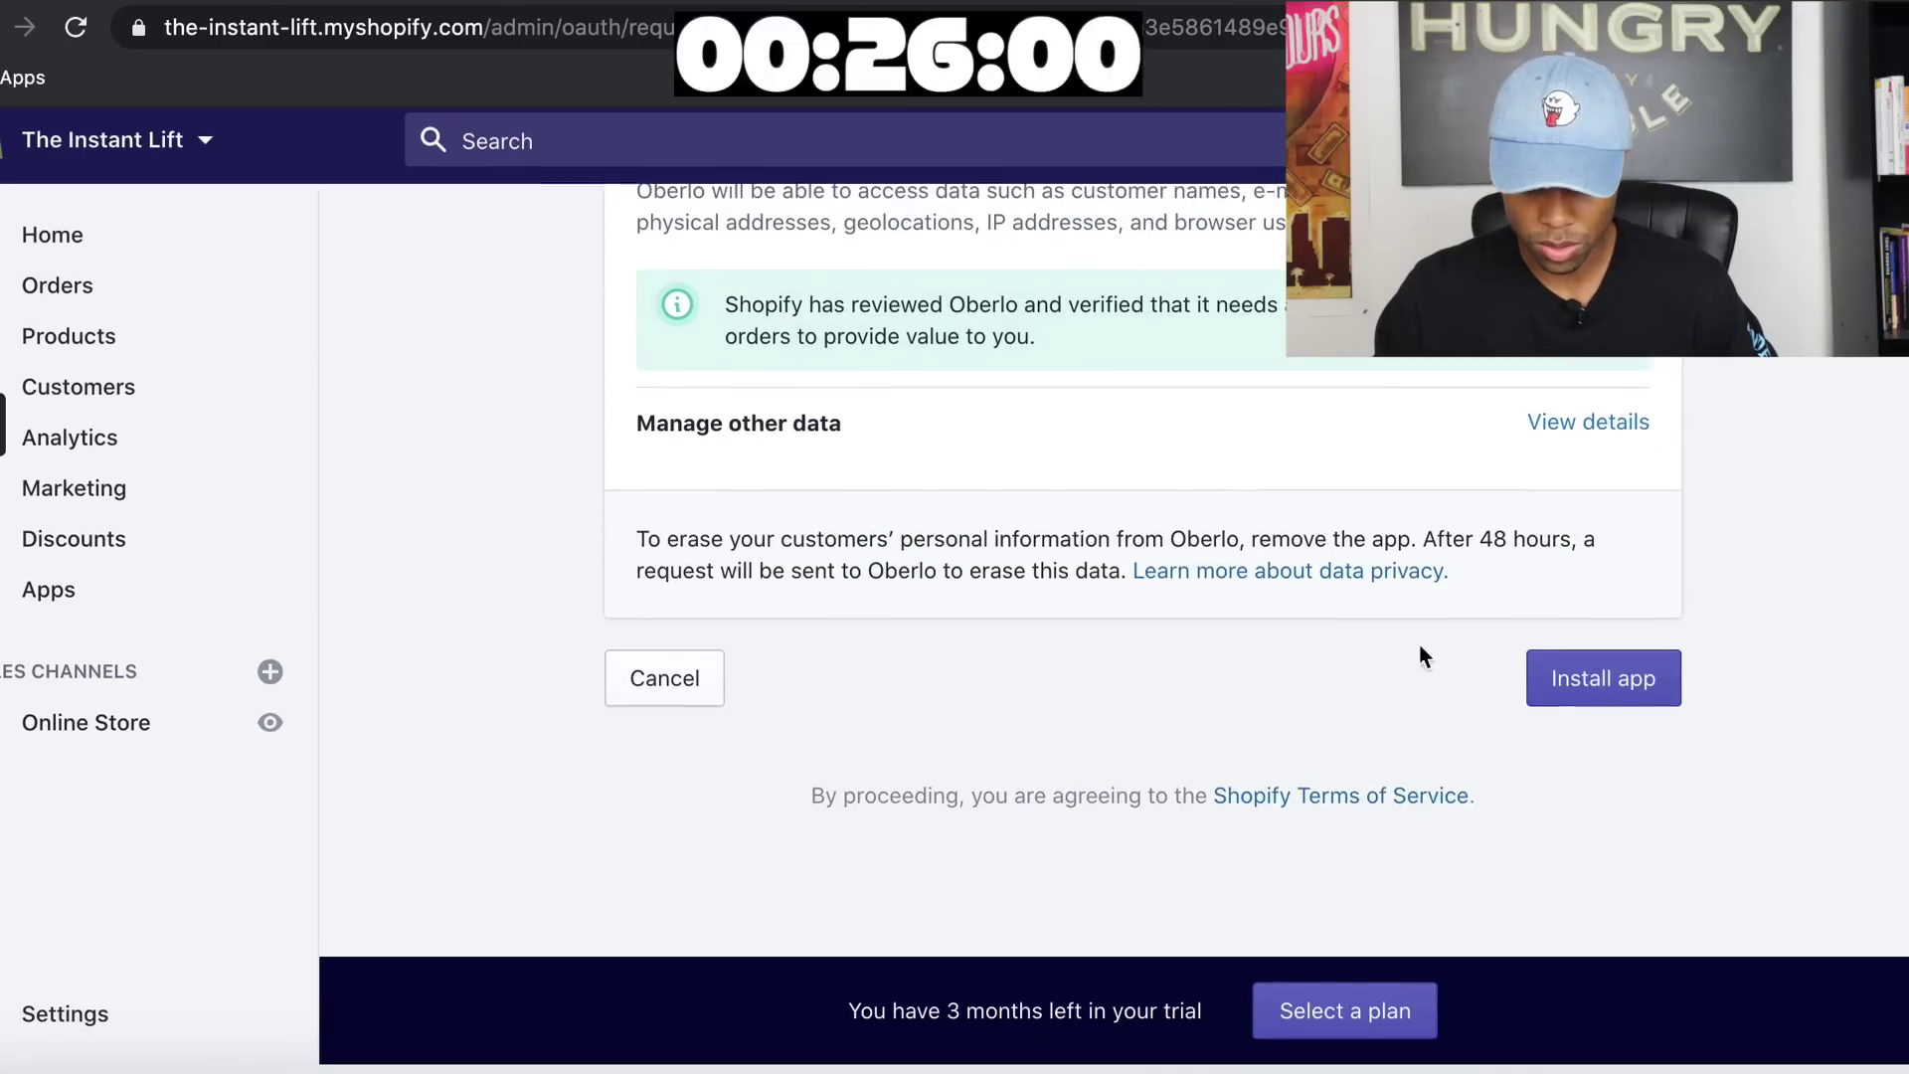
pyautogui.click(1619, 703)
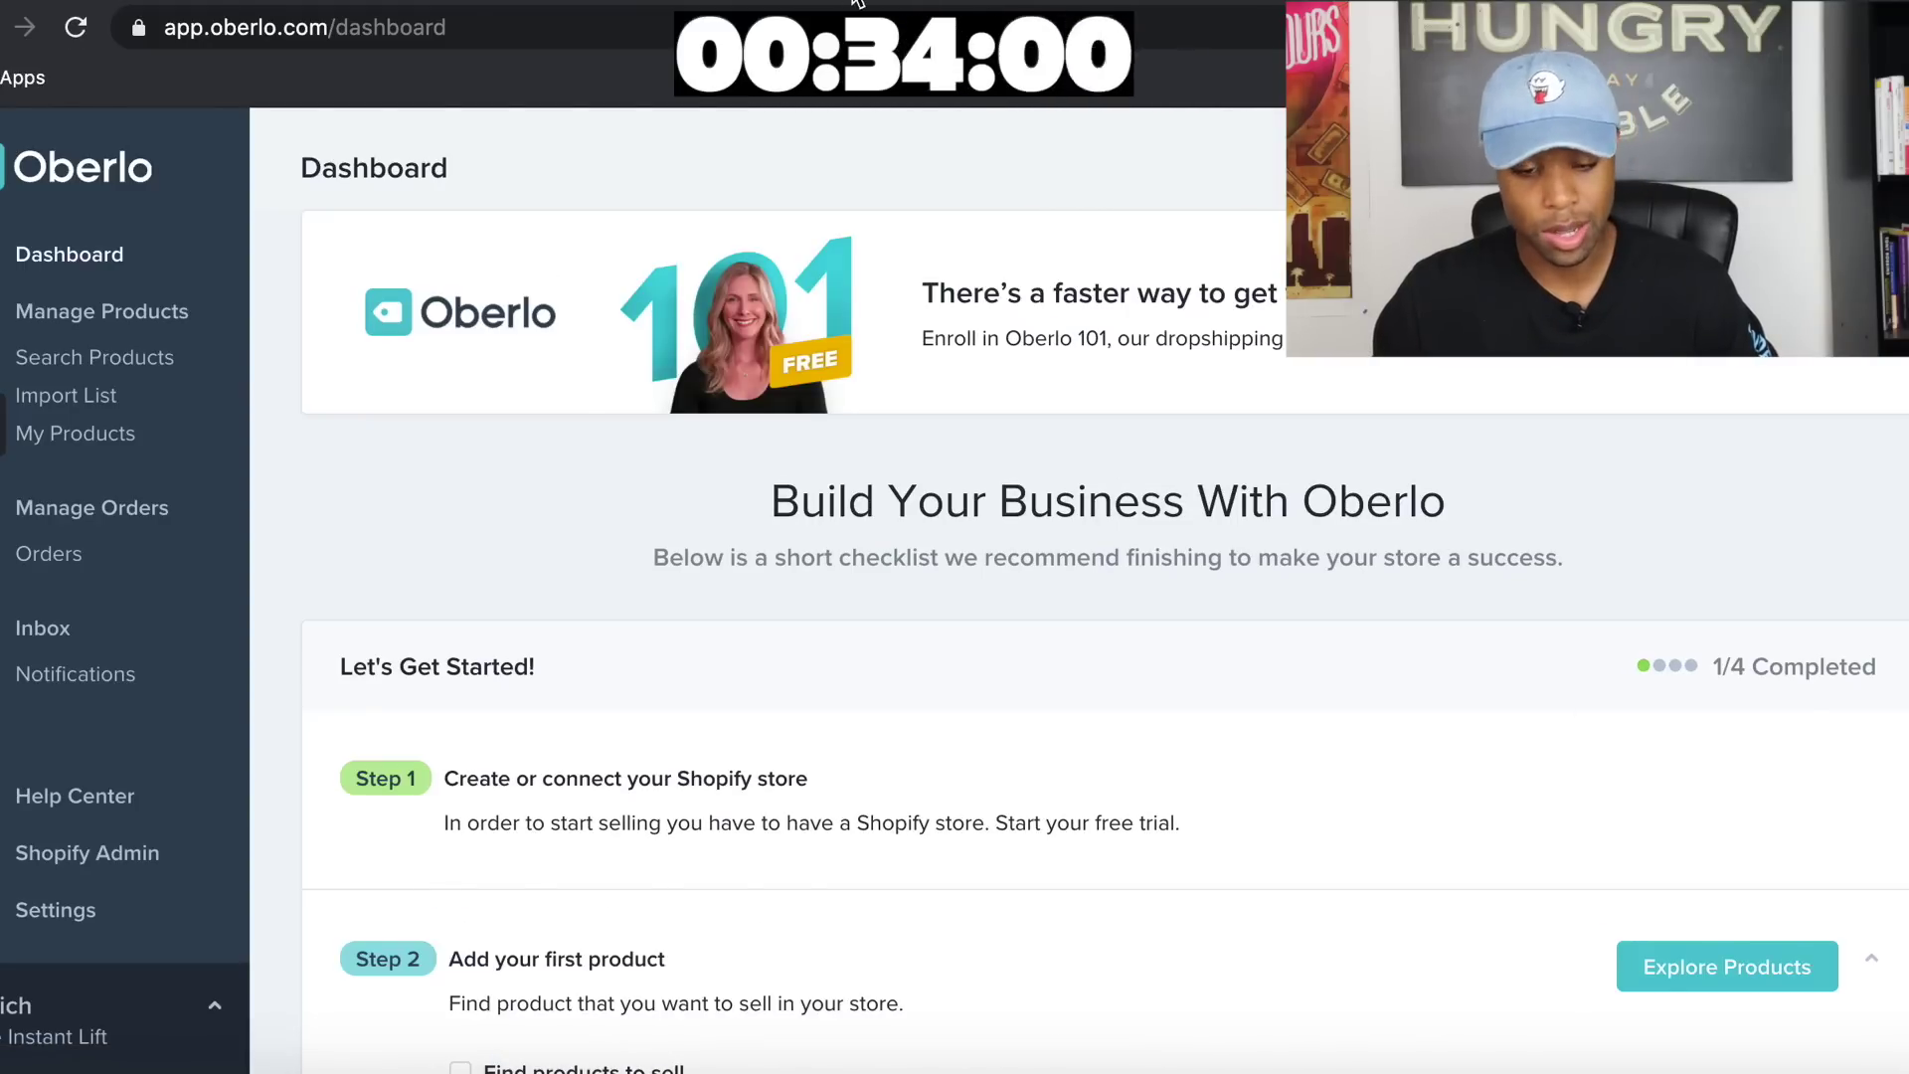
# Switch to AliExpress and search for "strapless bra"
pyautogui.click(805, 3)
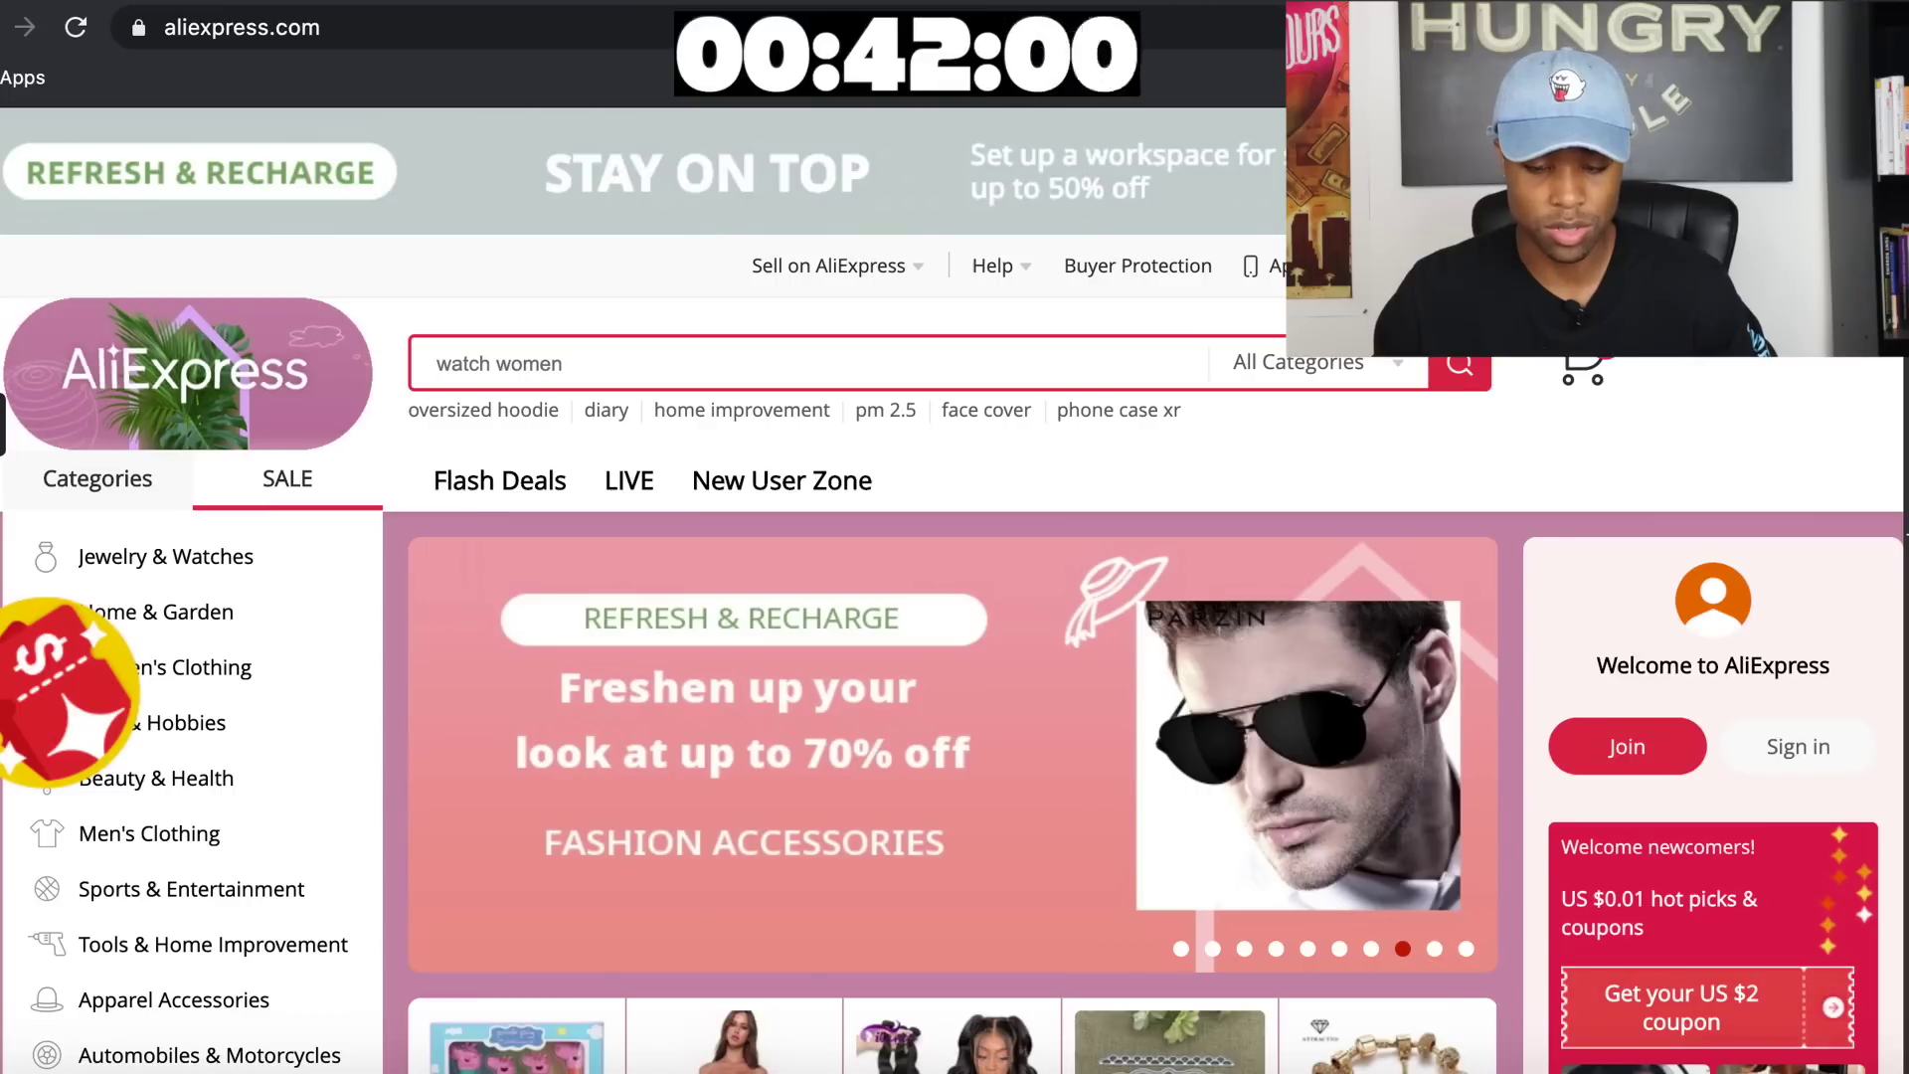
pyautogui.moveTo(828, 265)
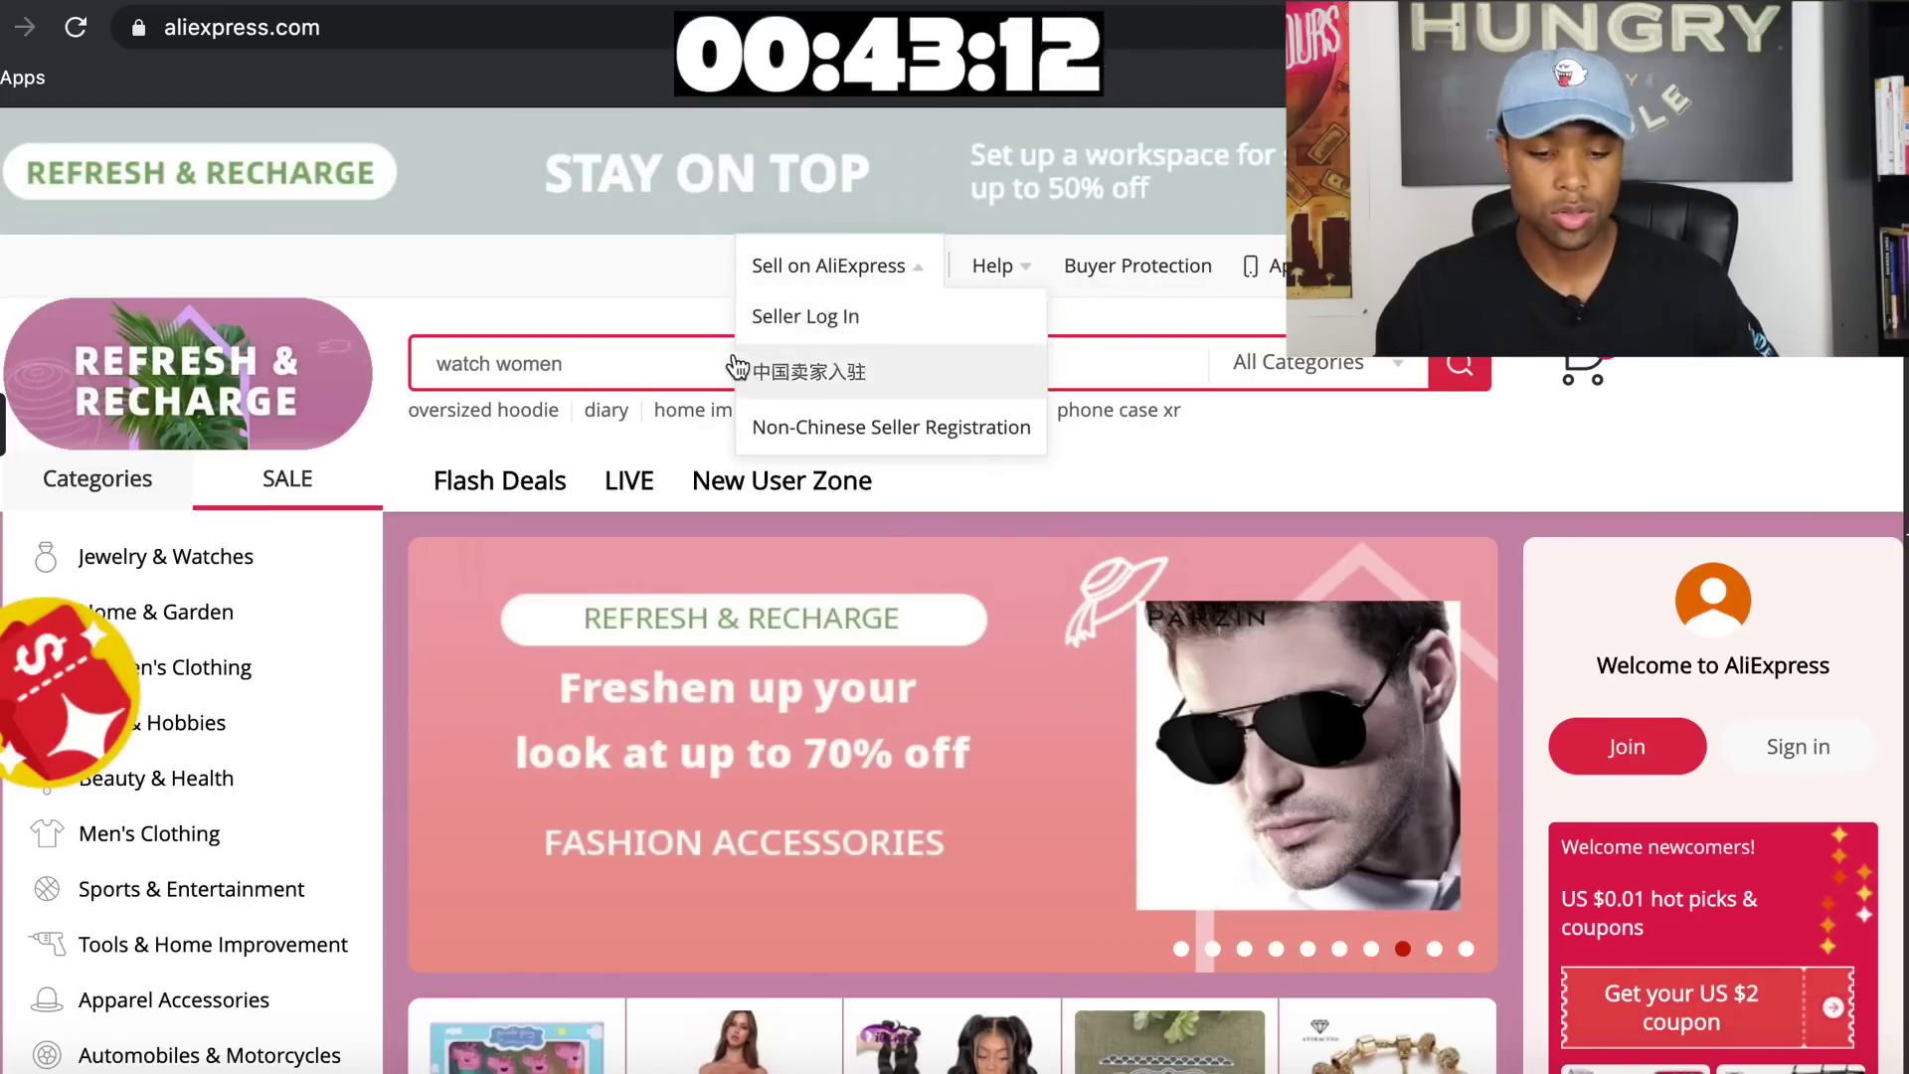
pyautogui.click(671, 365)
pyautogui.write('straple')
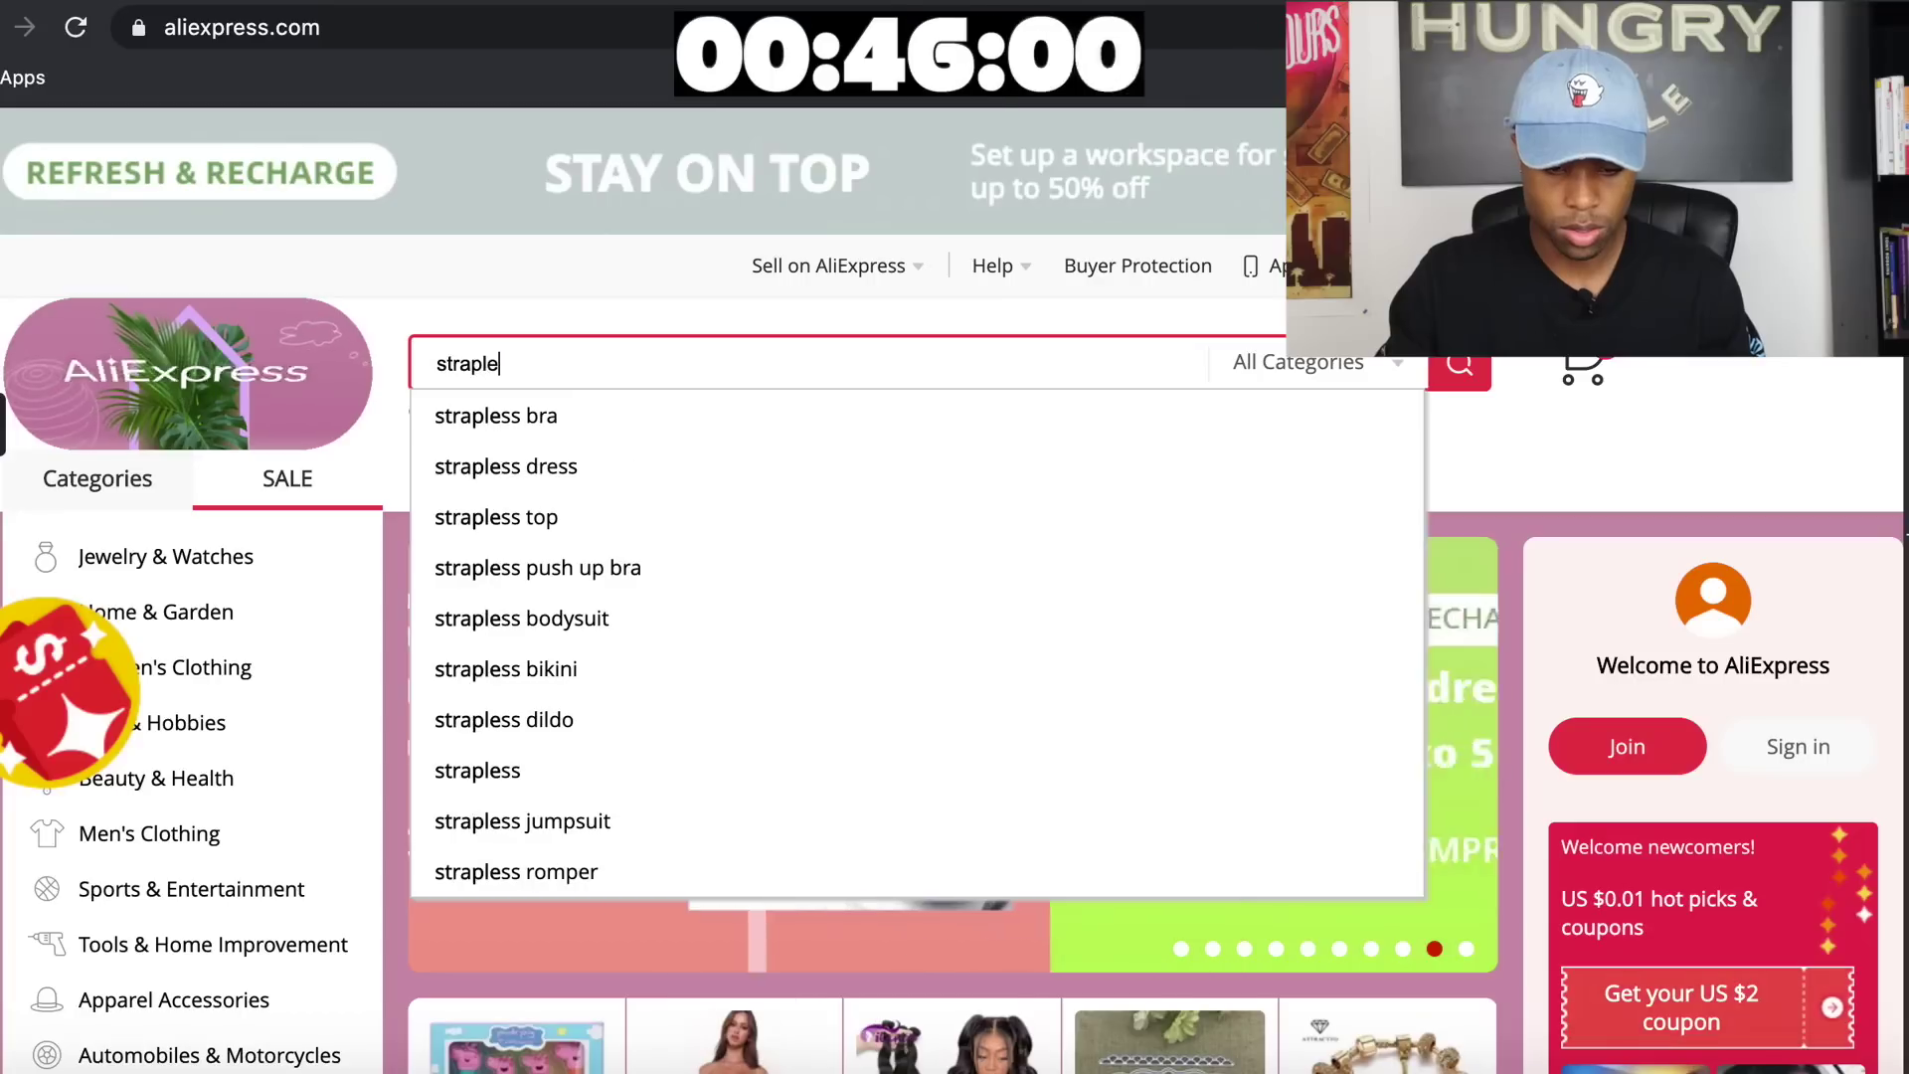
pyautogui.click(658, 426)
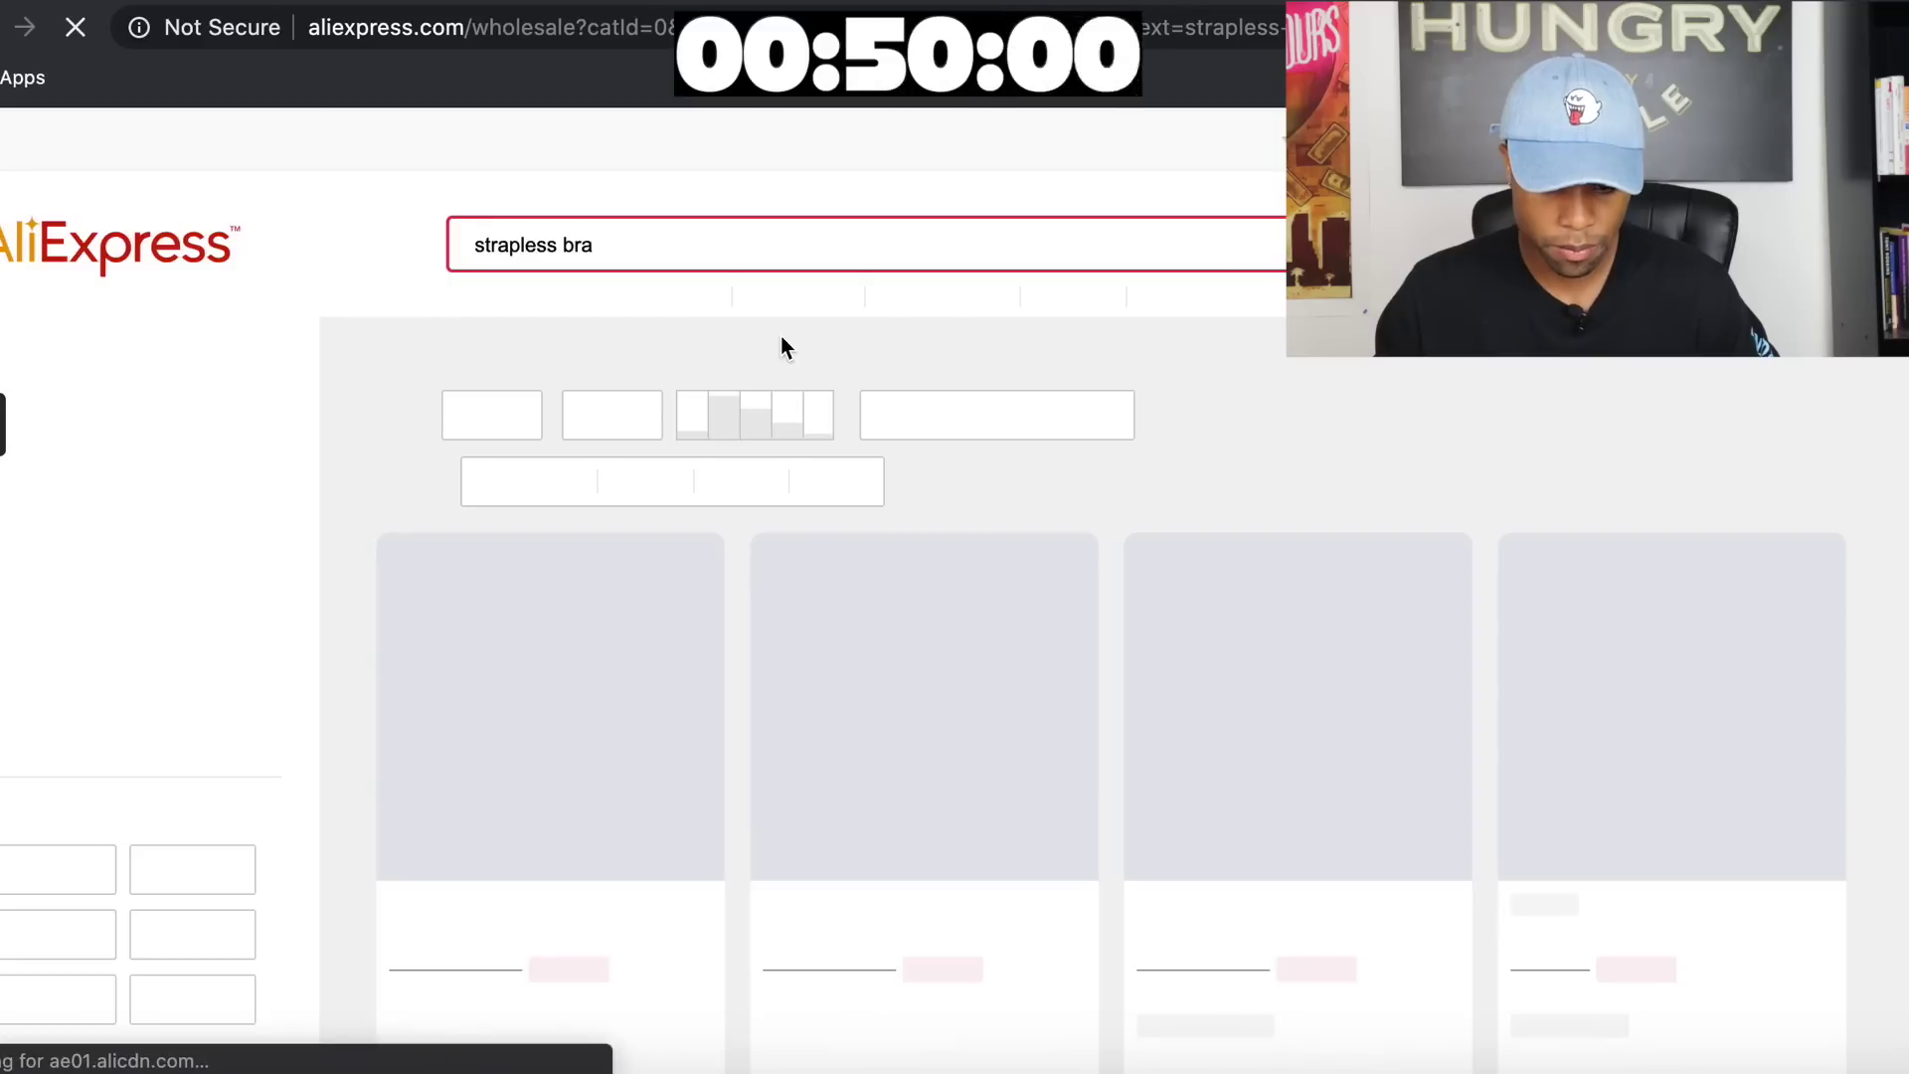
# Import the MUZI MUZI Store "Women Underwear Seamless-Bra" product into Oberlo and open the Oberlo import list
pyautogui.scroll(-5, 746, 409)
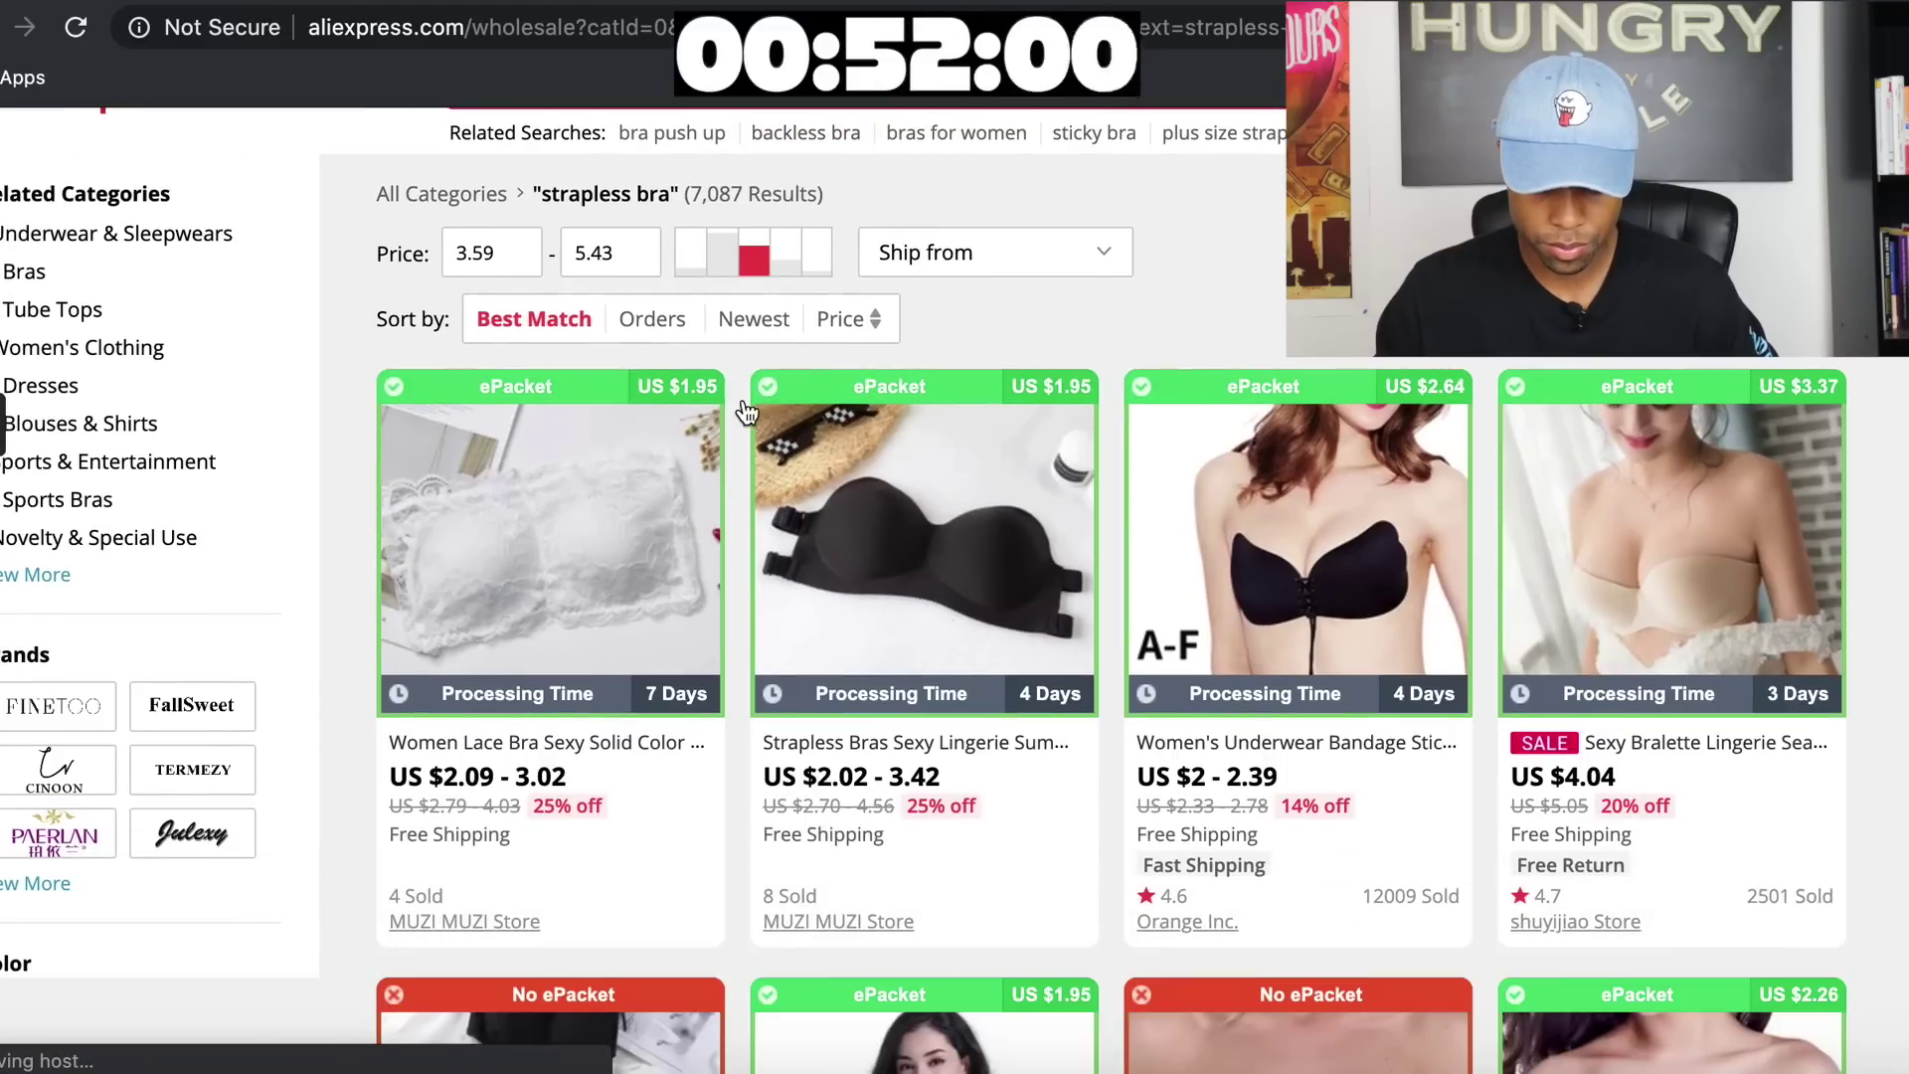
pyautogui.scroll(-3, 743, 410)
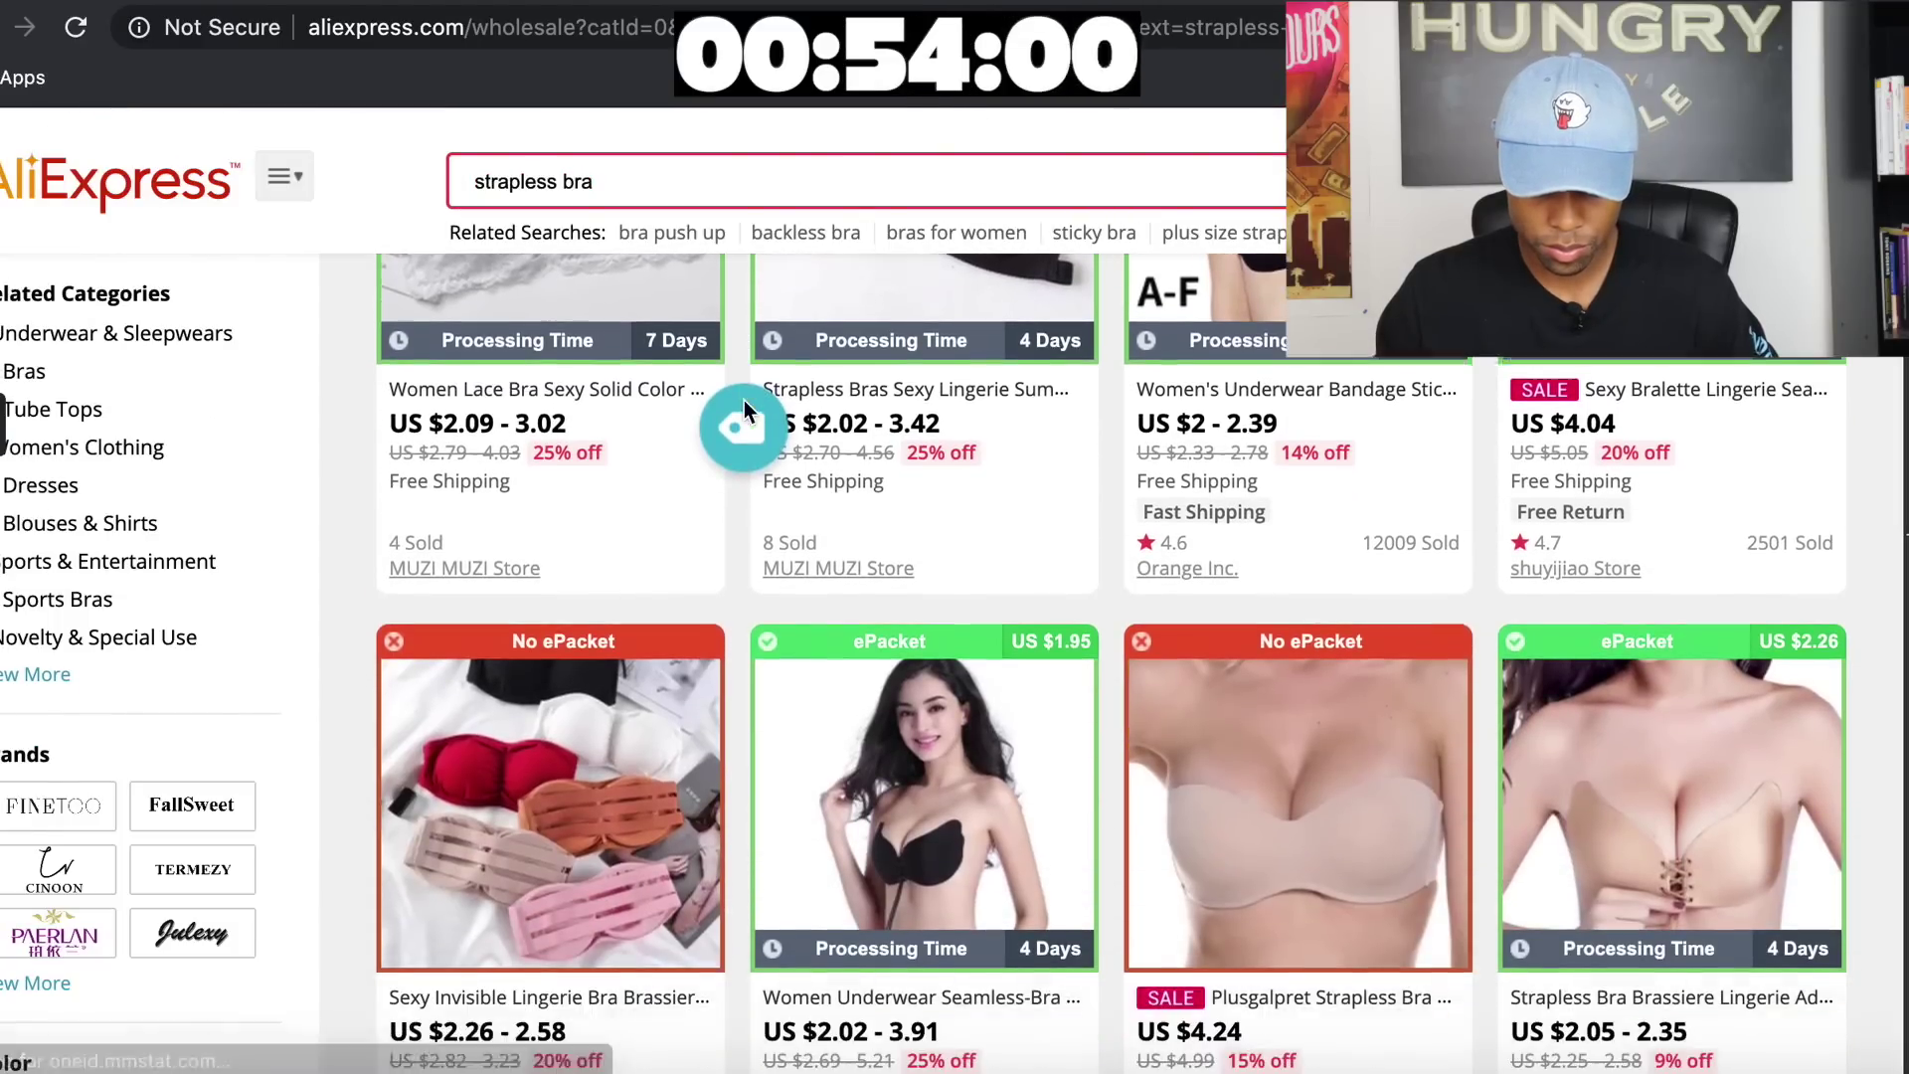
pyautogui.scroll(-1, 744, 400)
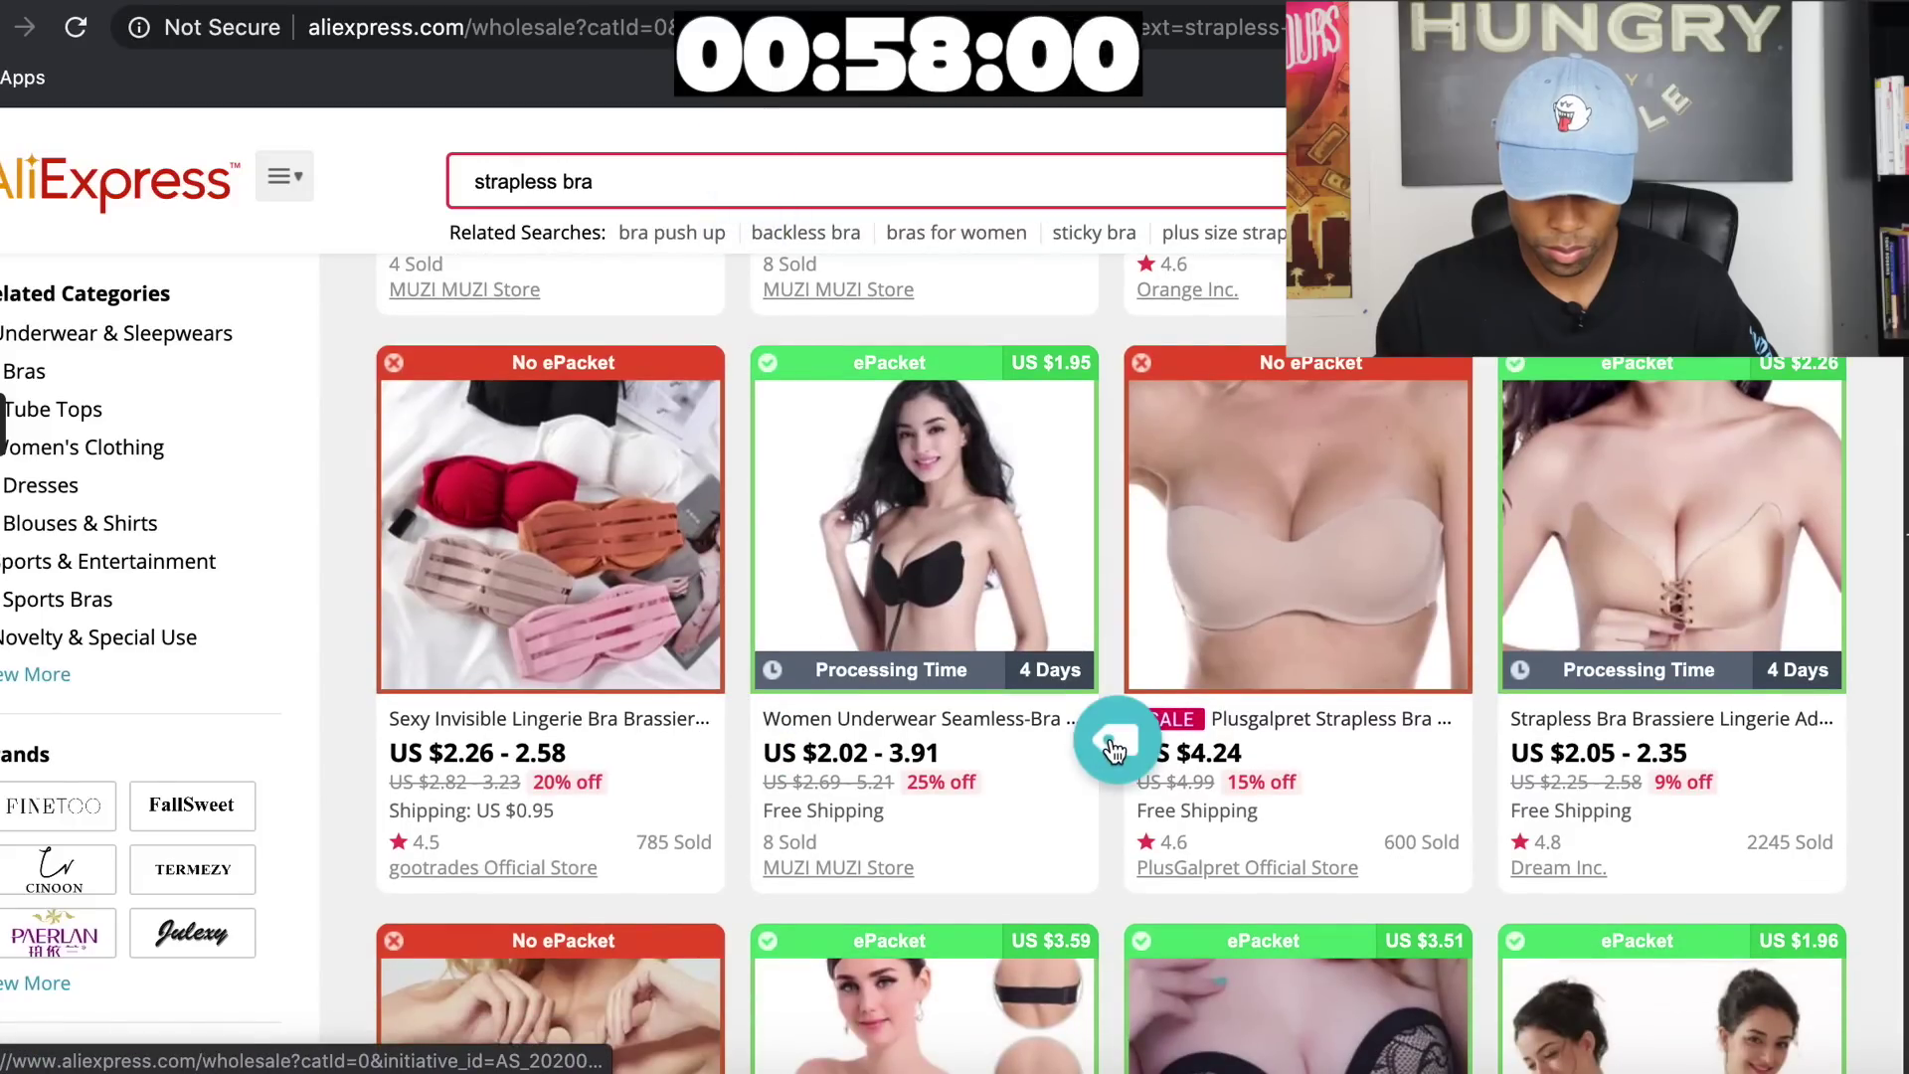
pyautogui.click(1490, 736)
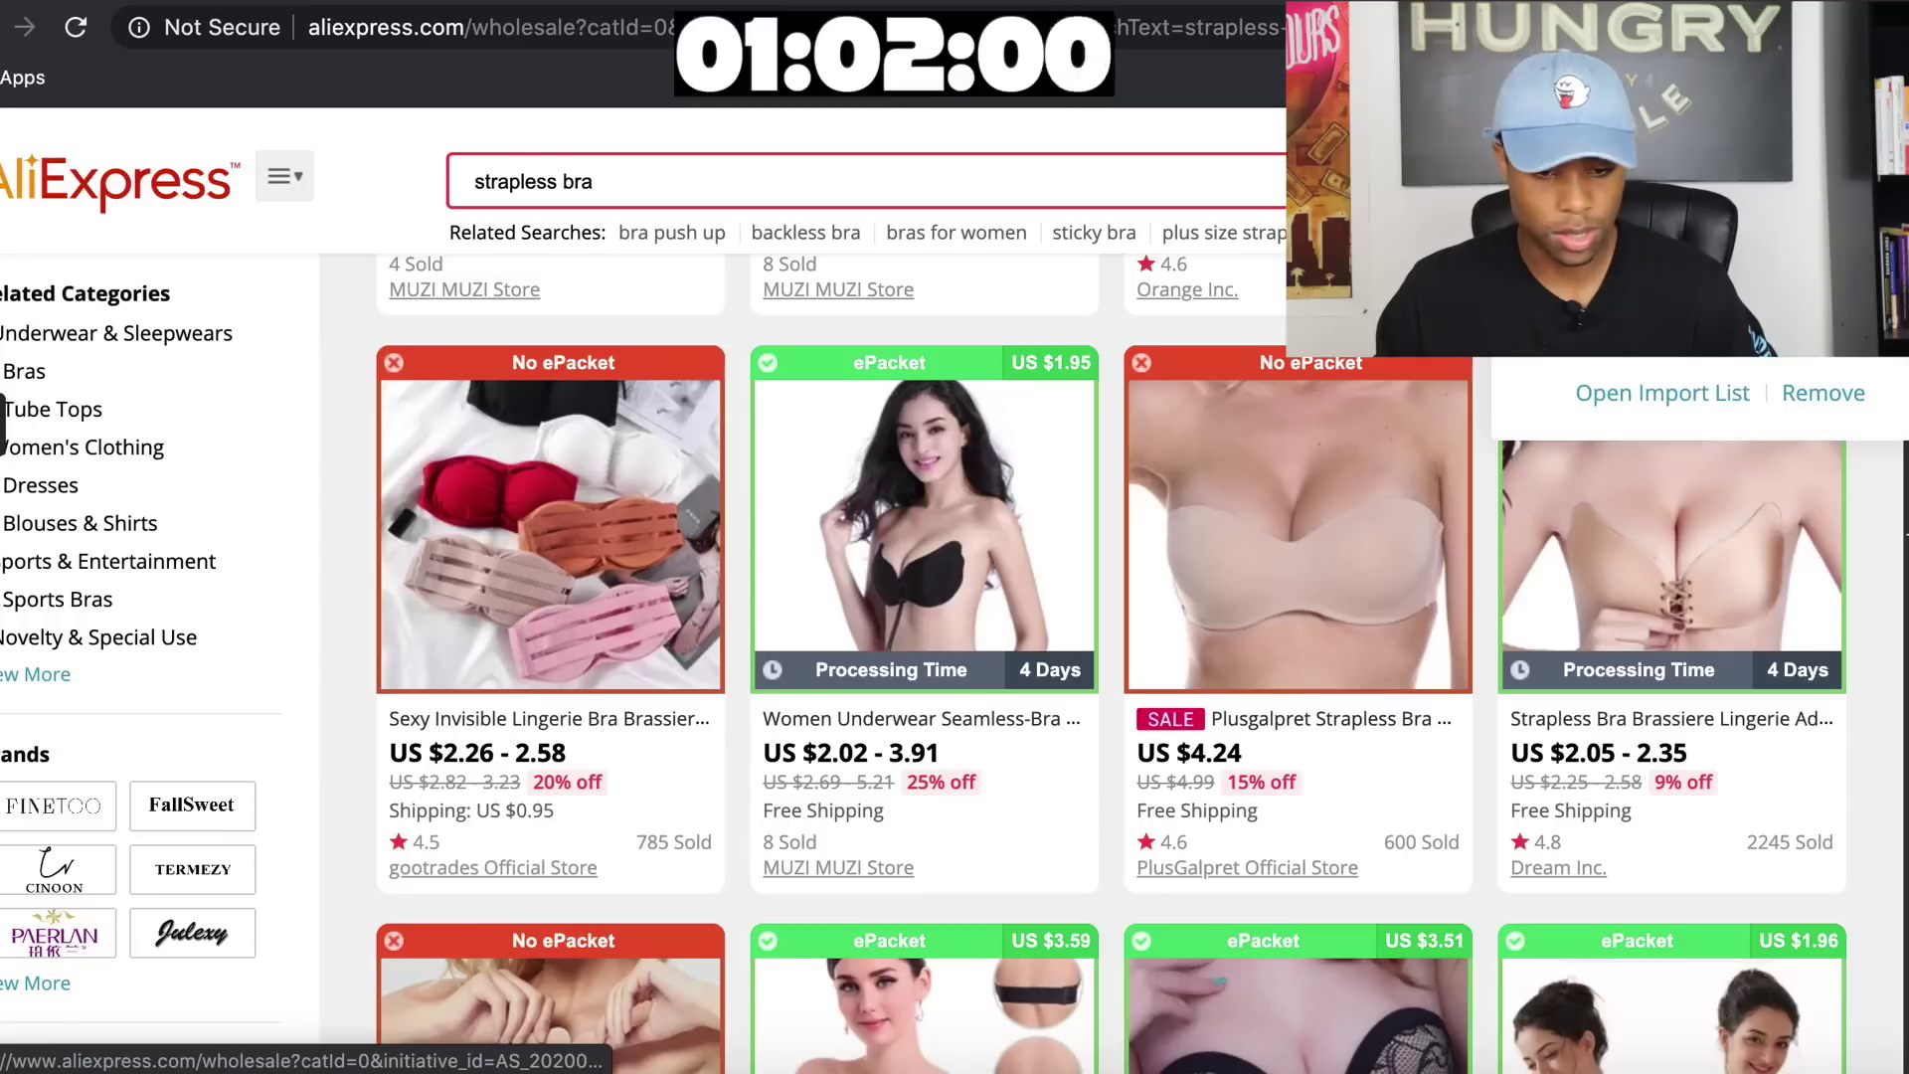
pyautogui.click(621, 2)
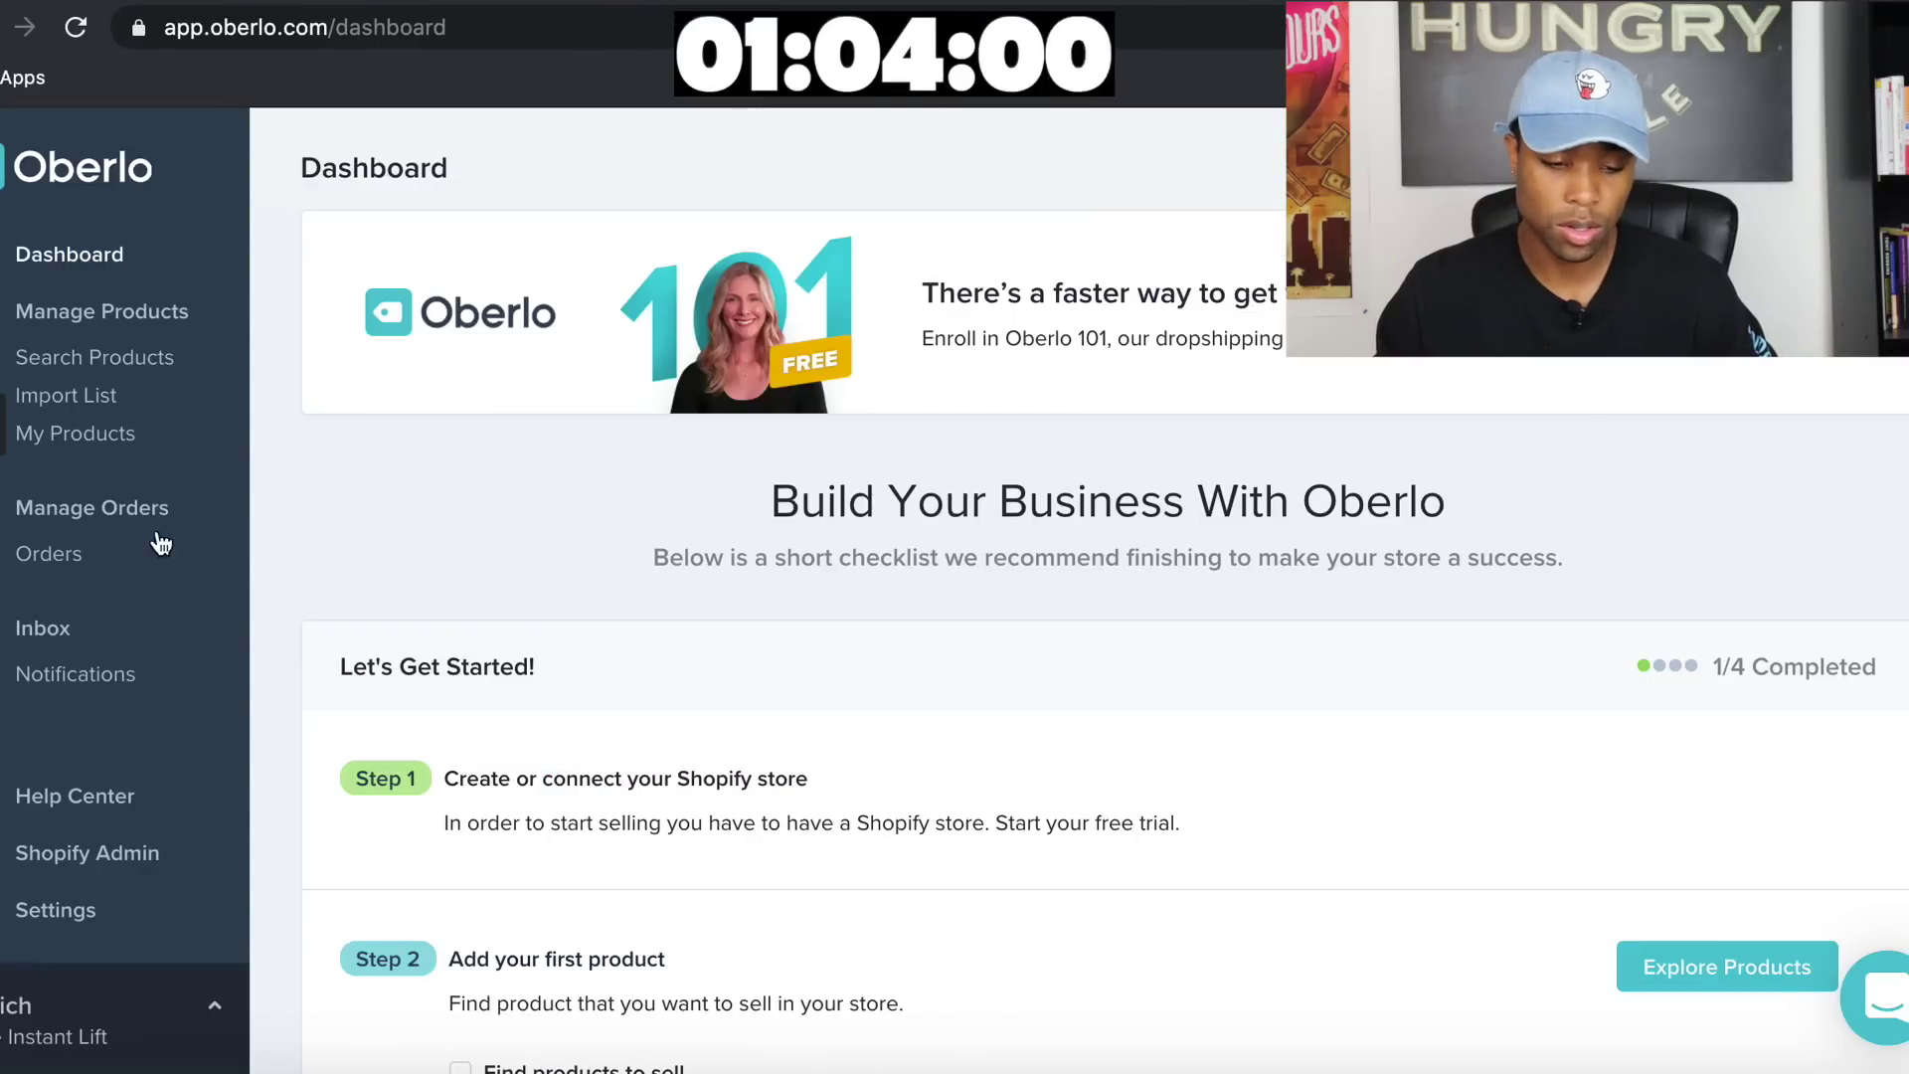
pyautogui.click(81, 397)
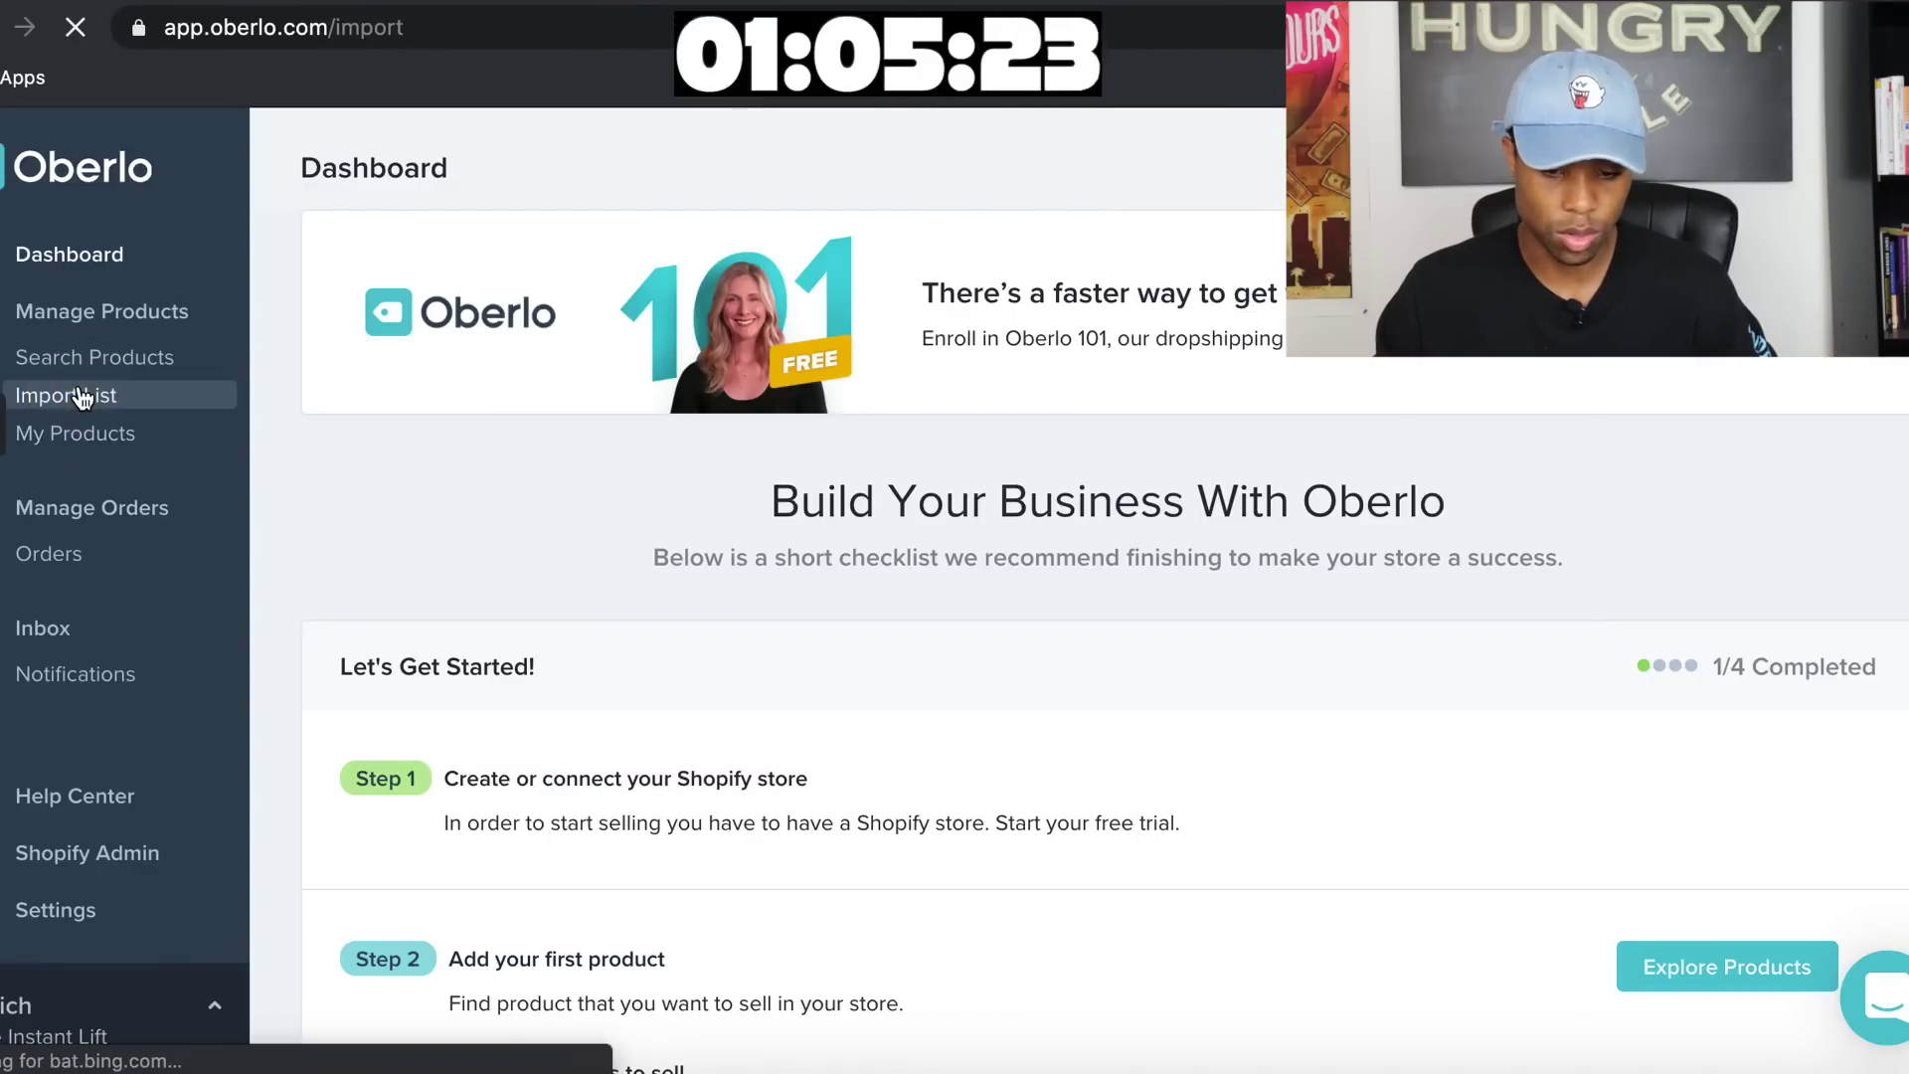
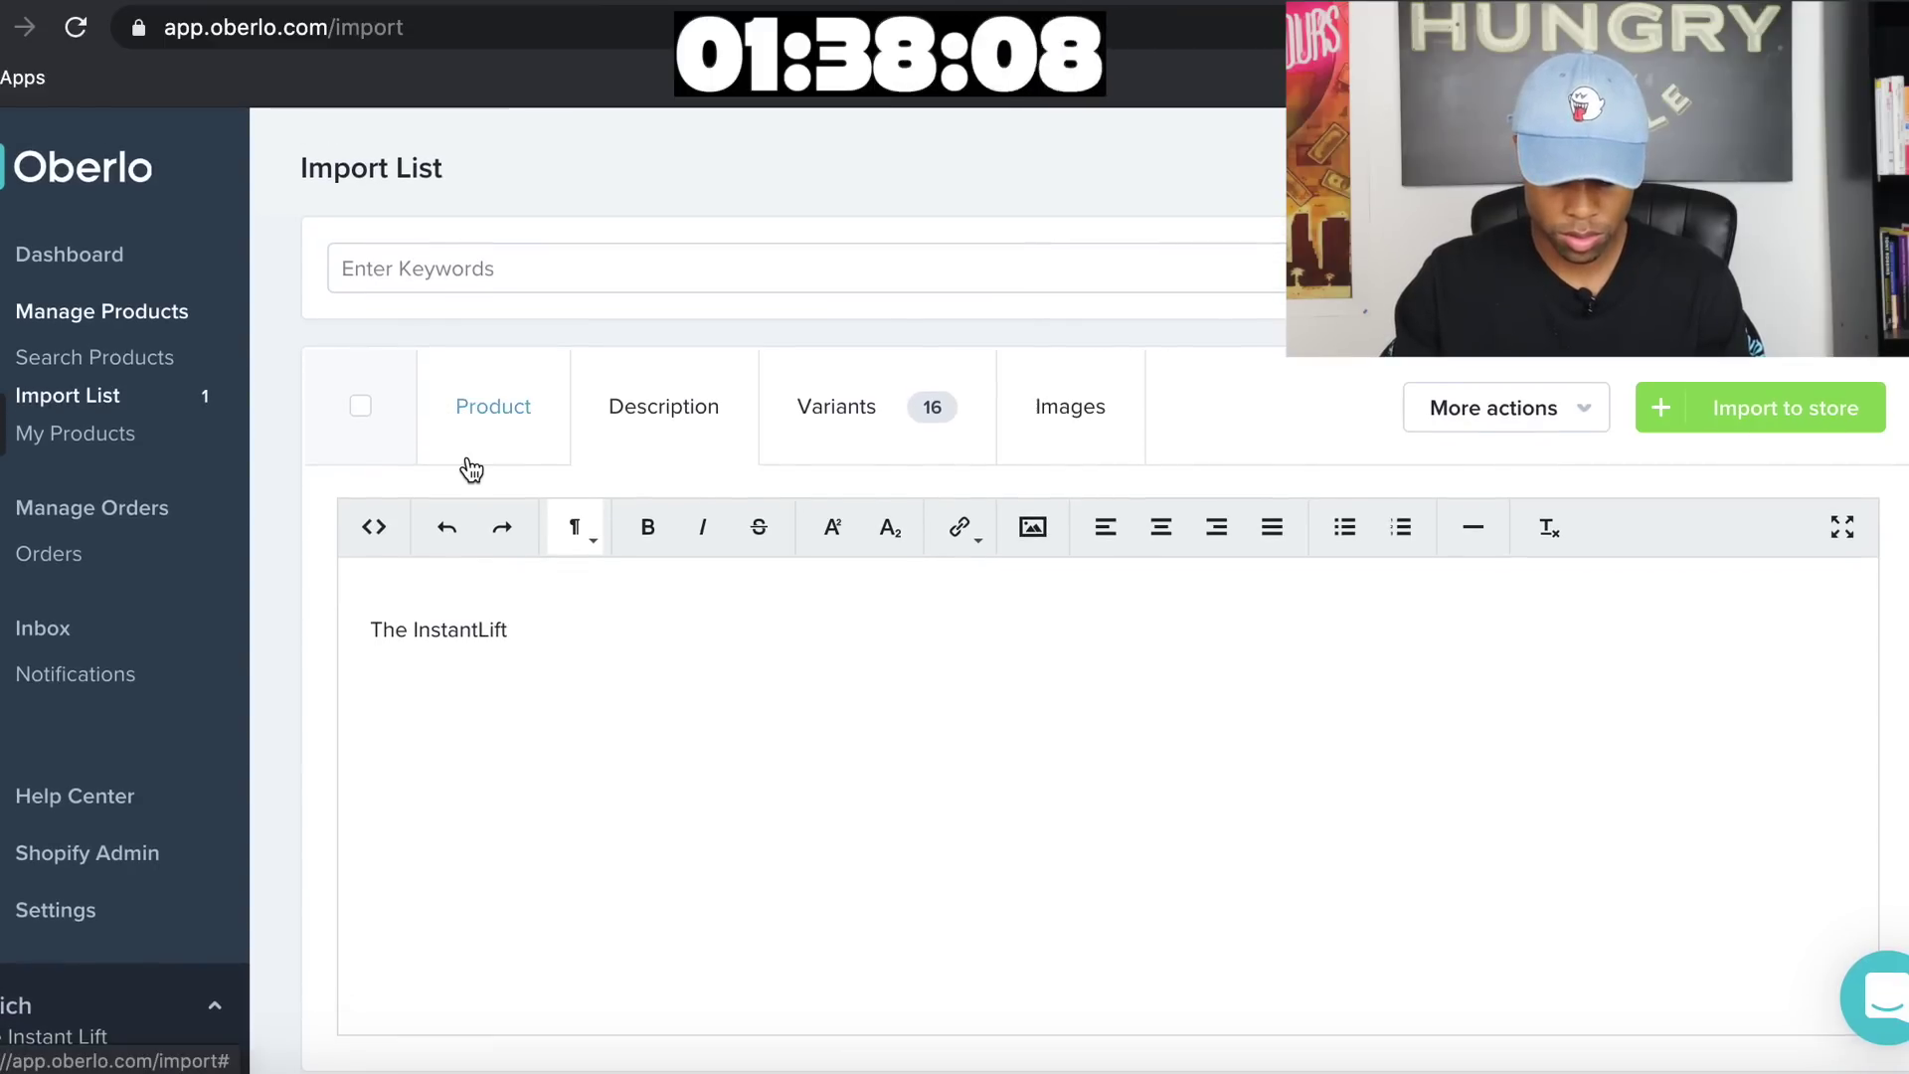
# Complete the description as "The InstantLift Bra instantly enhances your cleavage and perfects your breasts. Our InstantLift bra is resusable and can be worn over 25 times."
pyautogui.write('i')
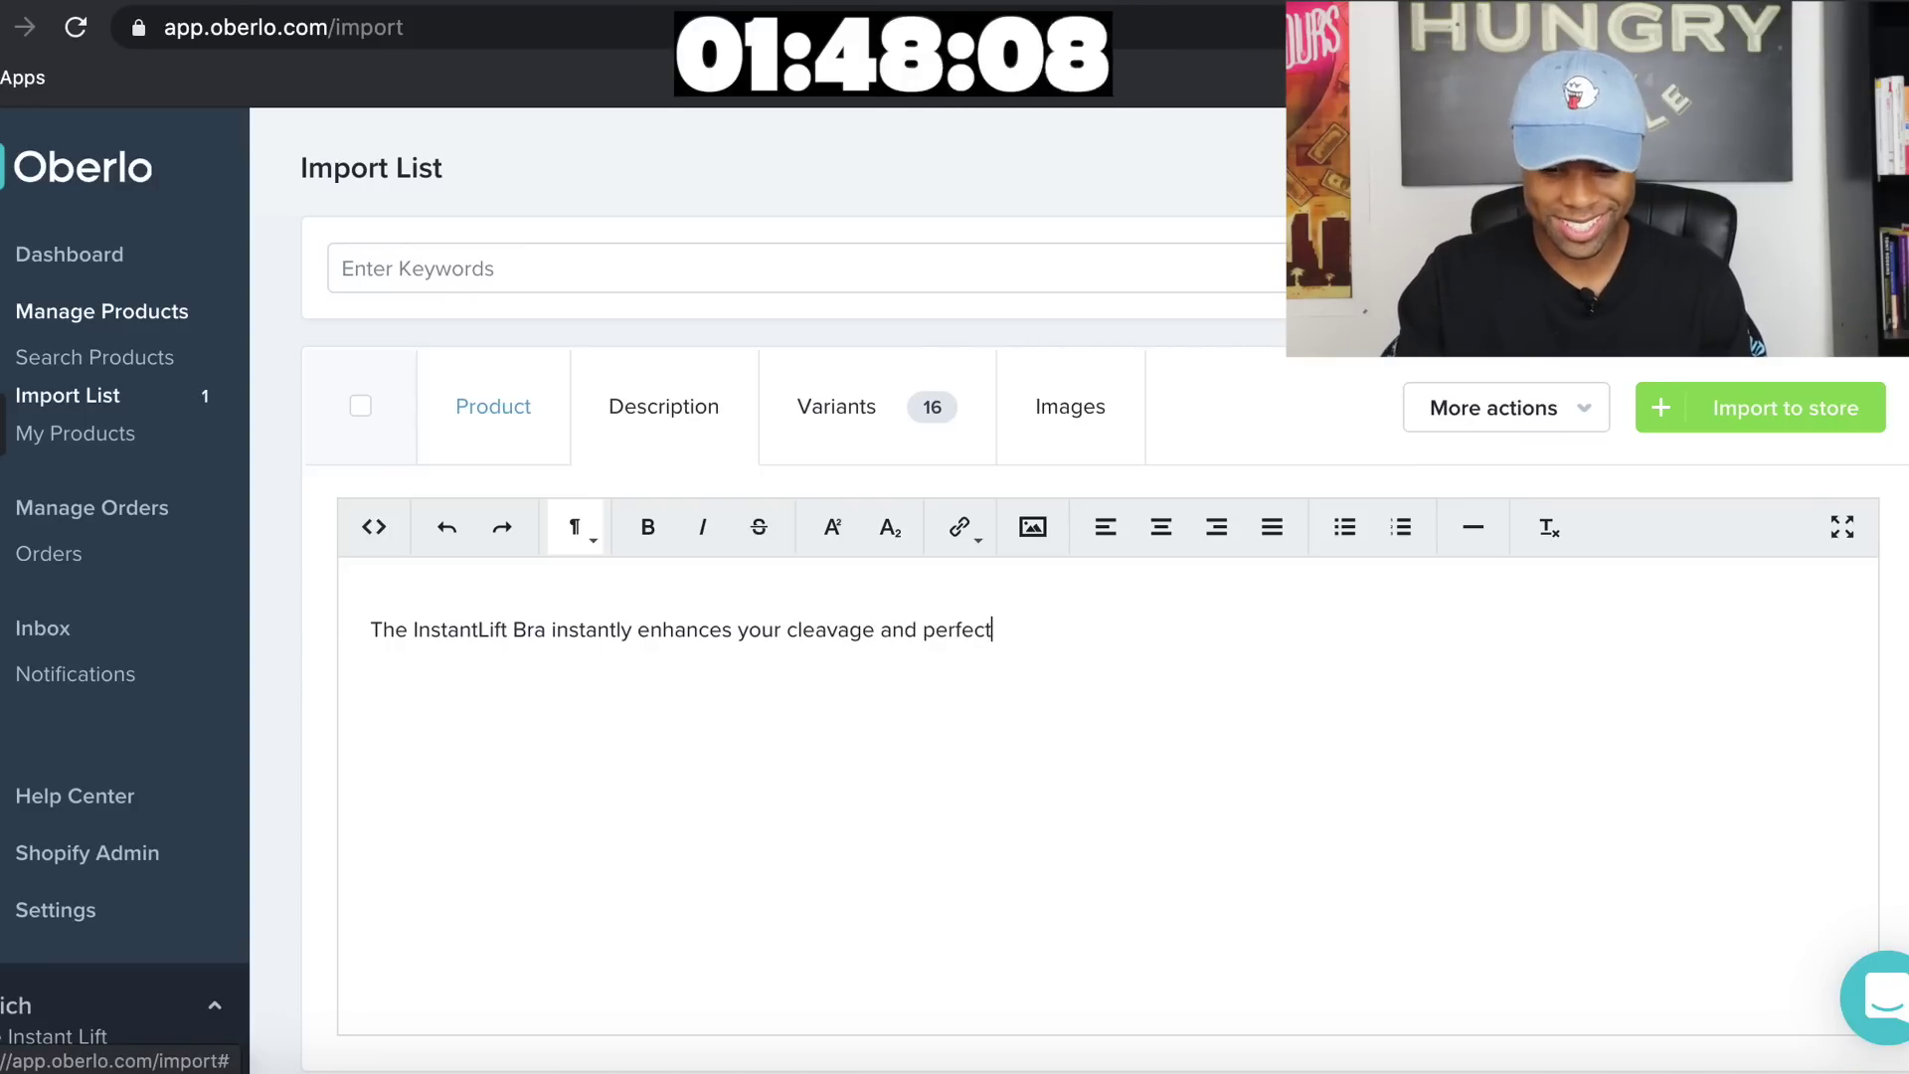
pyautogui.write('easts. Our InstantLift bra is resu')
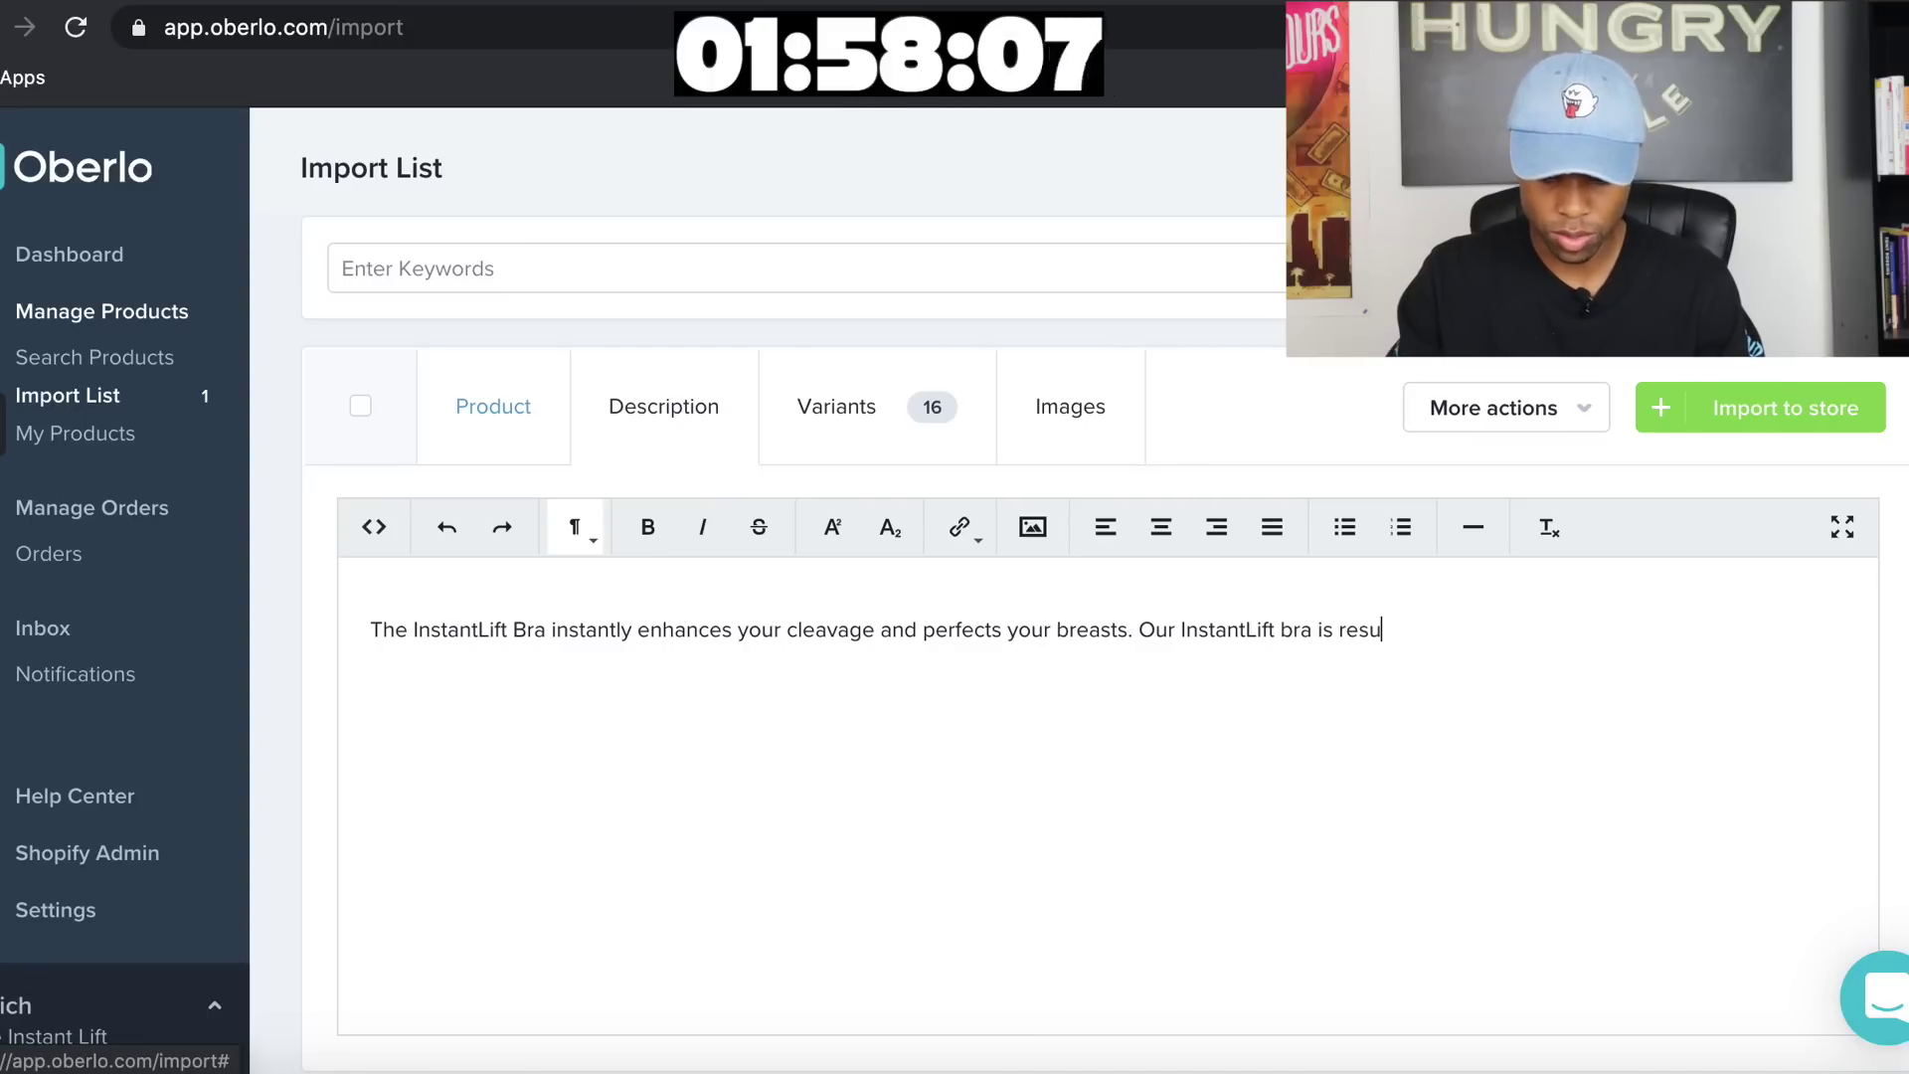
pyautogui.write('sable and can be worn over 25')
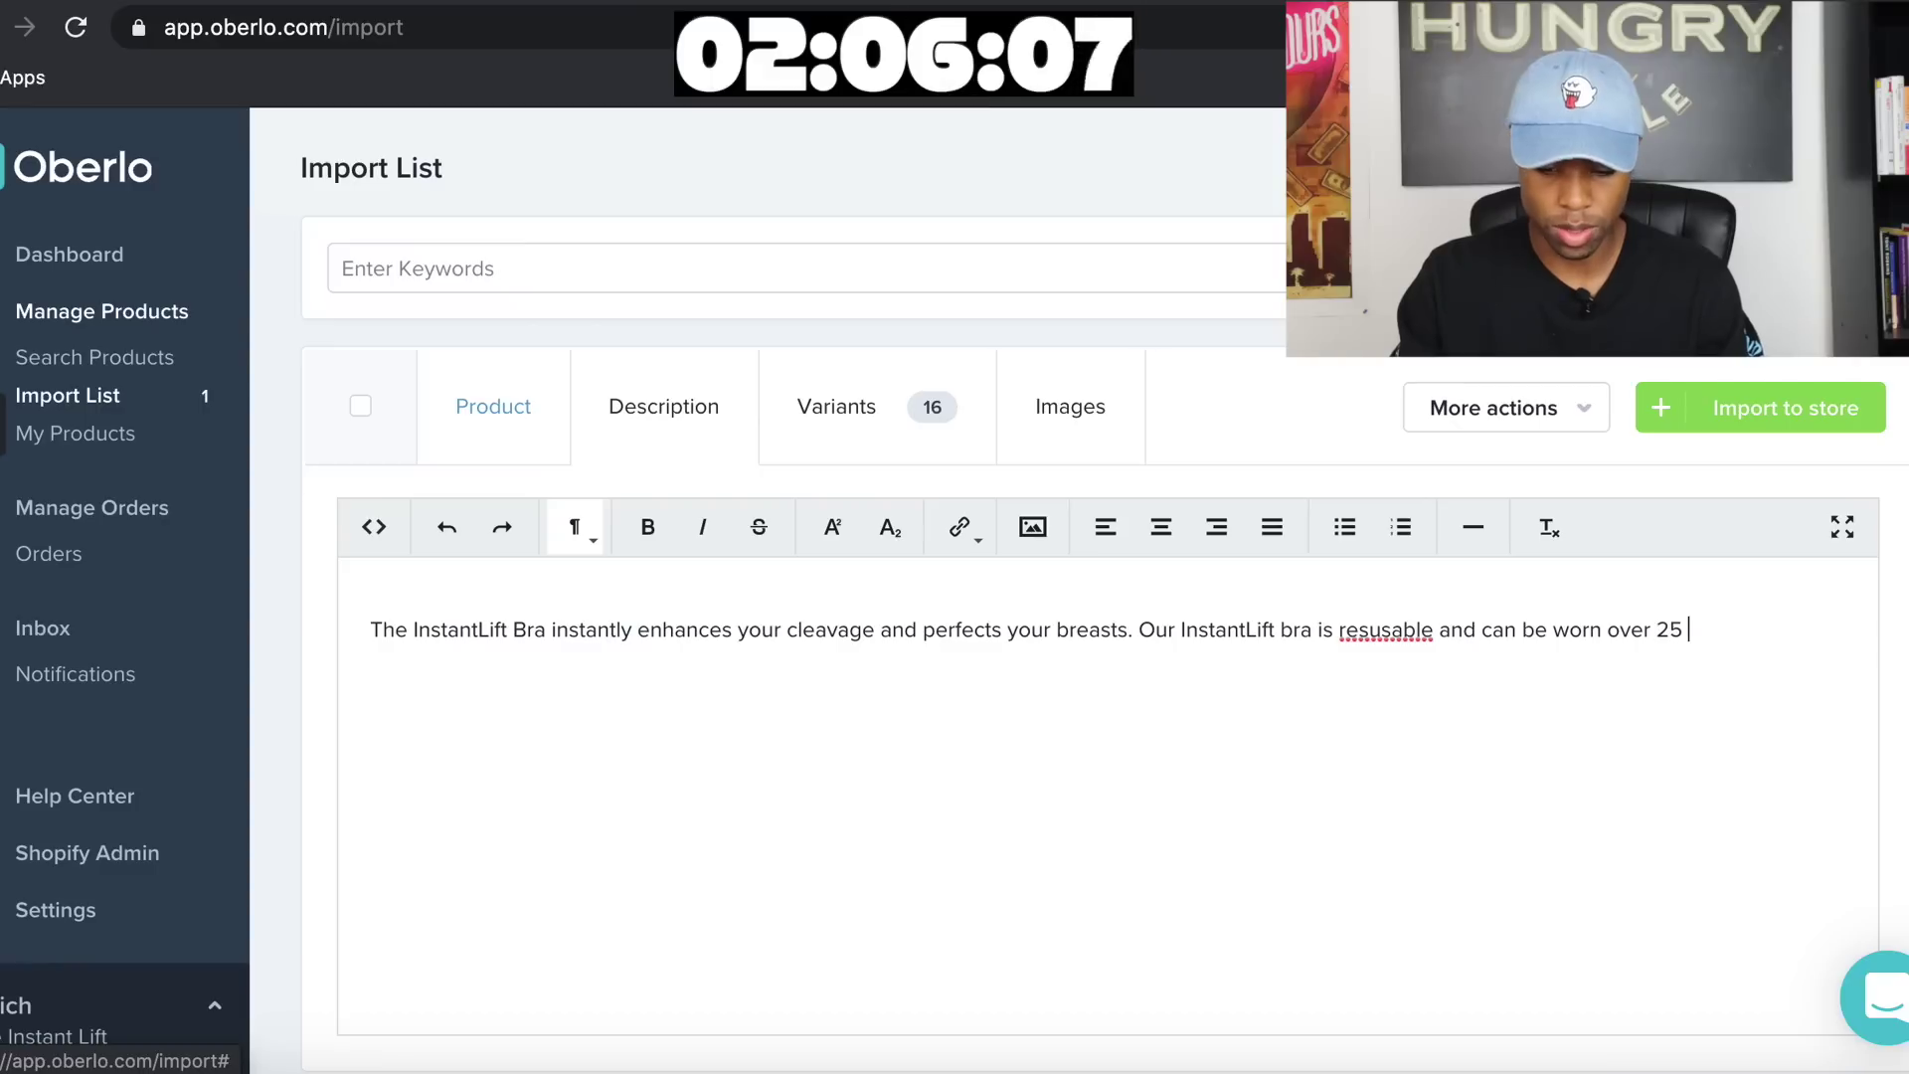
pyautogui.write('times')
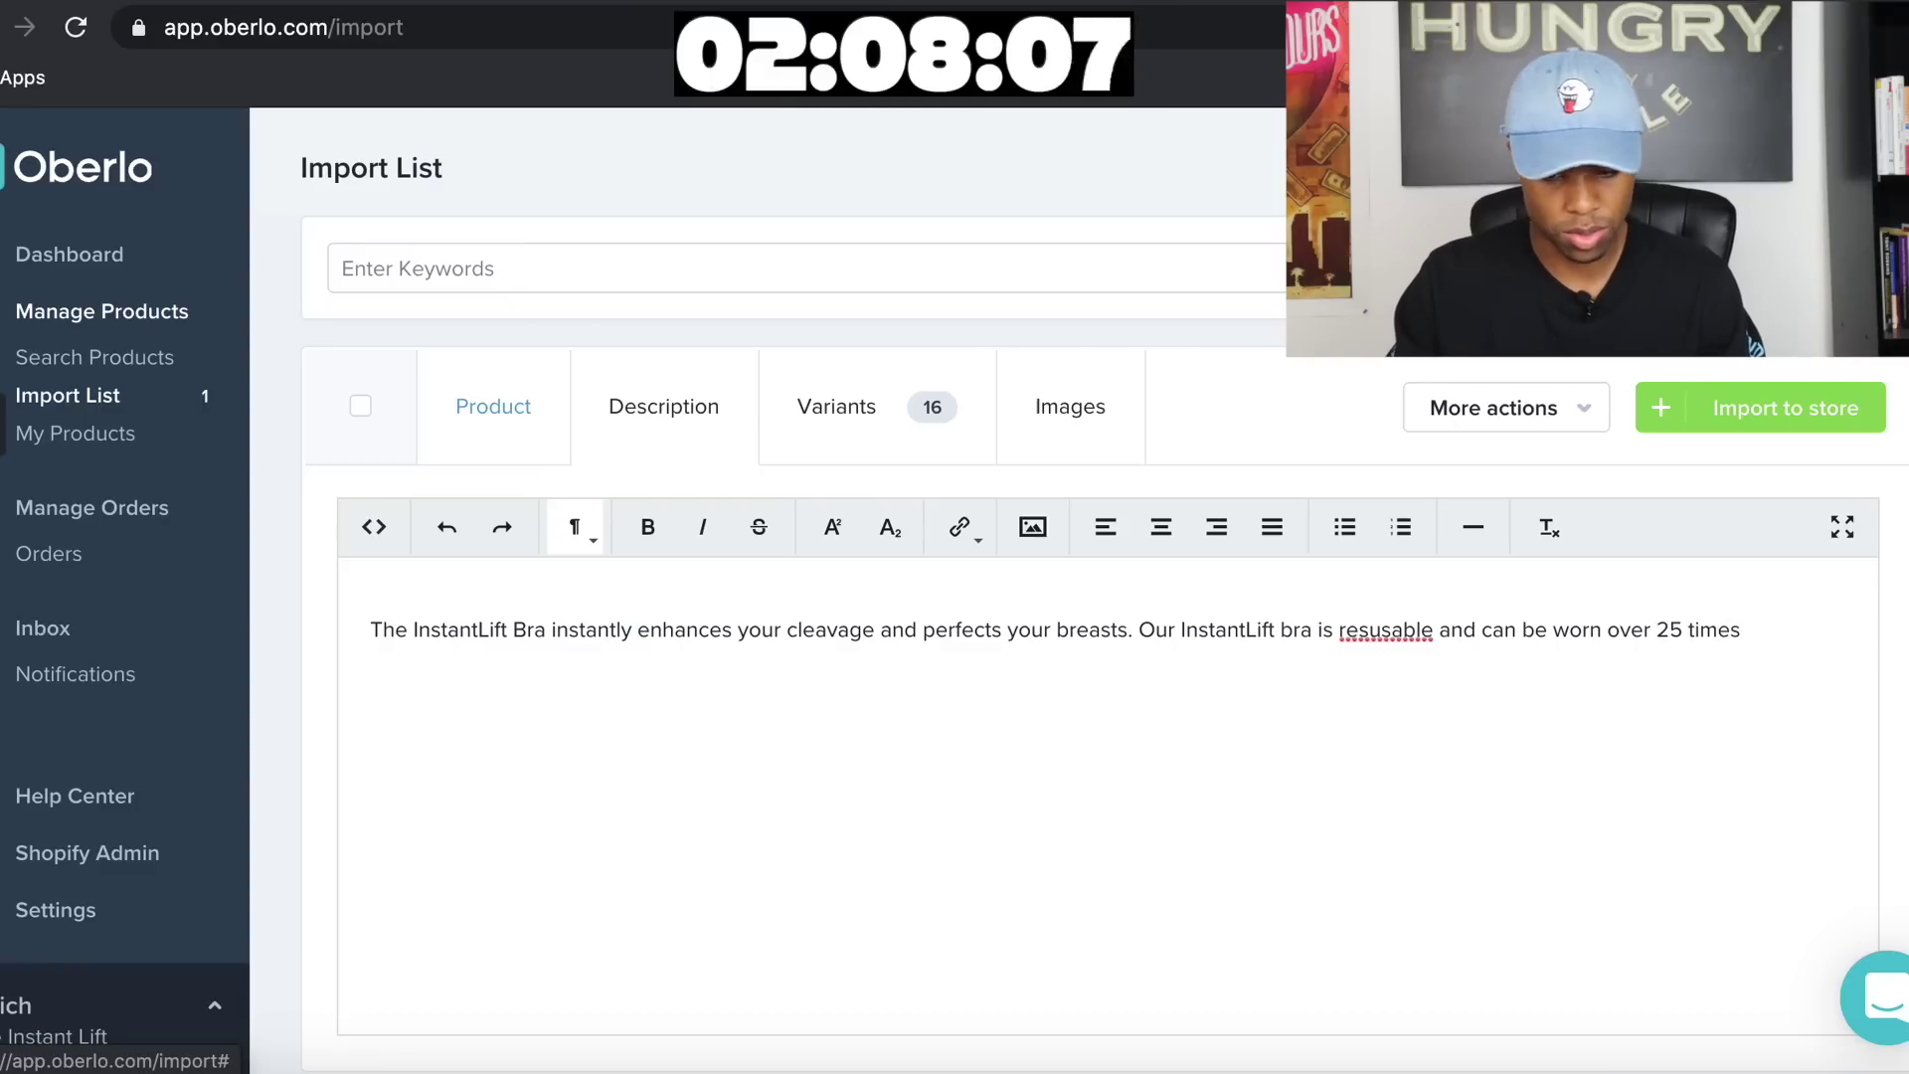
pyautogui.write('.')
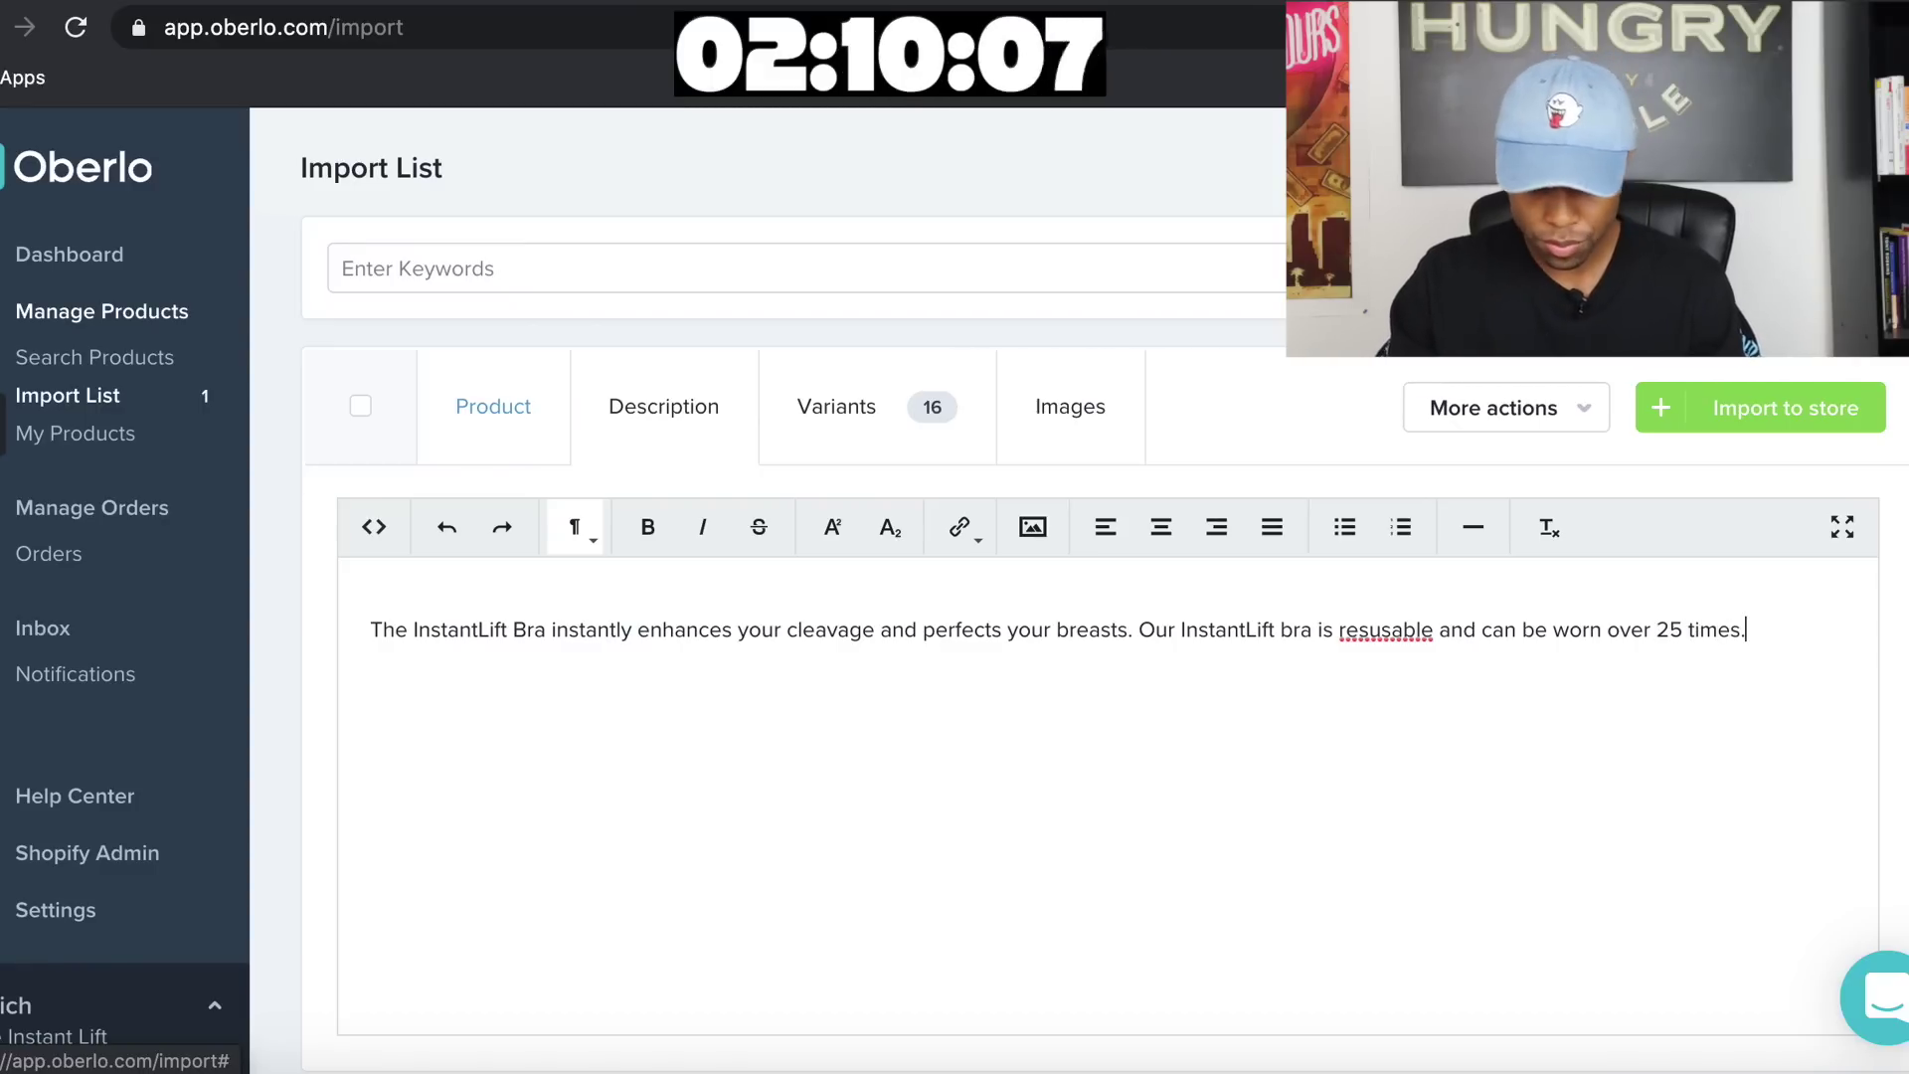
# Remove the space in the product title so it reads "The InstantLift Bra"
pyautogui.click(470, 390)
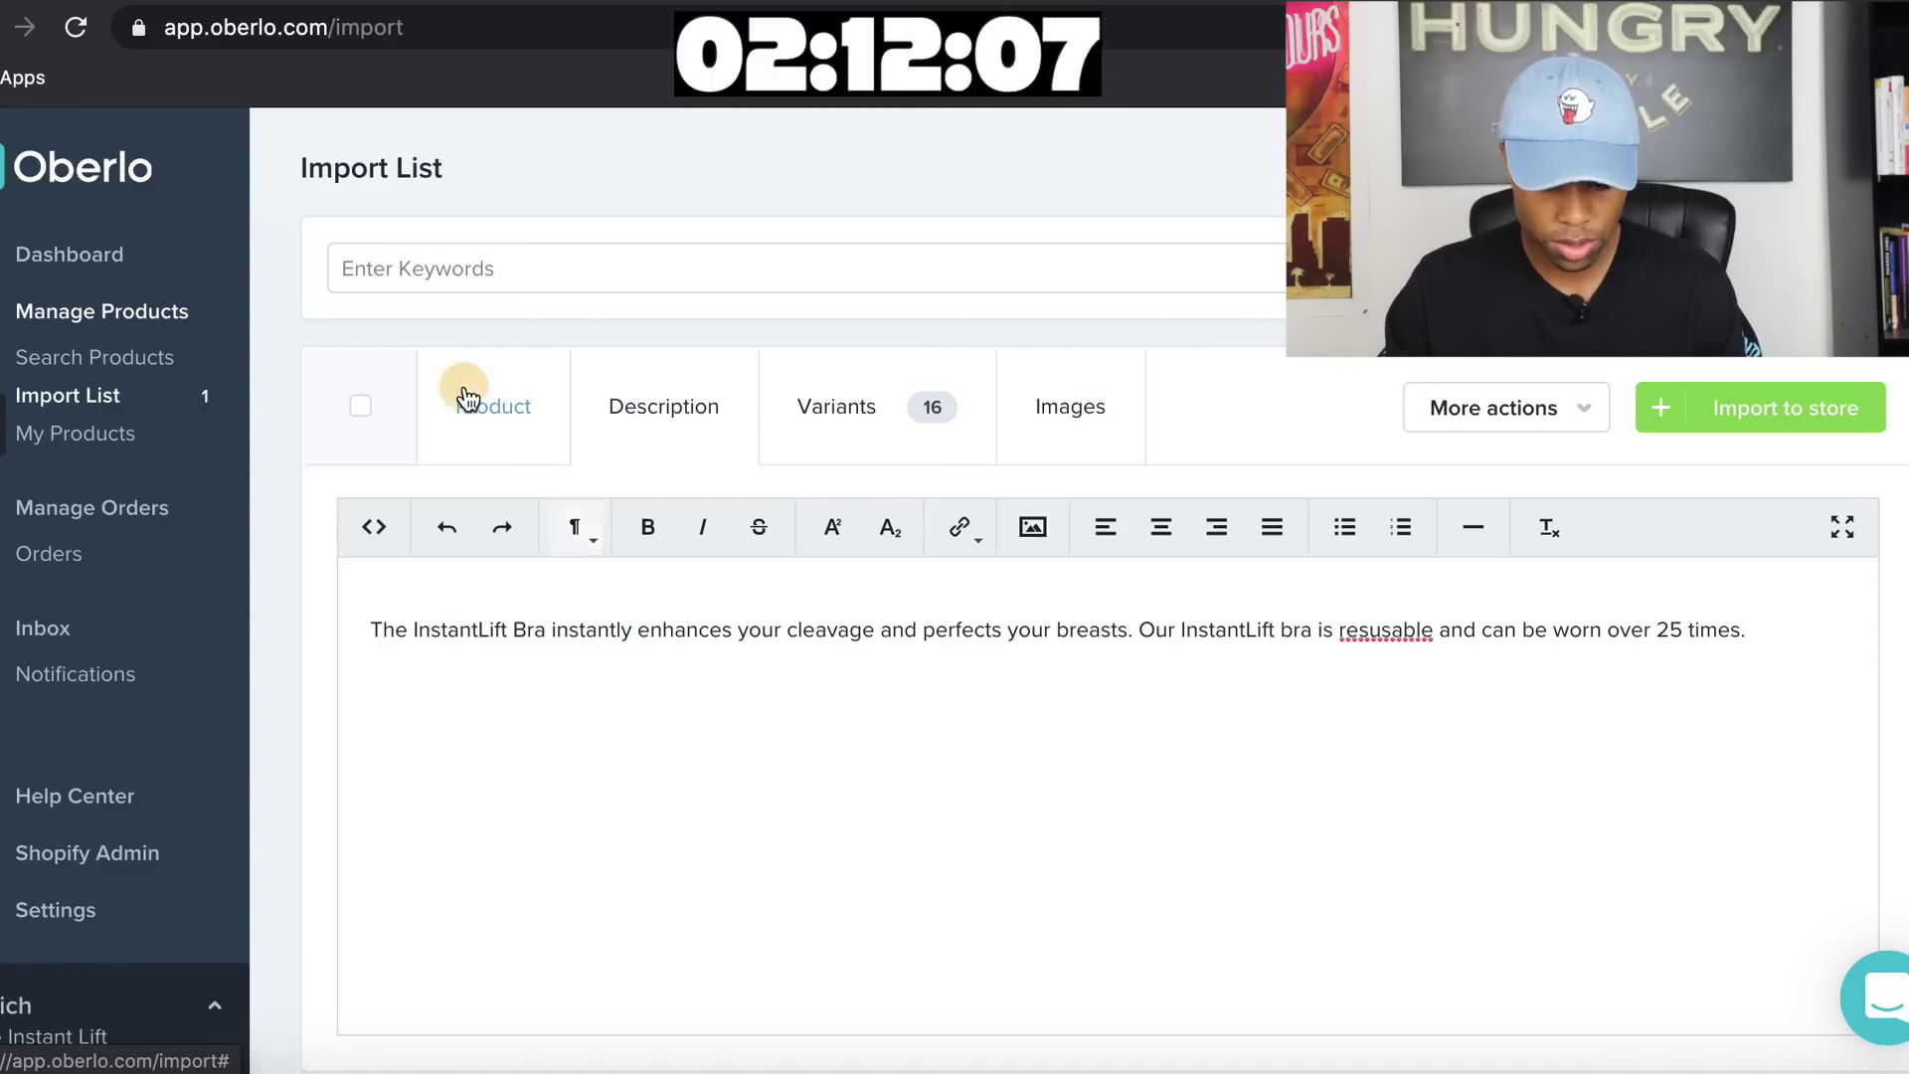
pyautogui.click(855, 688)
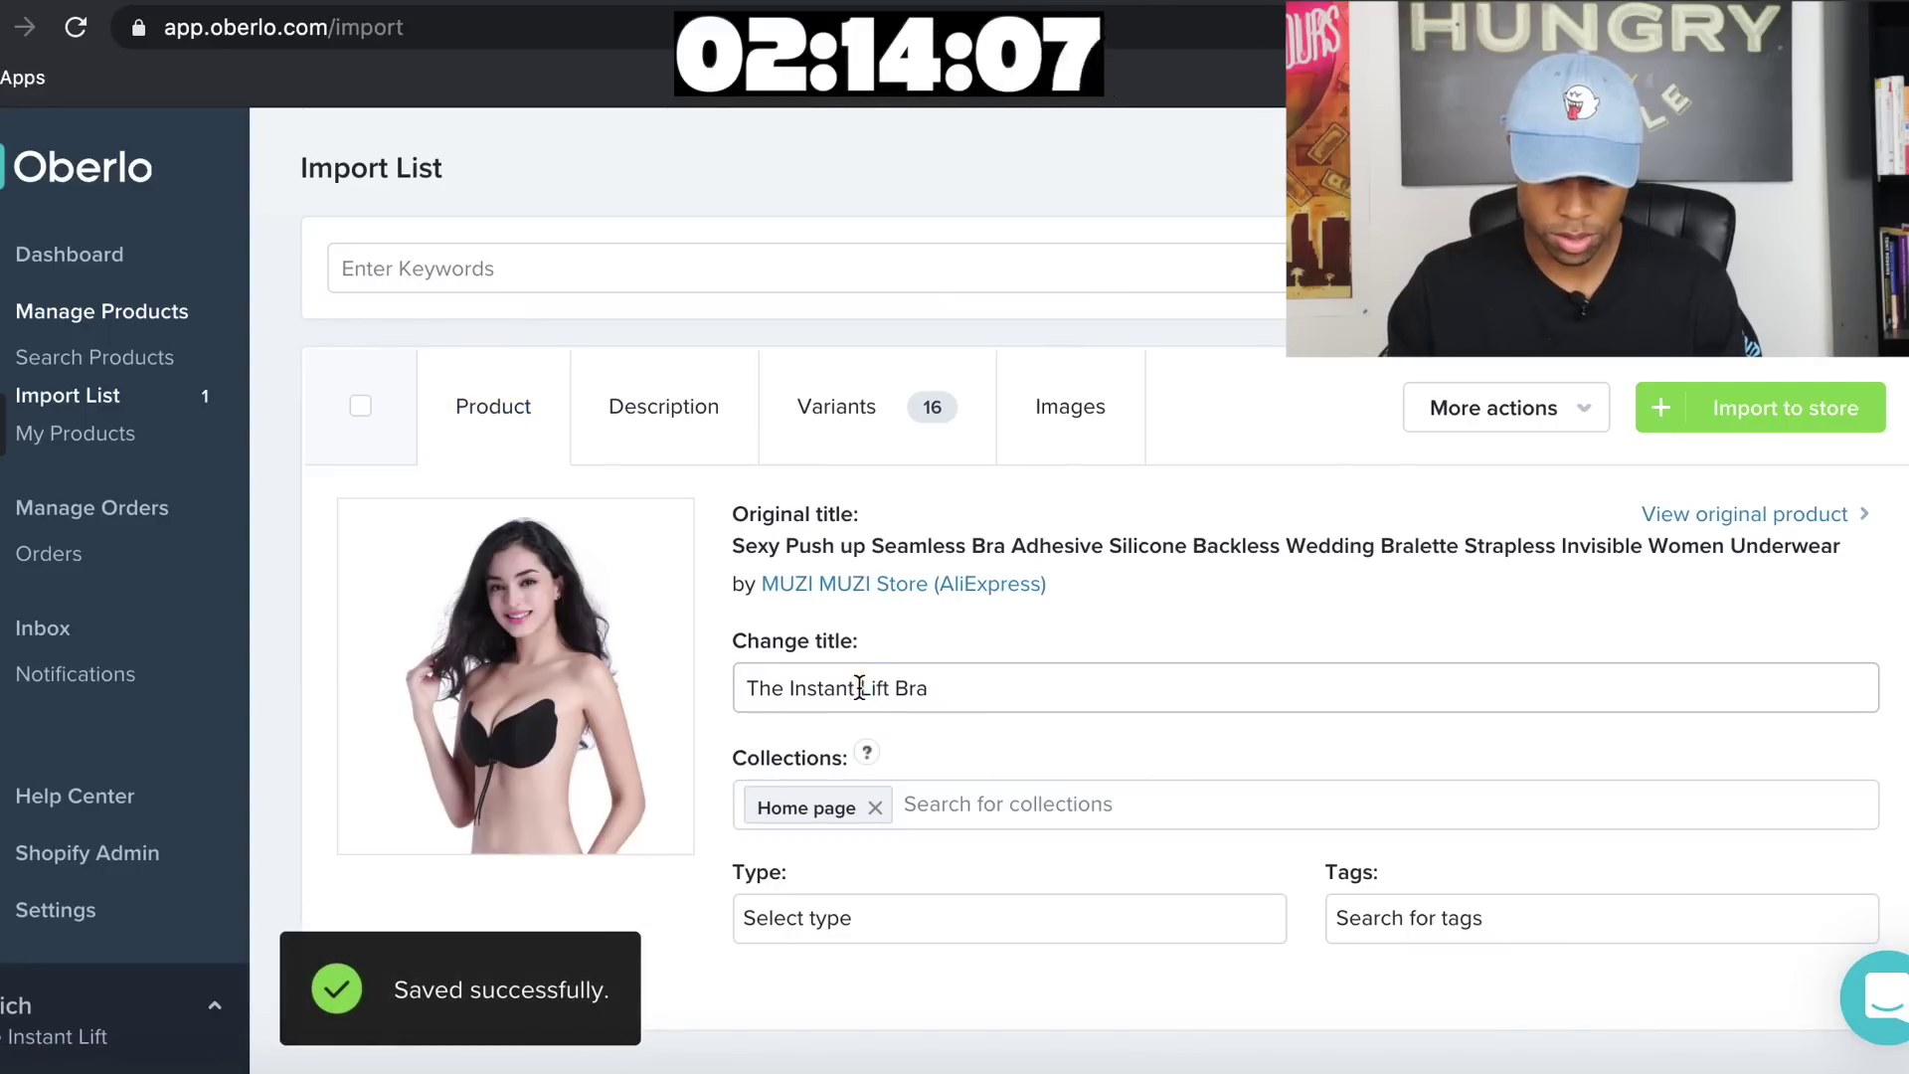
pyautogui.press('BackSpace')
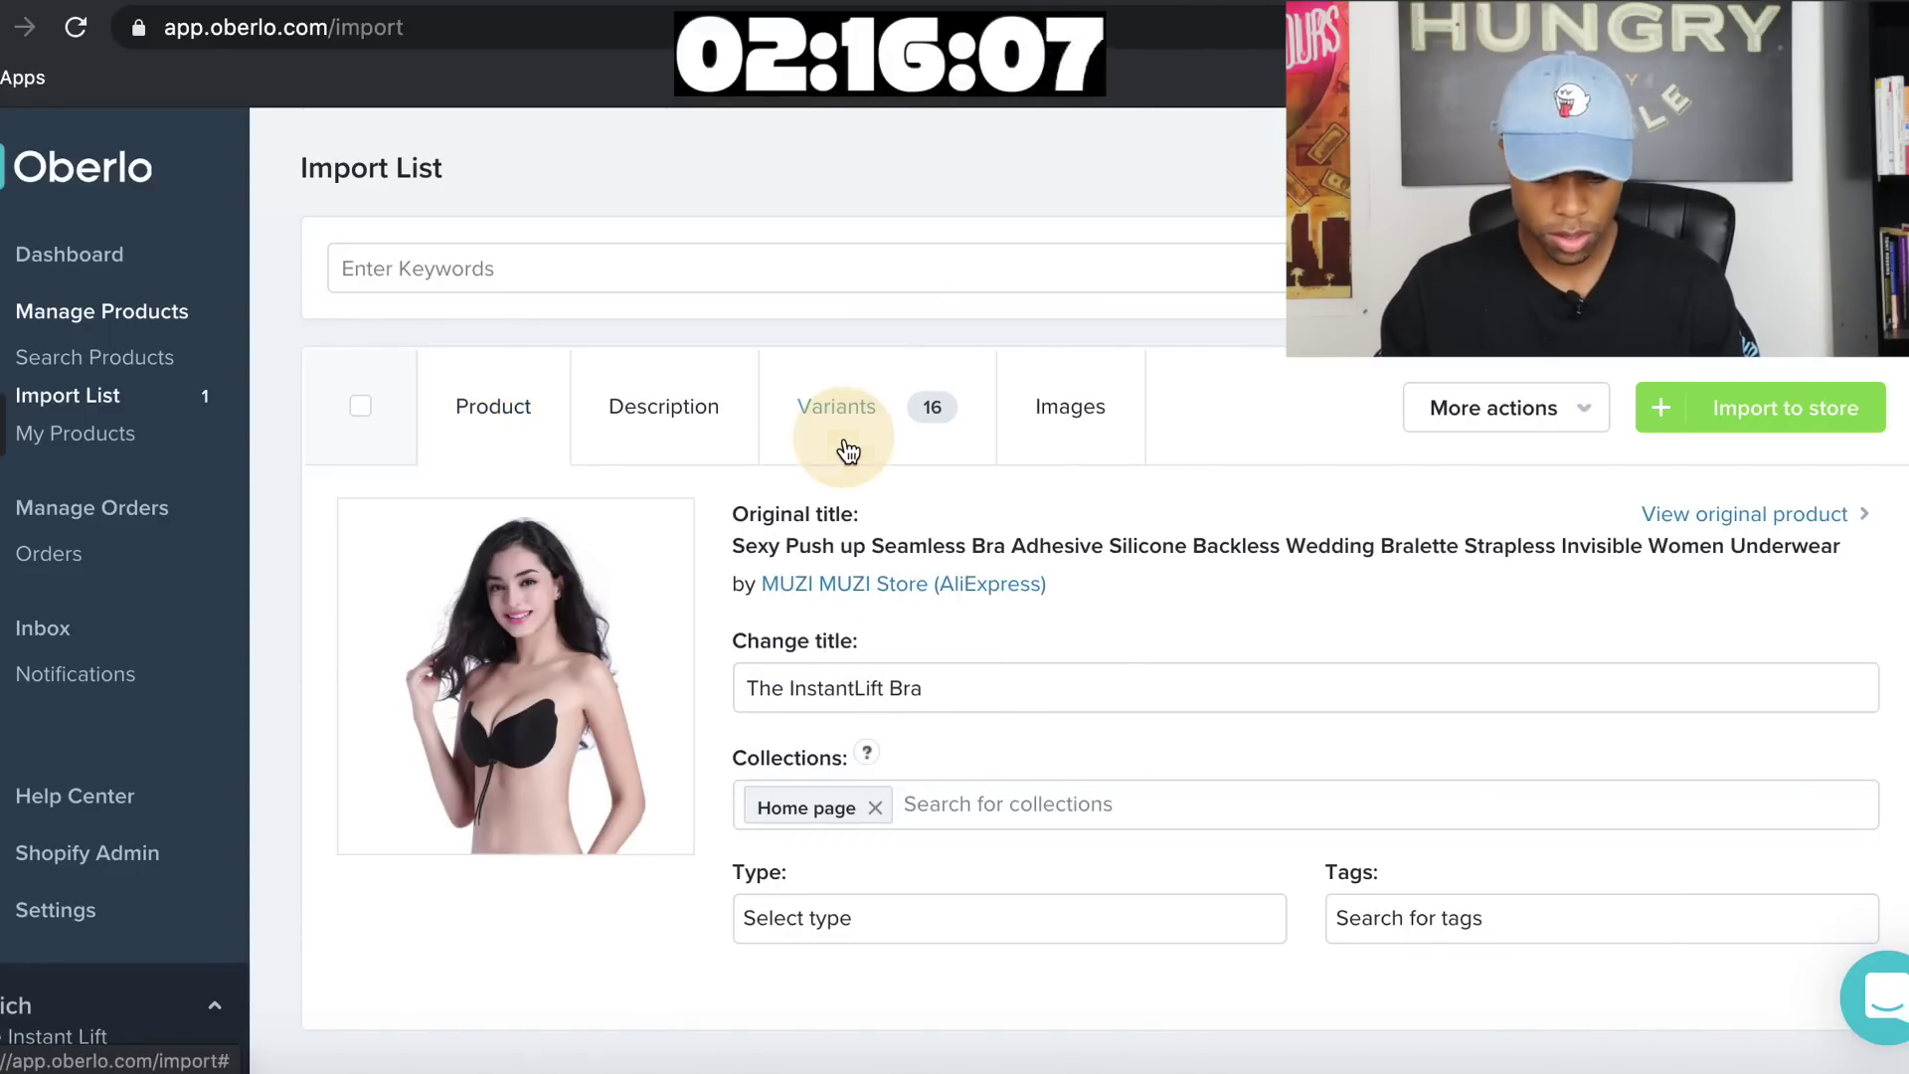
# Examine the product's variants, comparing their full colour names, cup sizes, shipping origins, costs and prices
pyautogui.click(843, 447)
pyautogui.scroll(-5, 885, 626)
pyautogui.scroll(3, 898, 662)
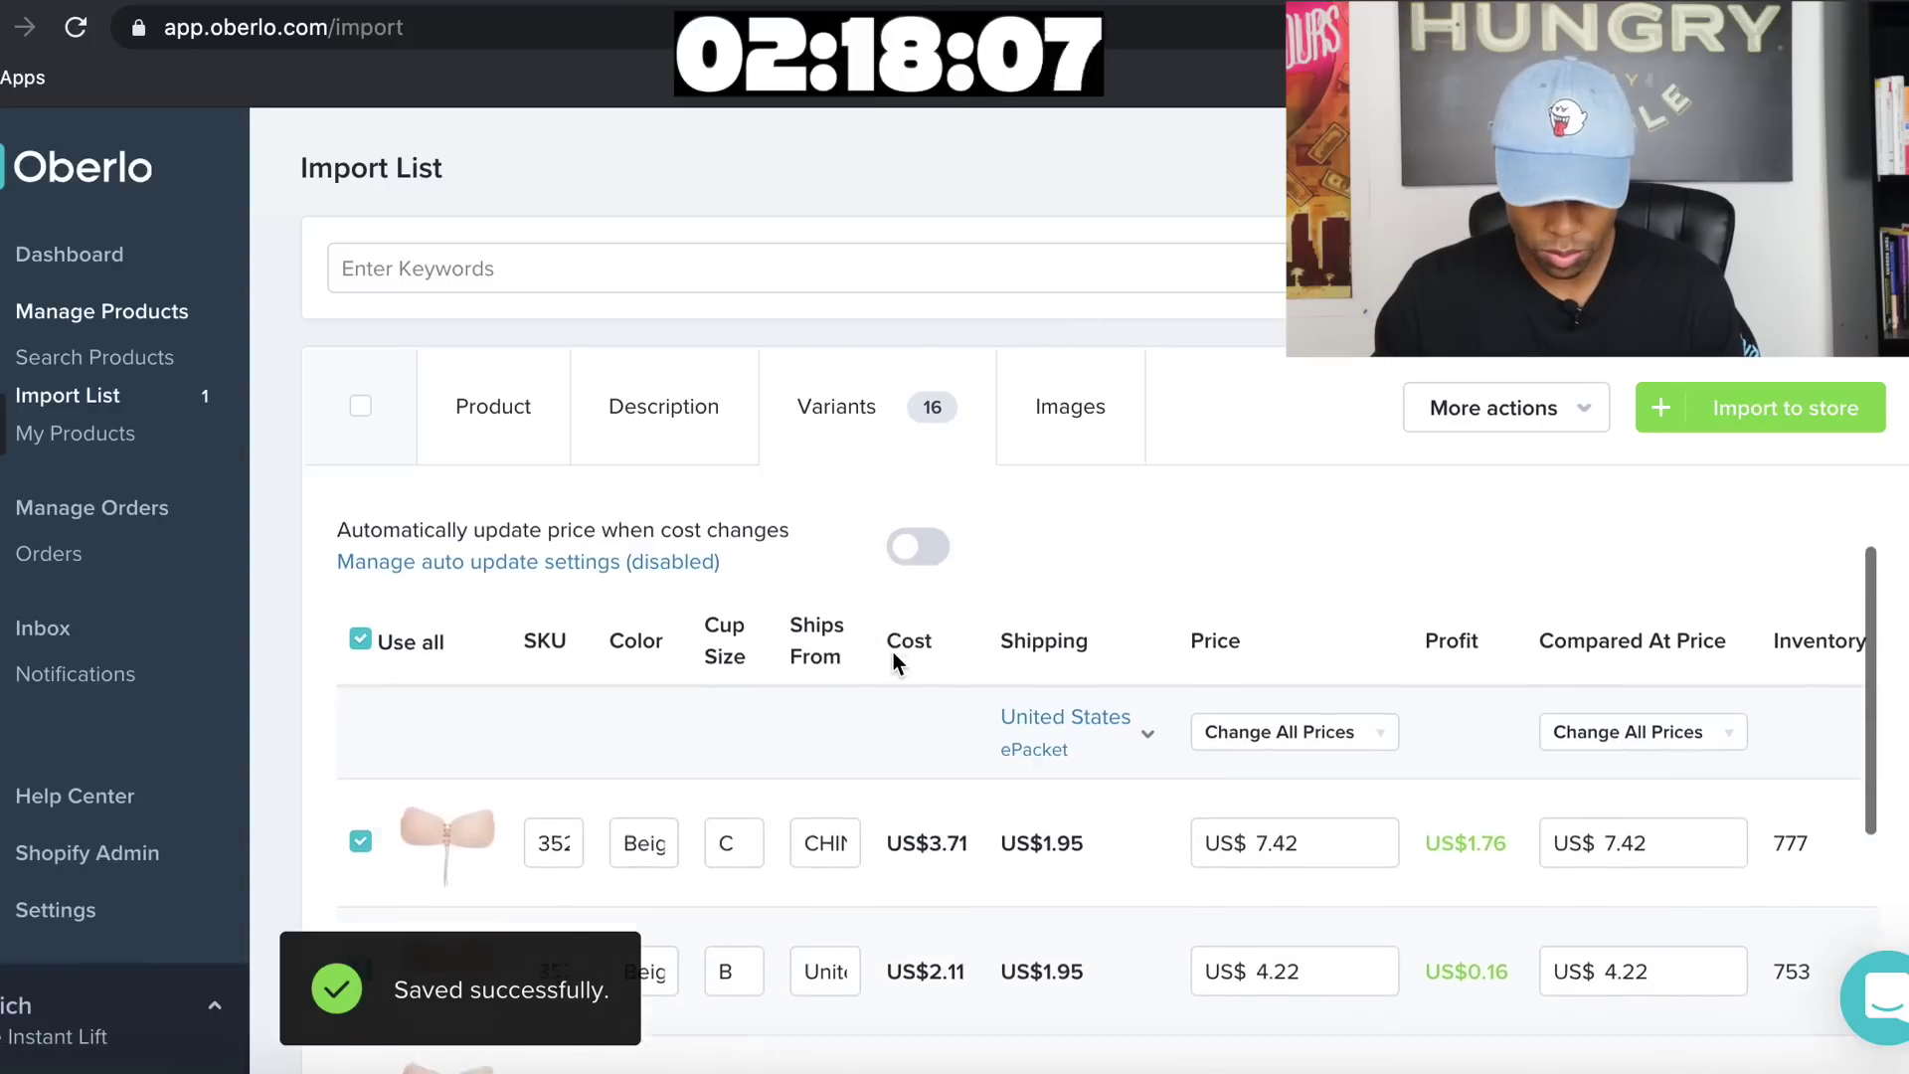
pyautogui.scroll(-5, 895, 660)
pyautogui.scroll(-10, 894, 638)
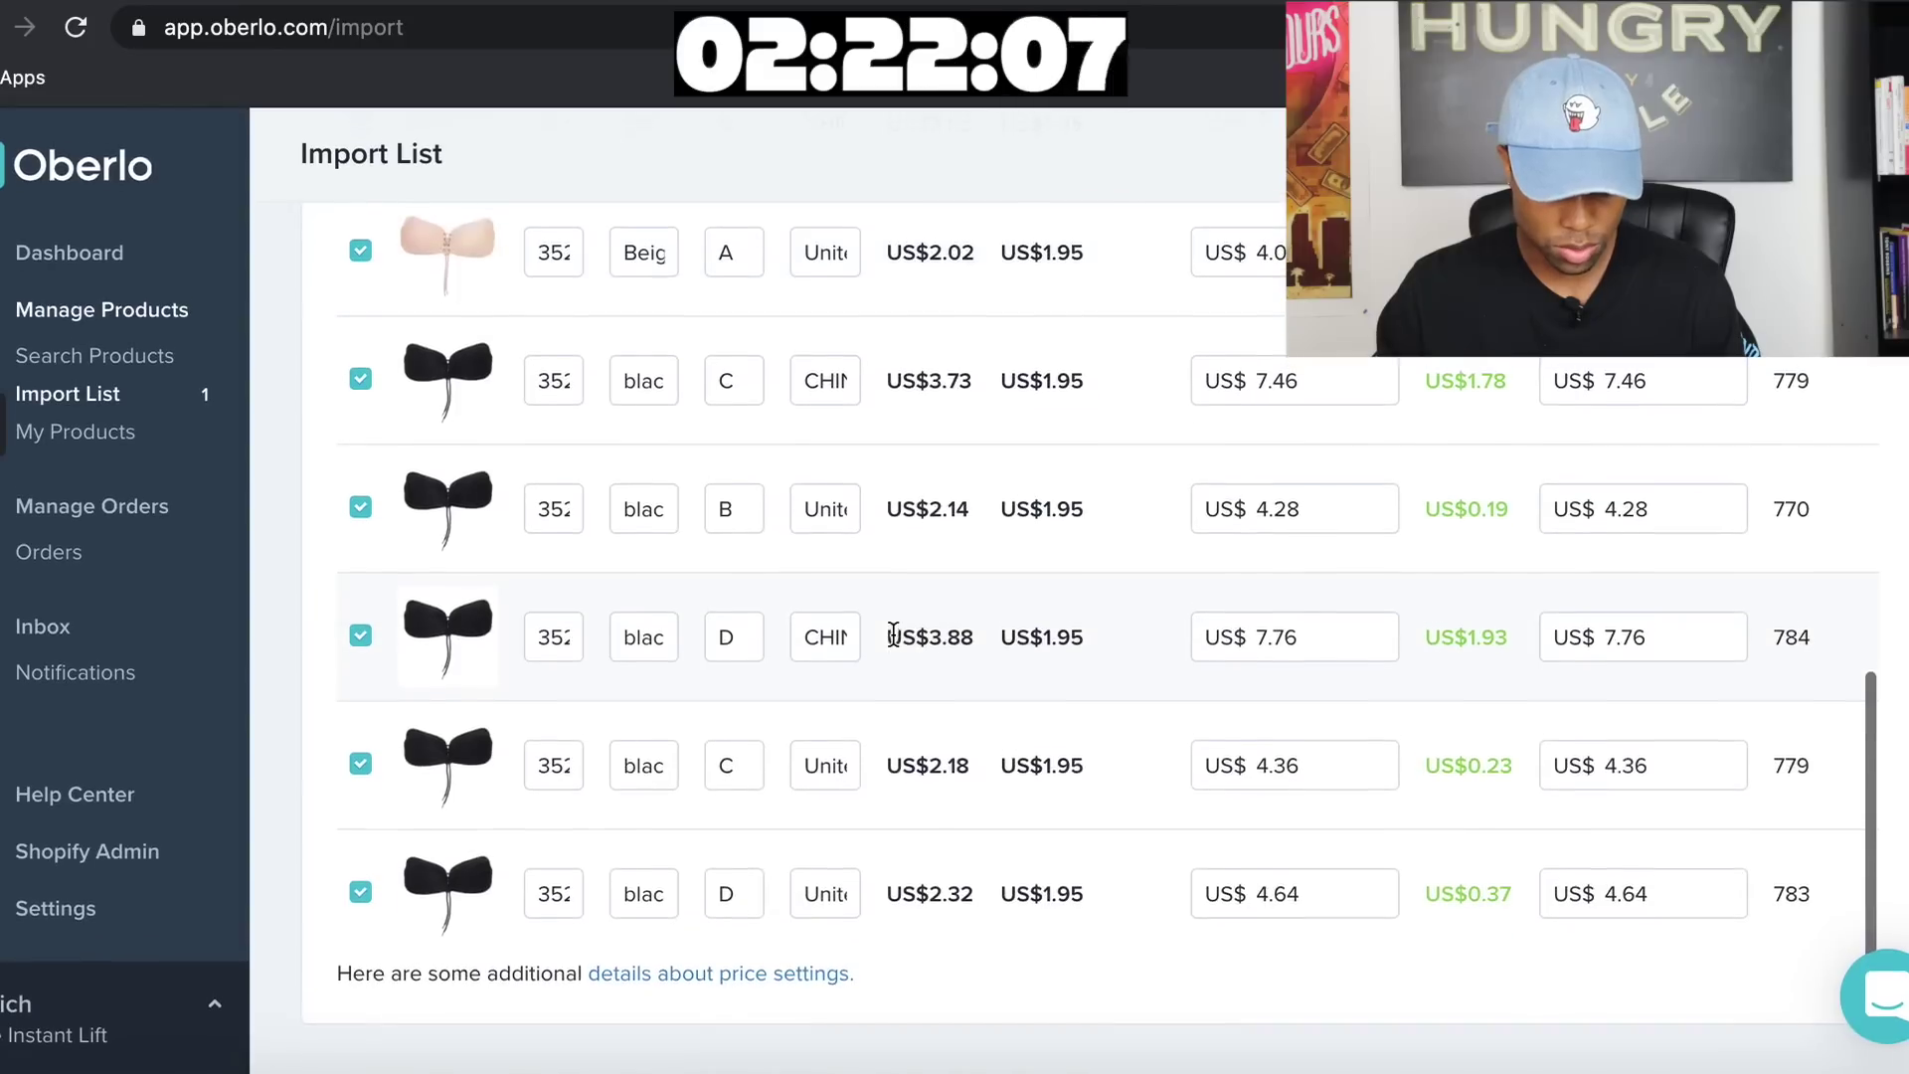
pyautogui.scroll(10, 895, 638)
pyautogui.scroll(-3, 896, 642)
pyautogui.scroll(3, 895, 647)
pyautogui.click(641, 562)
pyautogui.moveTo(641, 563); pyautogui.dragTo(750, 558)
pyautogui.scroll(-5, 714, 627)
pyautogui.scroll(-3, 714, 628)
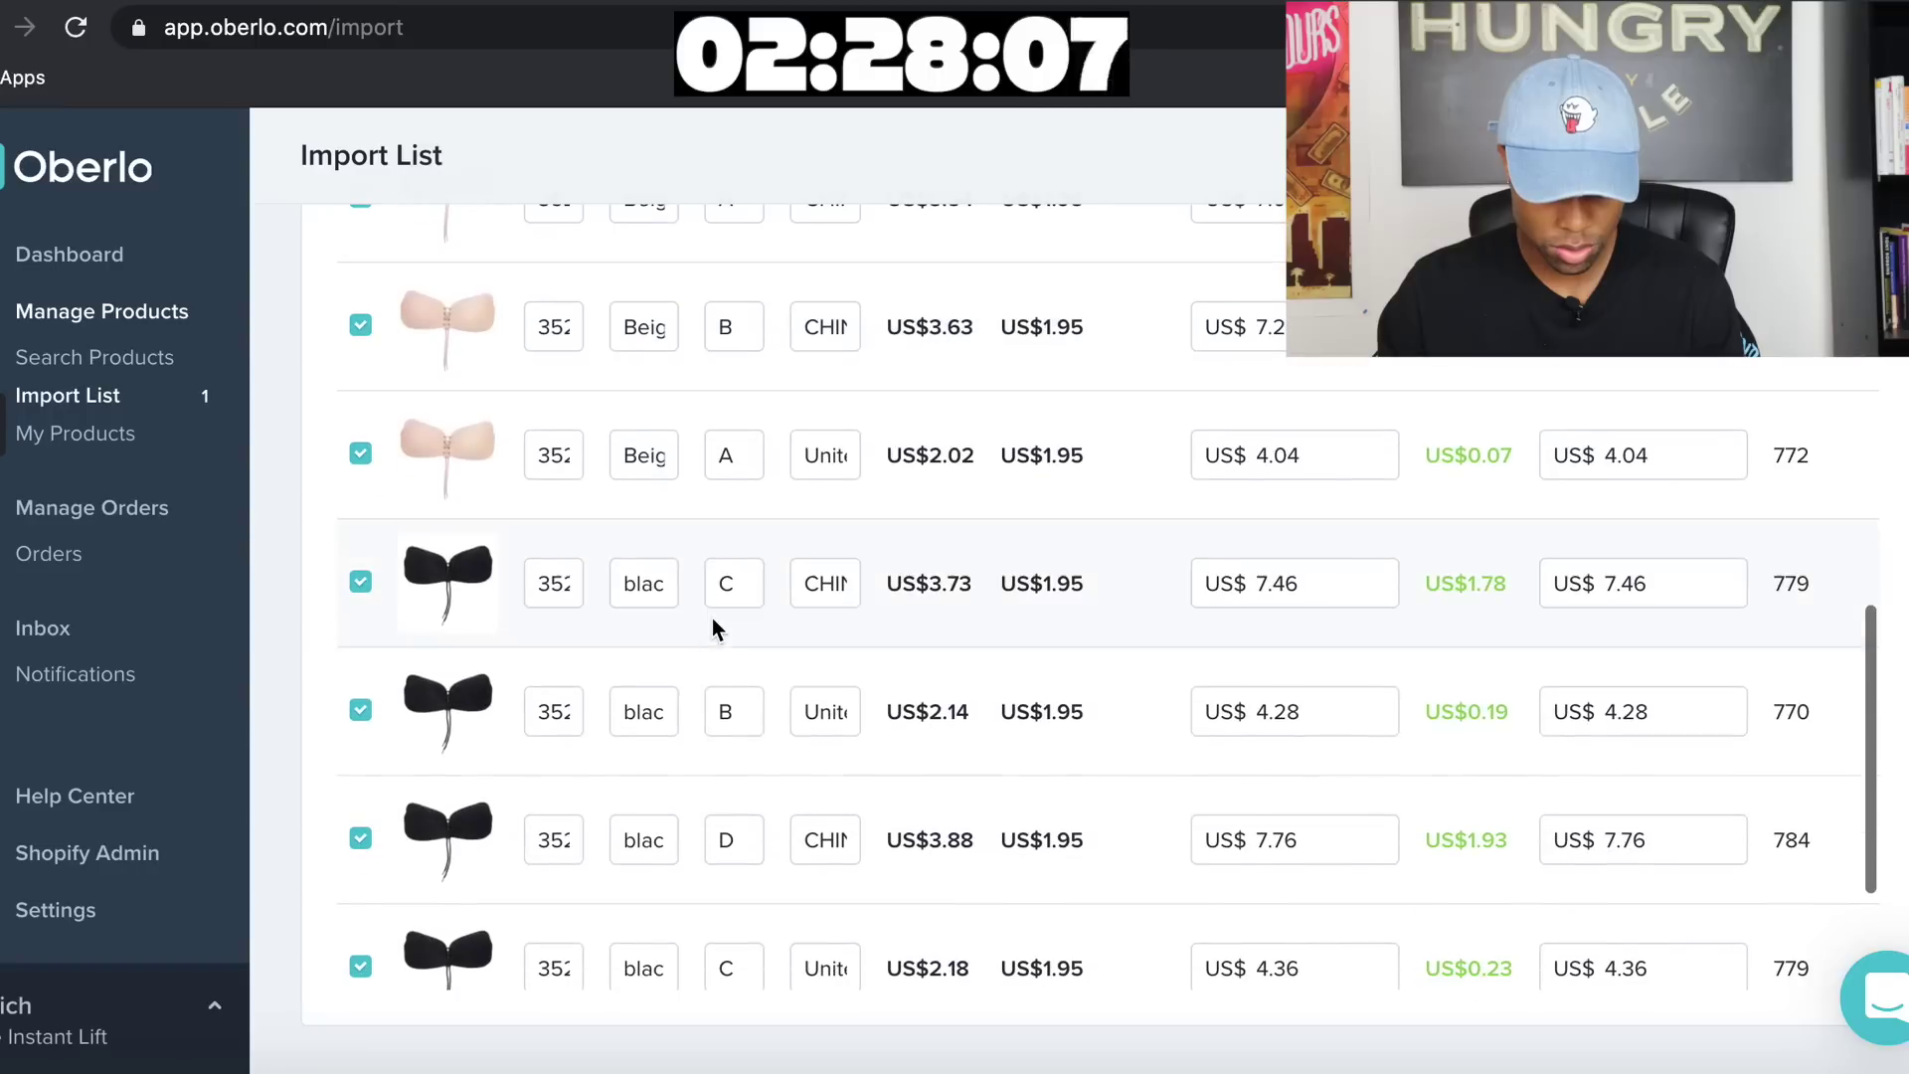
pyautogui.moveTo(636, 583); pyautogui.dragTo(726, 585)
pyautogui.scroll(-3, 630, 591)
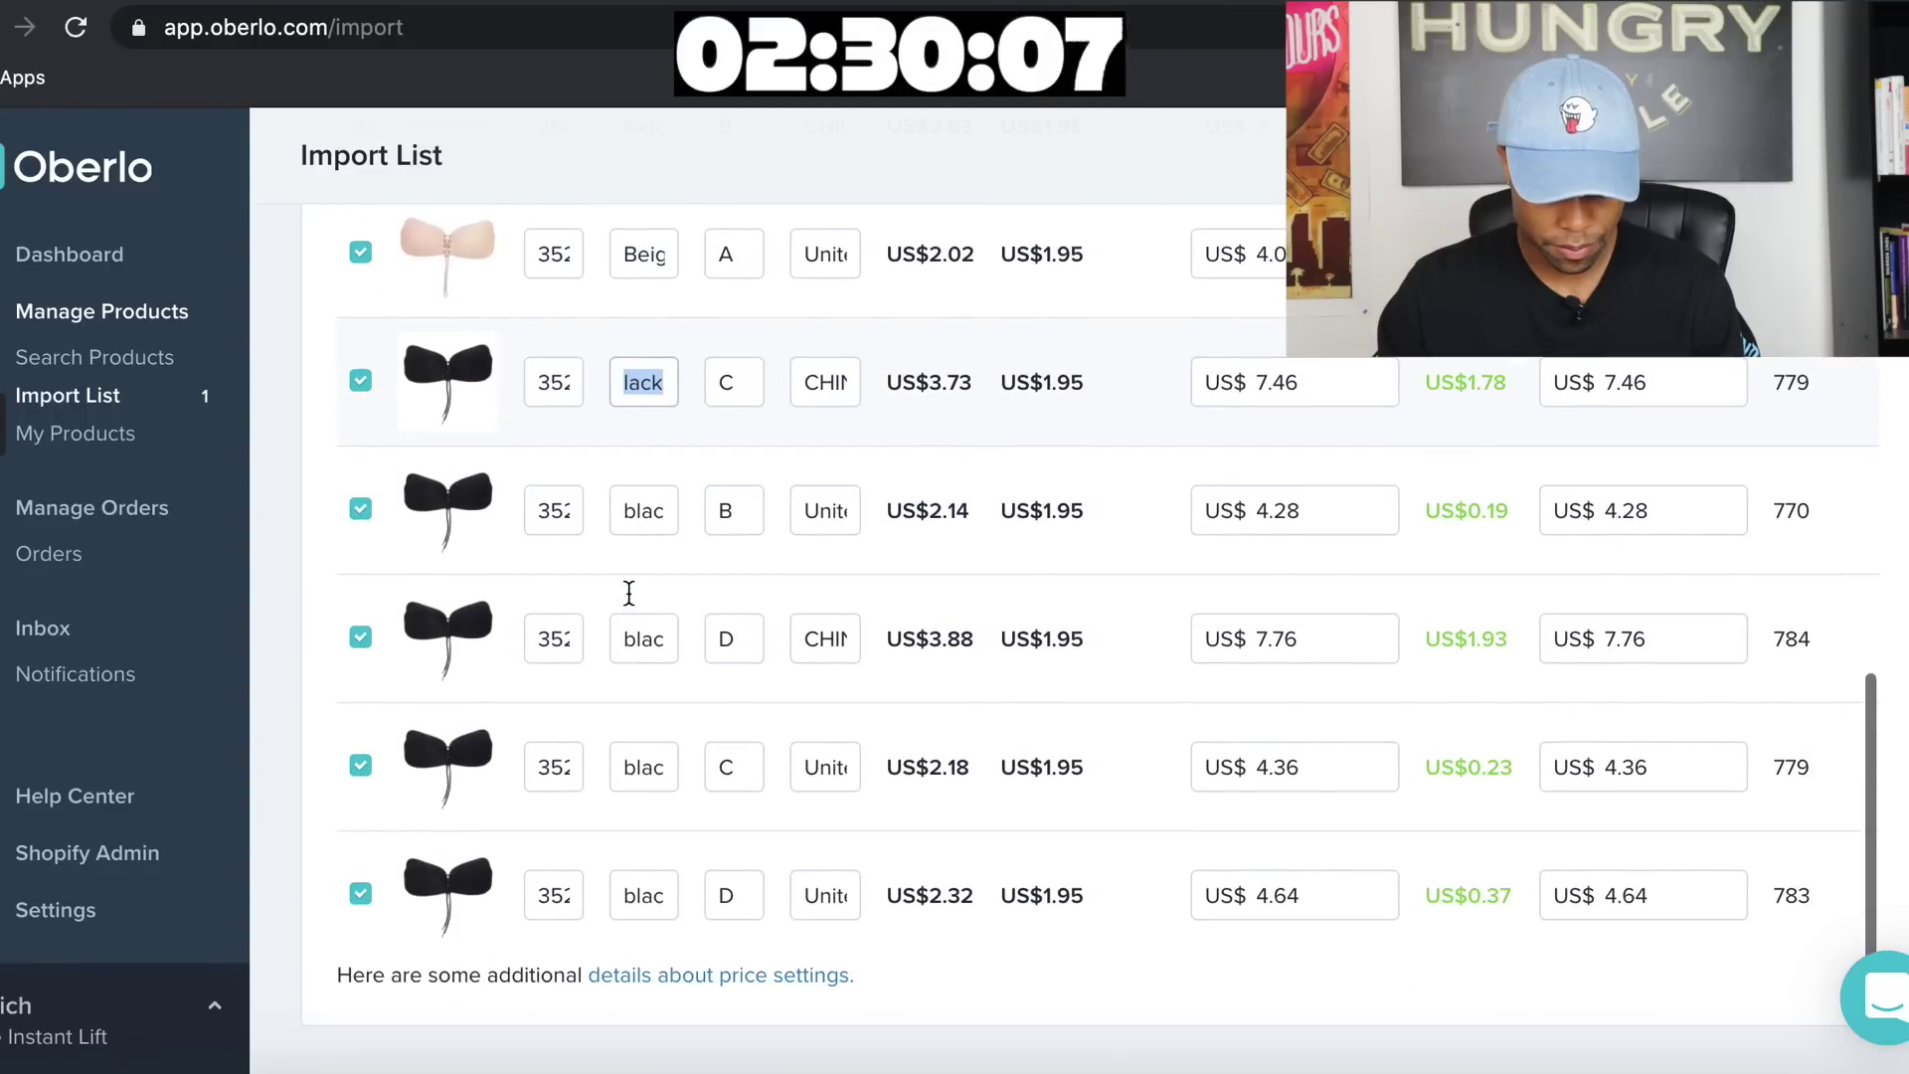
pyautogui.scroll(8, 630, 606)
pyautogui.scroll(5, 630, 595)
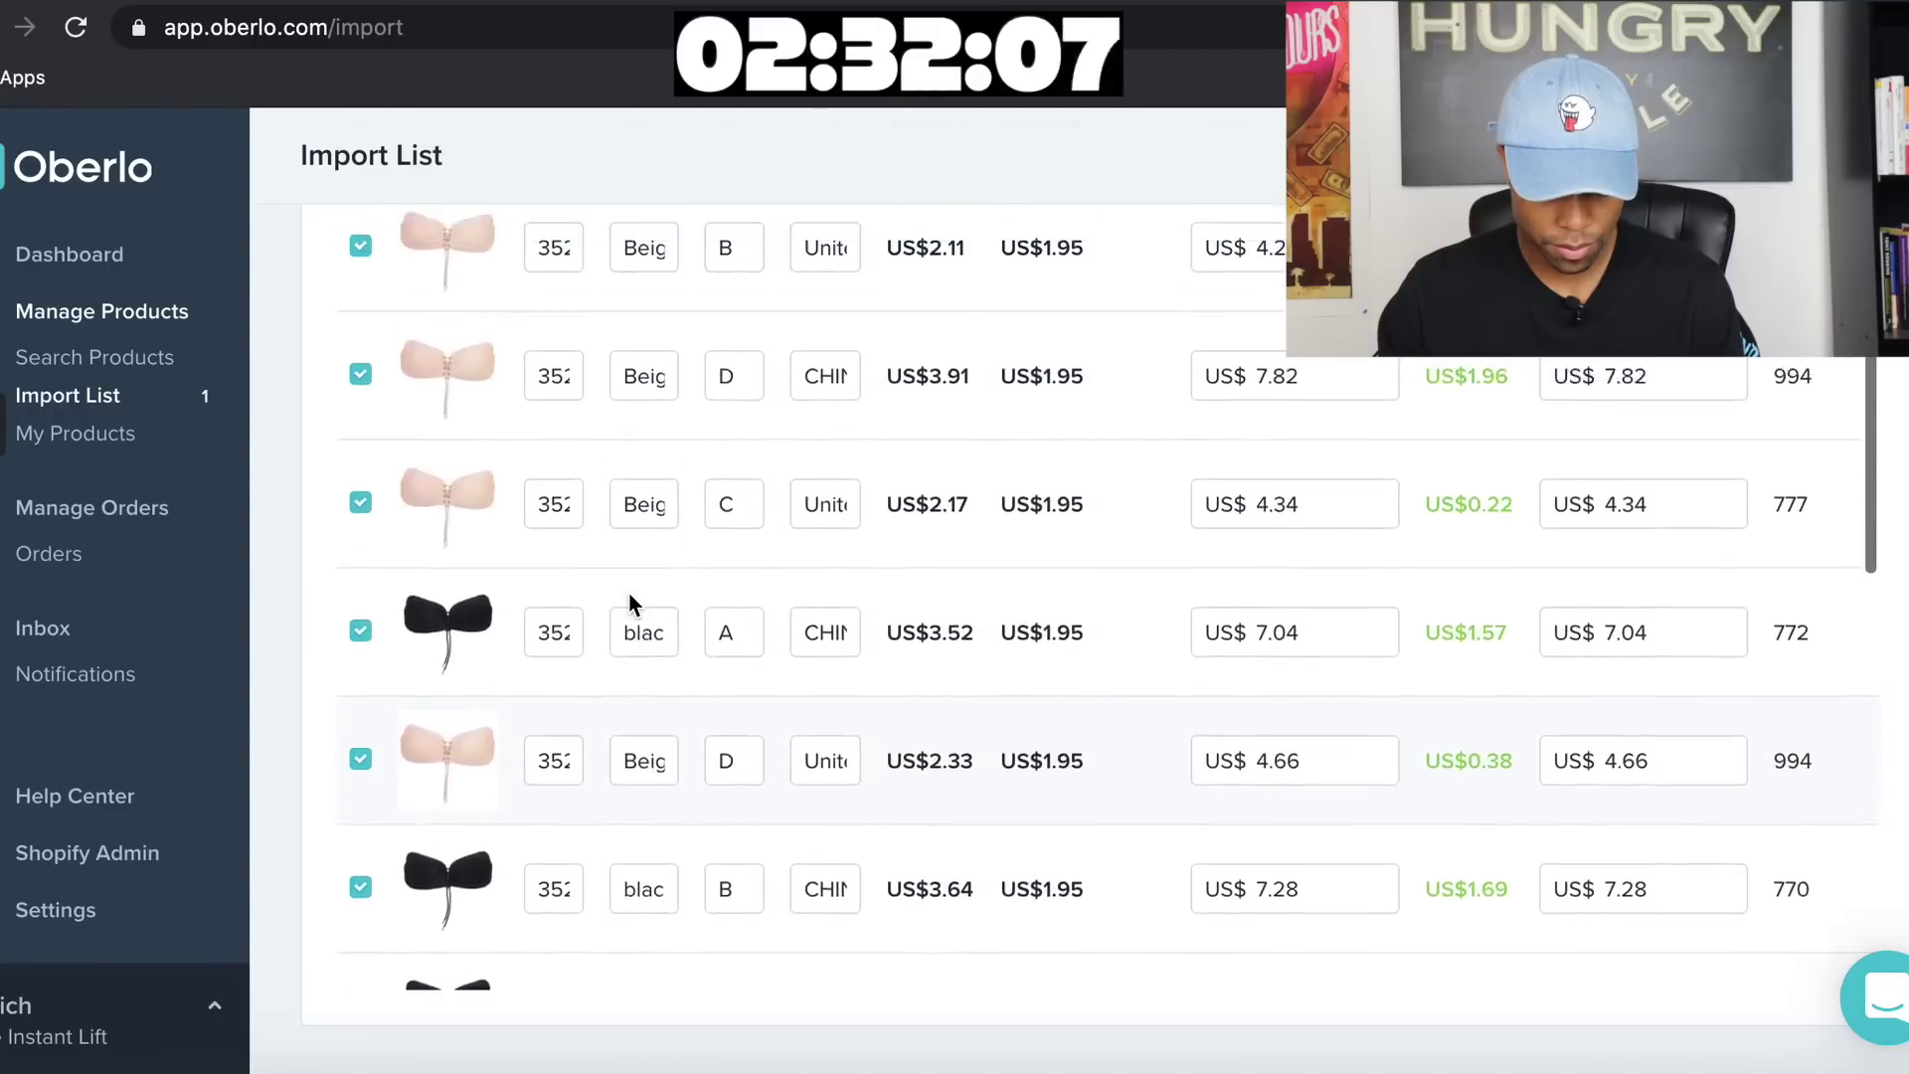
pyautogui.scroll(-1, 630, 594)
pyautogui.scroll(1, 630, 594)
pyautogui.scroll(1, 628, 593)
pyautogui.scroll(-7, 628, 593)
pyautogui.scroll(-3, 628, 592)
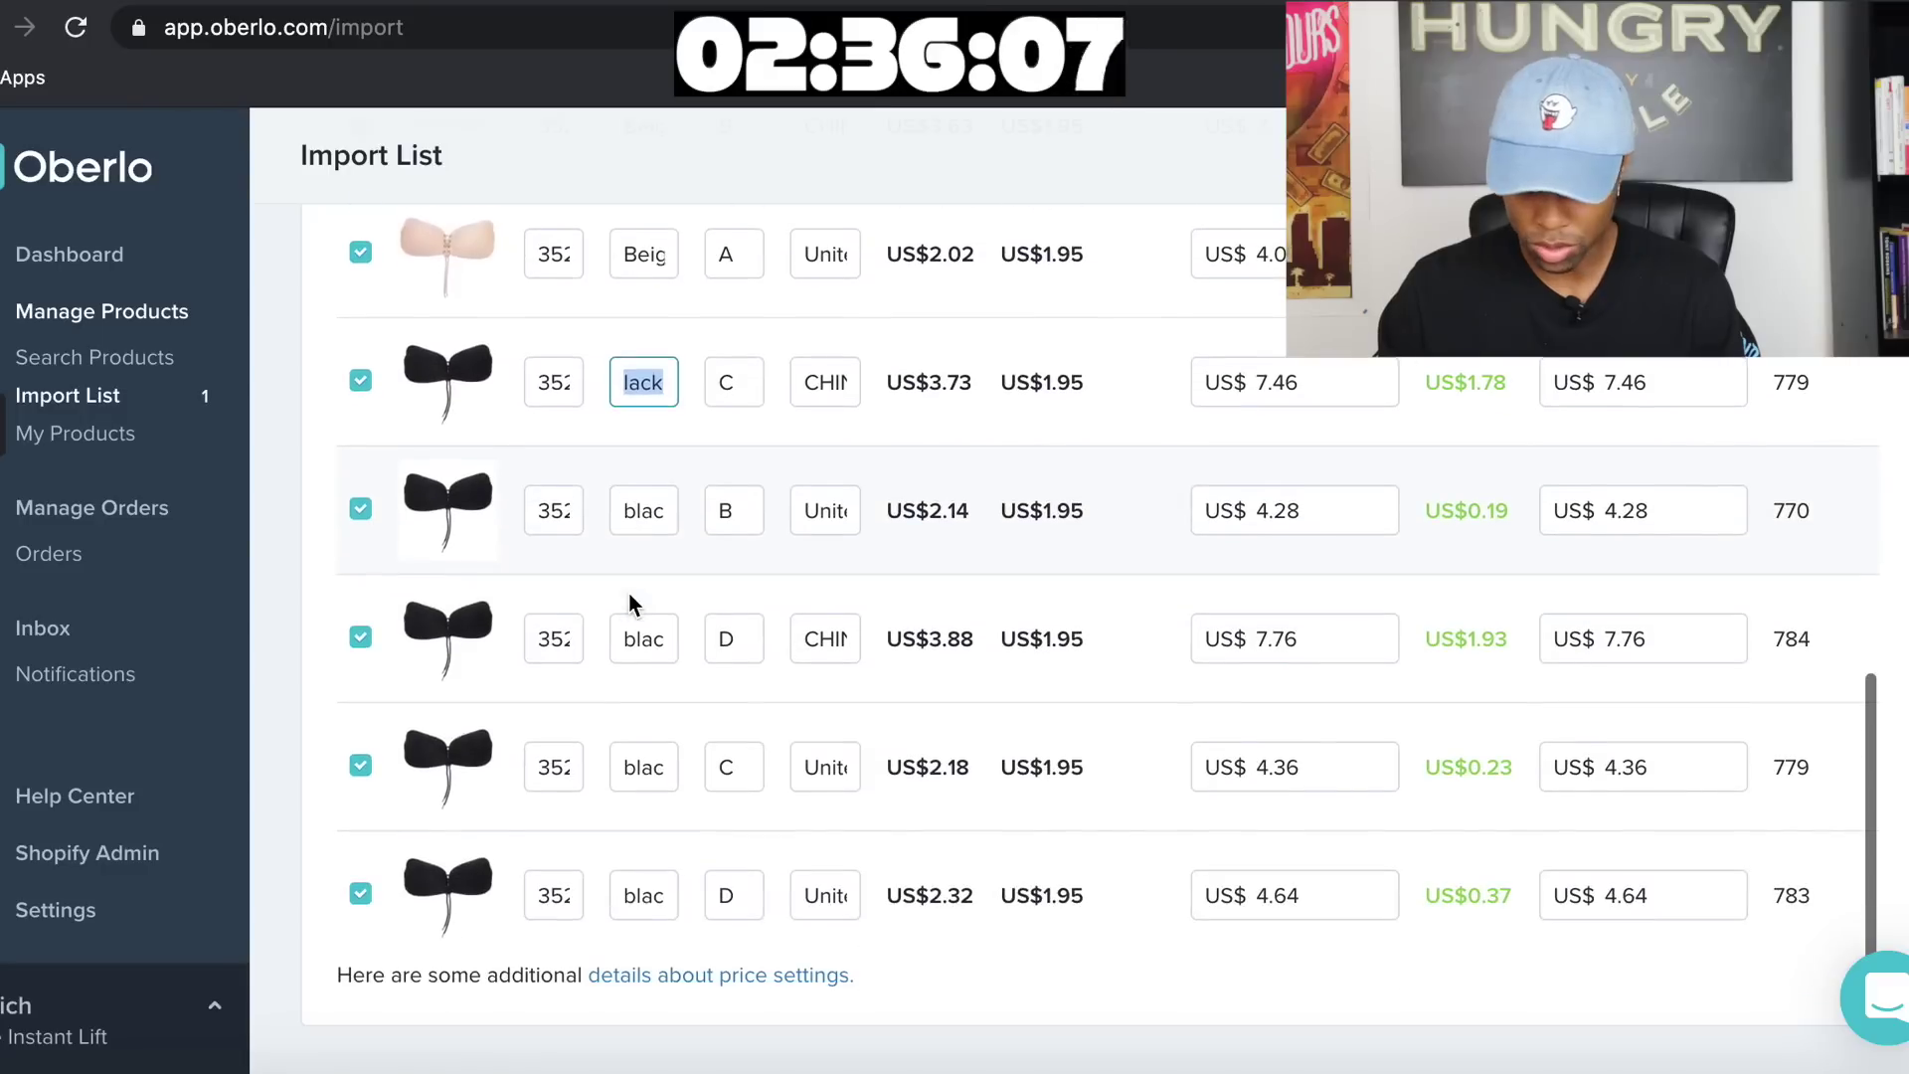
# Set the price of all the product's variants to US$25
pyautogui.scroll(10, 635, 702)
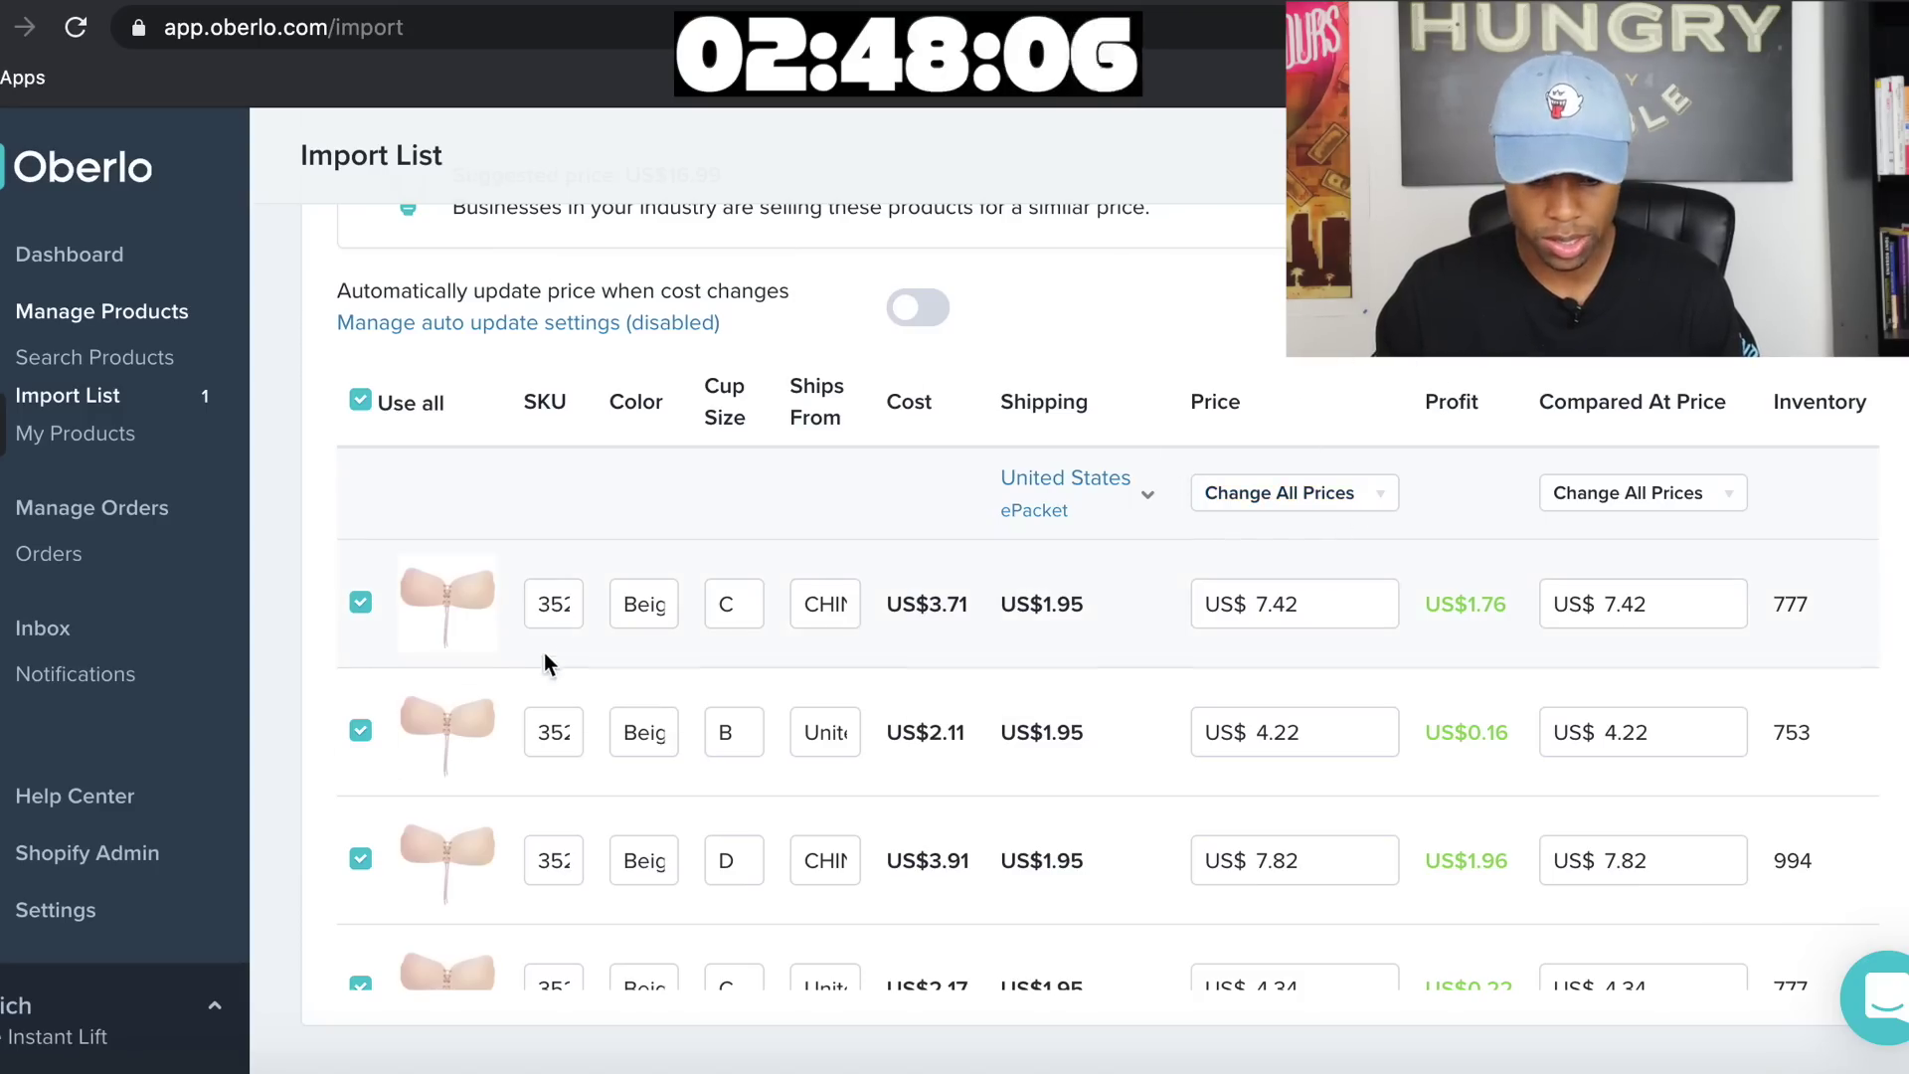
pyautogui.click(1312, 500)
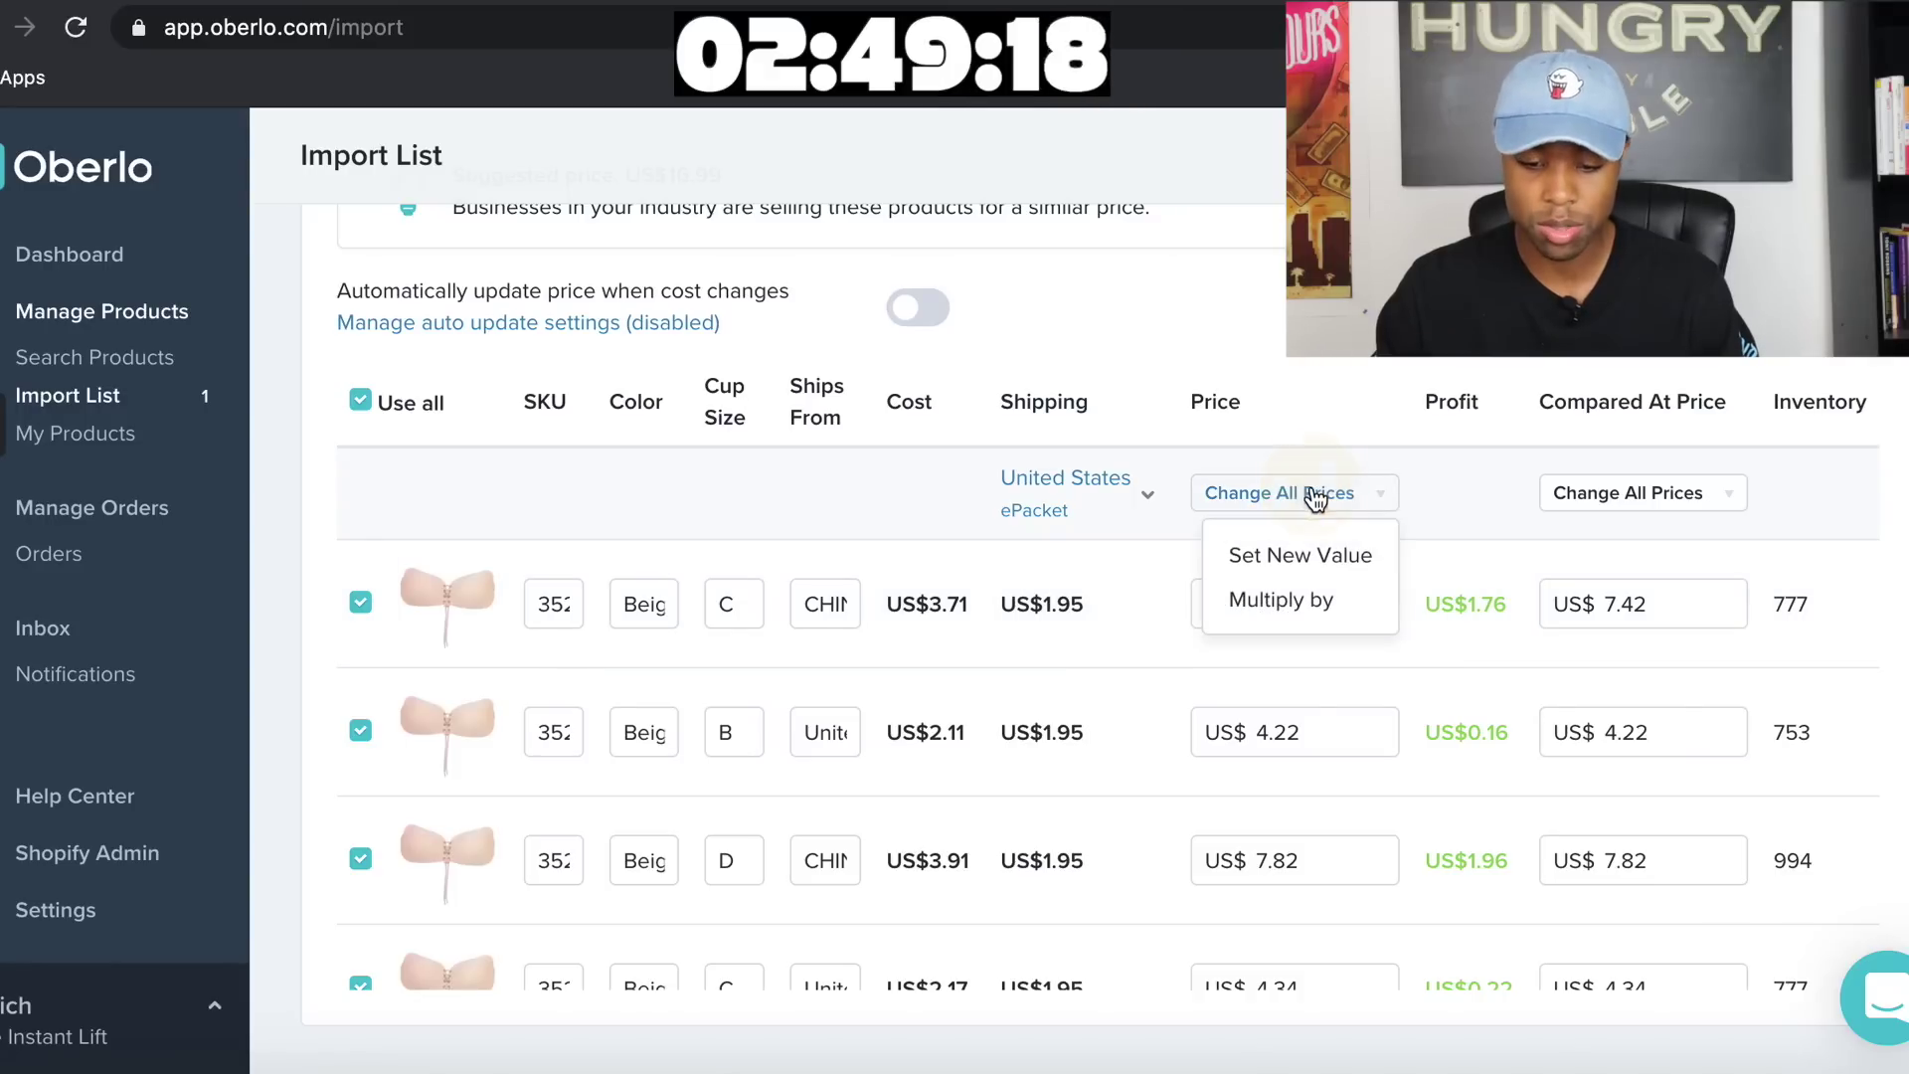
pyautogui.click(1299, 553)
pyautogui.write('24')
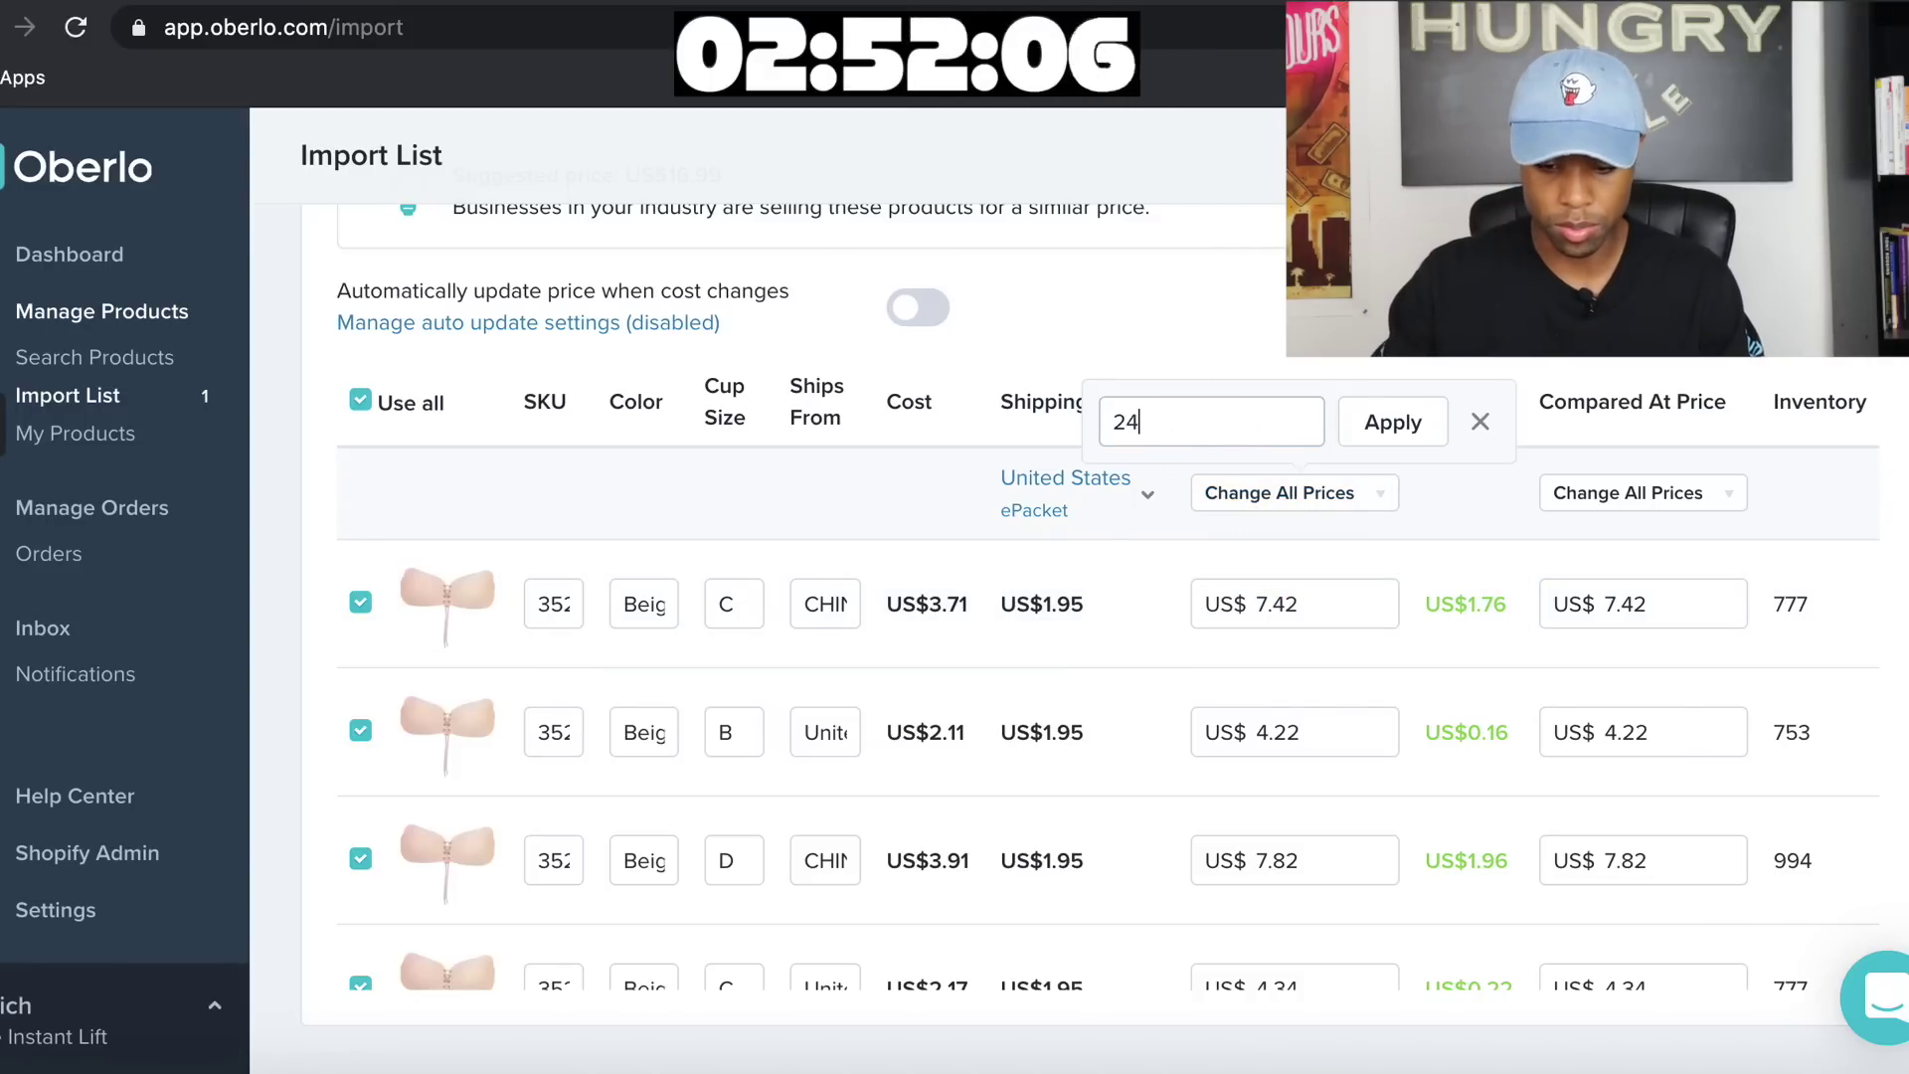
pyautogui.click(1418, 430)
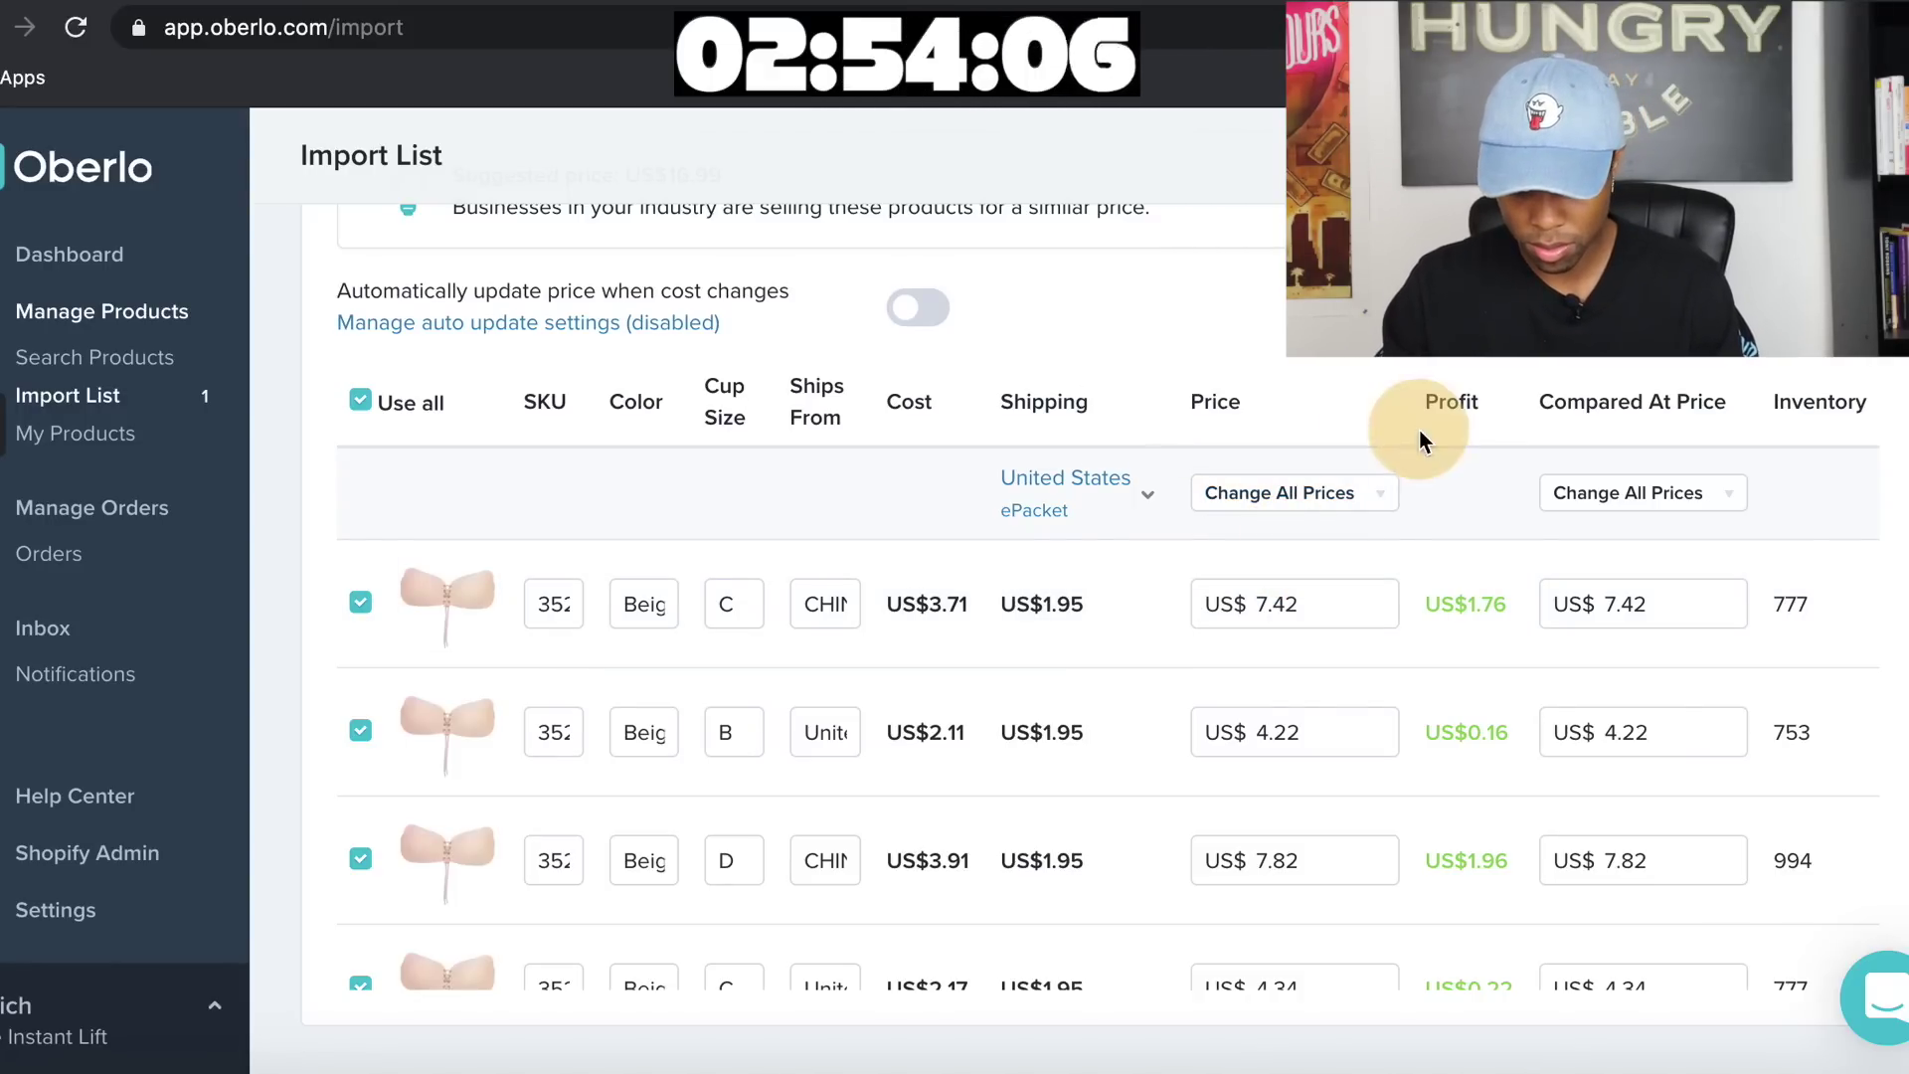
# Set the compared-at price of all variants to US$40
pyautogui.click(1620, 497)
pyautogui.click(1612, 565)
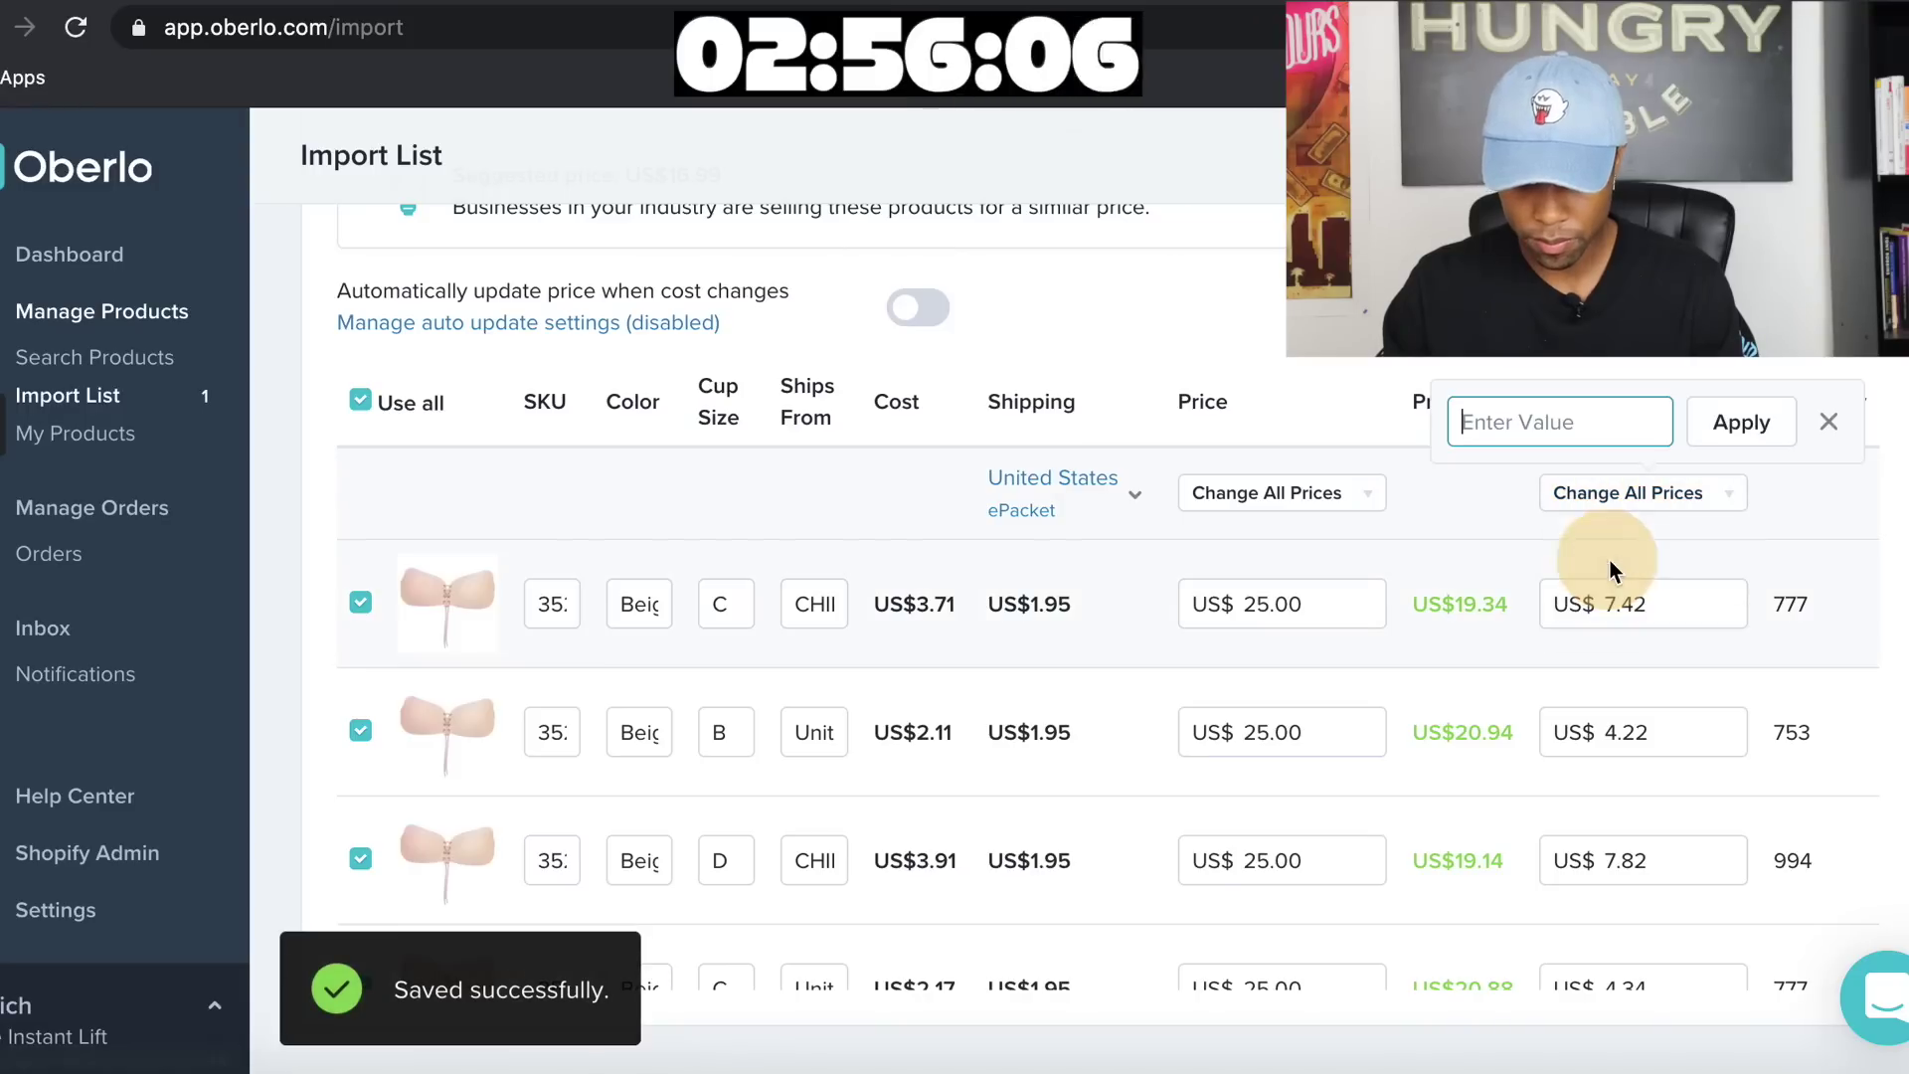
pyautogui.write('40')
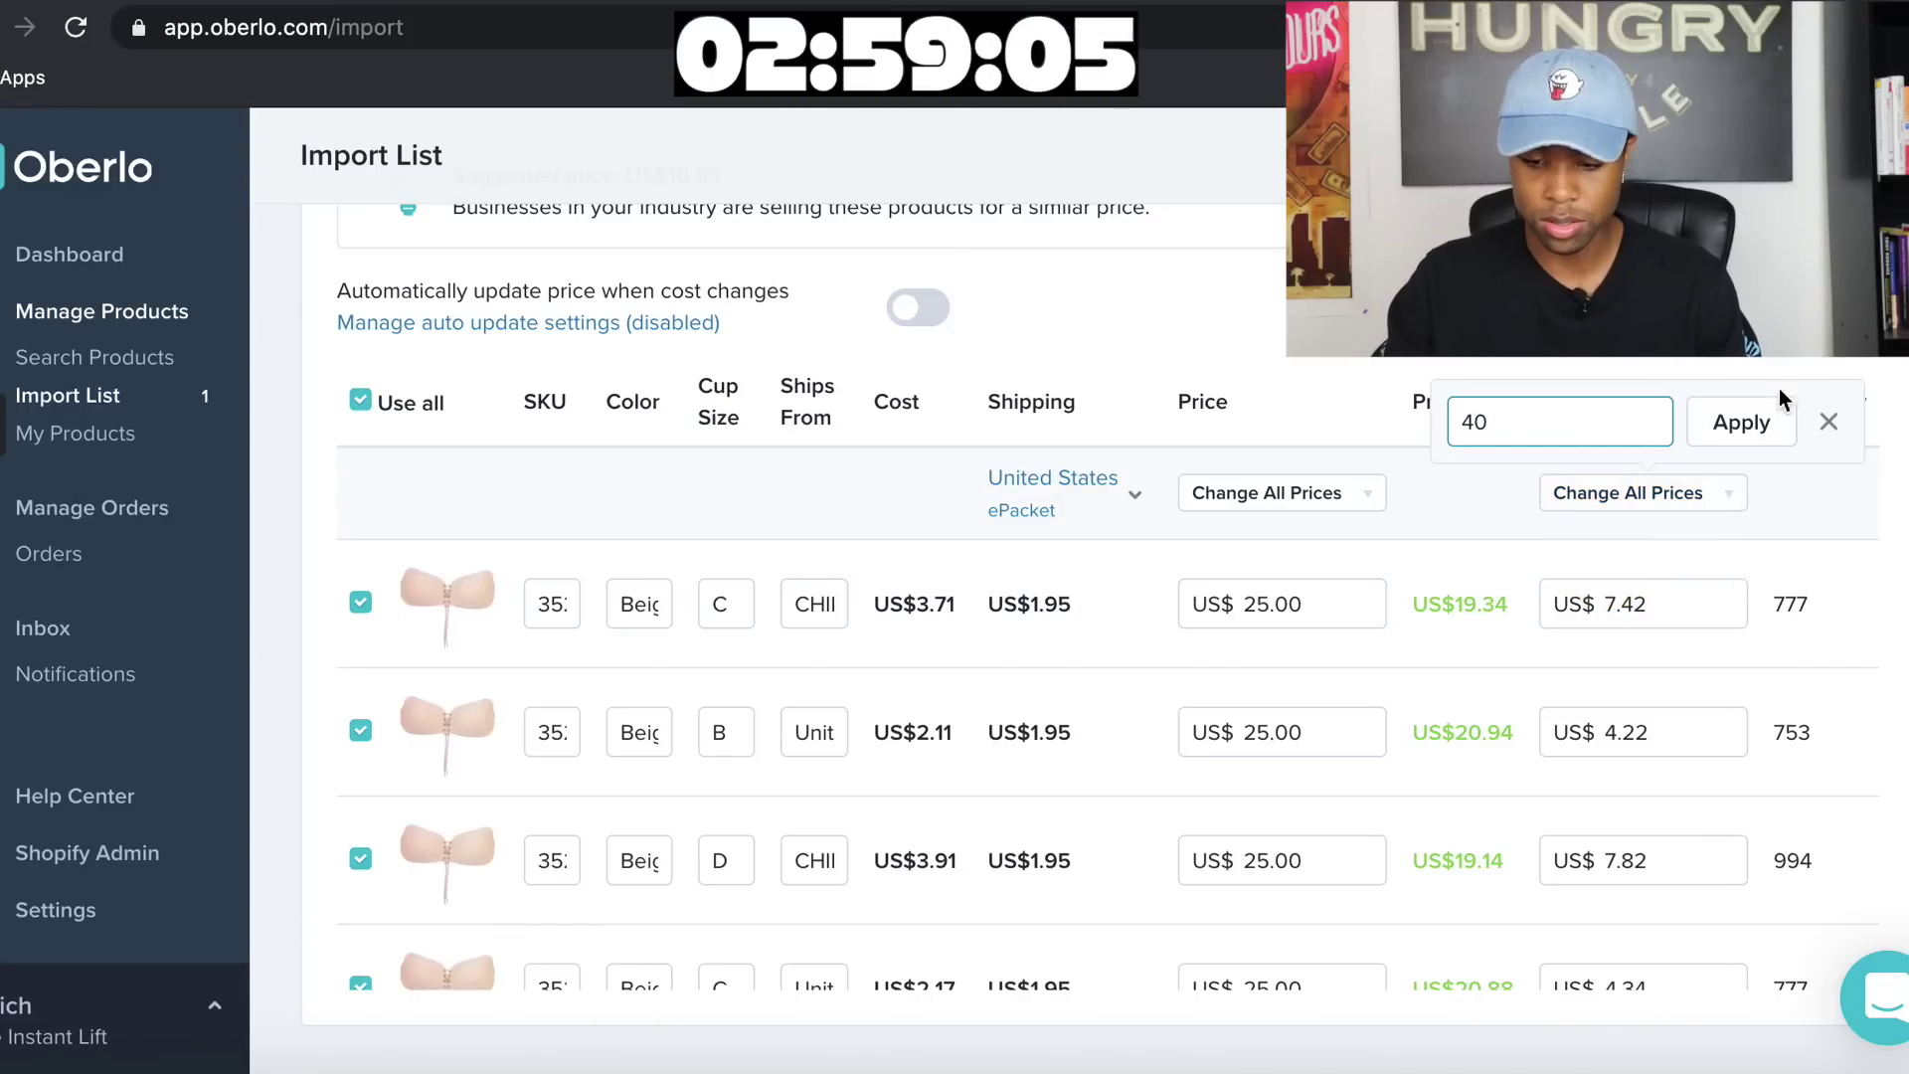
pyautogui.click(1765, 416)
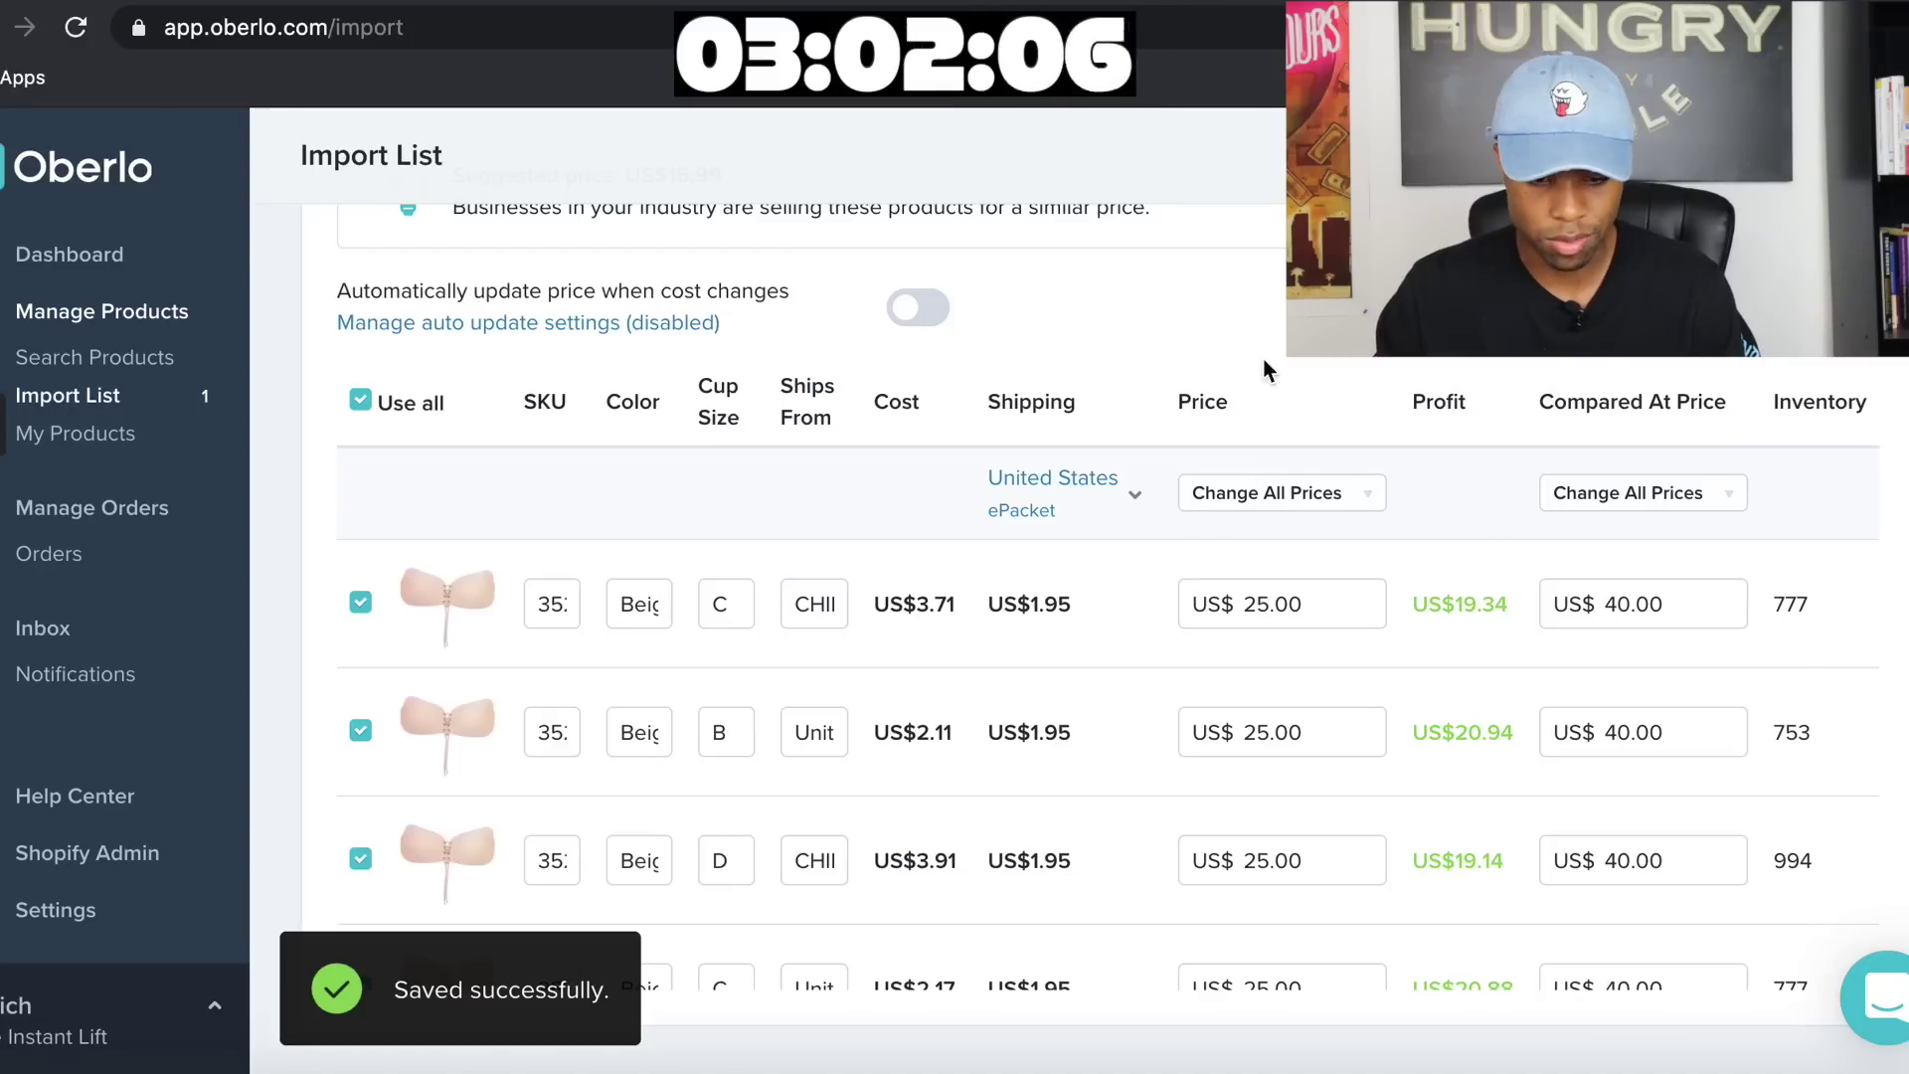
# Add the collage photo of the model in the black bra with two smaller inset shots to the product's selected images
pyautogui.scroll(3, 1160, 527)
pyautogui.scroll(-2, 1160, 527)
pyautogui.scroll(2, 1161, 527)
pyautogui.scroll(1, 1161, 522)
pyautogui.scroll(-1, 1160, 522)
pyautogui.scroll(1, 1160, 522)
pyautogui.click(1043, 234)
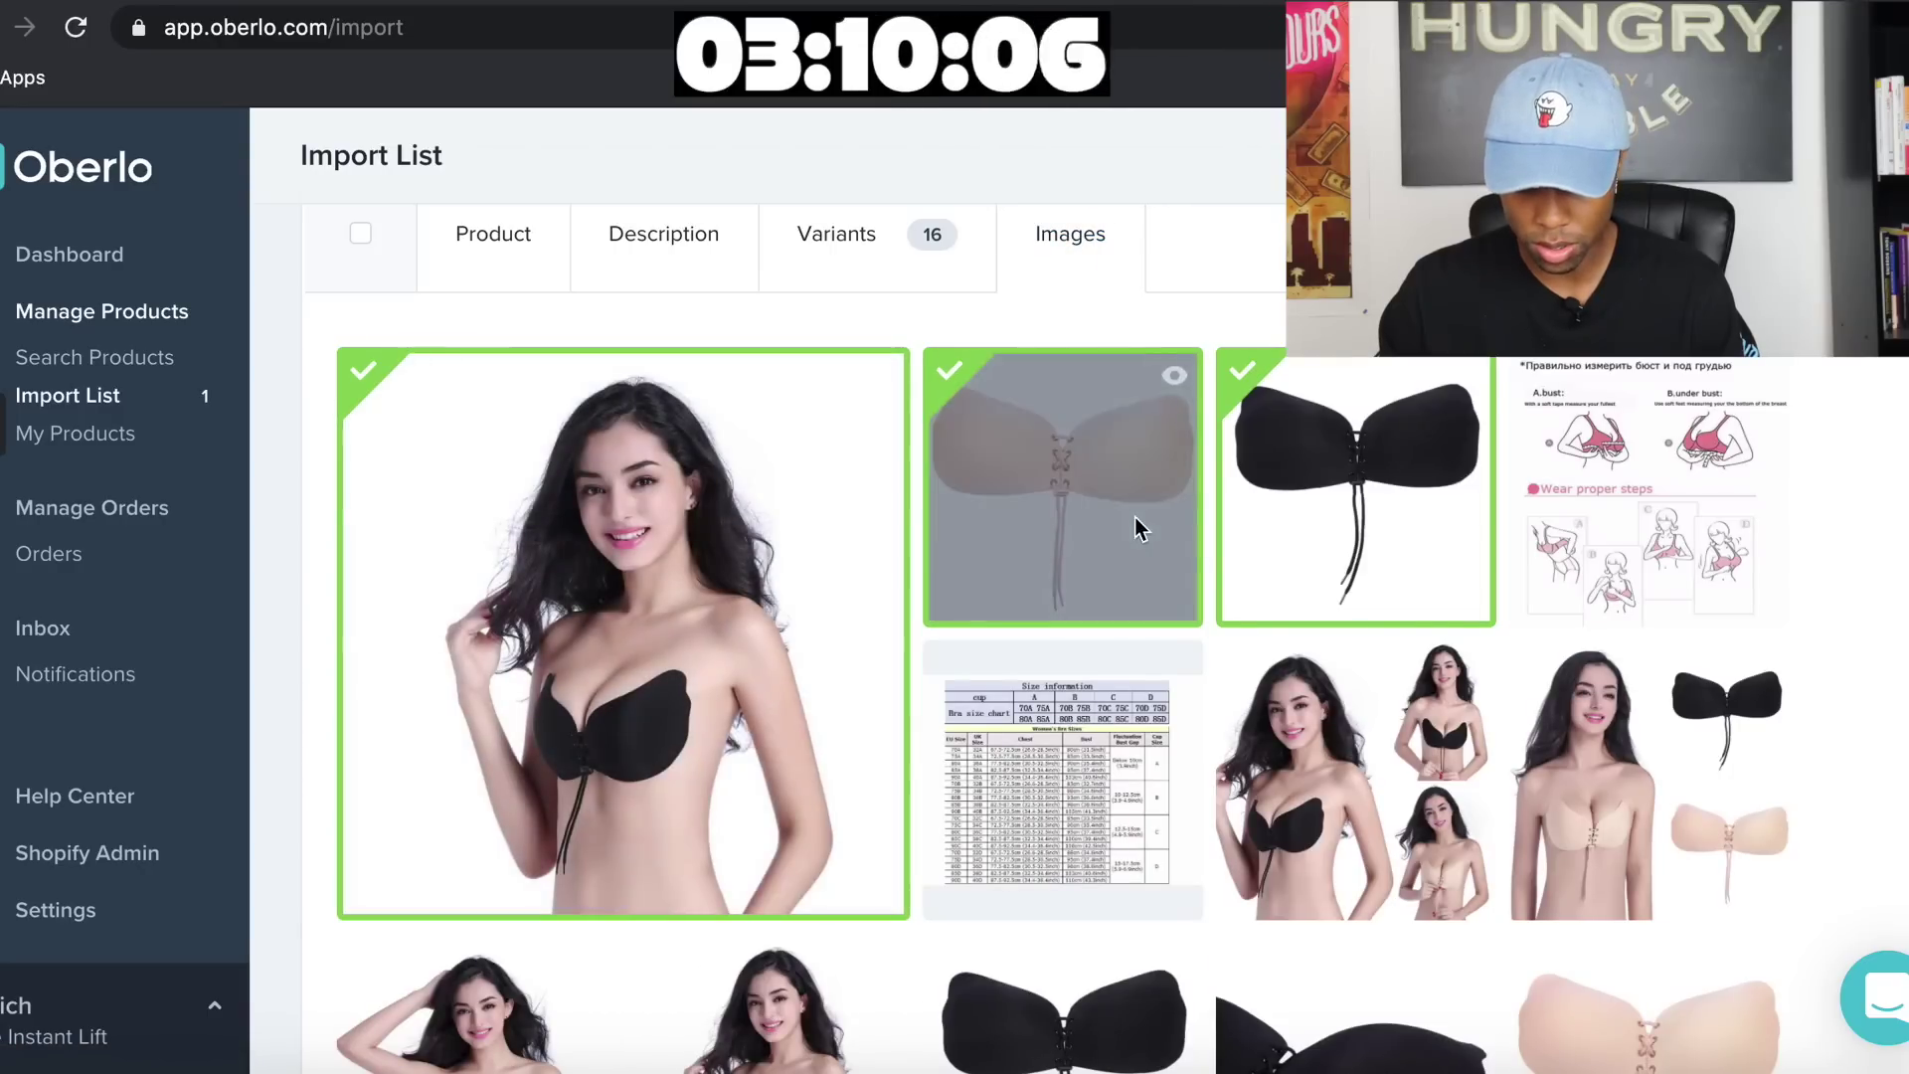
pyautogui.scroll(-5, 1268, 611)
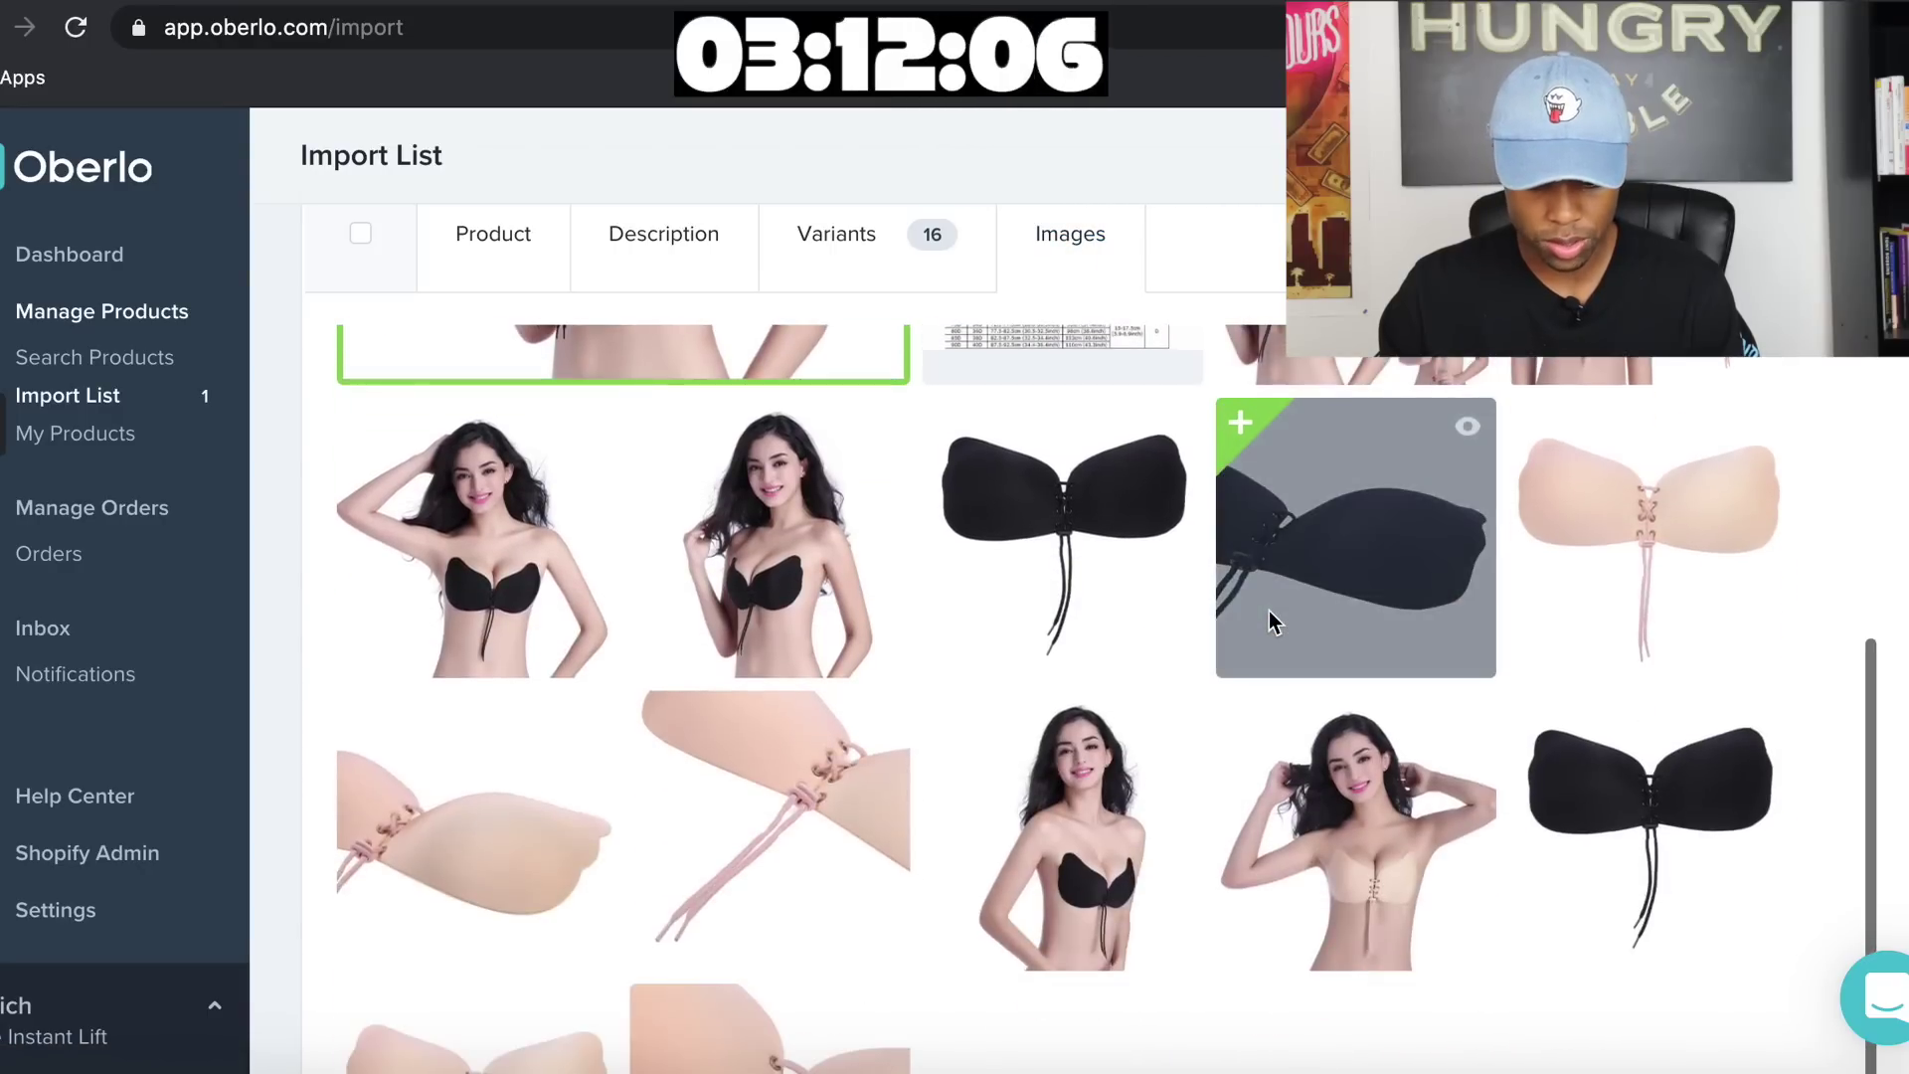
pyautogui.scroll(5, 1269, 611)
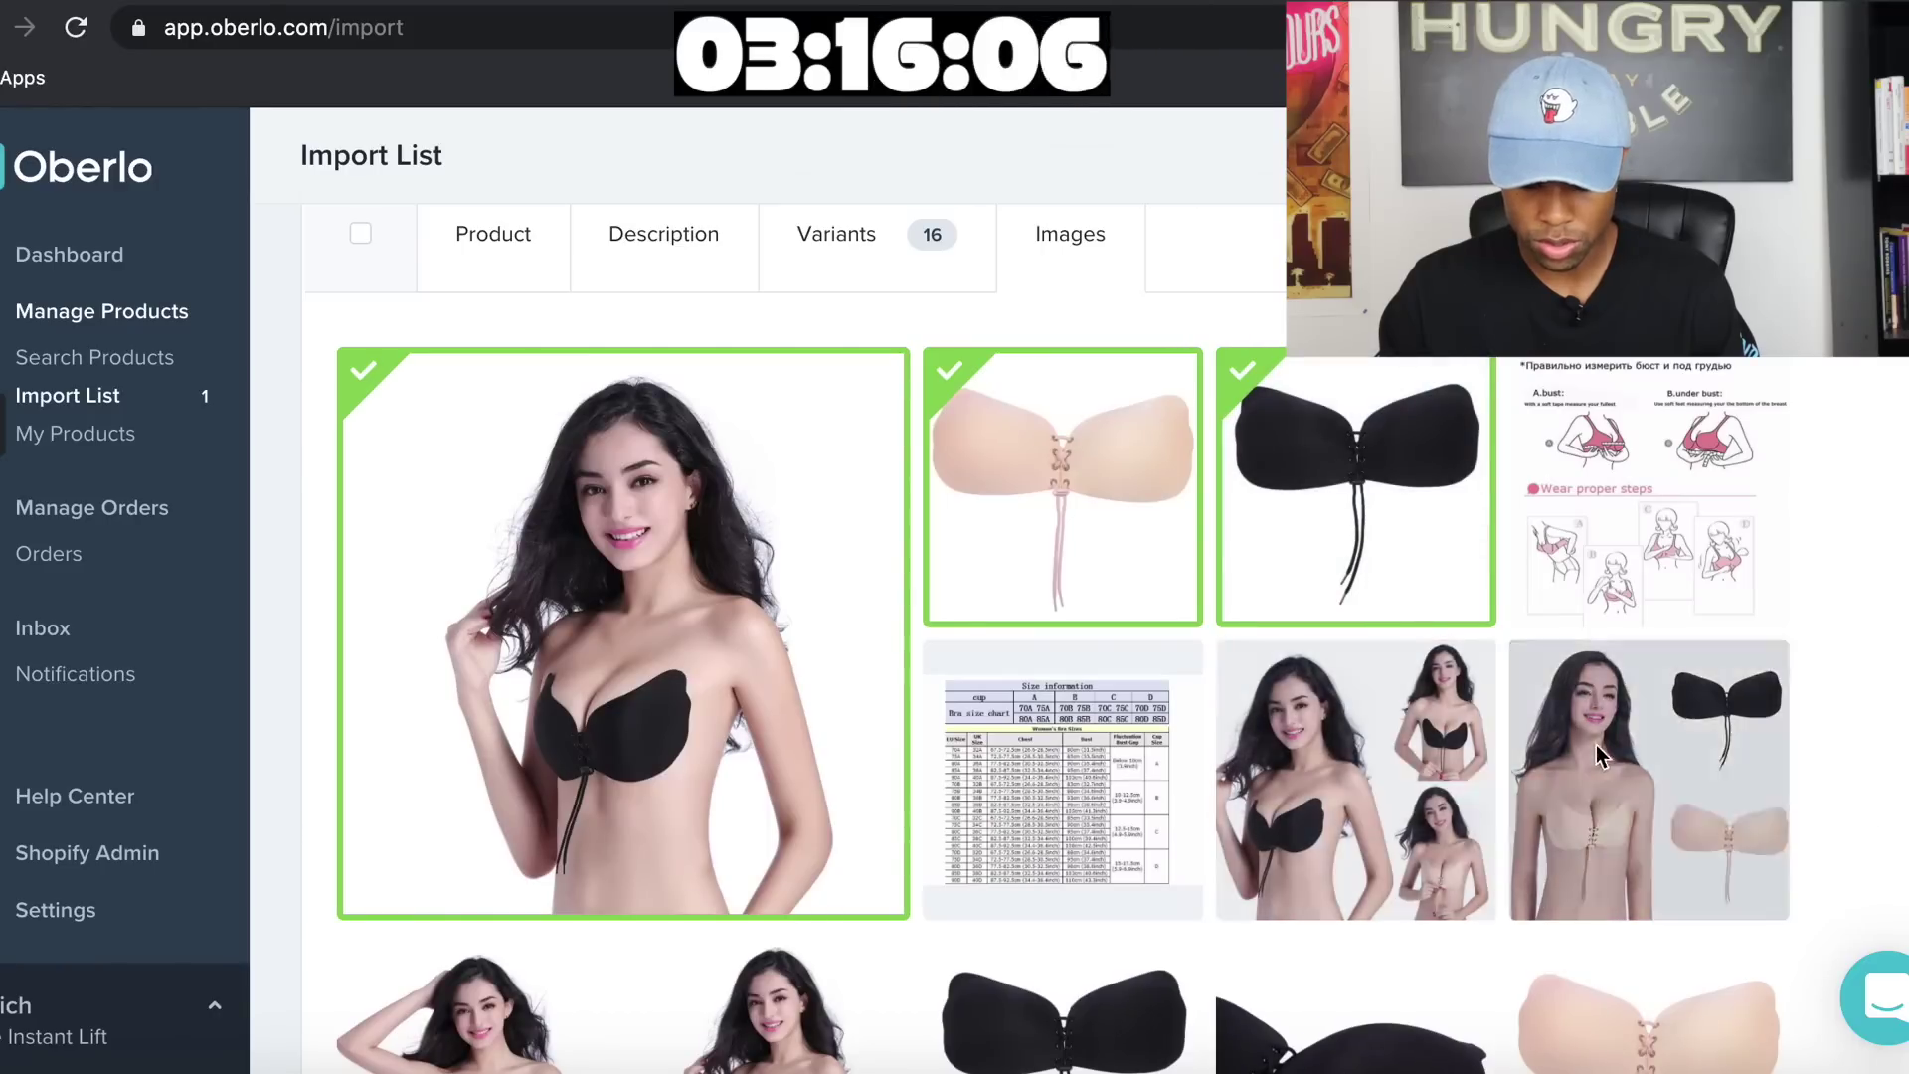
pyautogui.click(1364, 809)
# Check the product's description and general details, and import The InstantLift Bra to the store
pyautogui.click(707, 256)
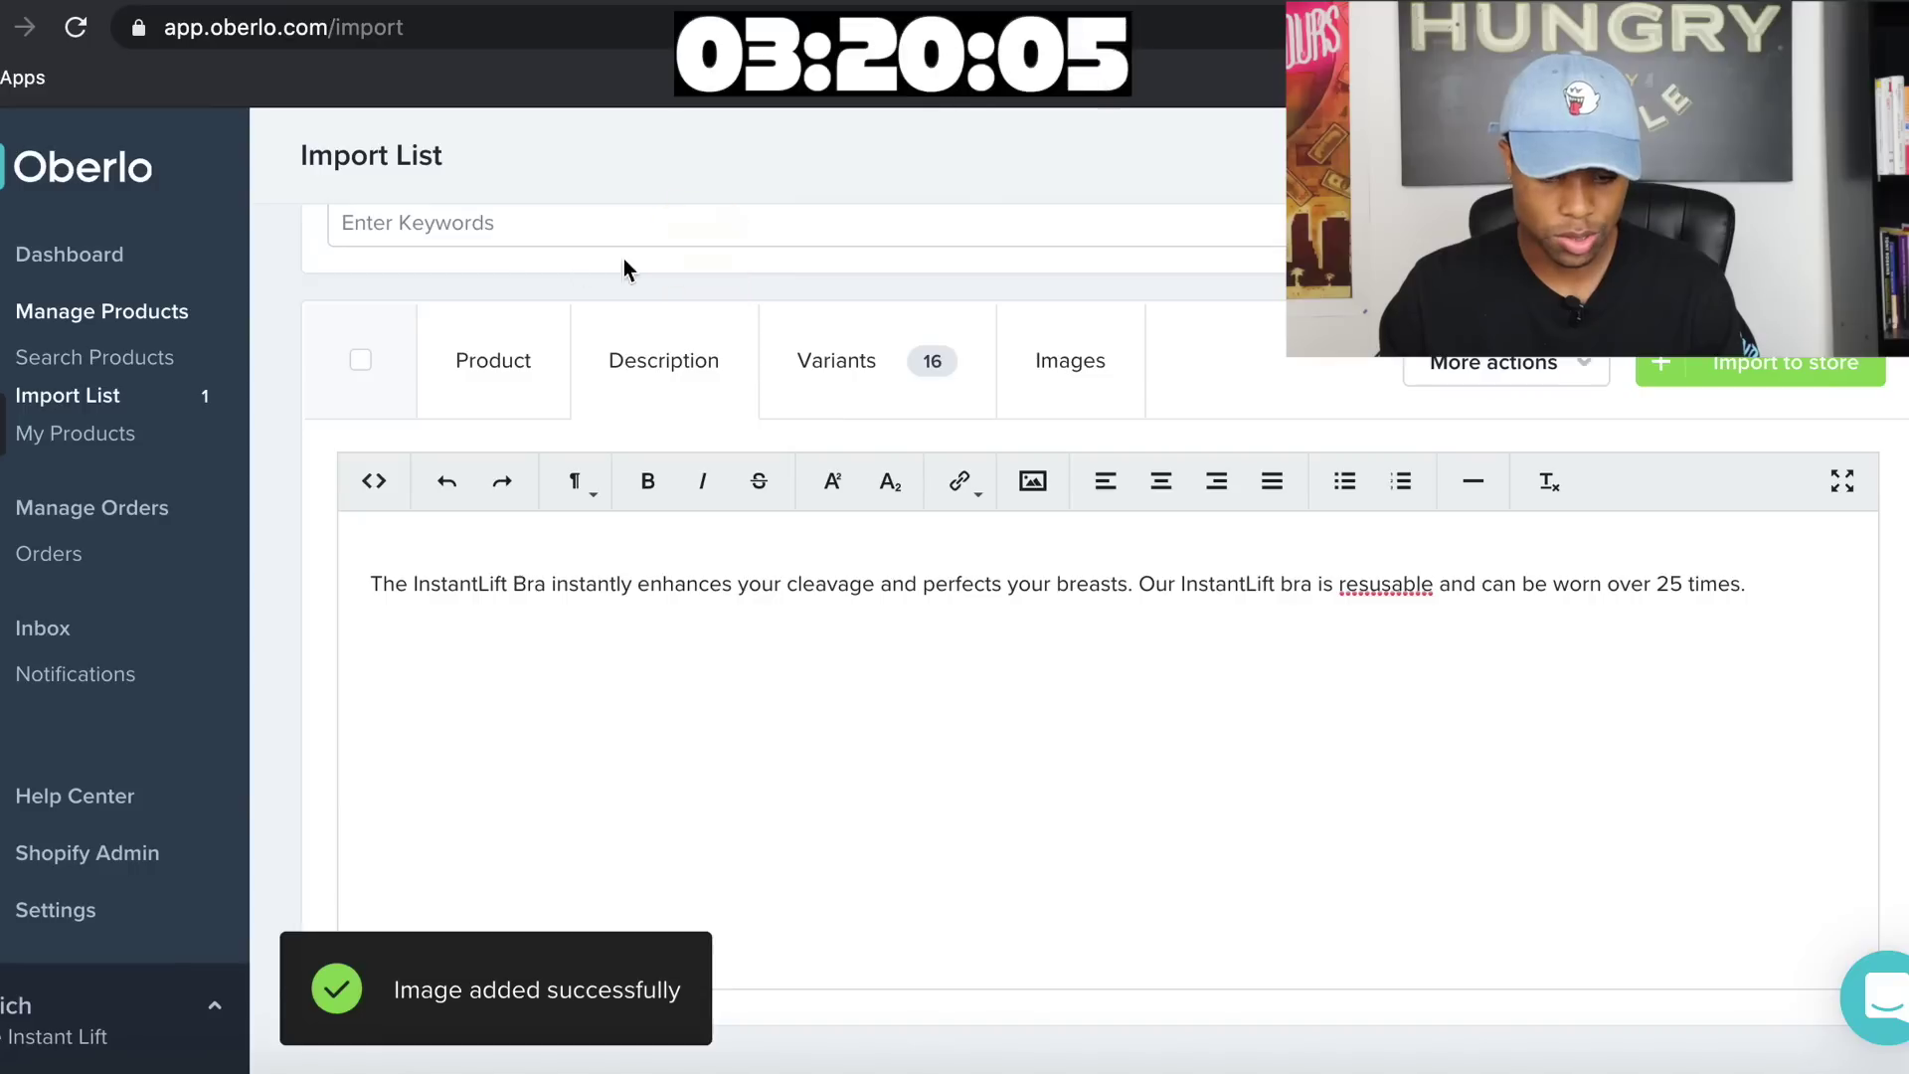
pyautogui.click(446, 350)
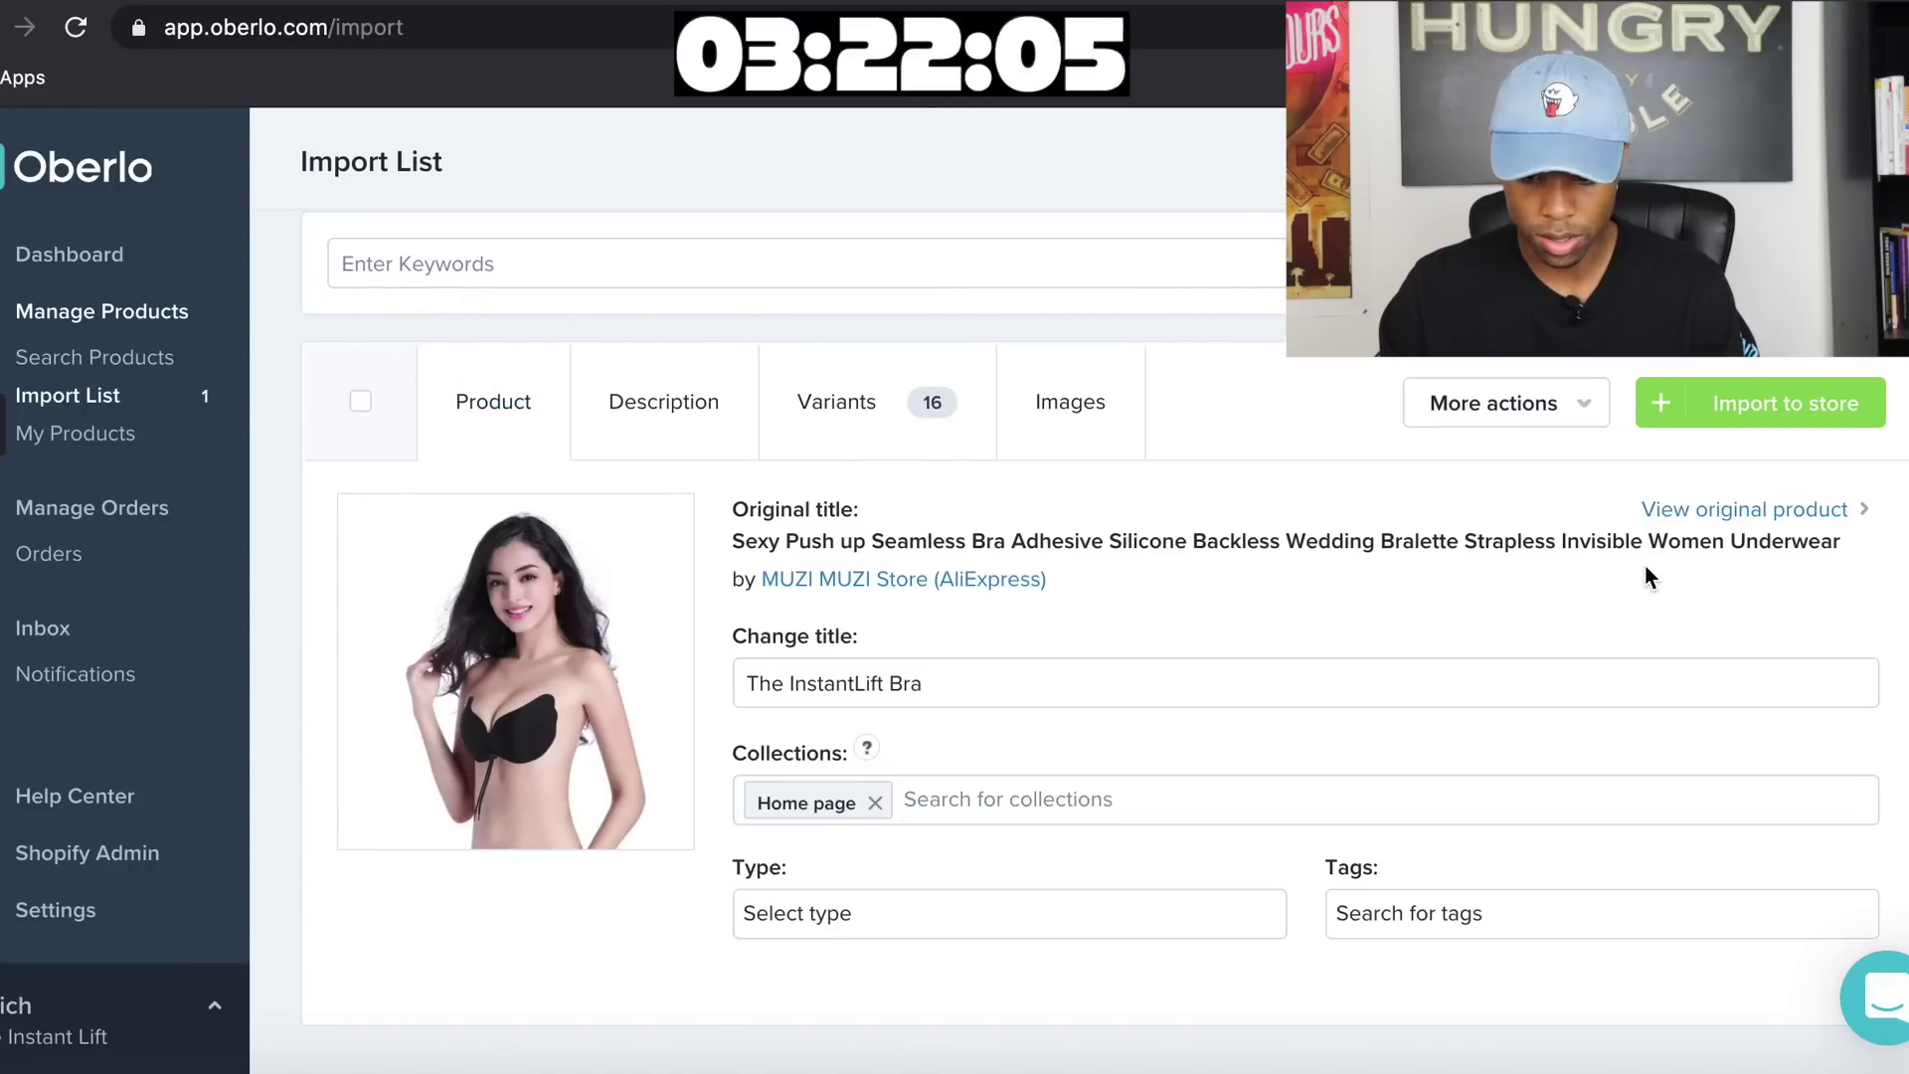
pyautogui.click(1772, 410)
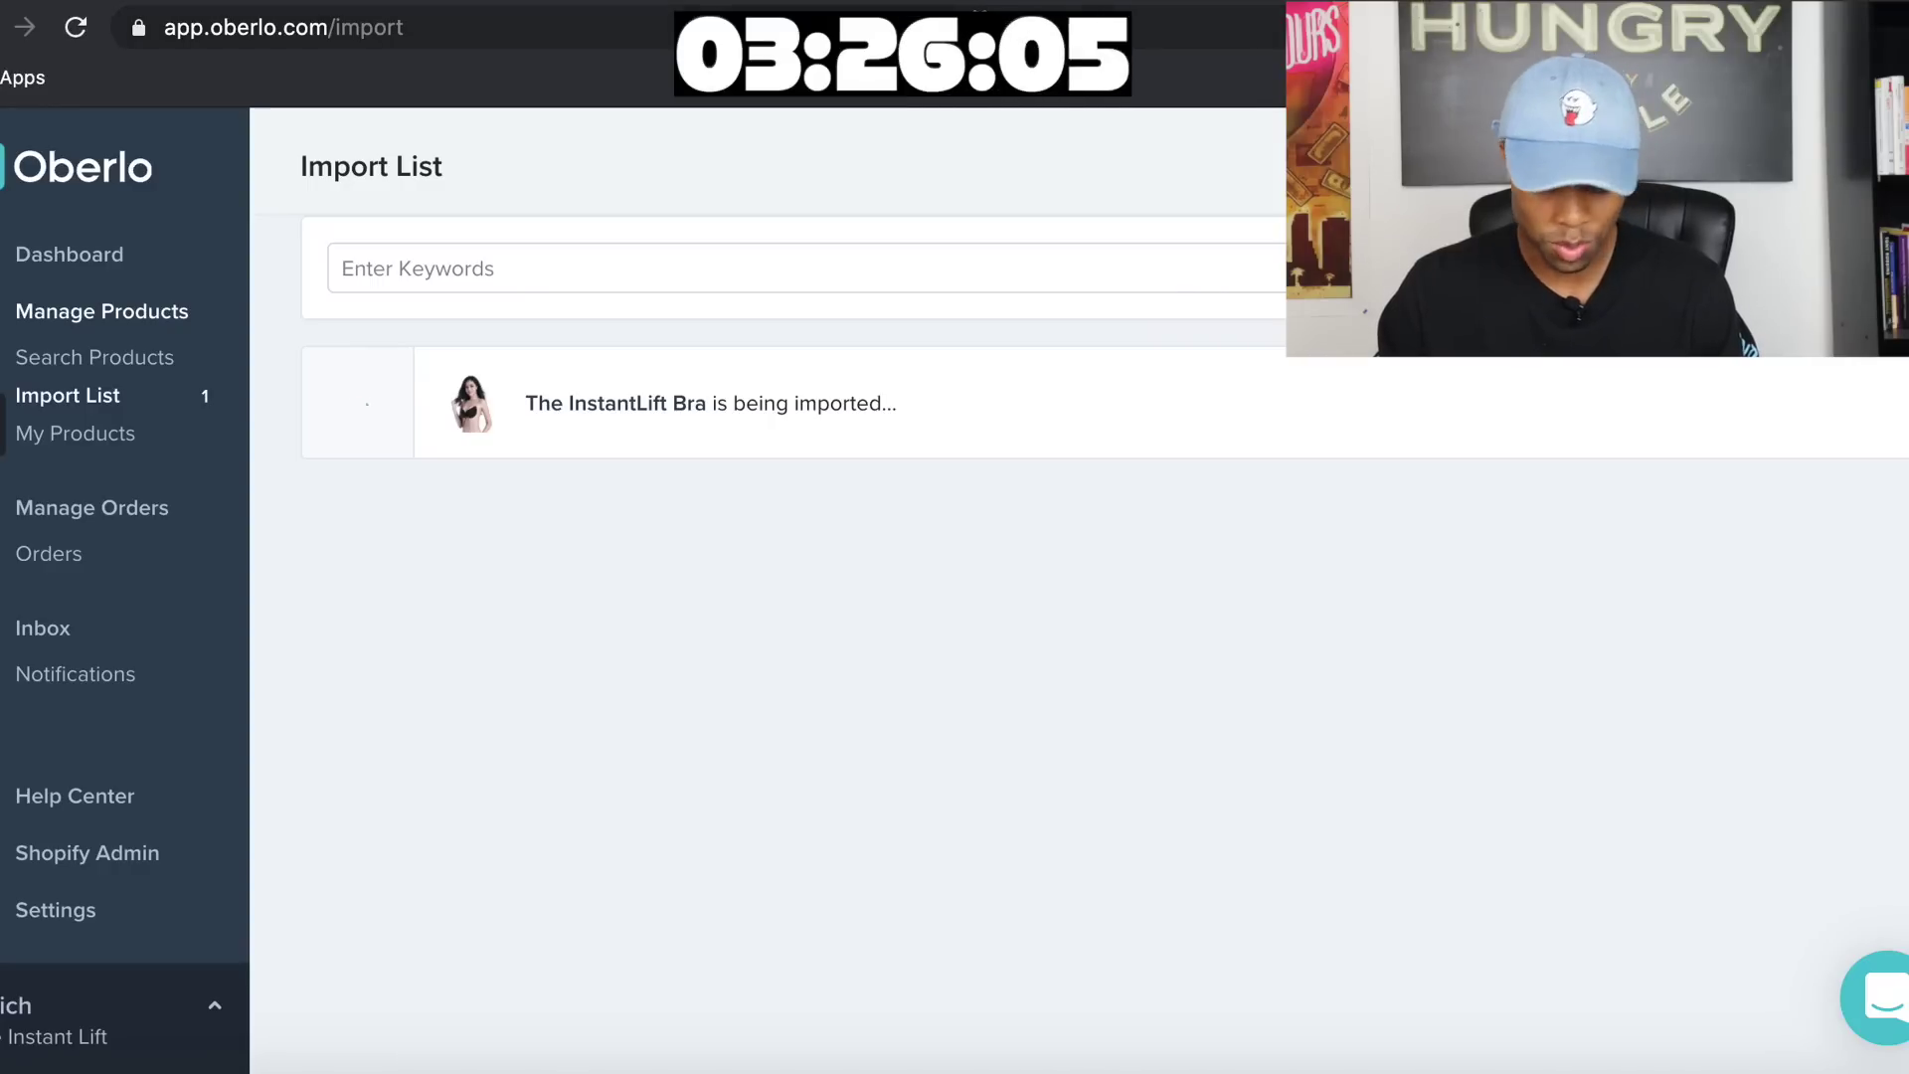
# Switch to the Shopify admin, open The InstantLift Bra from the store's products and review its variants
pyautogui.click(296, 2)
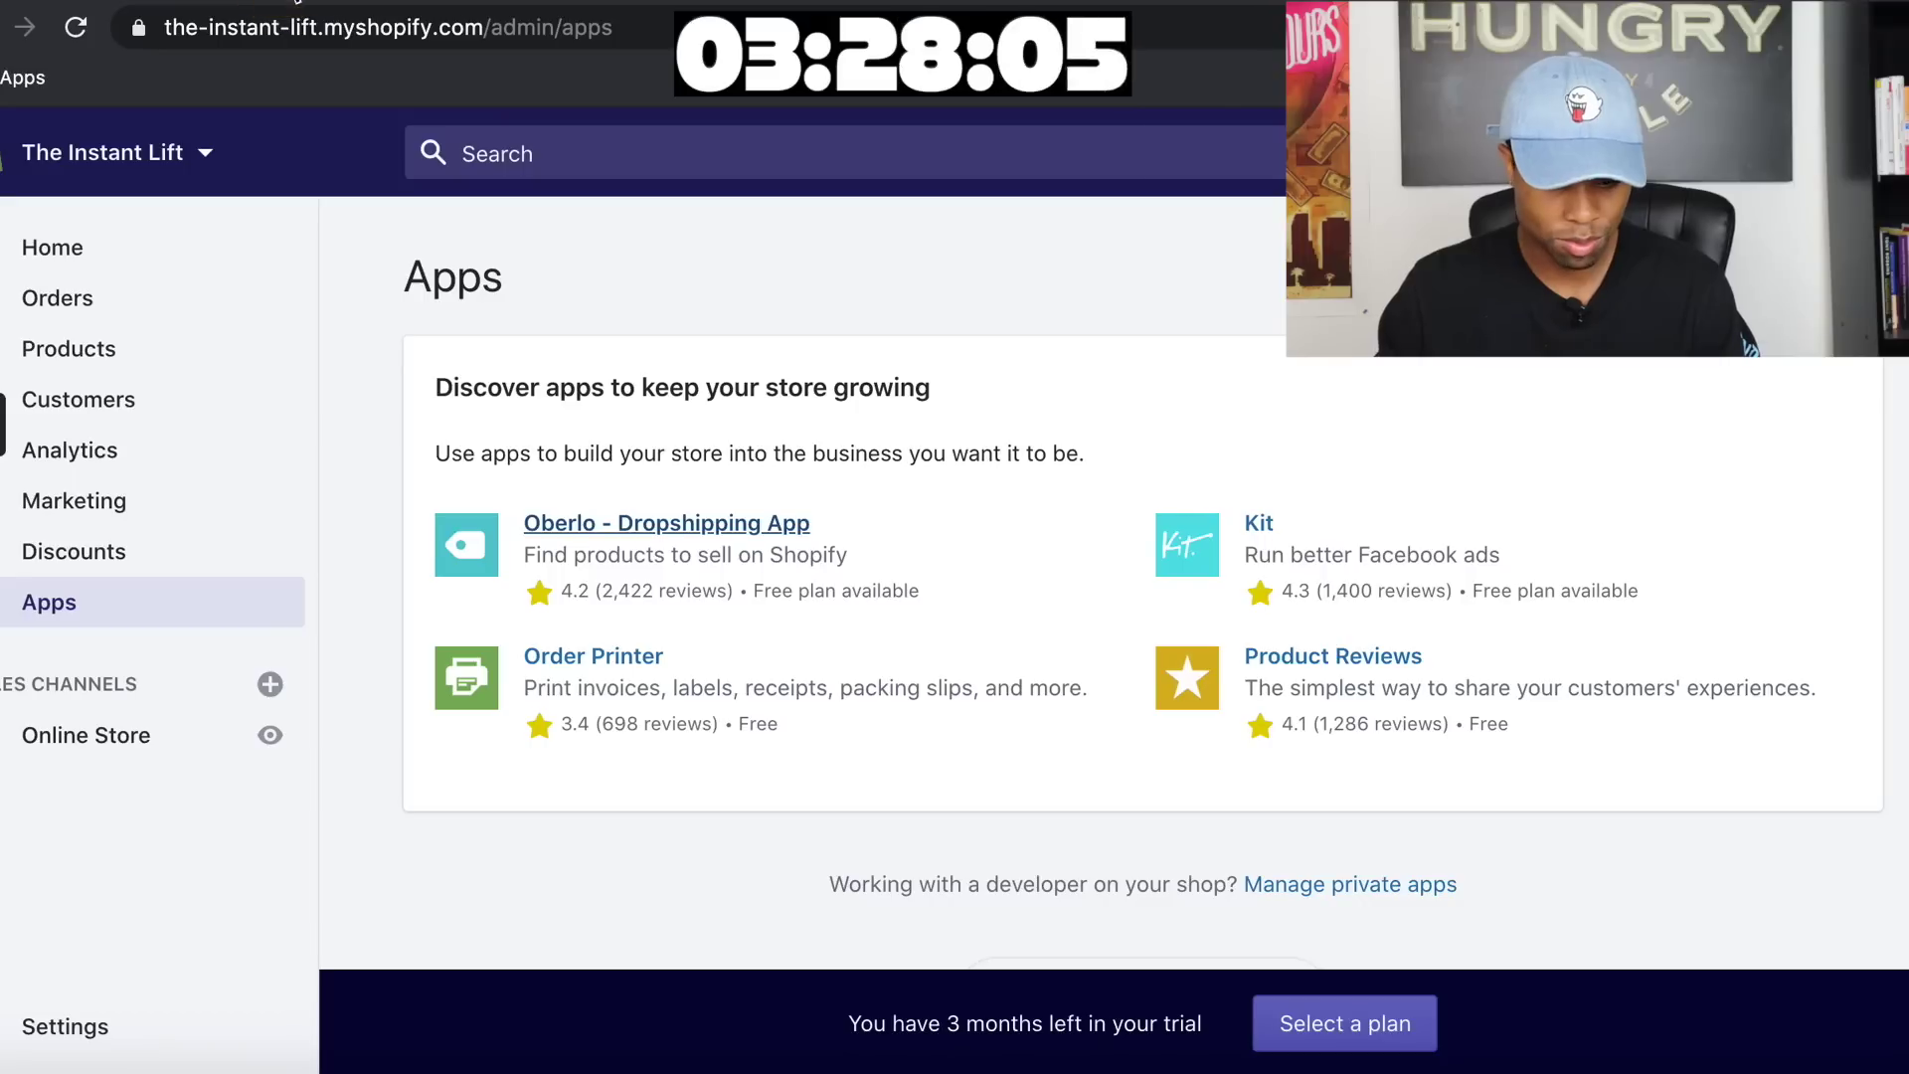
pyautogui.click(121, 373)
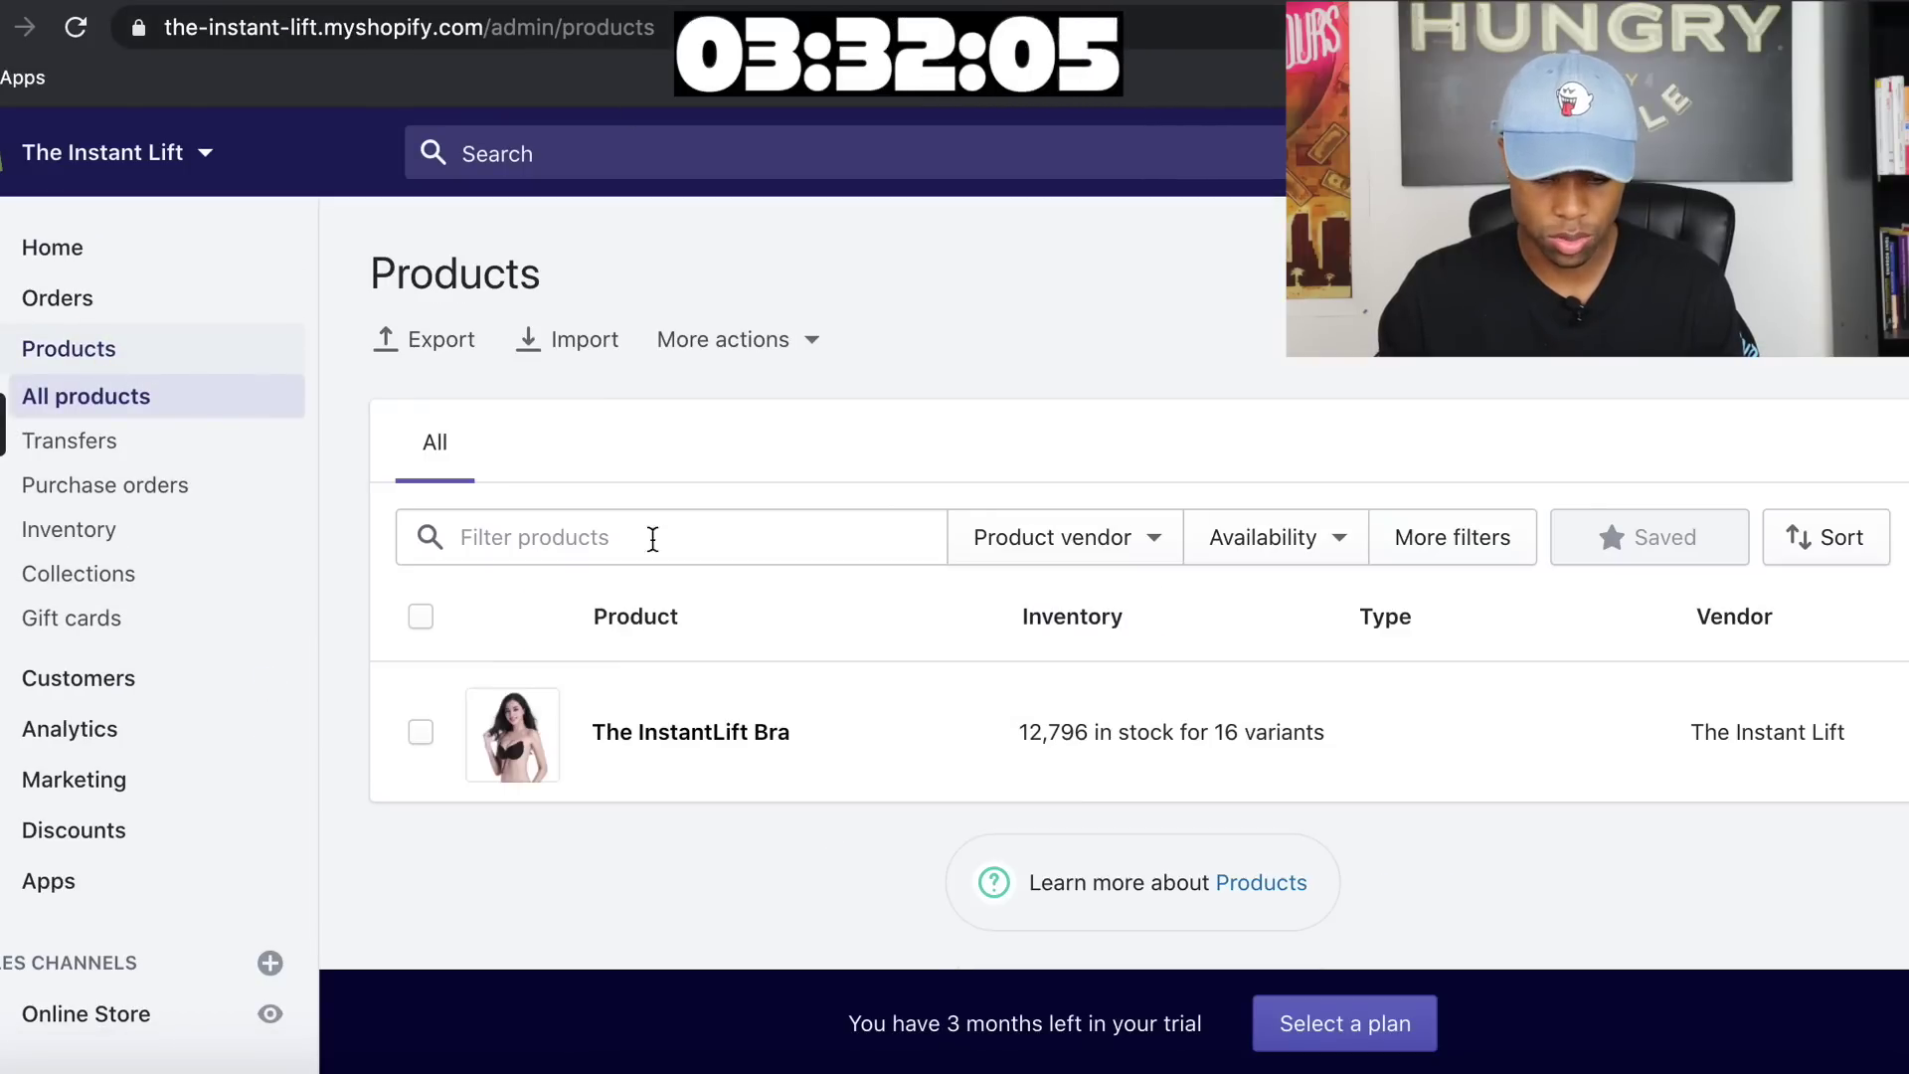
pyautogui.click(678, 736)
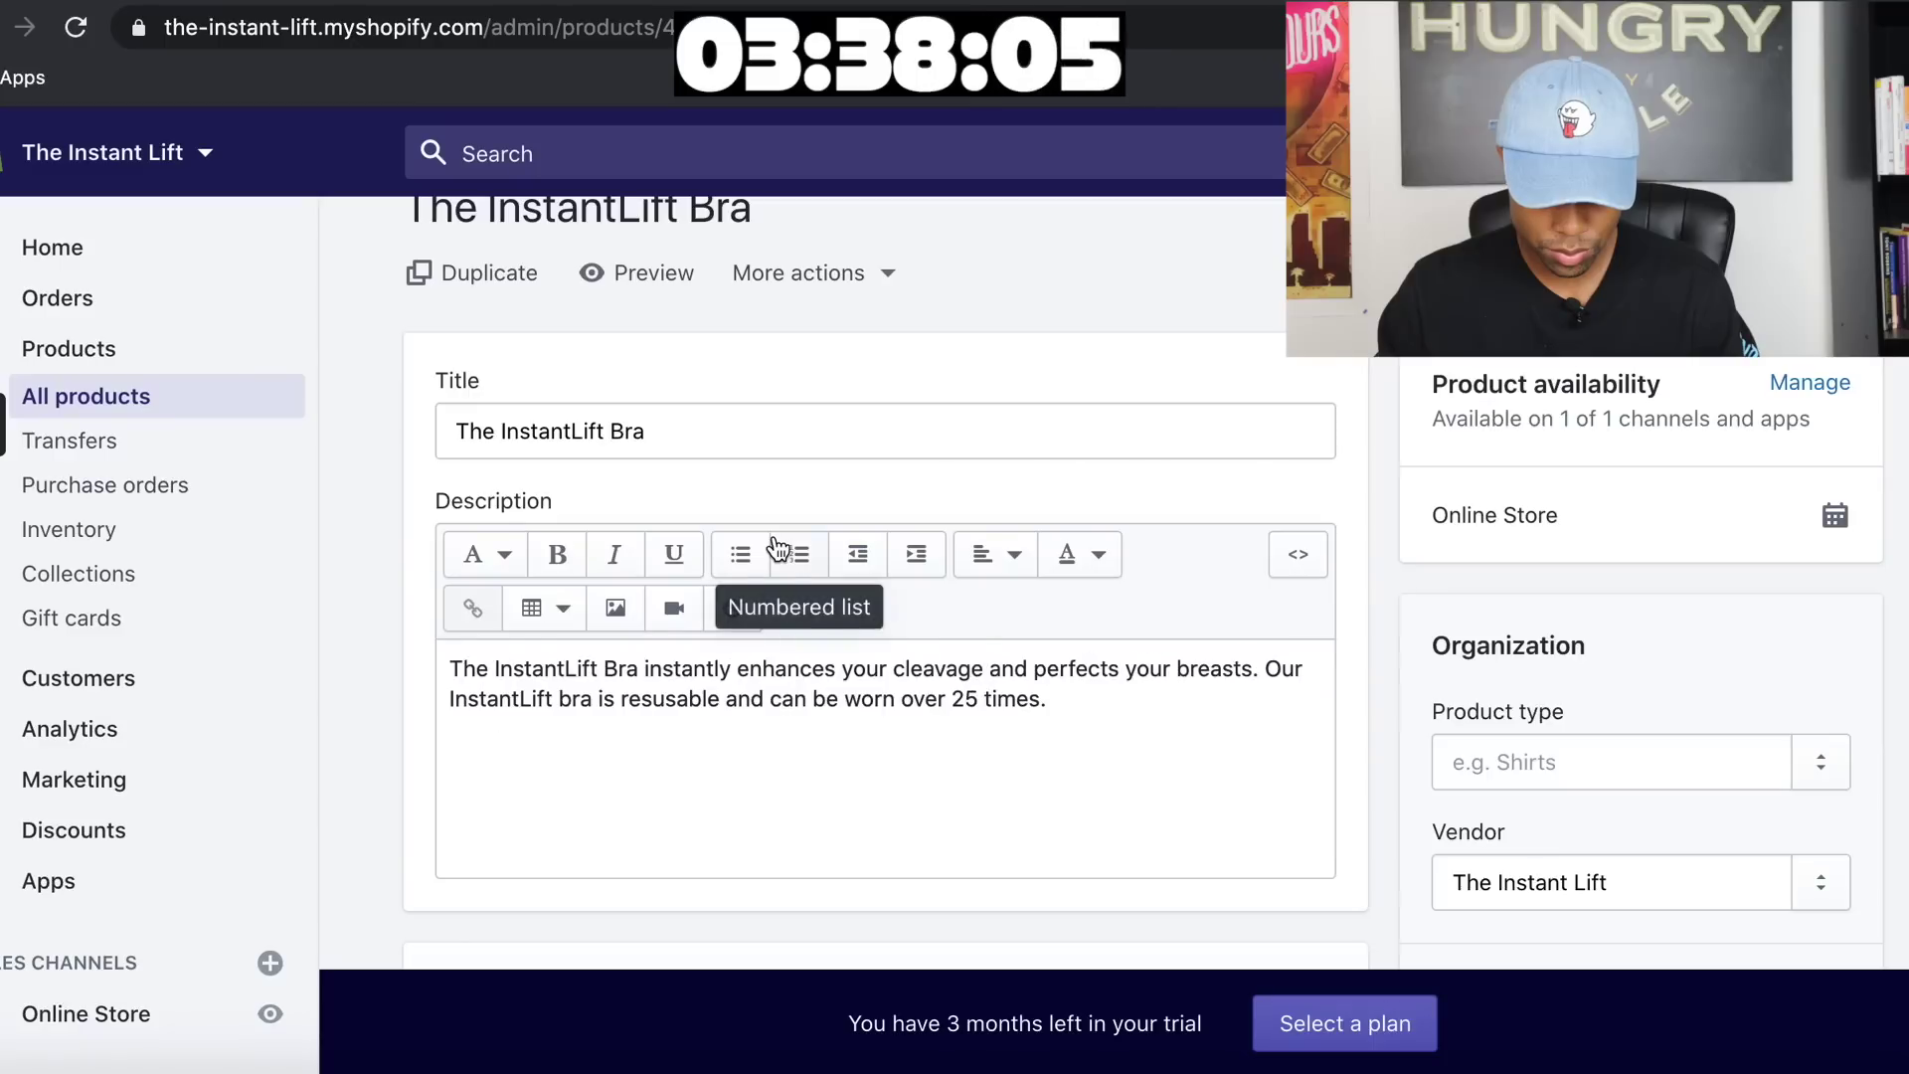
pyautogui.scroll(-10, 774, 545)
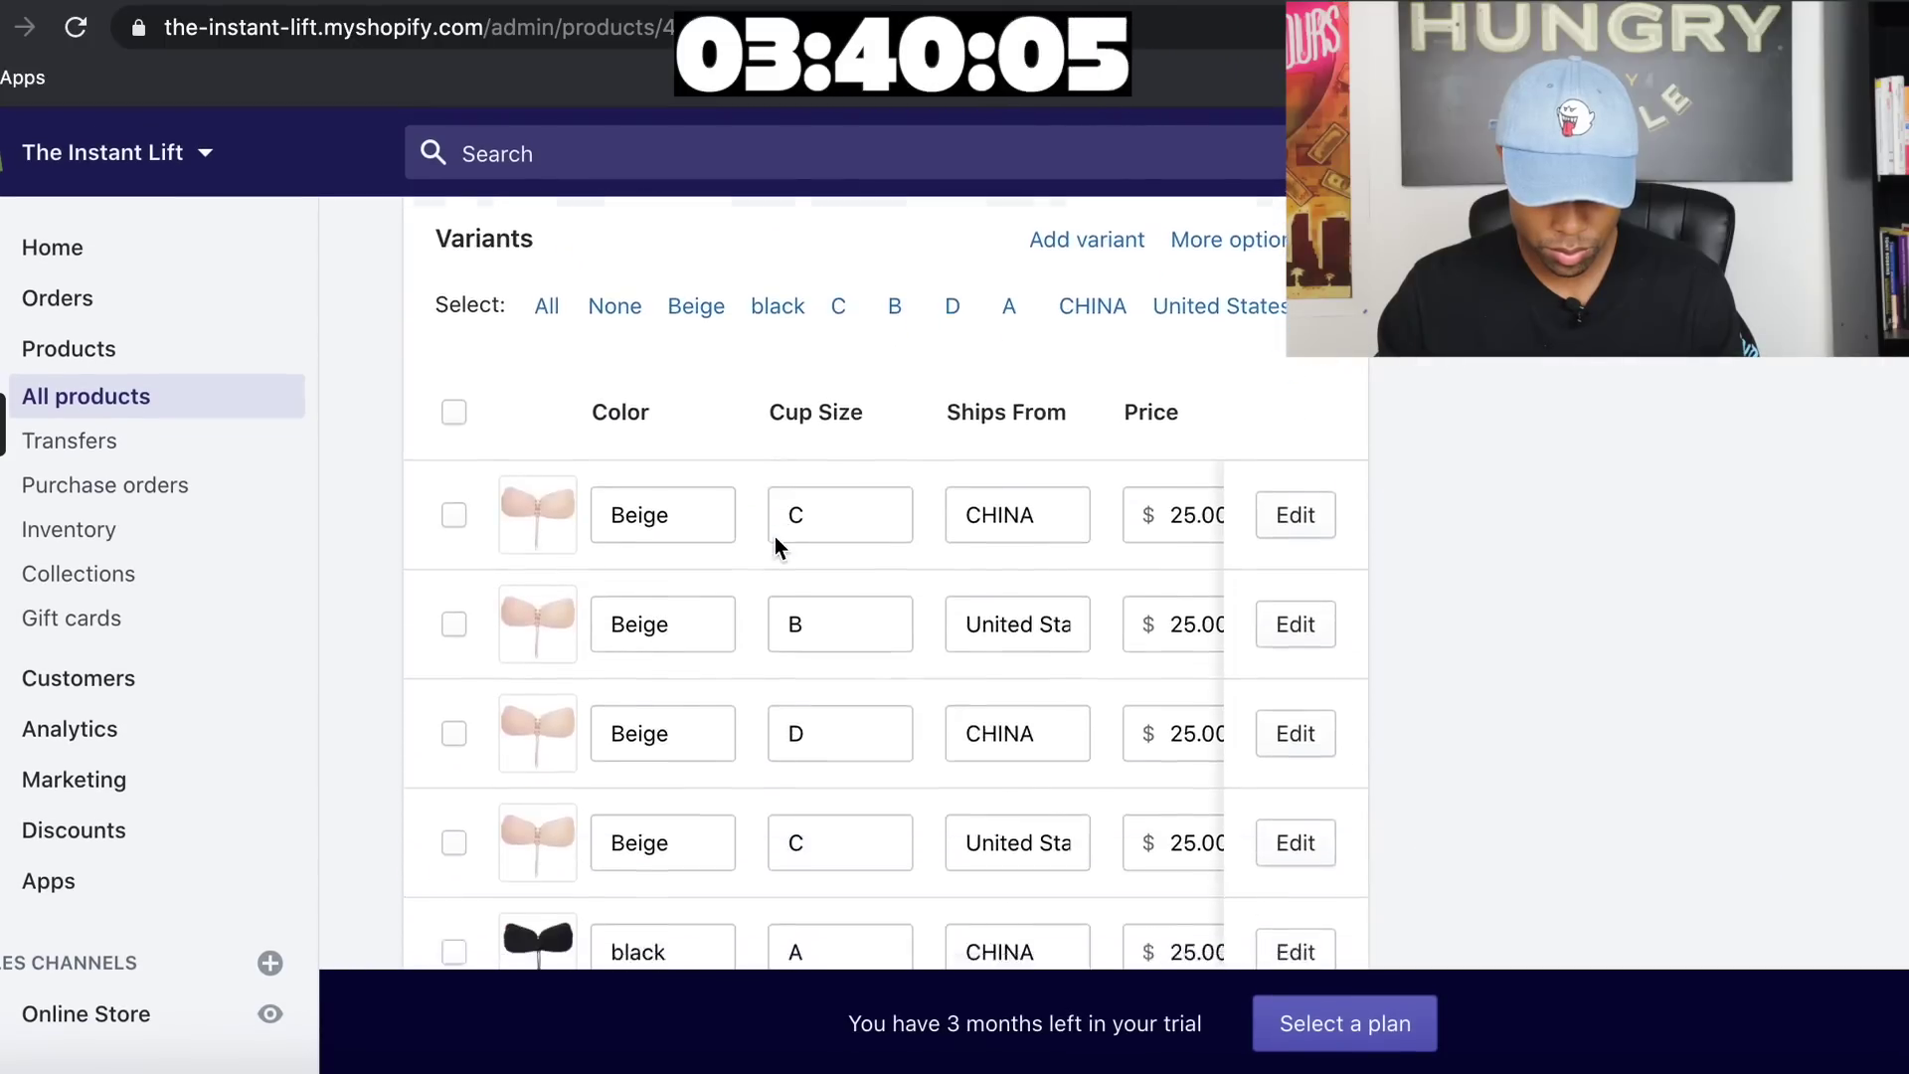
pyautogui.scroll(-3, 774, 535)
pyautogui.scroll(2, 773, 535)
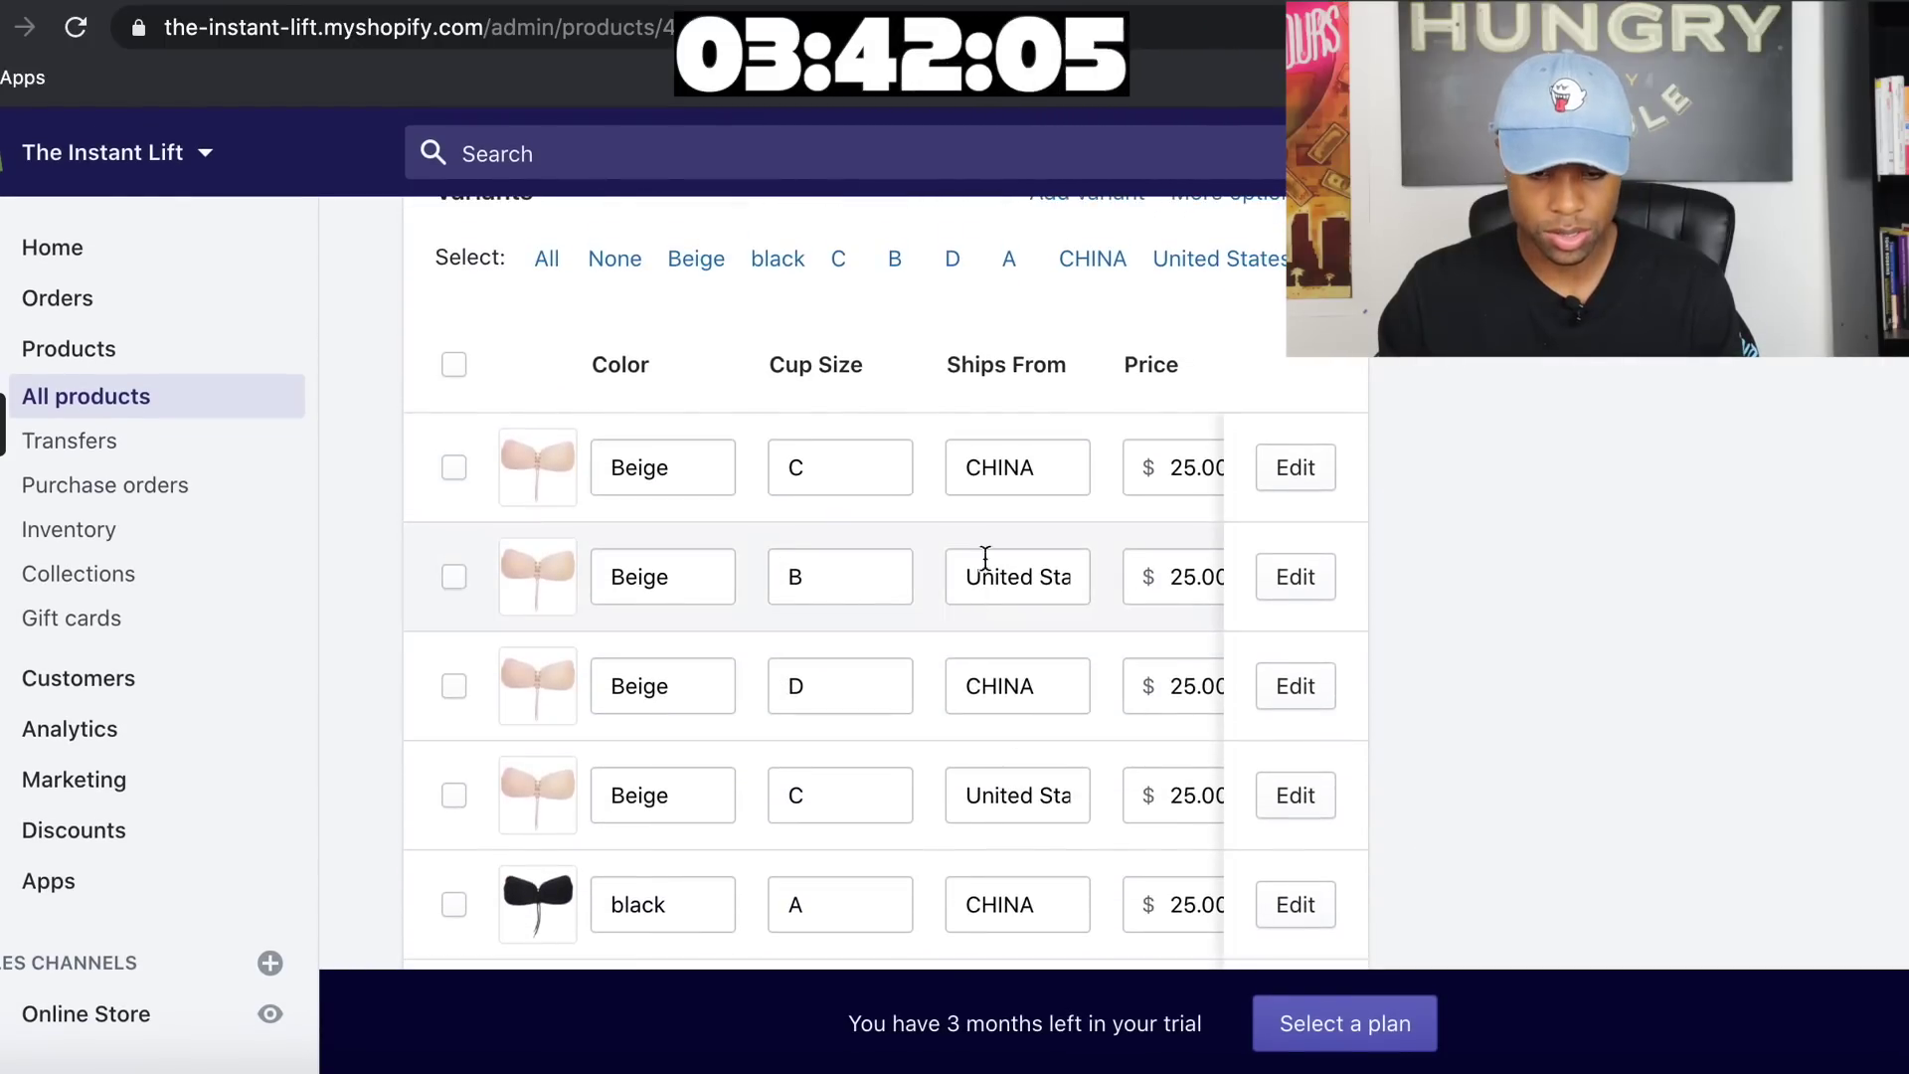
pyautogui.scroll(3, 1086, 528)
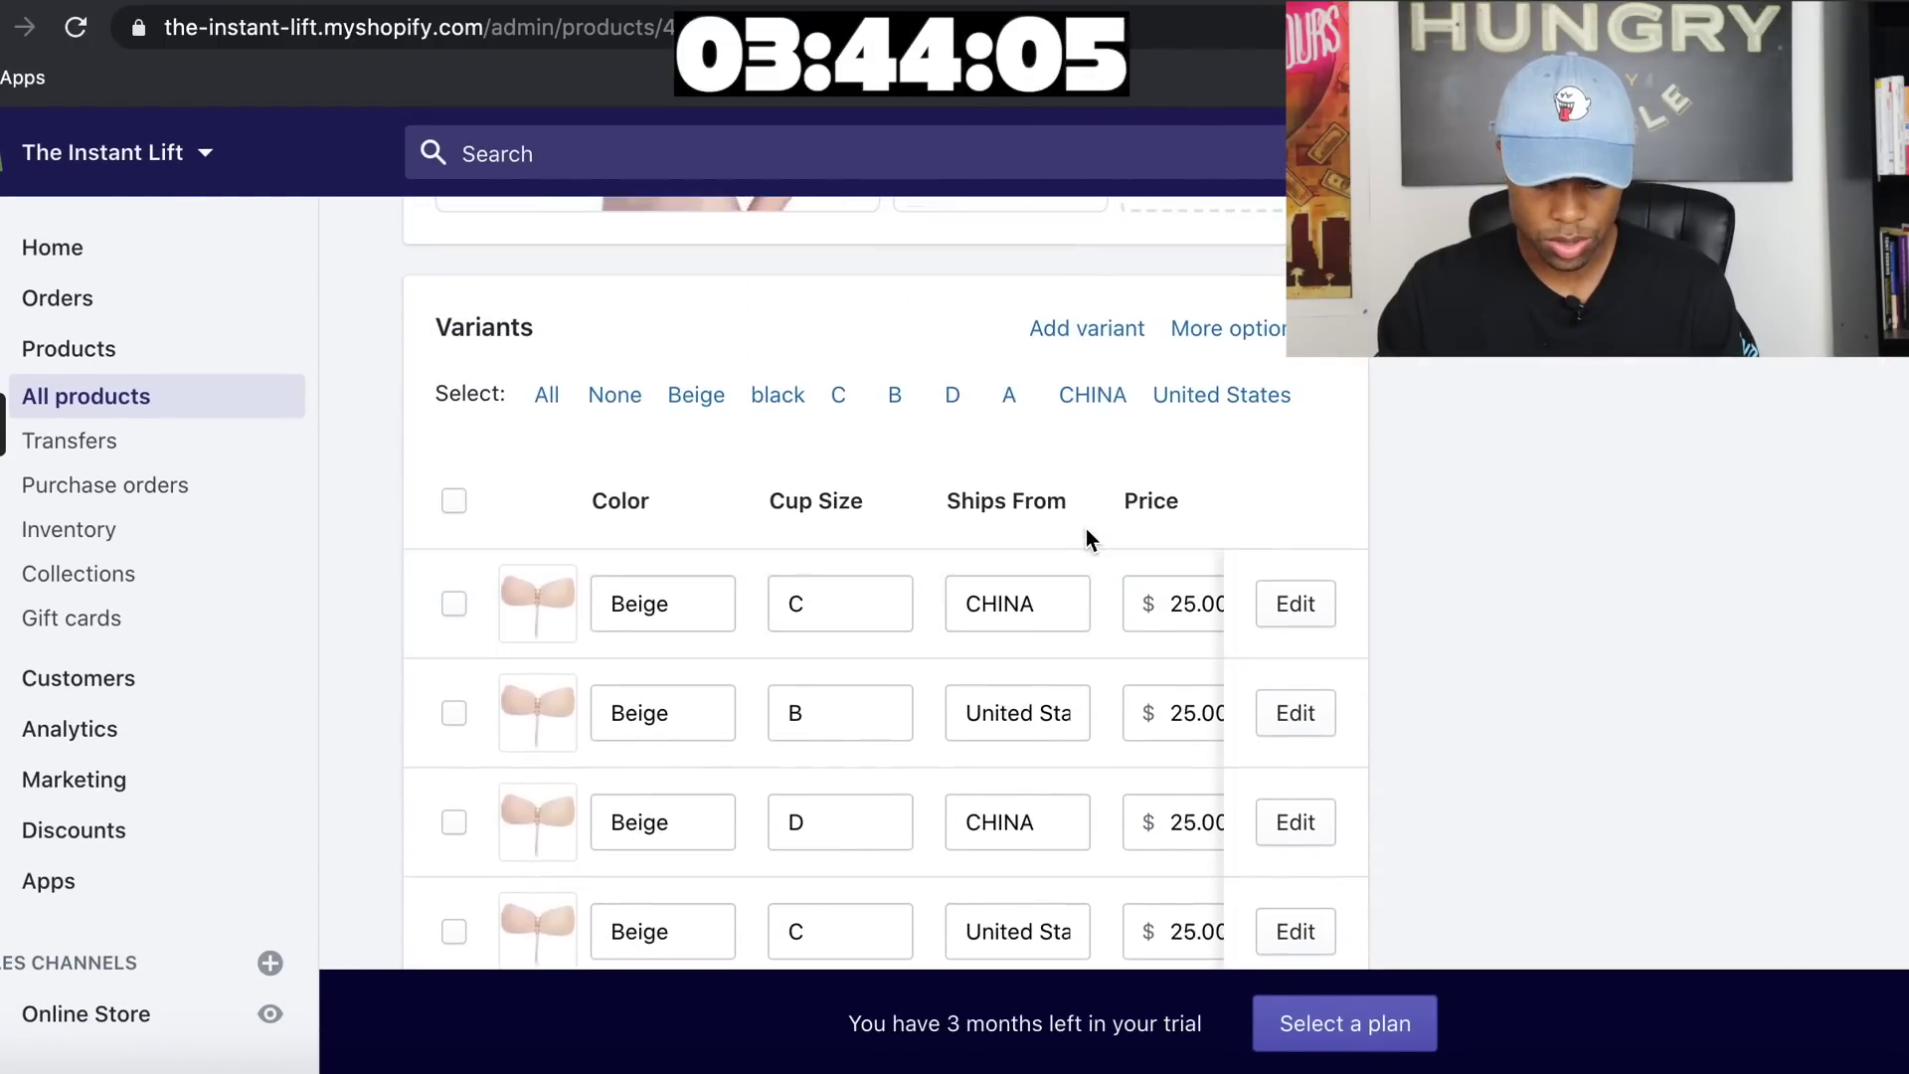
pyautogui.scroll(-3, 1088, 534)
pyautogui.scroll(1, 1123, 566)
pyautogui.scroll(-1, 1128, 577)
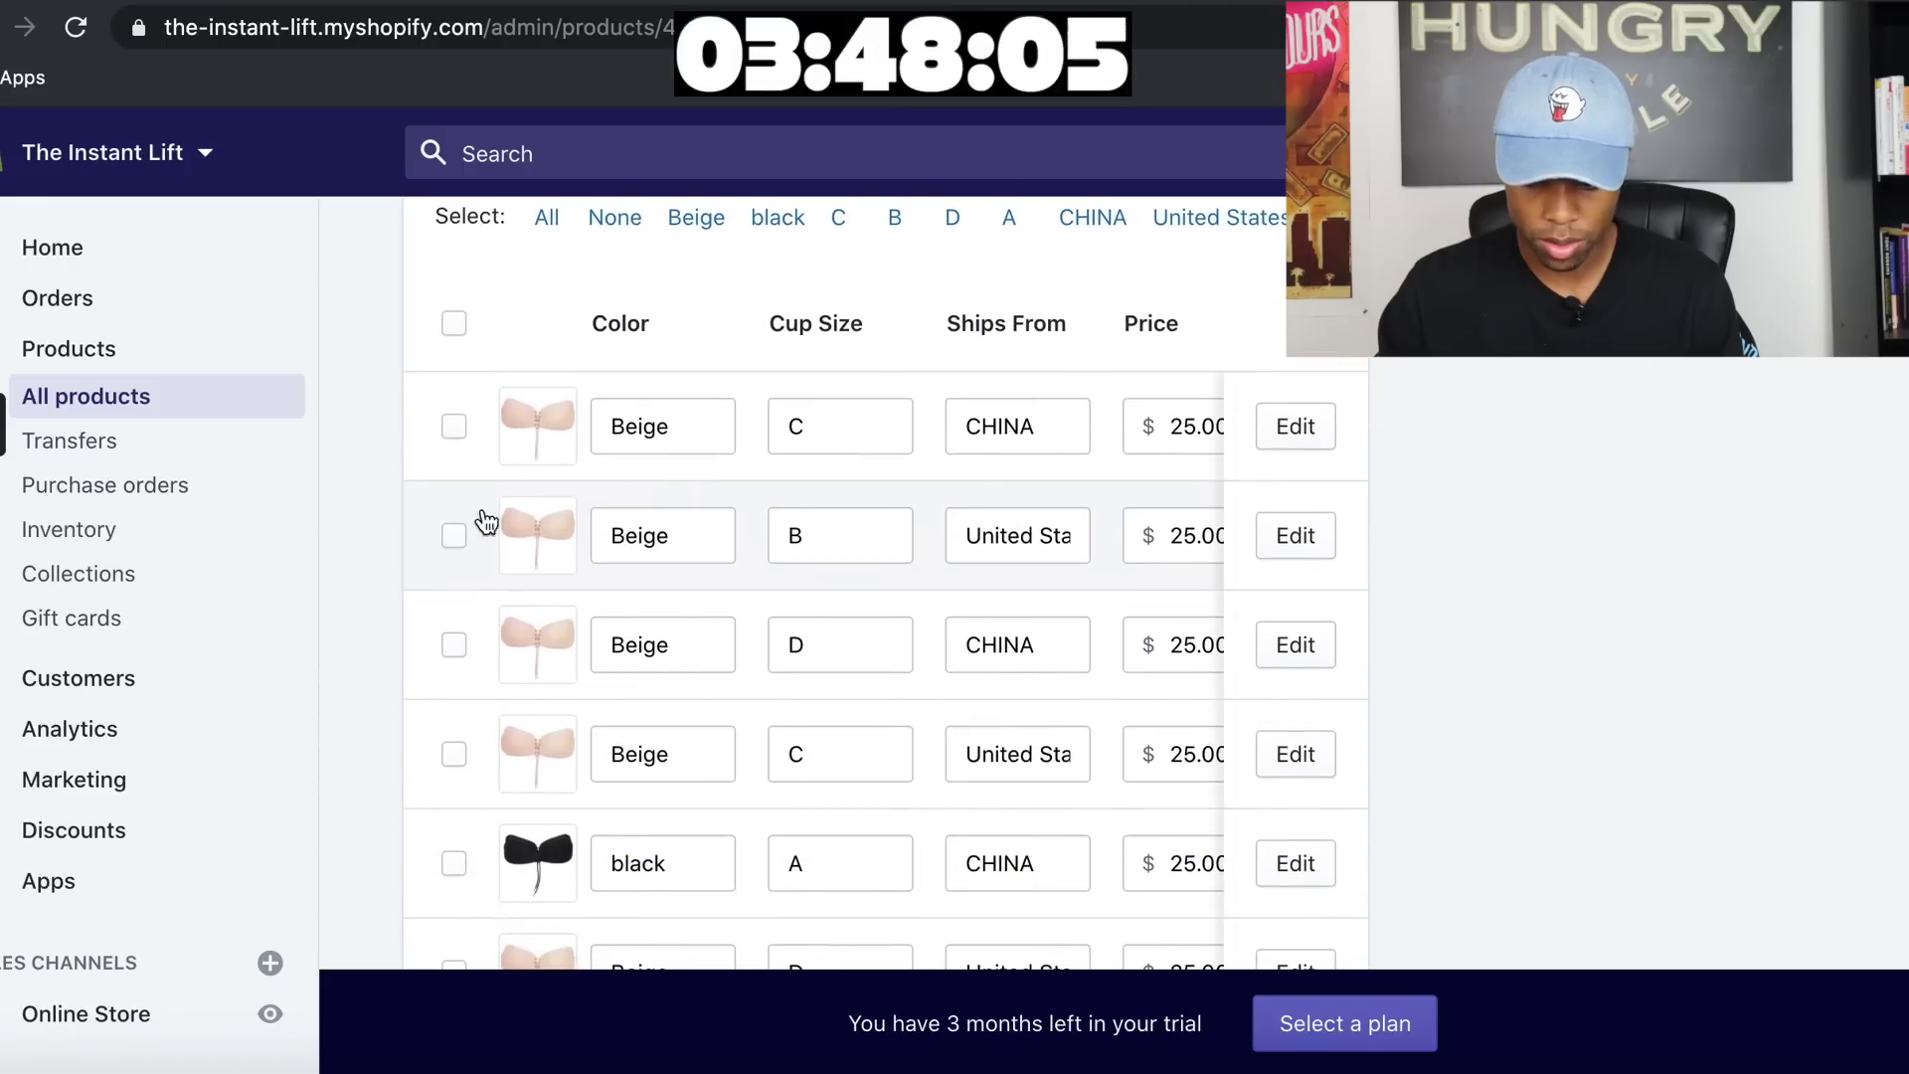
# Delete all beige and black variants in cup sizes A to D that ship from China
pyautogui.scroll(1, 457, 537)
pyautogui.click(452, 463)
pyautogui.scroll(-3, 459, 477)
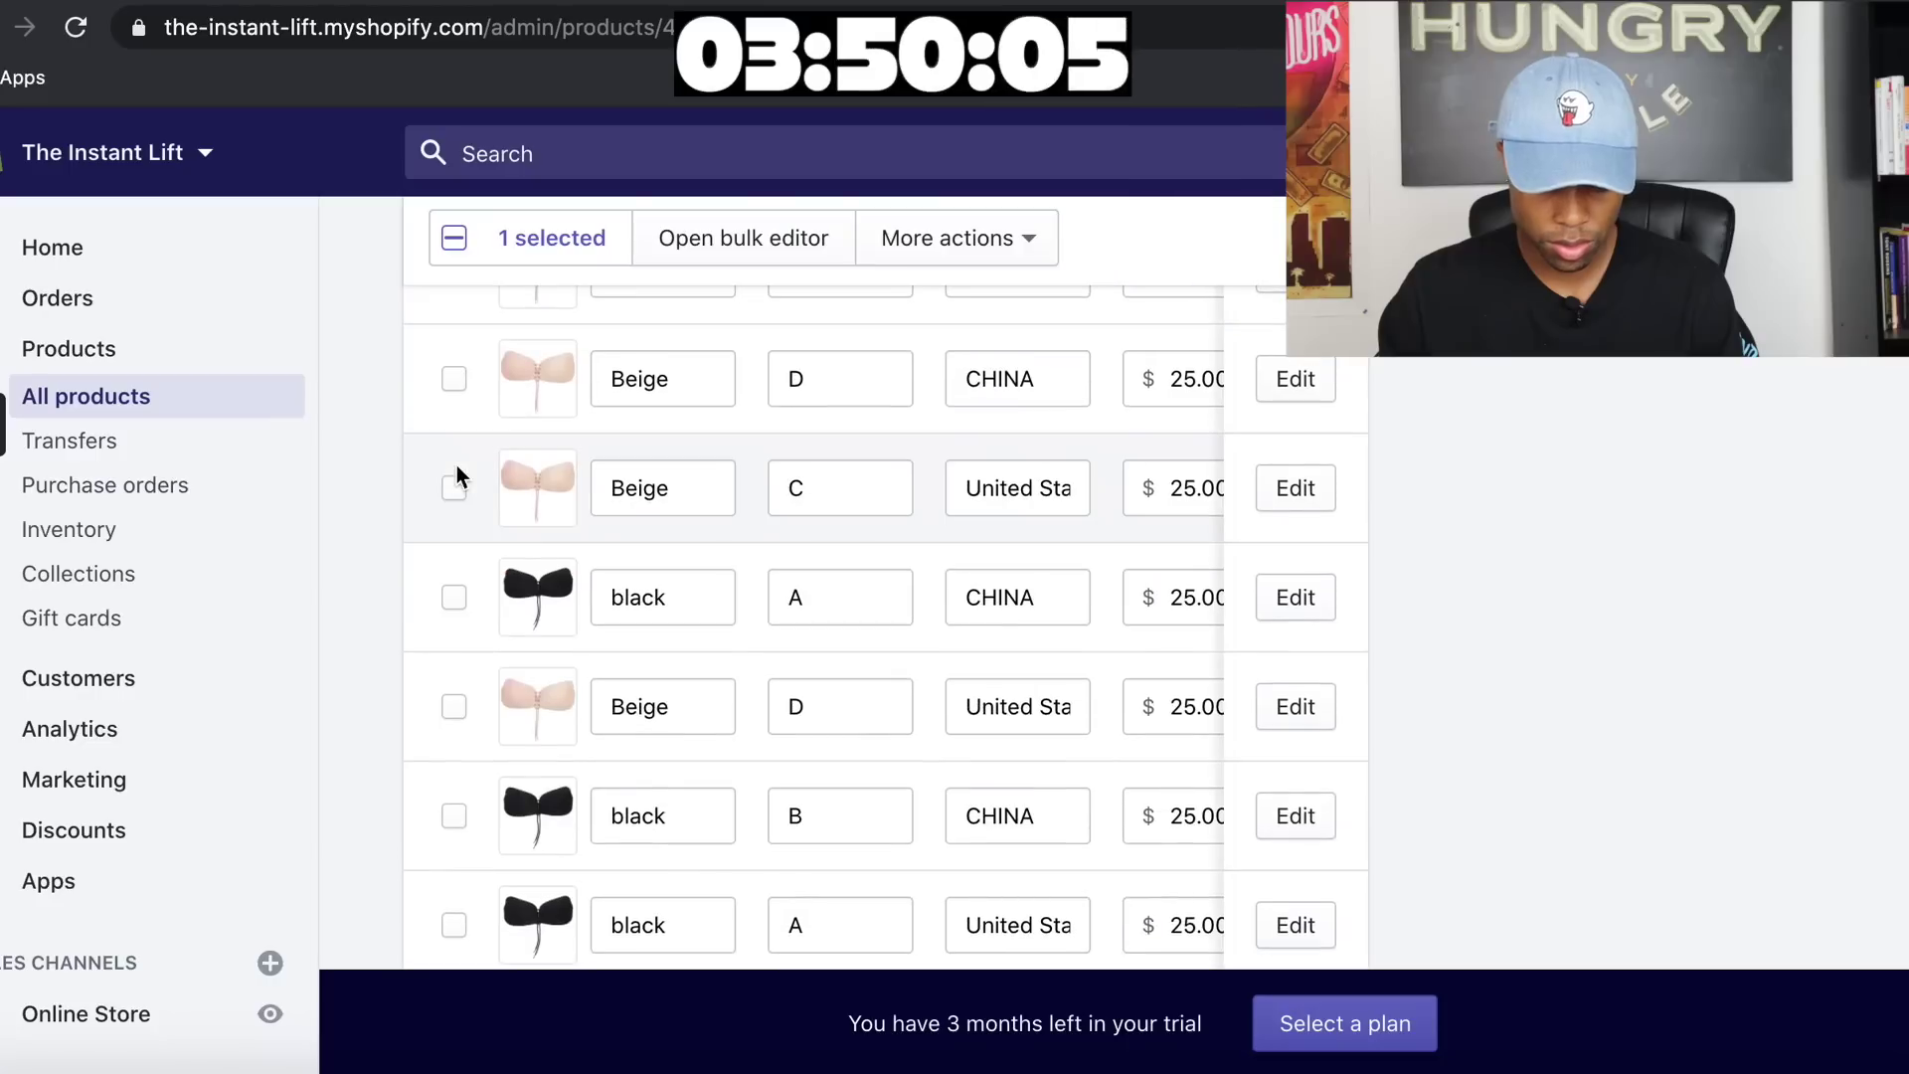
pyautogui.click(450, 490)
pyautogui.click(450, 490)
pyautogui.click(452, 378)
pyautogui.click(453, 611)
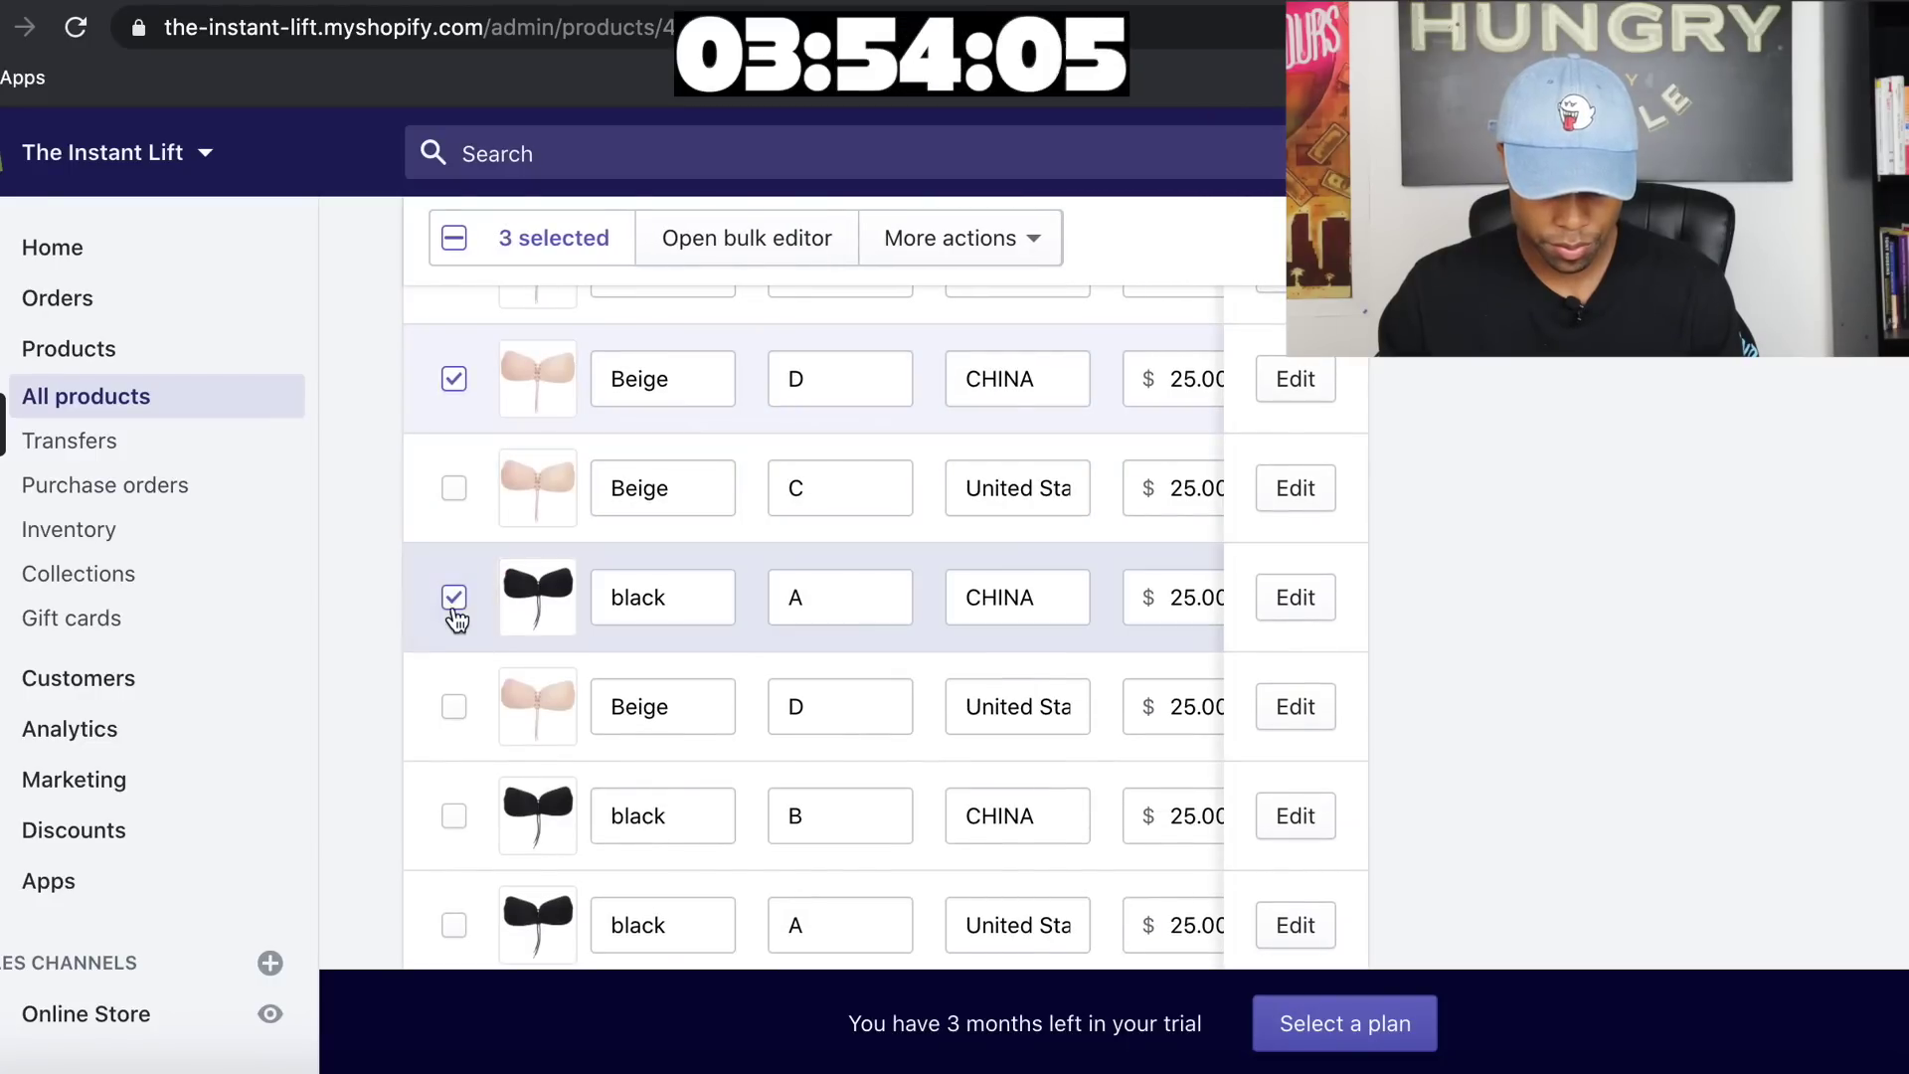
pyautogui.scroll(-2, 454, 614)
pyautogui.click(456, 616)
pyautogui.scroll(-4, 457, 617)
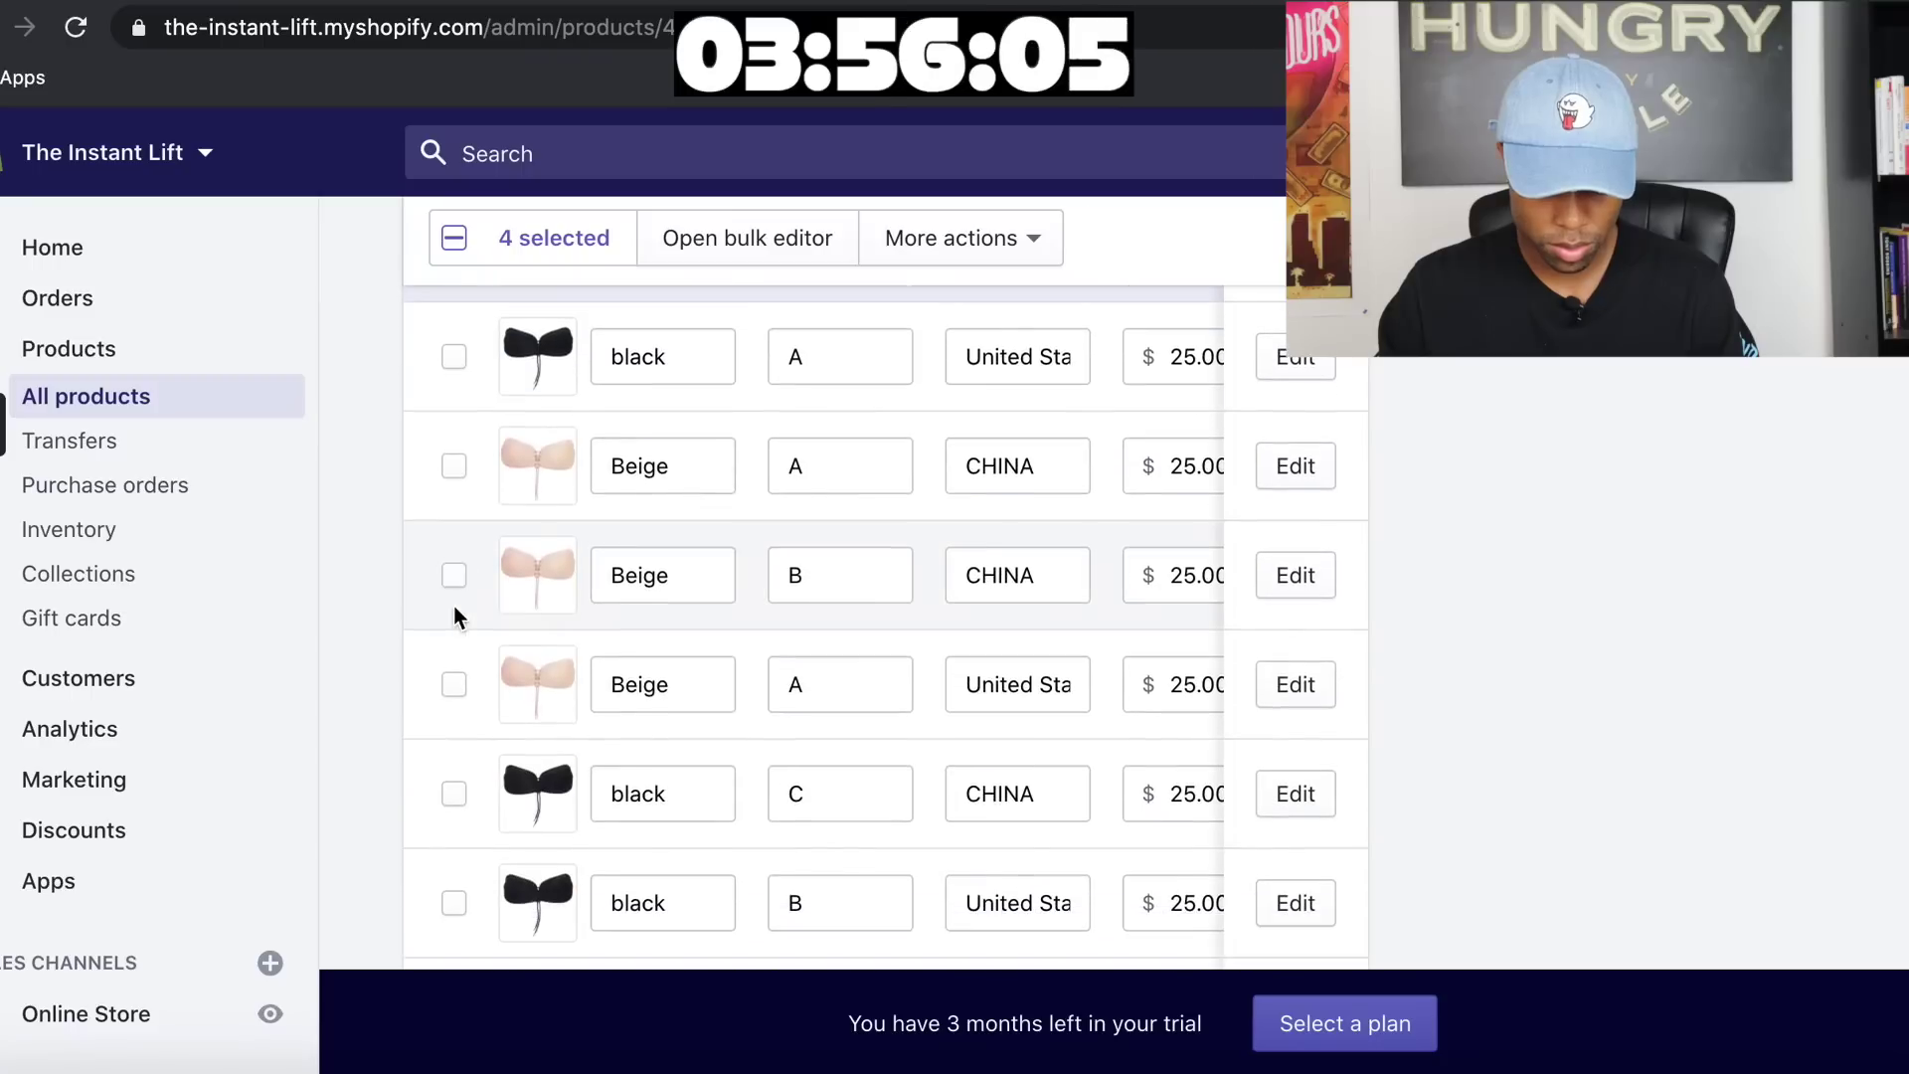
pyautogui.click(459, 467)
pyautogui.click(453, 575)
pyautogui.scroll(-2, 450, 573)
pyautogui.click(453, 571)
pyautogui.scroll(-2, 449, 581)
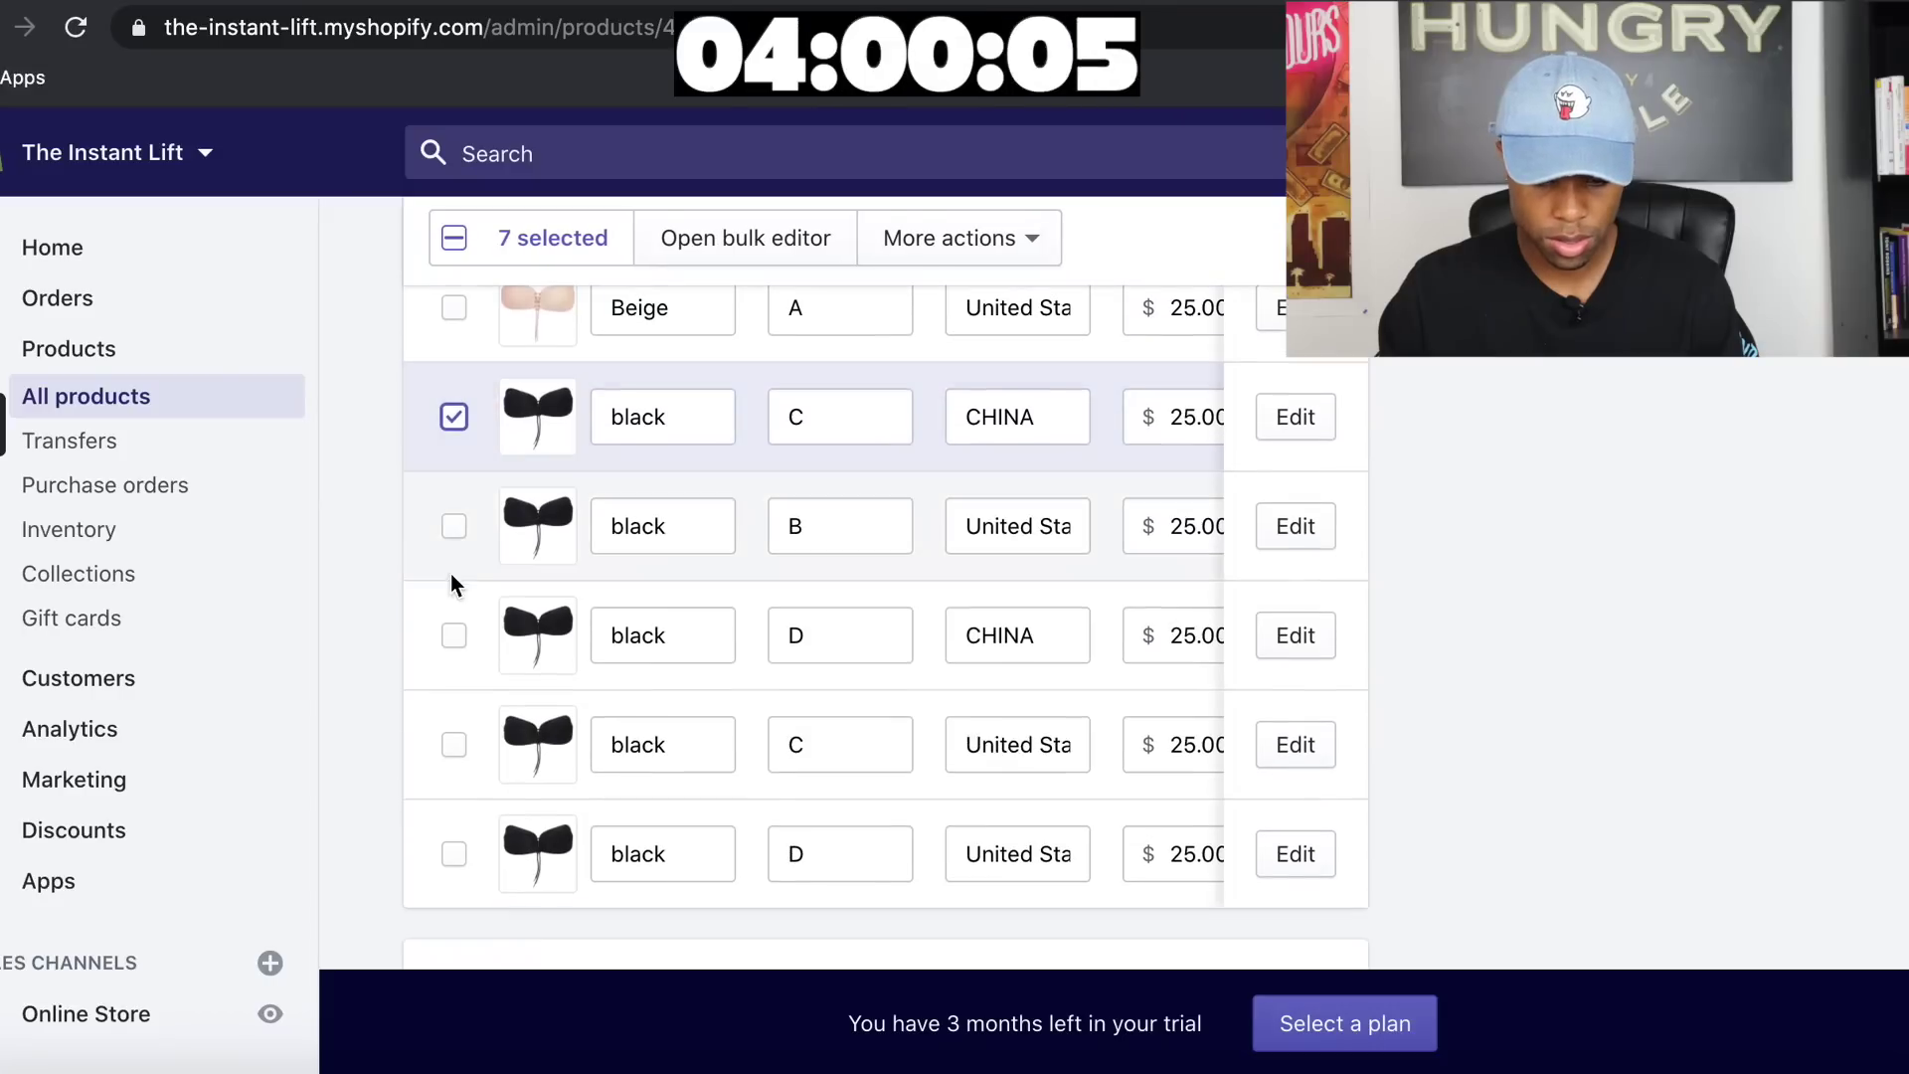
pyautogui.click(450, 644)
pyautogui.scroll(-1, 451, 647)
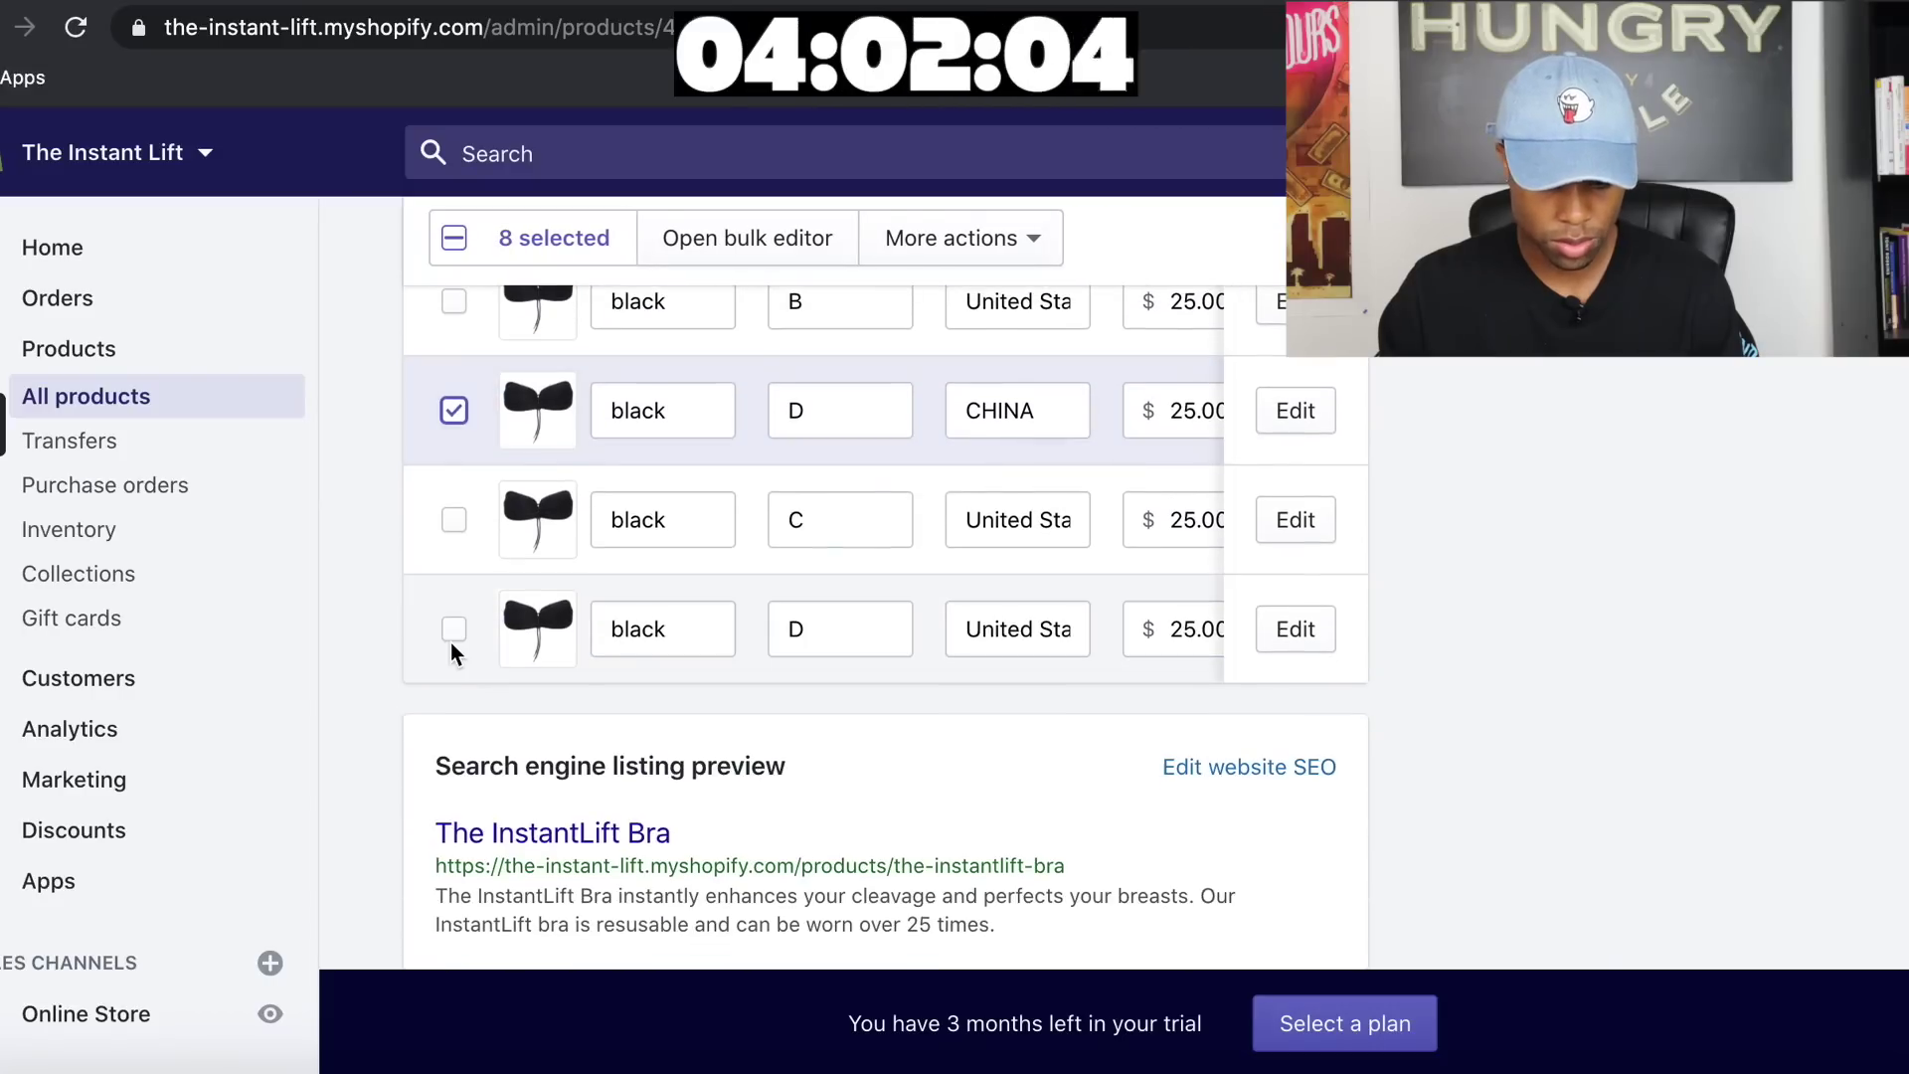
pyautogui.scroll(5, 451, 646)
pyautogui.scroll(8, 450, 642)
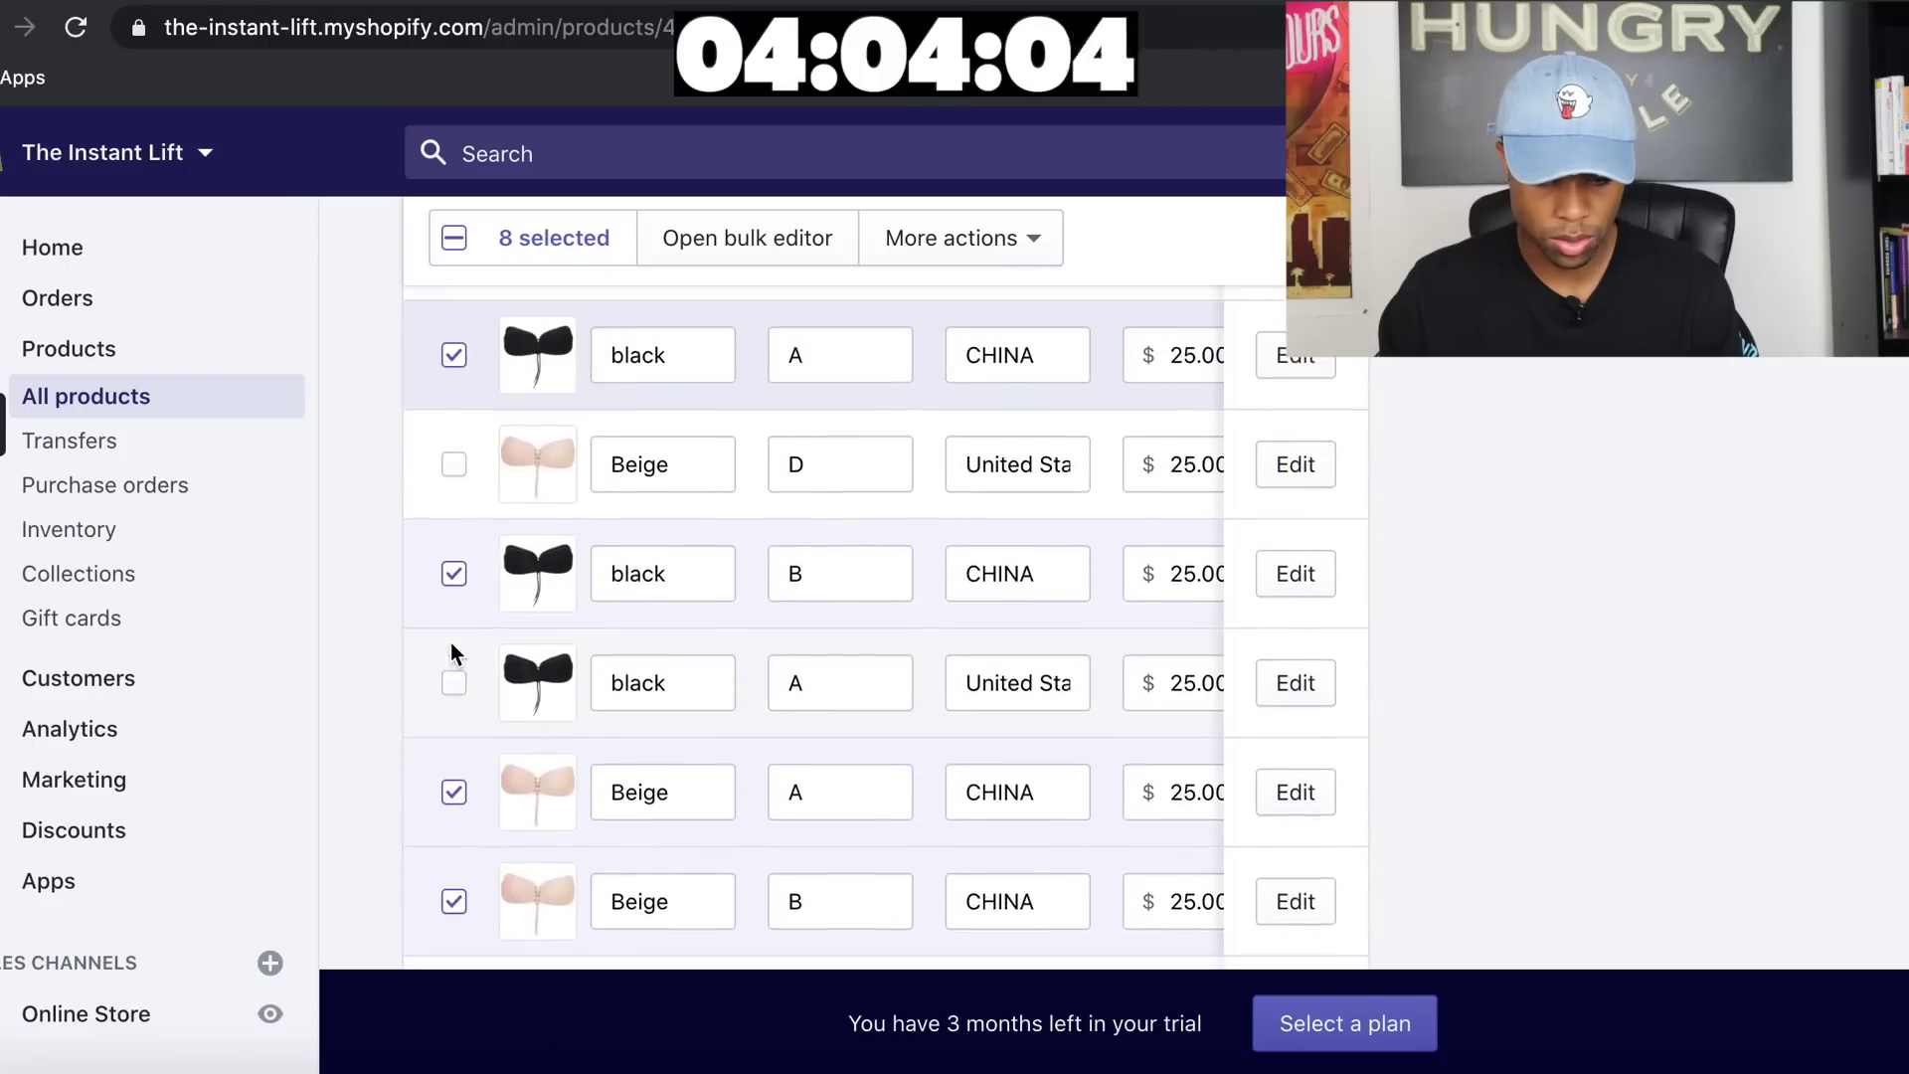
pyautogui.scroll(6, 450, 643)
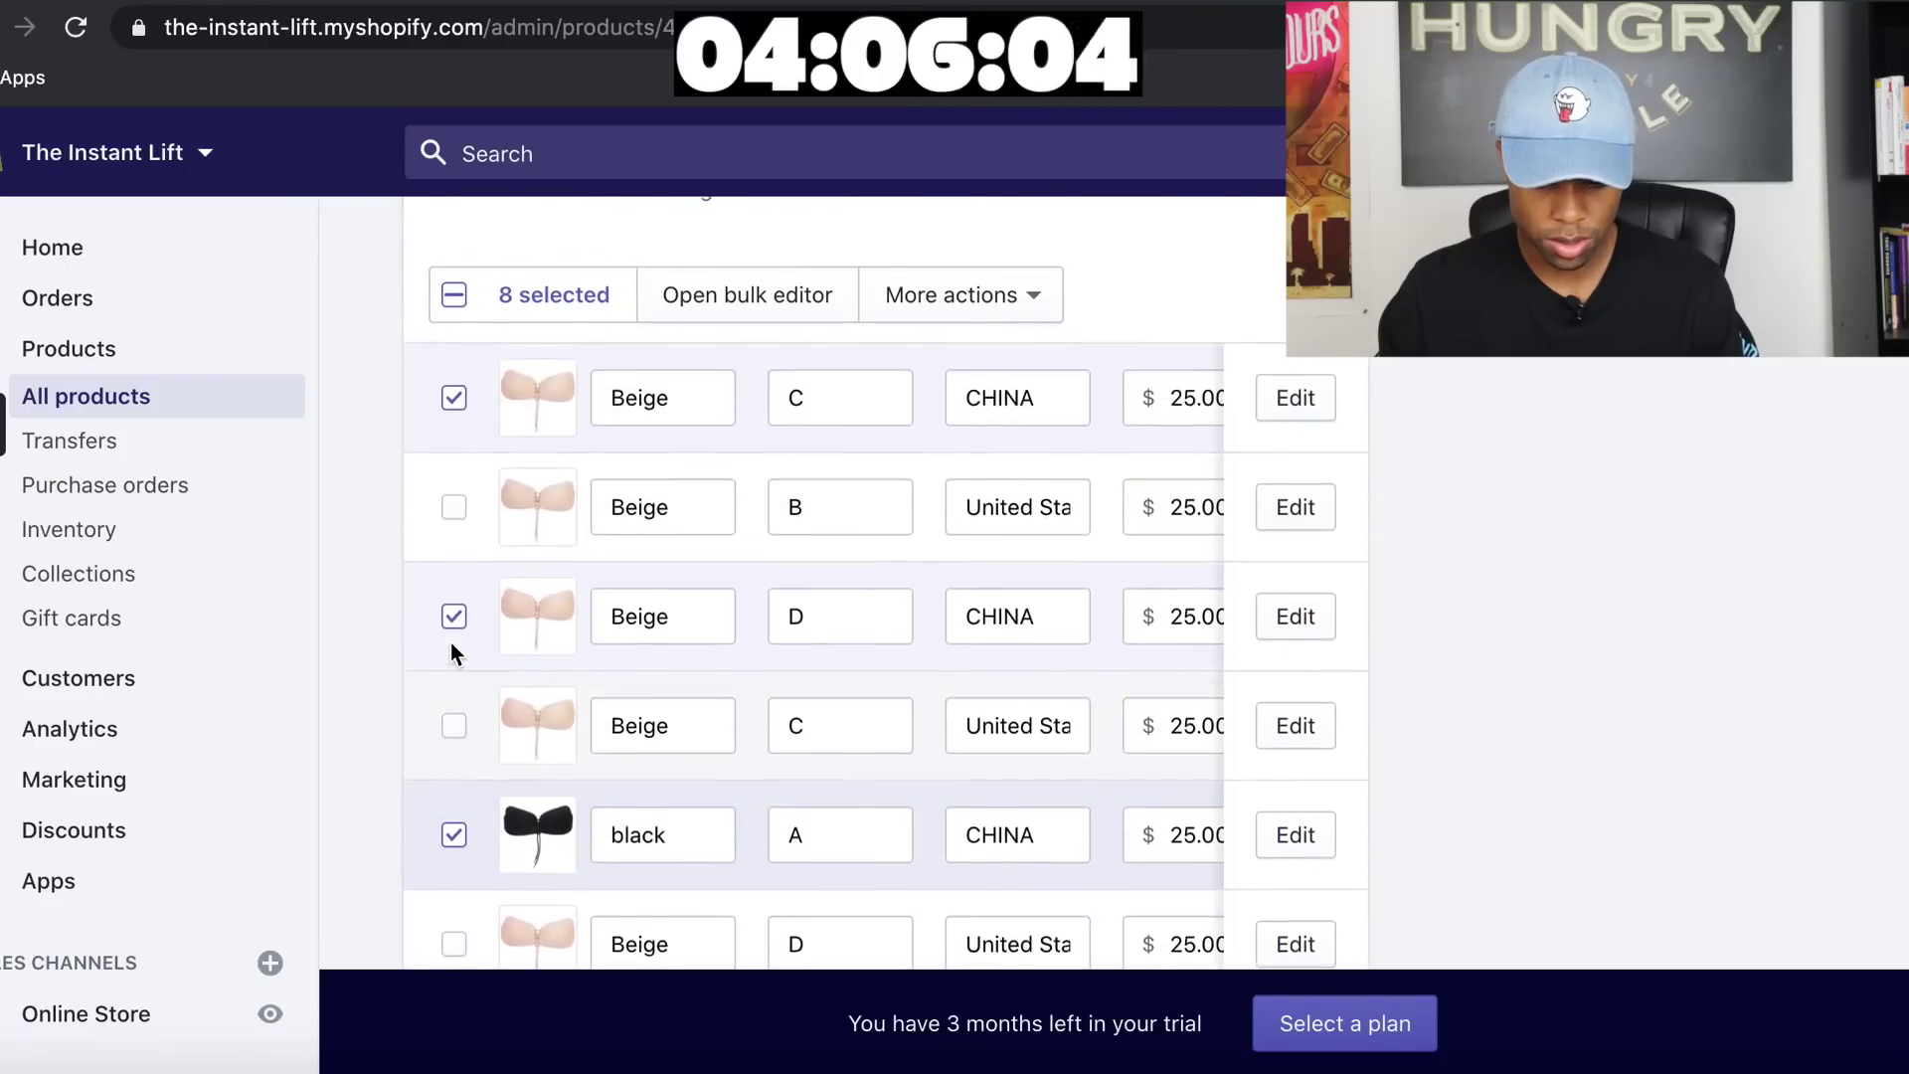
pyautogui.click(954, 425)
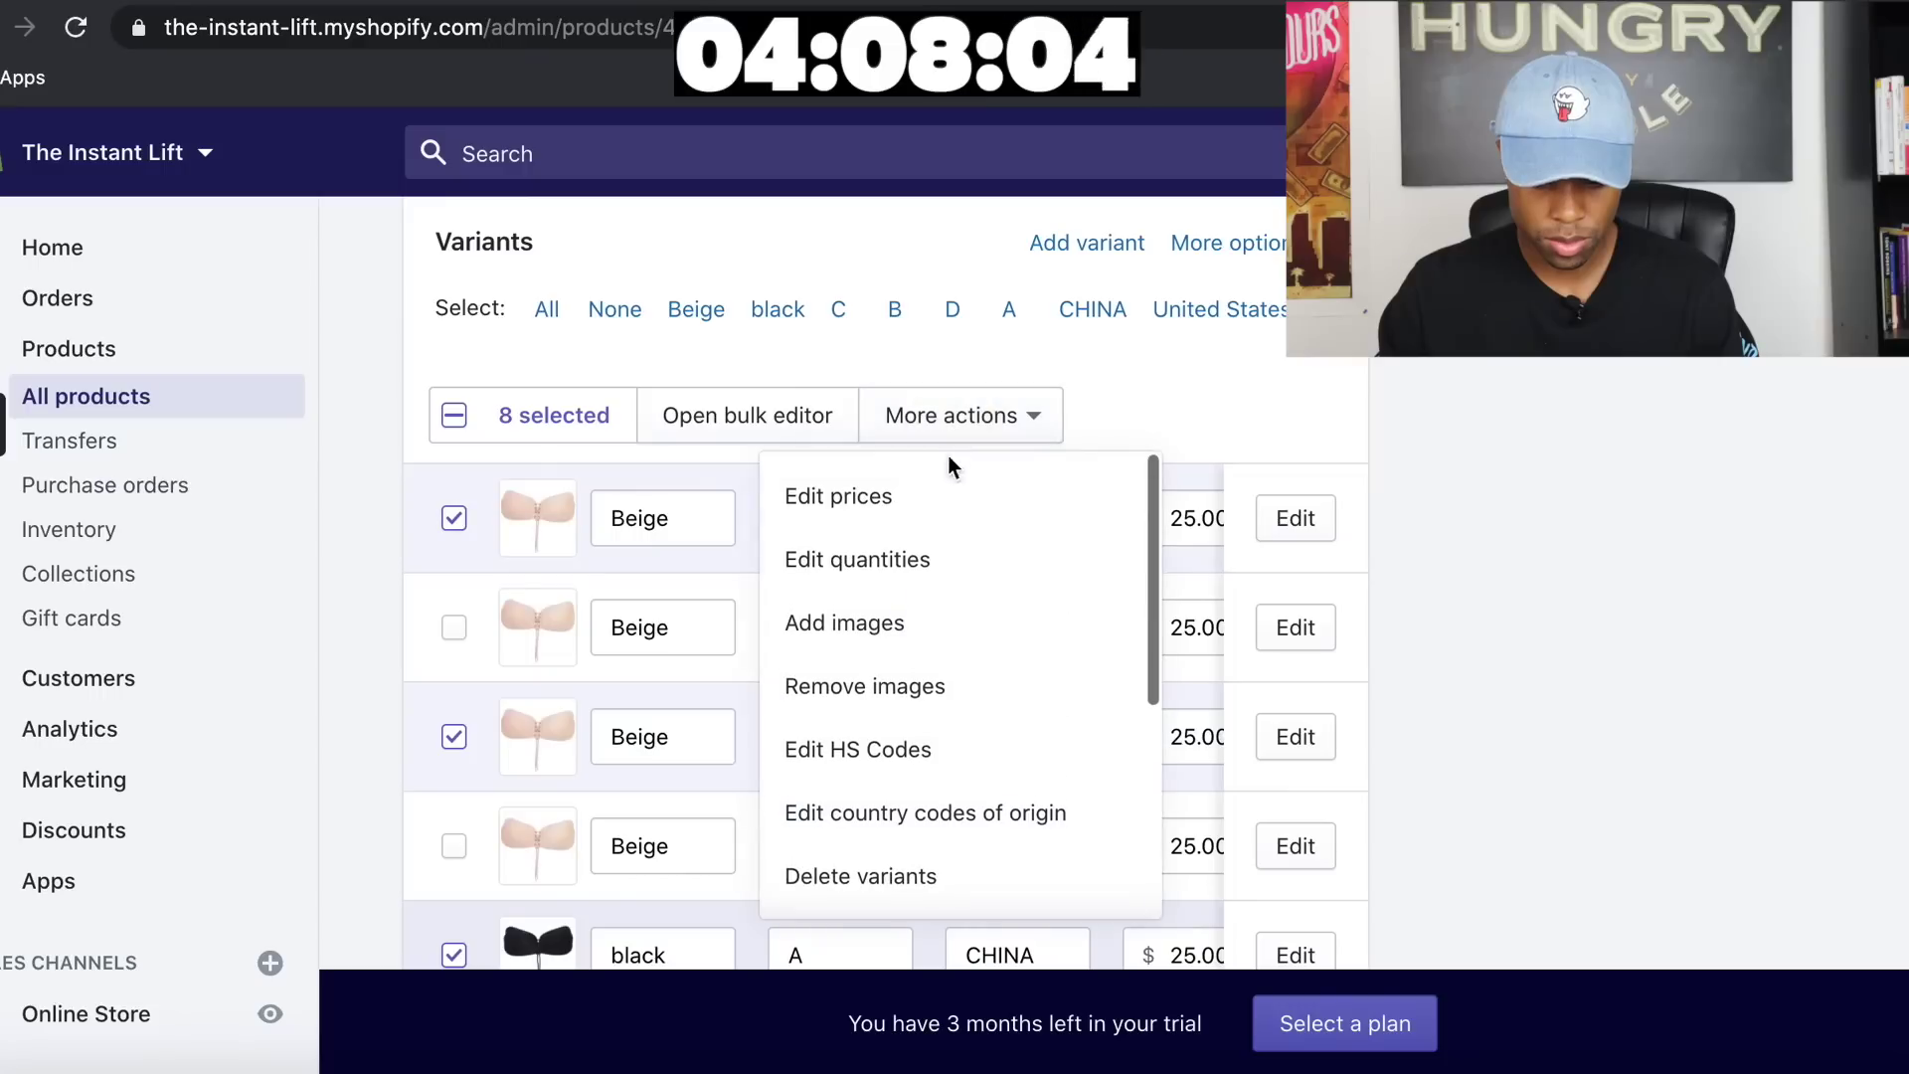
pyautogui.scroll(-2, 926, 605)
pyautogui.scroll(-2, 915, 537)
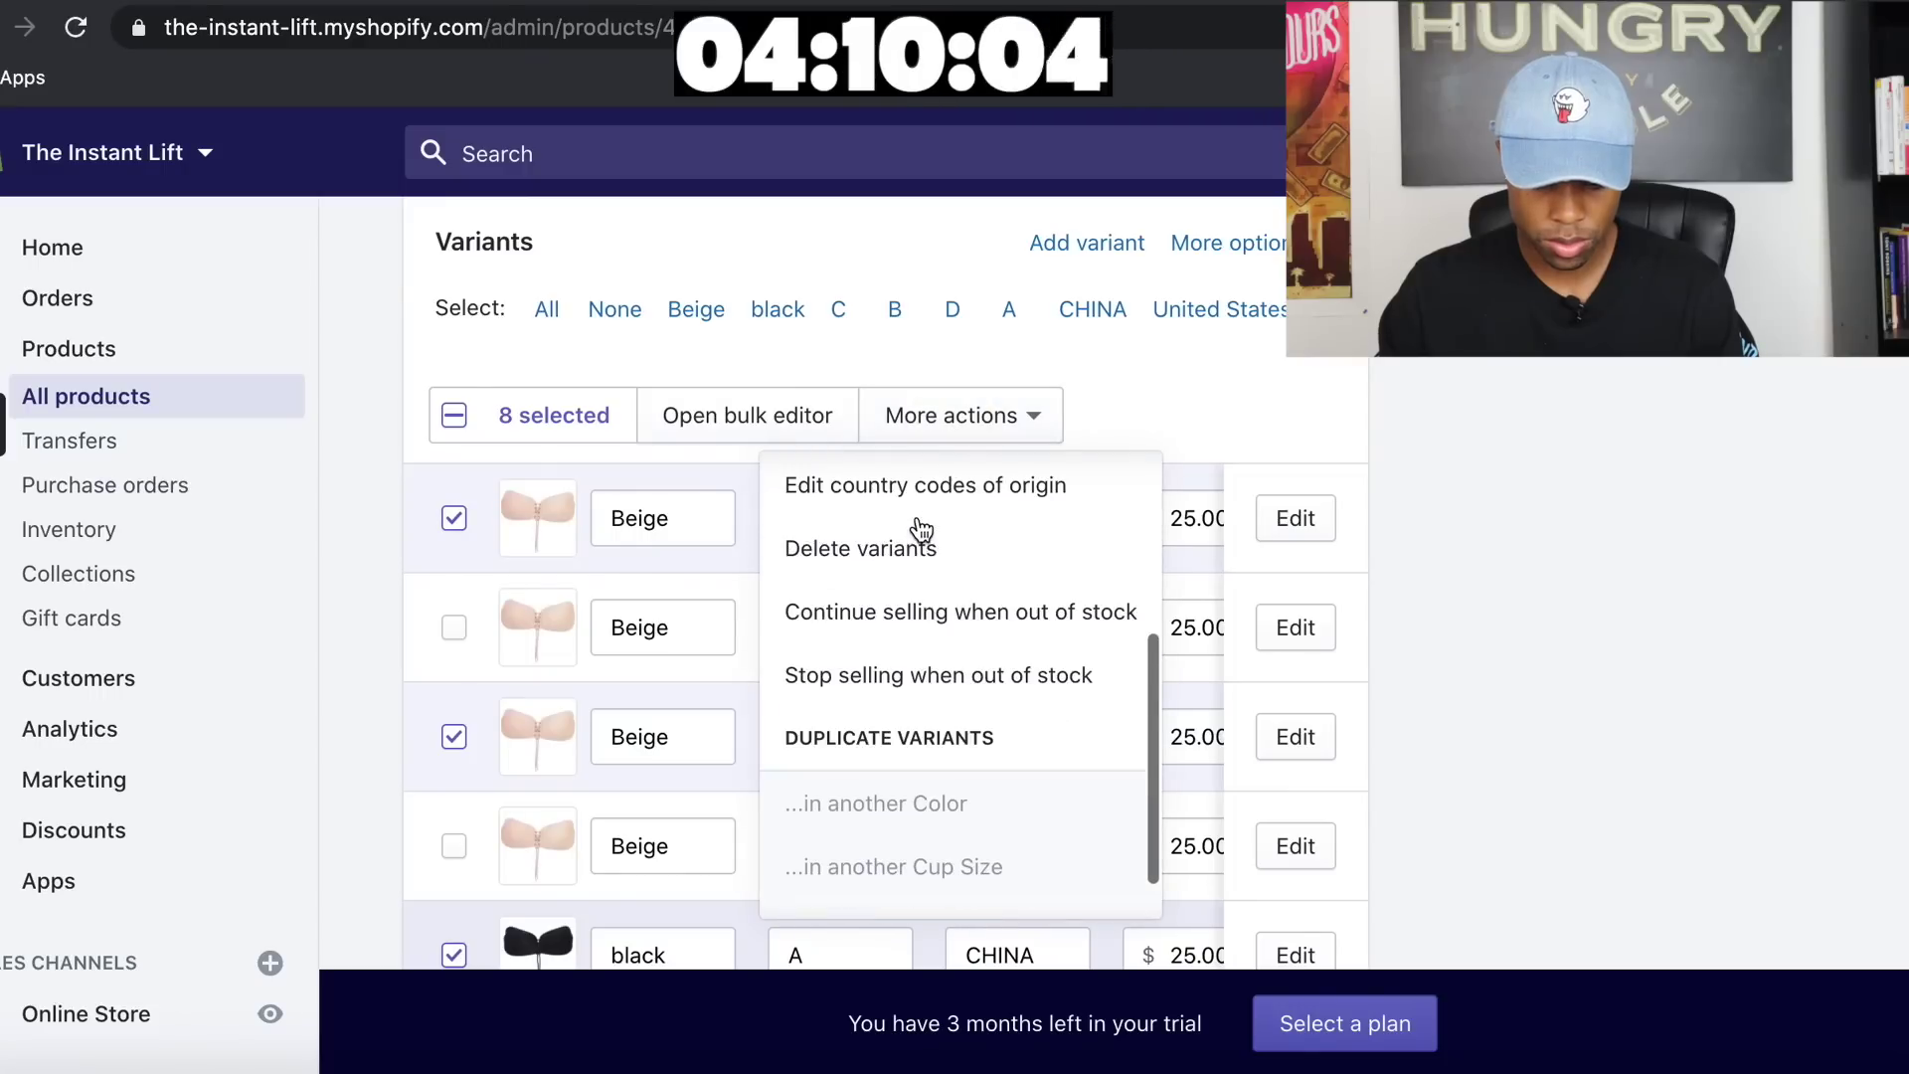
pyautogui.click(905, 541)
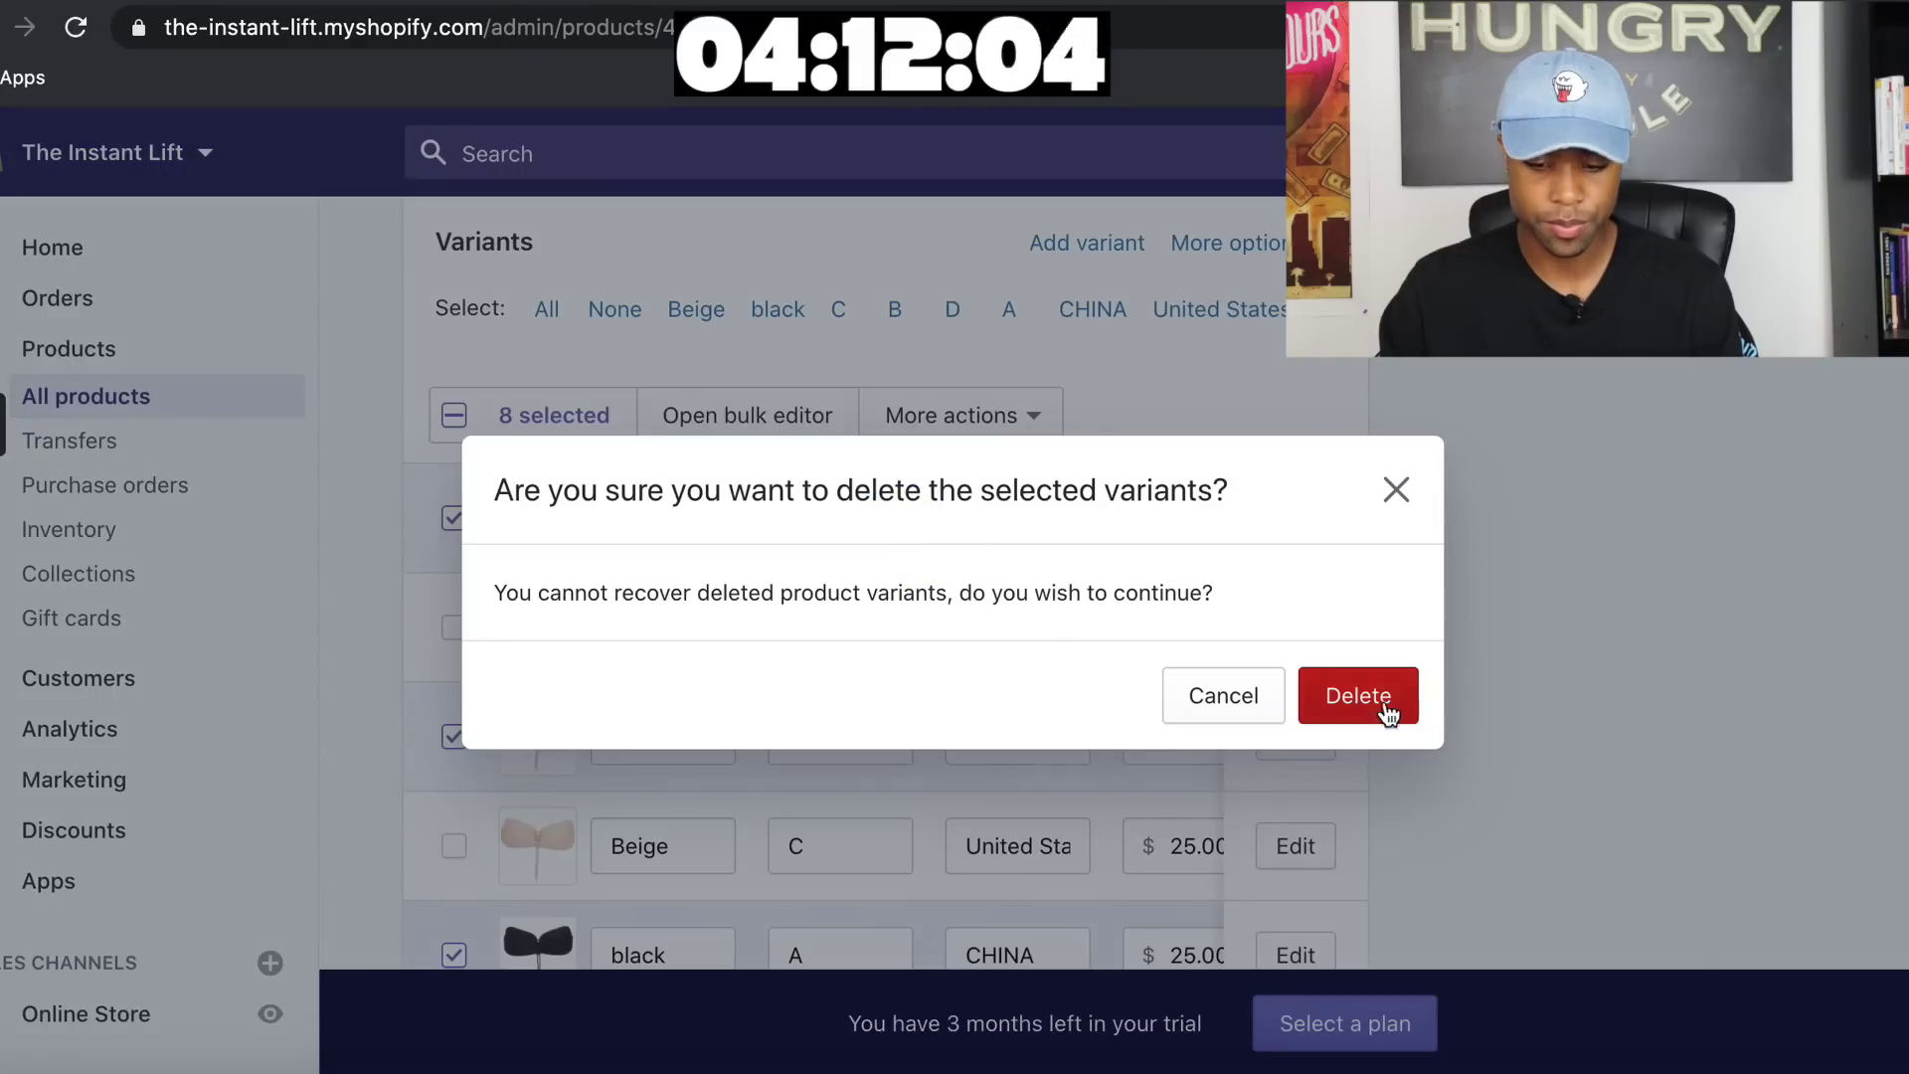
pyautogui.click(1385, 701)
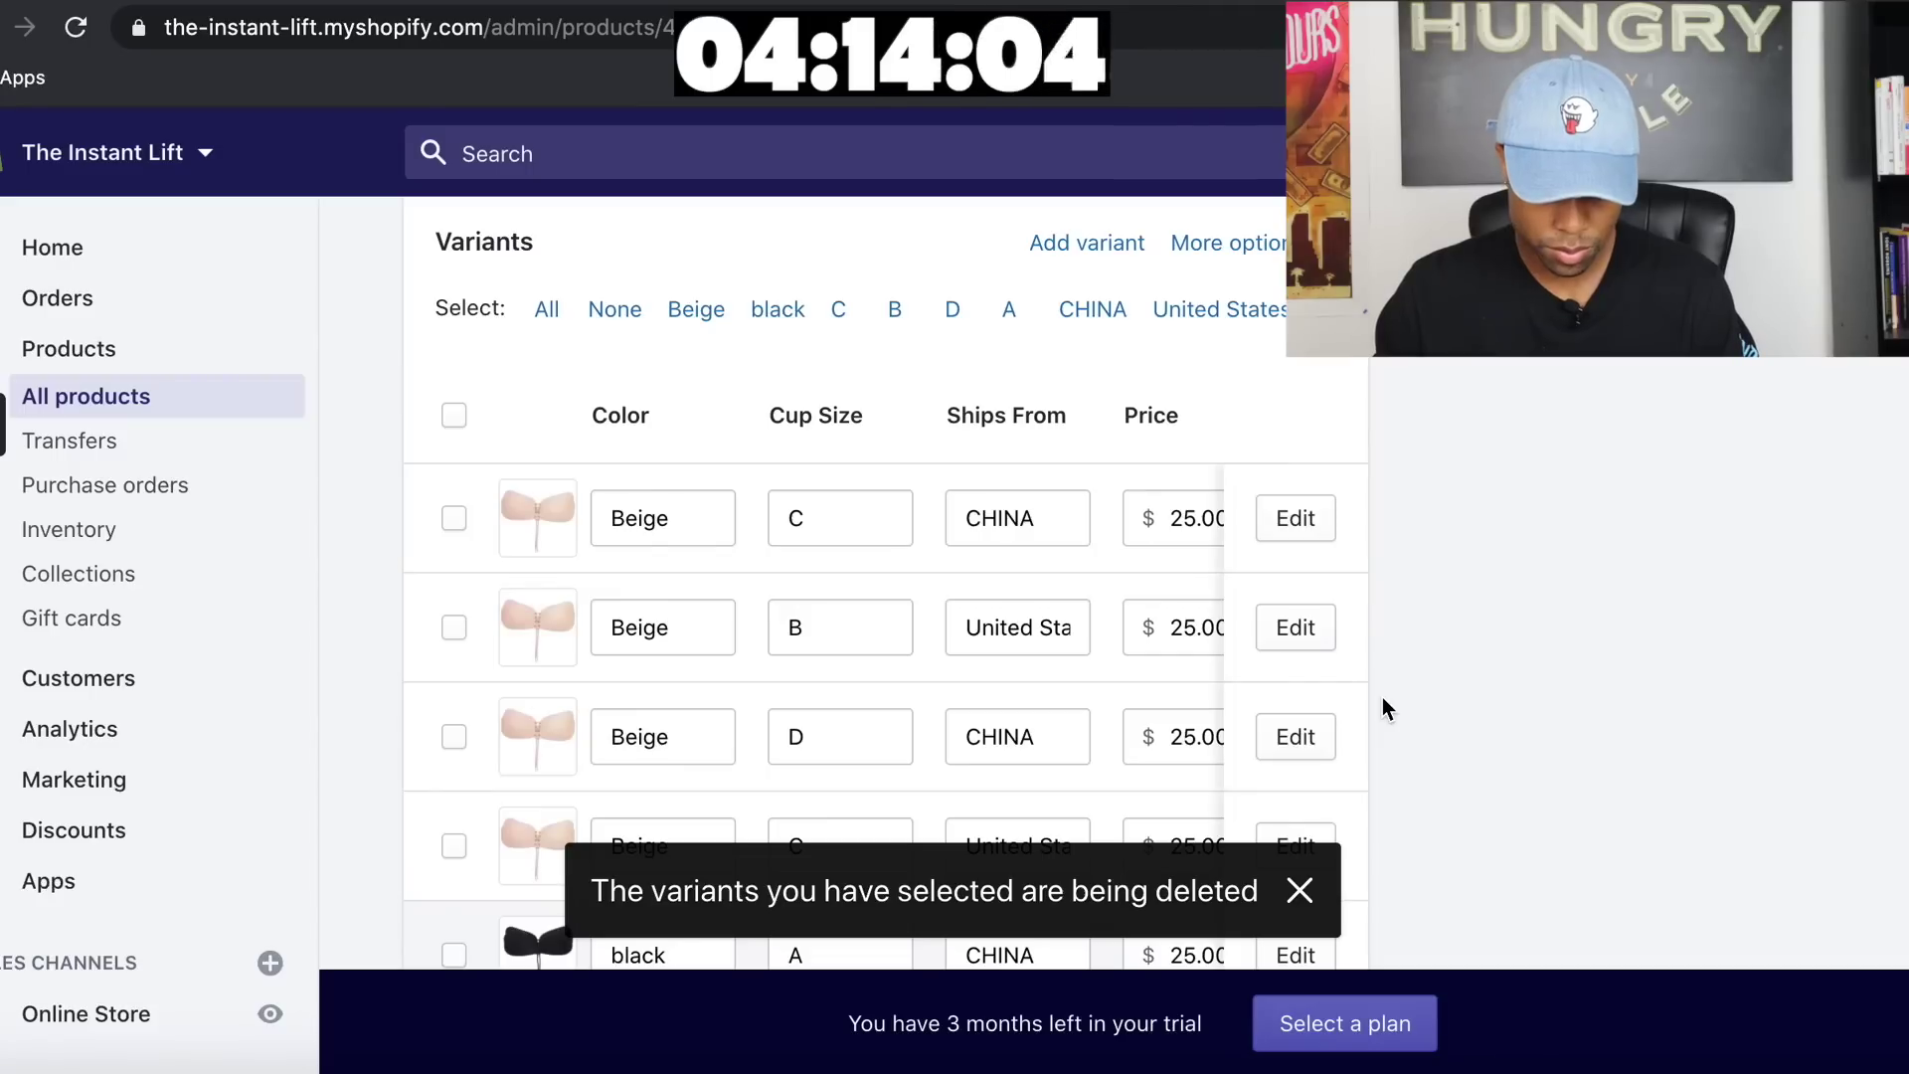
# Examine the product's variant list for the remaining colours, cup sizes and shipping origins
pyautogui.scroll(-2, 1363, 498)
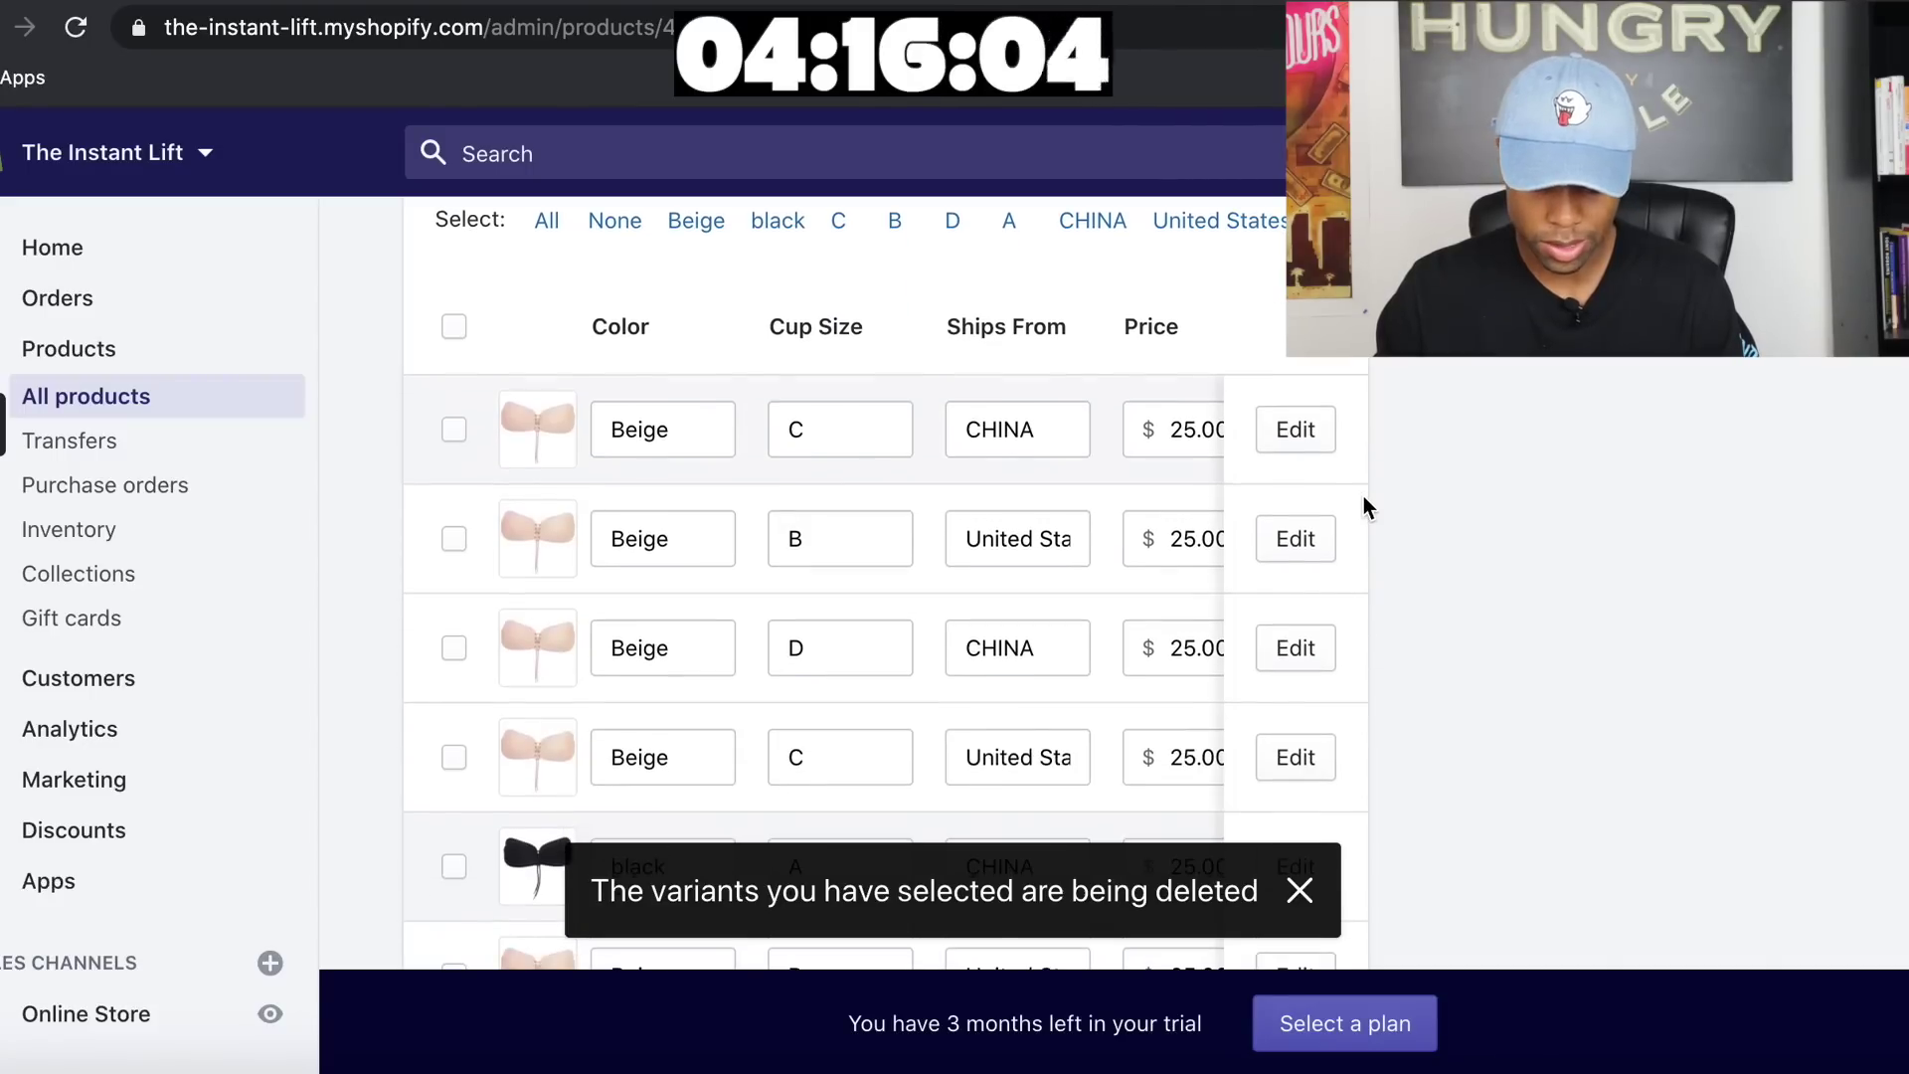
pyautogui.scroll(-5, 1363, 497)
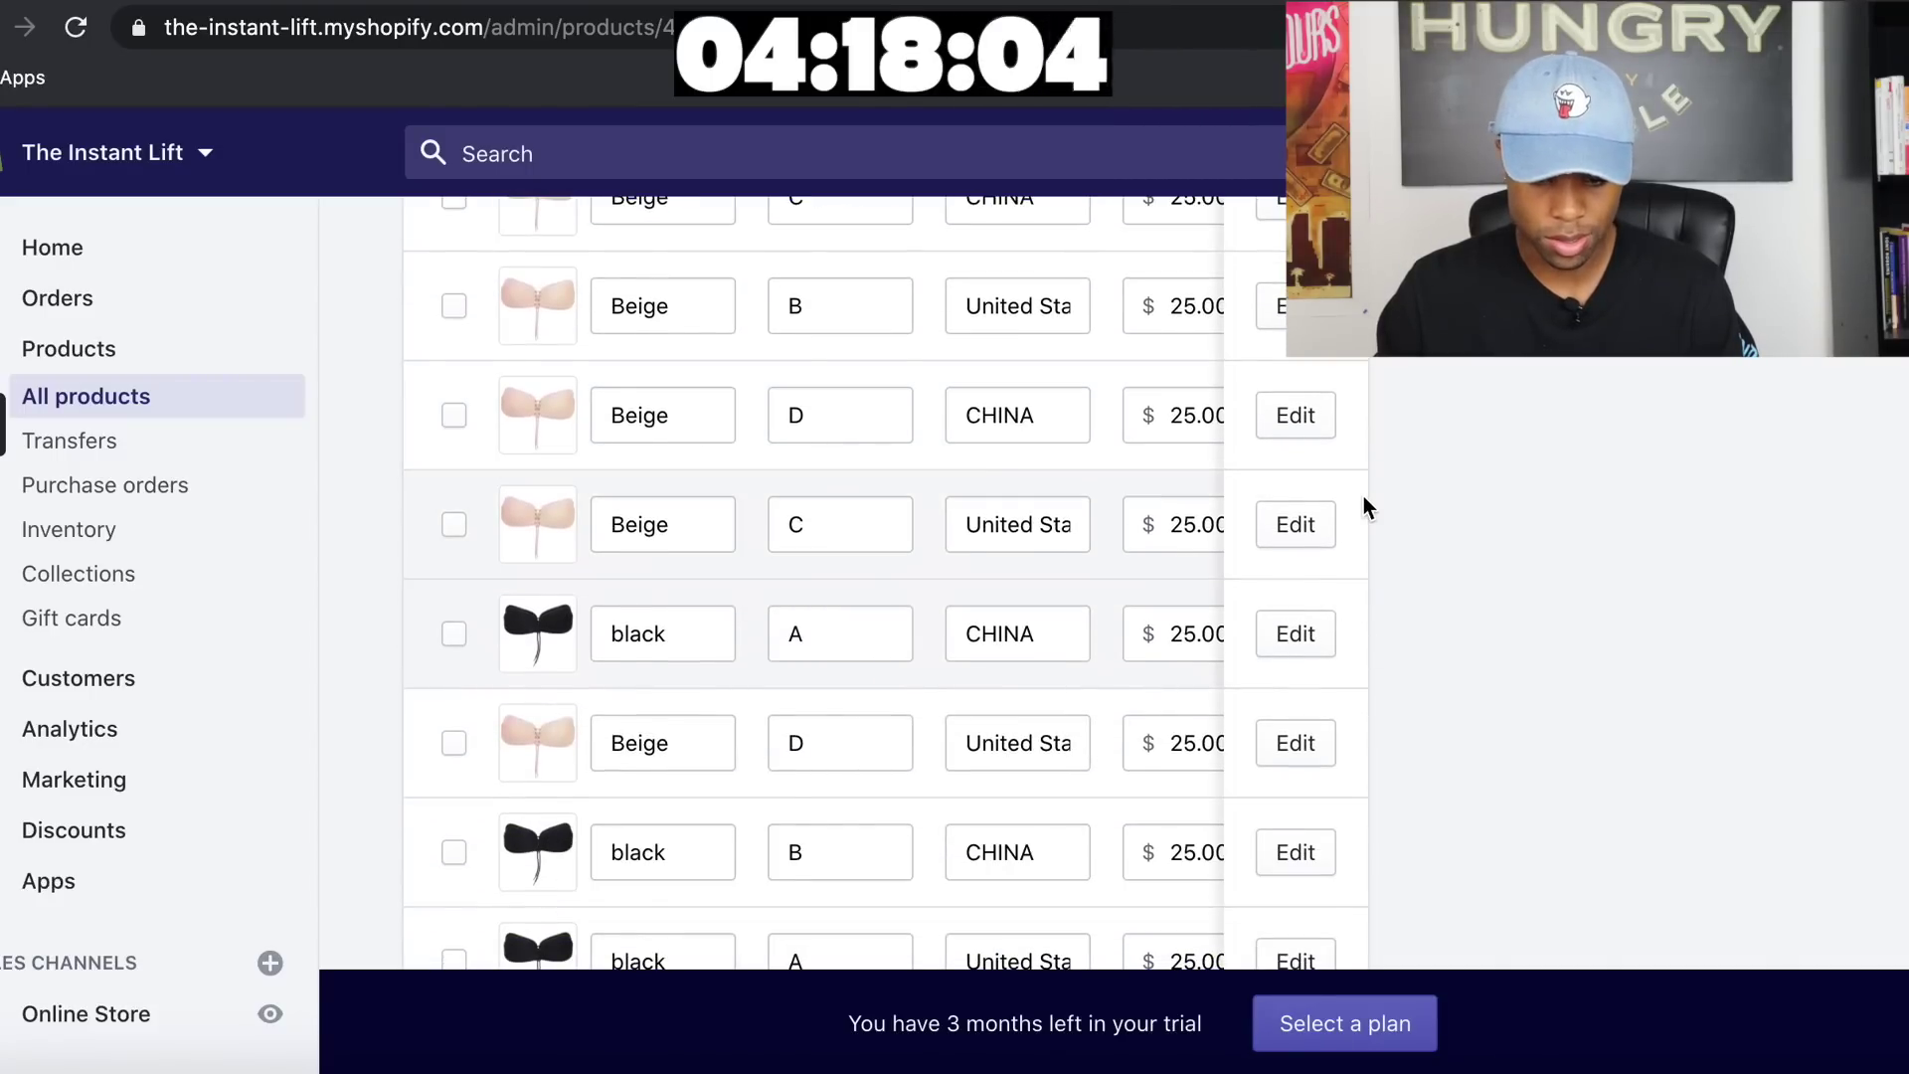
pyautogui.scroll(-3, 1363, 497)
pyautogui.scroll(6, 1363, 497)
pyautogui.scroll(-2, 1363, 498)
pyautogui.scroll(8, 1363, 497)
pyautogui.scroll(-2, 1206, 475)
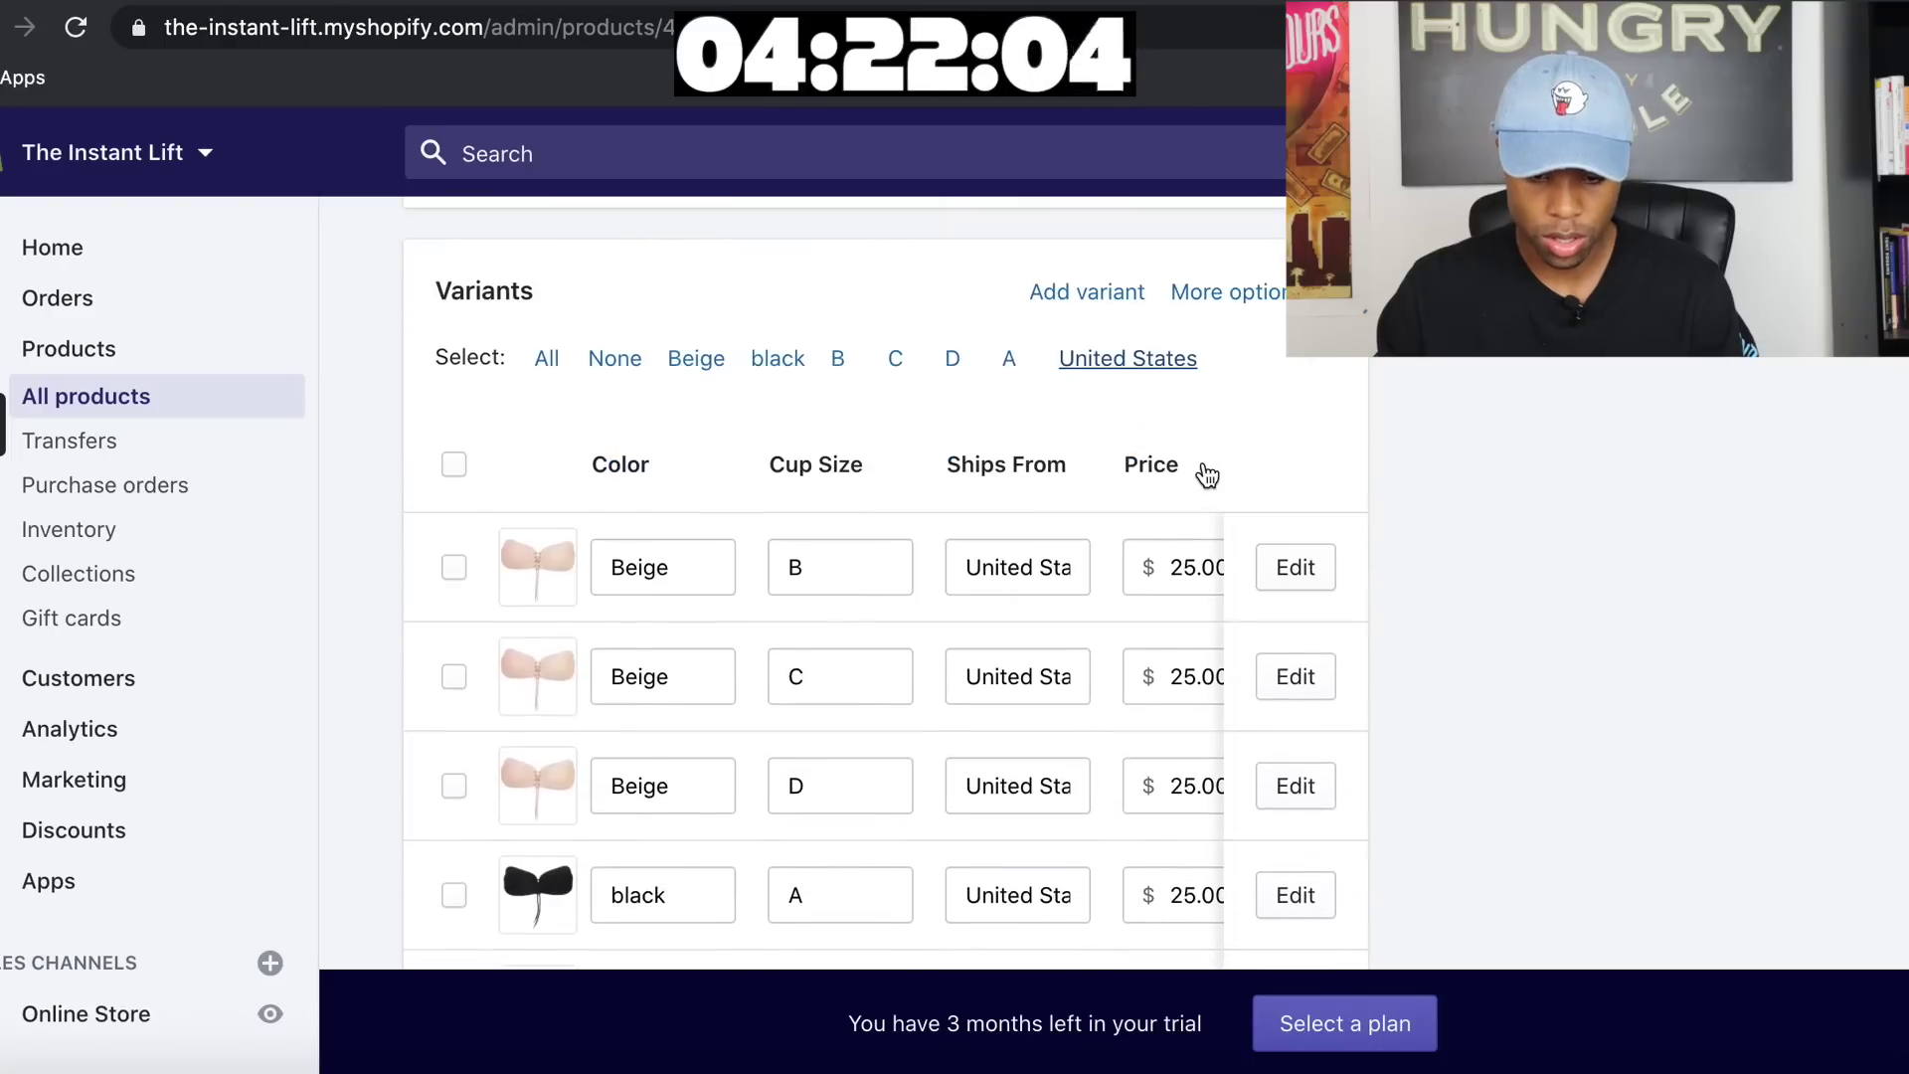
pyautogui.scroll(-1, 1206, 475)
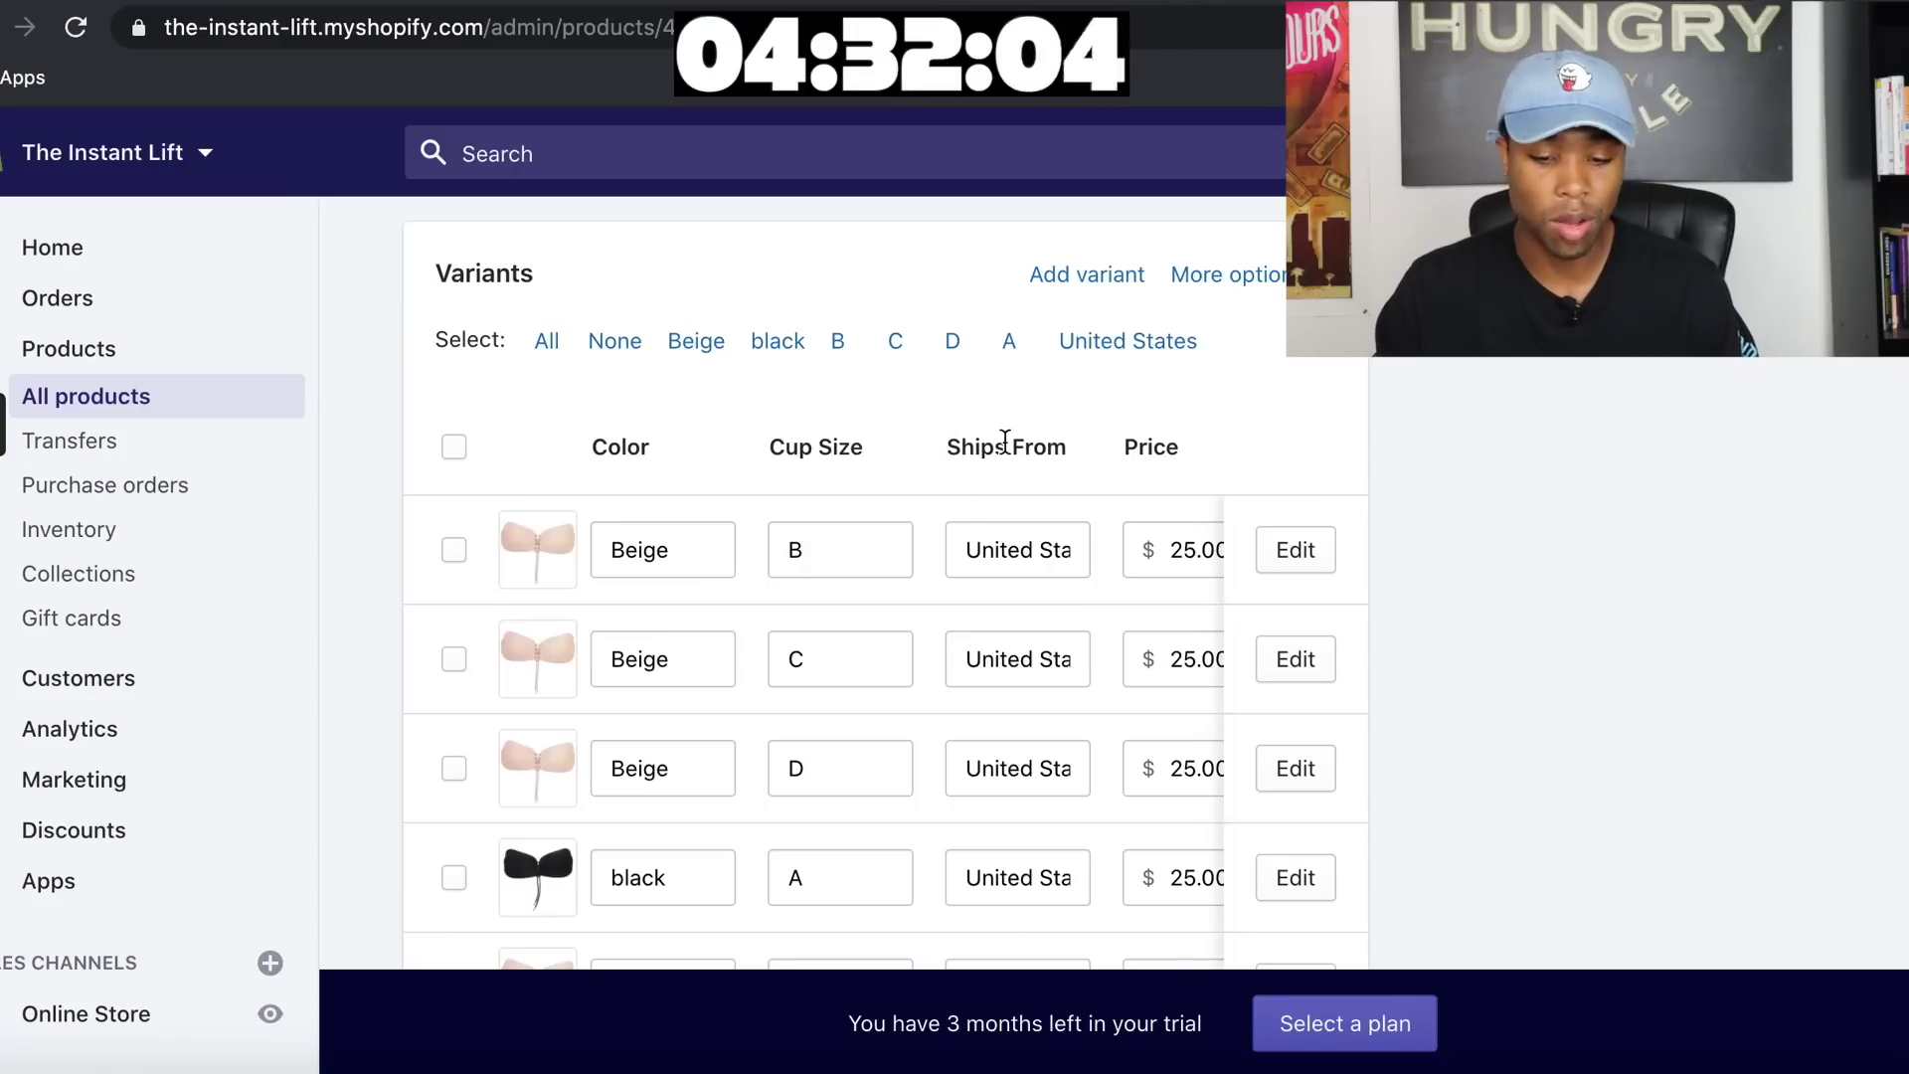
# Edit the product's variant options and delete the Ships From option
pyautogui.click(1254, 295)
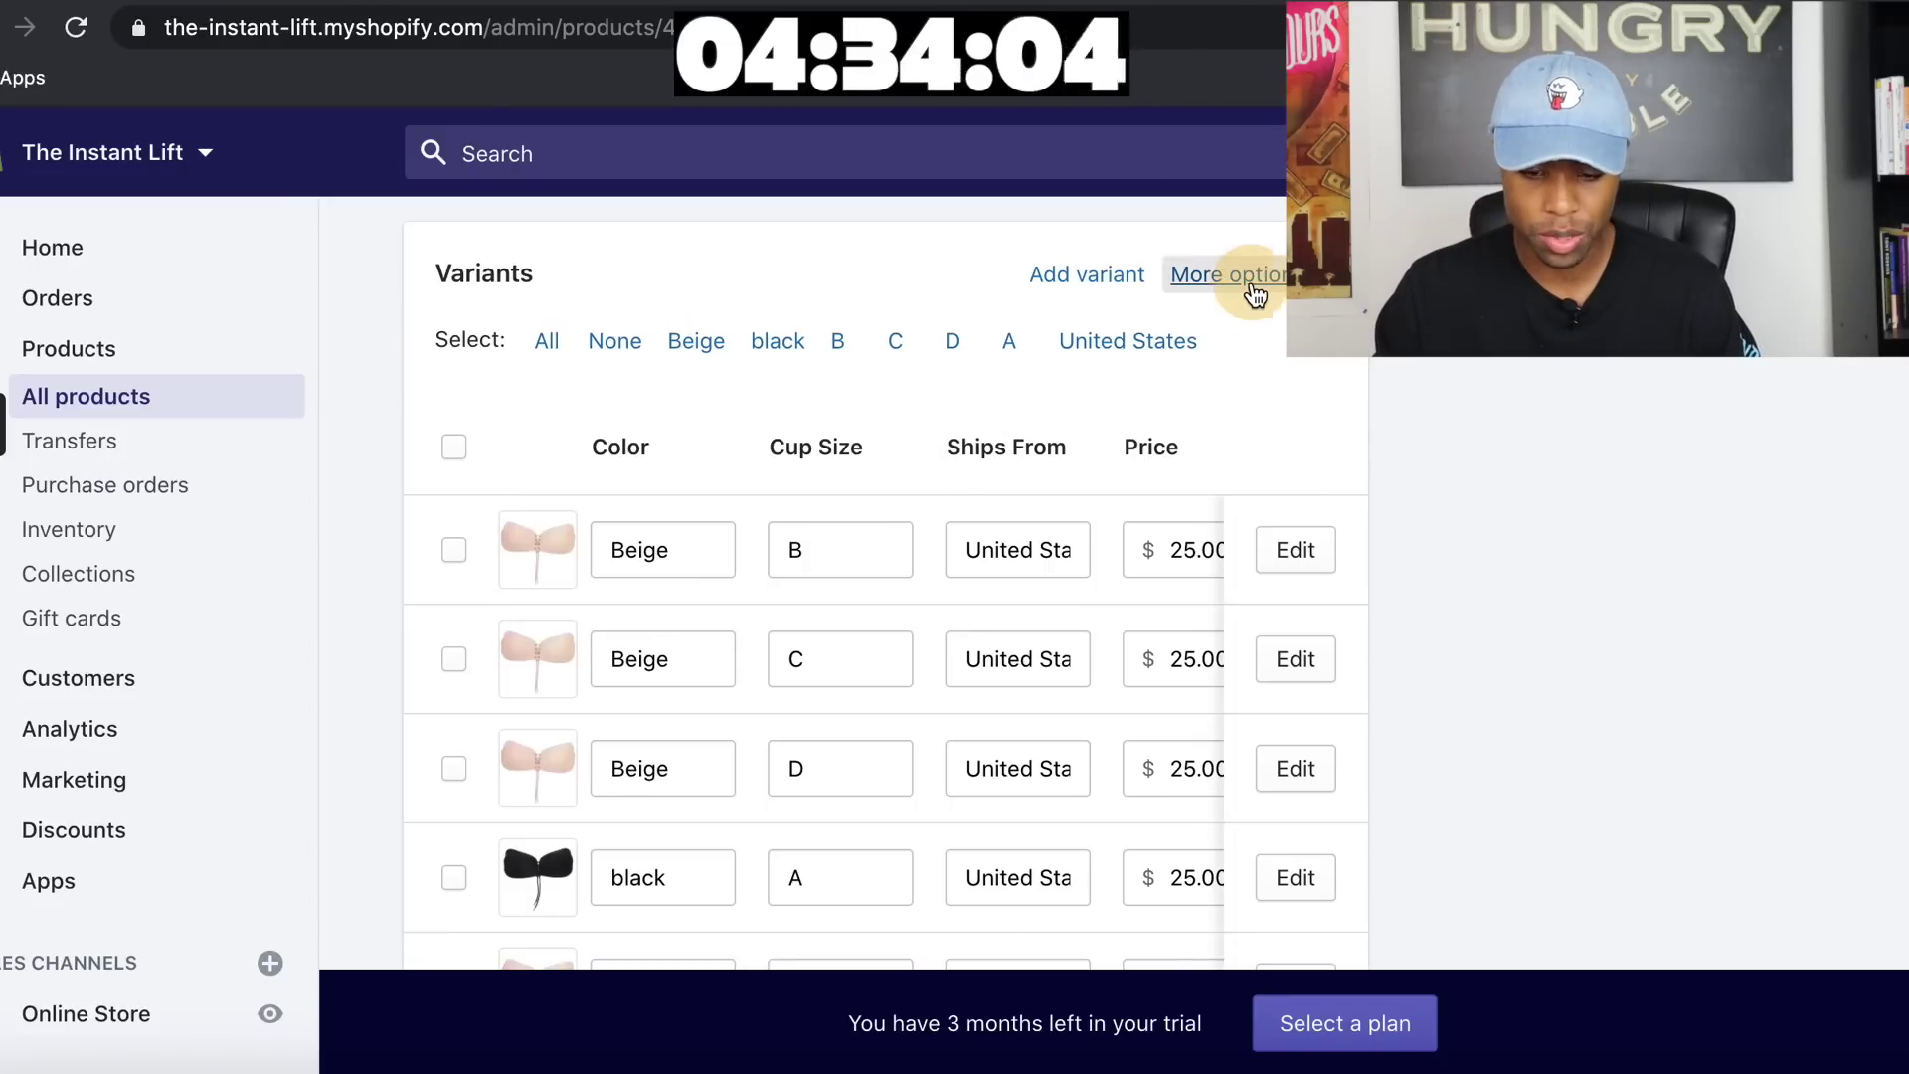
pyautogui.click(1230, 366)
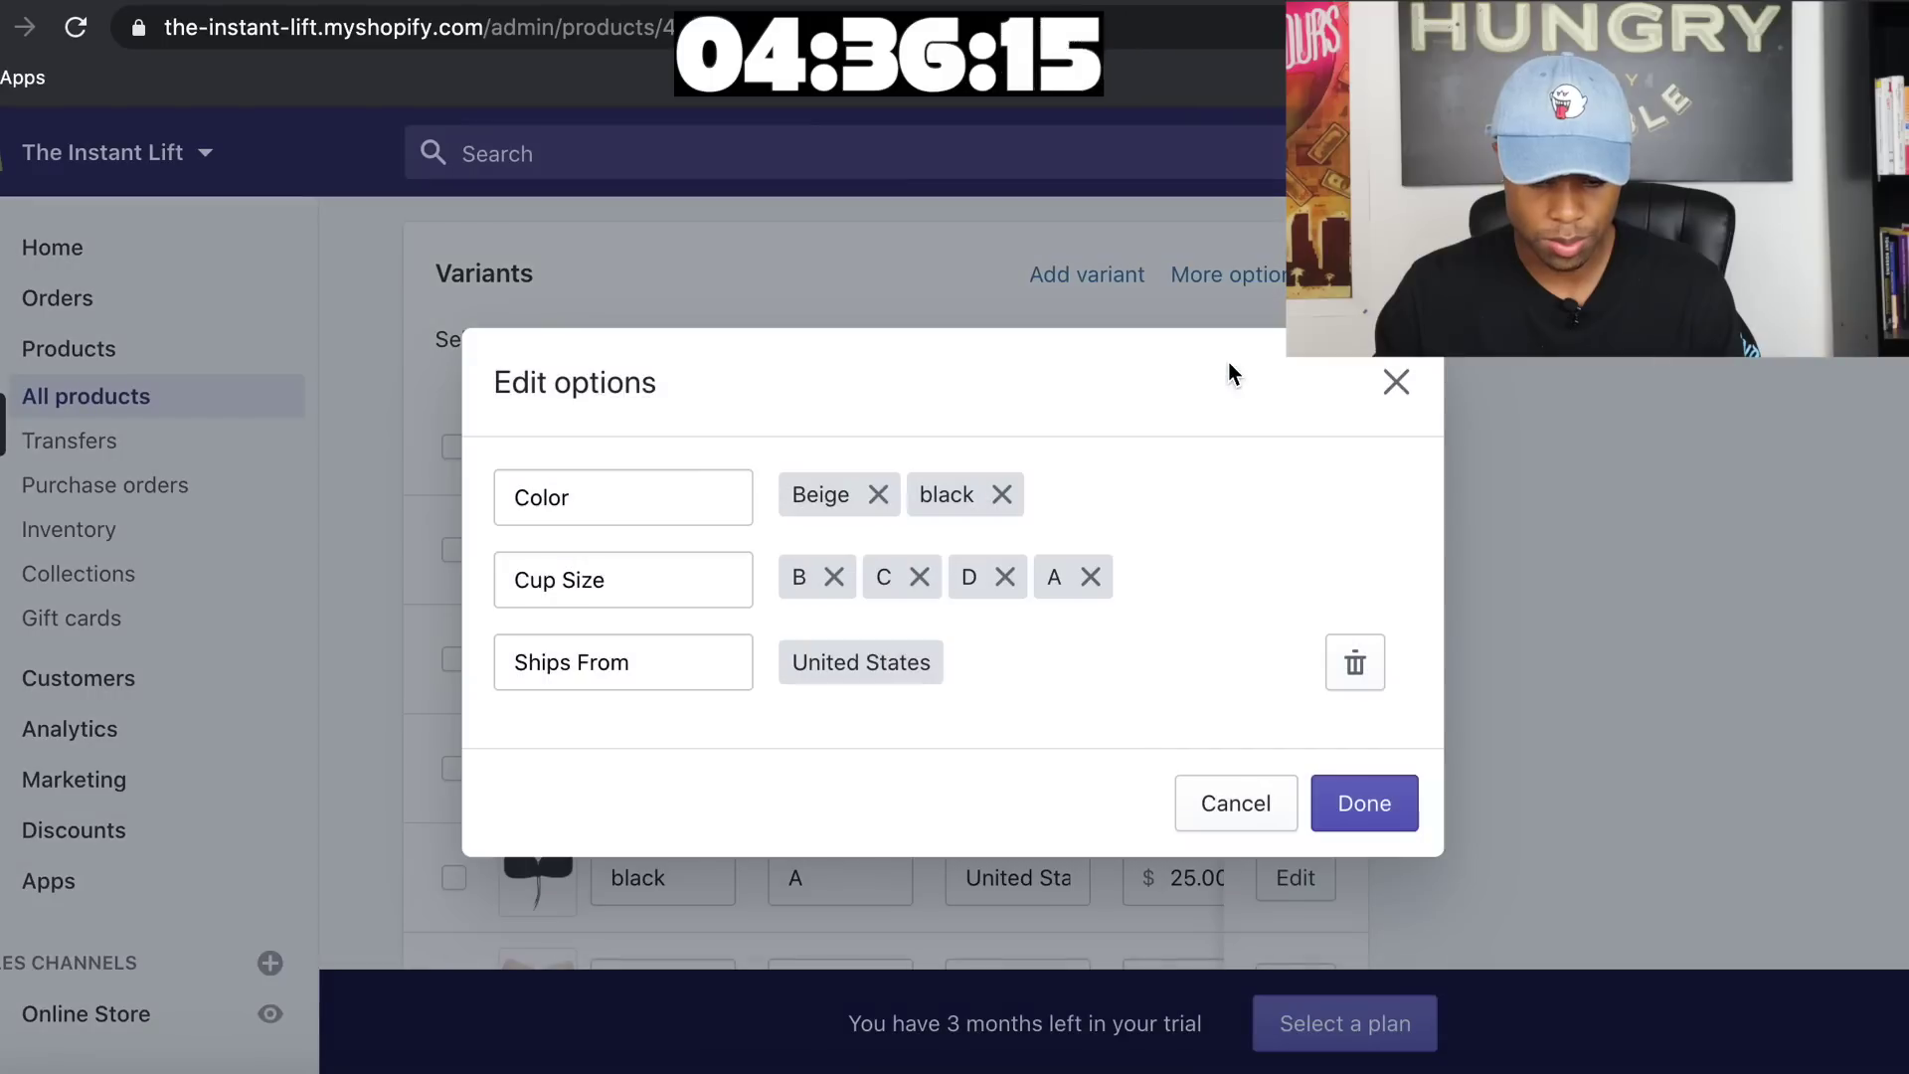
pyautogui.click(1352, 664)
pyautogui.click(1362, 810)
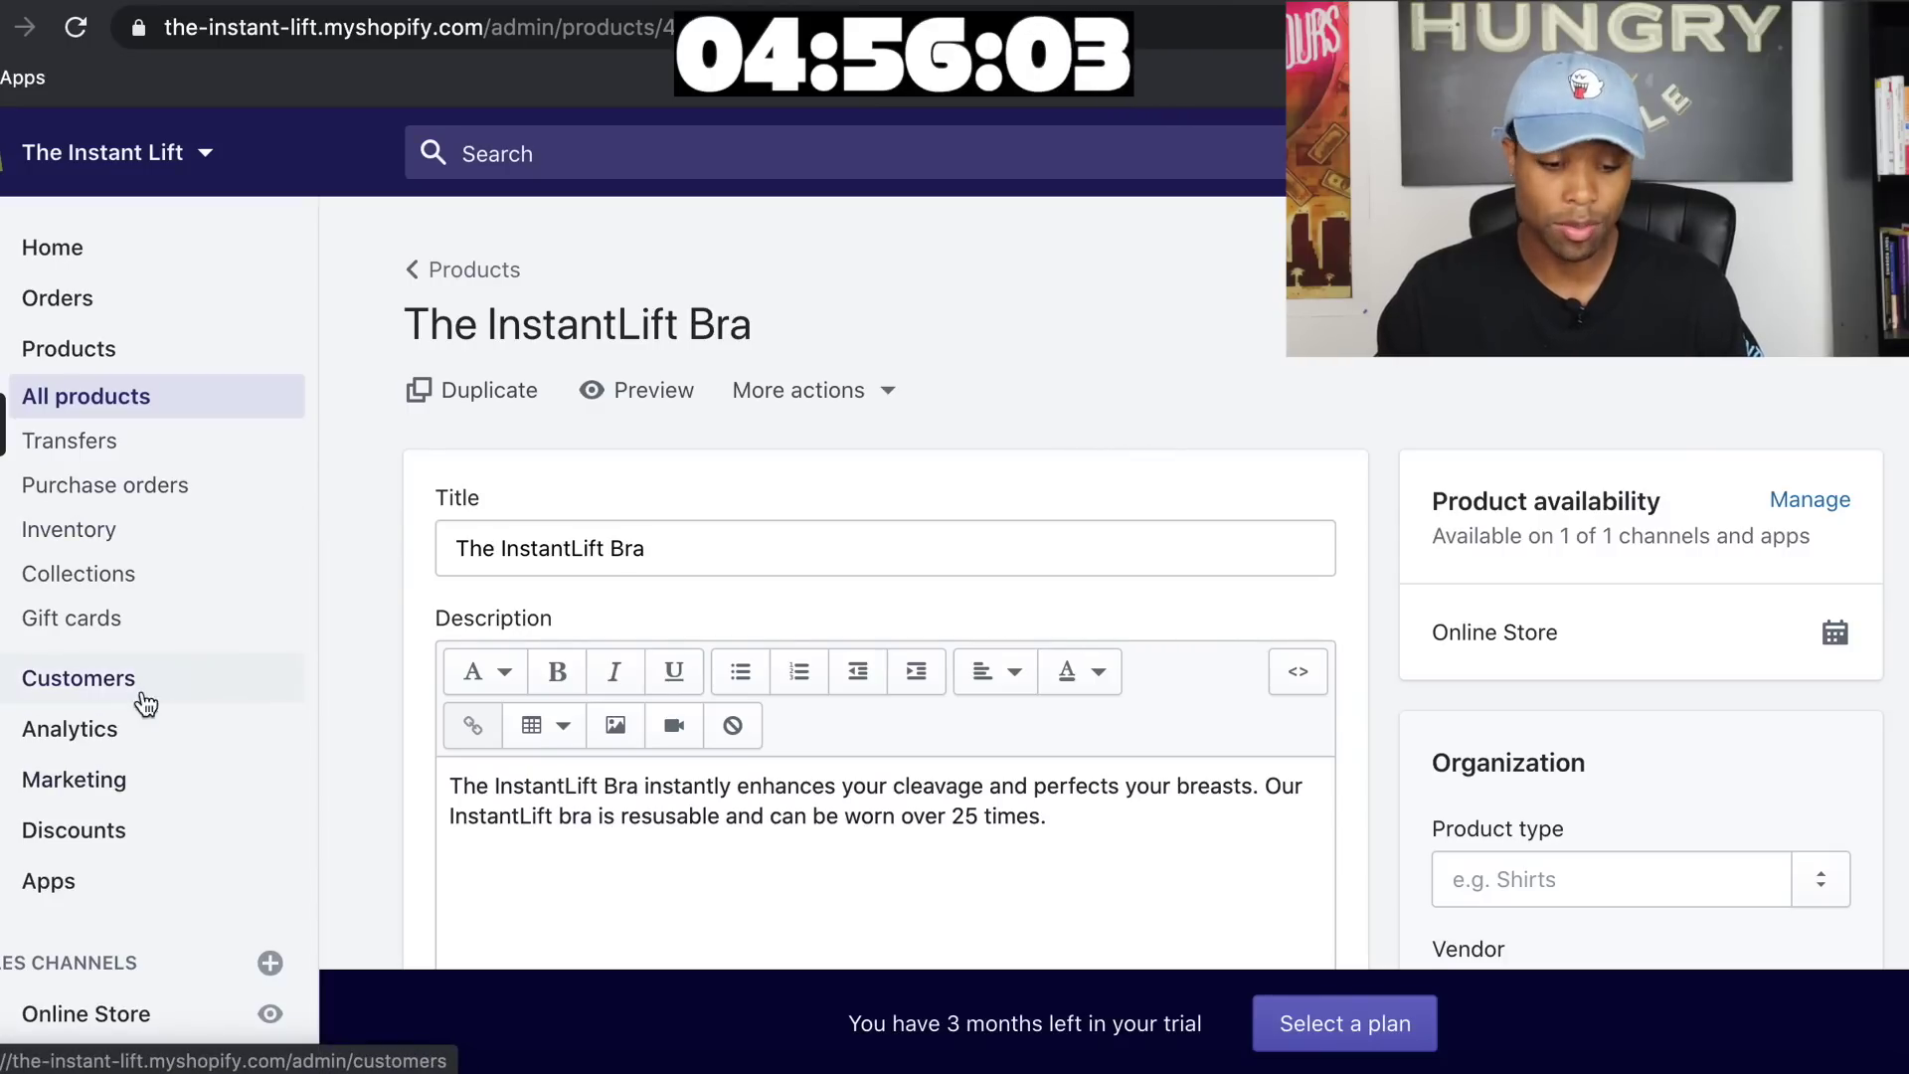
# Go to the online store's themes and open the collection of free Shopify themes
pyautogui.scroll(-1, 99, 870)
pyautogui.click(70, 950)
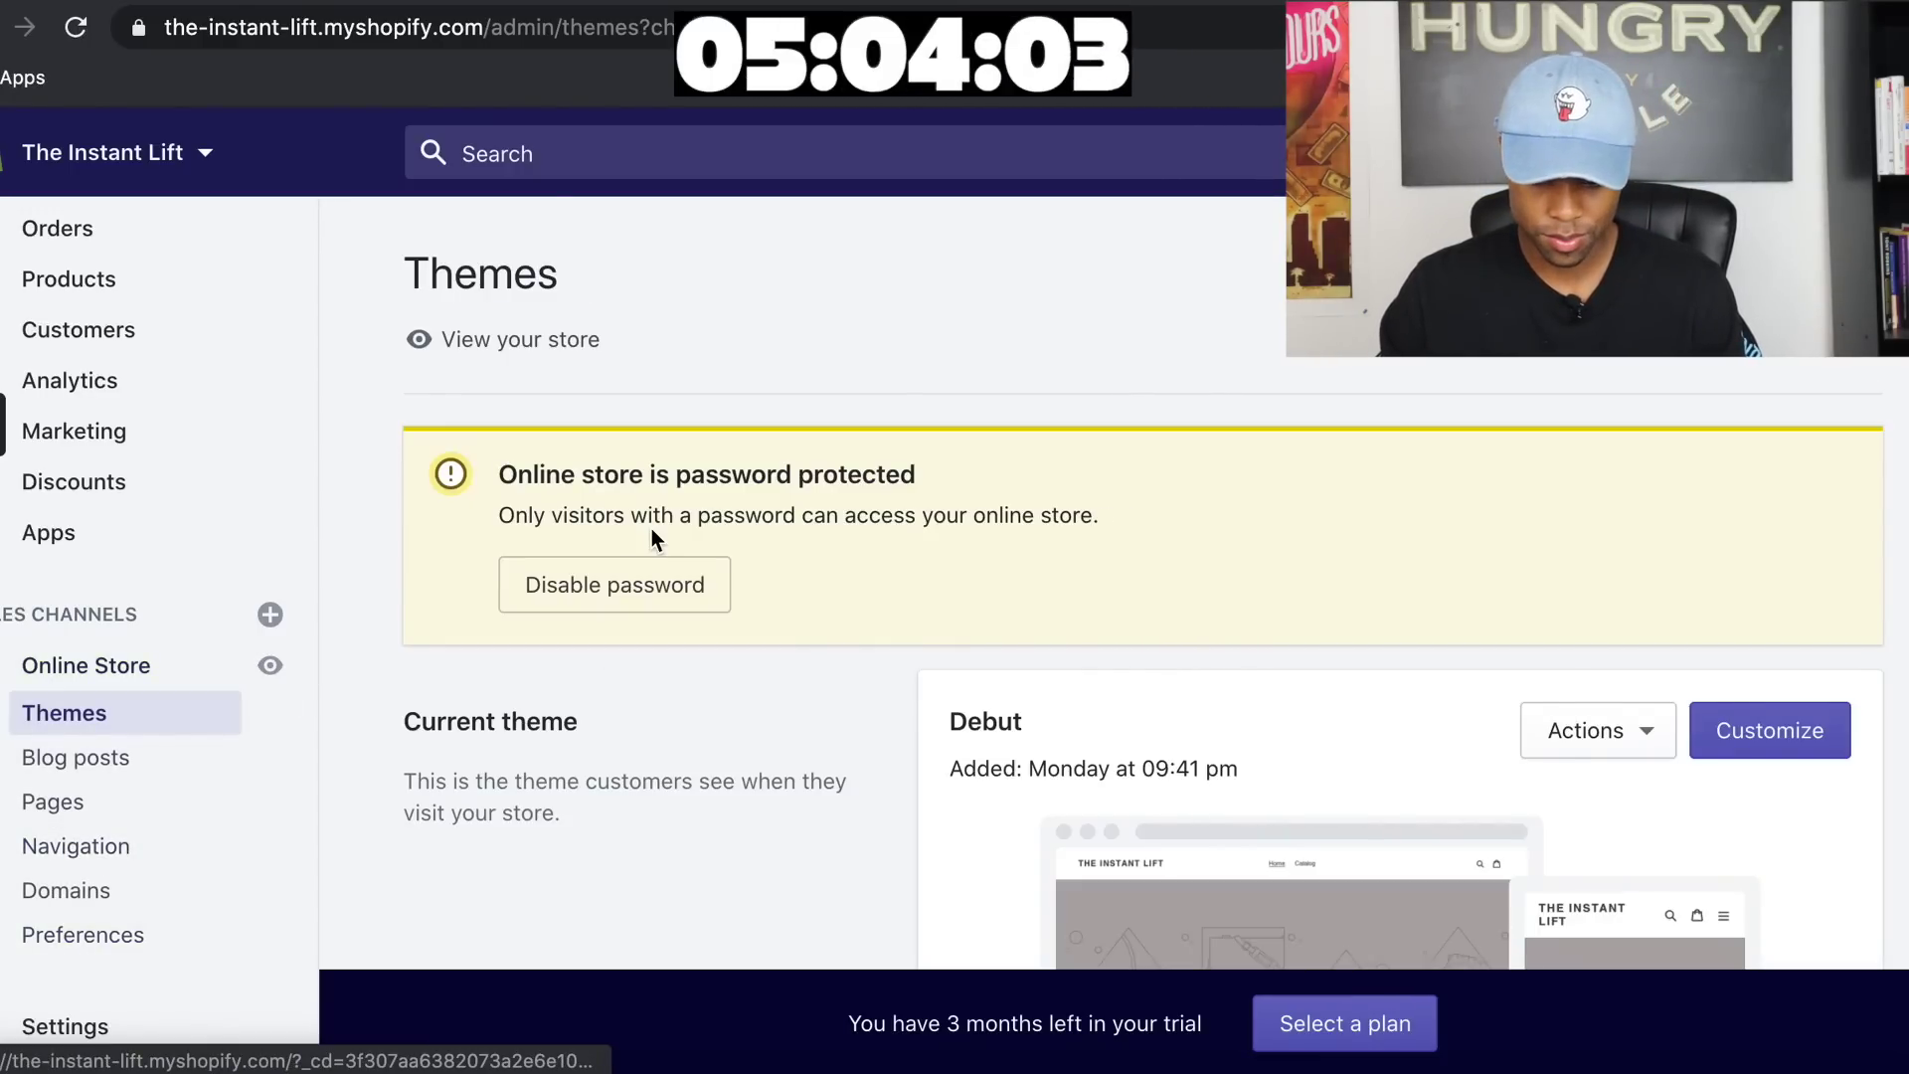
pyautogui.scroll(-5, 652, 528)
pyautogui.scroll(1, 813, 492)
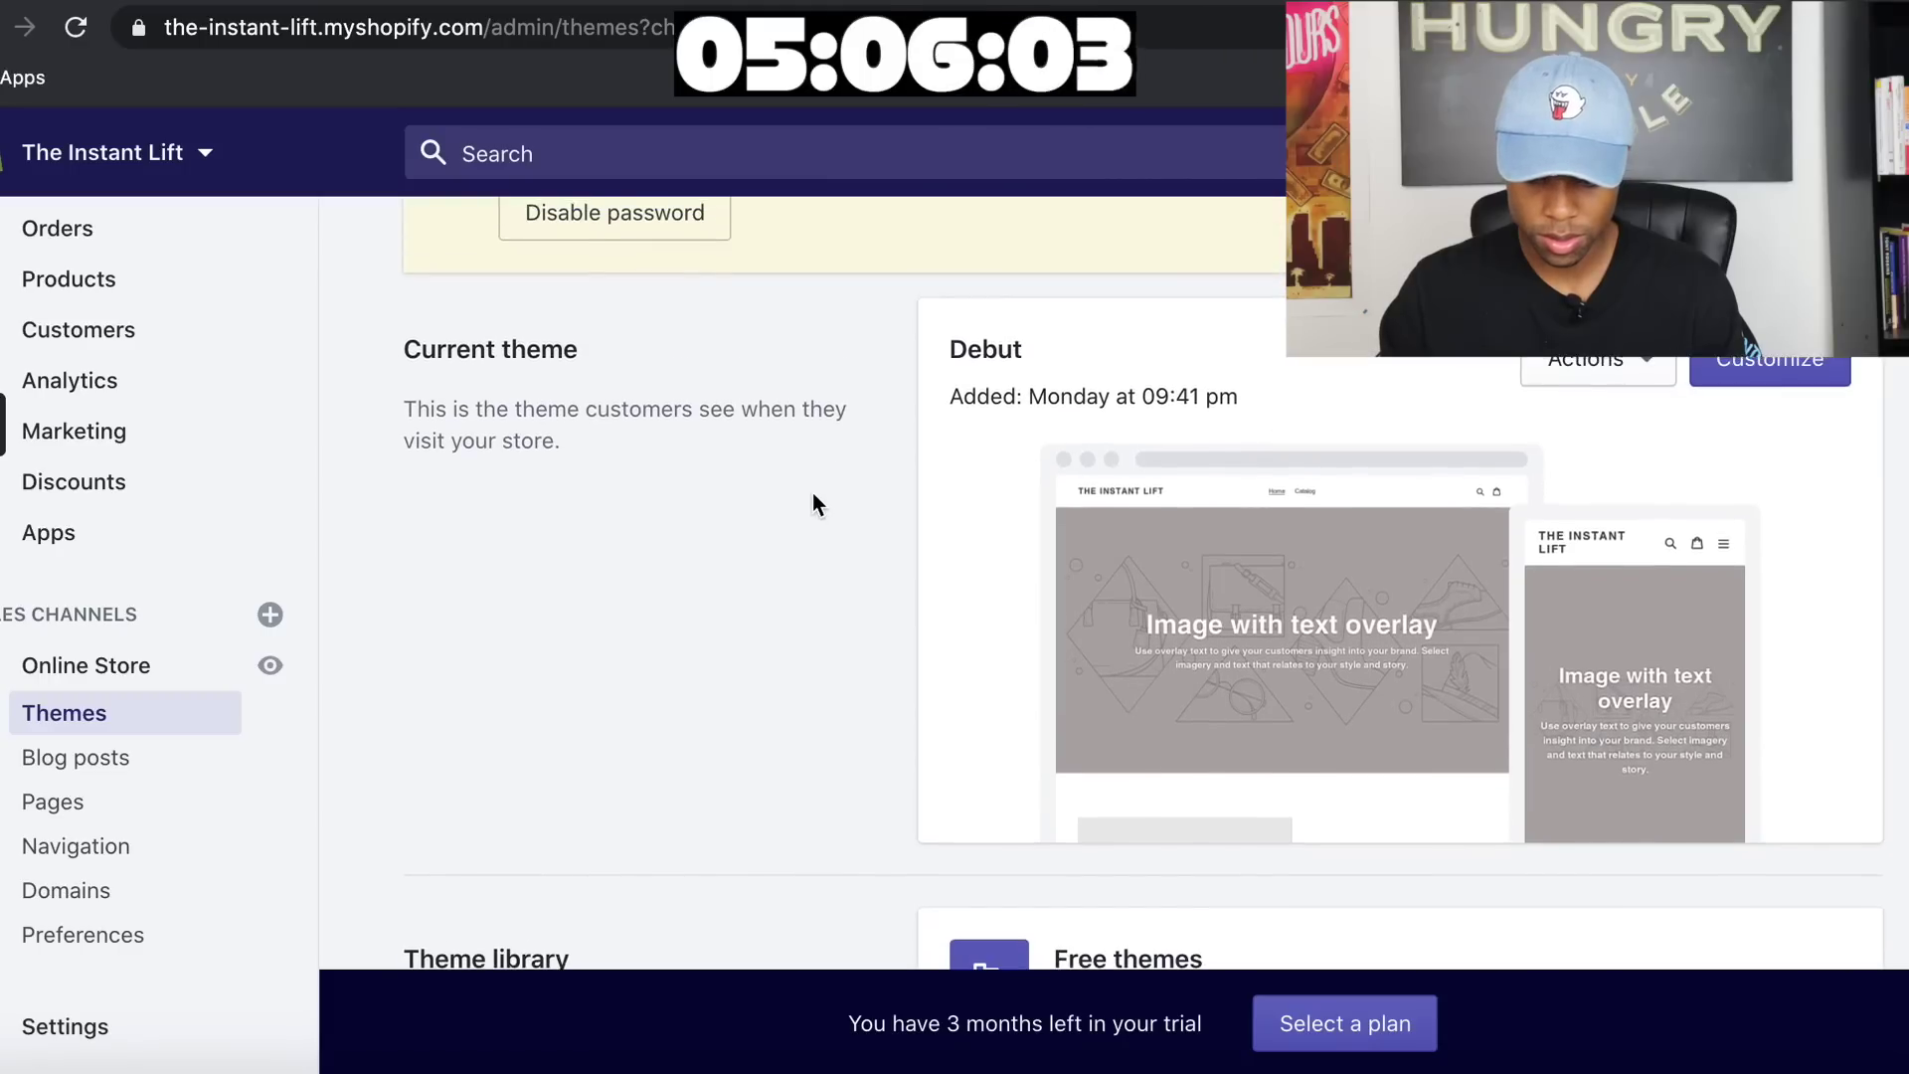
pyautogui.scroll(-5, 1027, 401)
pyautogui.click(1595, 575)
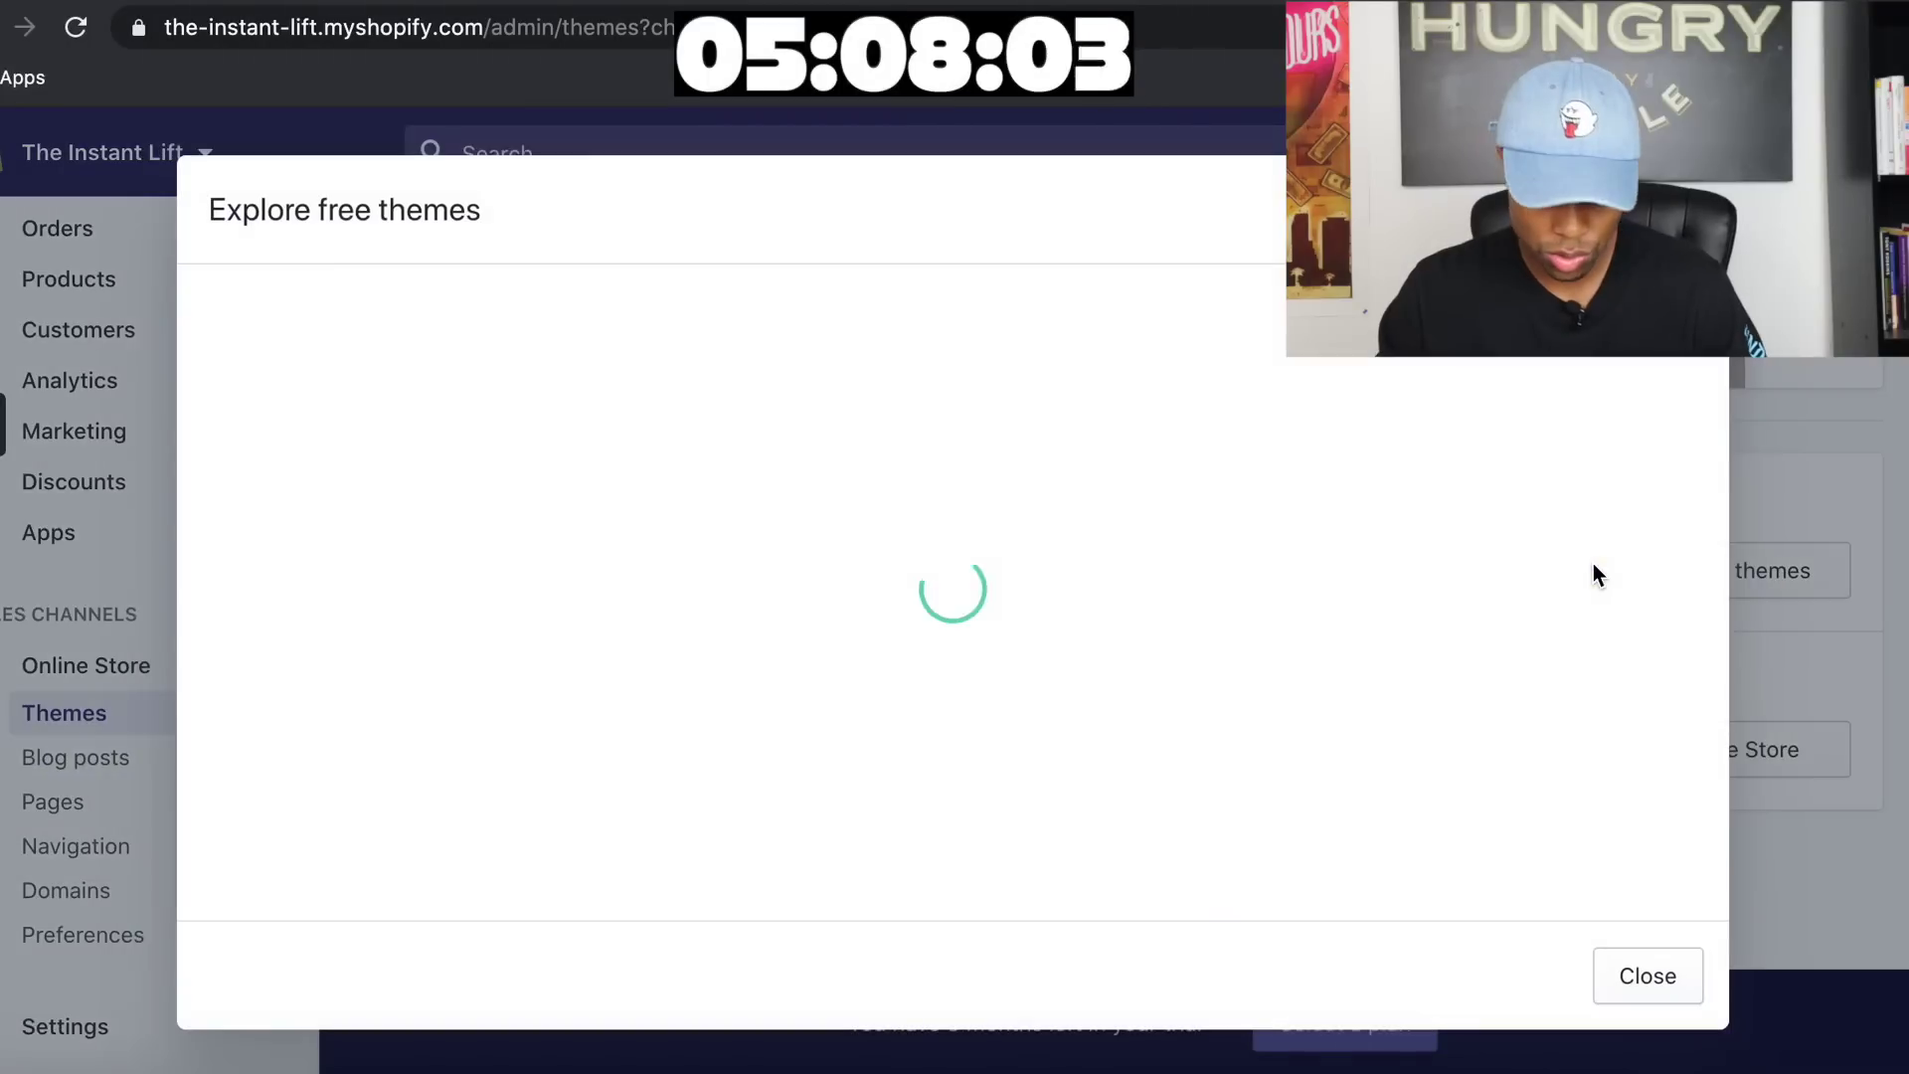
# Choose the Narrative theme with the Light style and add it to the theme library
pyautogui.scroll(-5, 1197, 568)
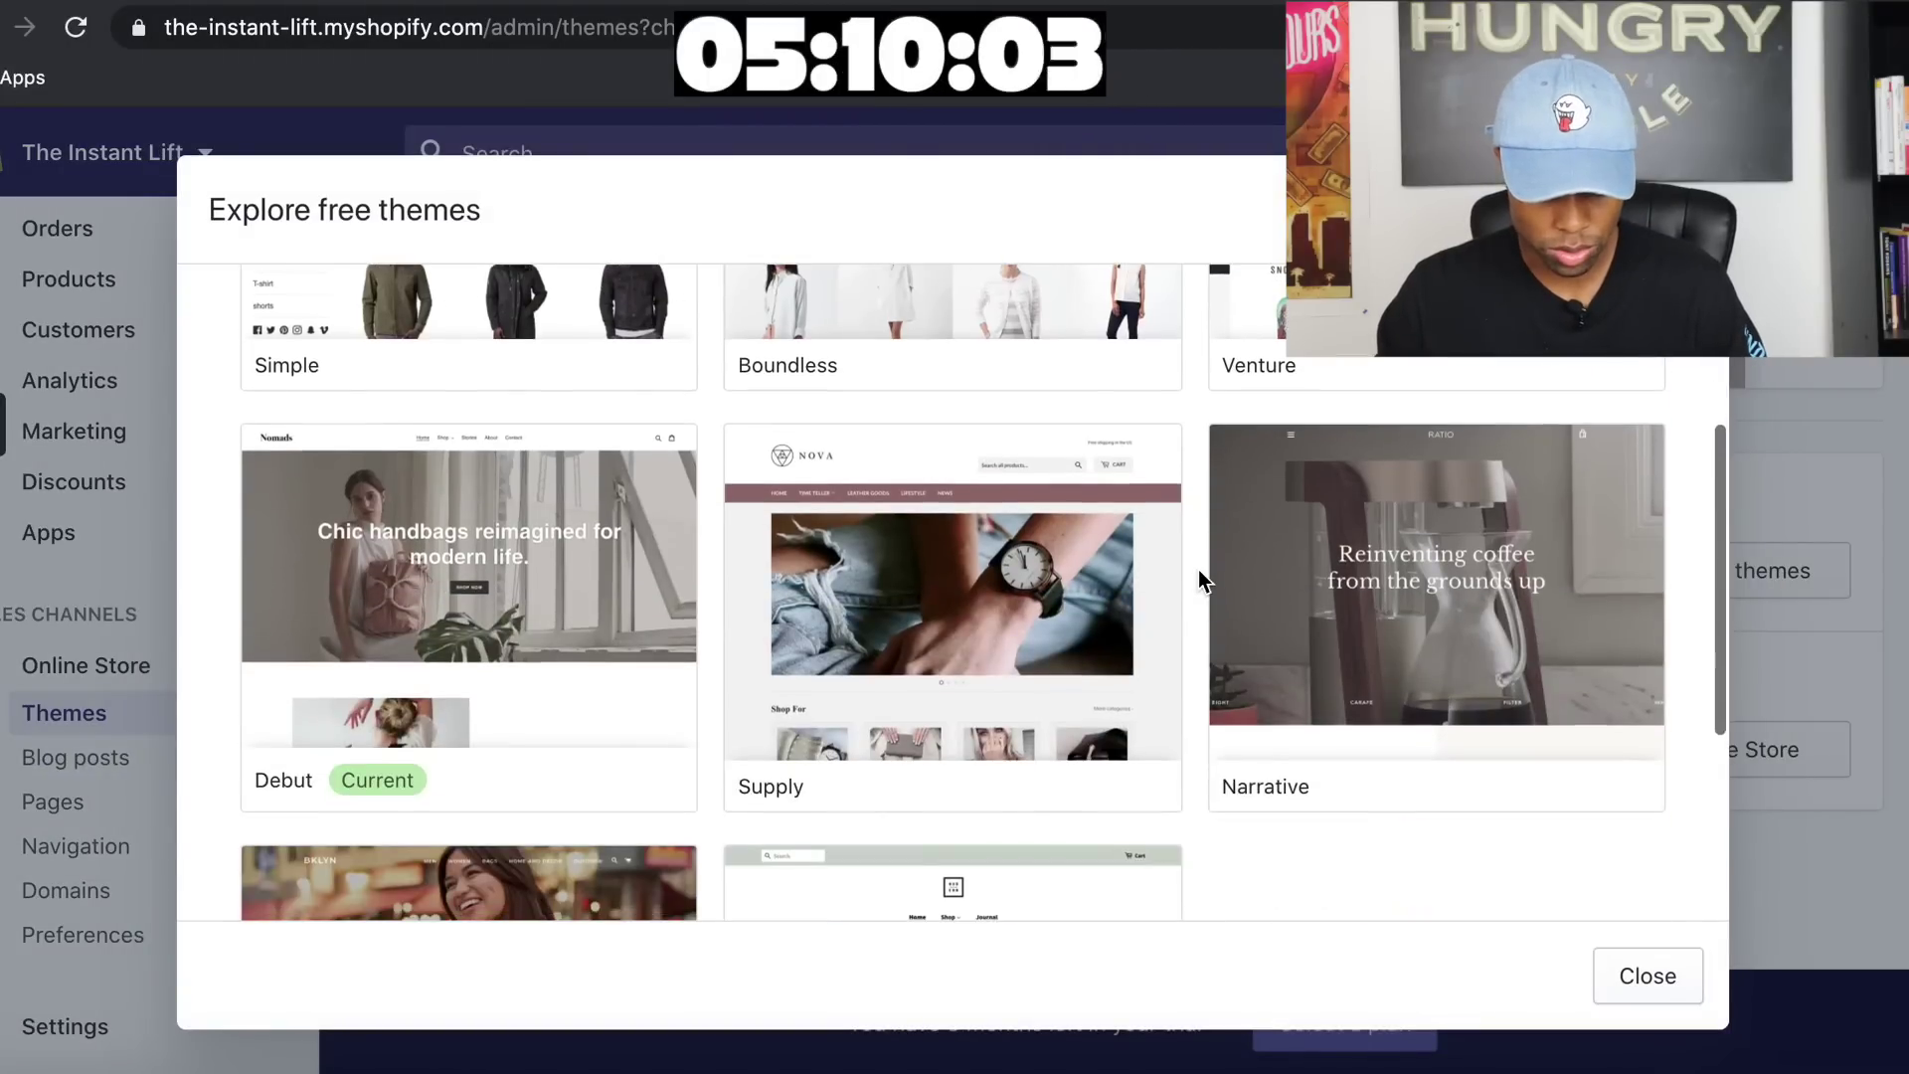
pyautogui.click(1492, 437)
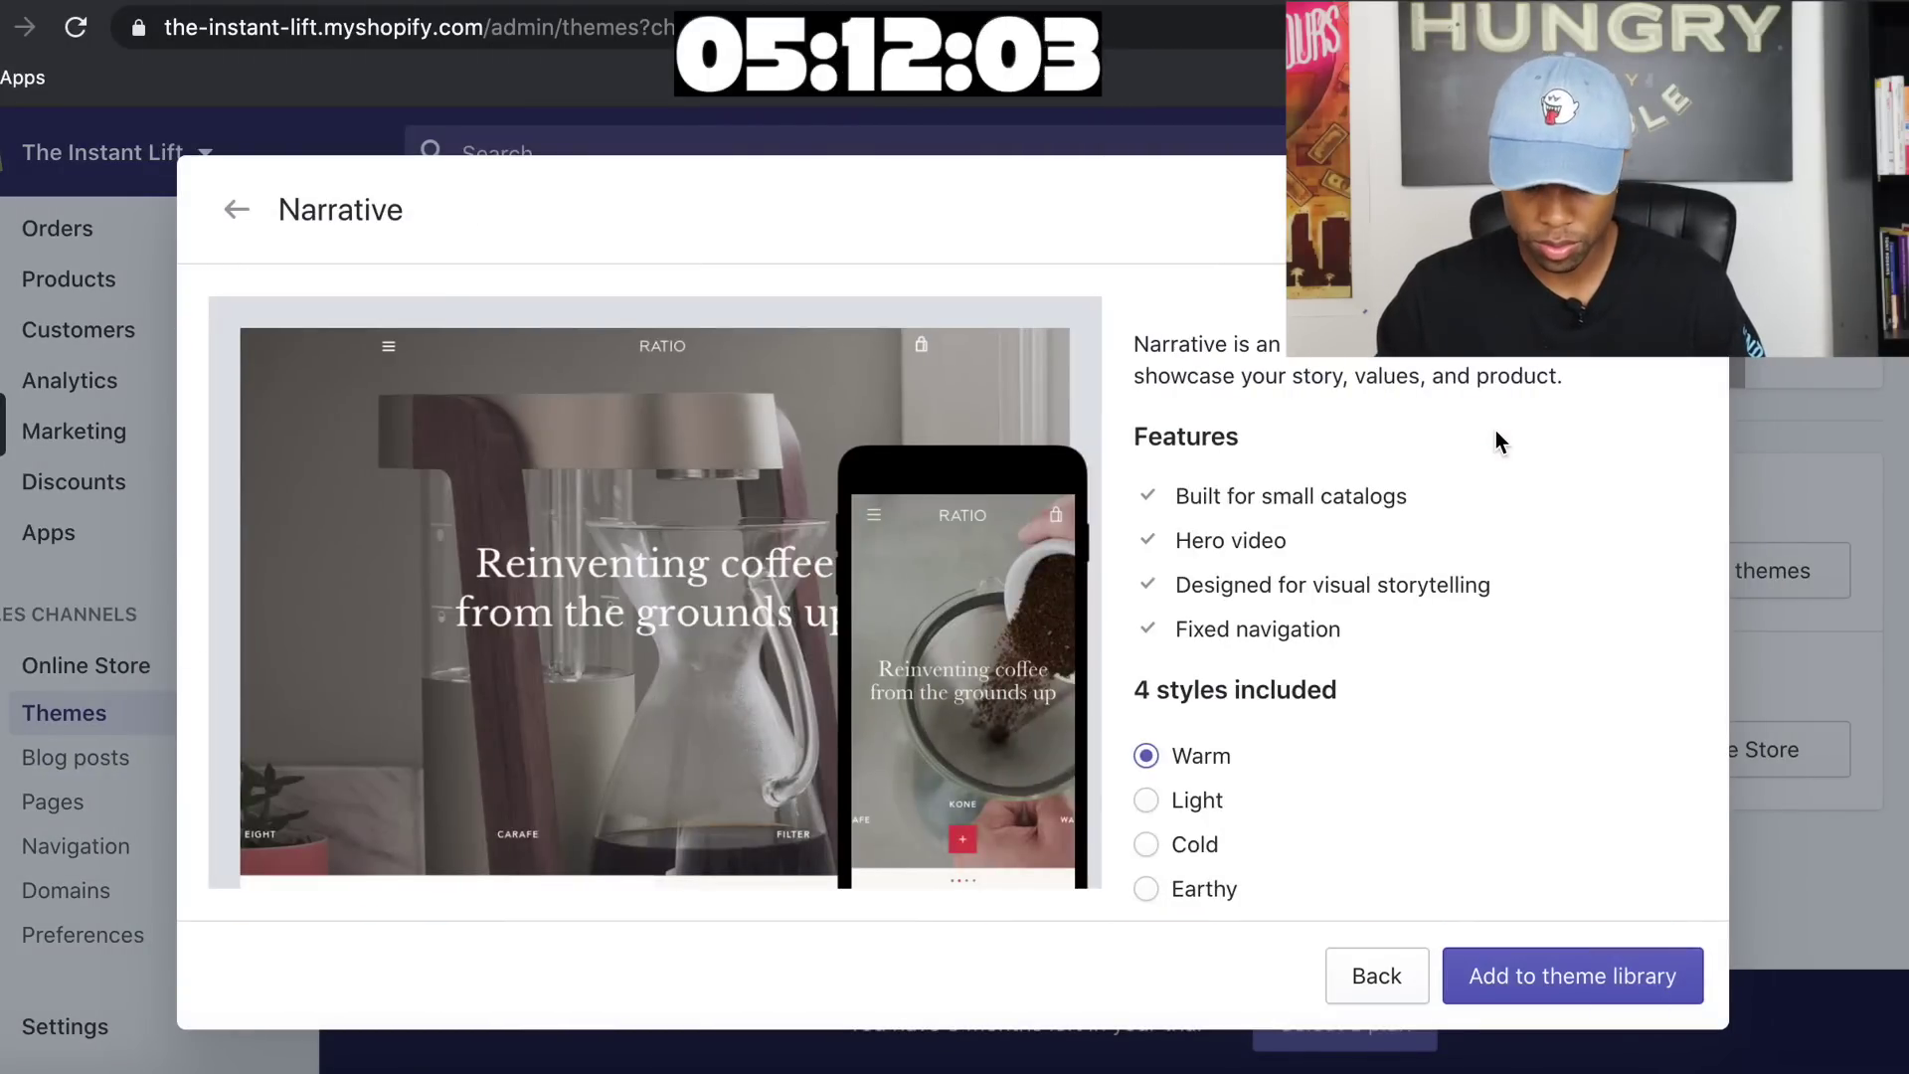
pyautogui.click(1173, 803)
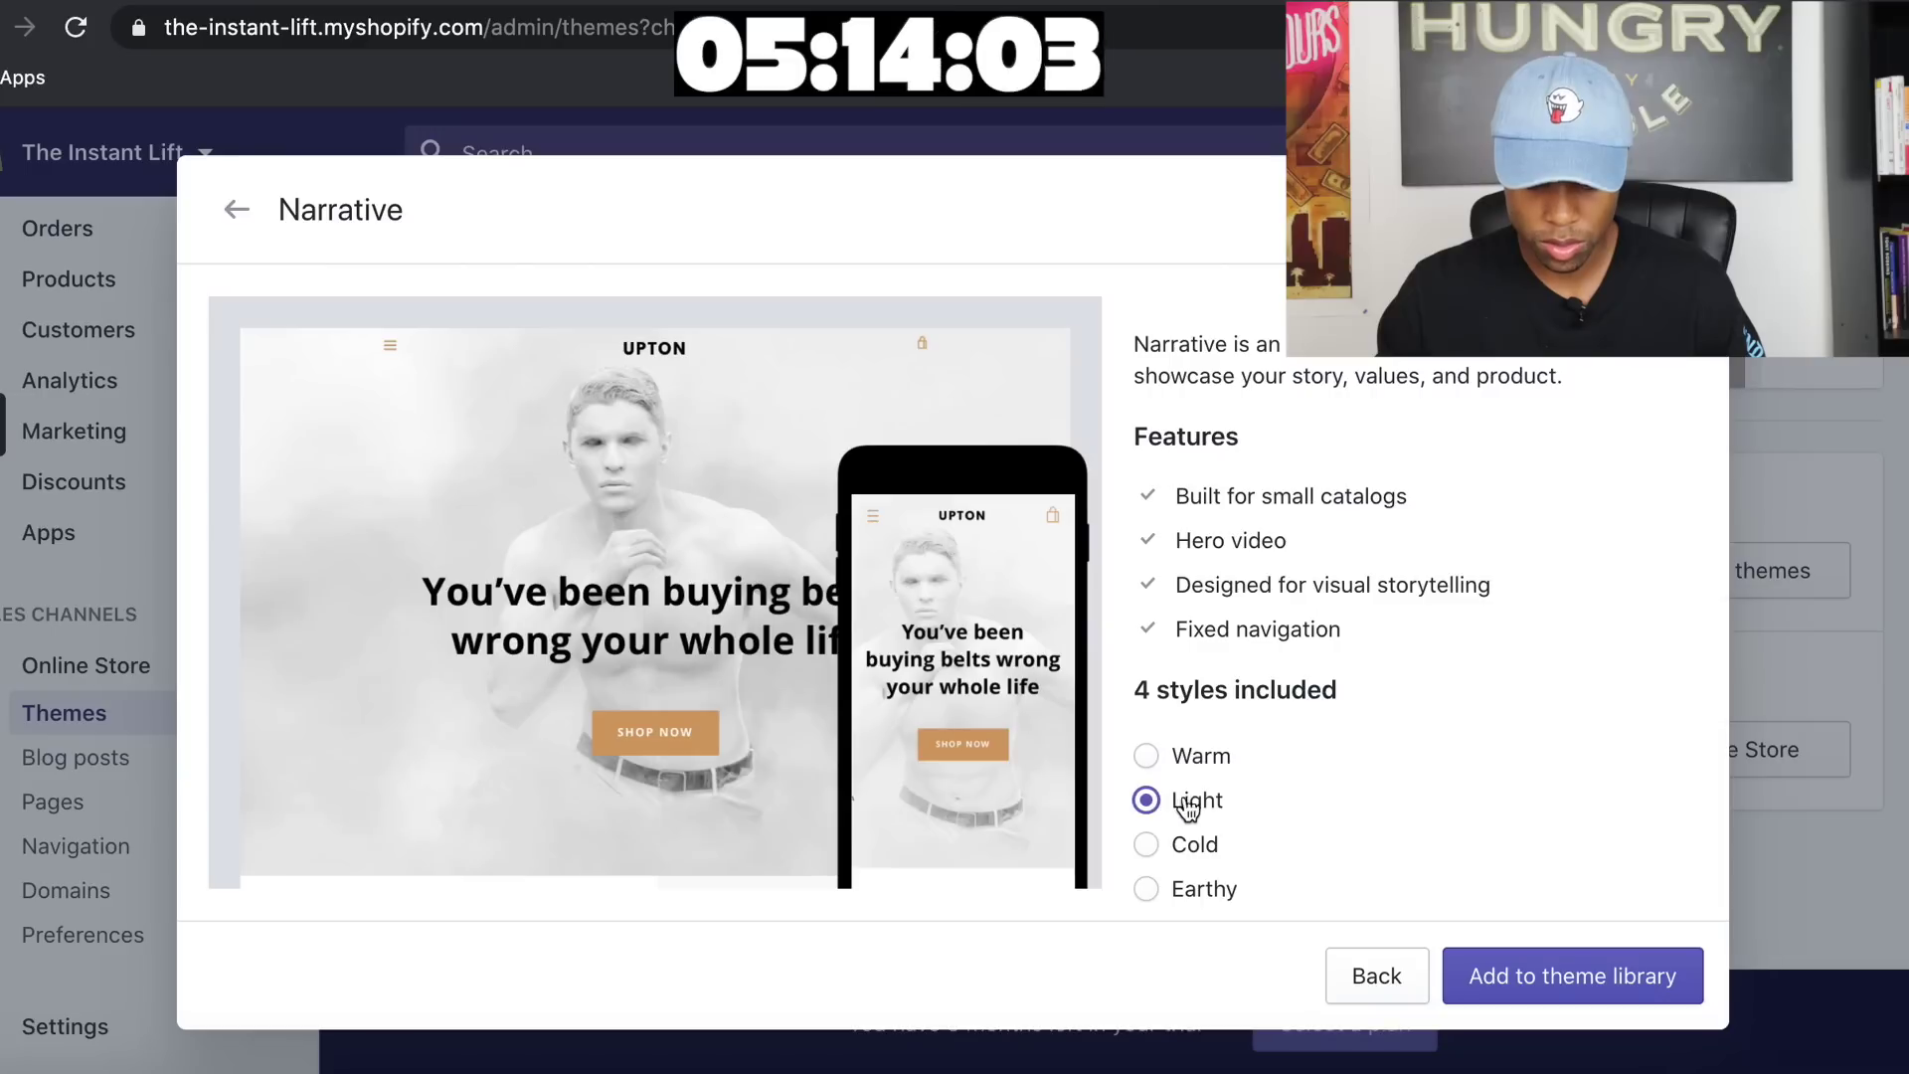
pyautogui.click(1535, 959)
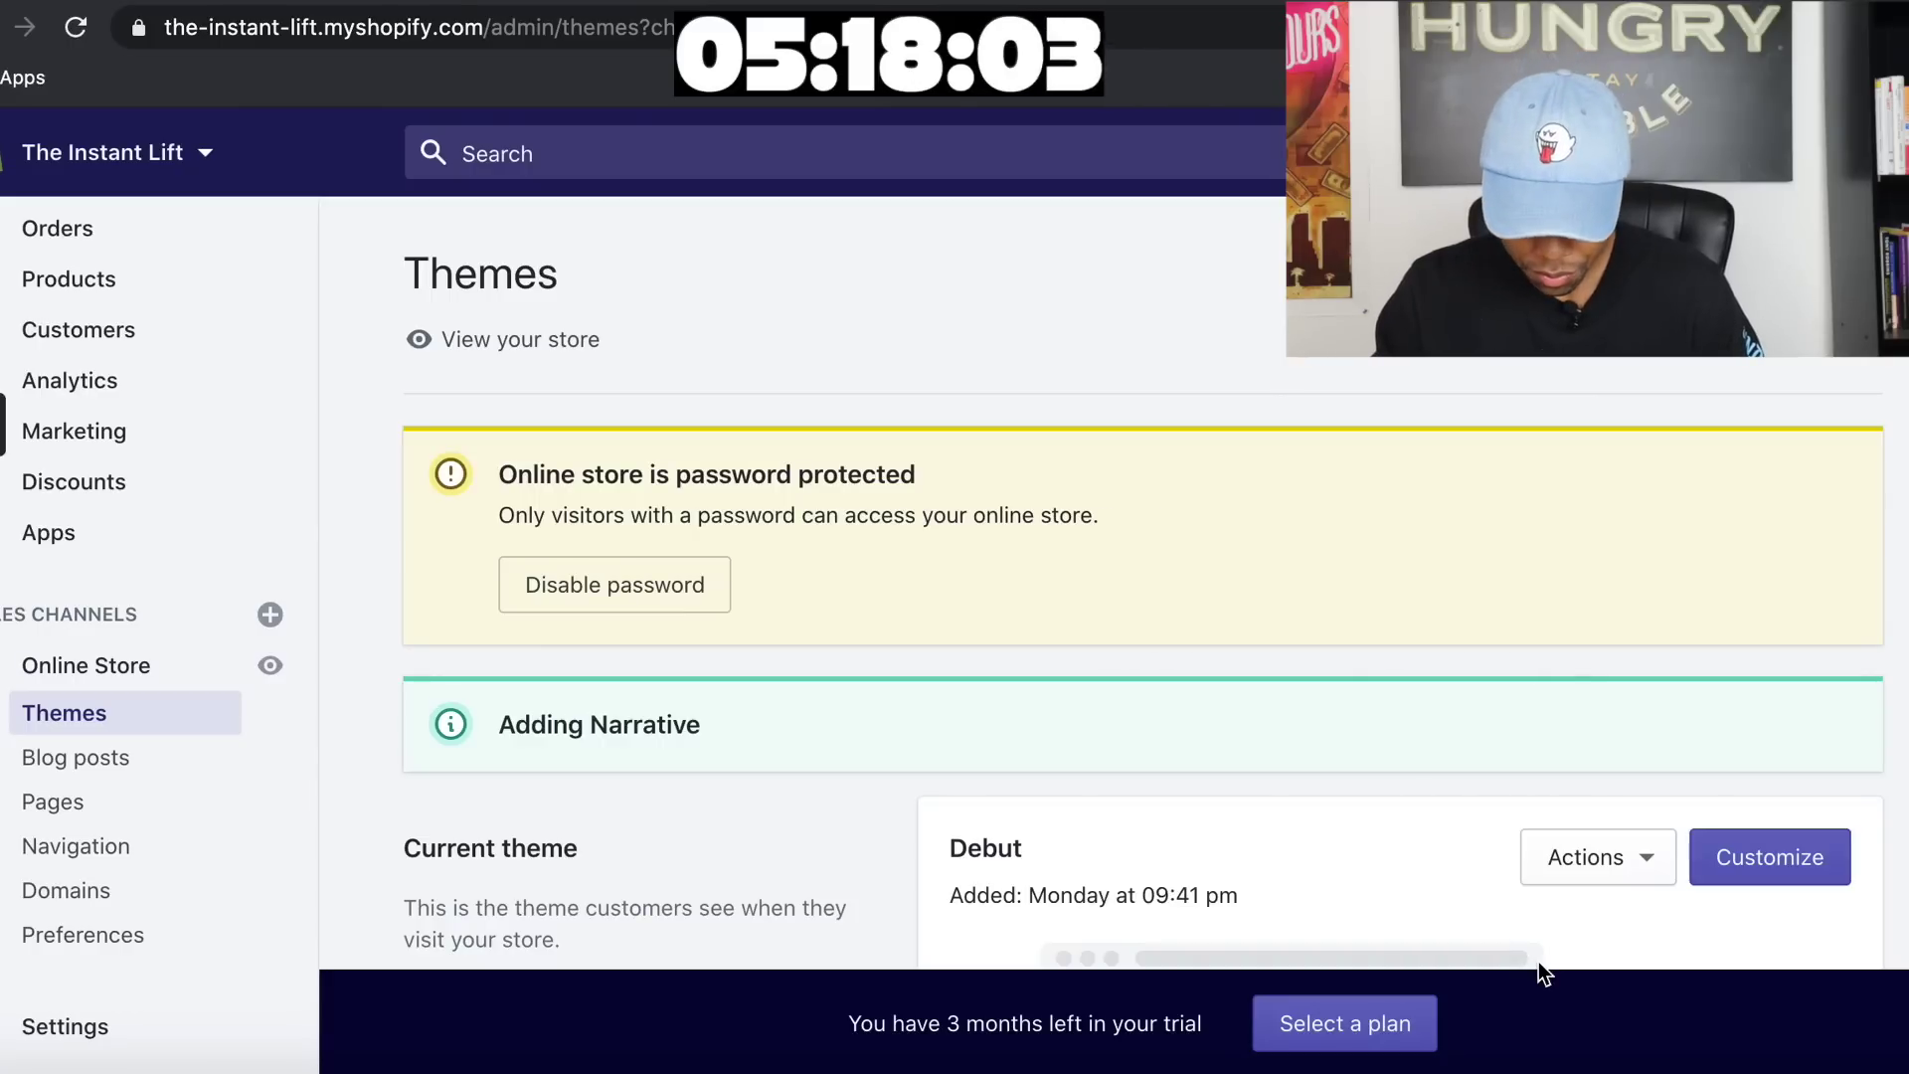
pyautogui.scroll(-10, 1570, 646)
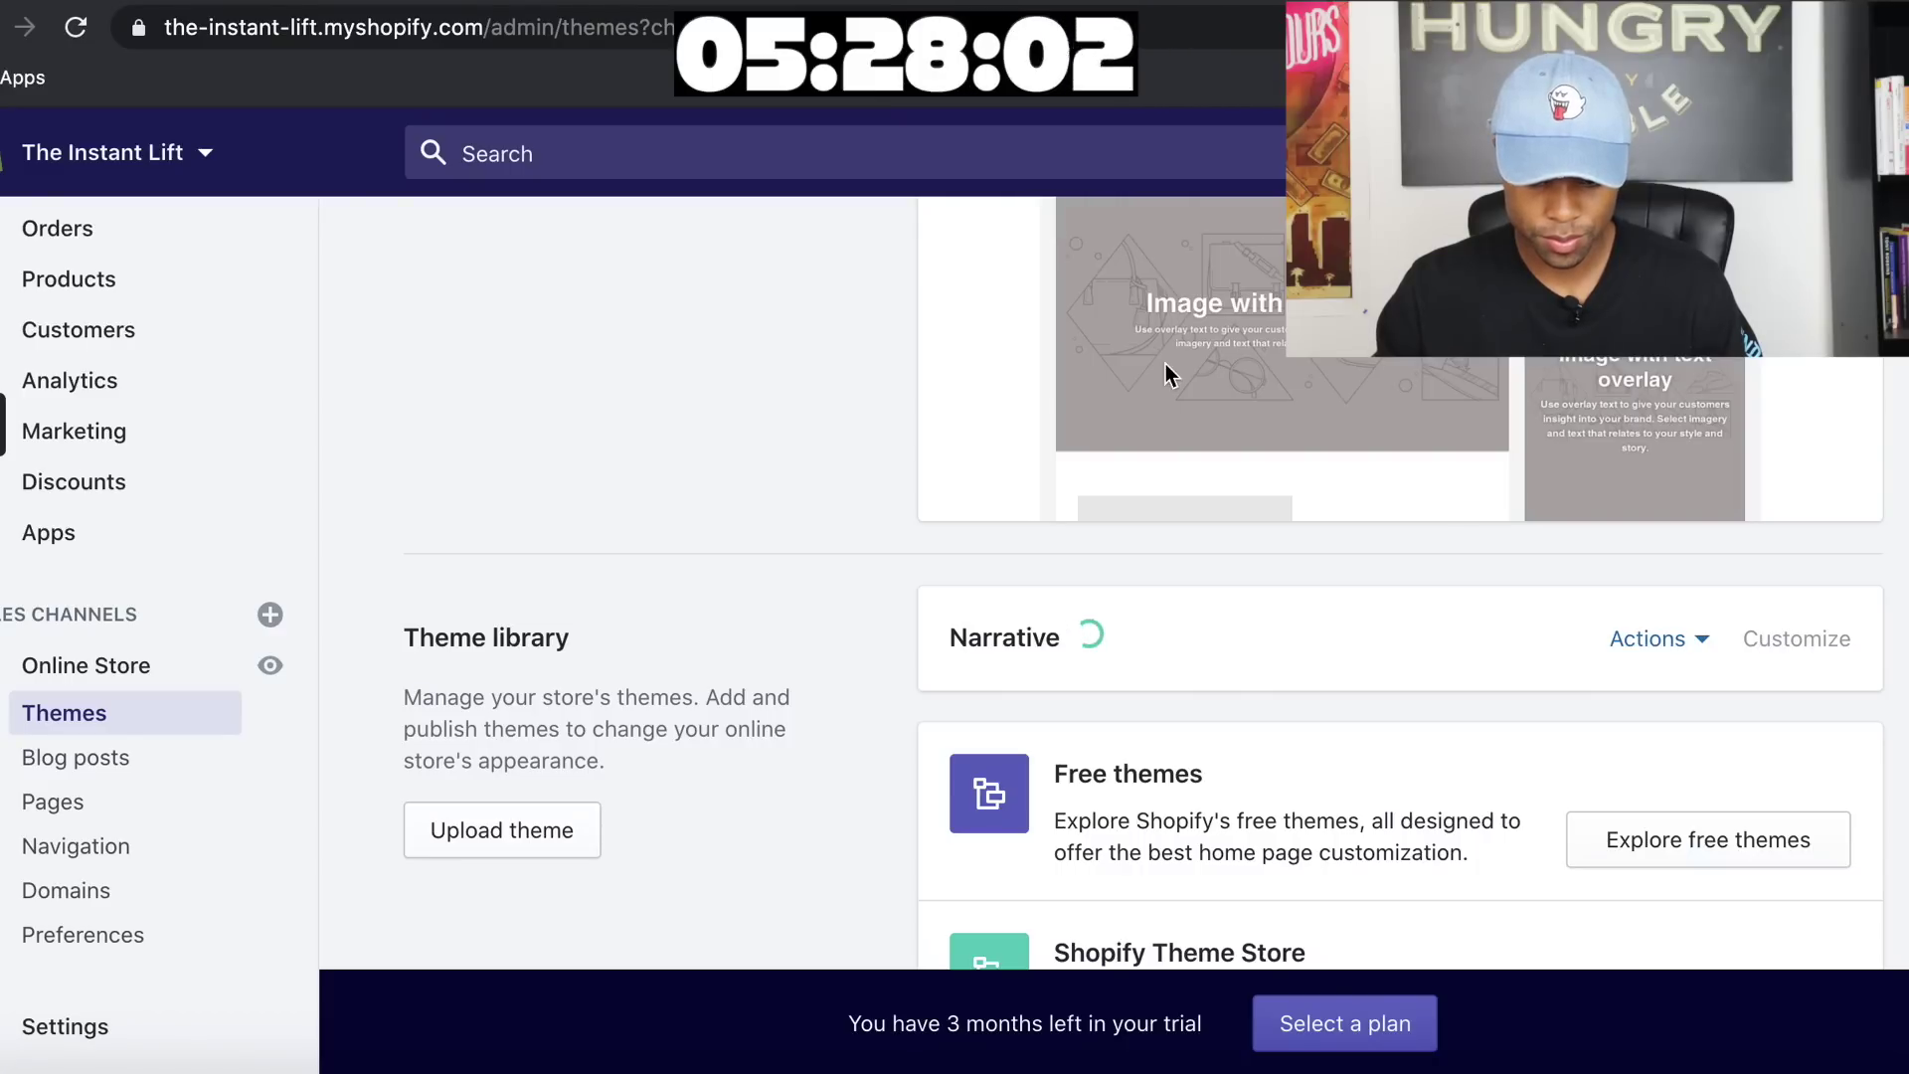
# Open The InstantLift Bra from the store's products and select its entire description text
pyautogui.click(93, 286)
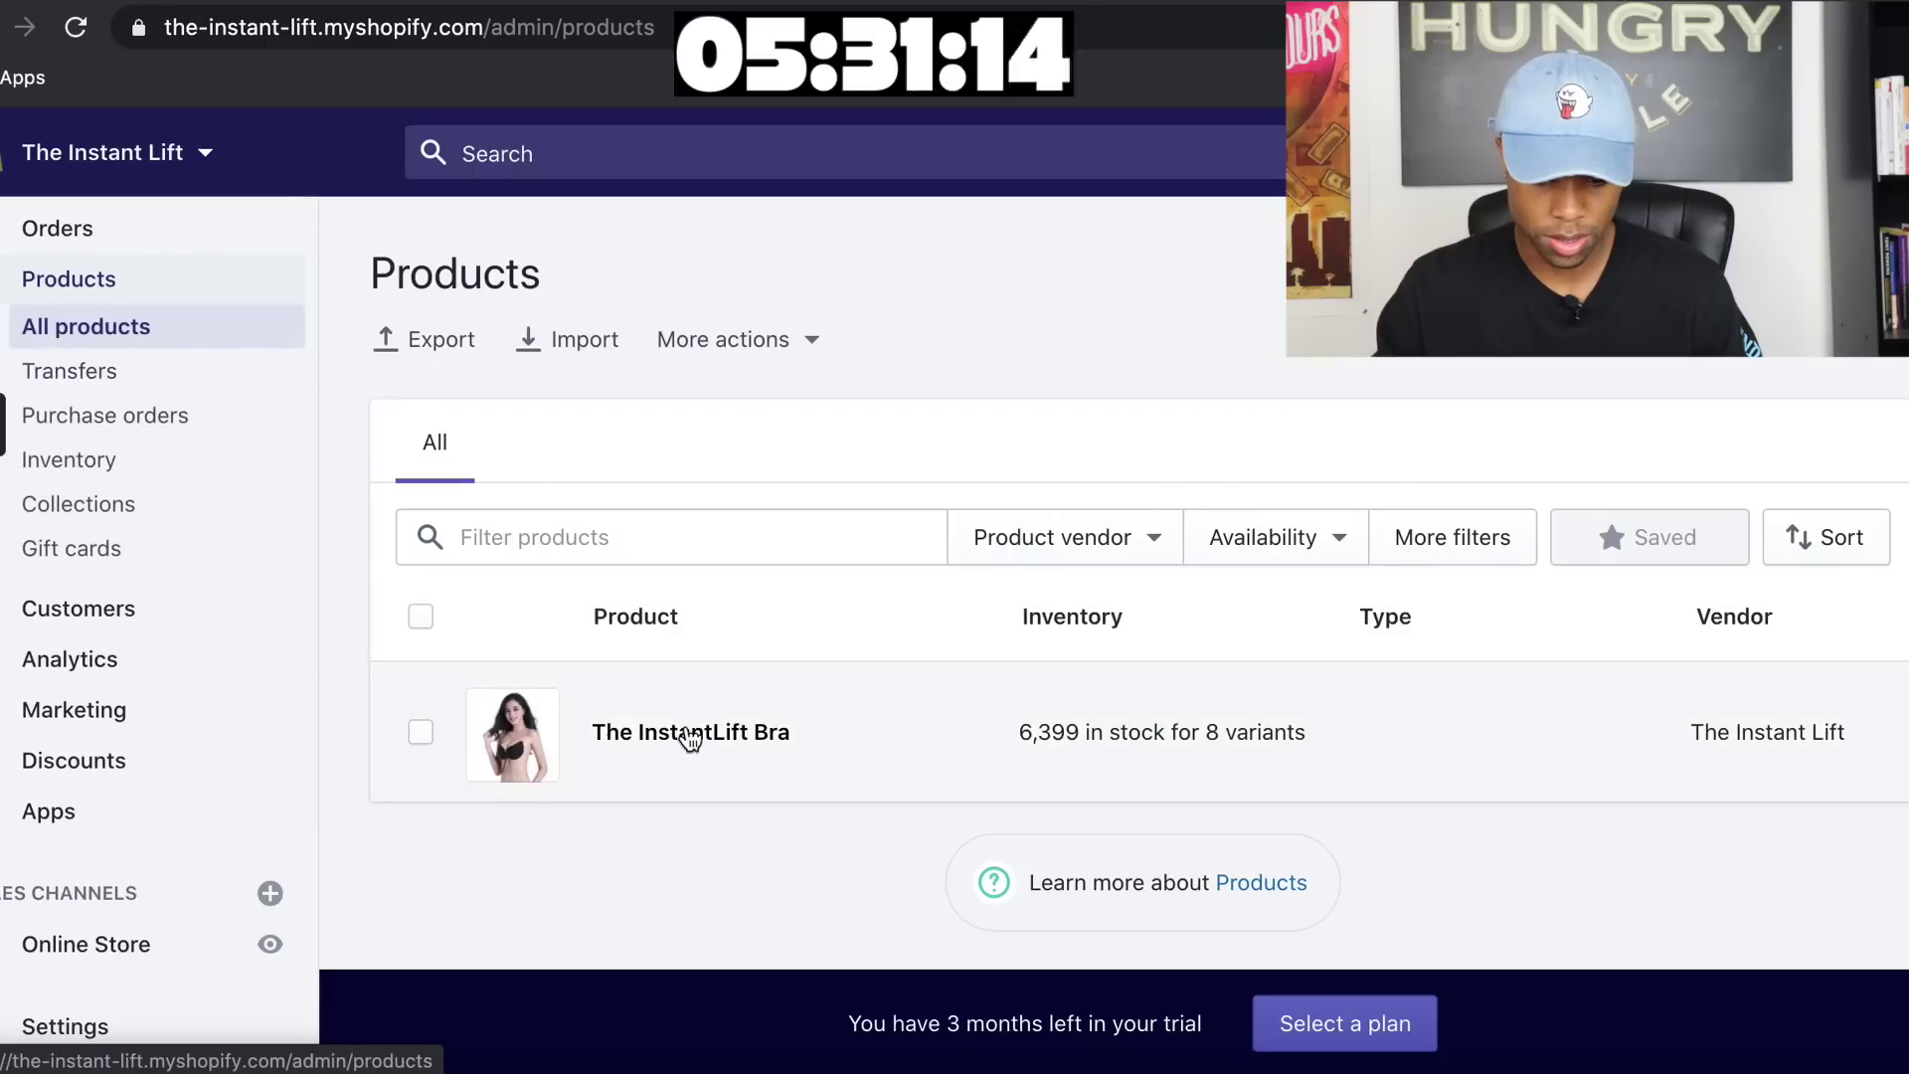
pyautogui.click(690, 735)
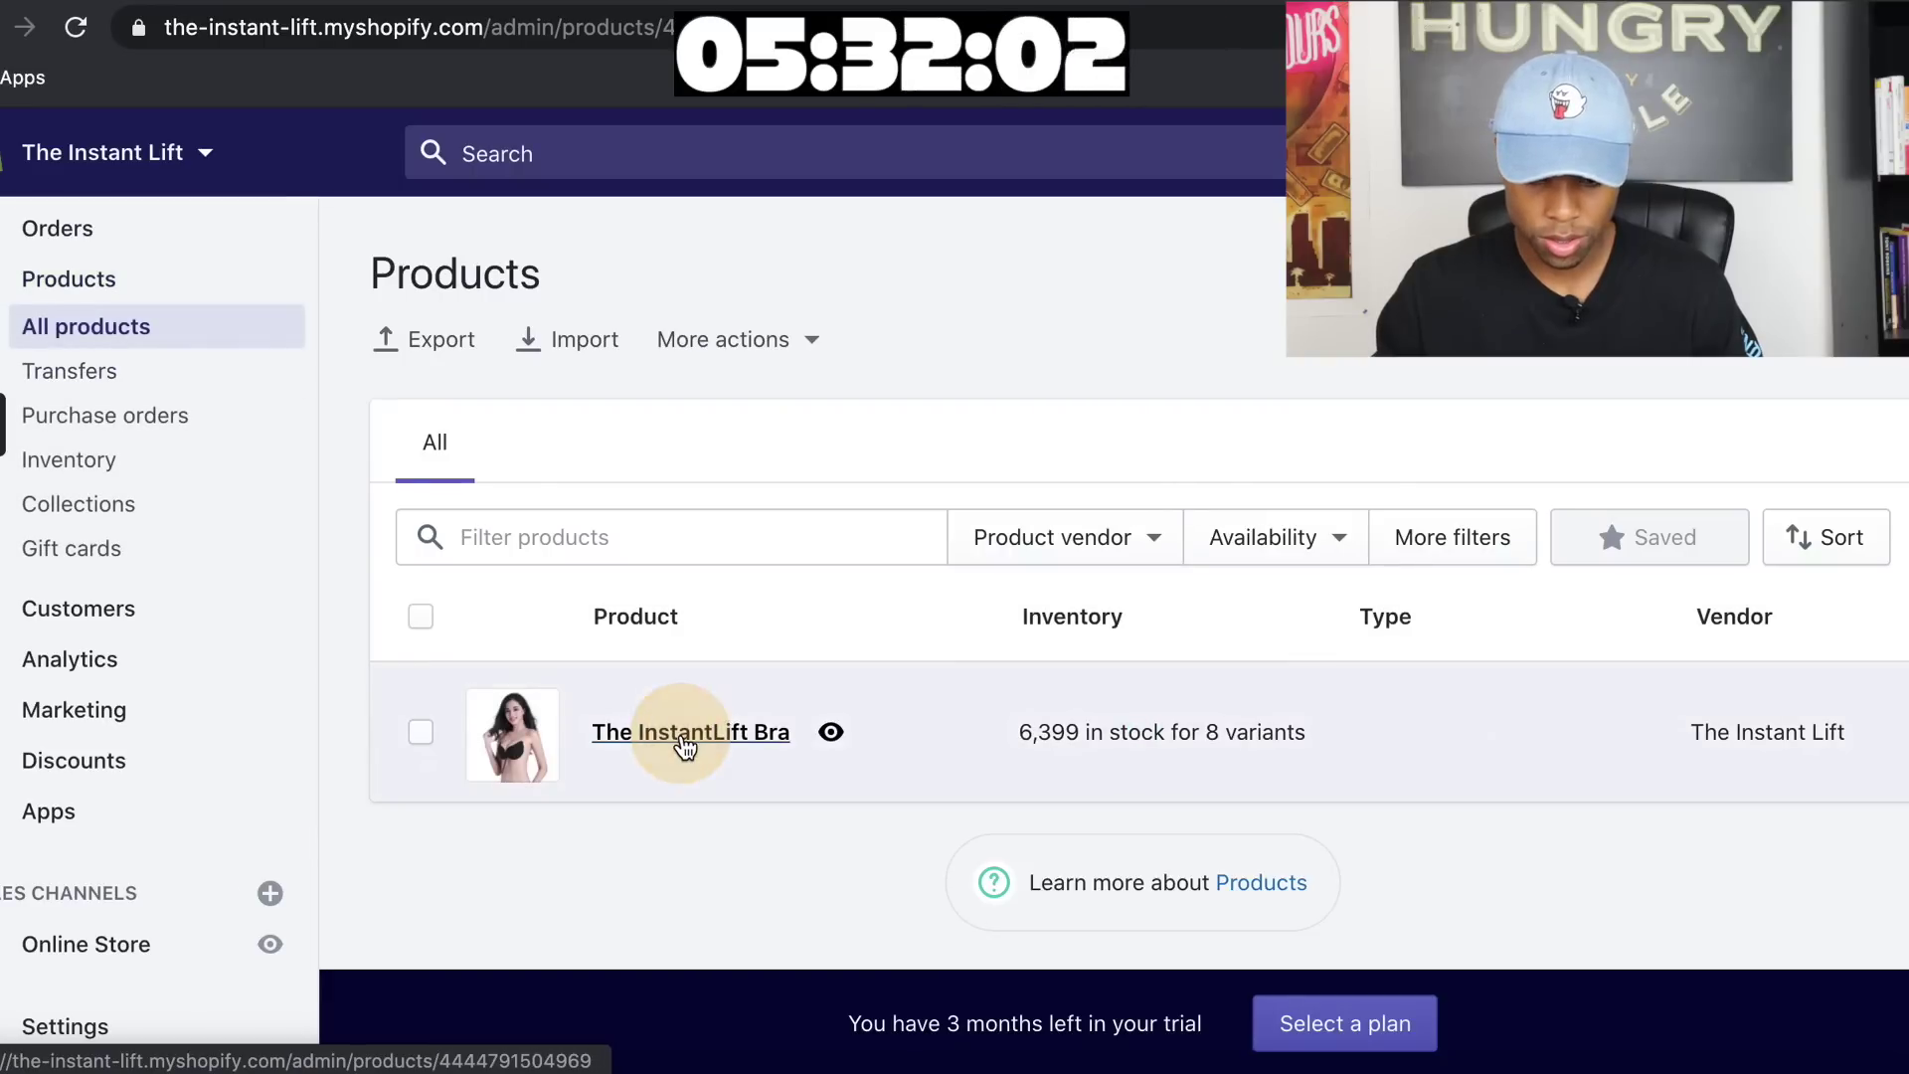
pyautogui.scroll(-3, 994, 677)
pyautogui.moveTo(1079, 680); pyautogui.dragTo(438, 641)
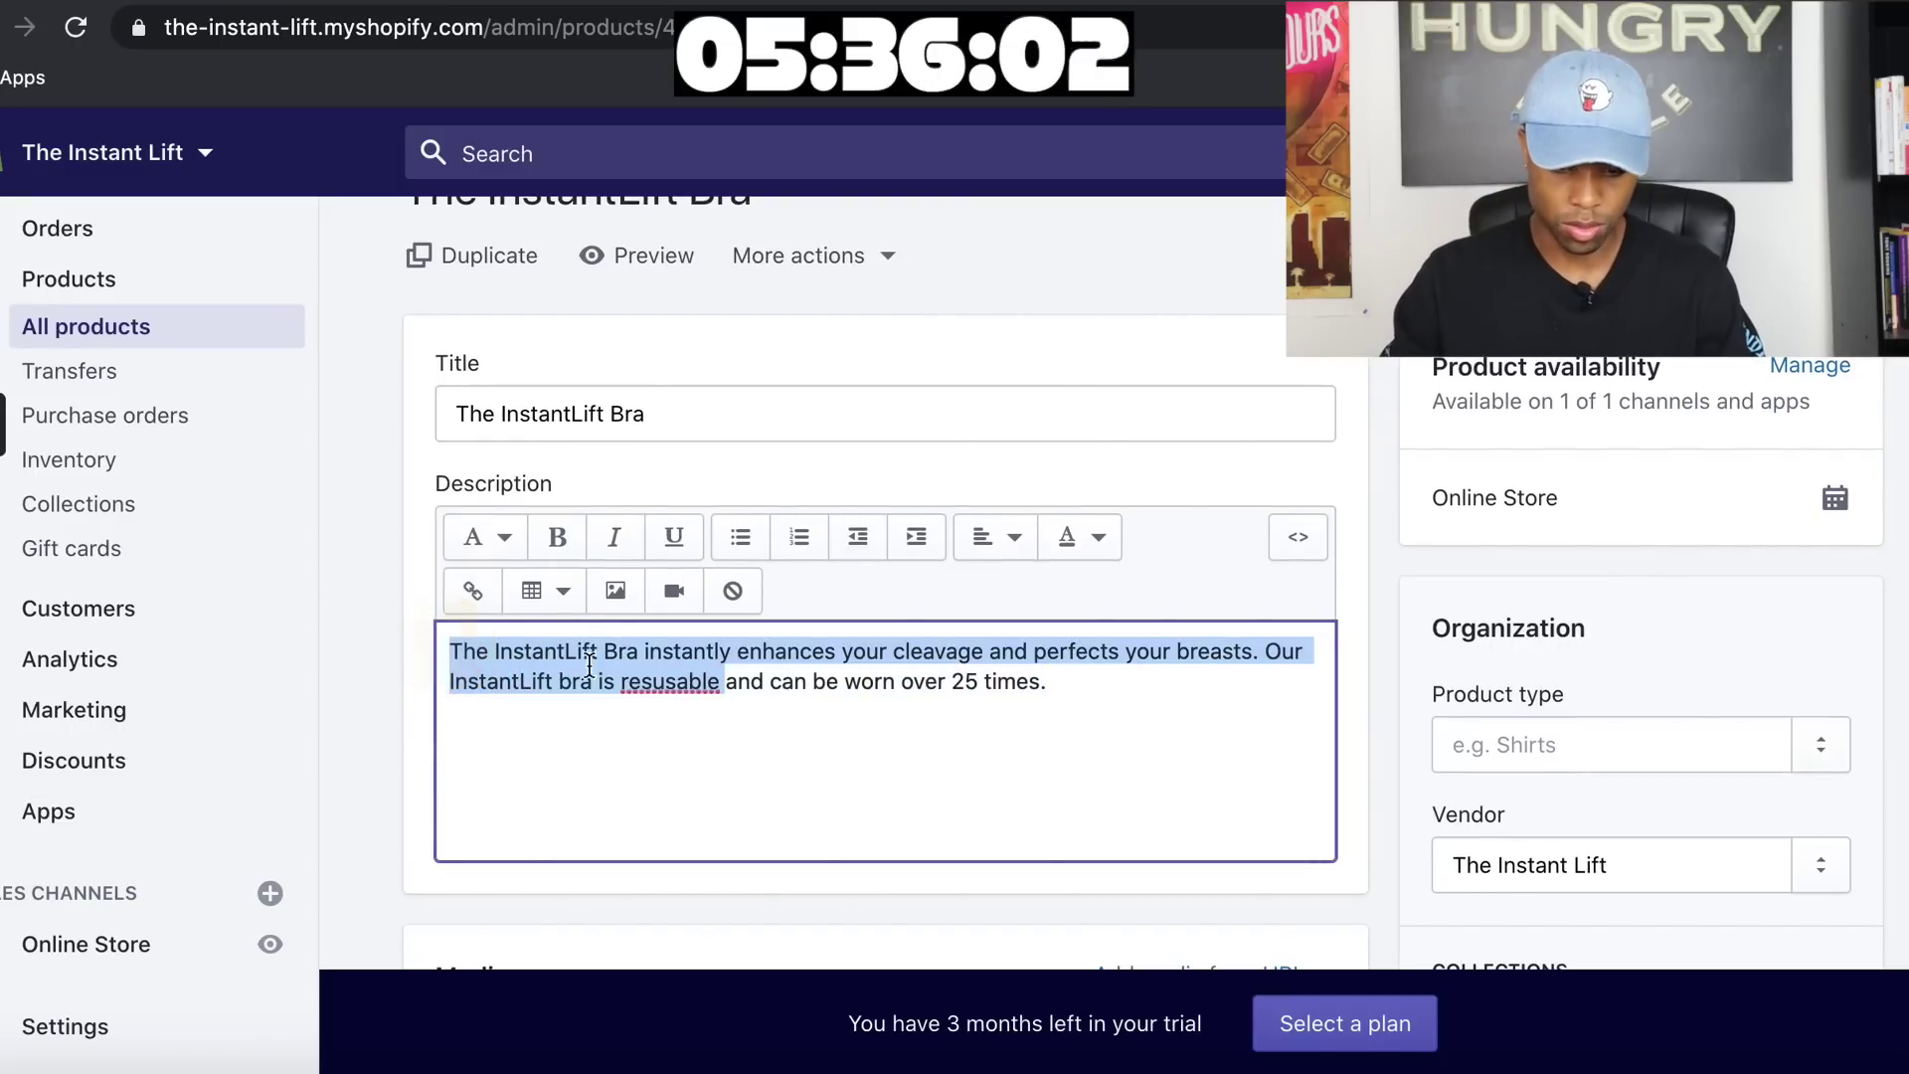
pyautogui.click(1044, 681)
pyautogui.keyDown('shift'); pyautogui.click(456, 645); pyautogui.keyUp('shift')
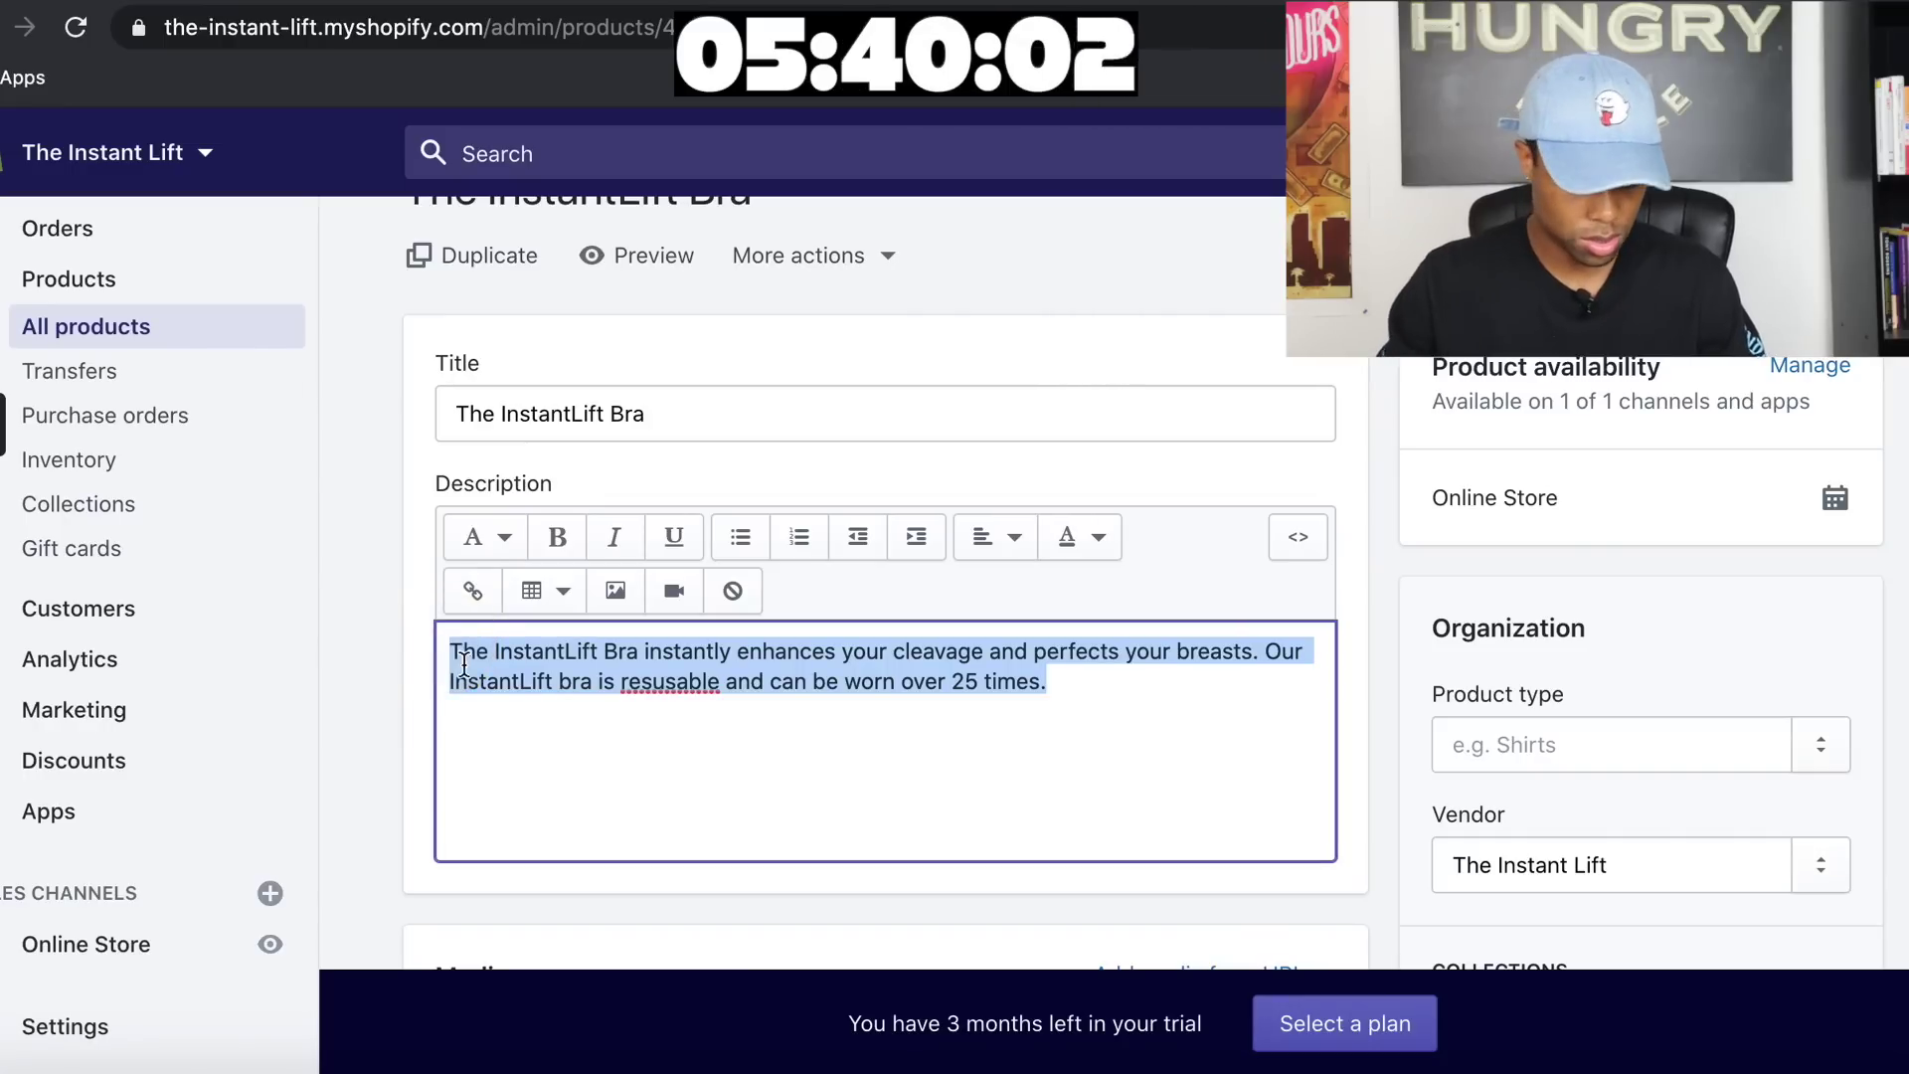
# Return to the store's themes, open the Narrative theme for customization and look over its home page
pyautogui.click(140, 956)
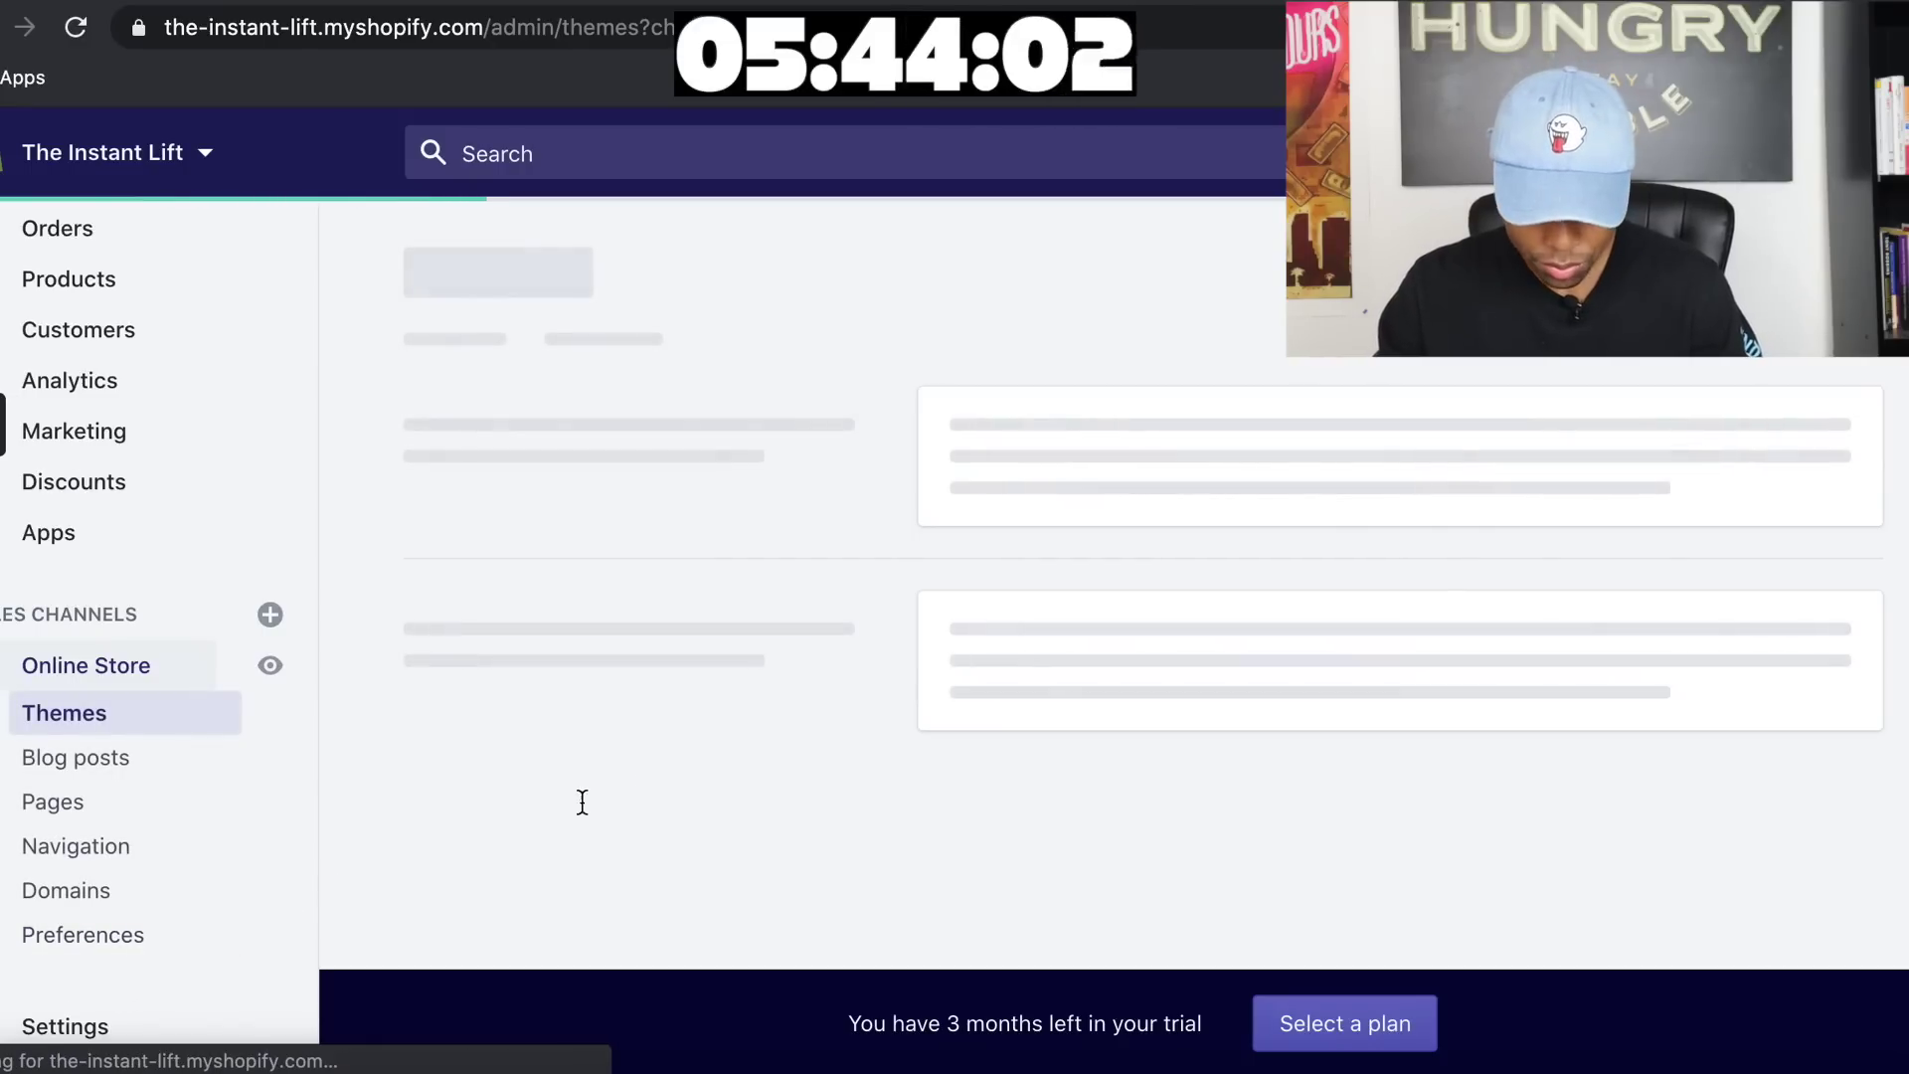
pyautogui.scroll(-8, 1023, 666)
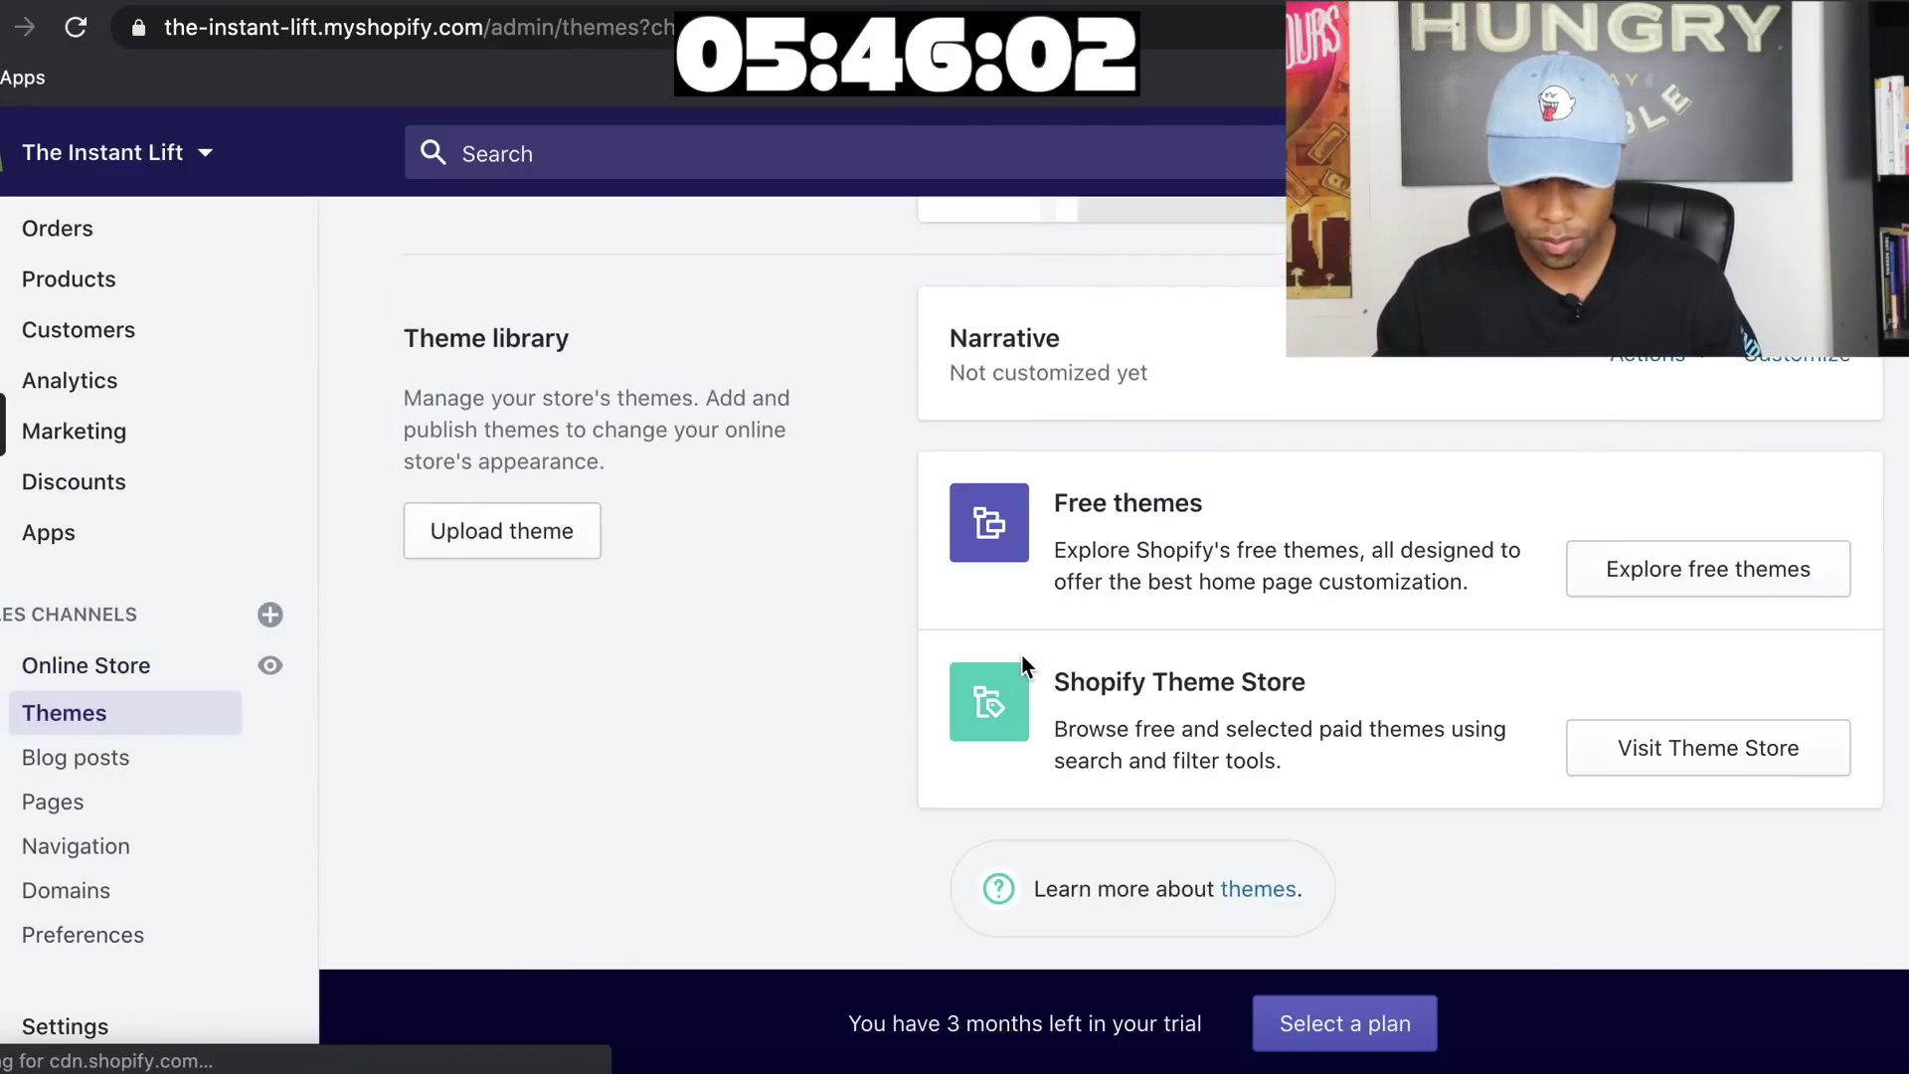
pyautogui.click(1762, 476)
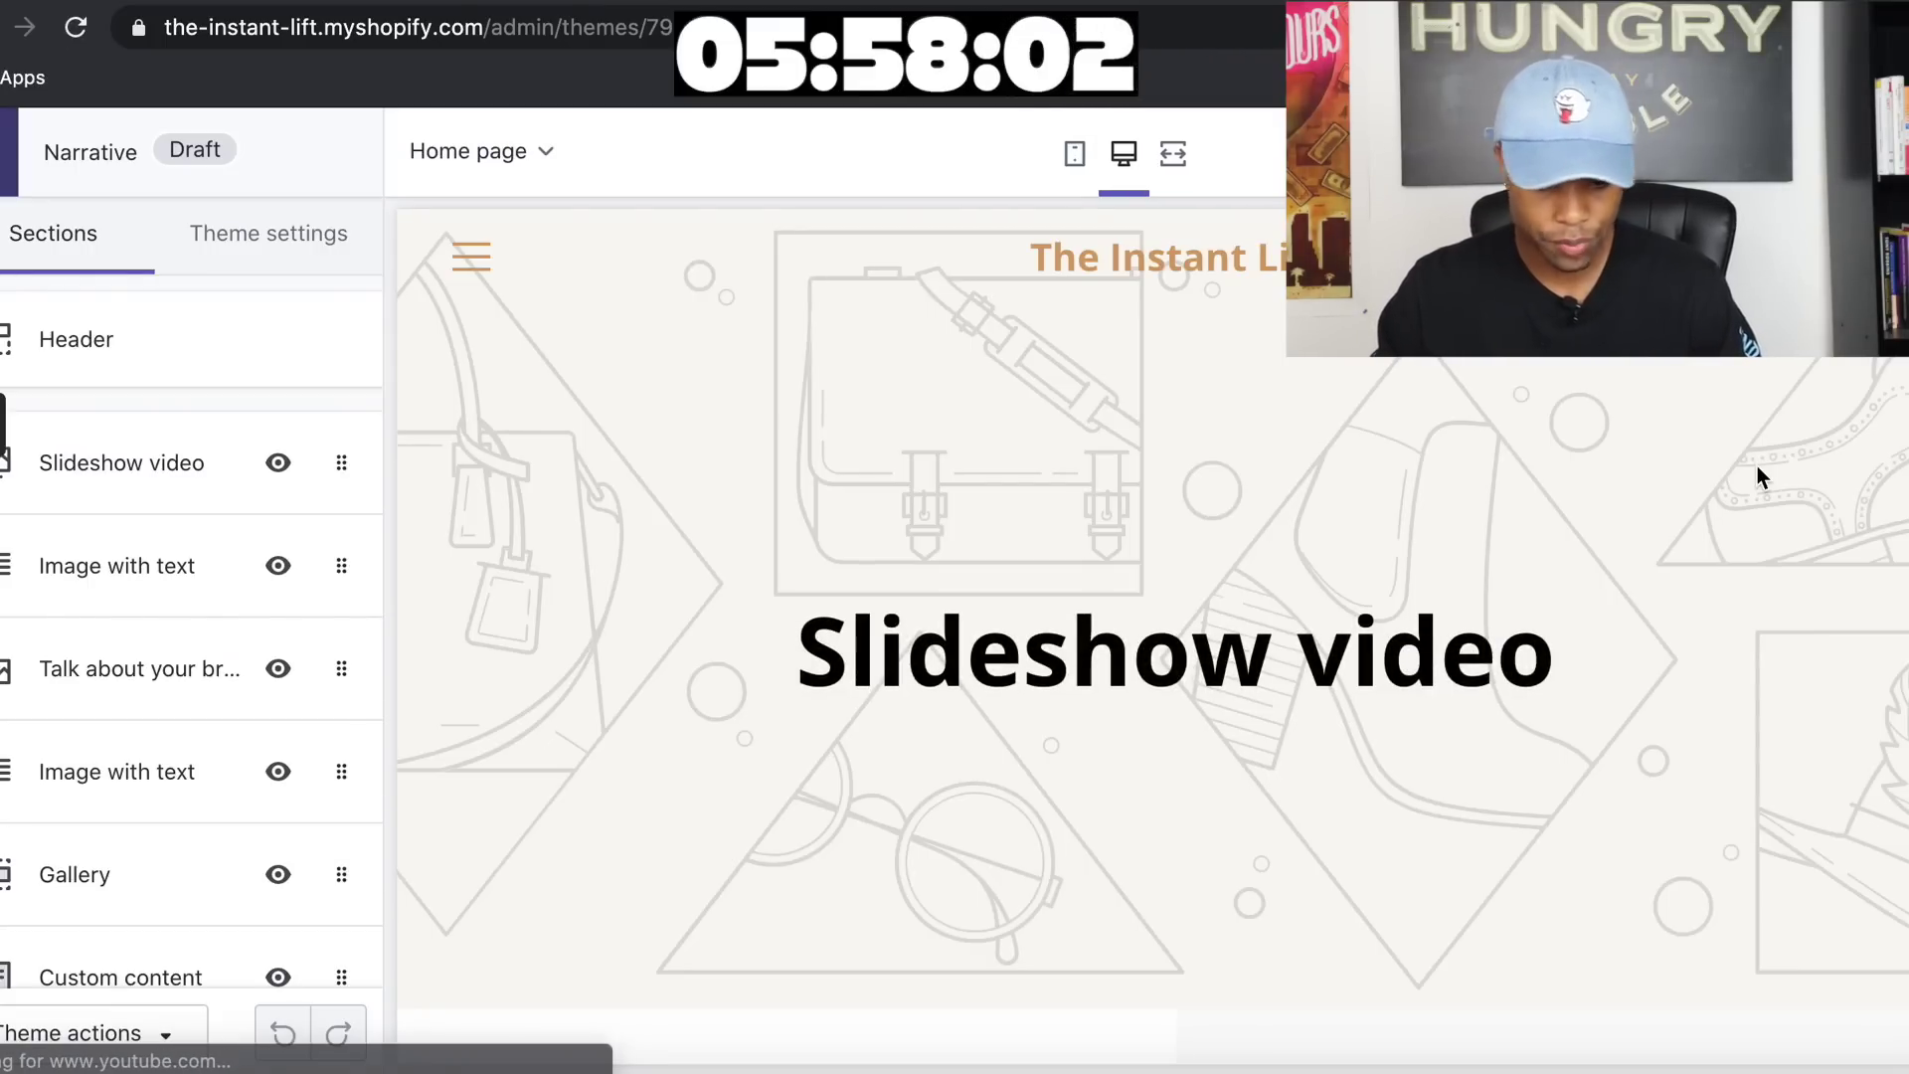
pyautogui.scroll(-10, 1362, 540)
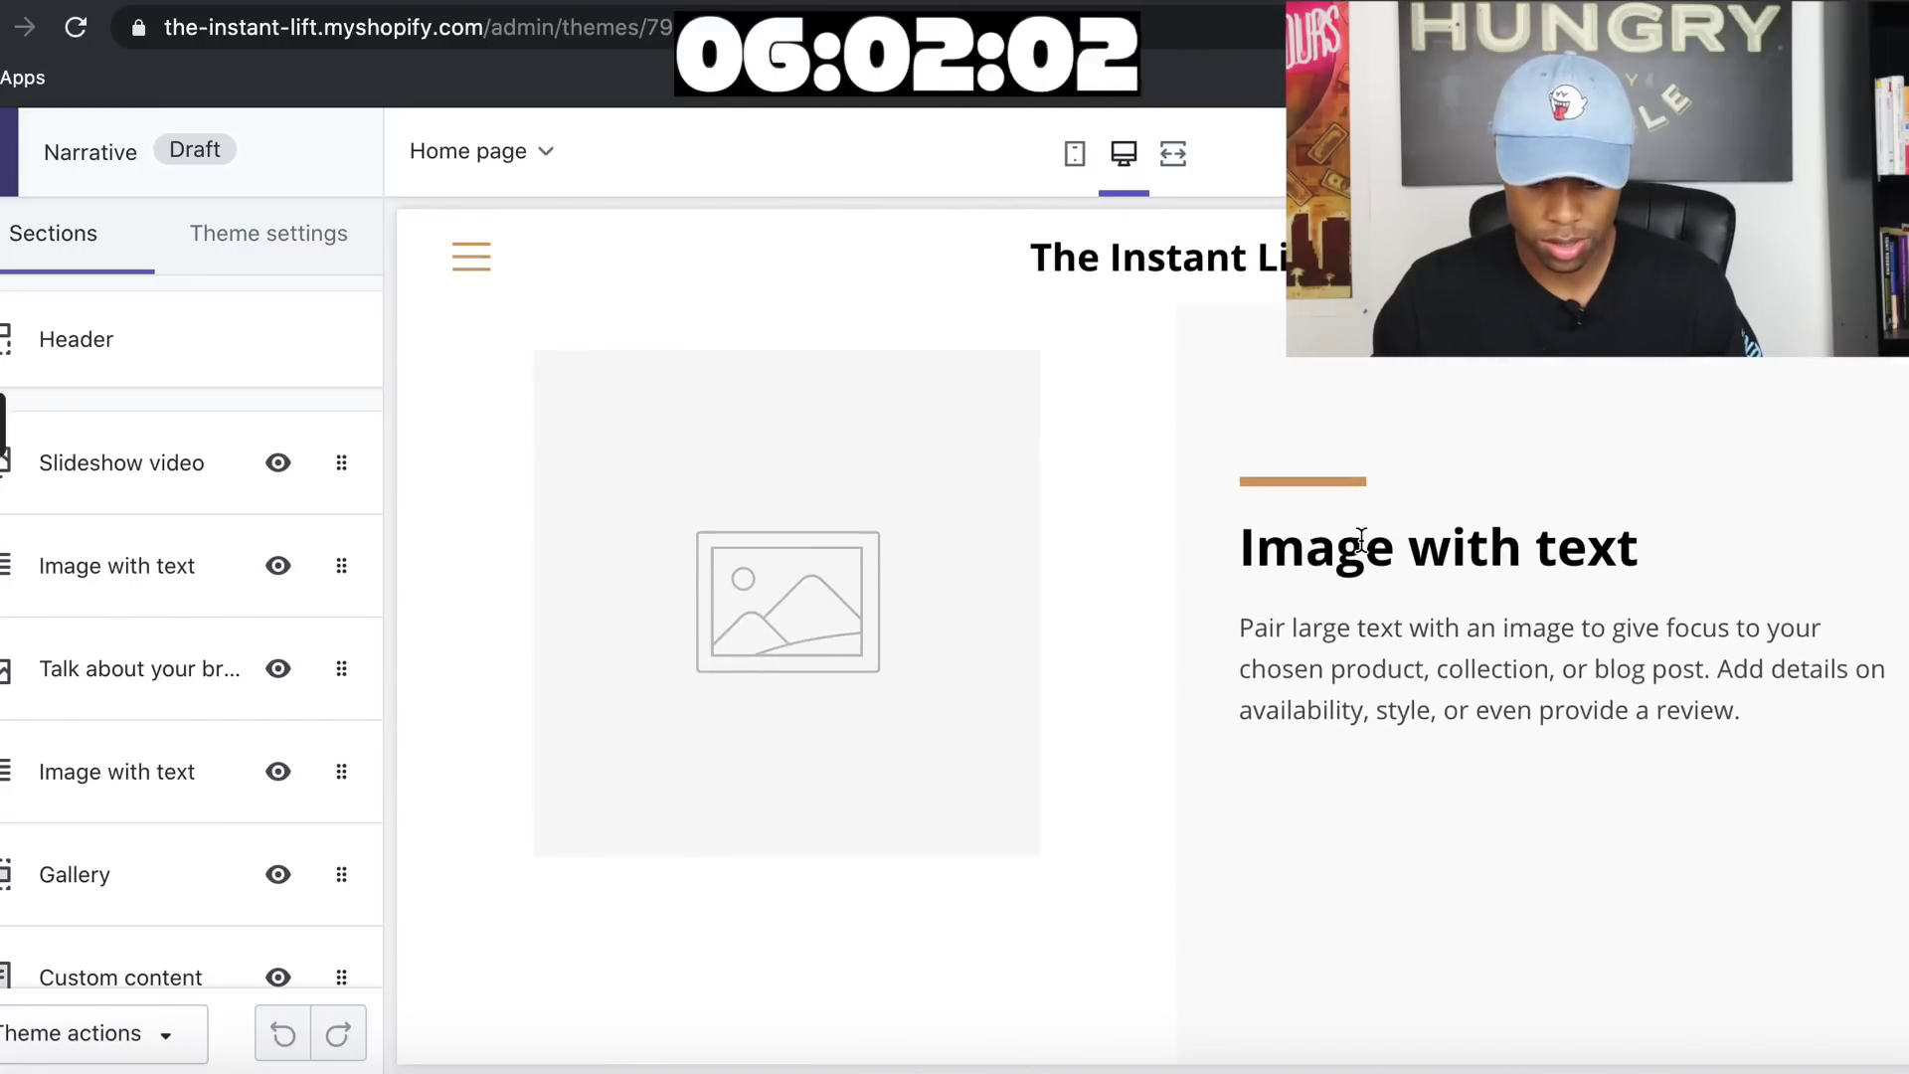
# Remove the Slideshow video and Talk about your brand sections from the home page
pyautogui.click(202, 477)
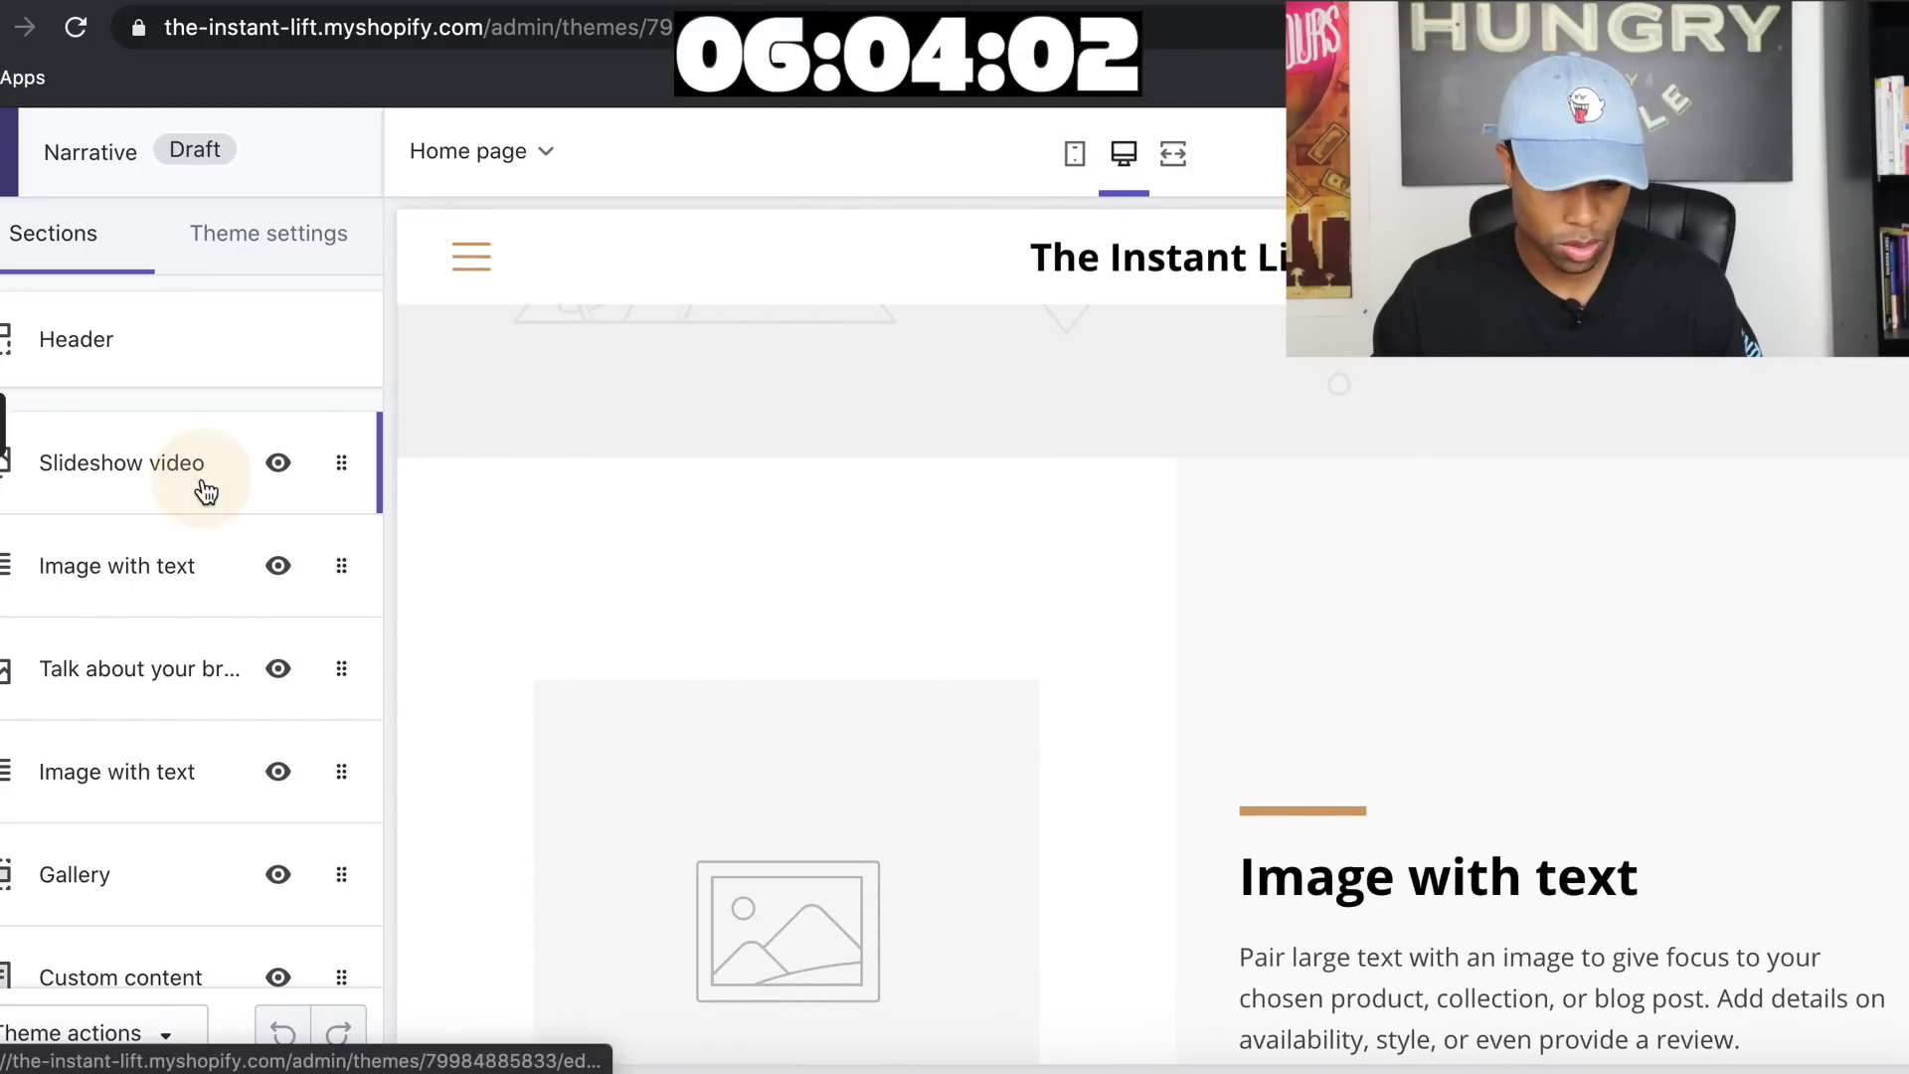
pyautogui.scroll(-4, 195, 650)
pyautogui.click(94, 939)
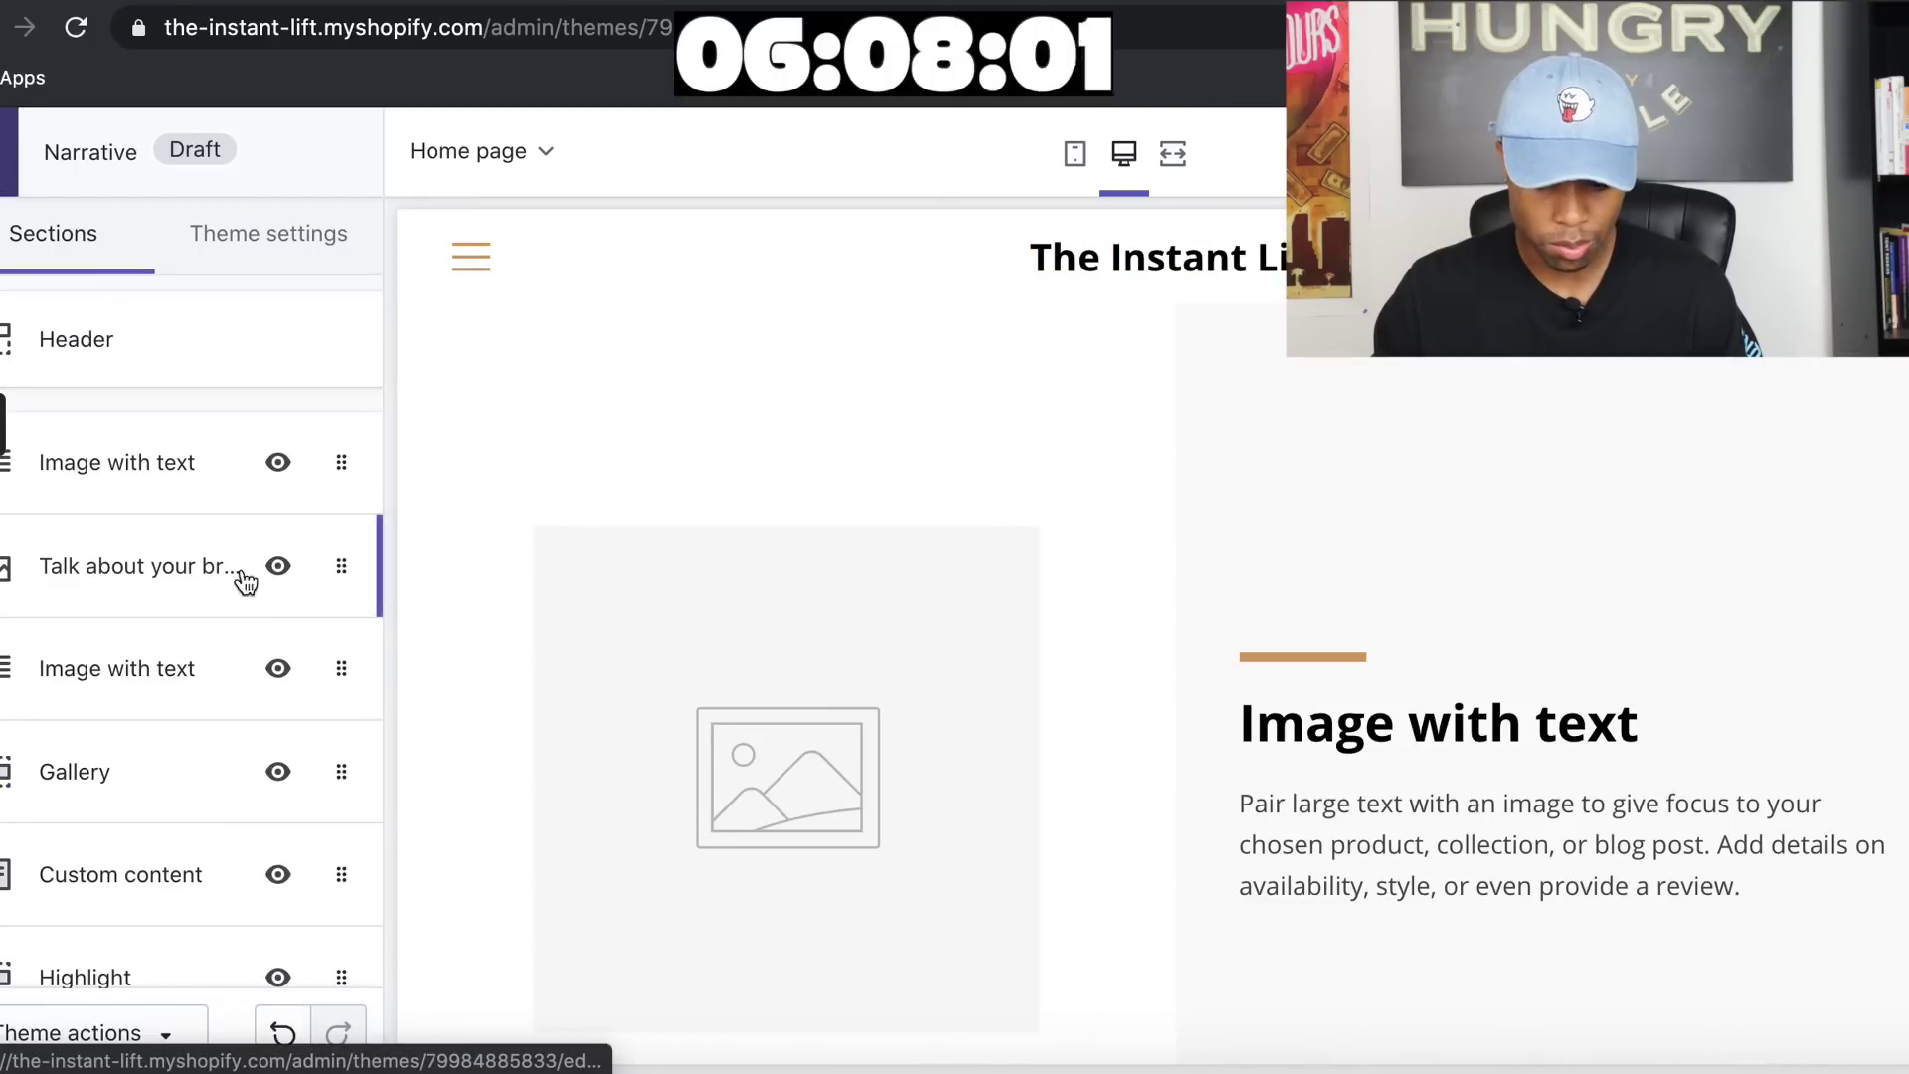
pyautogui.click(221, 567)
pyautogui.scroll(-4, 217, 575)
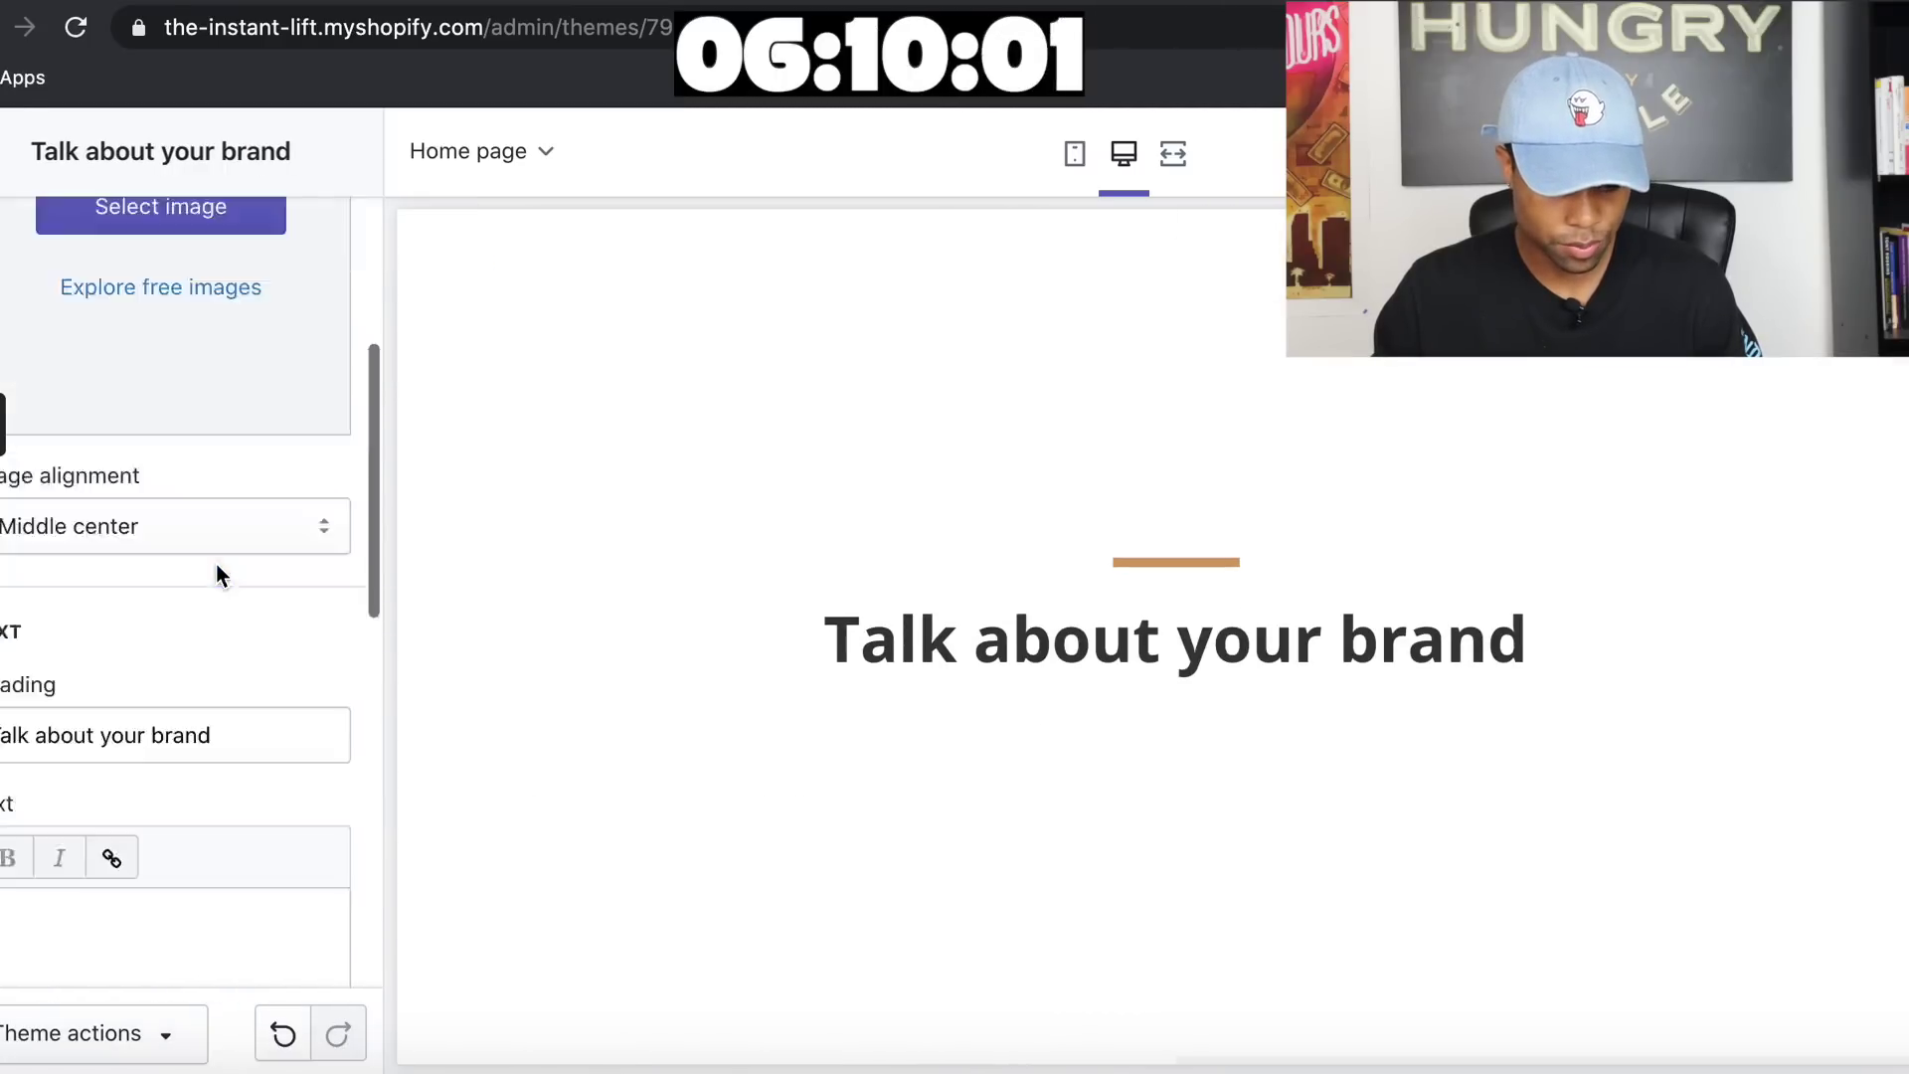
pyautogui.scroll(-5, 217, 574)
pyautogui.click(51, 945)
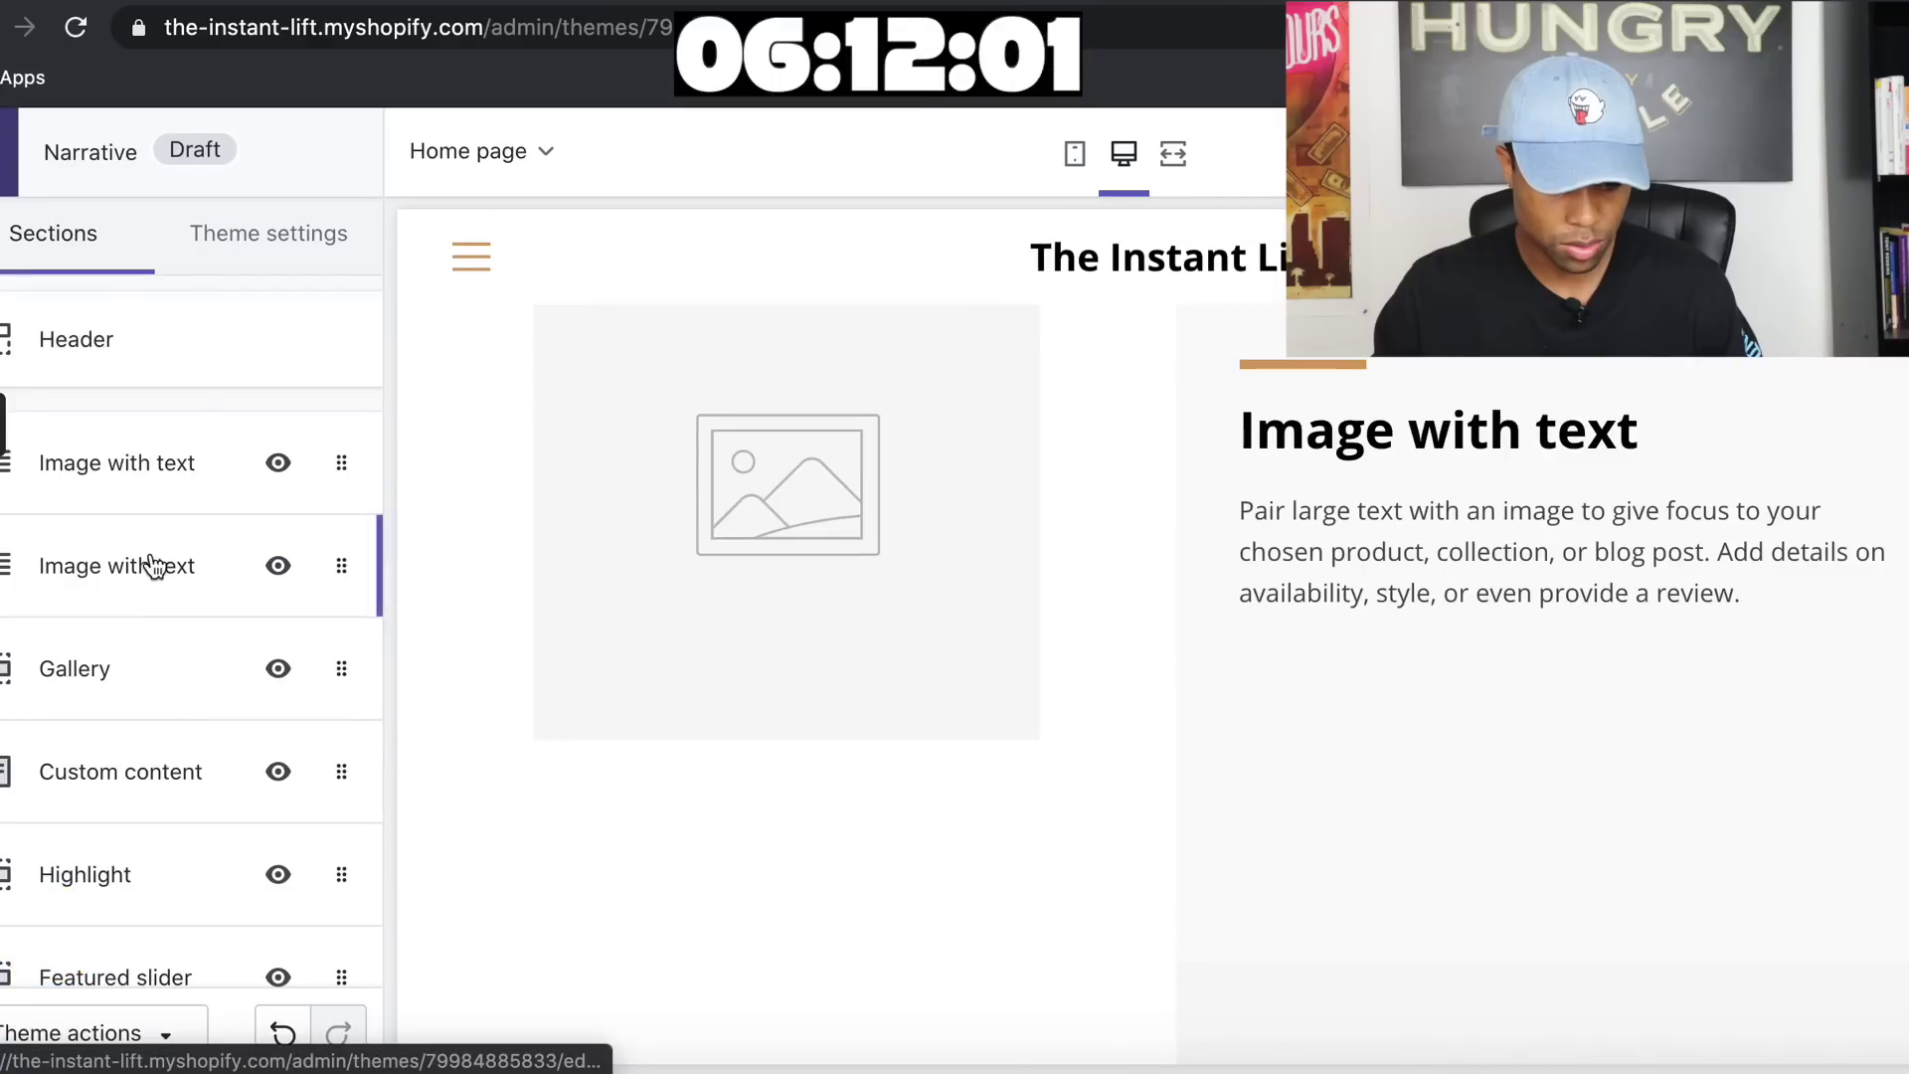
# Remove the second Image with text section and the Gallery section from the home page
pyautogui.click(152, 564)
pyautogui.scroll(-10, 158, 694)
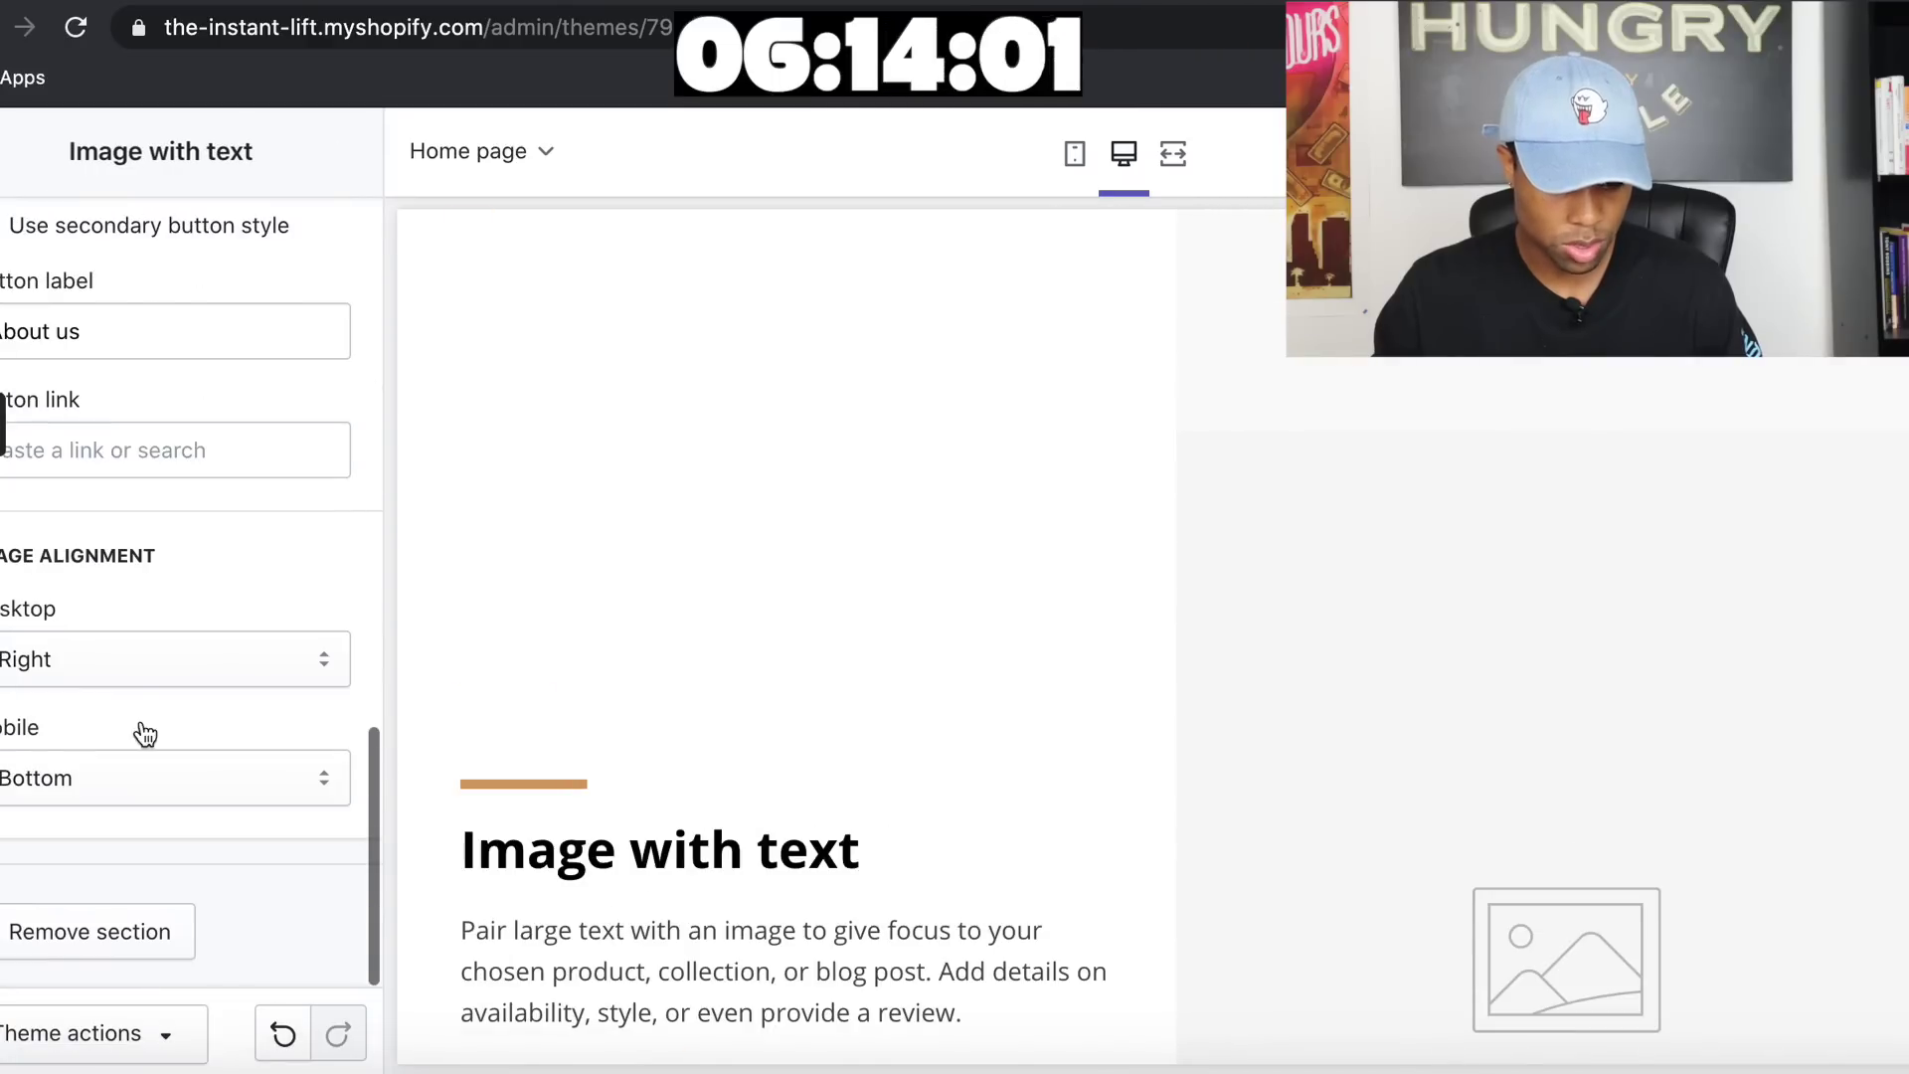
pyautogui.click(51, 953)
pyautogui.click(159, 579)
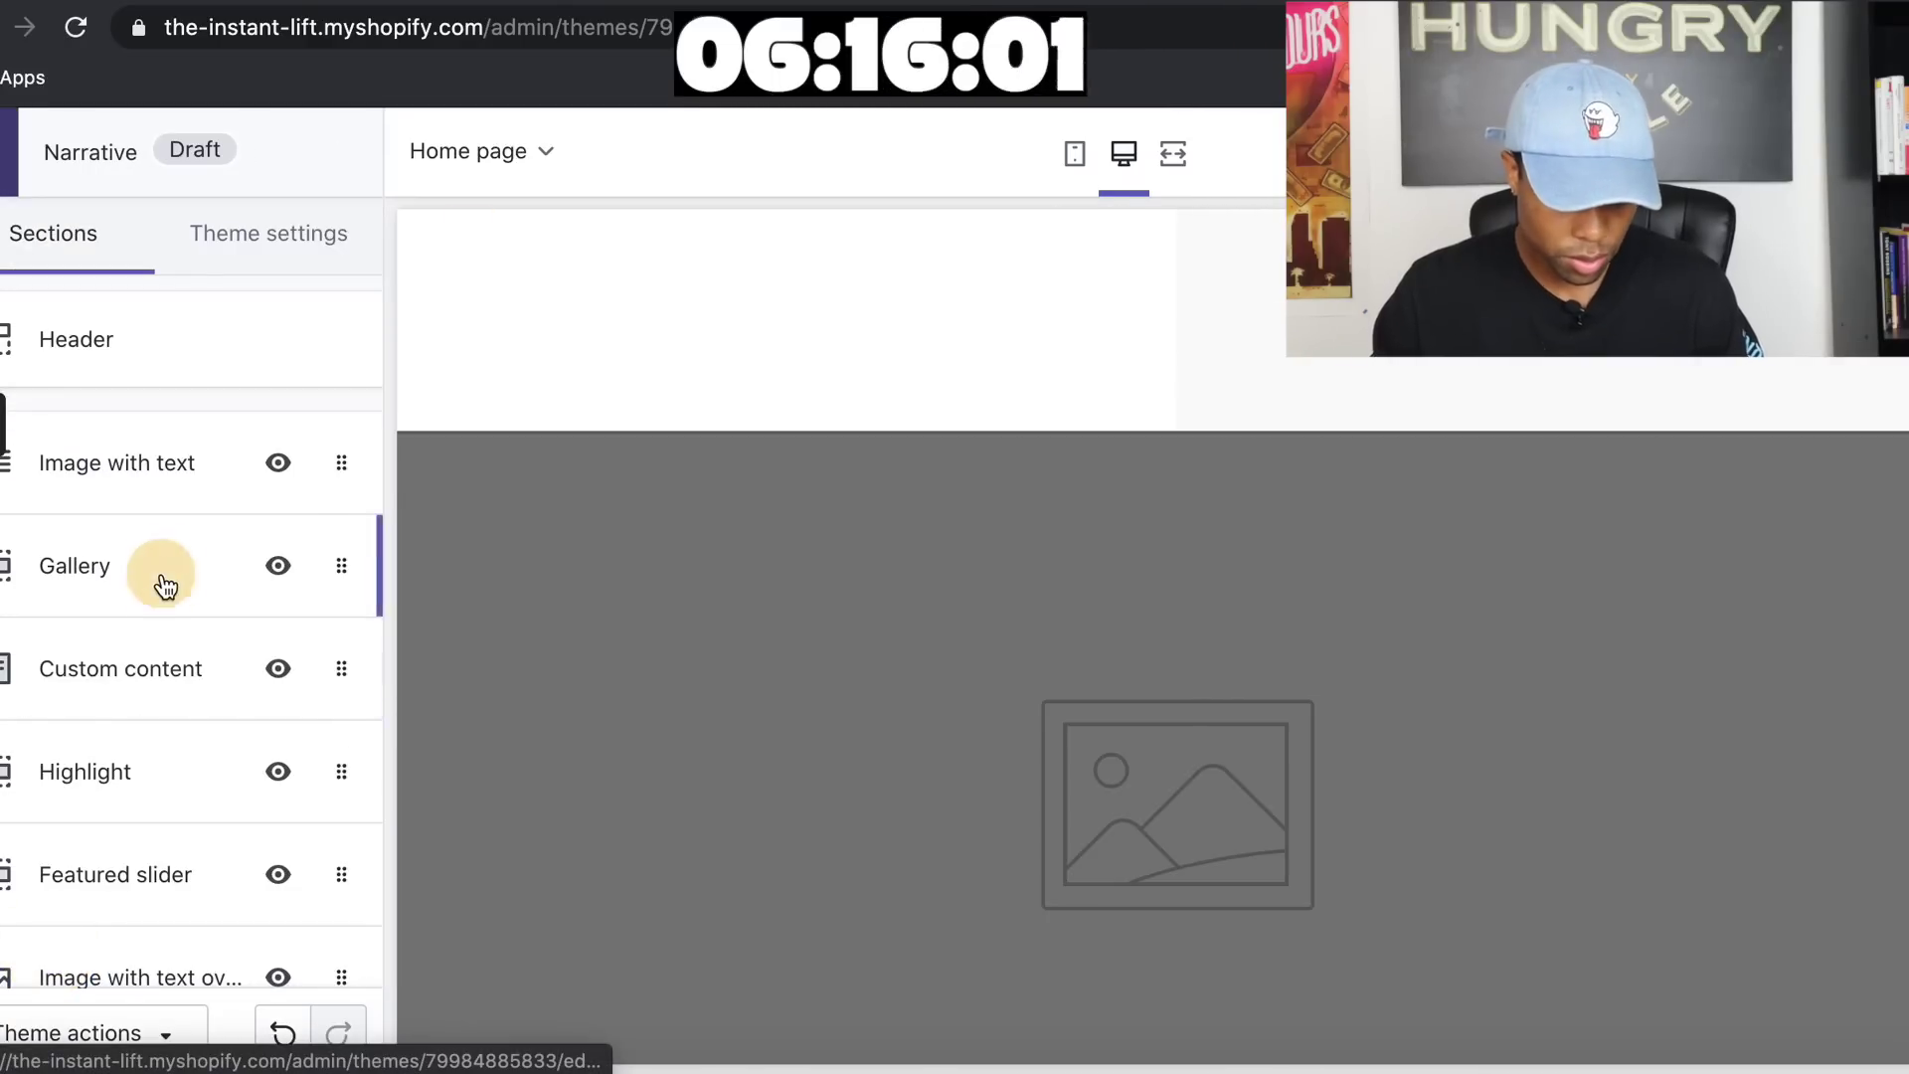
pyautogui.scroll(-3, 157, 761)
pyautogui.click(77, 922)
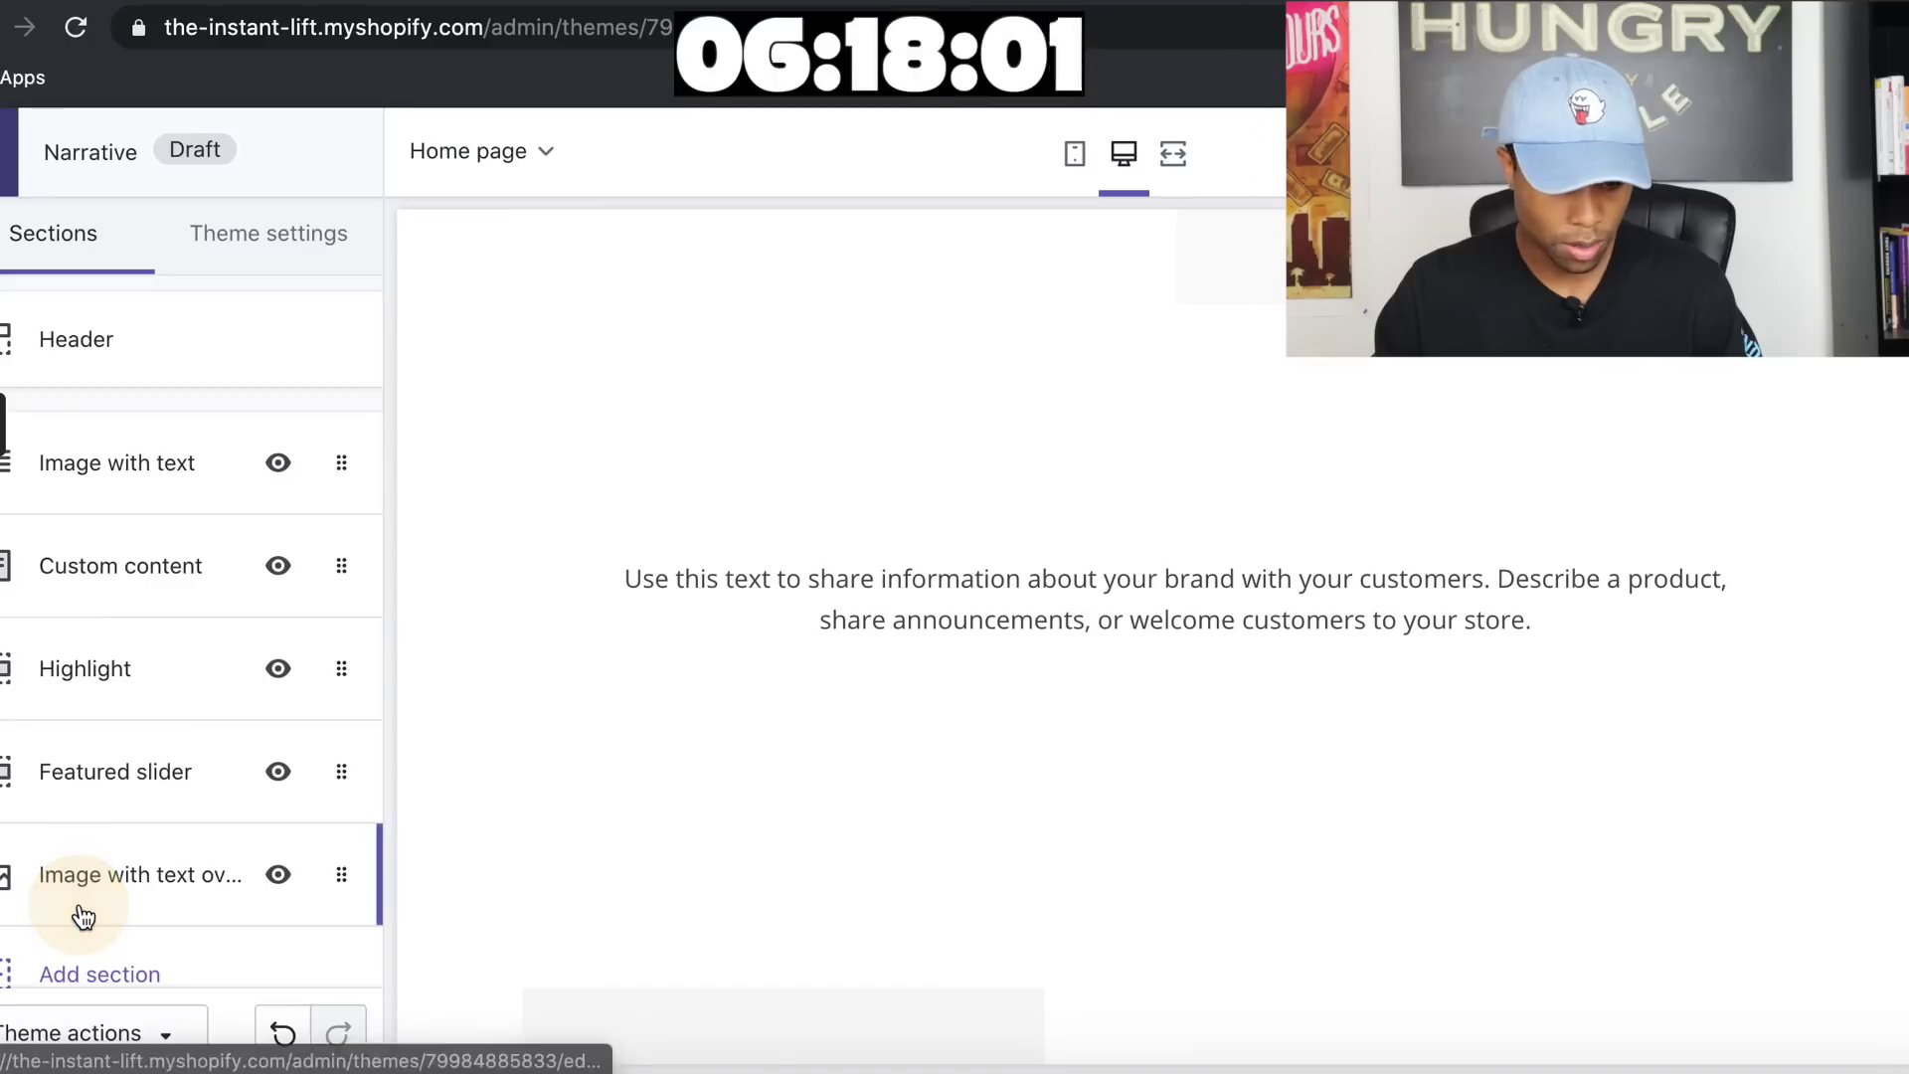
# Remove the Custom content and Highlight sections from the home page
pyautogui.click(137, 577)
pyautogui.scroll(-3, 124, 636)
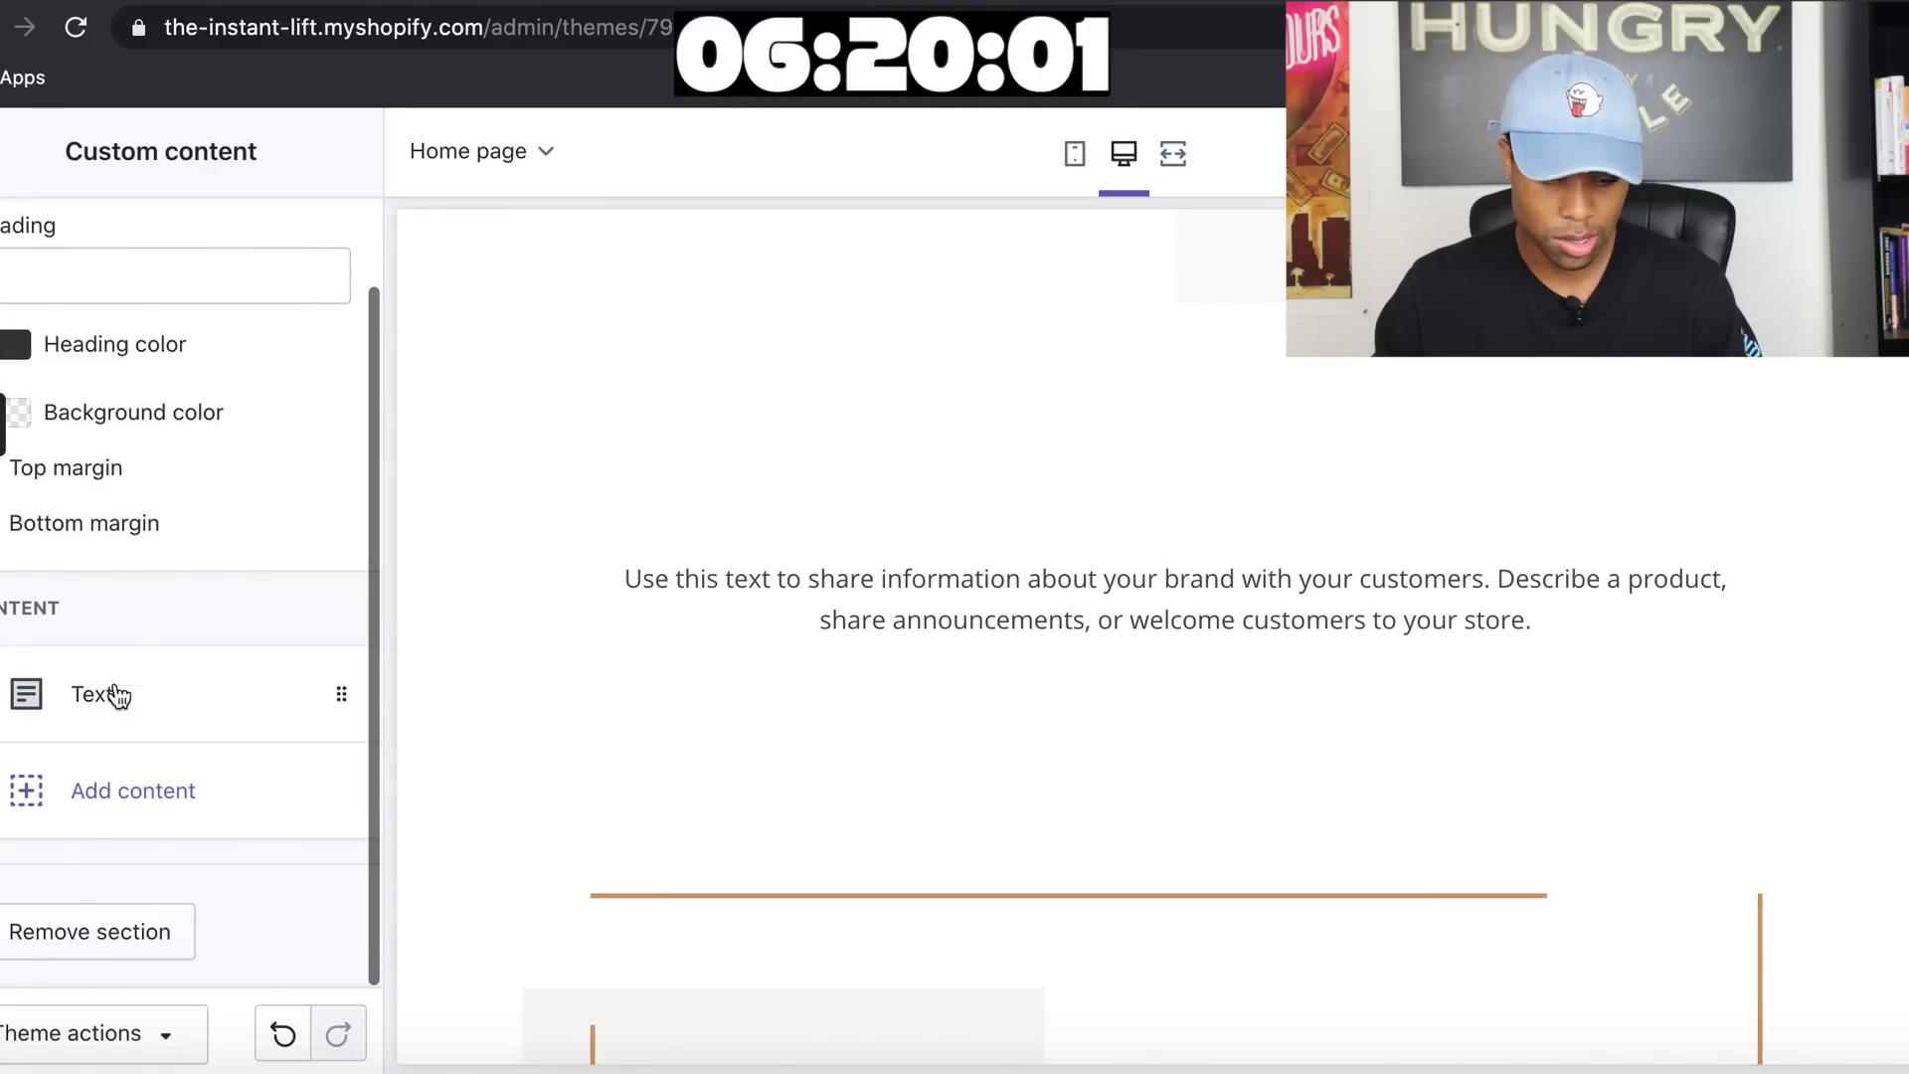
pyautogui.click(55, 923)
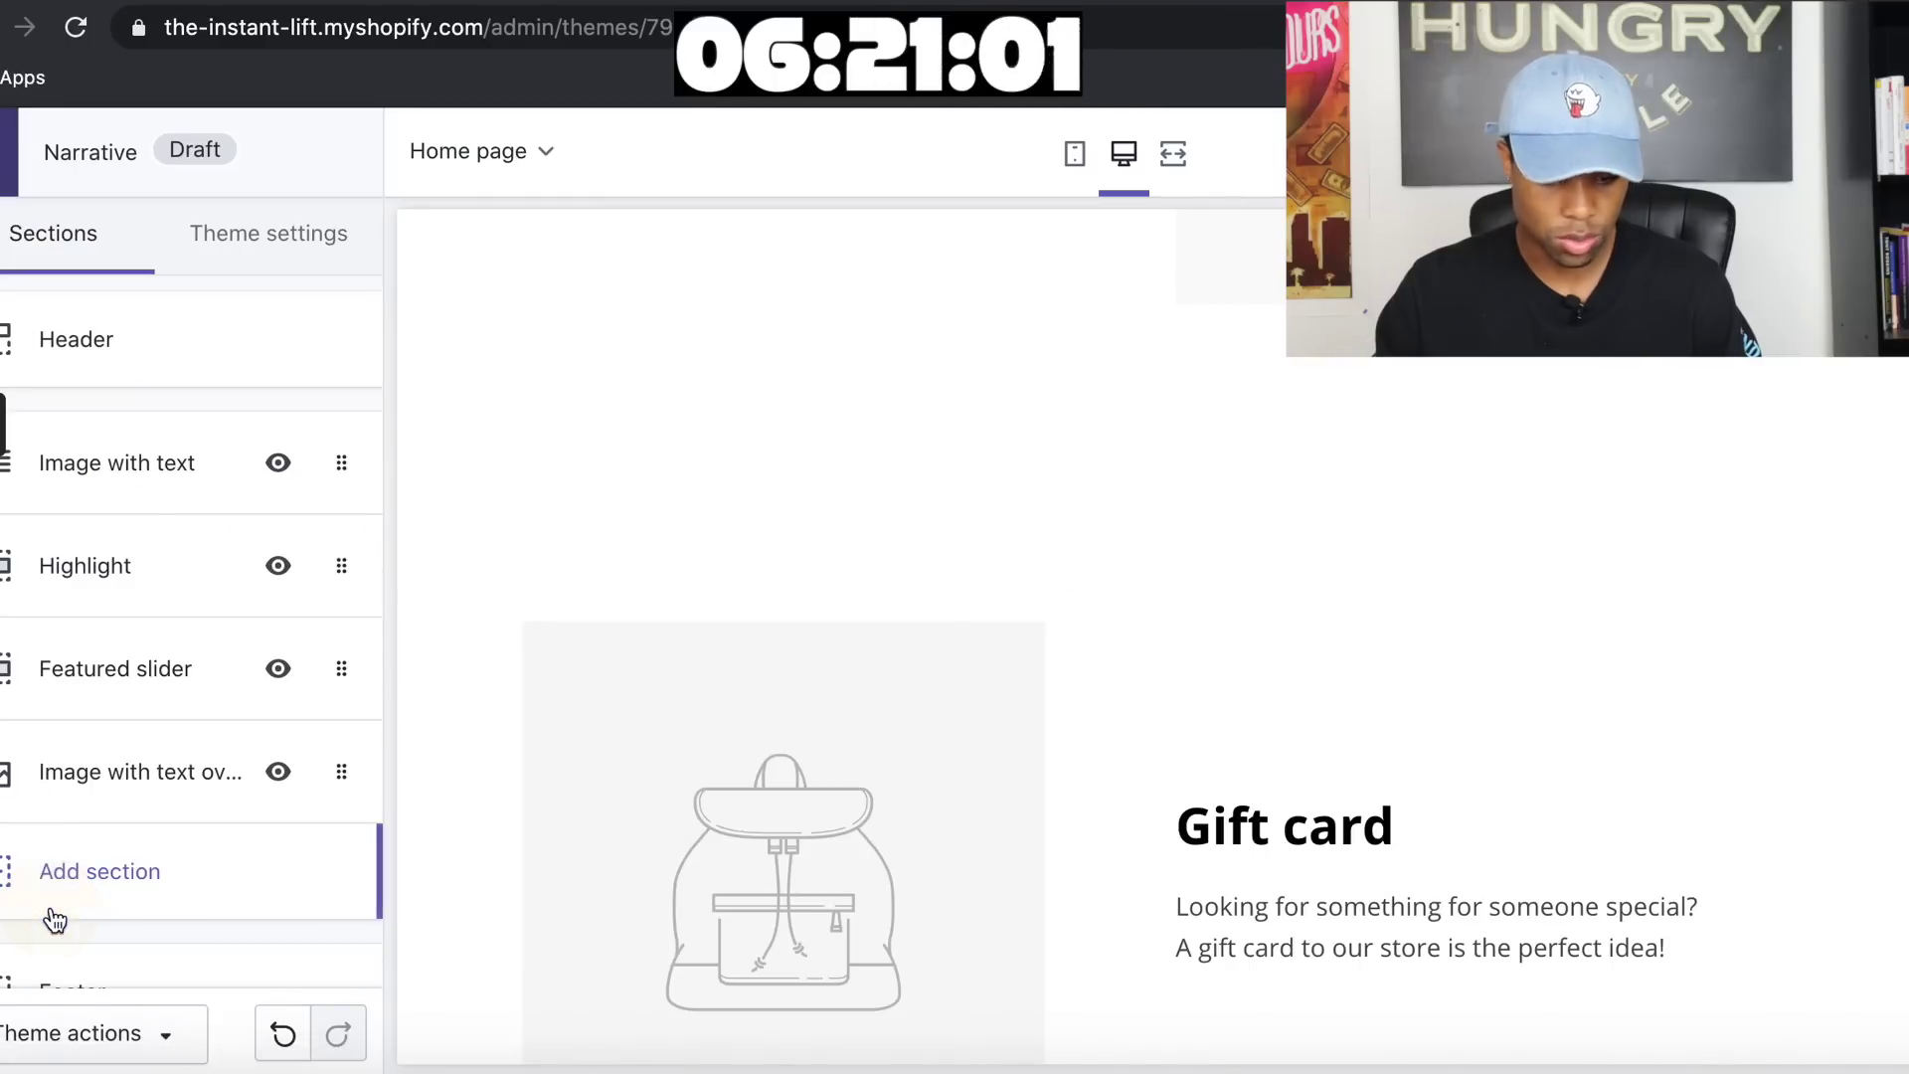
pyautogui.click(108, 589)
pyautogui.scroll(-5, 110, 590)
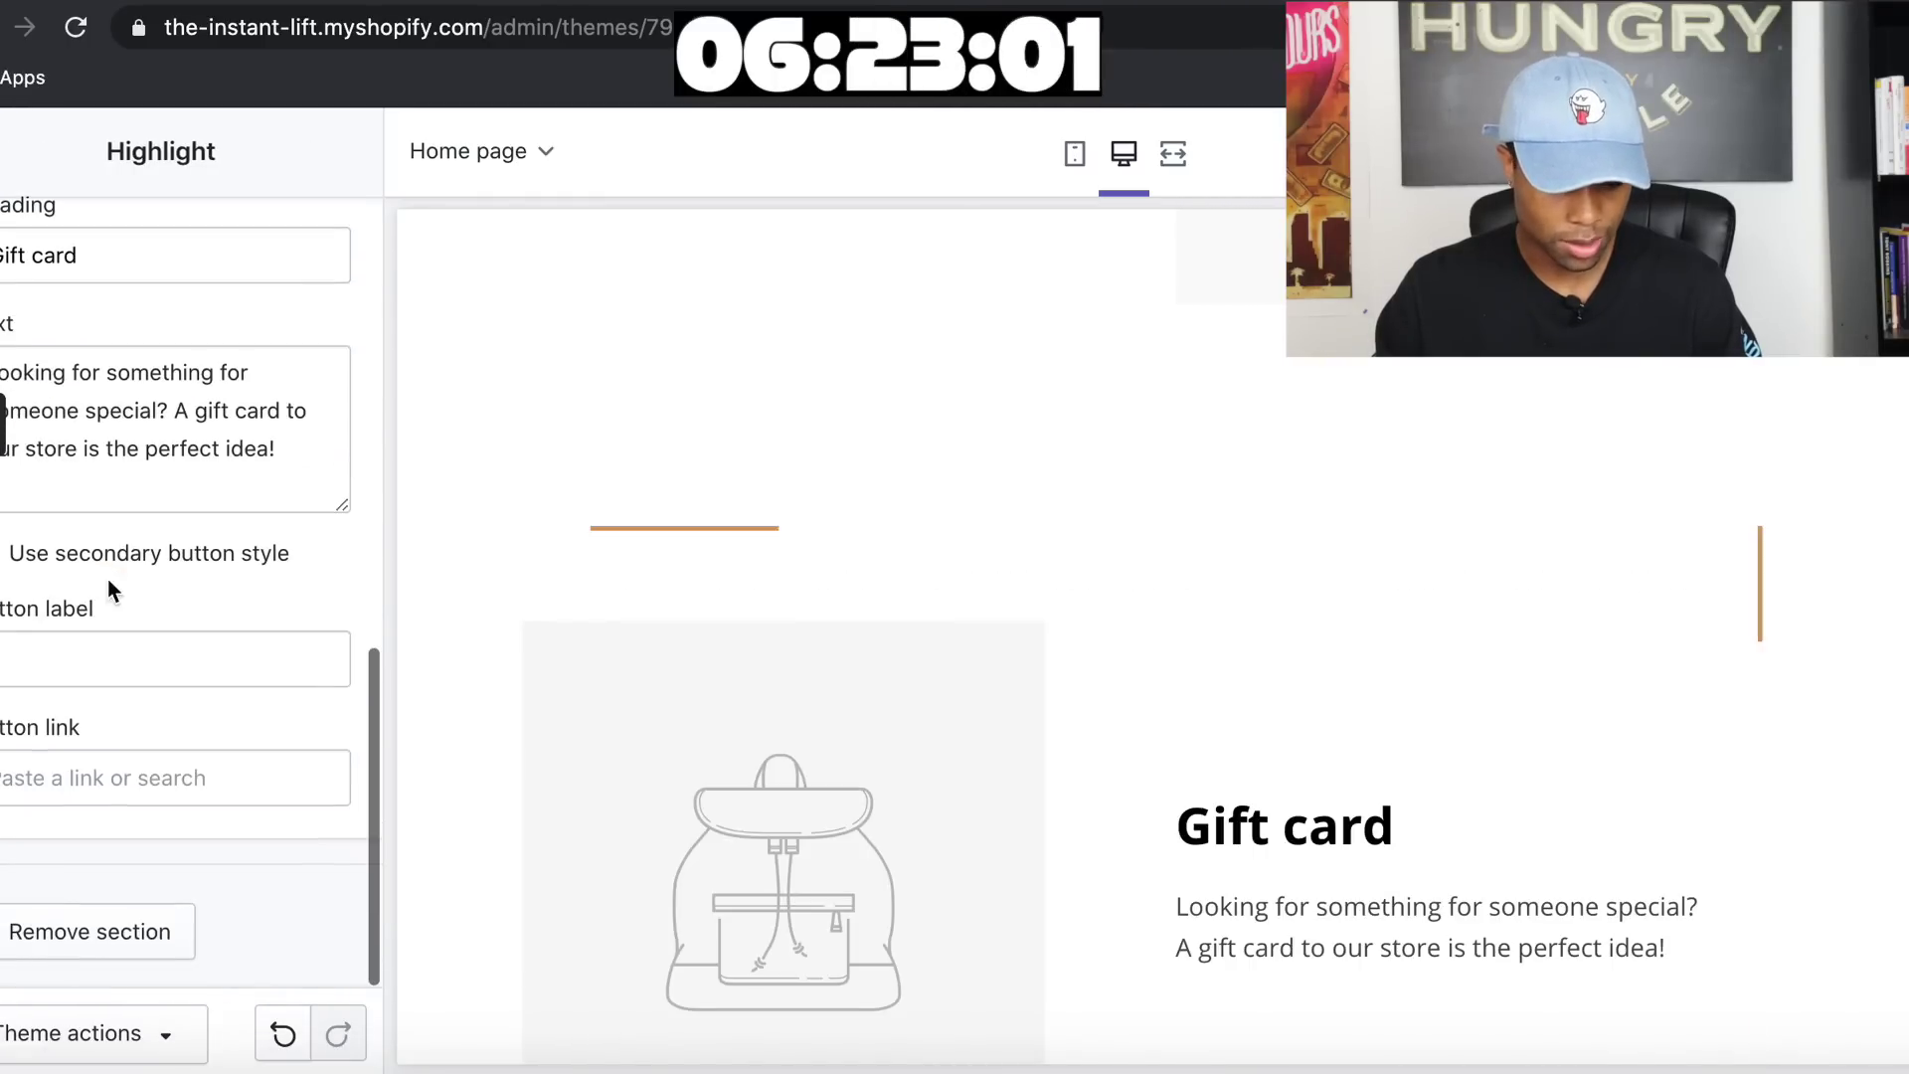
pyautogui.click(32, 934)
# Remove the Featured slider and Image with text overlay sections from the home page
pyautogui.click(157, 589)
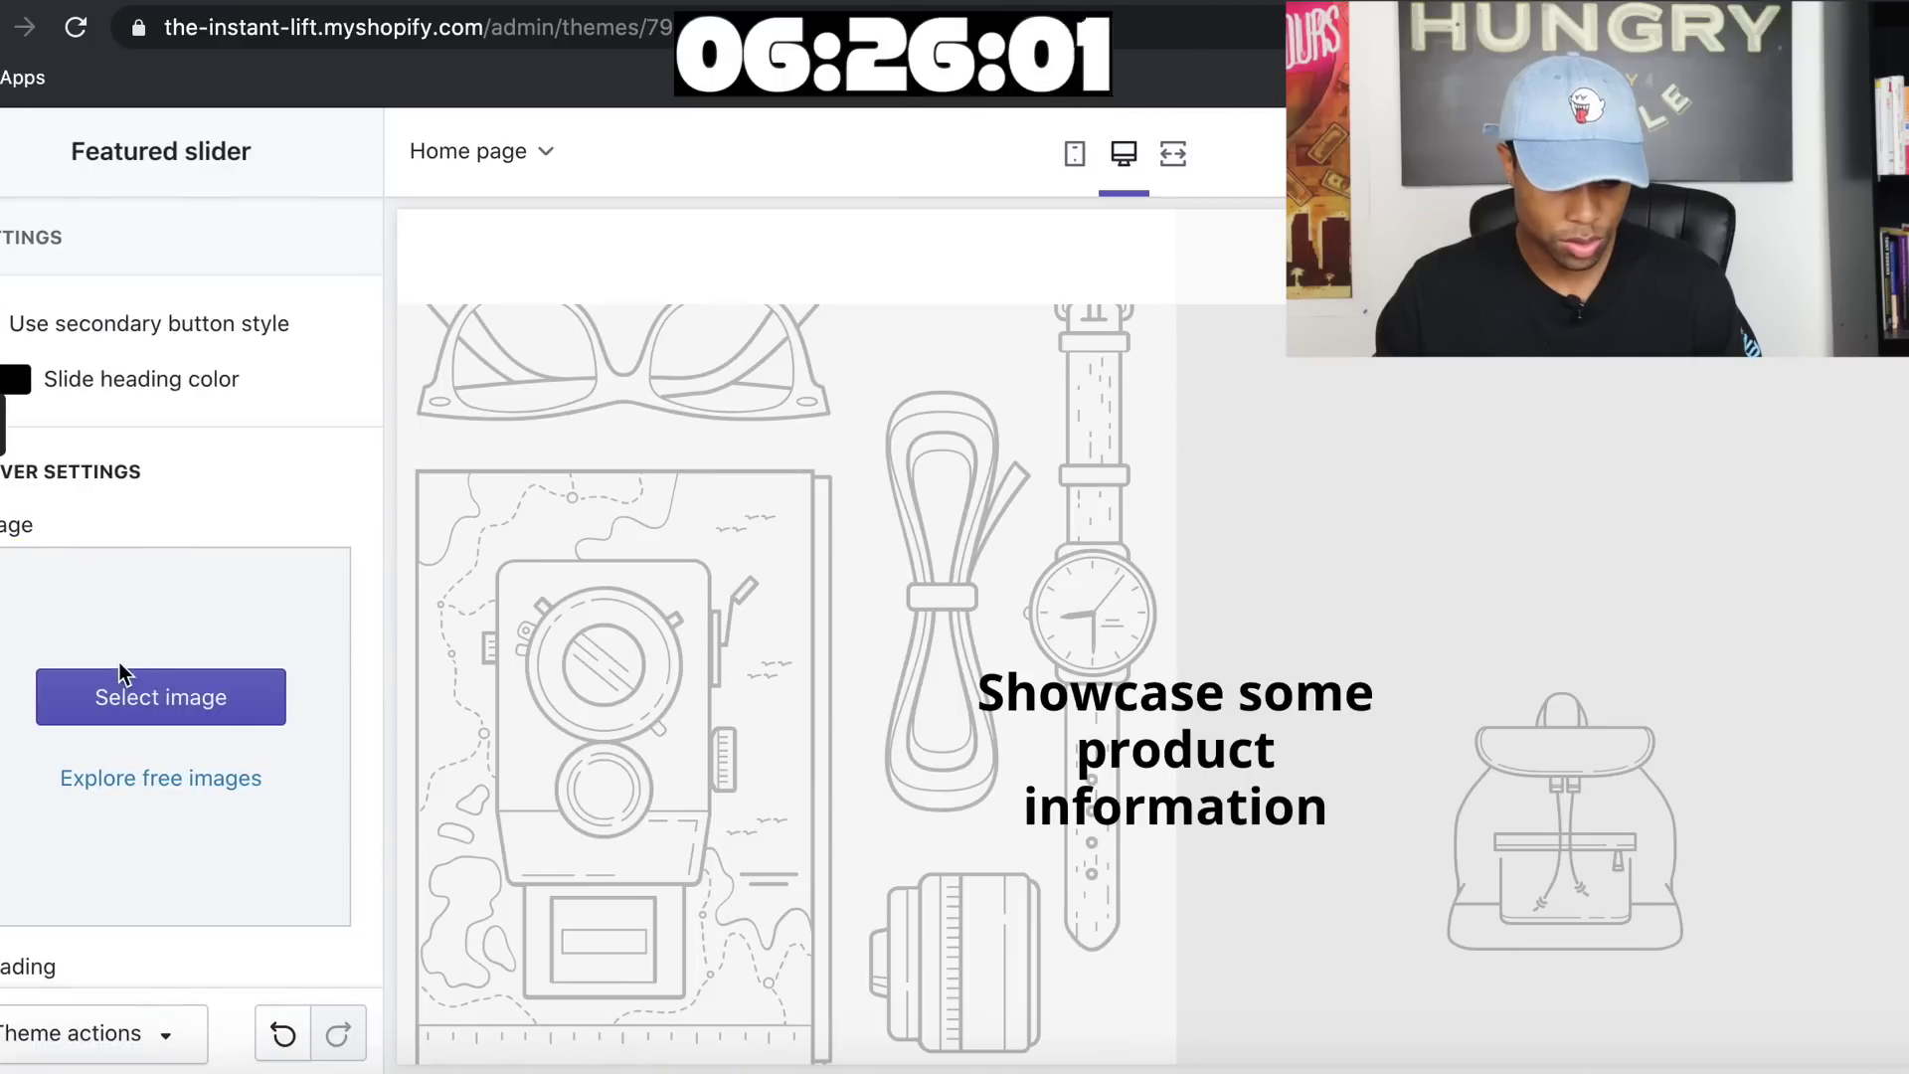
pyautogui.scroll(-10, 119, 673)
pyautogui.click(50, 935)
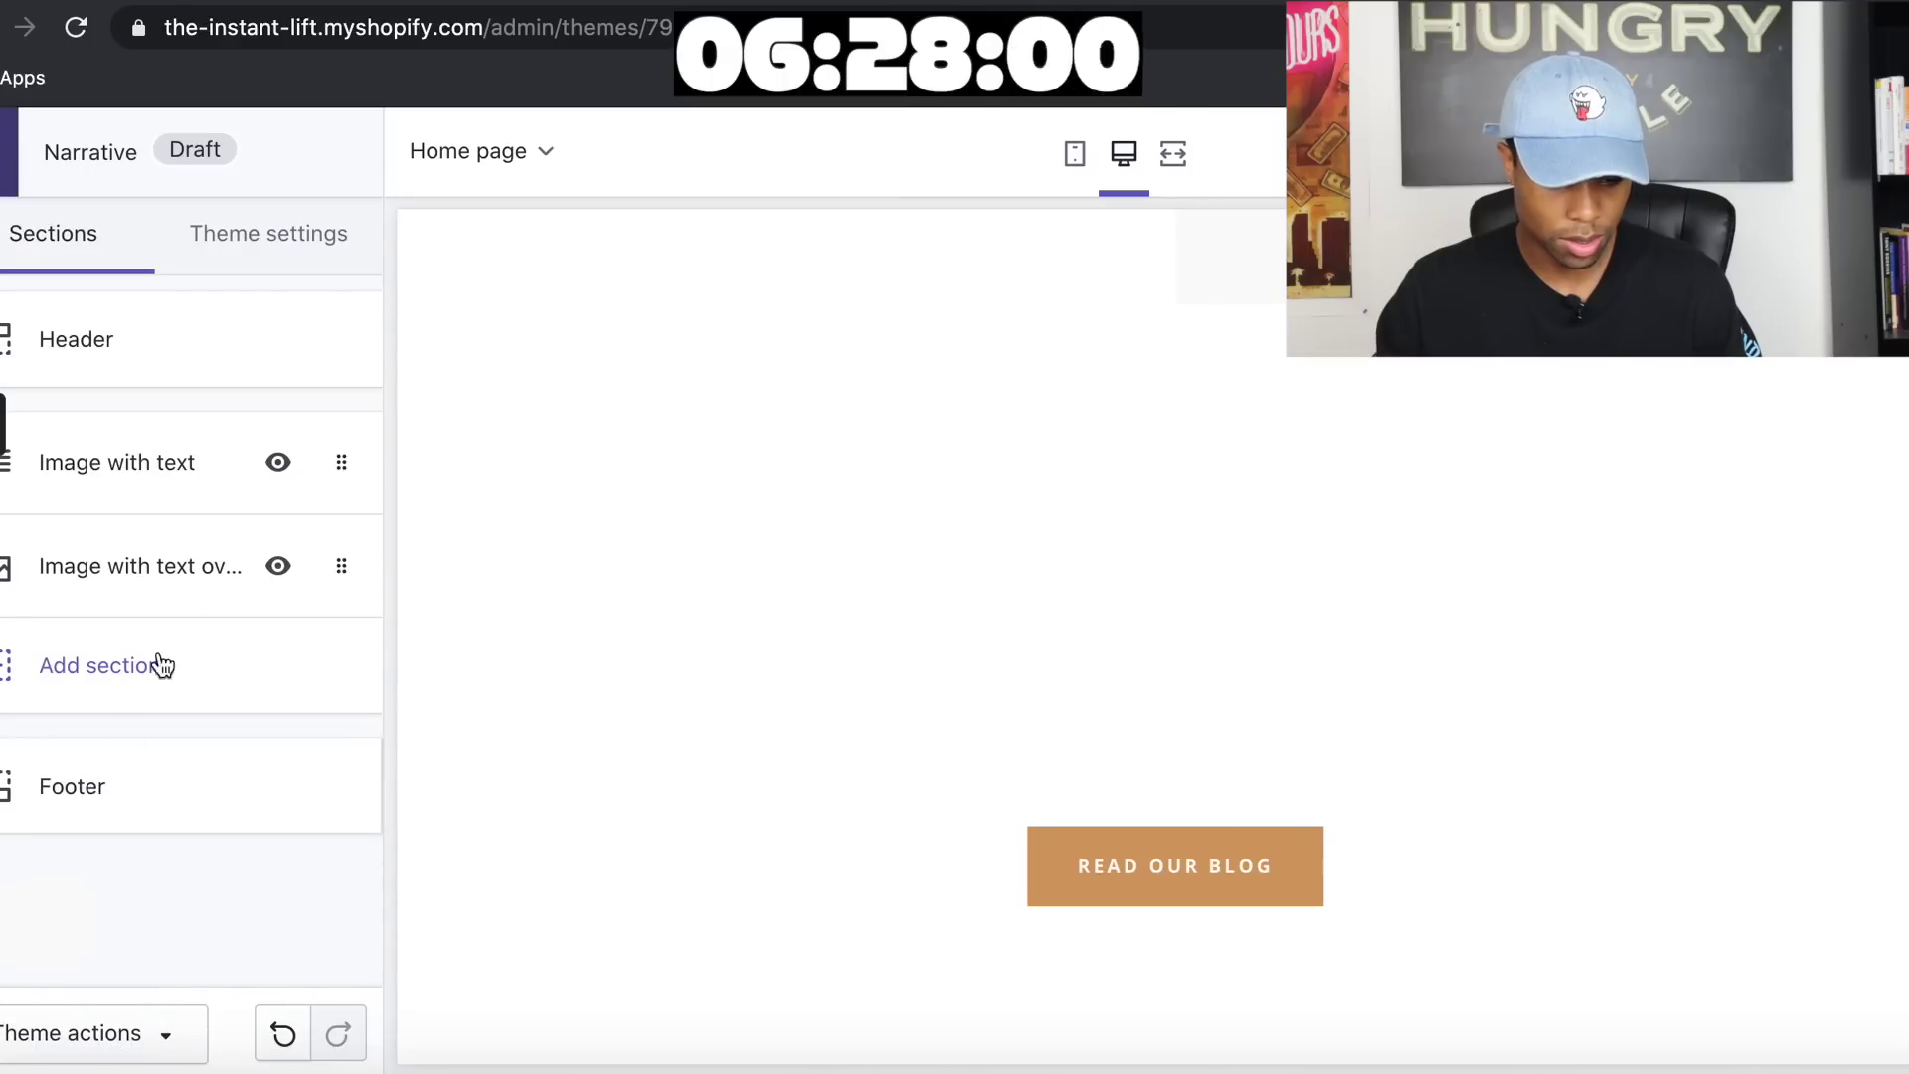
pyautogui.click(175, 591)
pyautogui.scroll(-10, 147, 716)
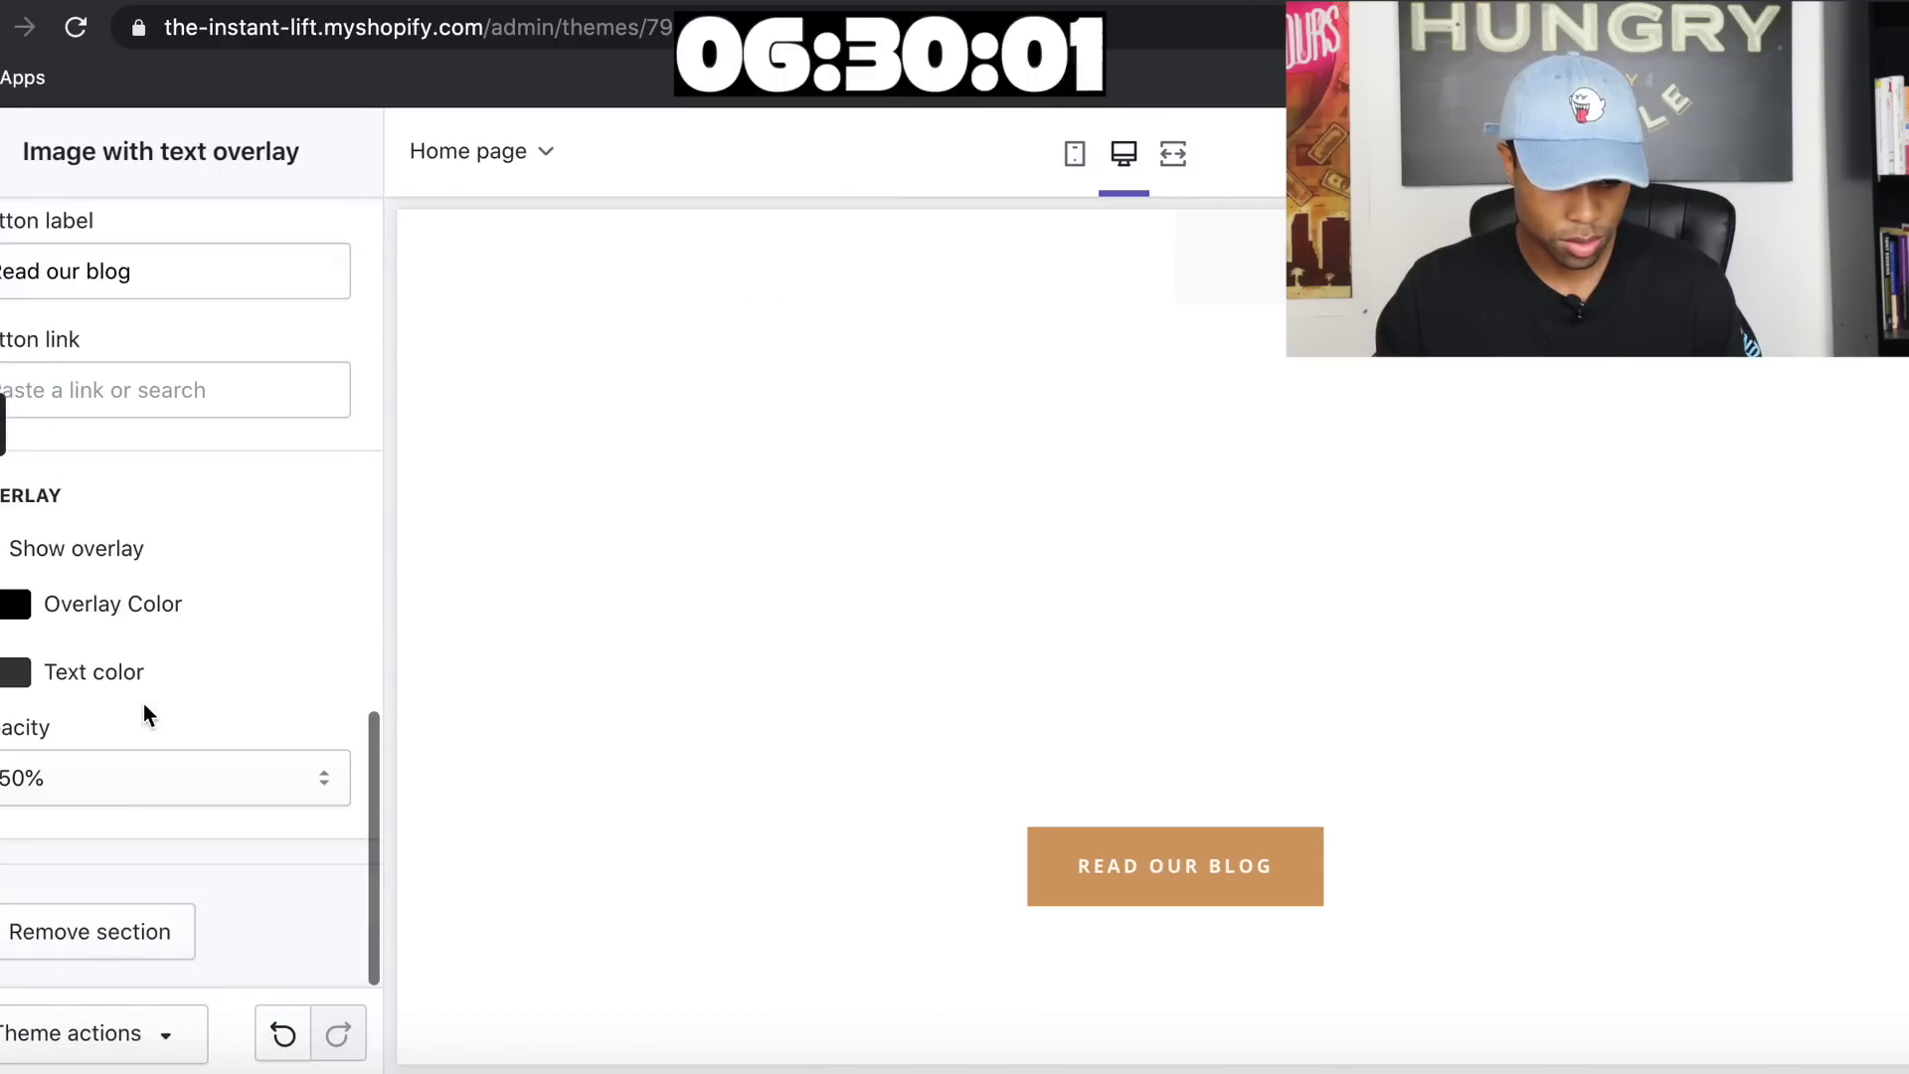
pyautogui.click(77, 927)
# Add a Featured product section to the home page
pyautogui.click(216, 536)
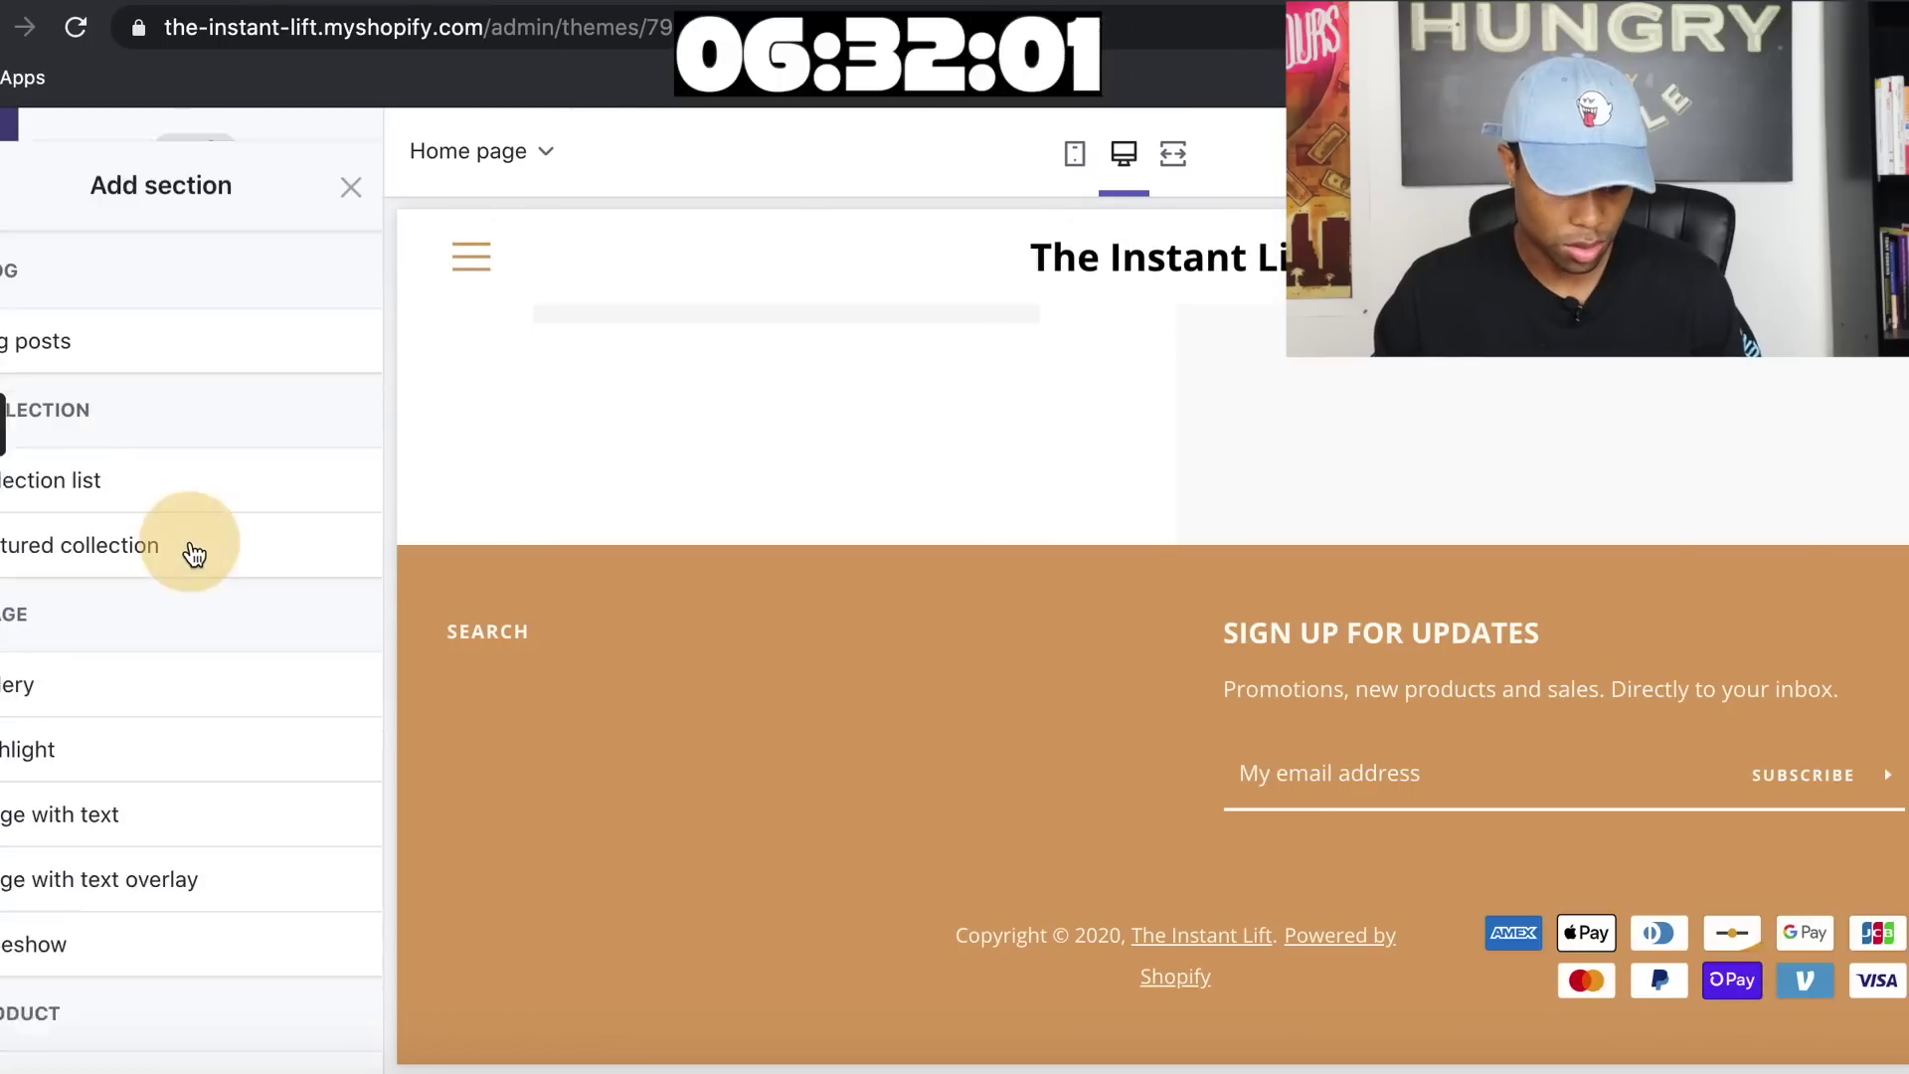
pyautogui.scroll(-2, 260, 793)
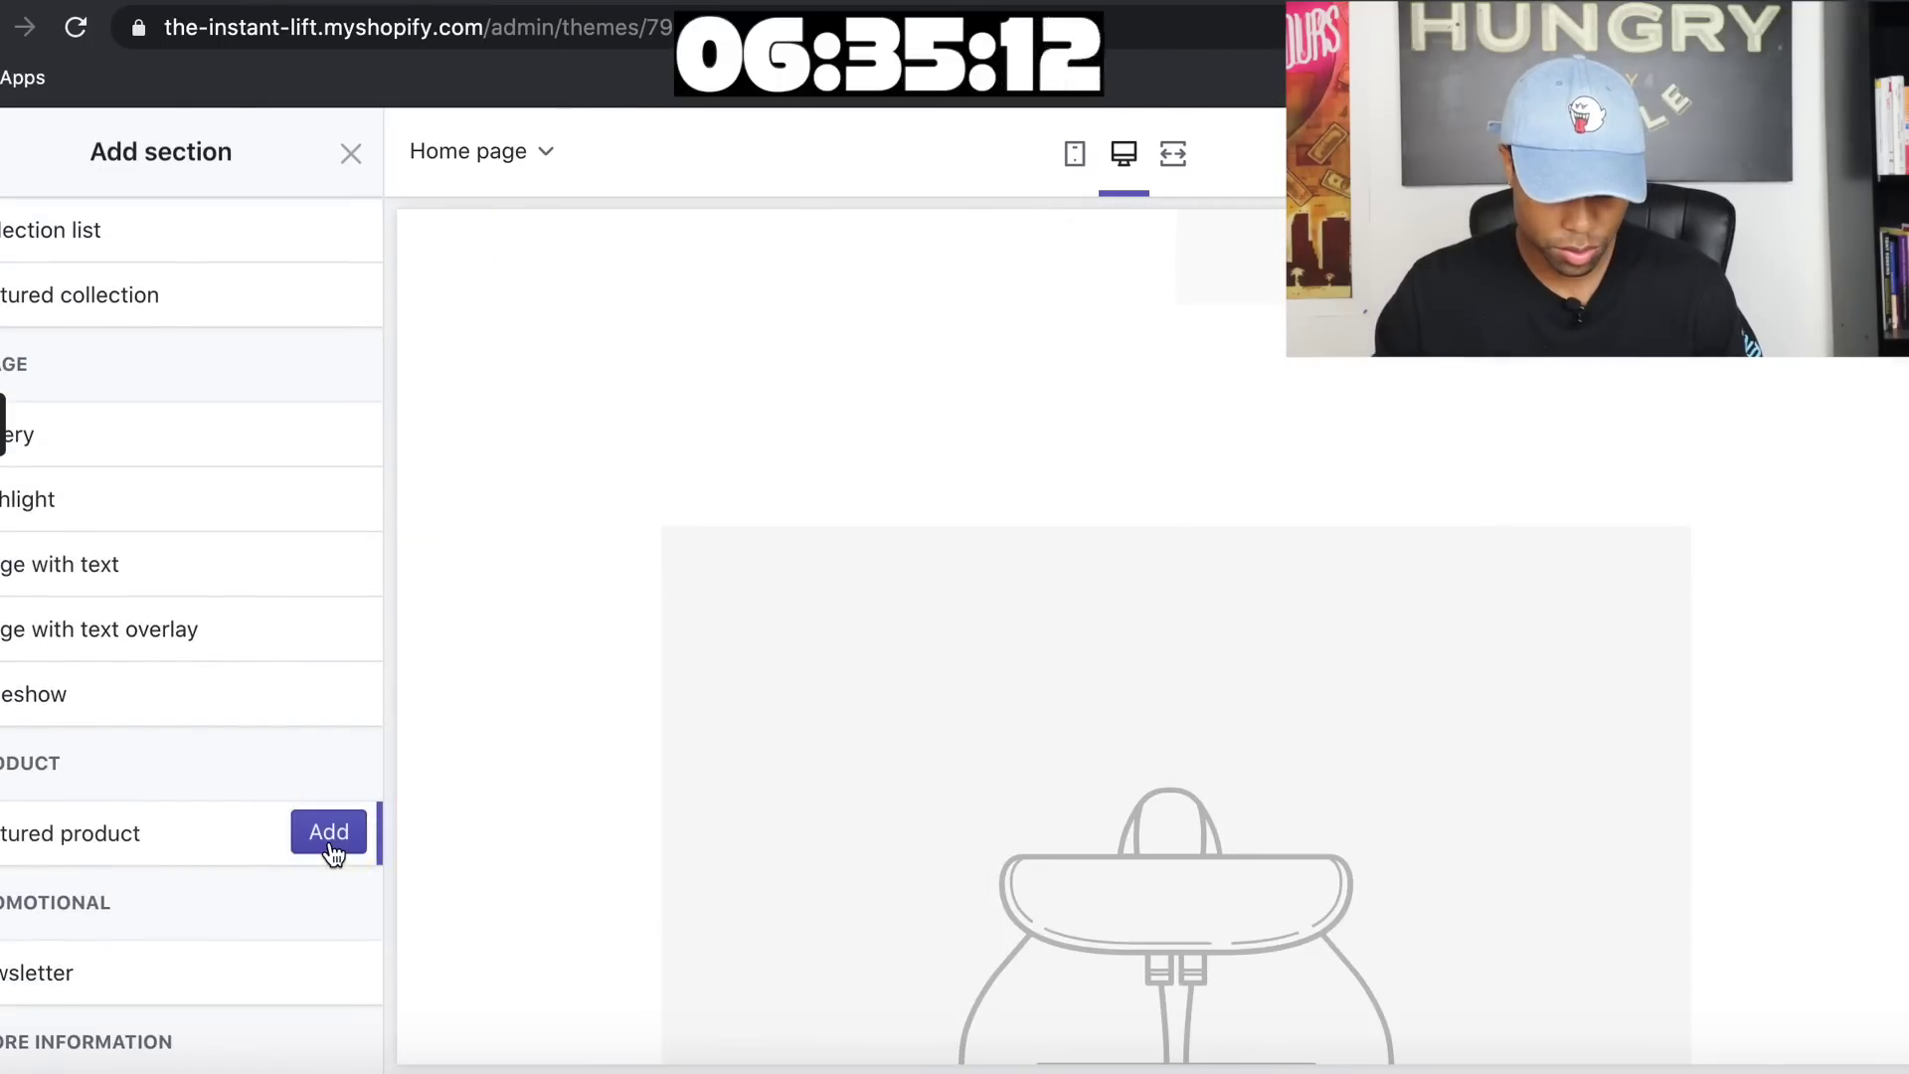
pyautogui.click(330, 842)
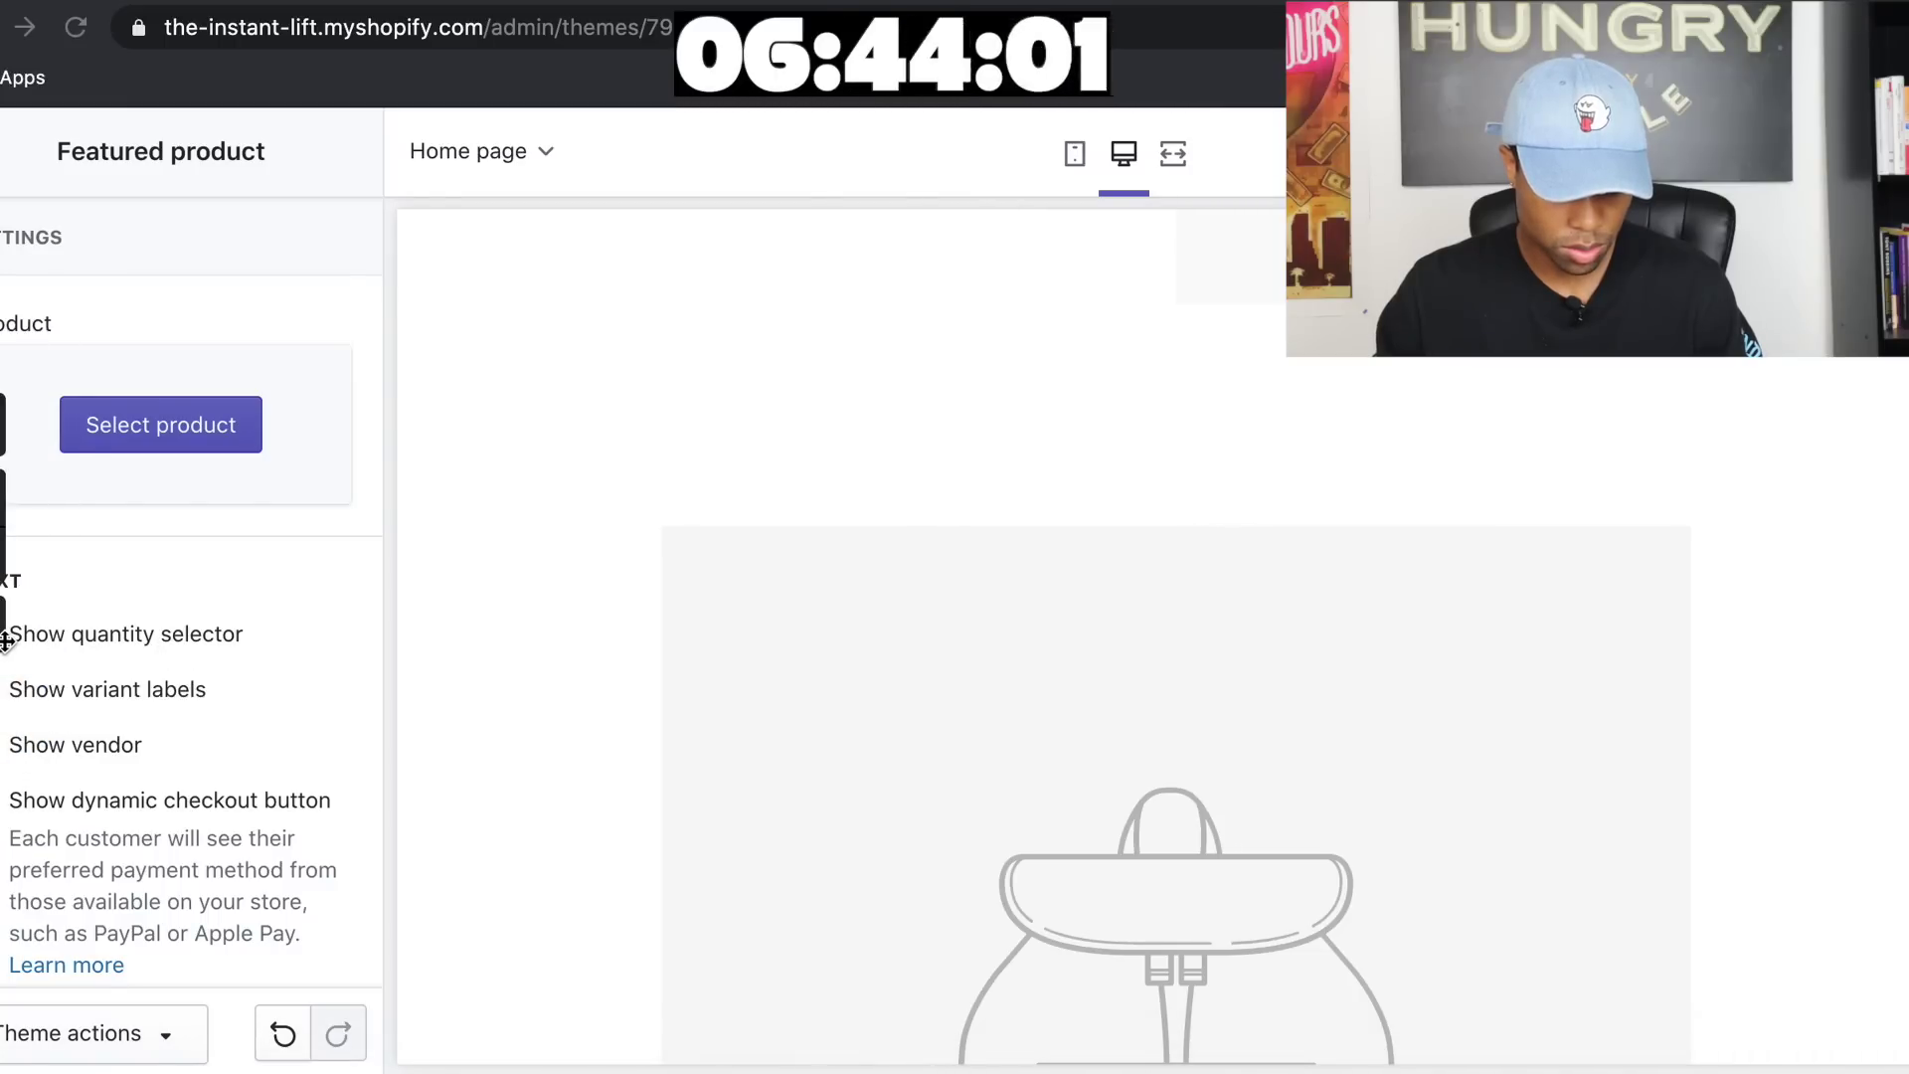
# Assign The InstantLift Bra to the Featured product section, save the theme and return to the section list
pyautogui.scroll(-5, 127, 629)
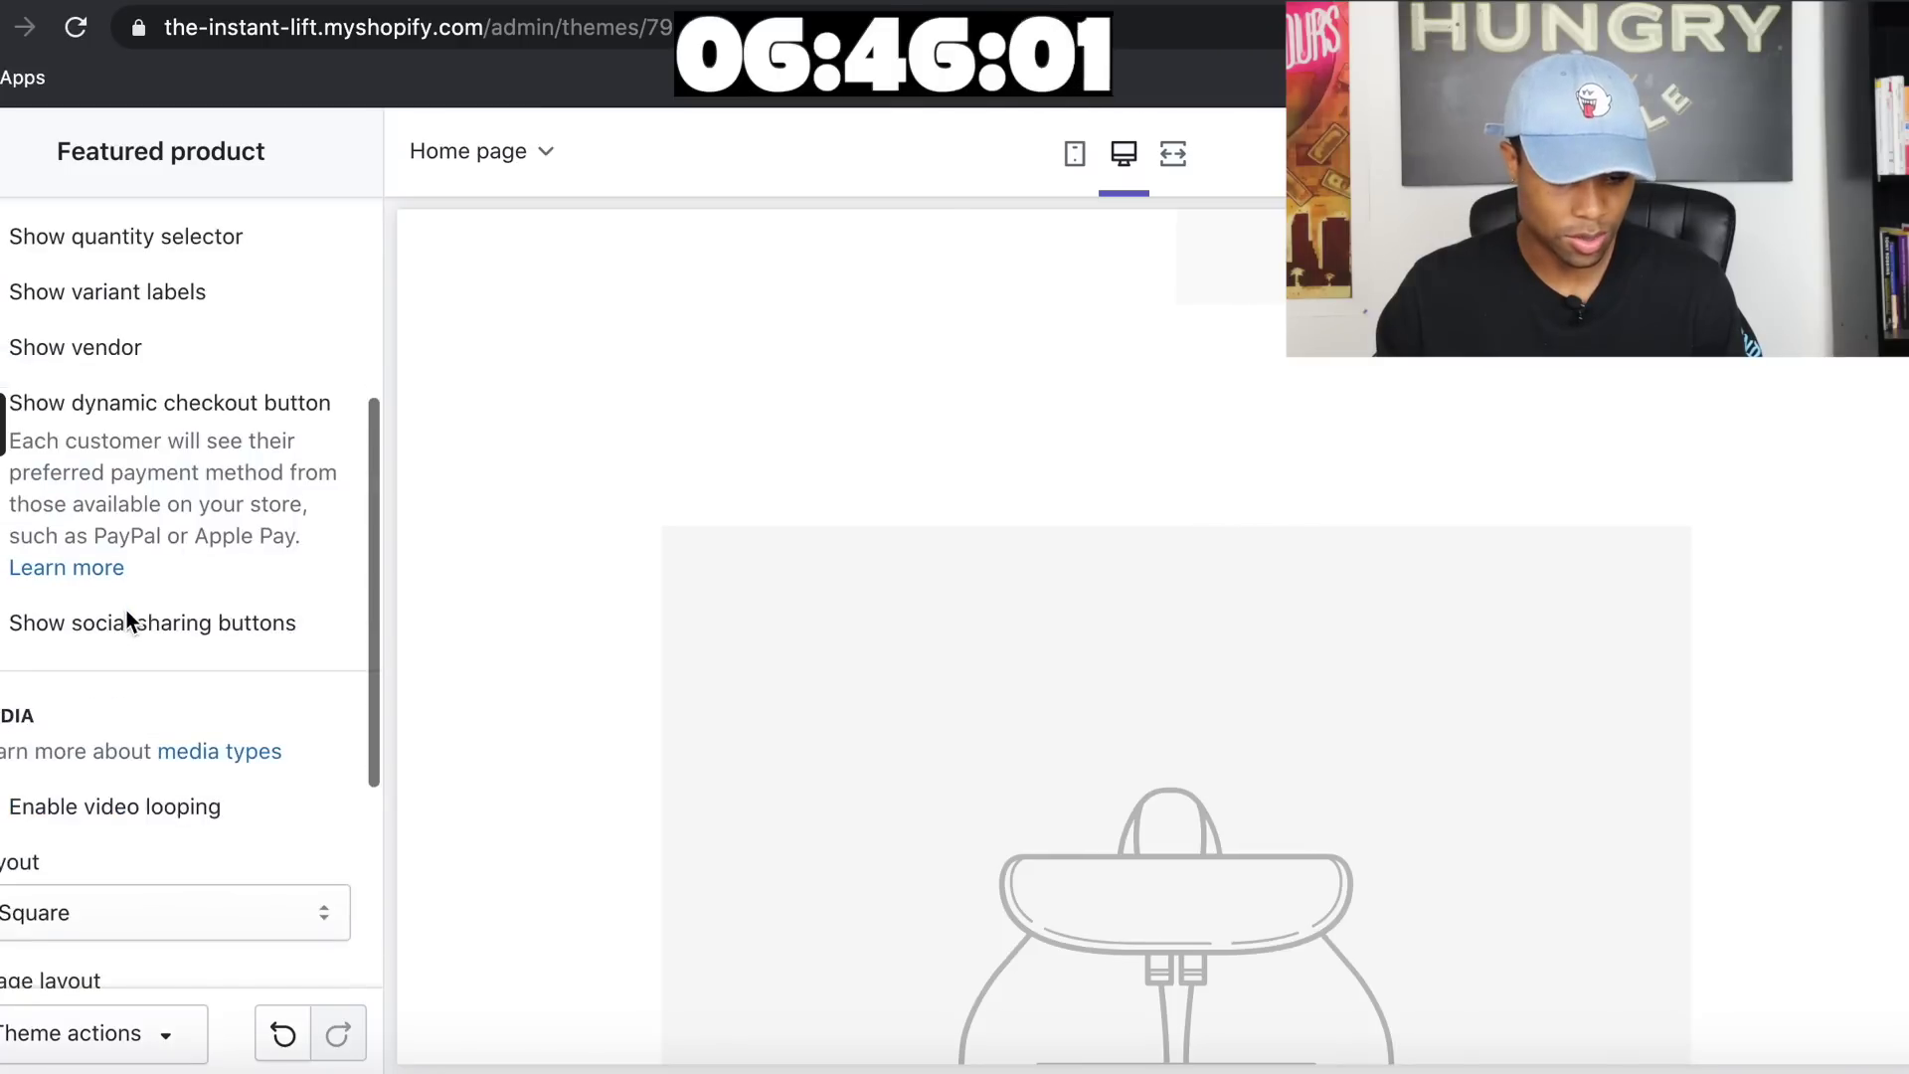
pyautogui.scroll(1, 129, 623)
pyautogui.scroll(2, 5, 296)
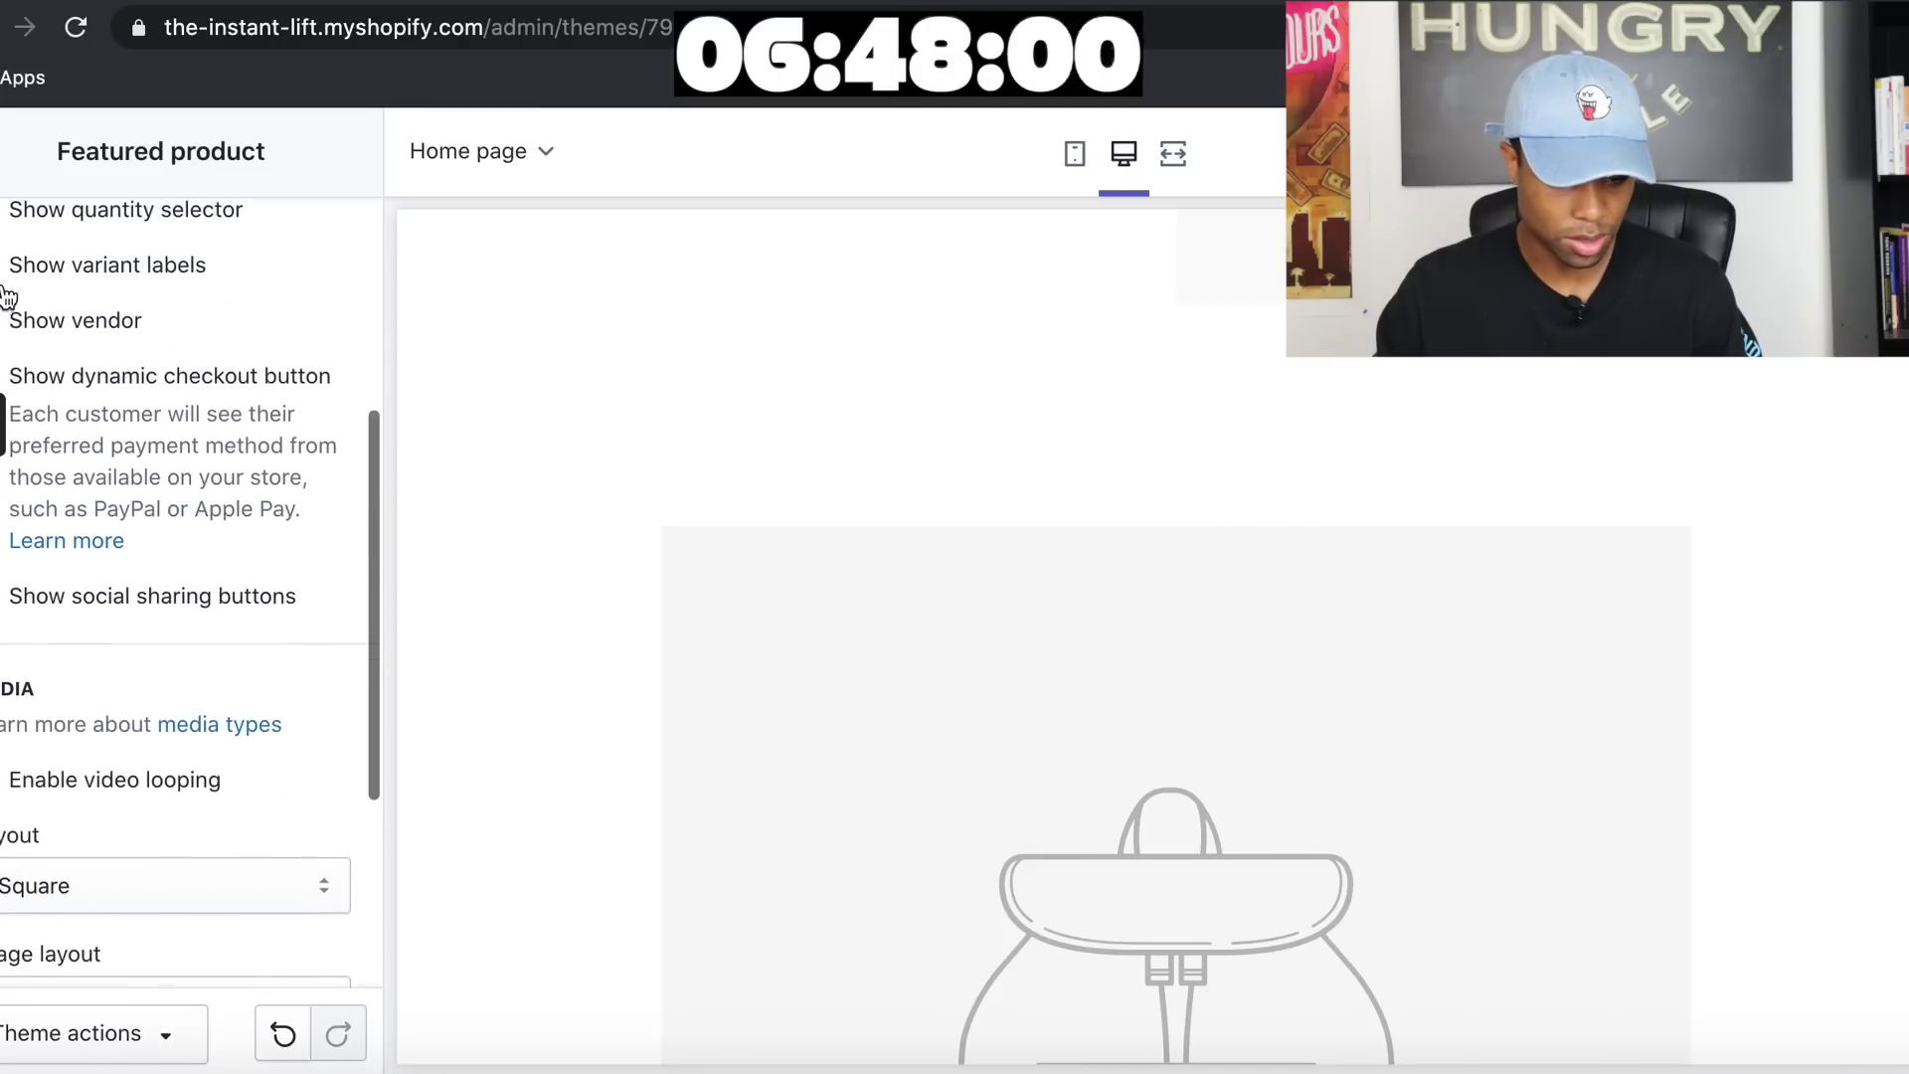
pyautogui.scroll(4, 314, 472)
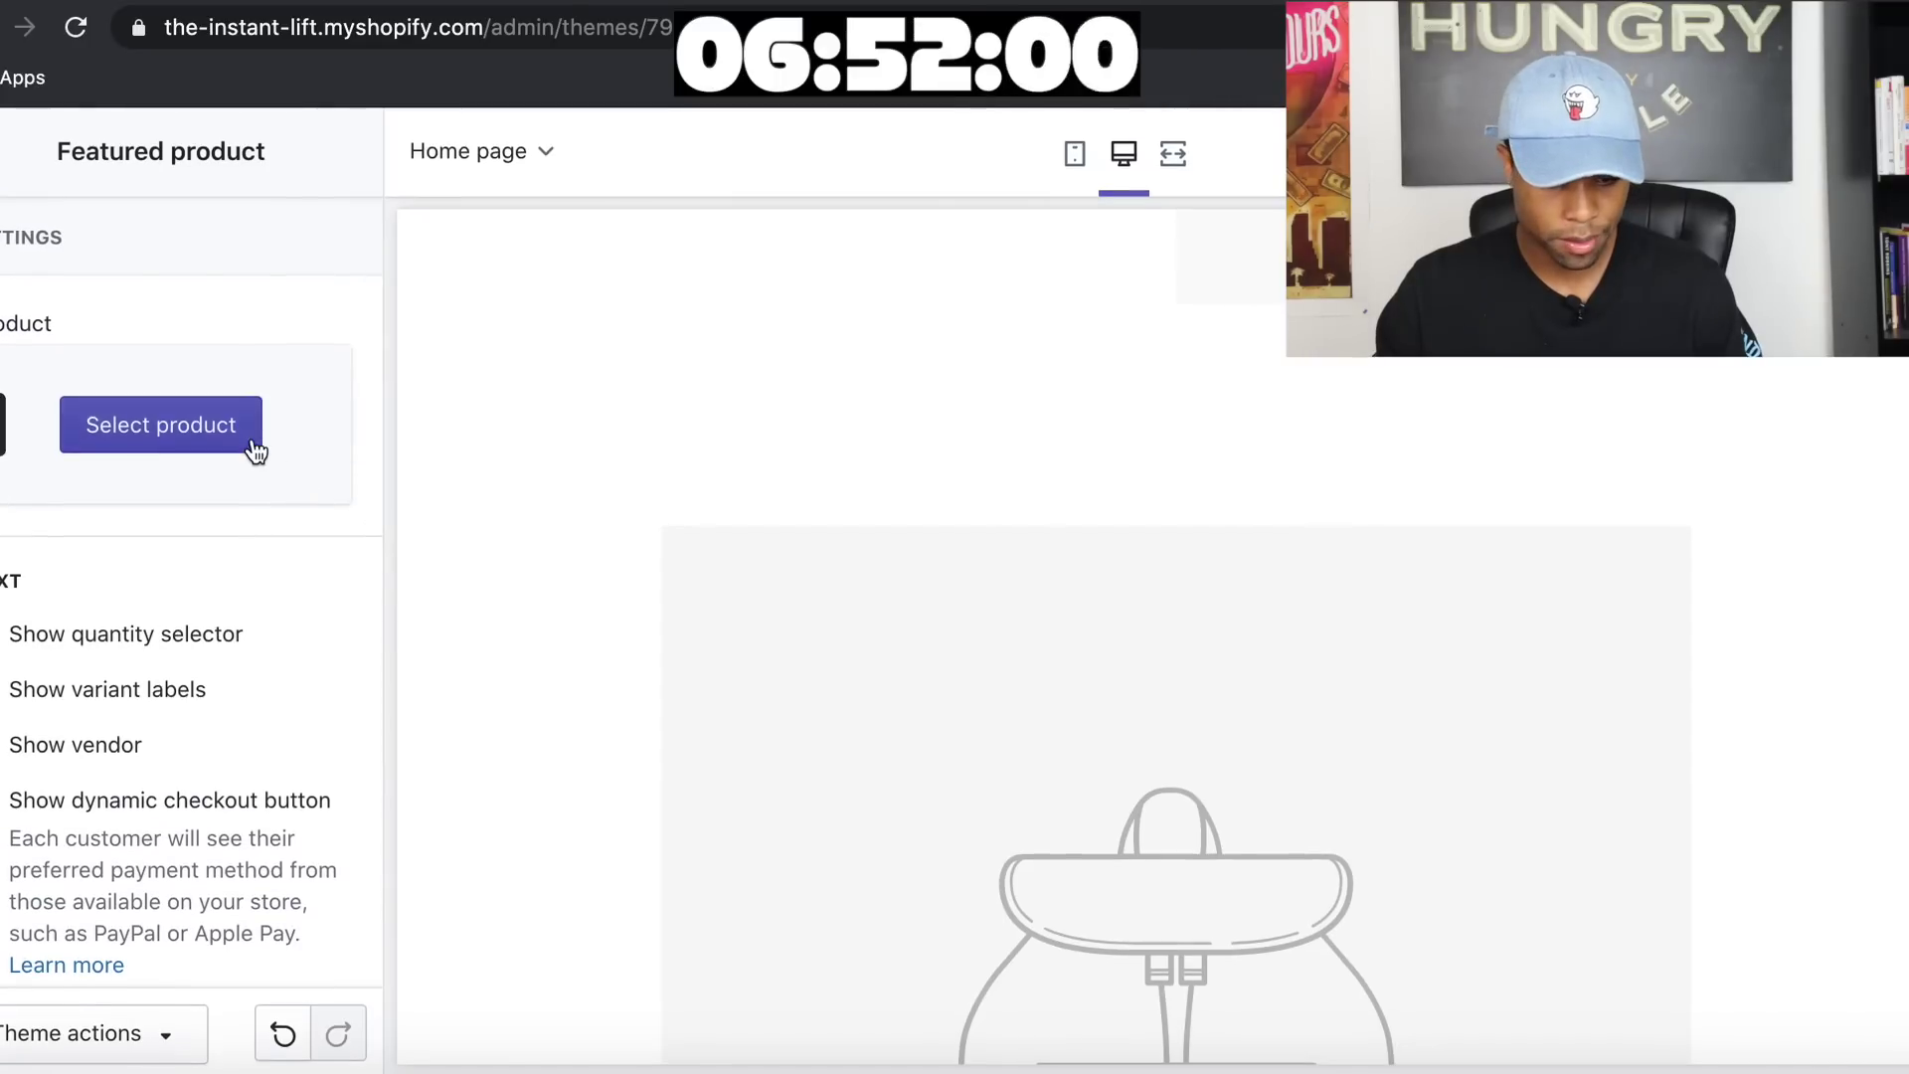
pyautogui.click(247, 448)
pyautogui.click(266, 476)
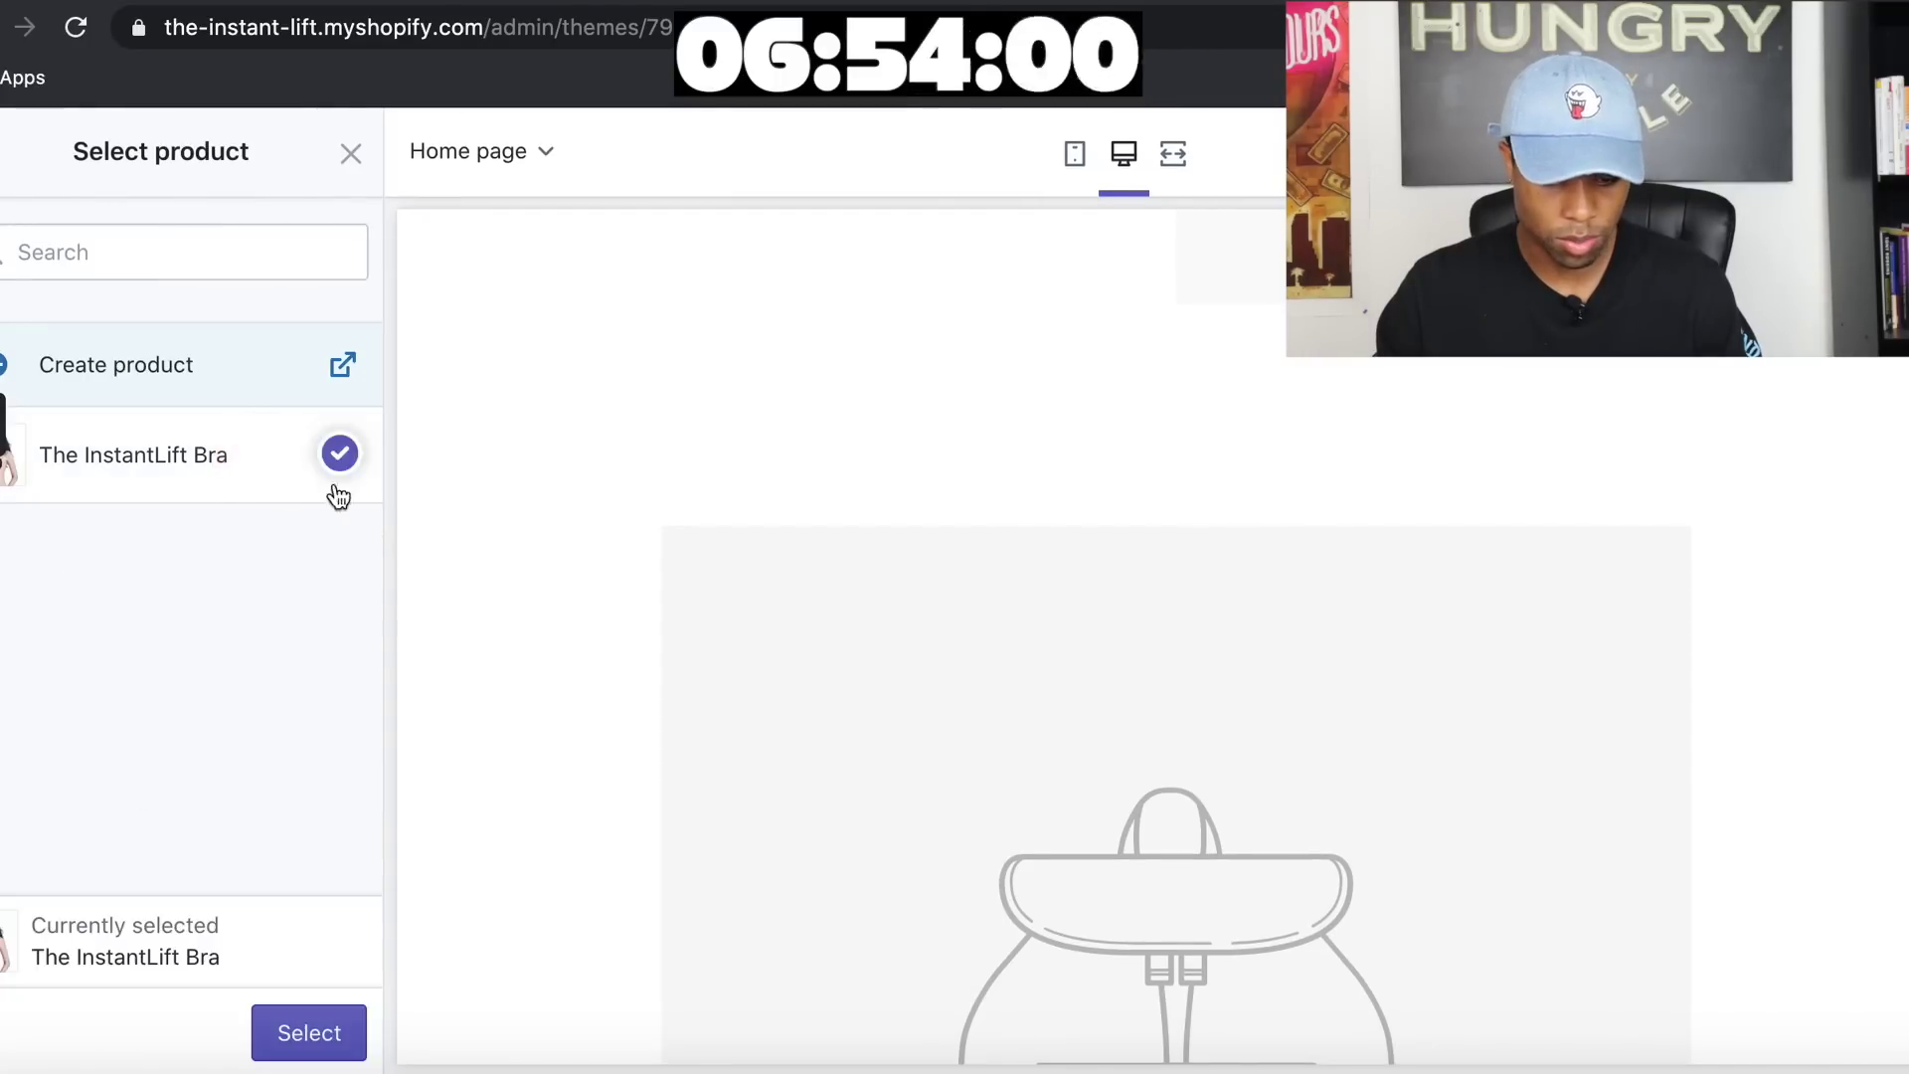
pyautogui.click(316, 1038)
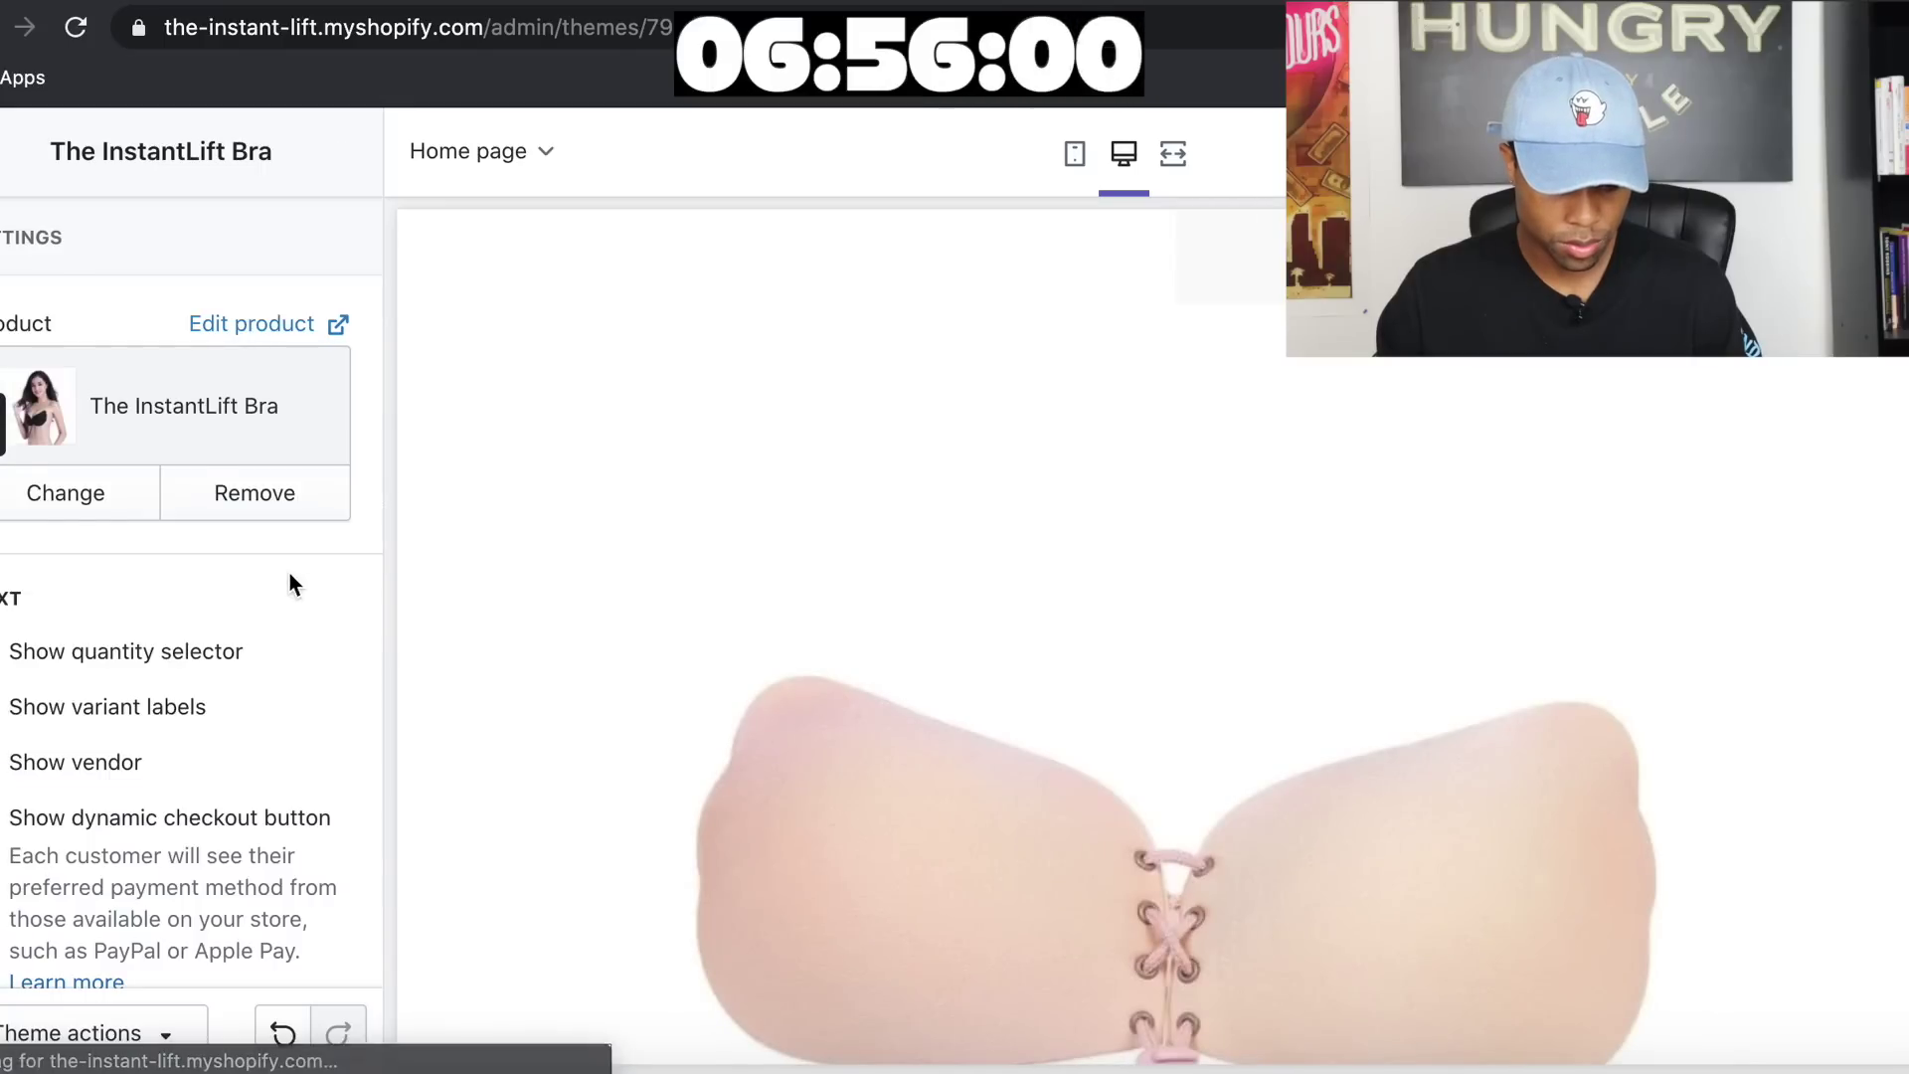
pyautogui.scroll(-8, 289, 583)
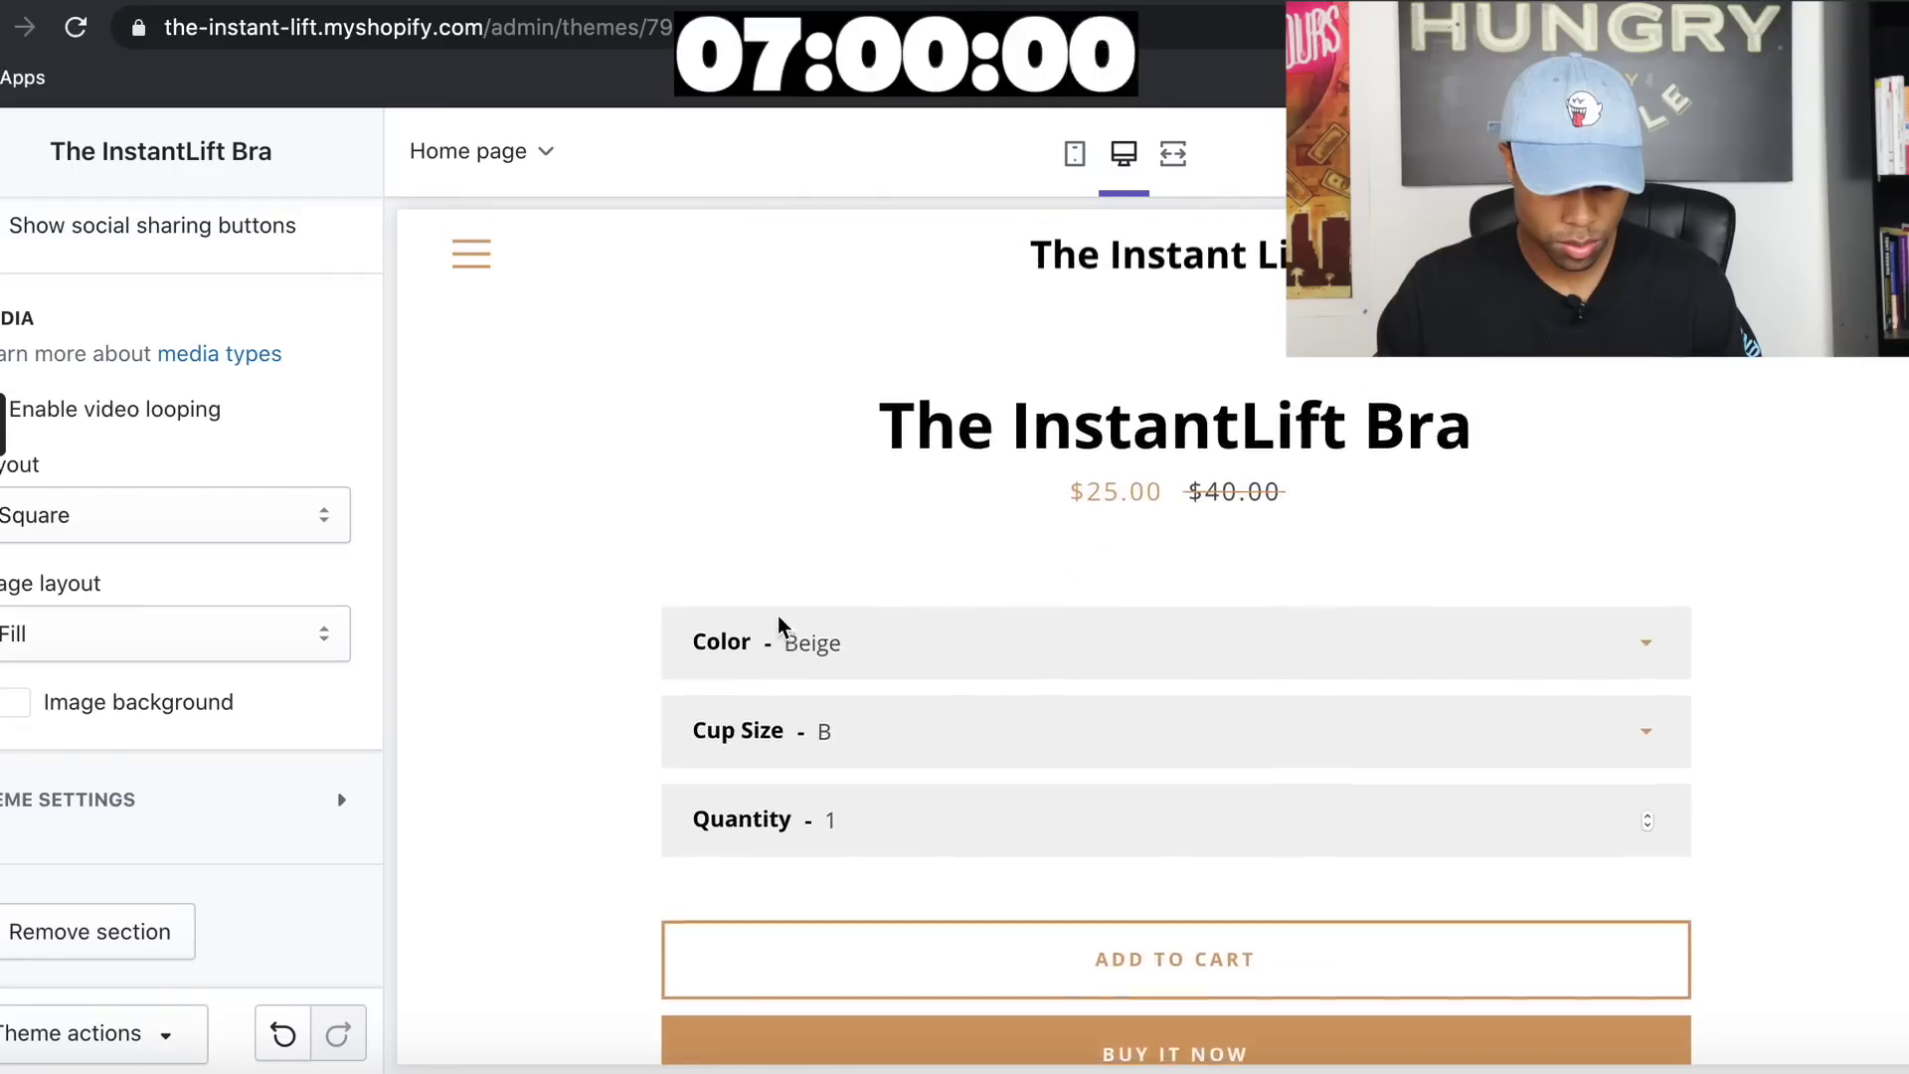
pyautogui.scroll(5, 282, 646)
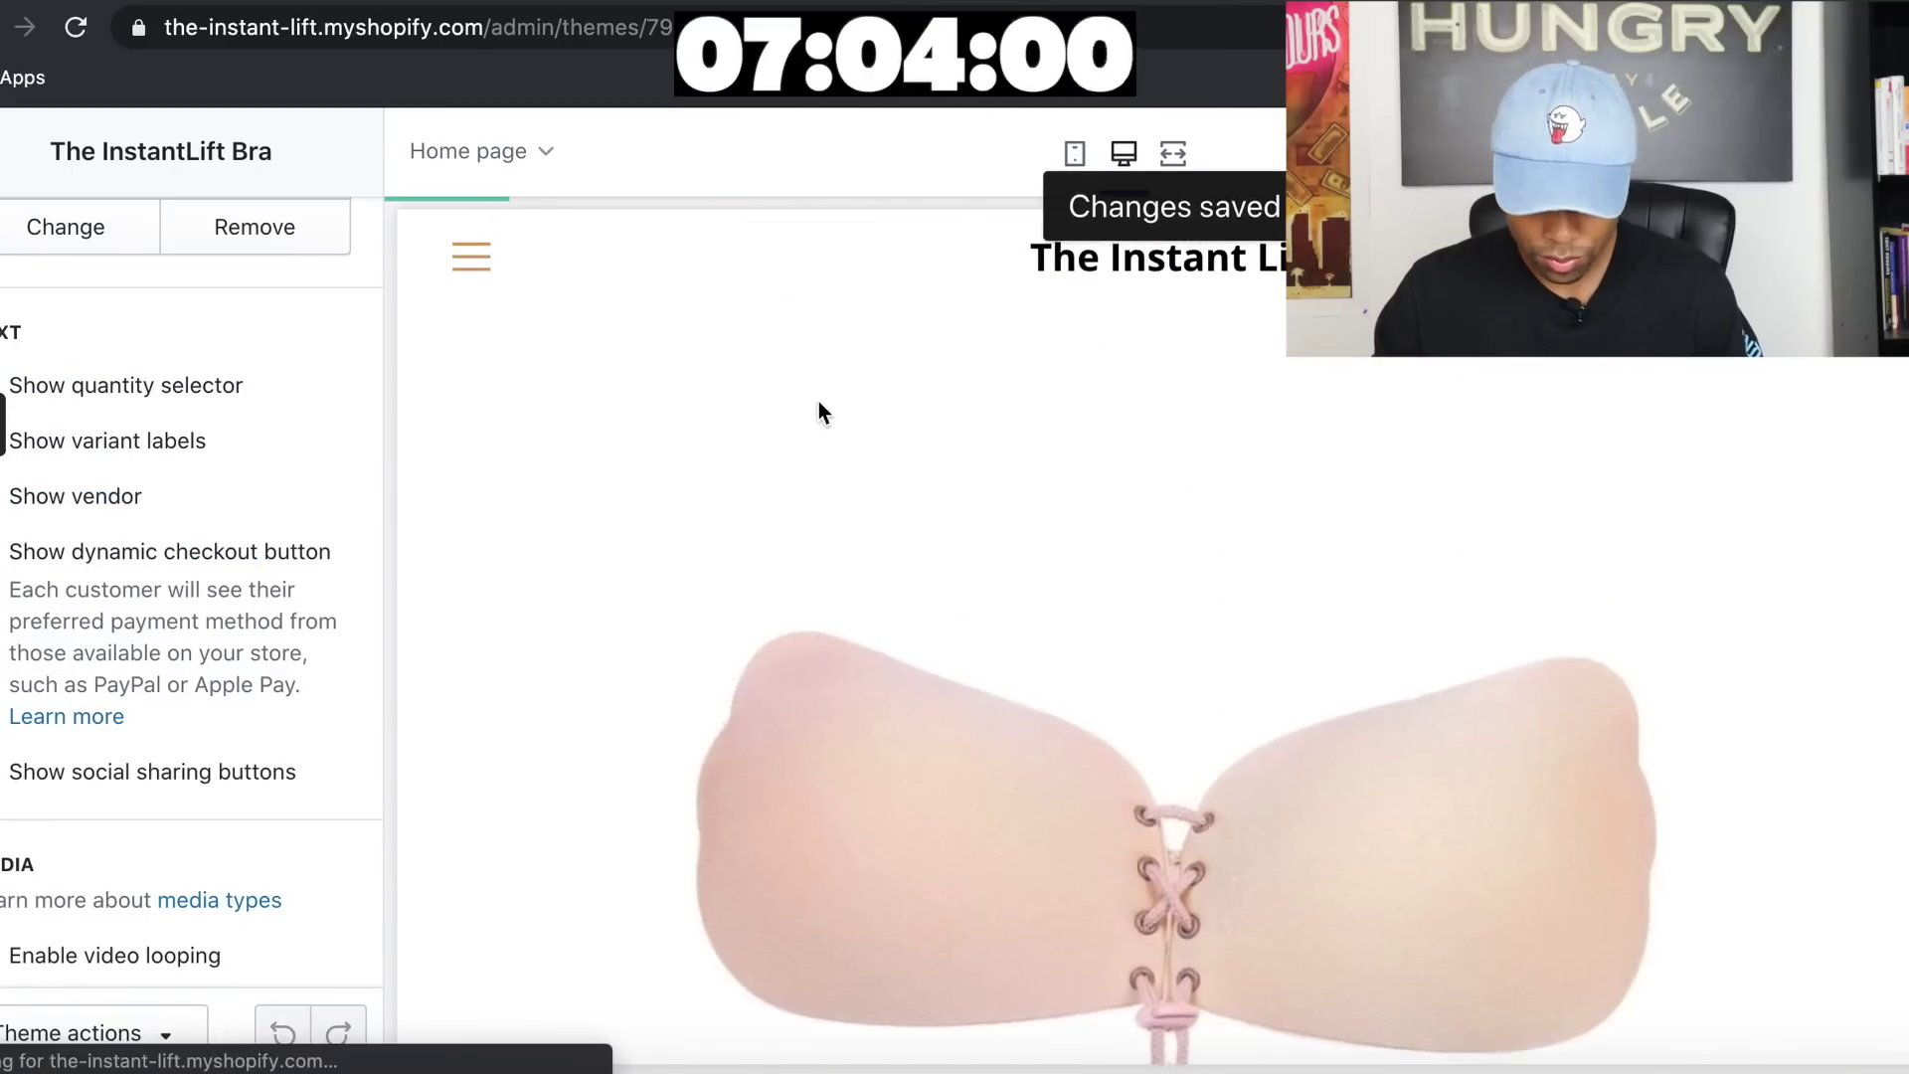
pyautogui.scroll(3, 149, 383)
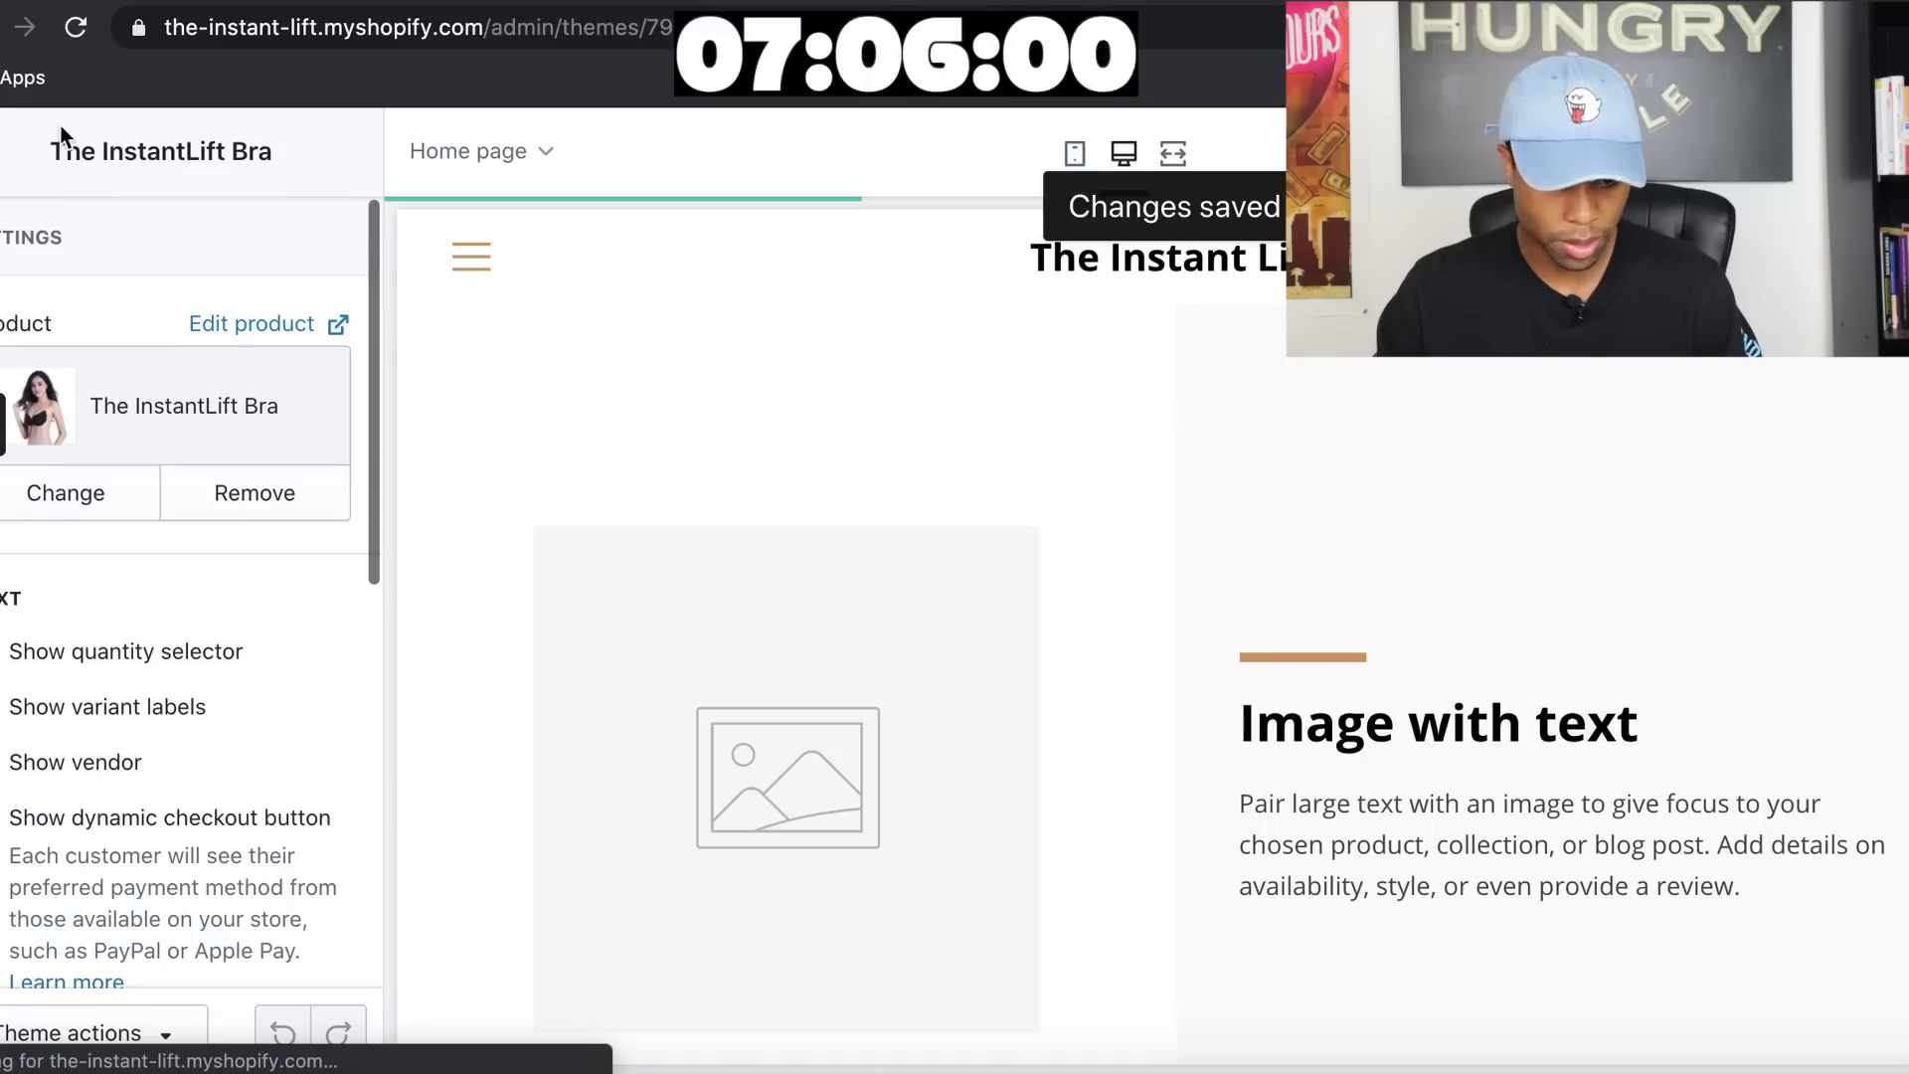
pyautogui.click(3, 151)
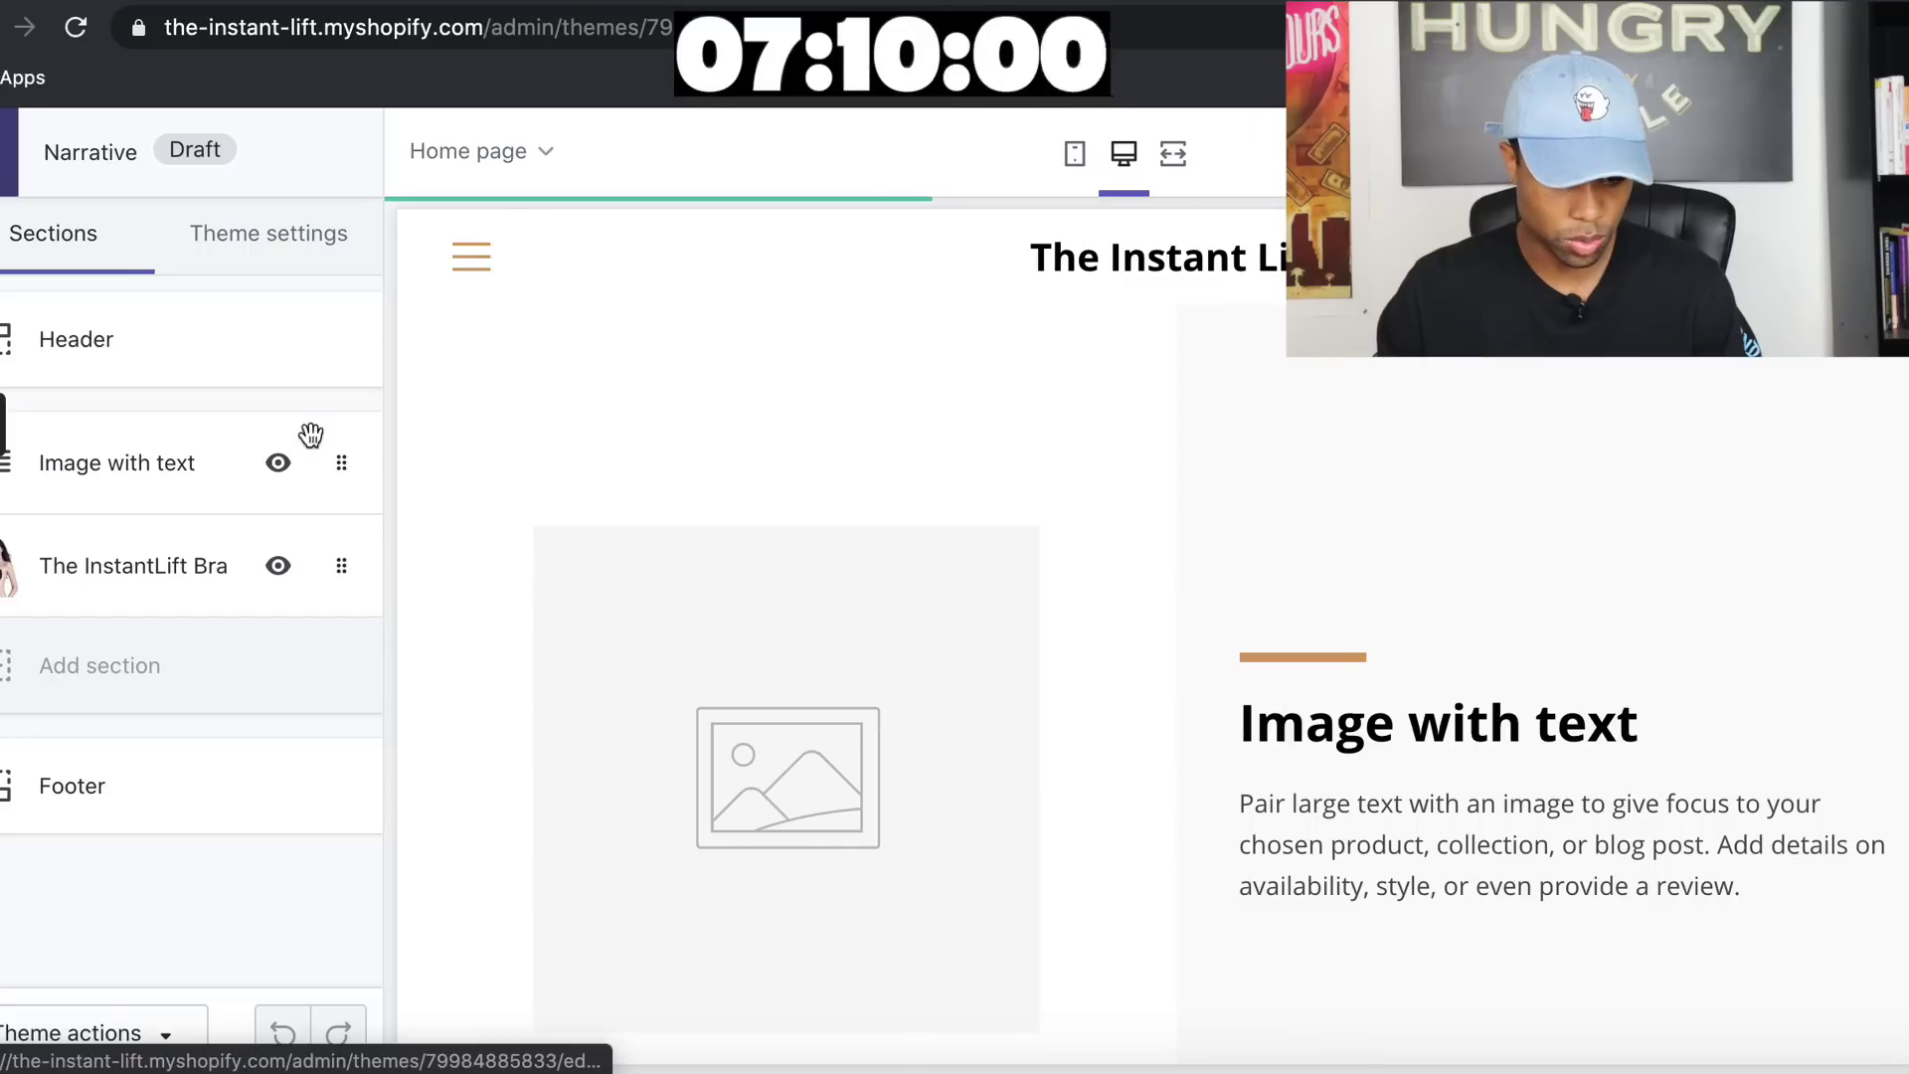
# Add the close-up photo of the black bra to the Image with text section
pyautogui.click(191, 479)
pyautogui.scroll(-2, 203, 637)
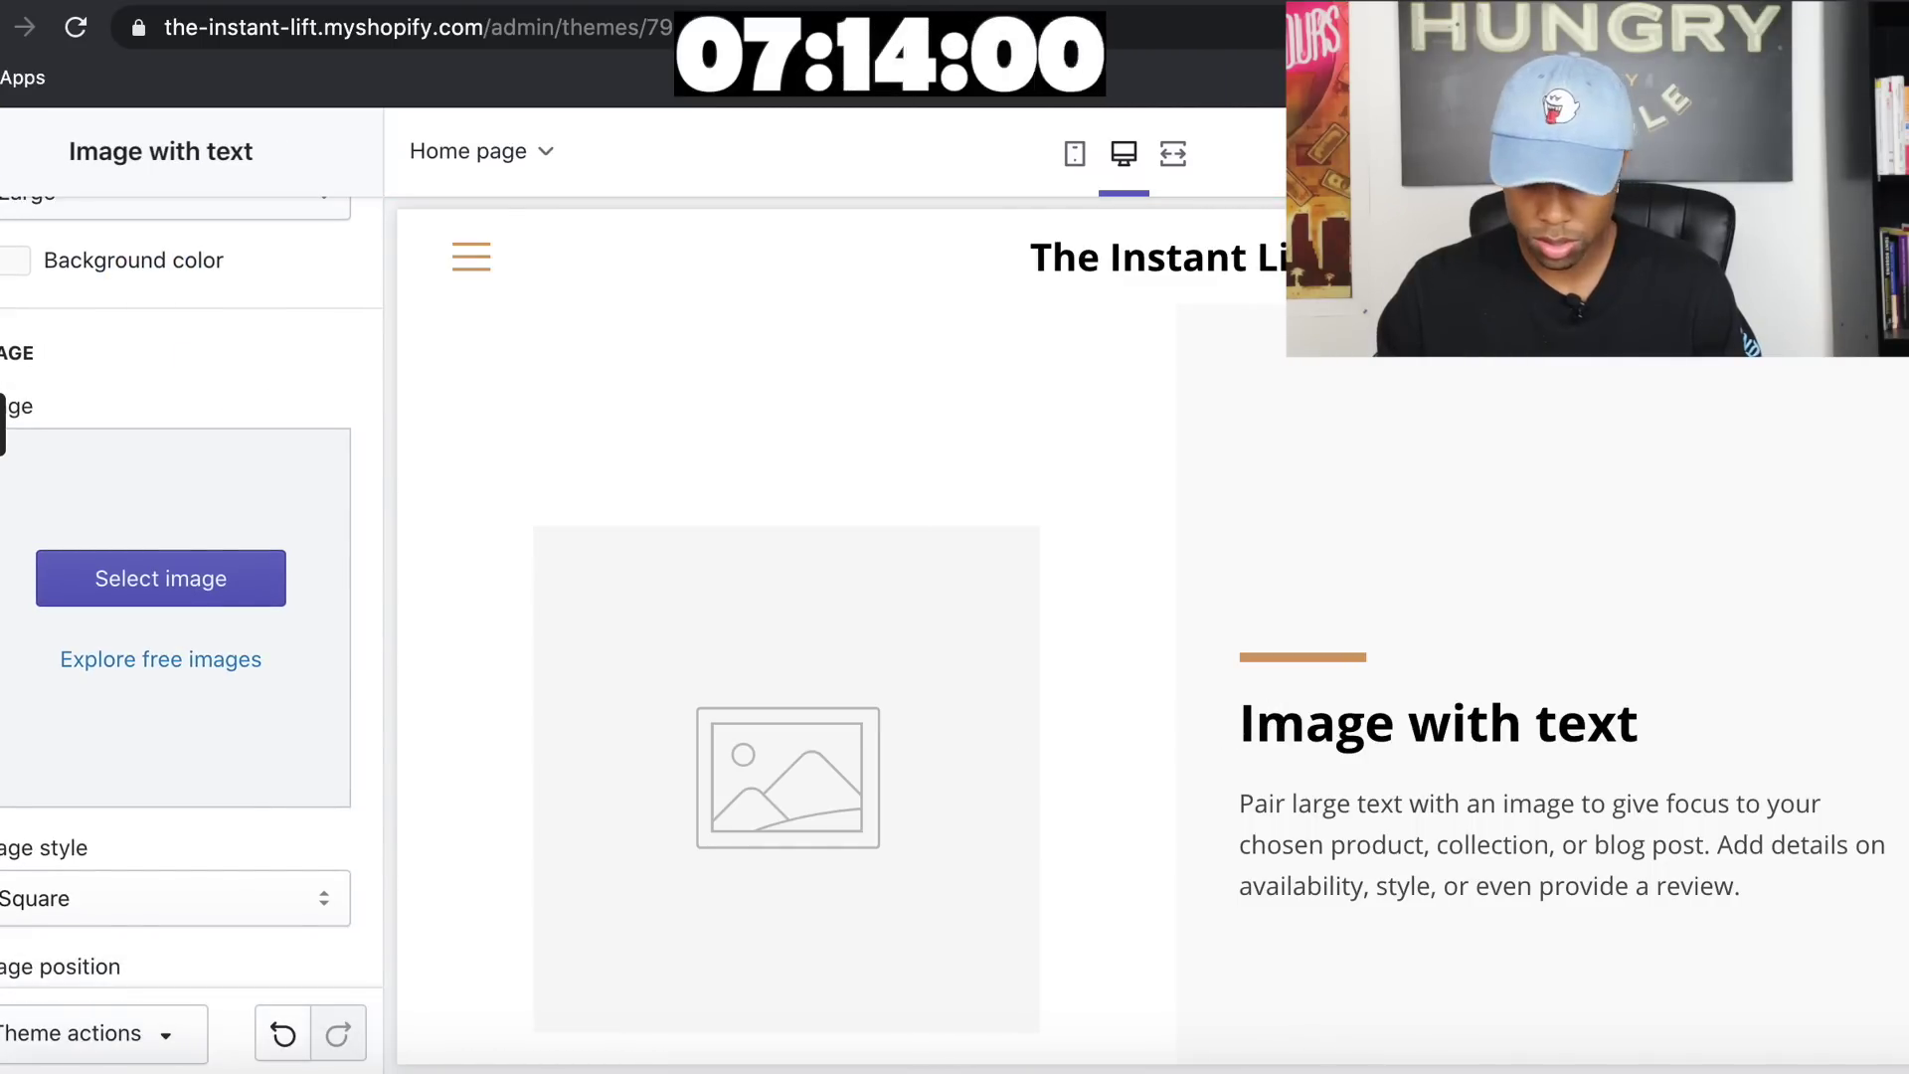
pyautogui.moveTo(1840, 925); pyautogui.dragTo(194, 678)
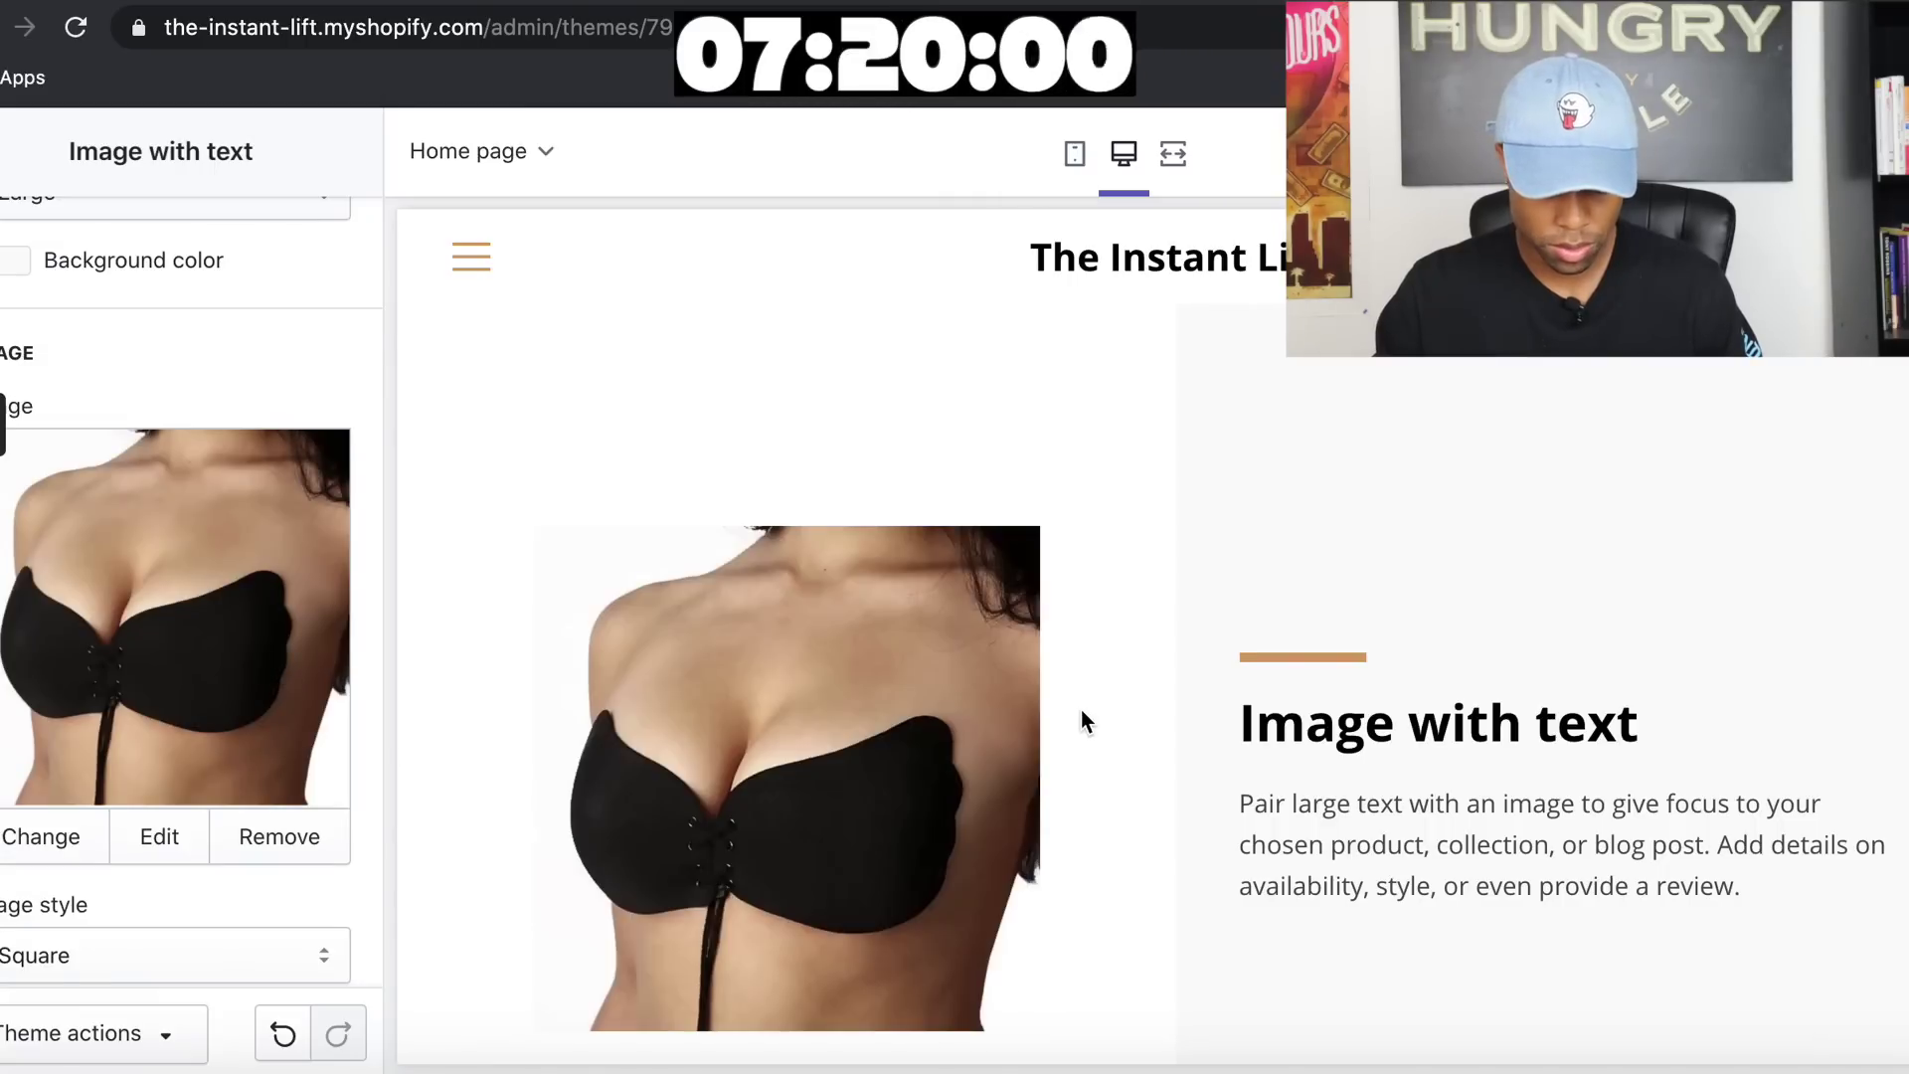
# Set the body text to "The InstantLift Bra instantly enhances your cleavage and perfects your breasts. Our InstantLift bra is resusable and can be worn over 25 times."
pyautogui.scroll(-1, 1082, 708)
pyautogui.scroll(-10, 243, 640)
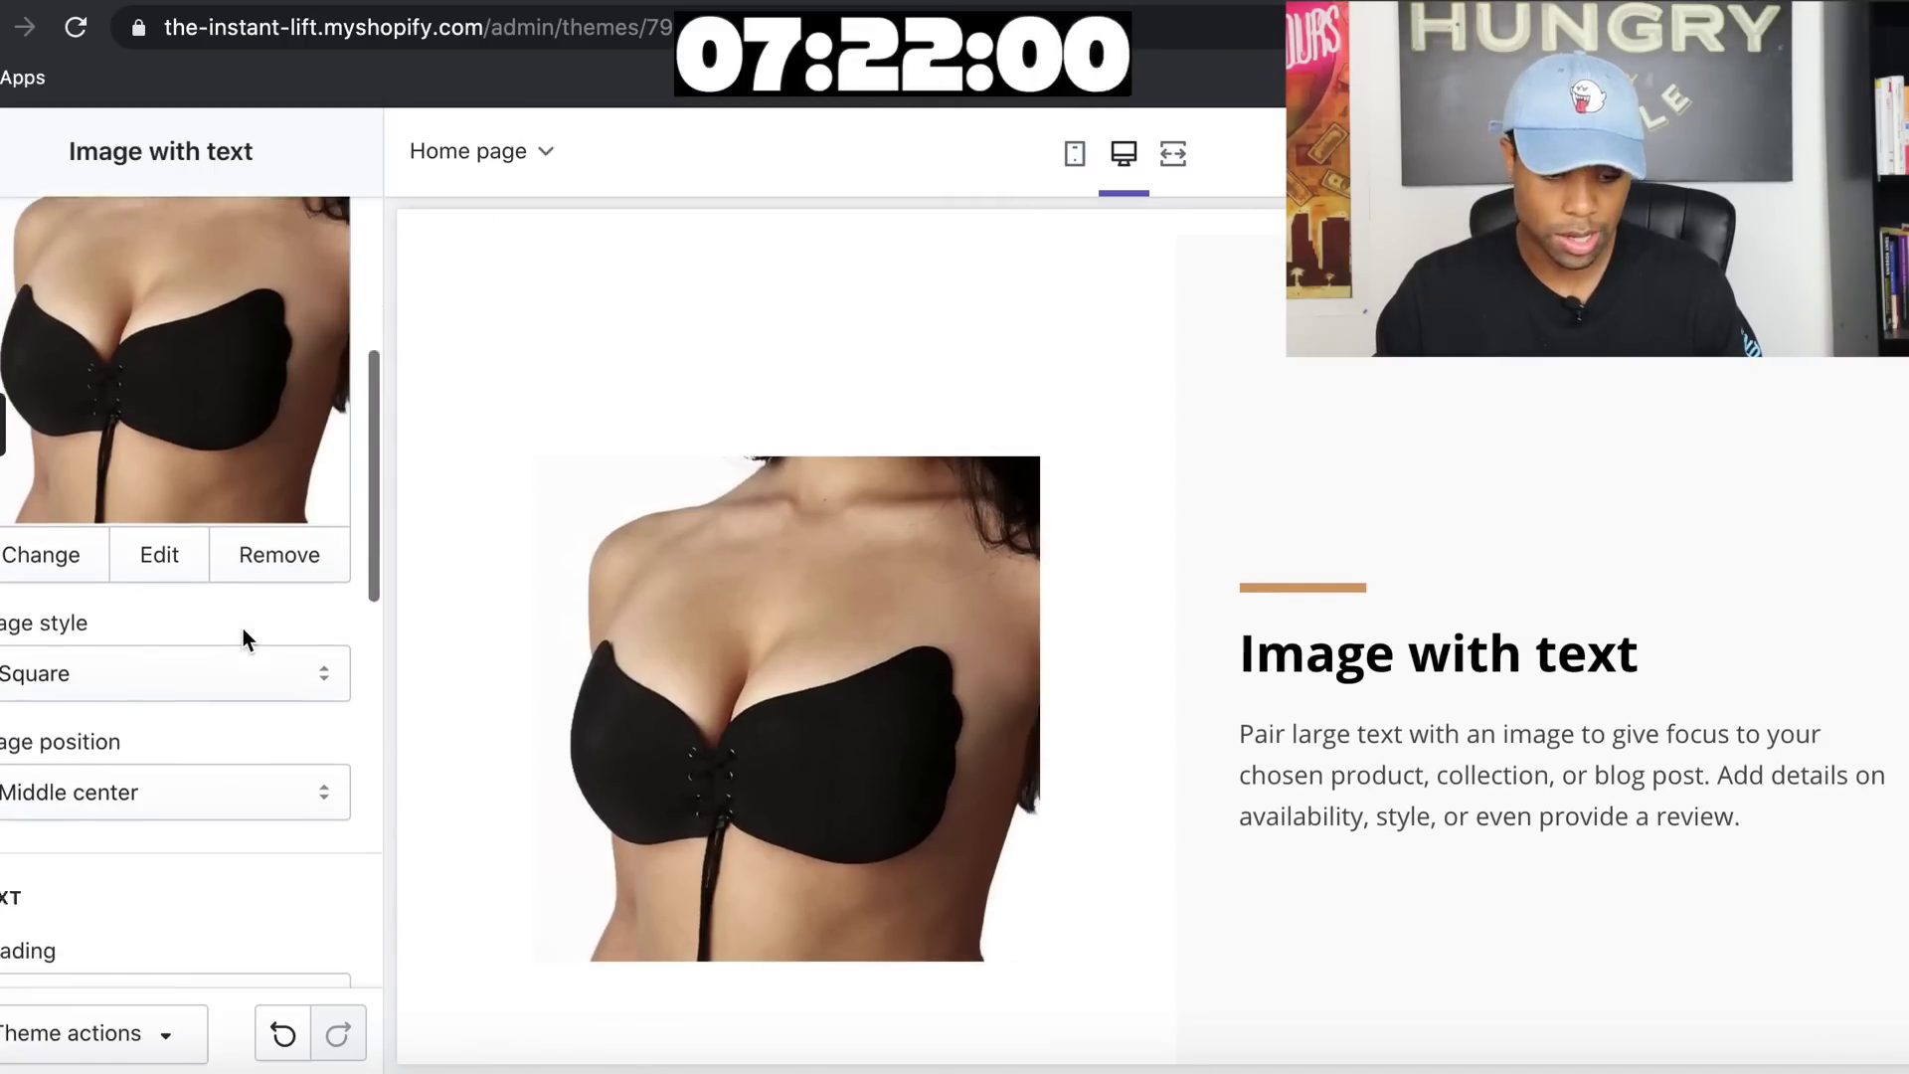
pyautogui.moveTo(269, 735); pyautogui.dragTo(10, 532)
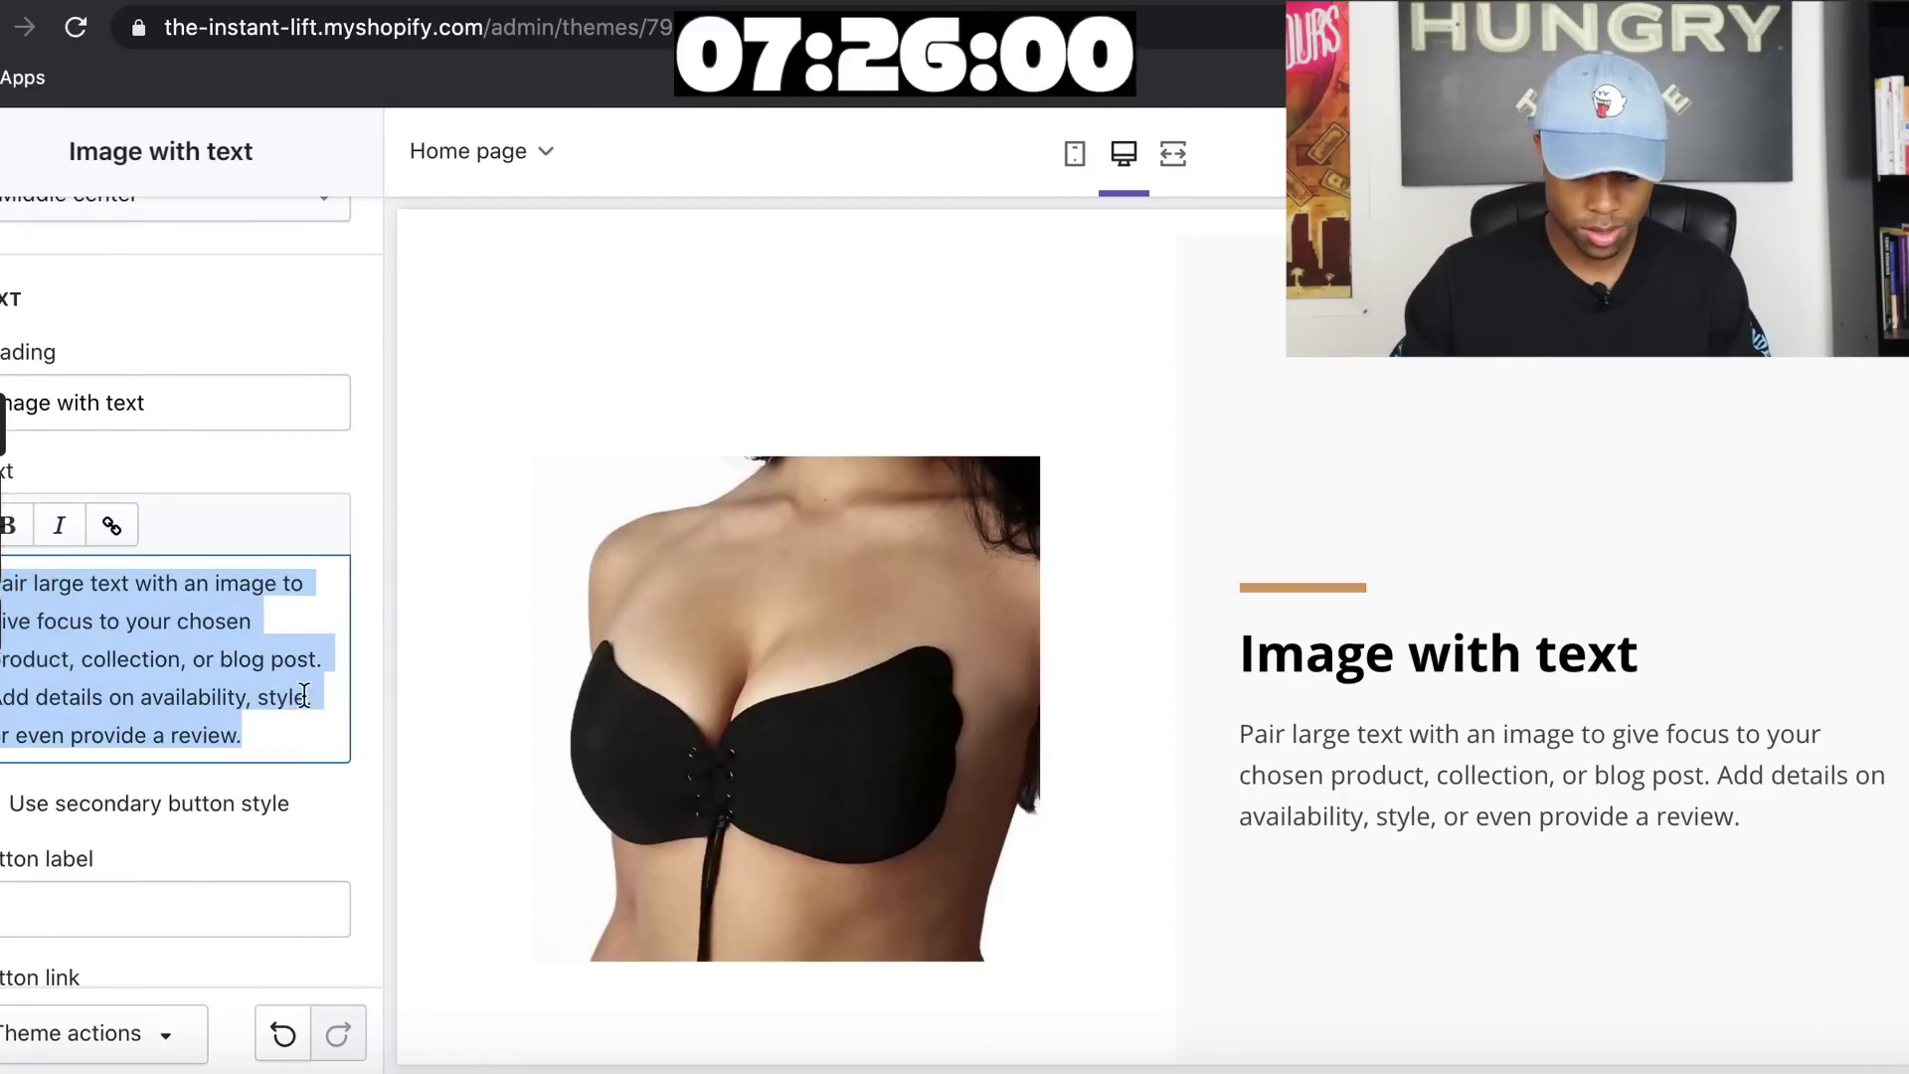
pyautogui.scroll(-1, 334, 713)
pyautogui.press('BackSpace')
pyautogui.write('The InstantLift Bra instantly enhances your cleavage and perfects your breasts. Our InstantLift bra is resusable and can be worn over 25 times.')
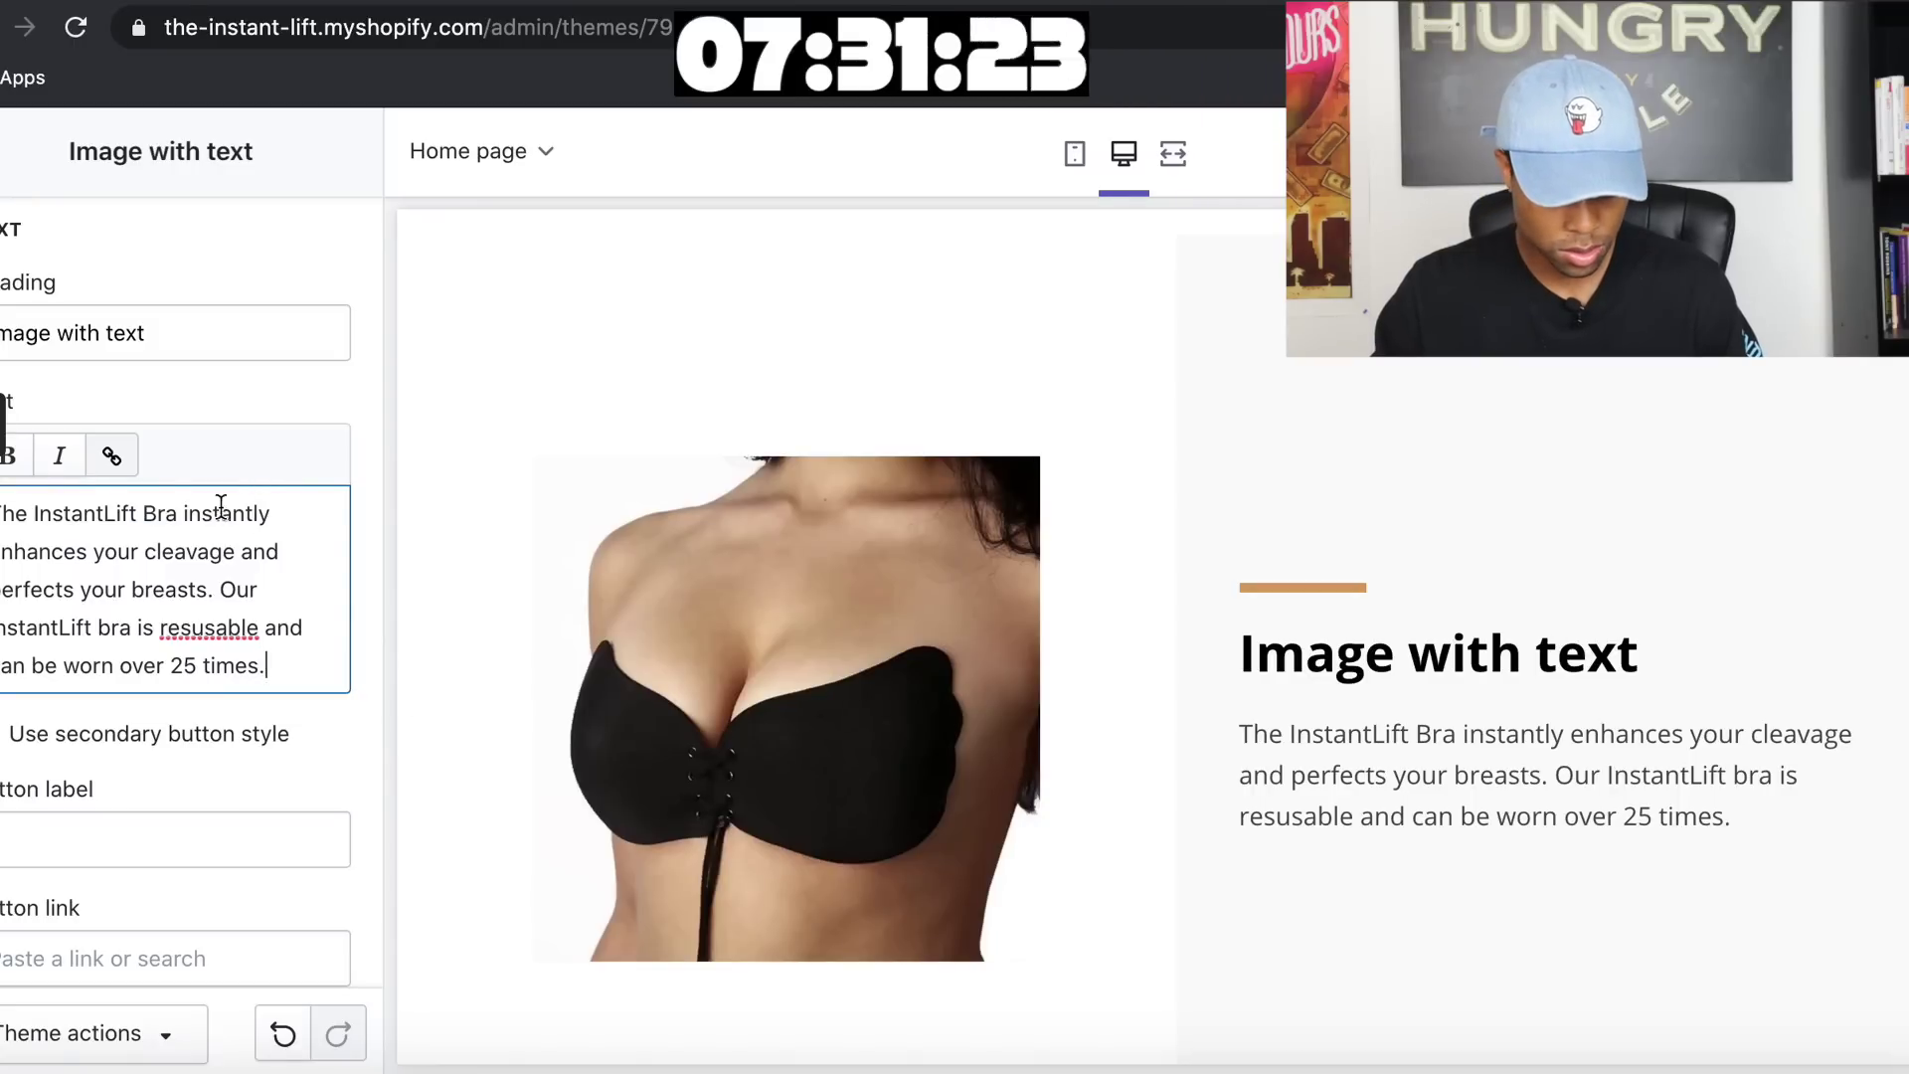
# Make the word "instantly" bold in the Image with text section's text
pyautogui.moveTo(182, 507); pyautogui.dragTo(282, 505)
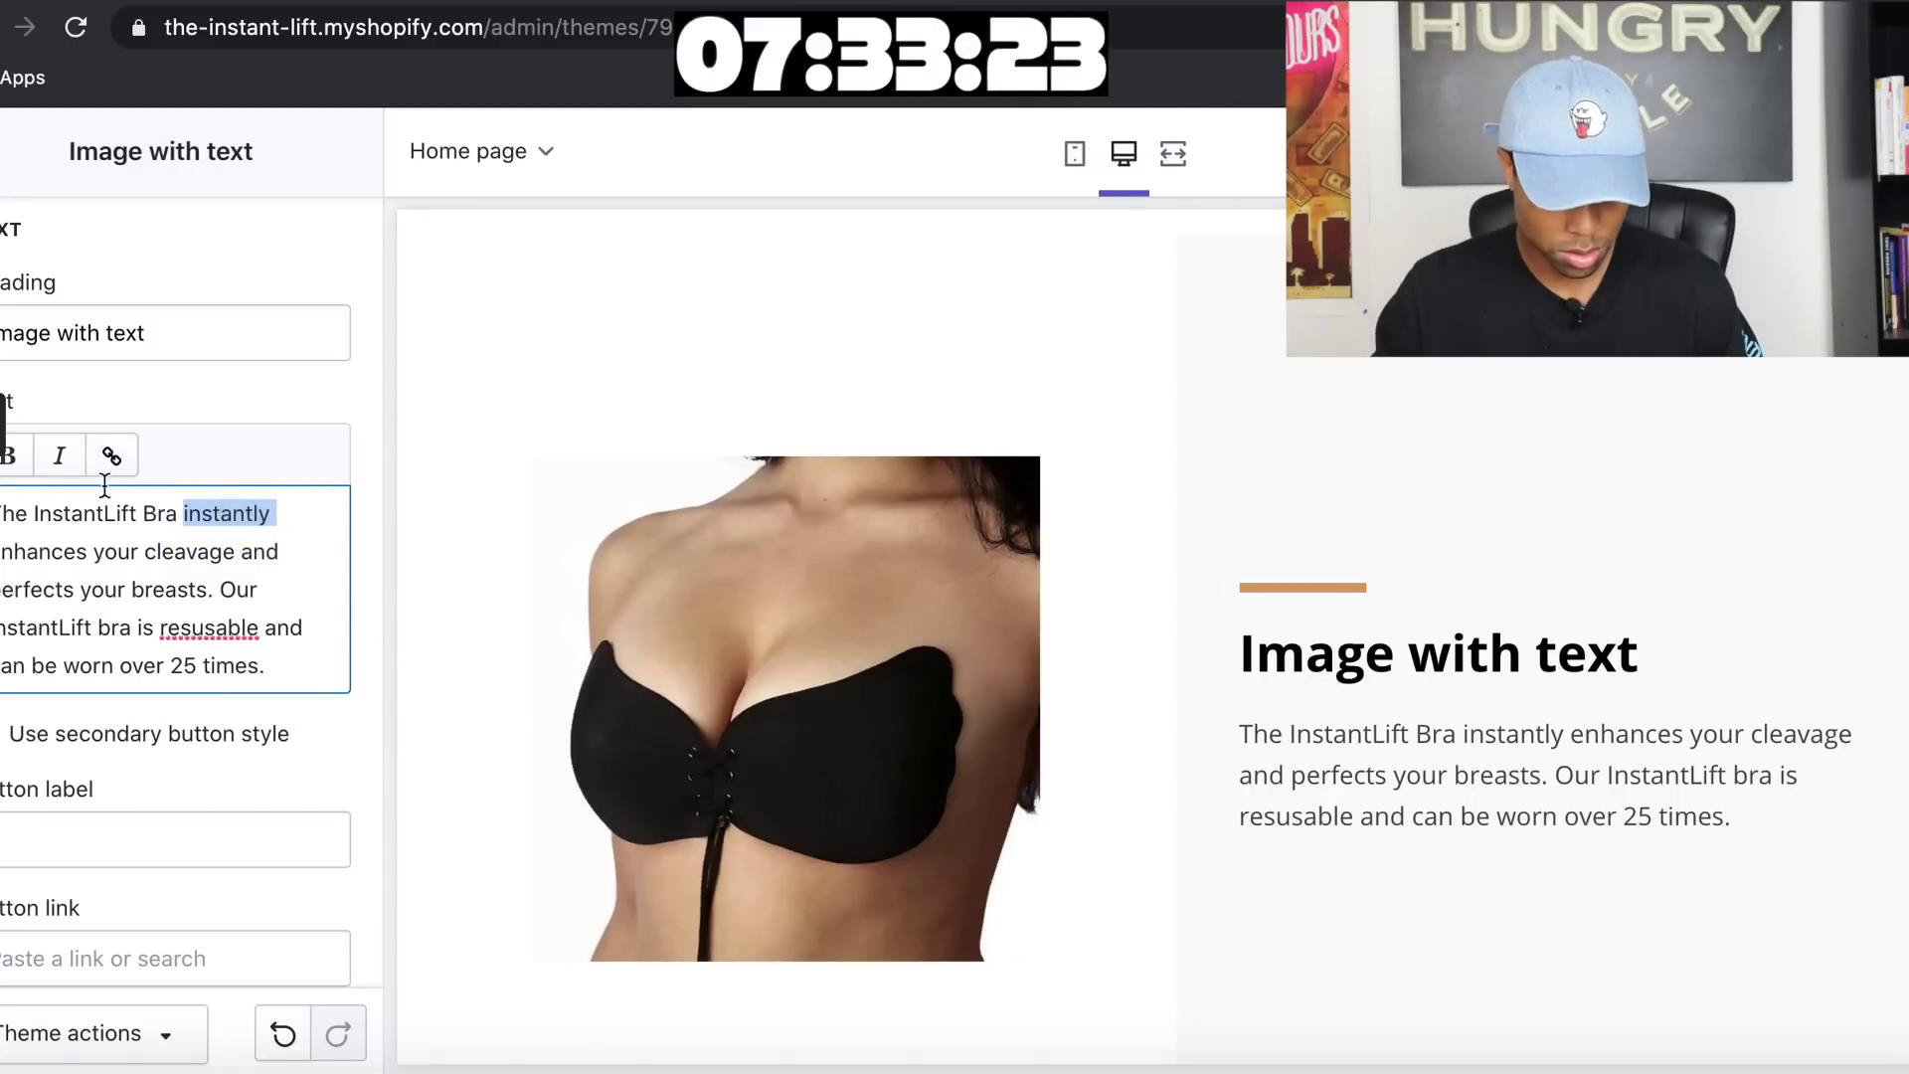
pyautogui.click(10, 457)
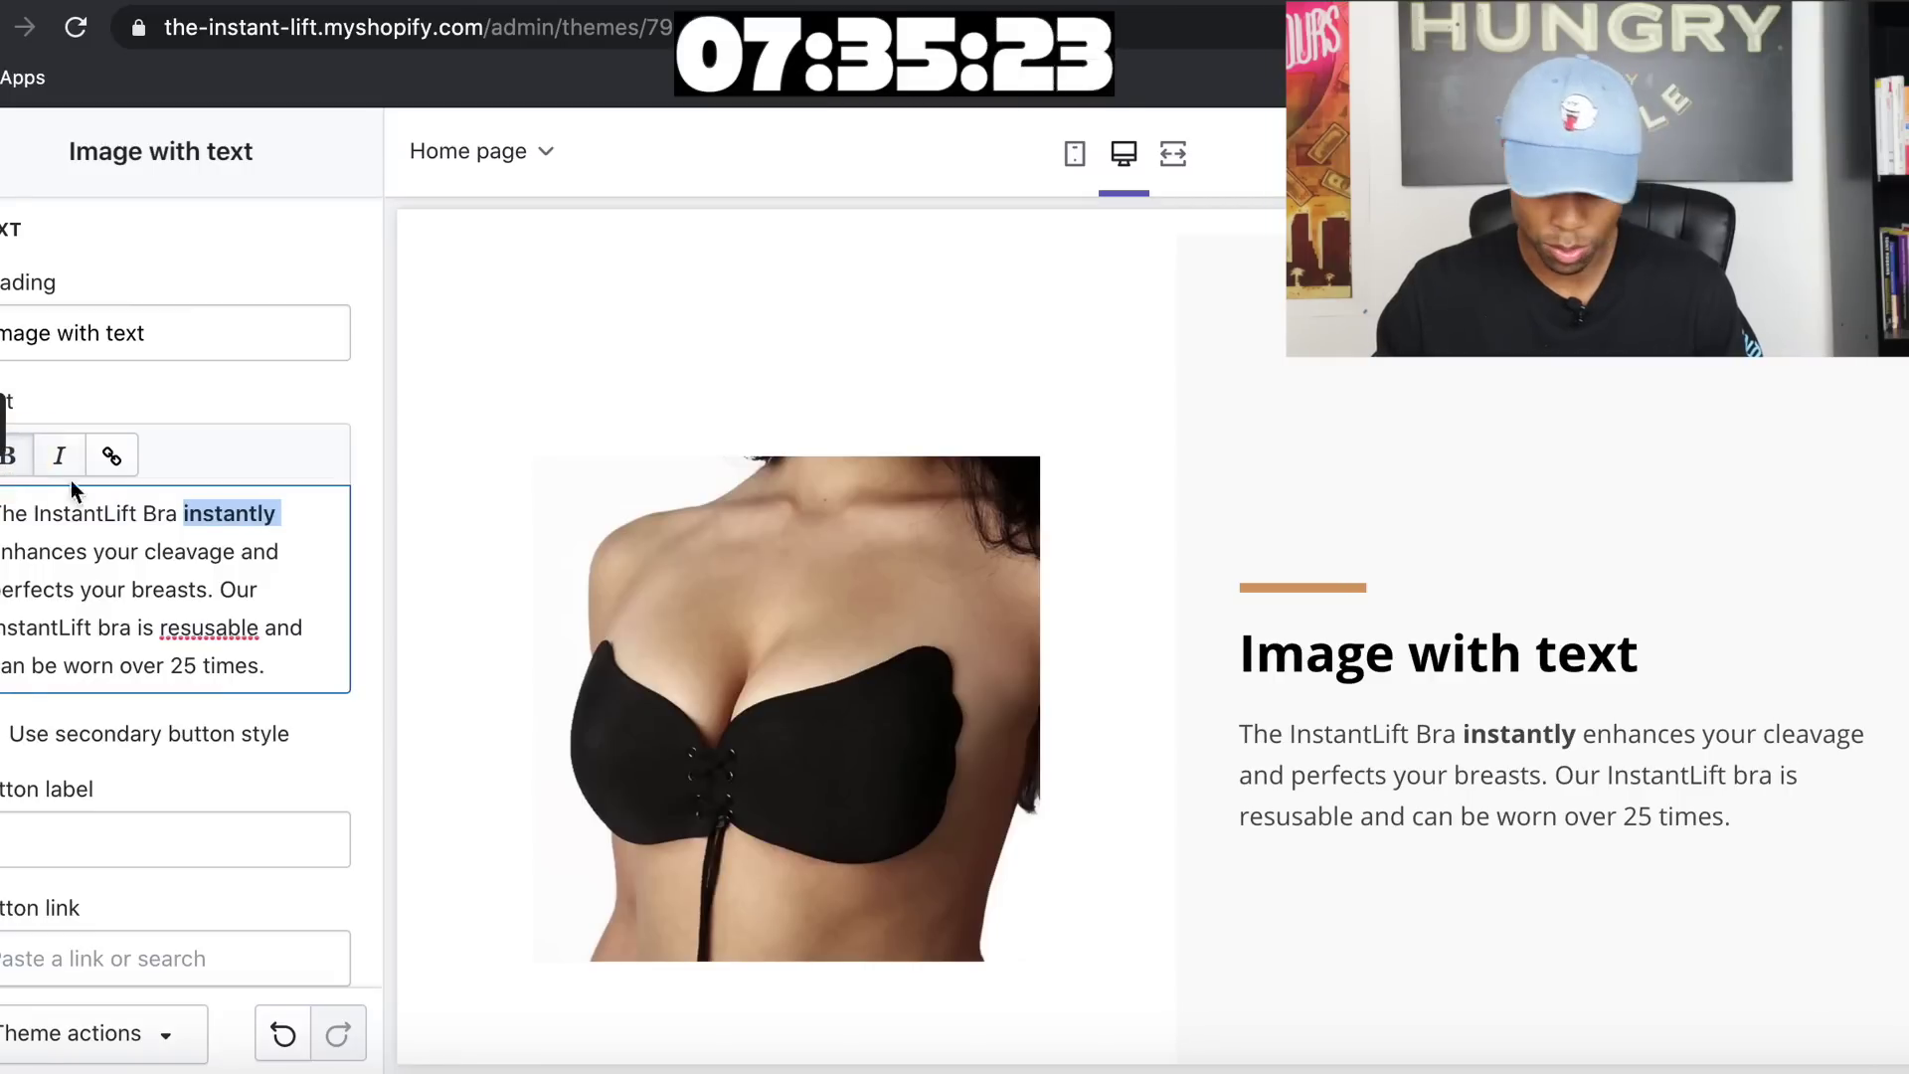
pyautogui.click(316, 660)
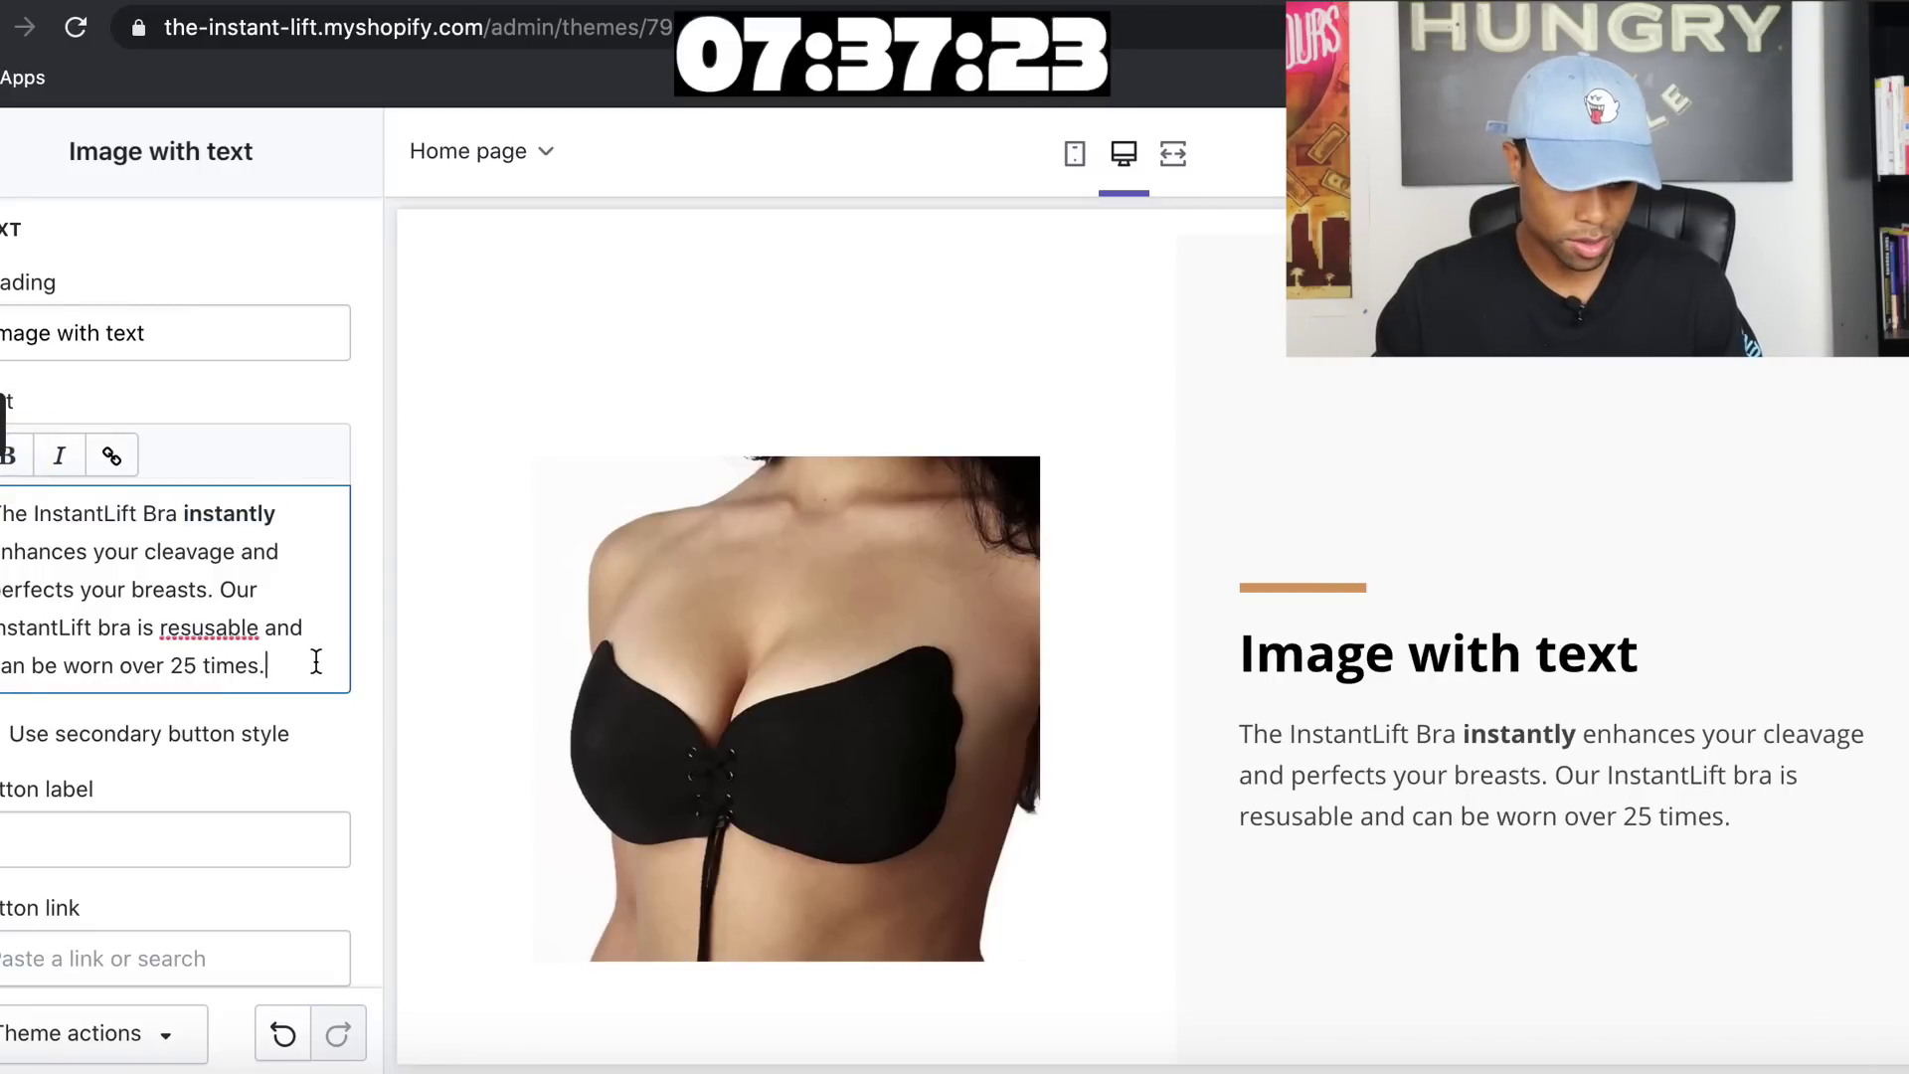
# Label the section's button "Shop Now", link it to The InstantLift Bra product and save the theme
pyautogui.scroll(-2, 298, 660)
pyautogui.click(267, 657)
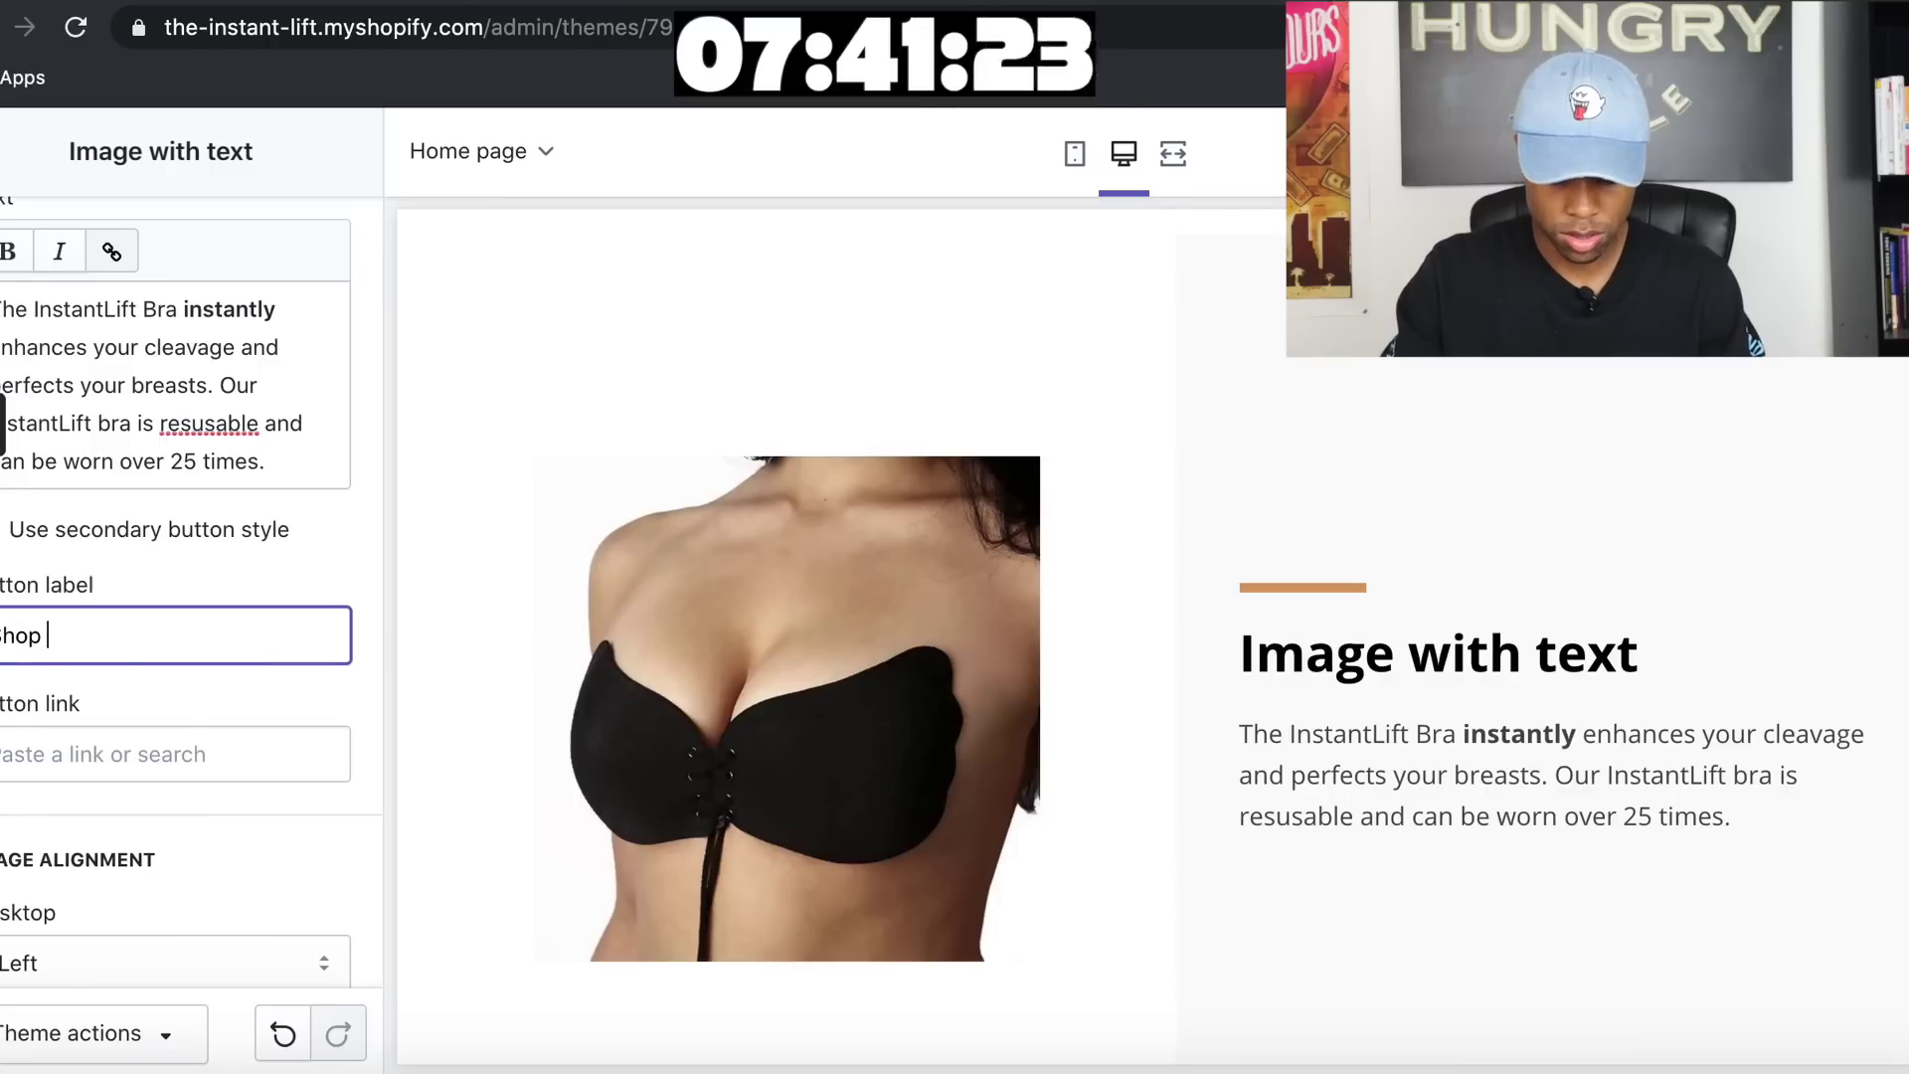
pyautogui.click(188, 754)
pyautogui.click(189, 408)
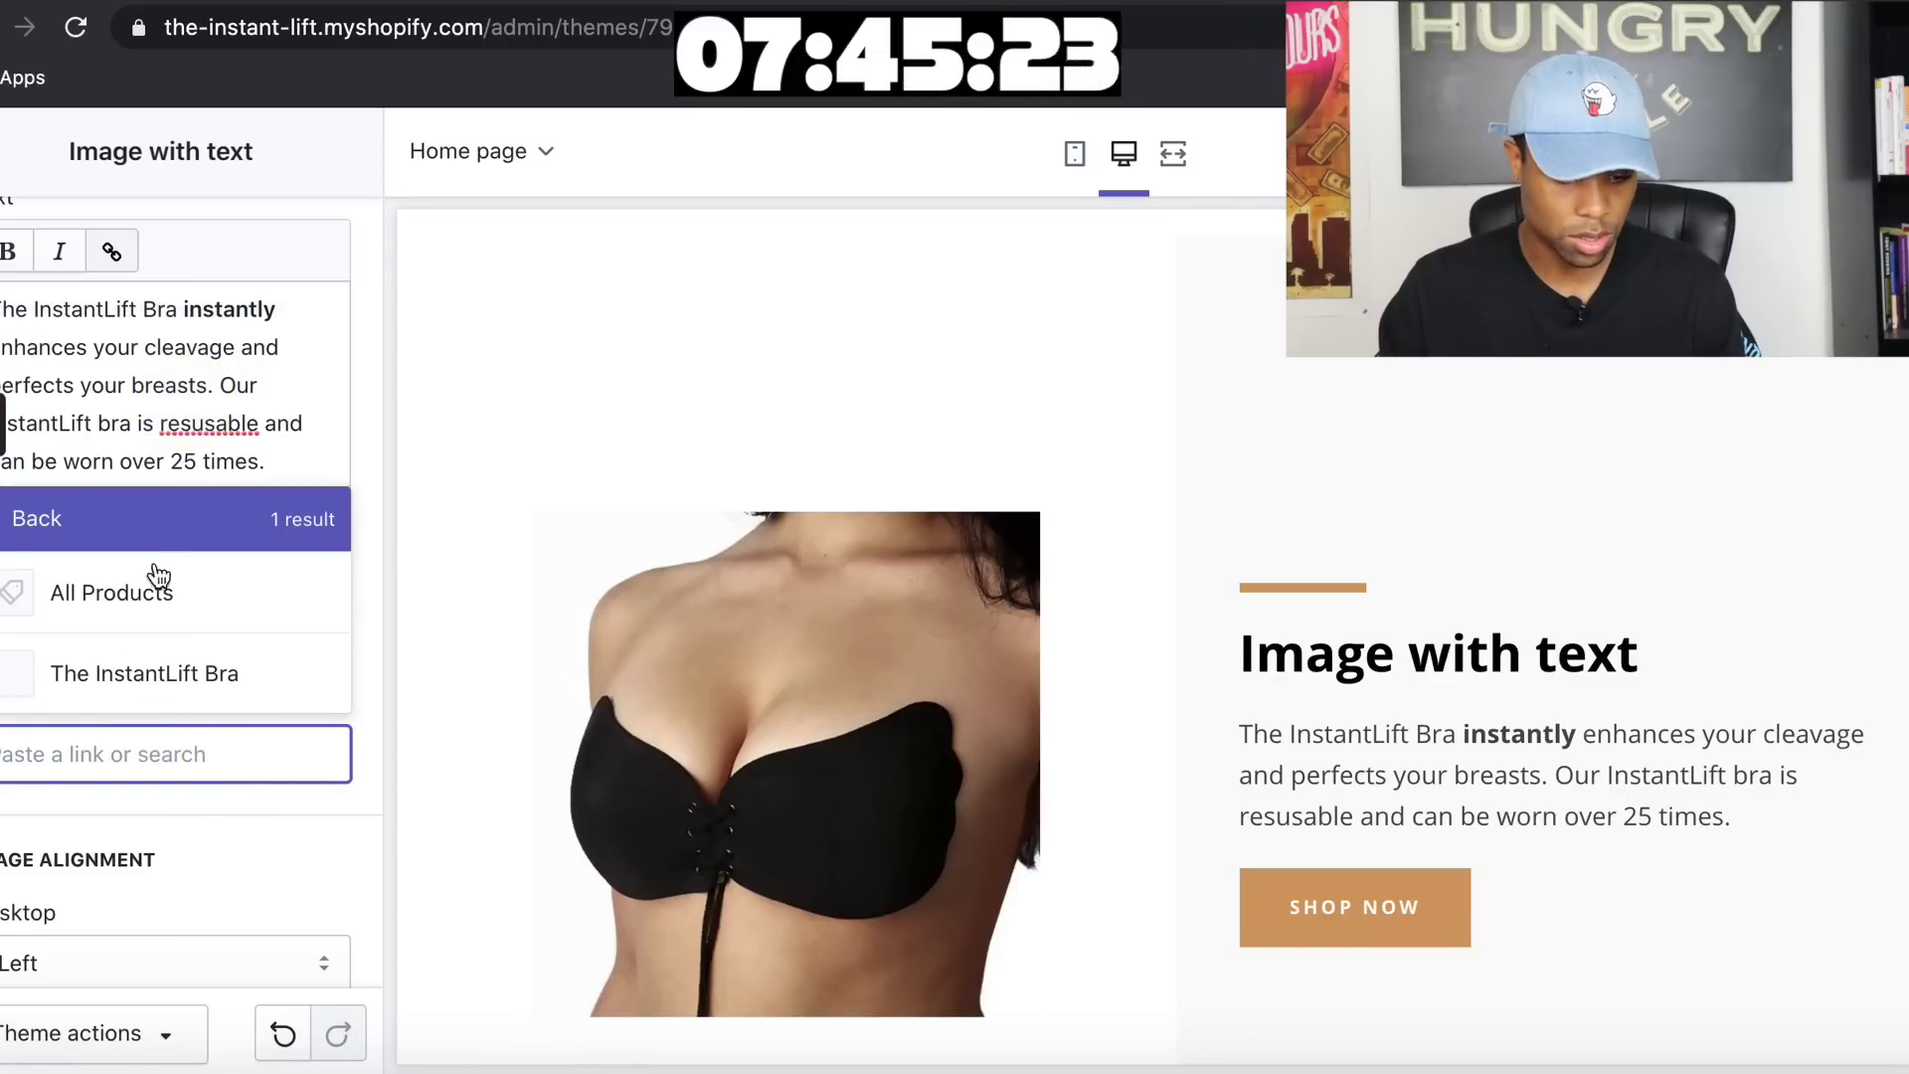
pyautogui.click(149, 673)
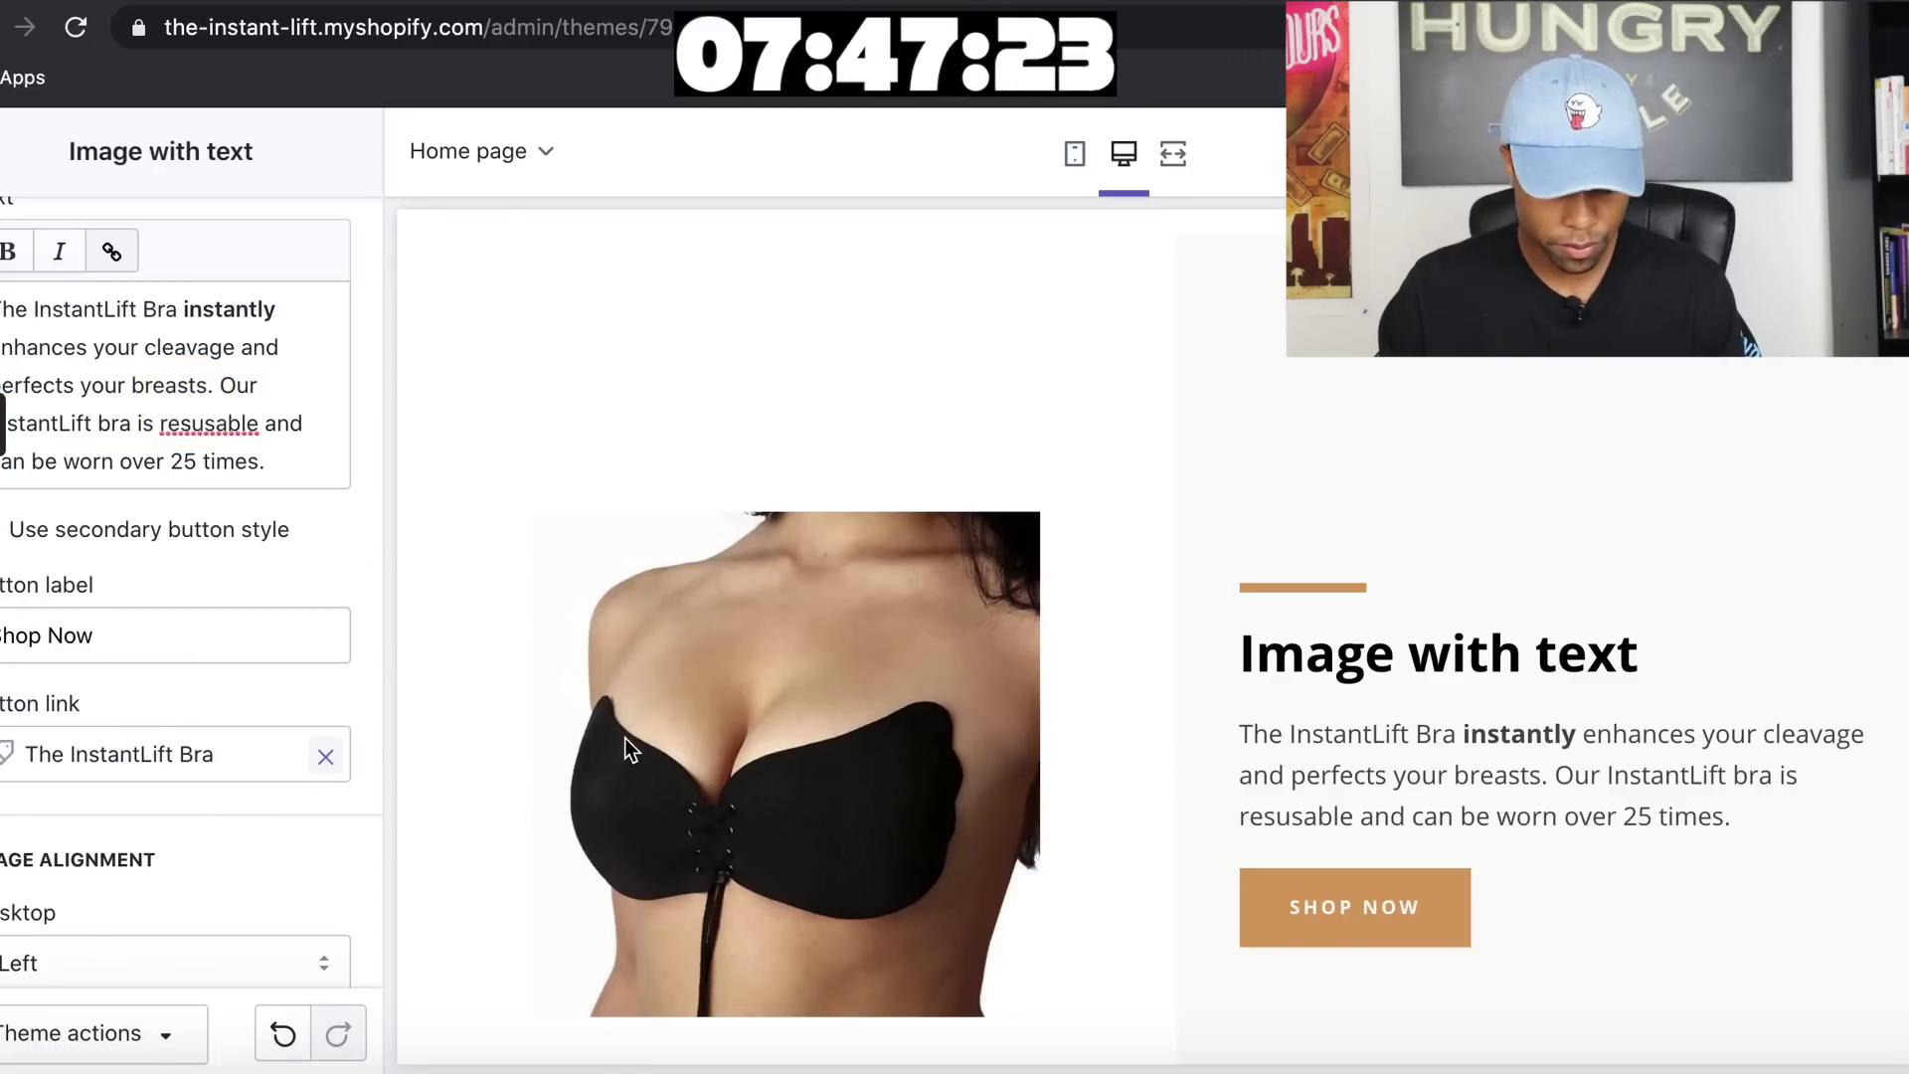
pyautogui.scroll(-3, 290, 771)
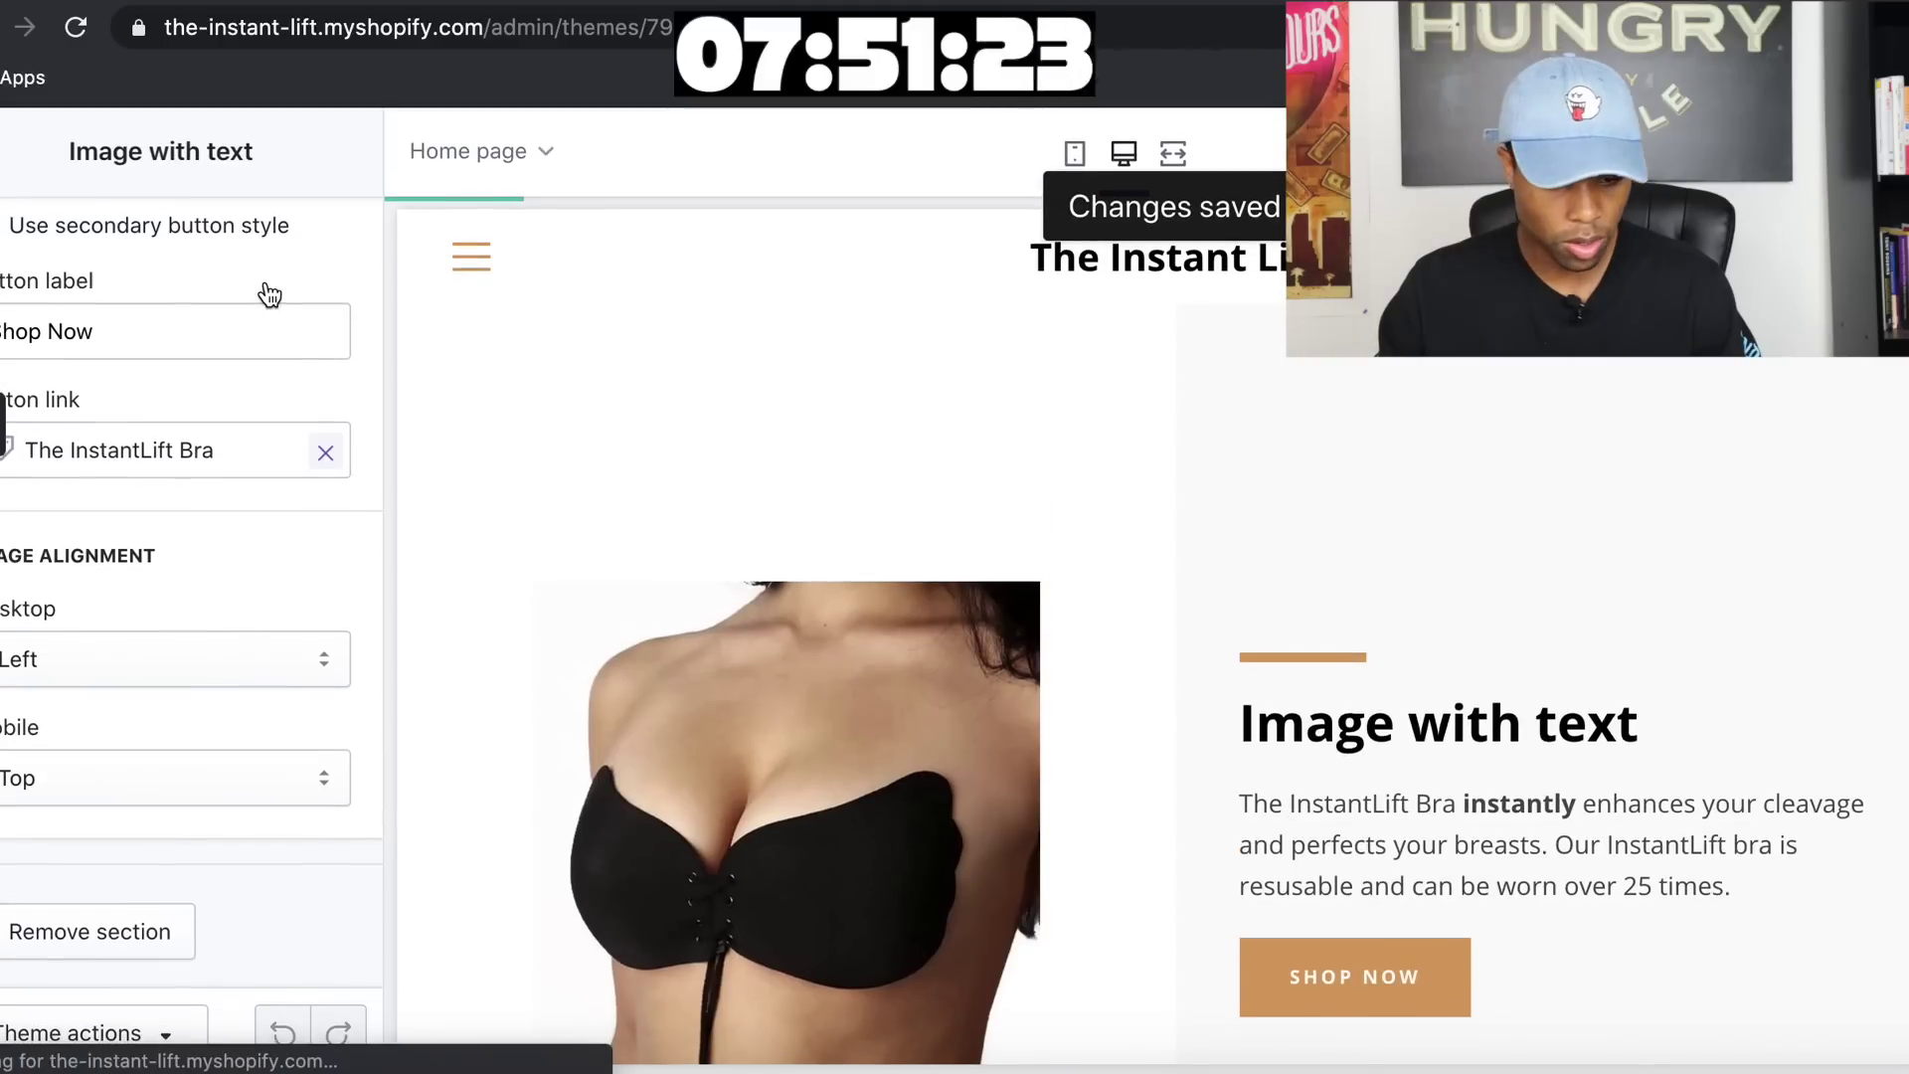
pyautogui.click(8, 151)
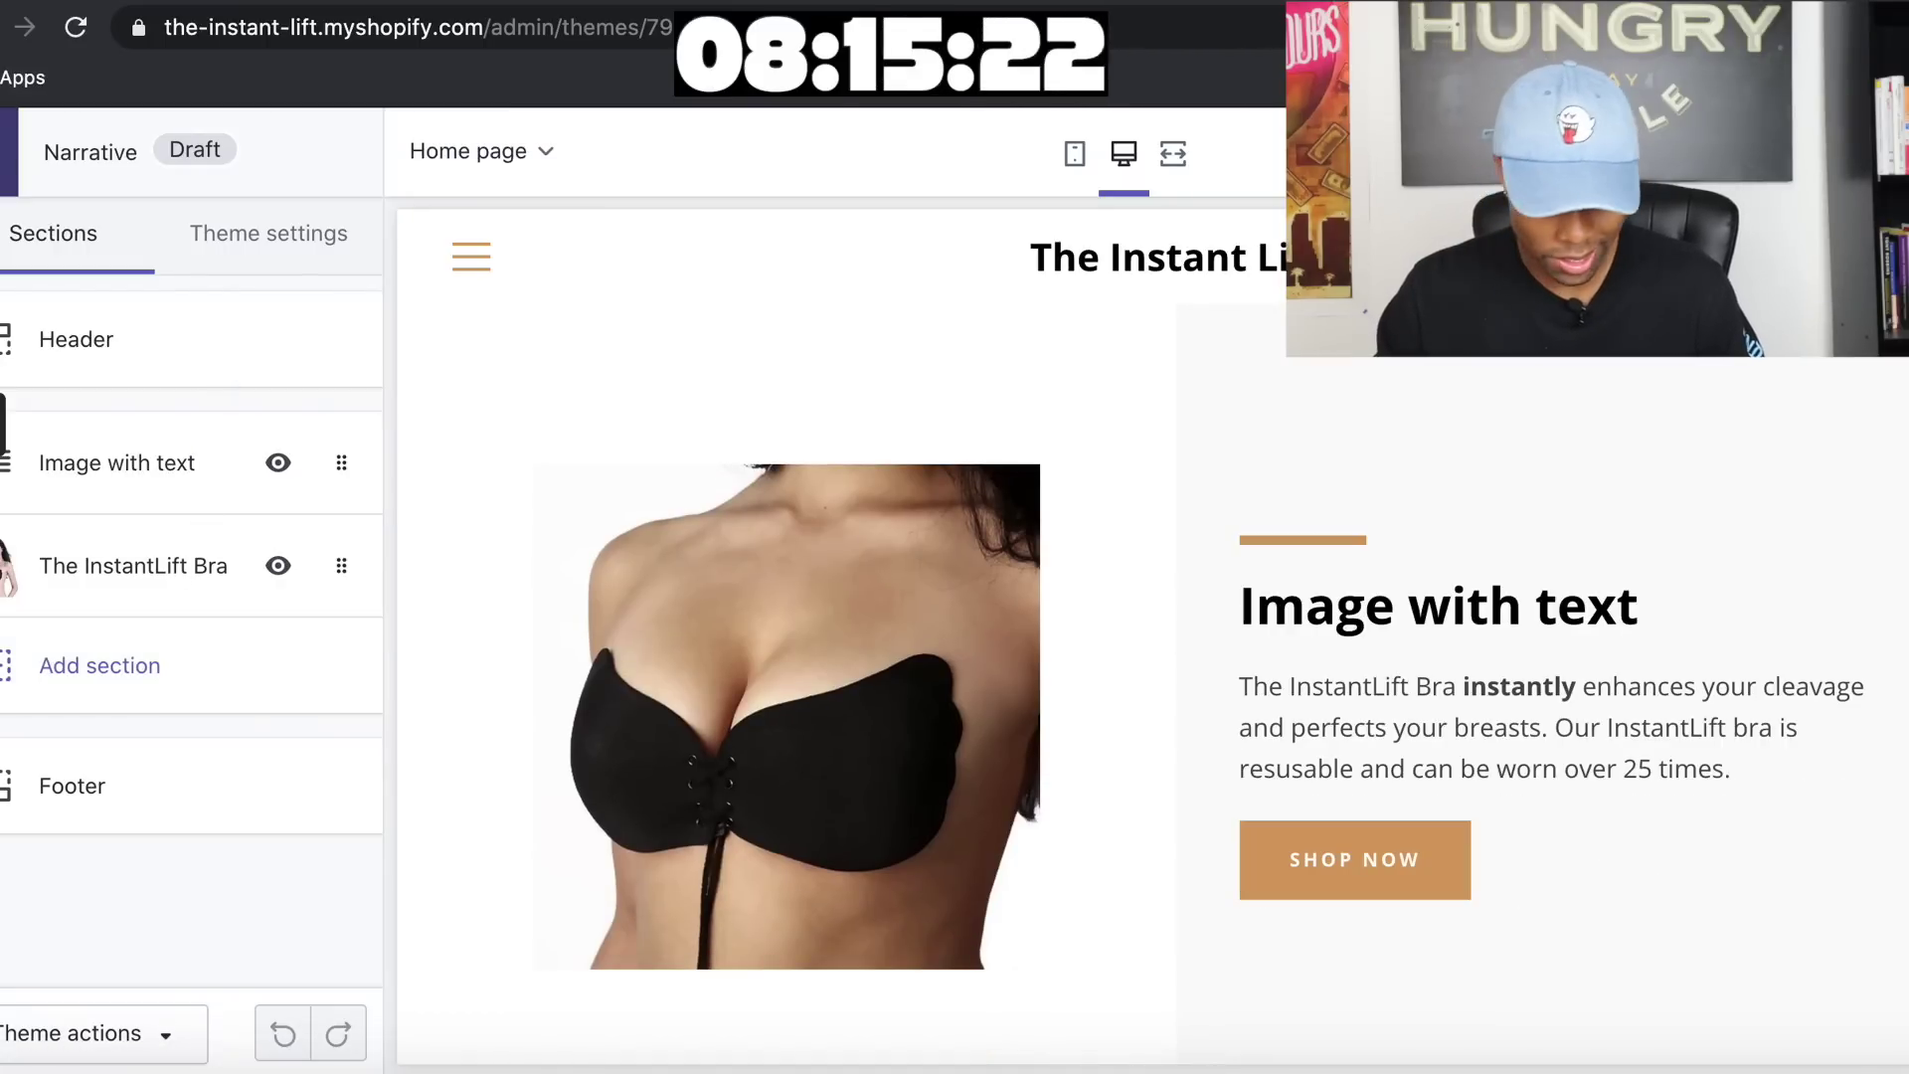
# Add a Slideshow section to the home page
pyautogui.click(44, 676)
pyautogui.scroll(-2, 43, 690)
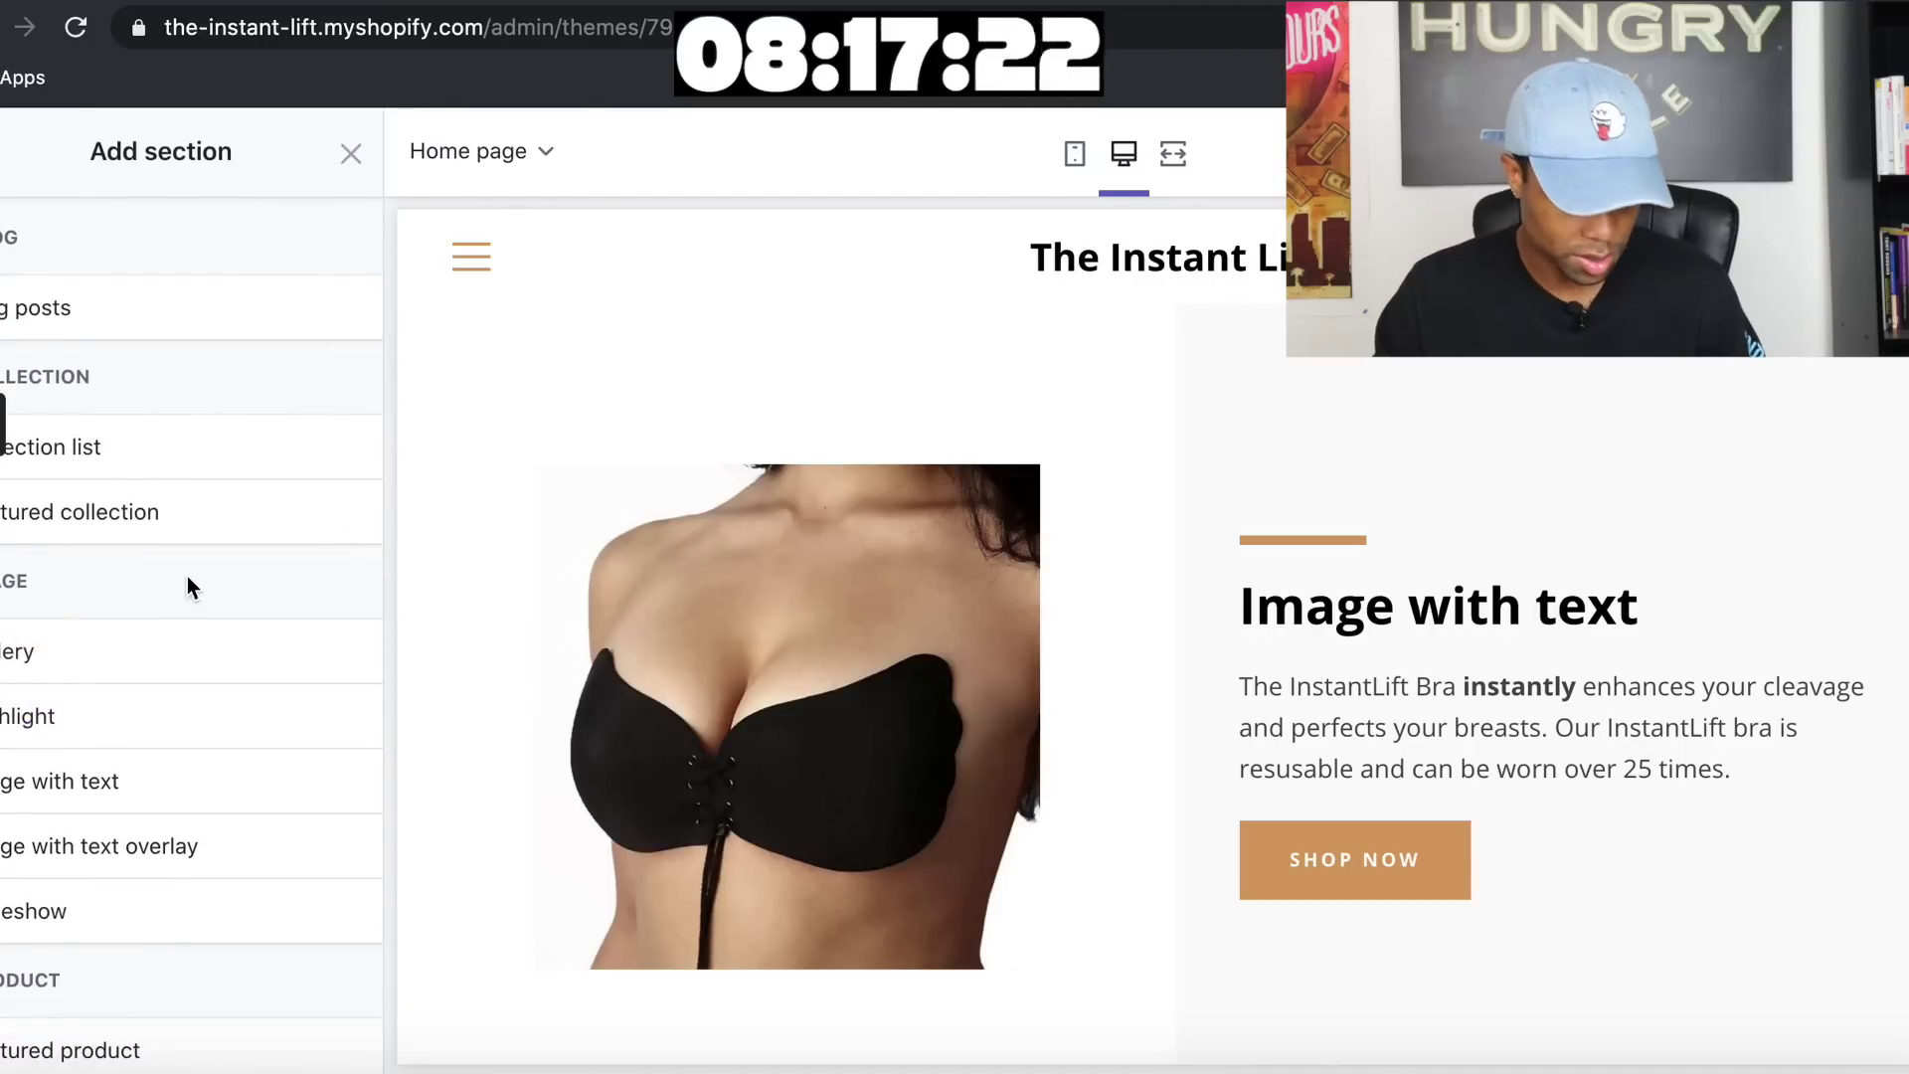
pyautogui.scroll(-2, 186, 575)
pyautogui.scroll(-3, 188, 589)
pyautogui.scroll(1, 243, 602)
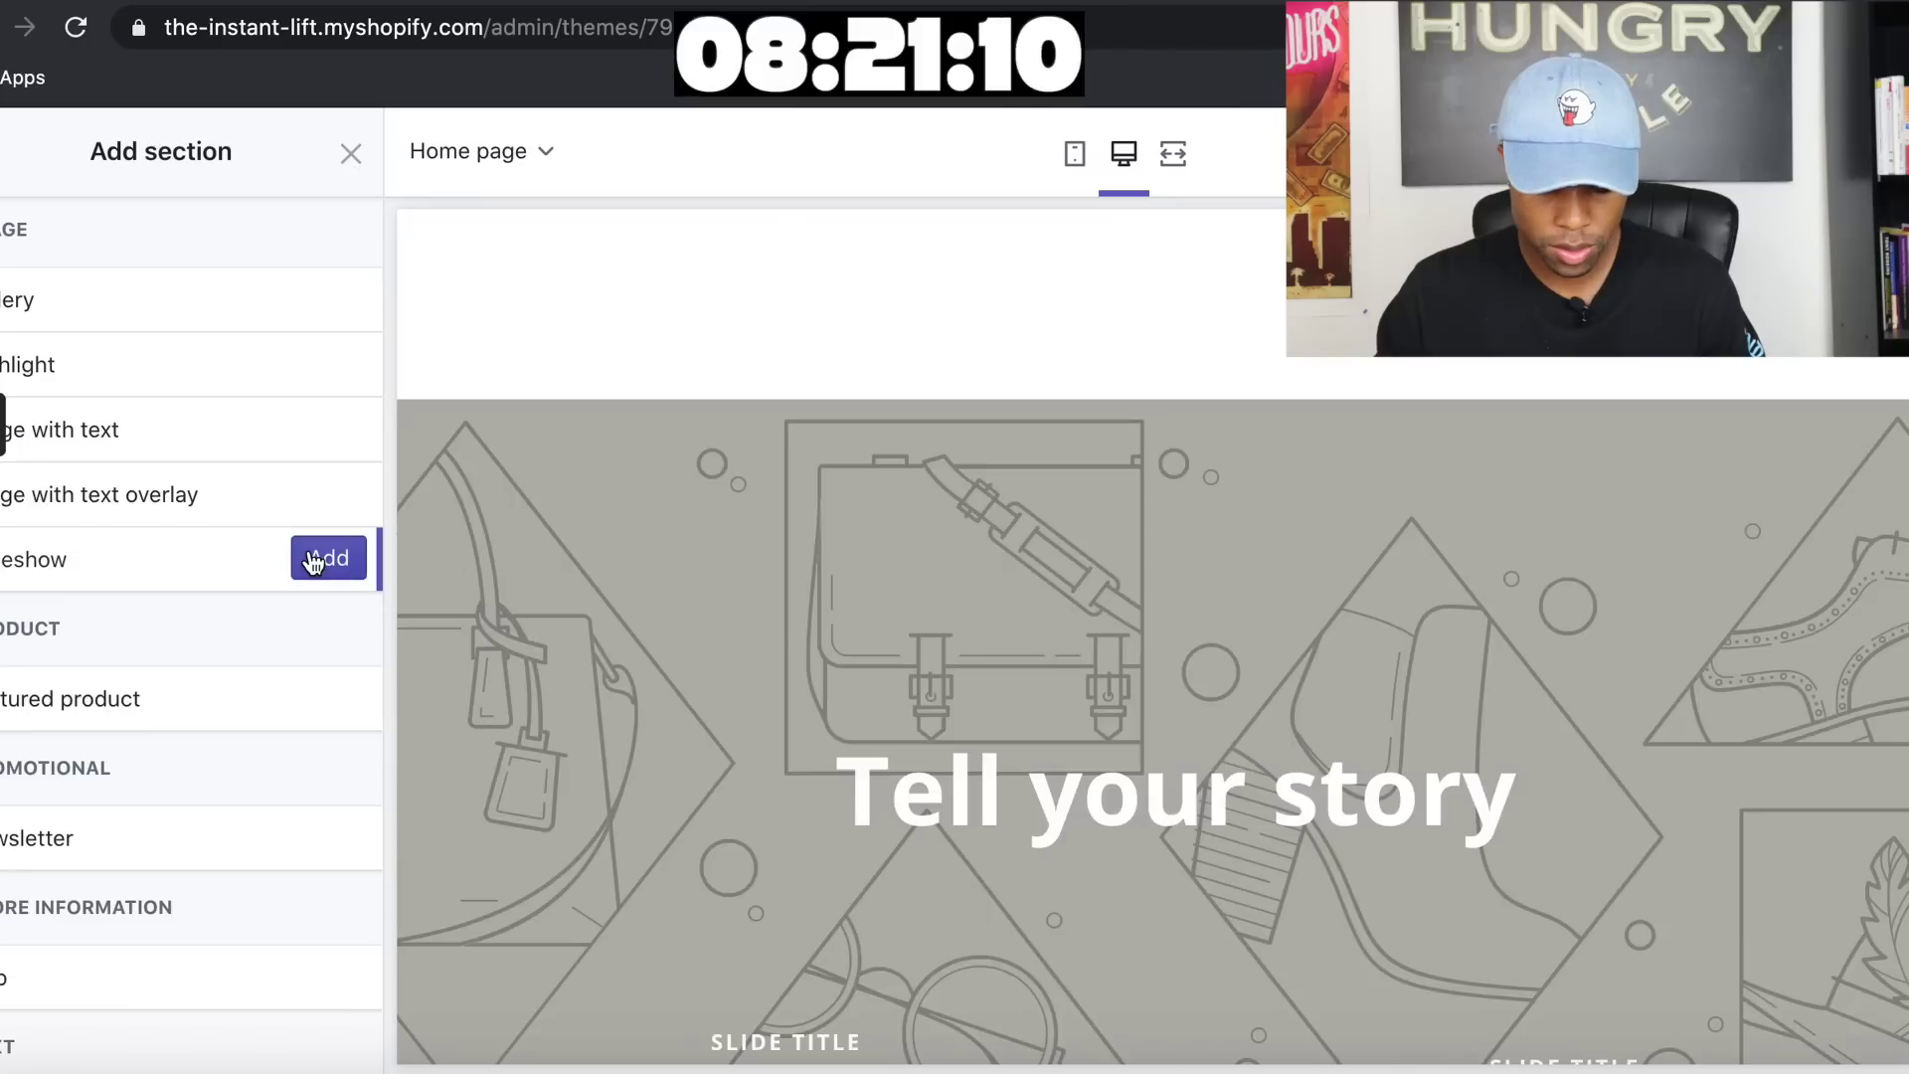
pyautogui.click(316, 559)
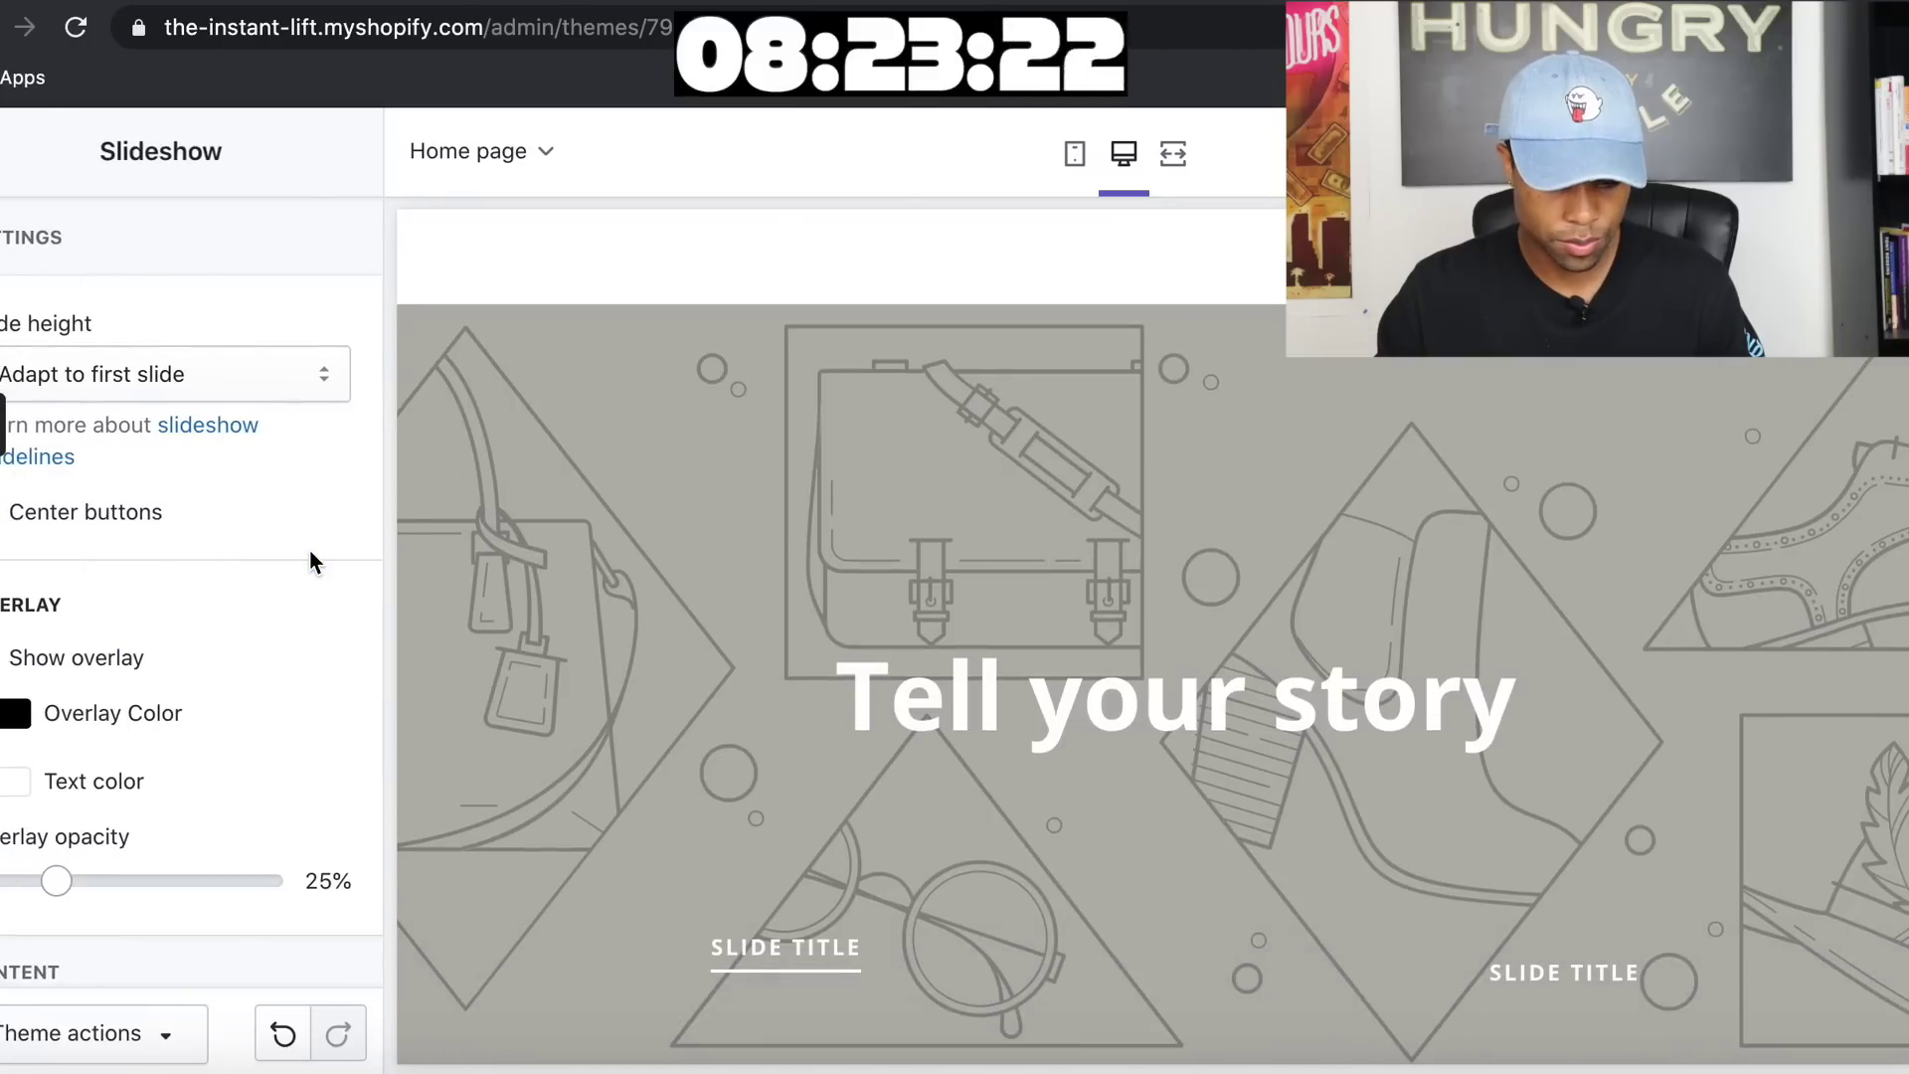
# Remove the second "Tell your story" slide from the Slideshow section
pyautogui.scroll(-2, 252, 652)
pyautogui.scroll(-2, 213, 721)
pyautogui.click(202, 701)
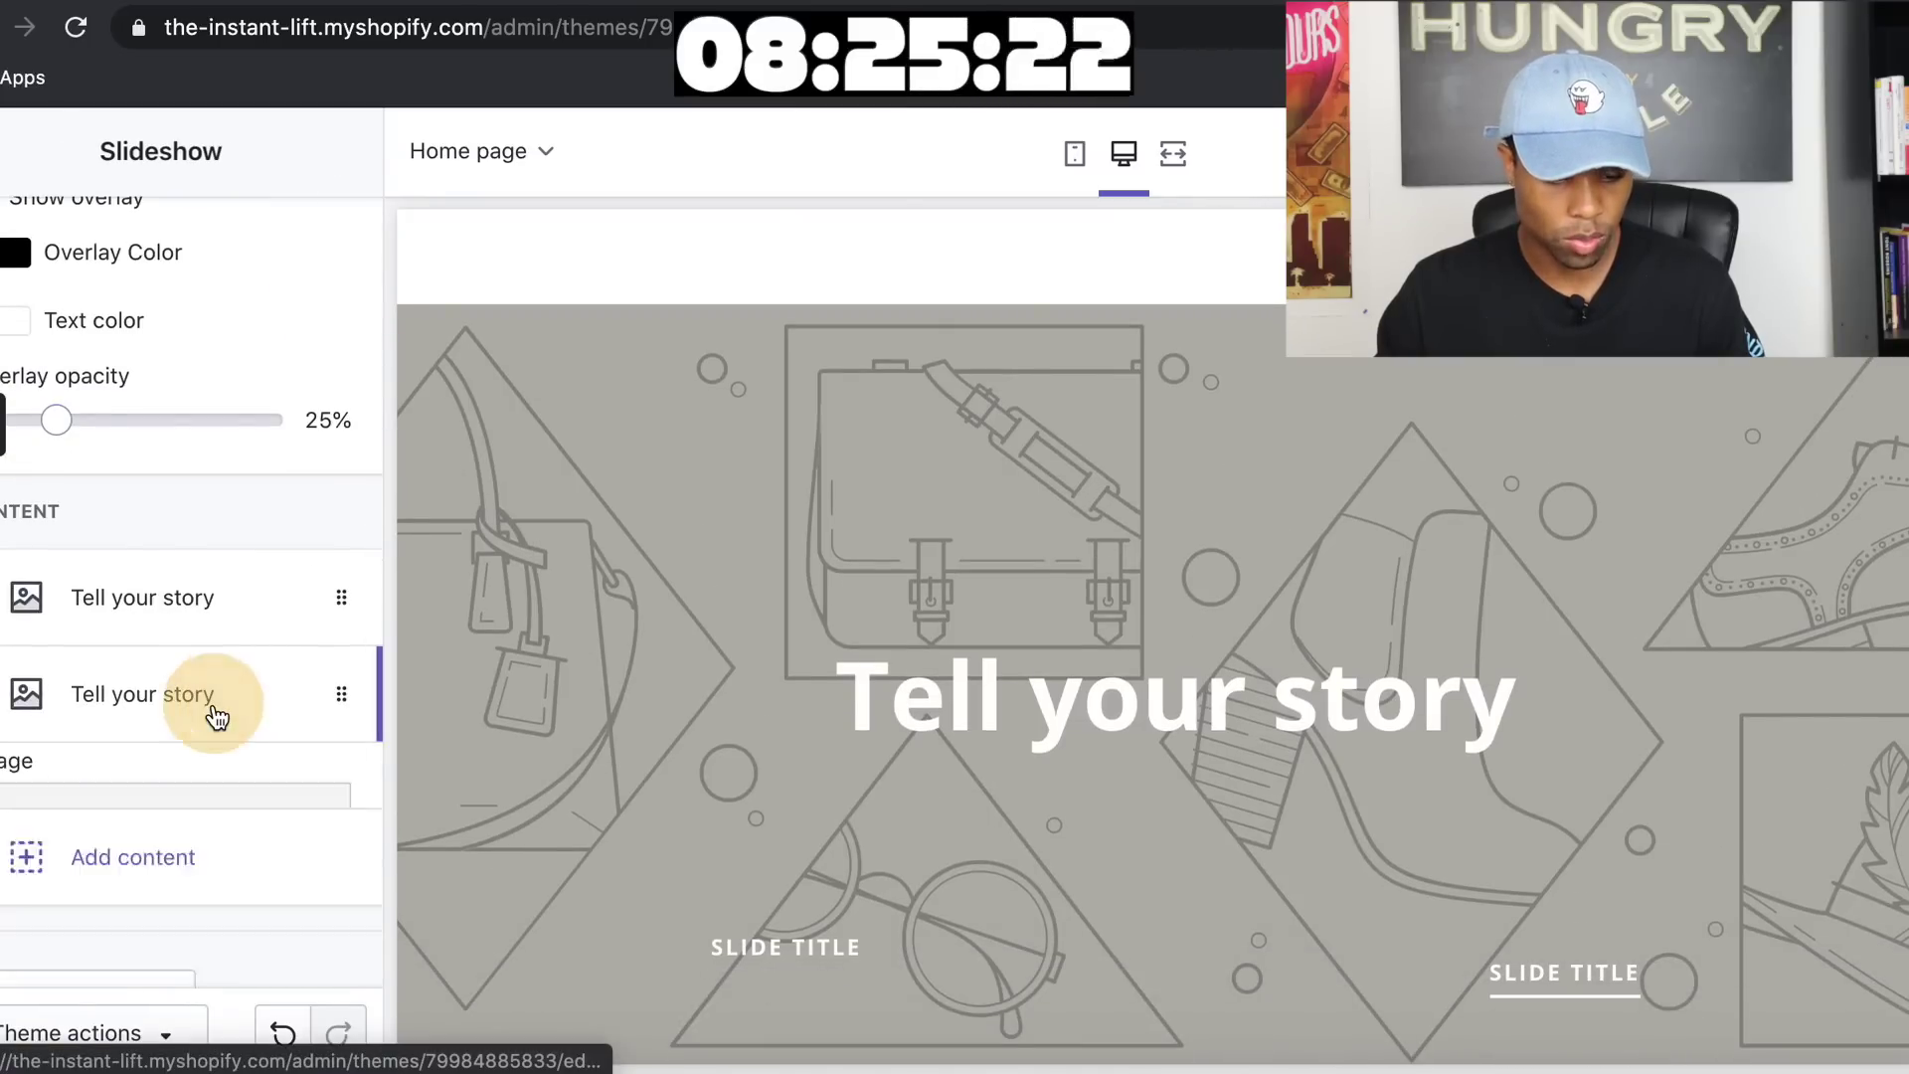
pyautogui.scroll(-5, 212, 706)
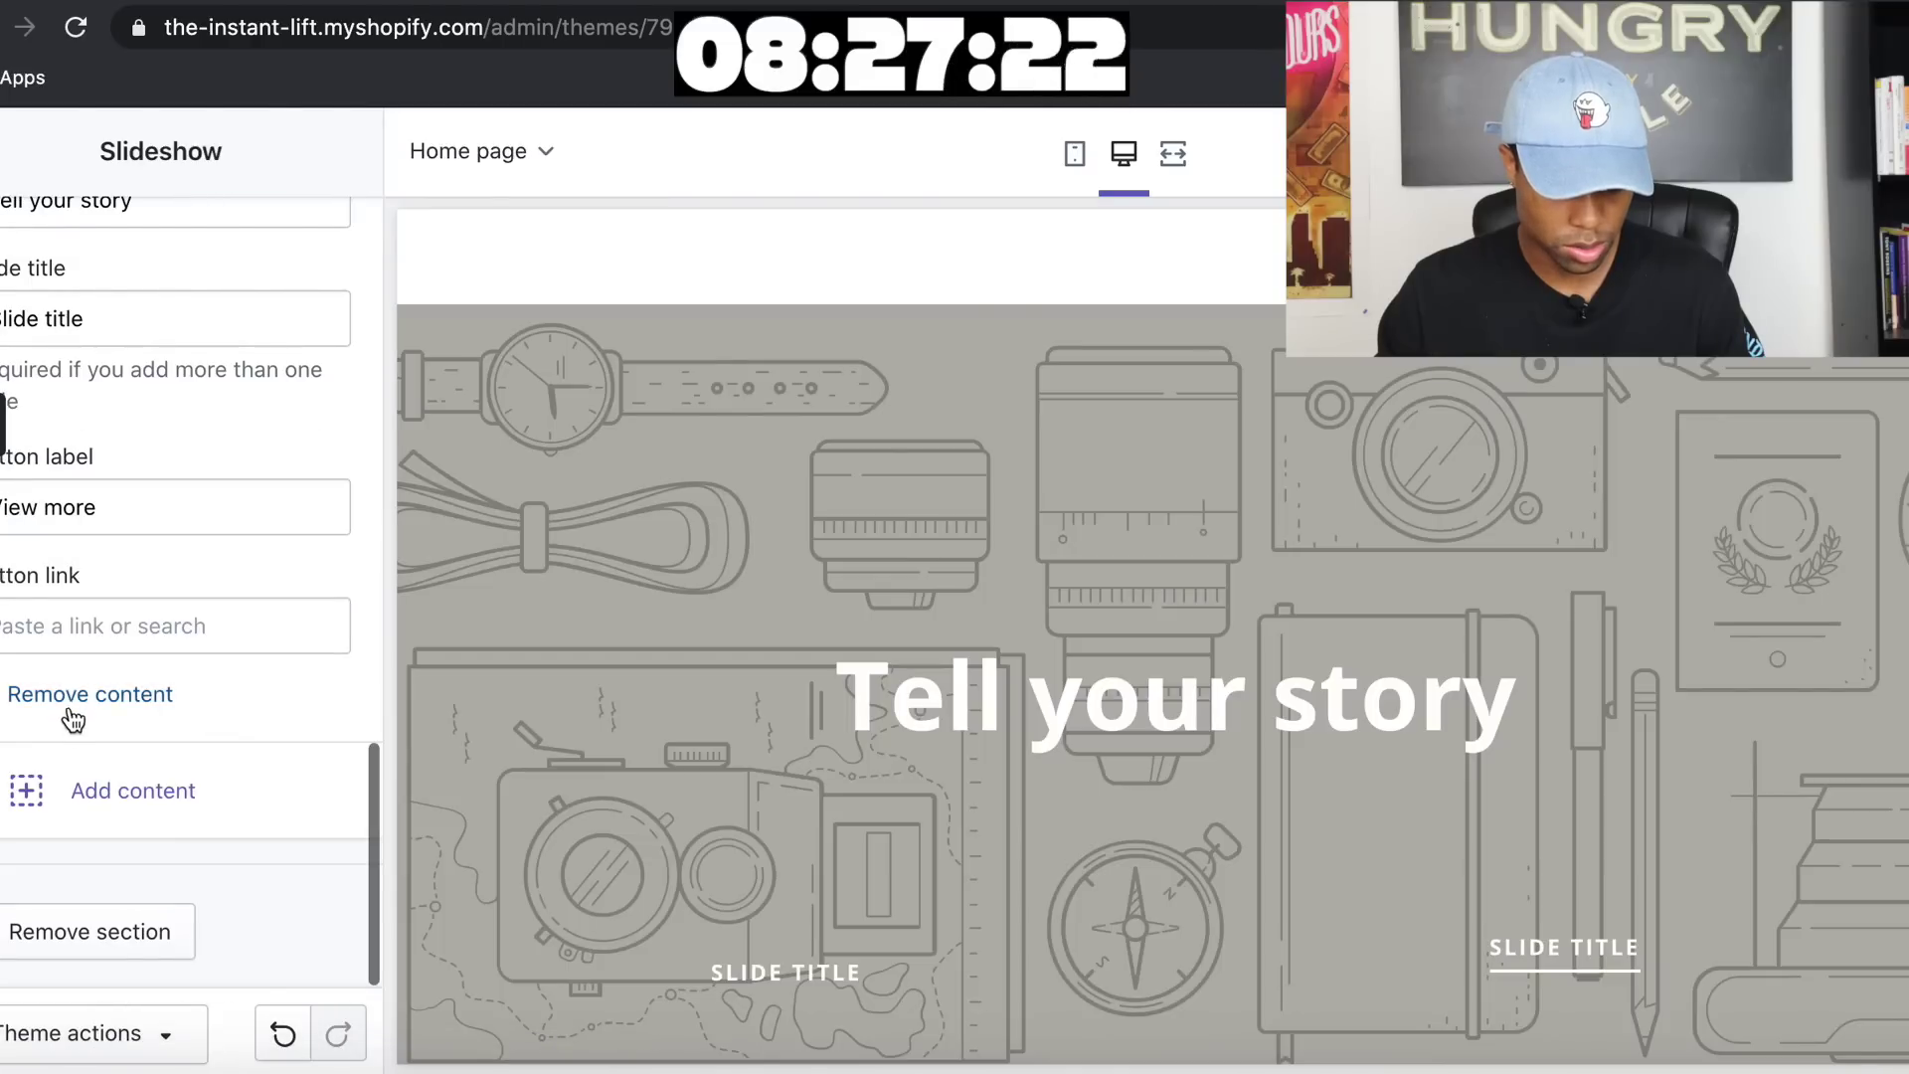
pyautogui.click(76, 695)
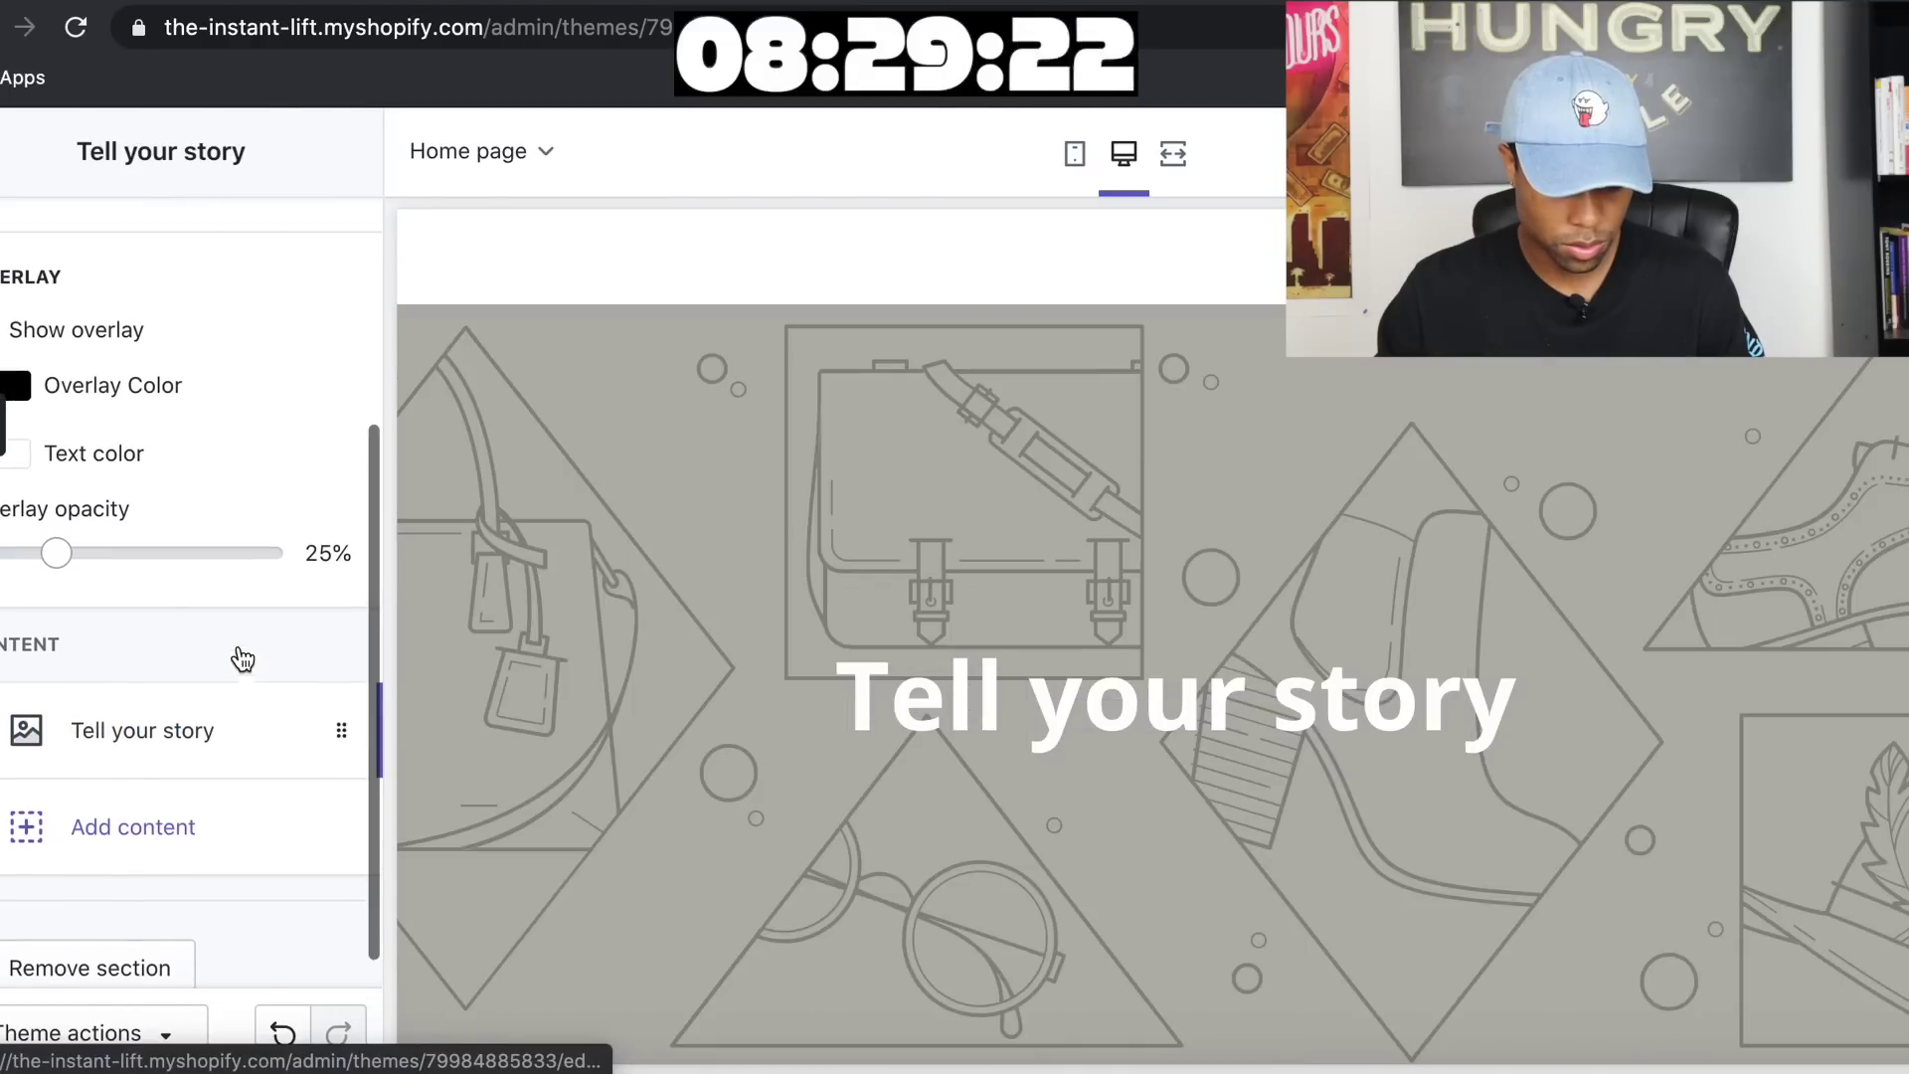
# Add the photo of two women wearing the beige and black bras to the remaining slide
pyautogui.click(165, 723)
pyautogui.scroll(-5, 235, 626)
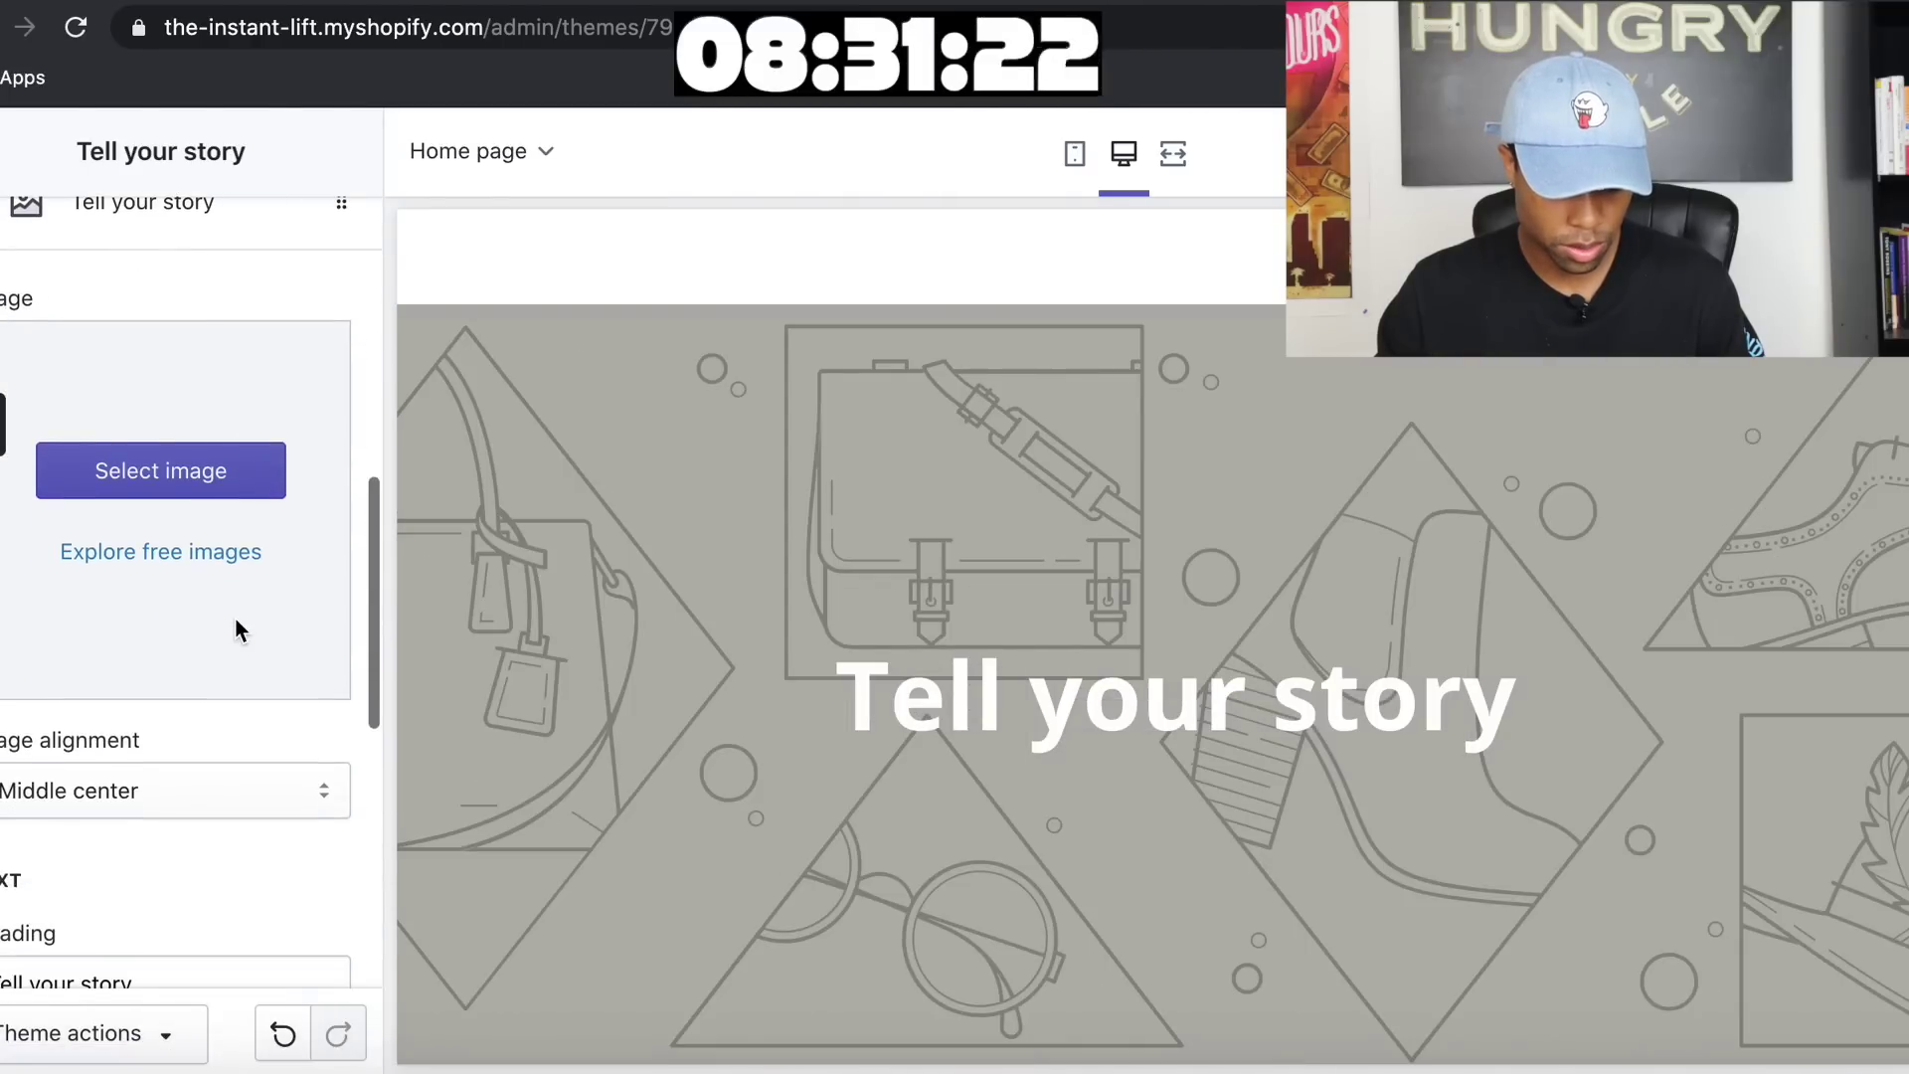
pyautogui.moveTo(0, 696); pyautogui.dragTo(215, 546)
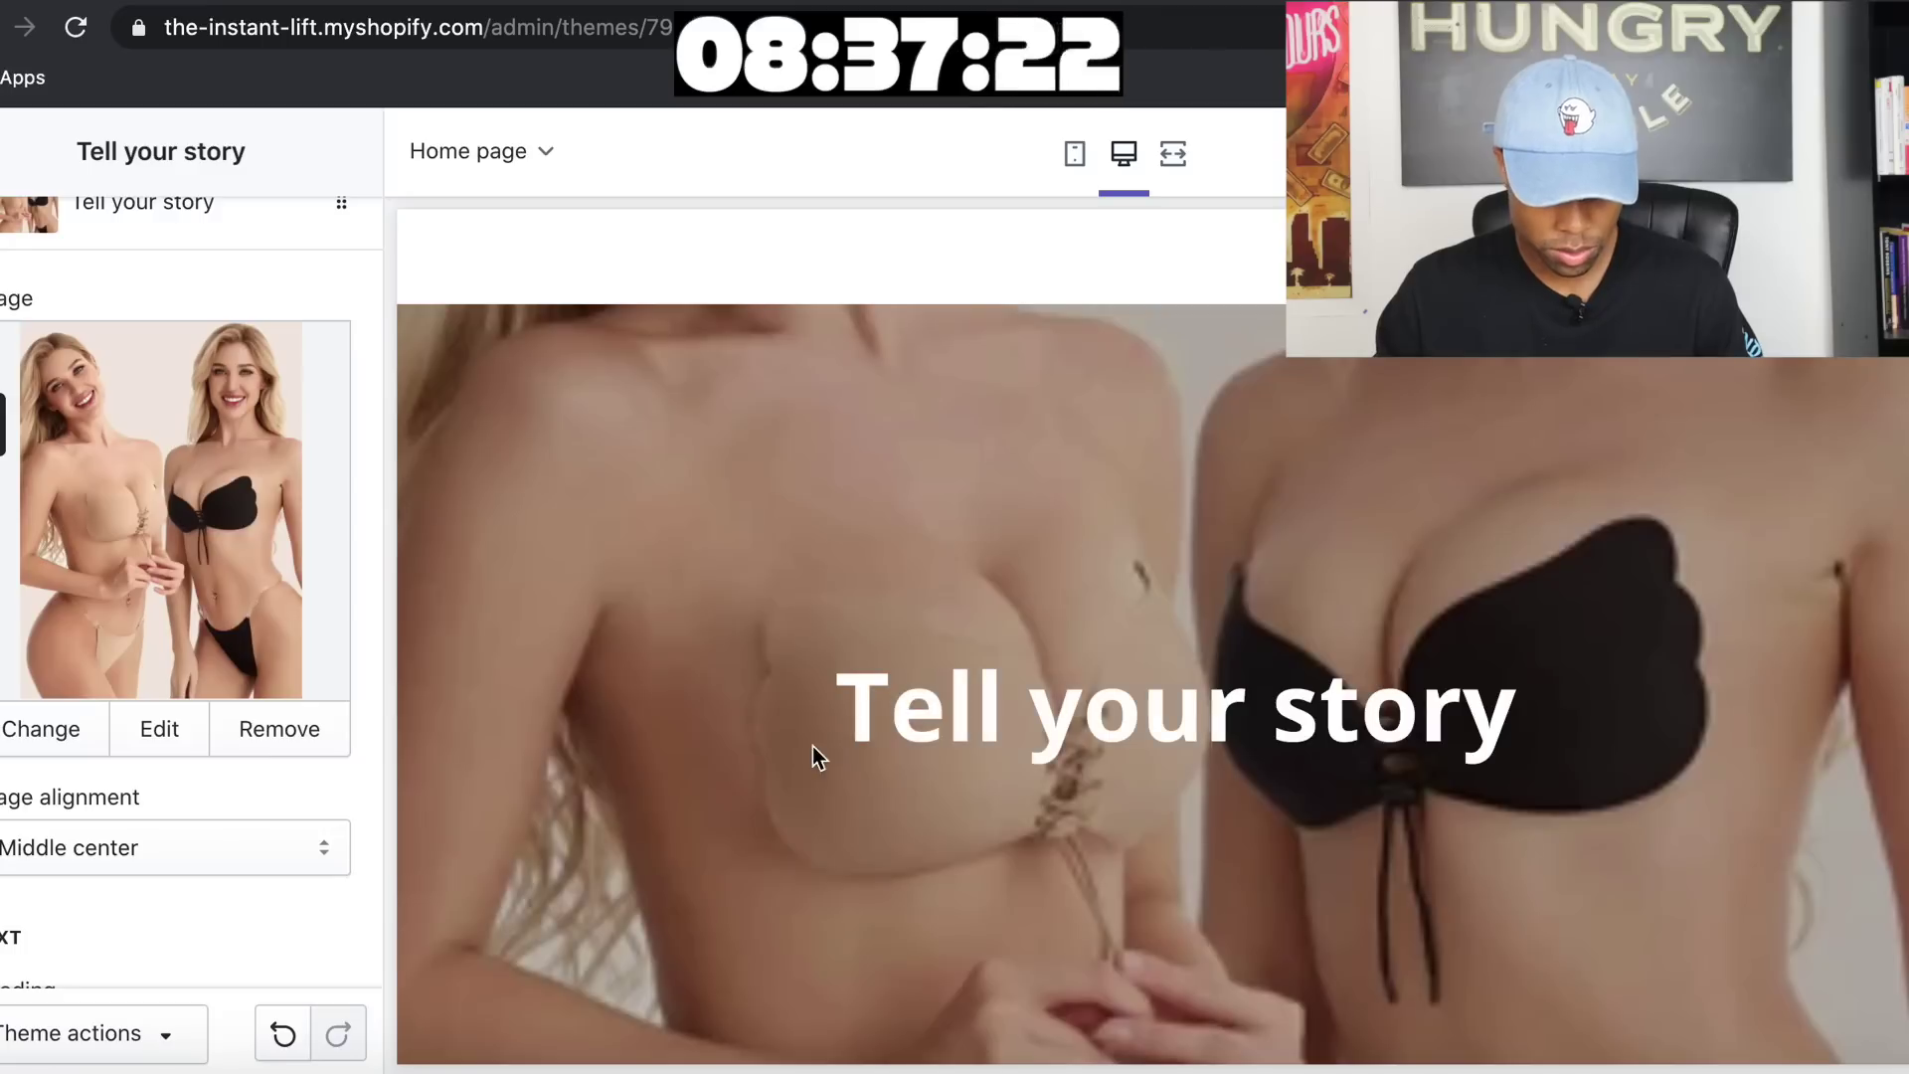
pyautogui.scroll(-3, 132, 693)
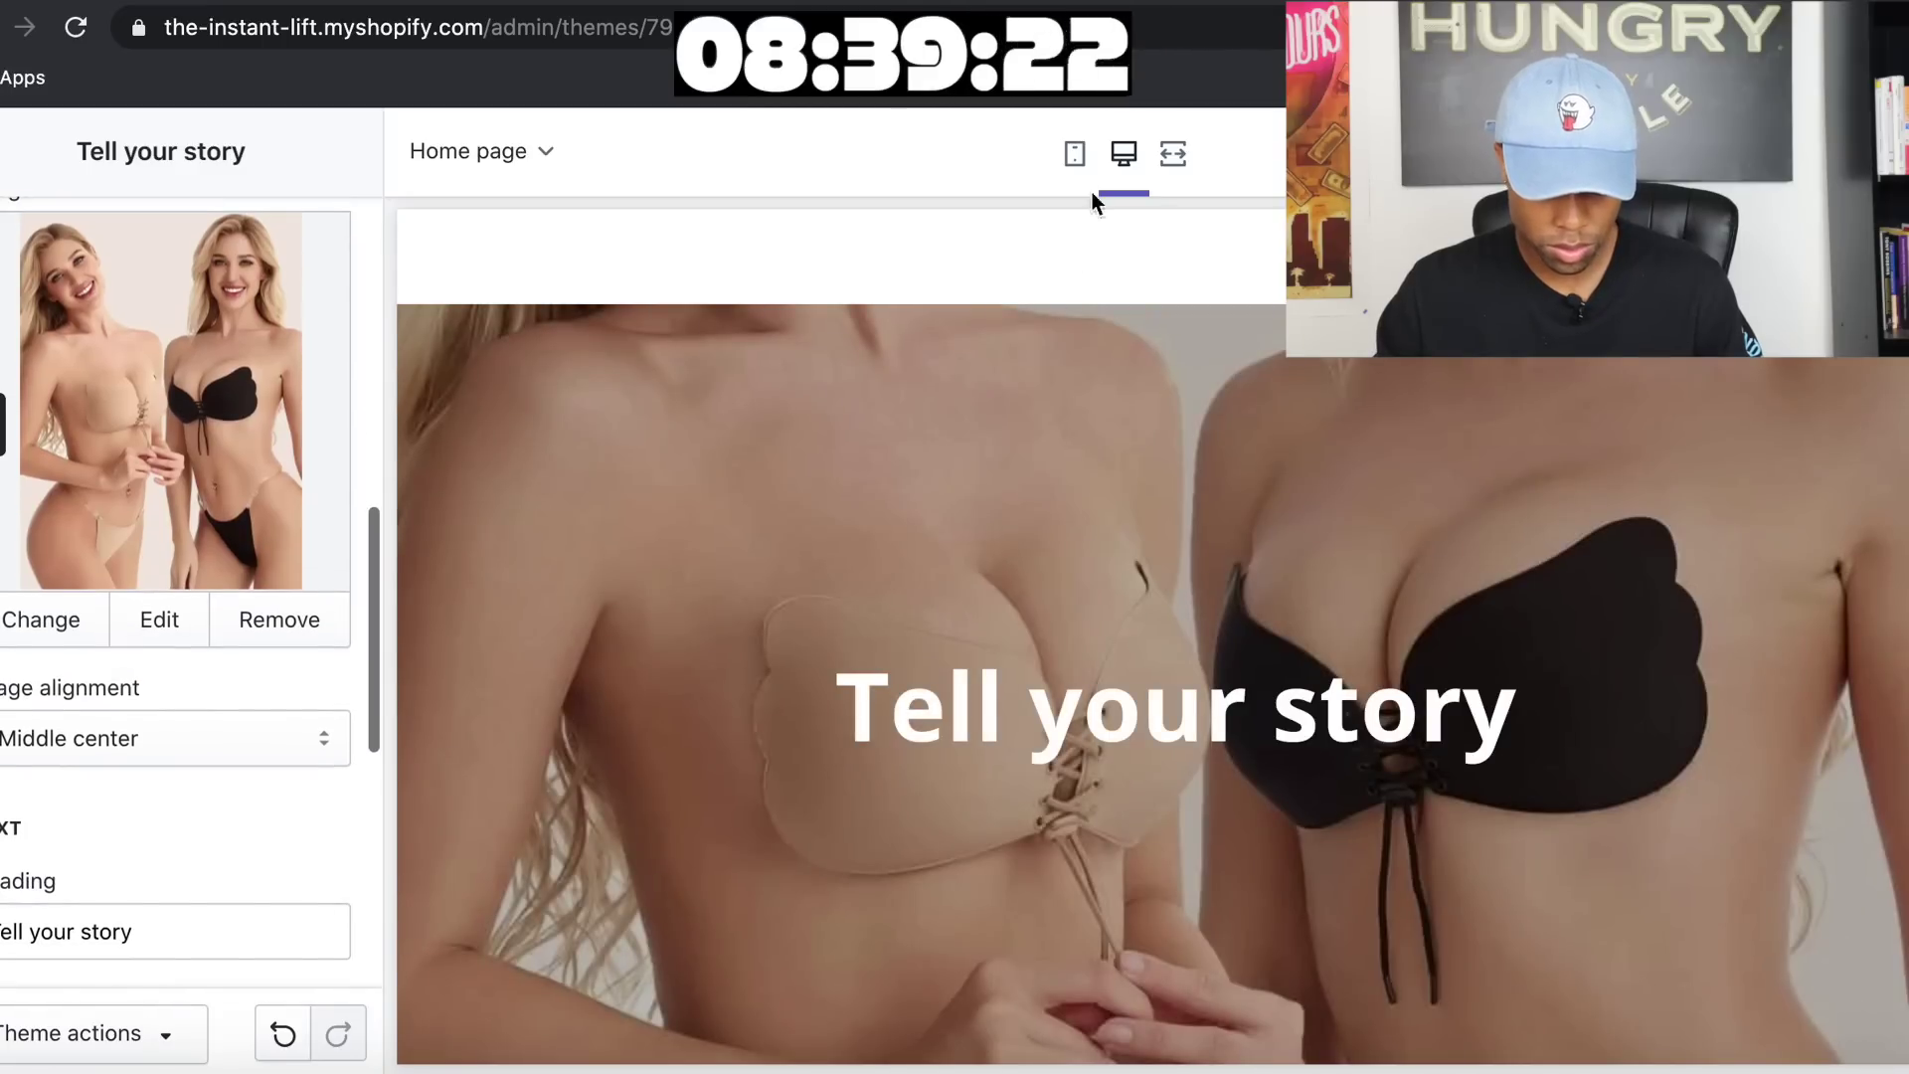
# Switch the preview to mobile view and examine how the slideshow image fits
pyautogui.click(1074, 153)
pyautogui.scroll(10, 1087, 468)
pyautogui.scroll(-5, 1087, 467)
pyautogui.scroll(-5, 215, 755)
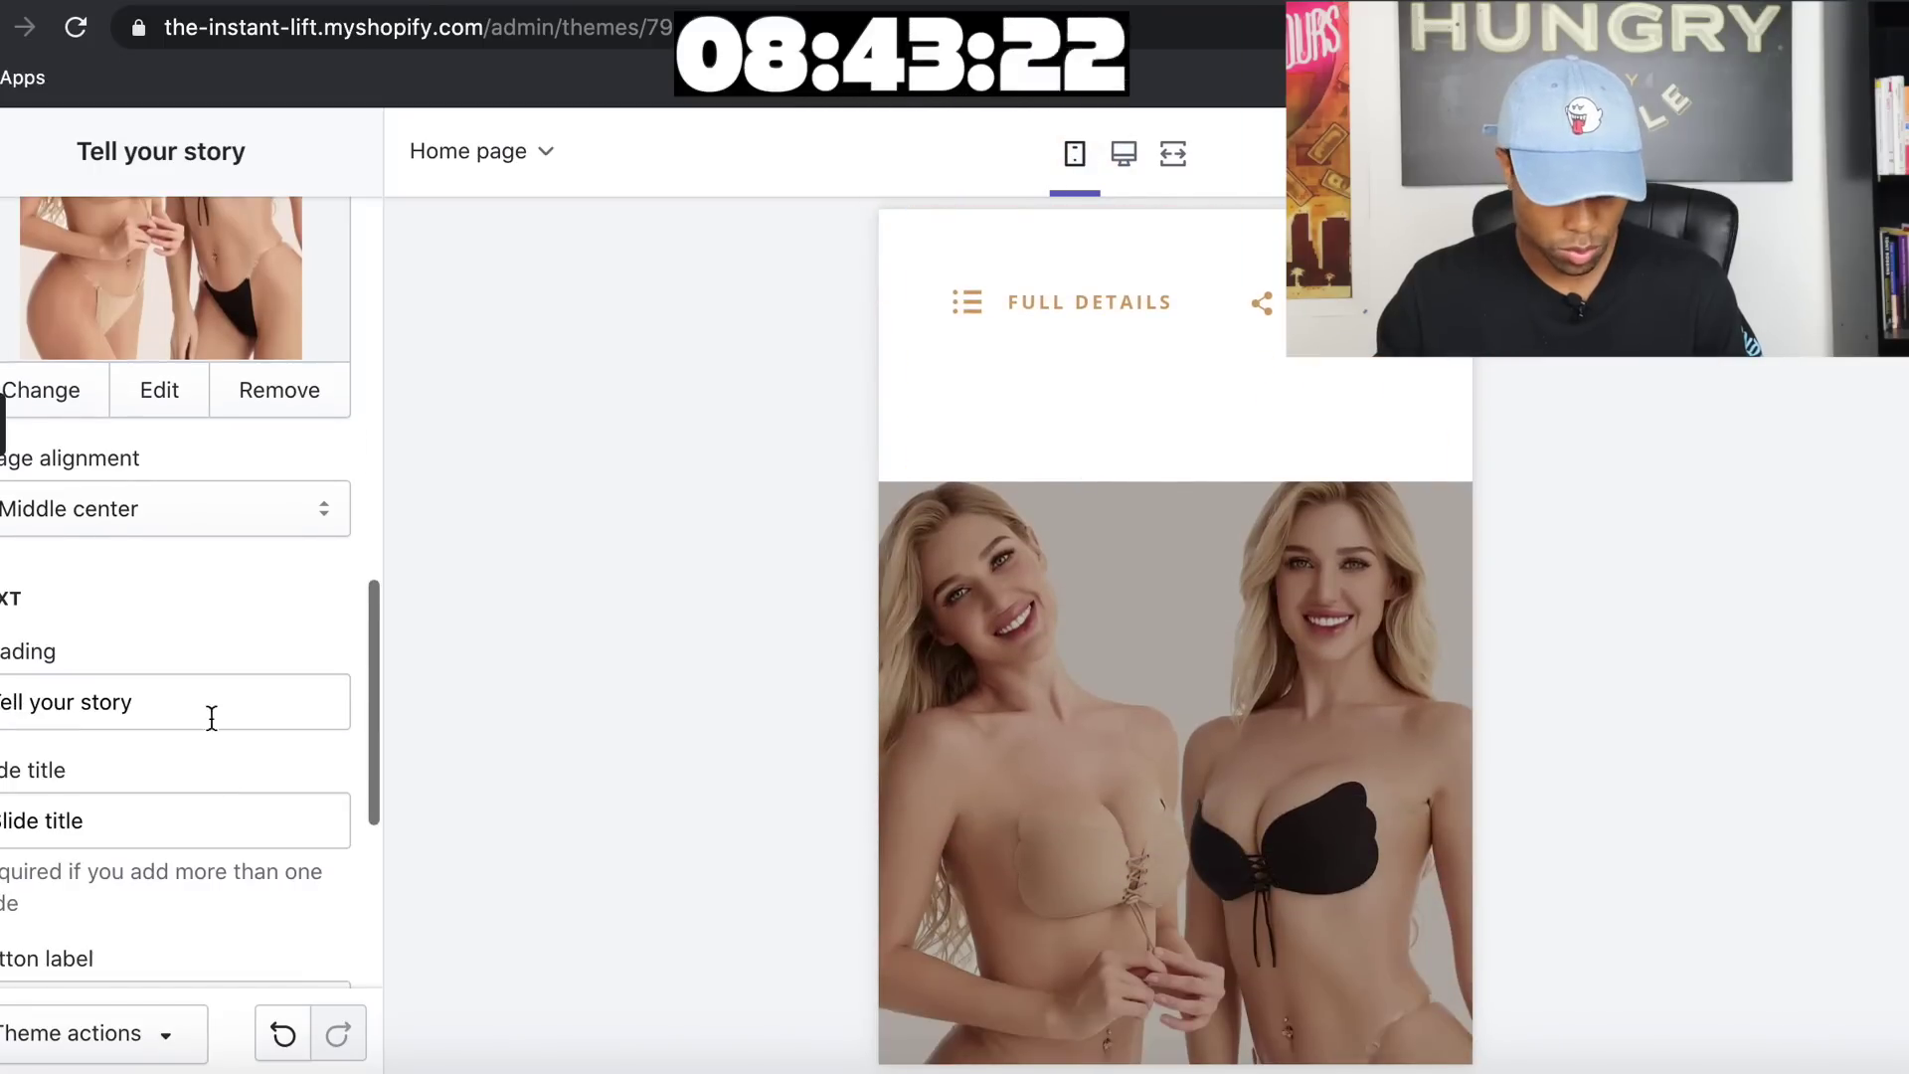
# Clear the slide's "Tell your story" heading and its slide title
pyautogui.moveTo(199, 702); pyautogui.dragTo(0, 702)
pyautogui.press('BackSpace')
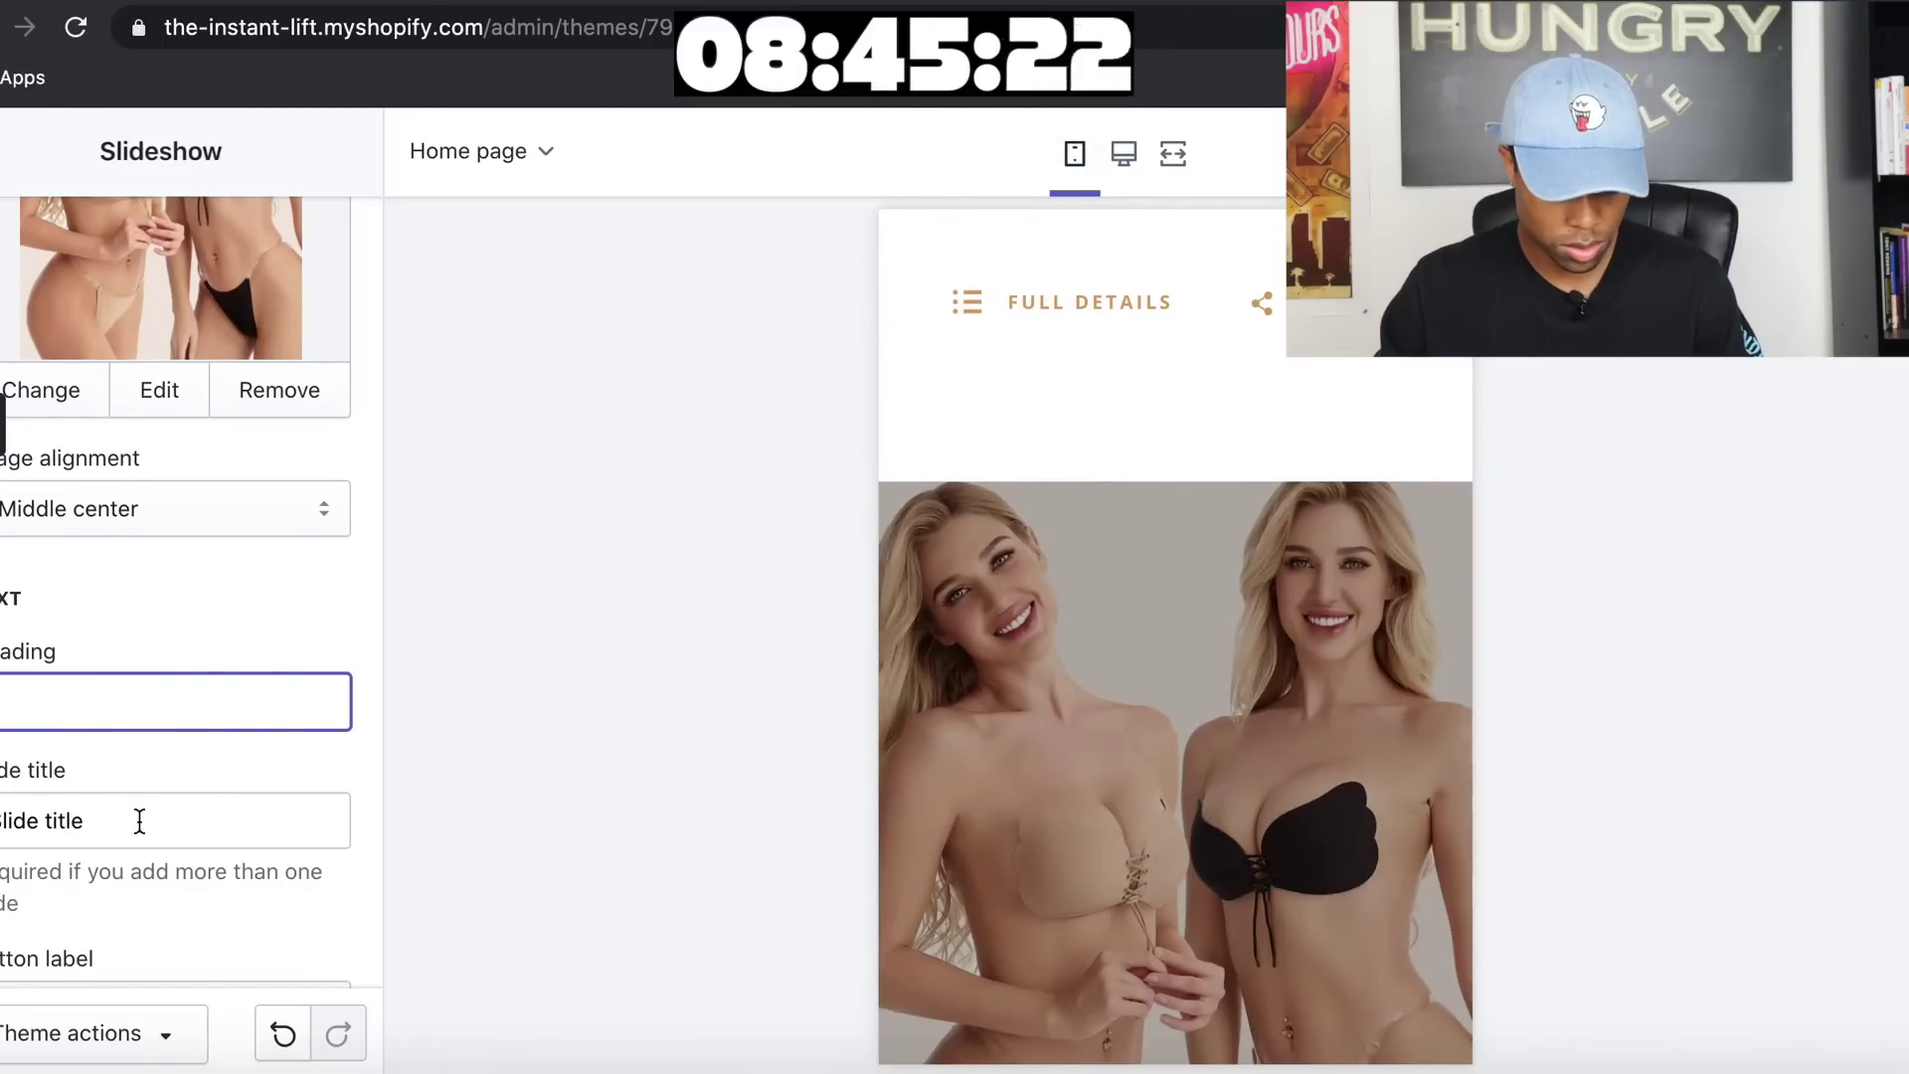
pyautogui.moveTo(139, 820); pyautogui.dragTo(0, 821)
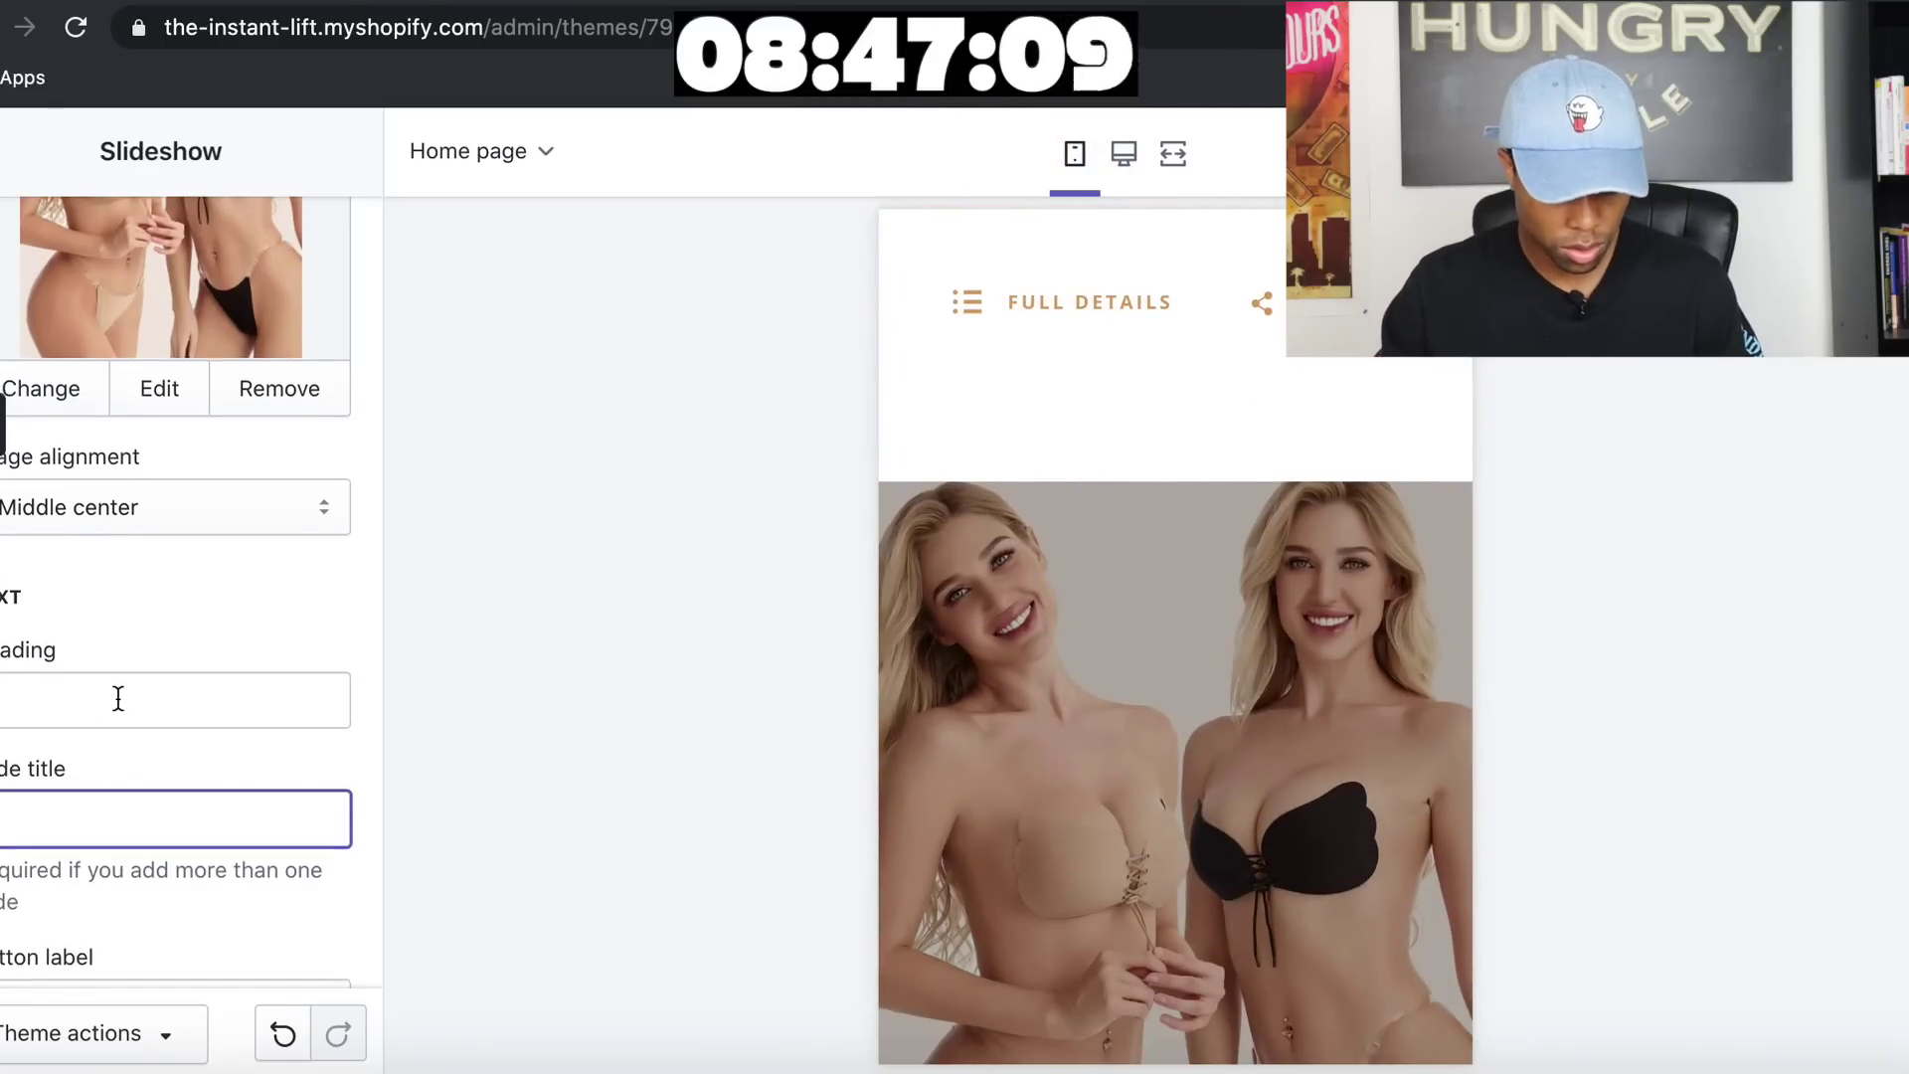
pyautogui.scroll(-2, 129, 726)
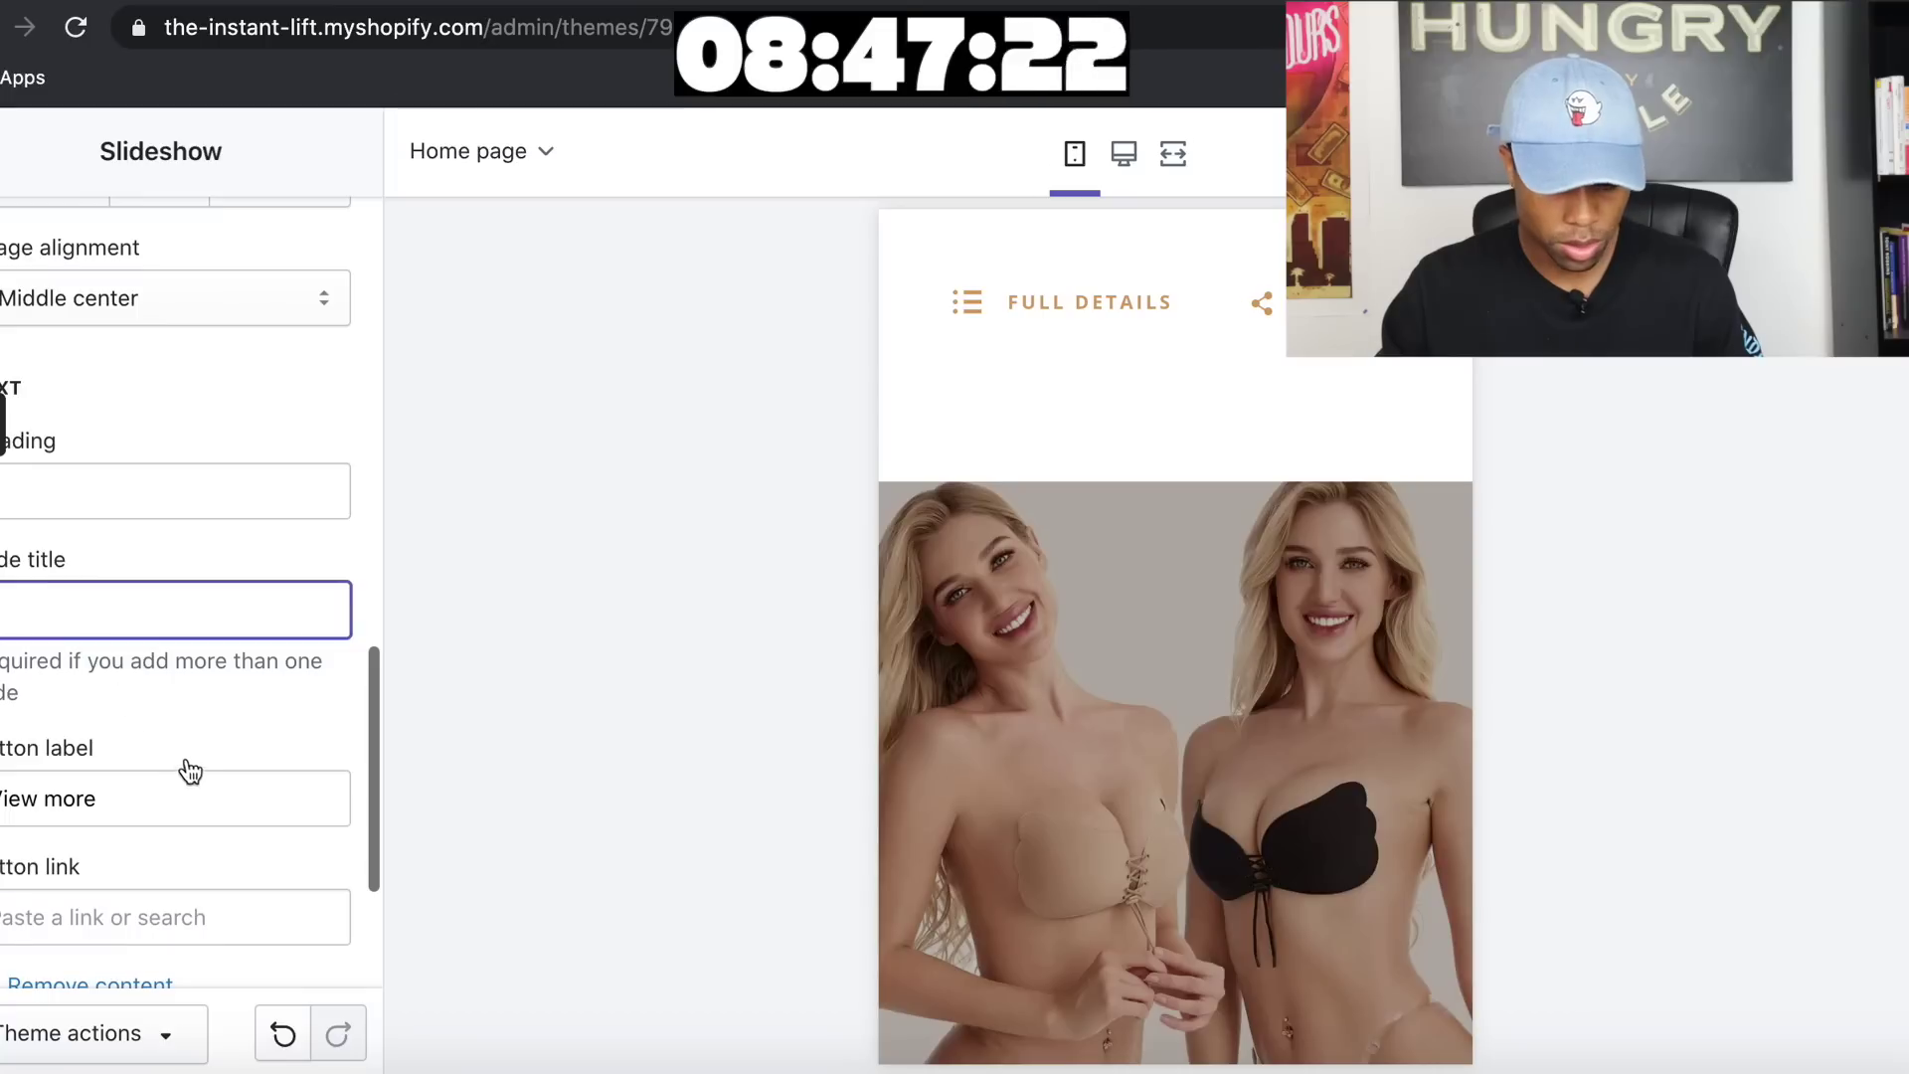
# Change the slide's button label to "Shop Now!" and link the button to The InstantLift Bra product
pyautogui.moveTo(200, 799); pyautogui.dragTo(0, 798)
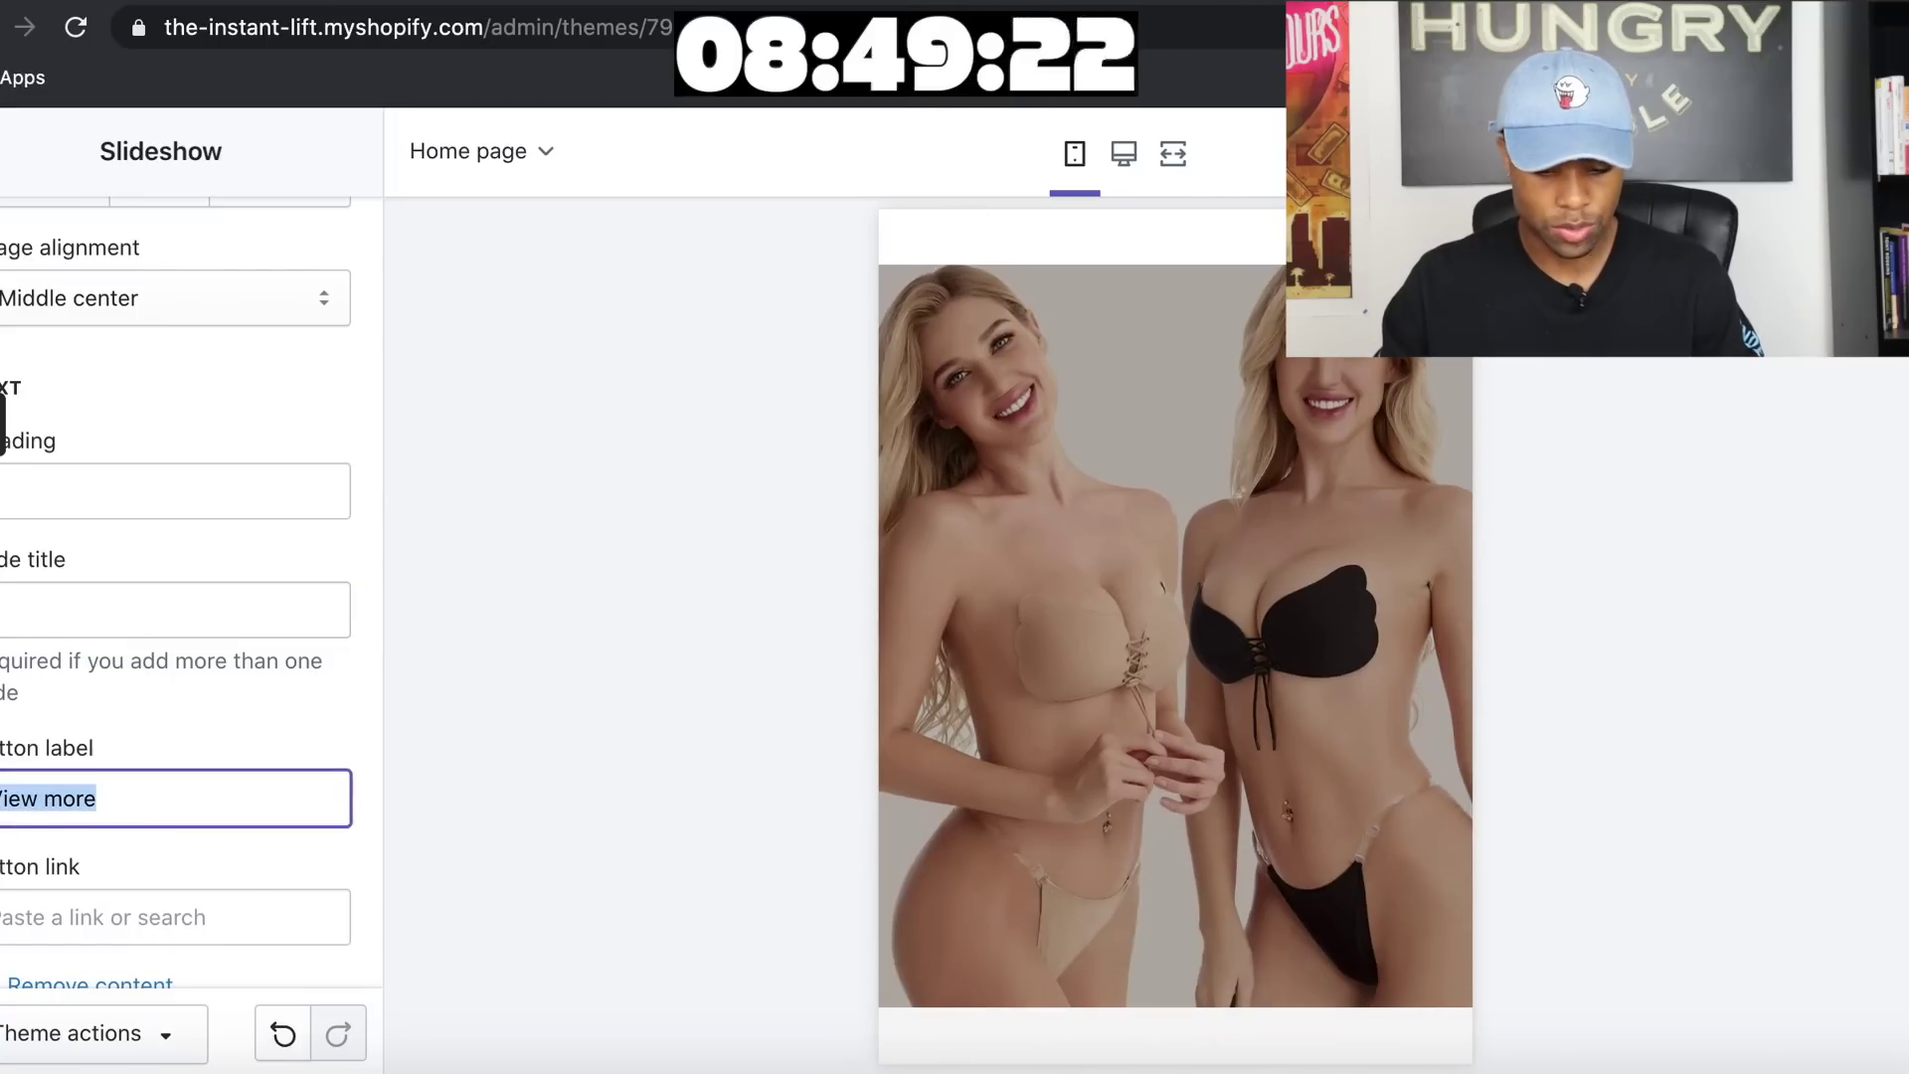
pyautogui.write('Sho')
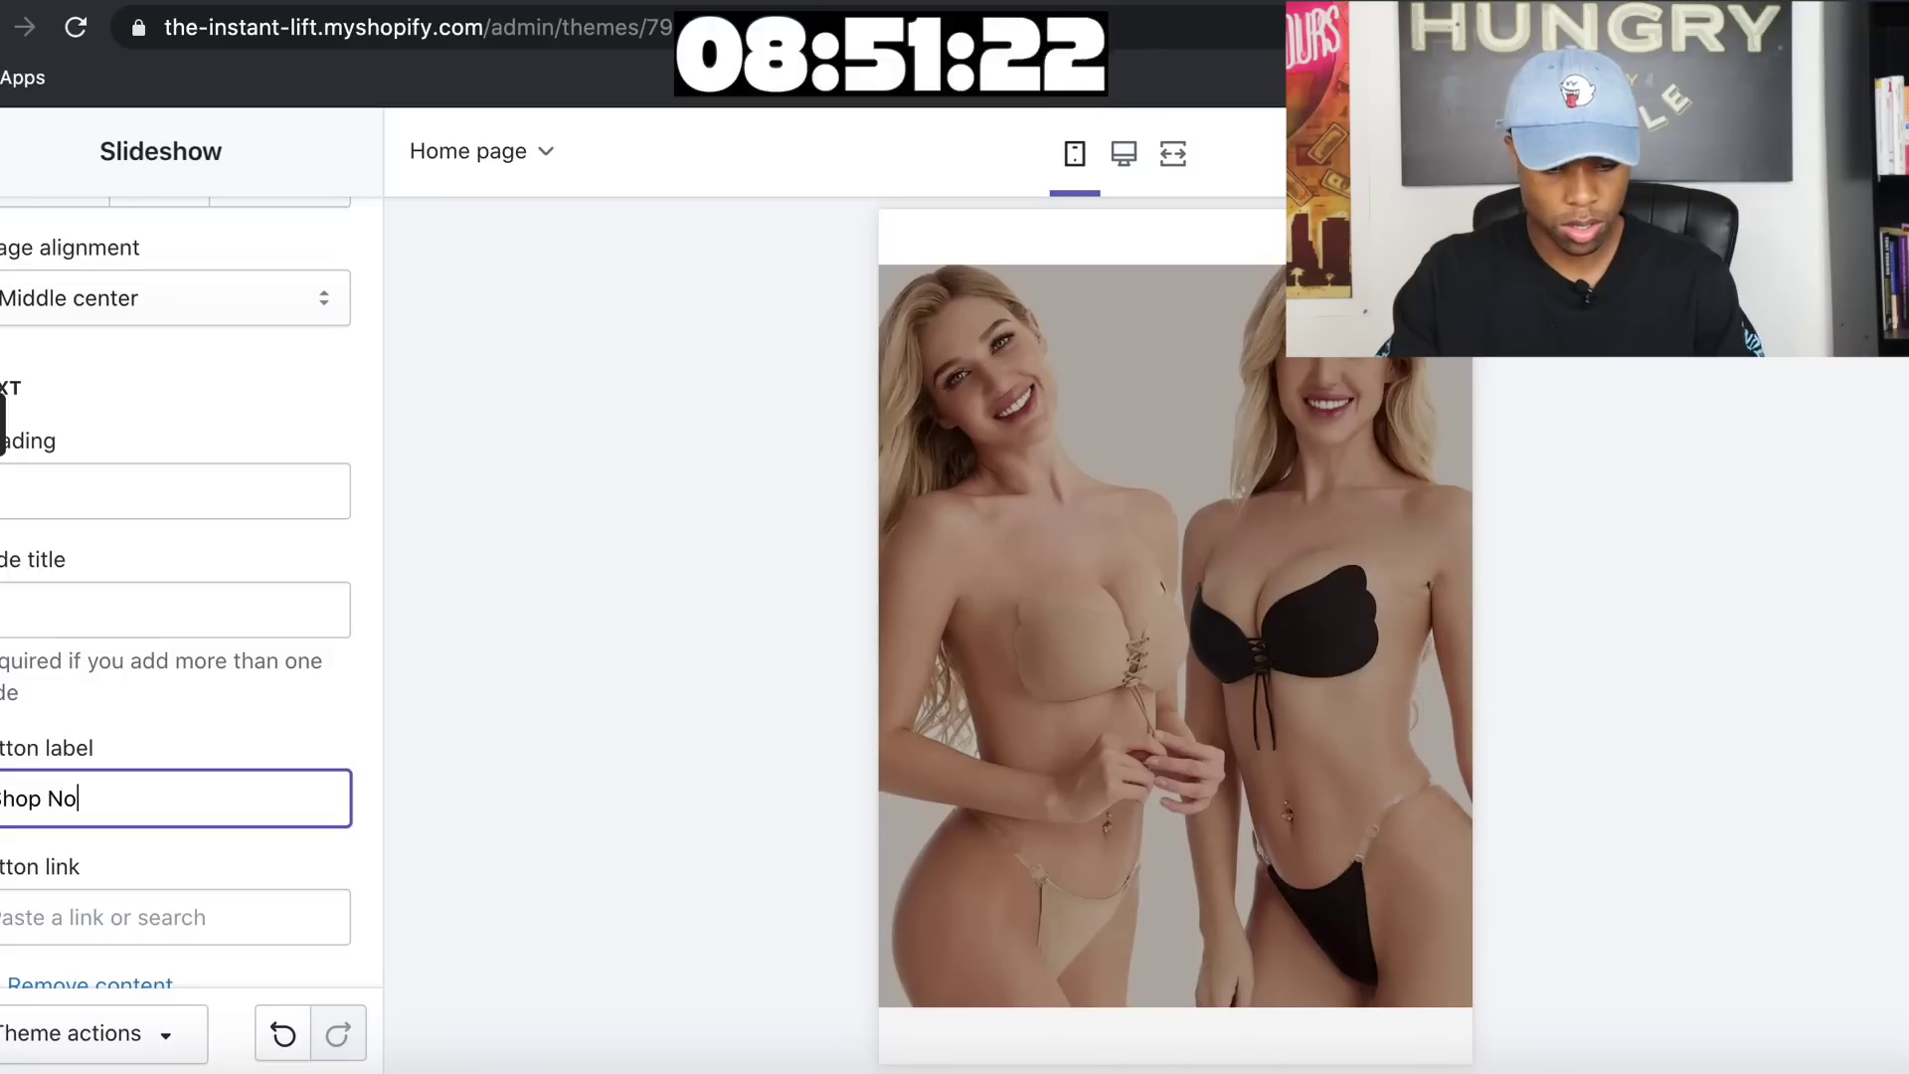
pyautogui.click(134, 907)
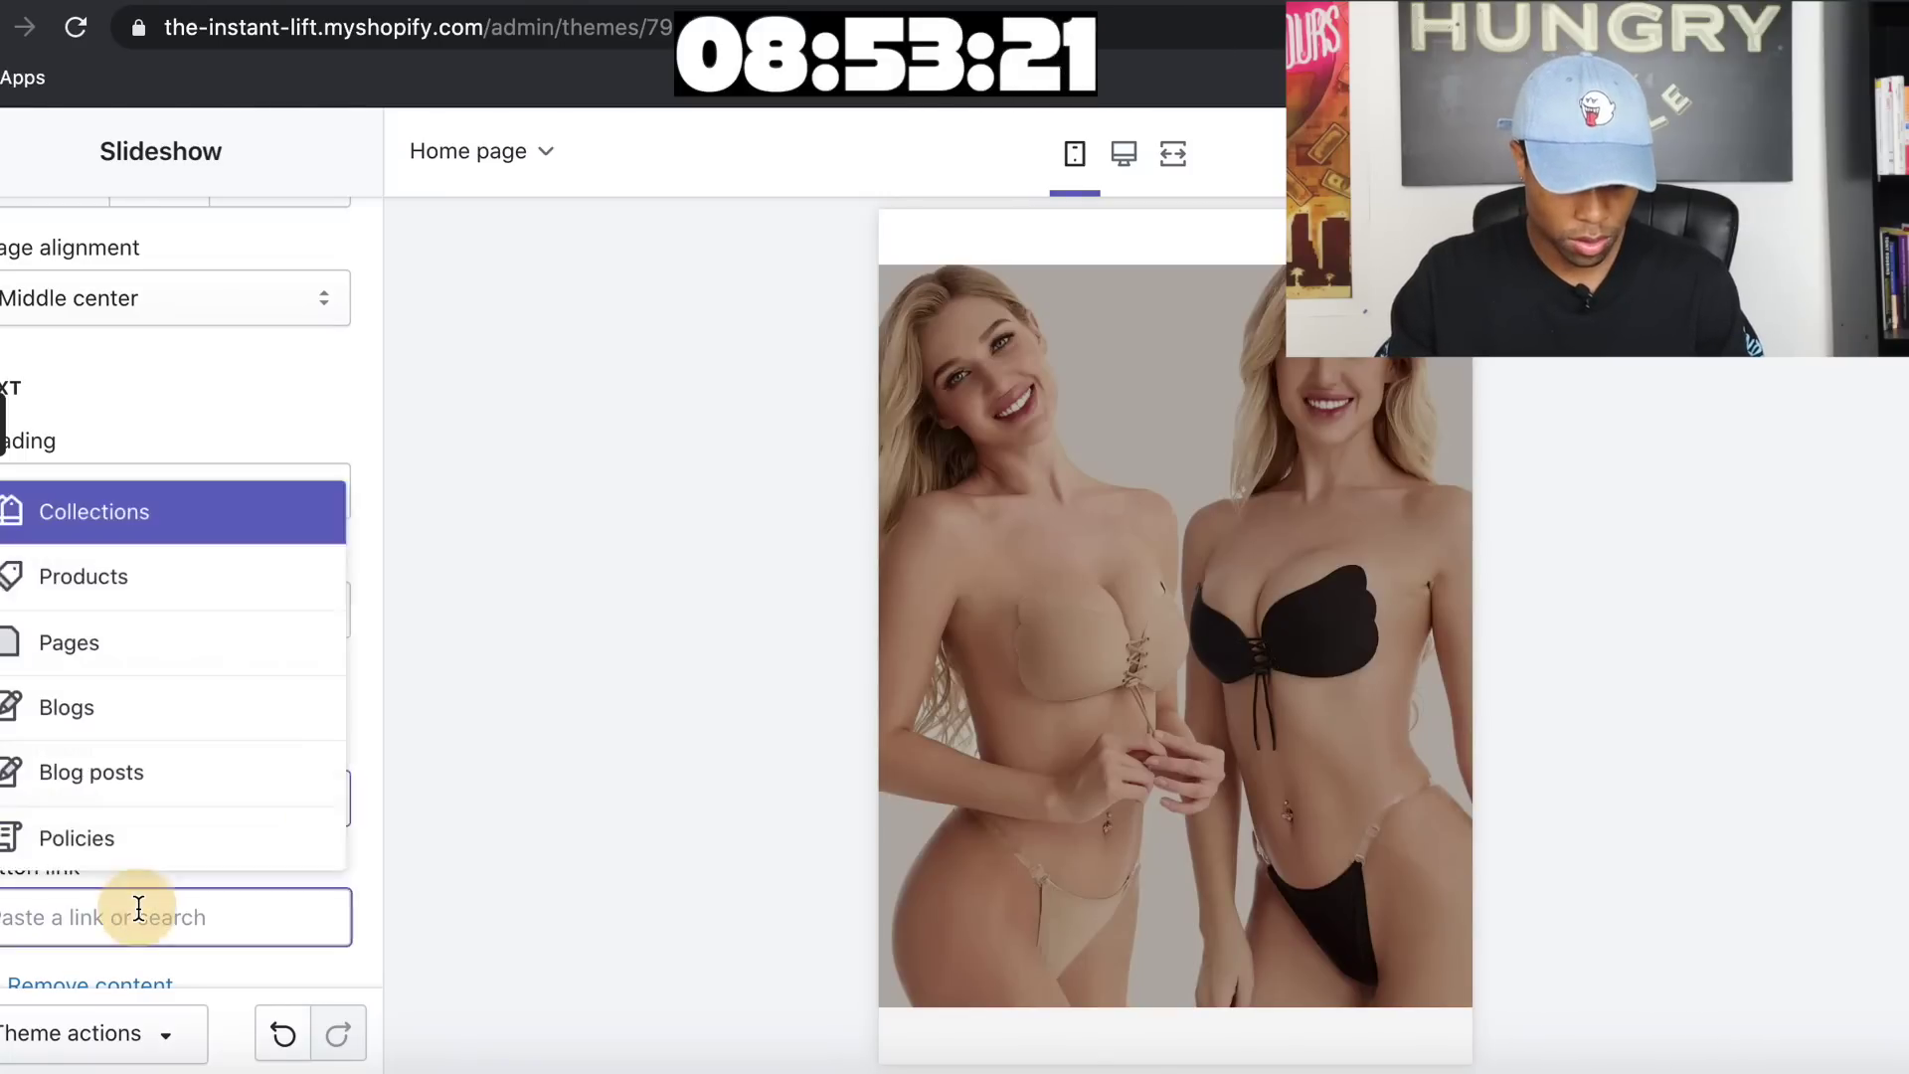
pyautogui.click(194, 585)
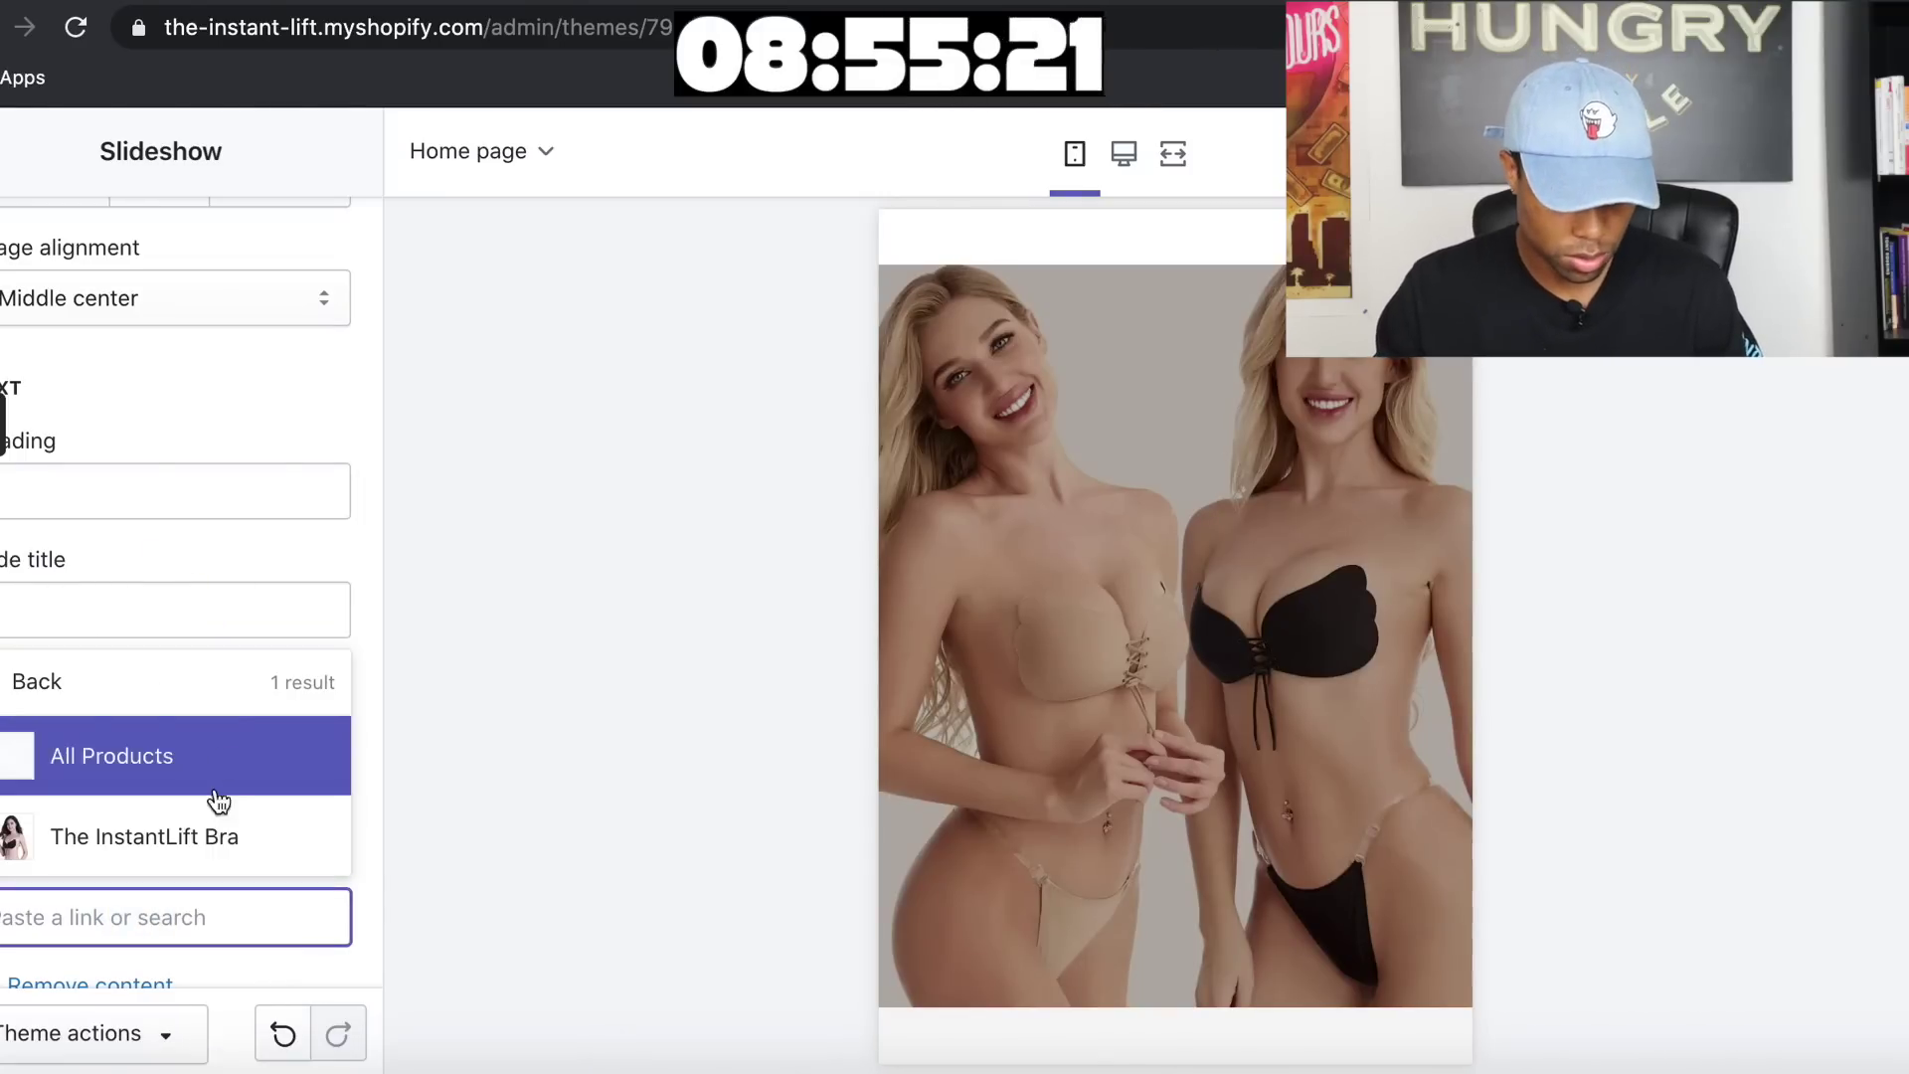
pyautogui.click(200, 836)
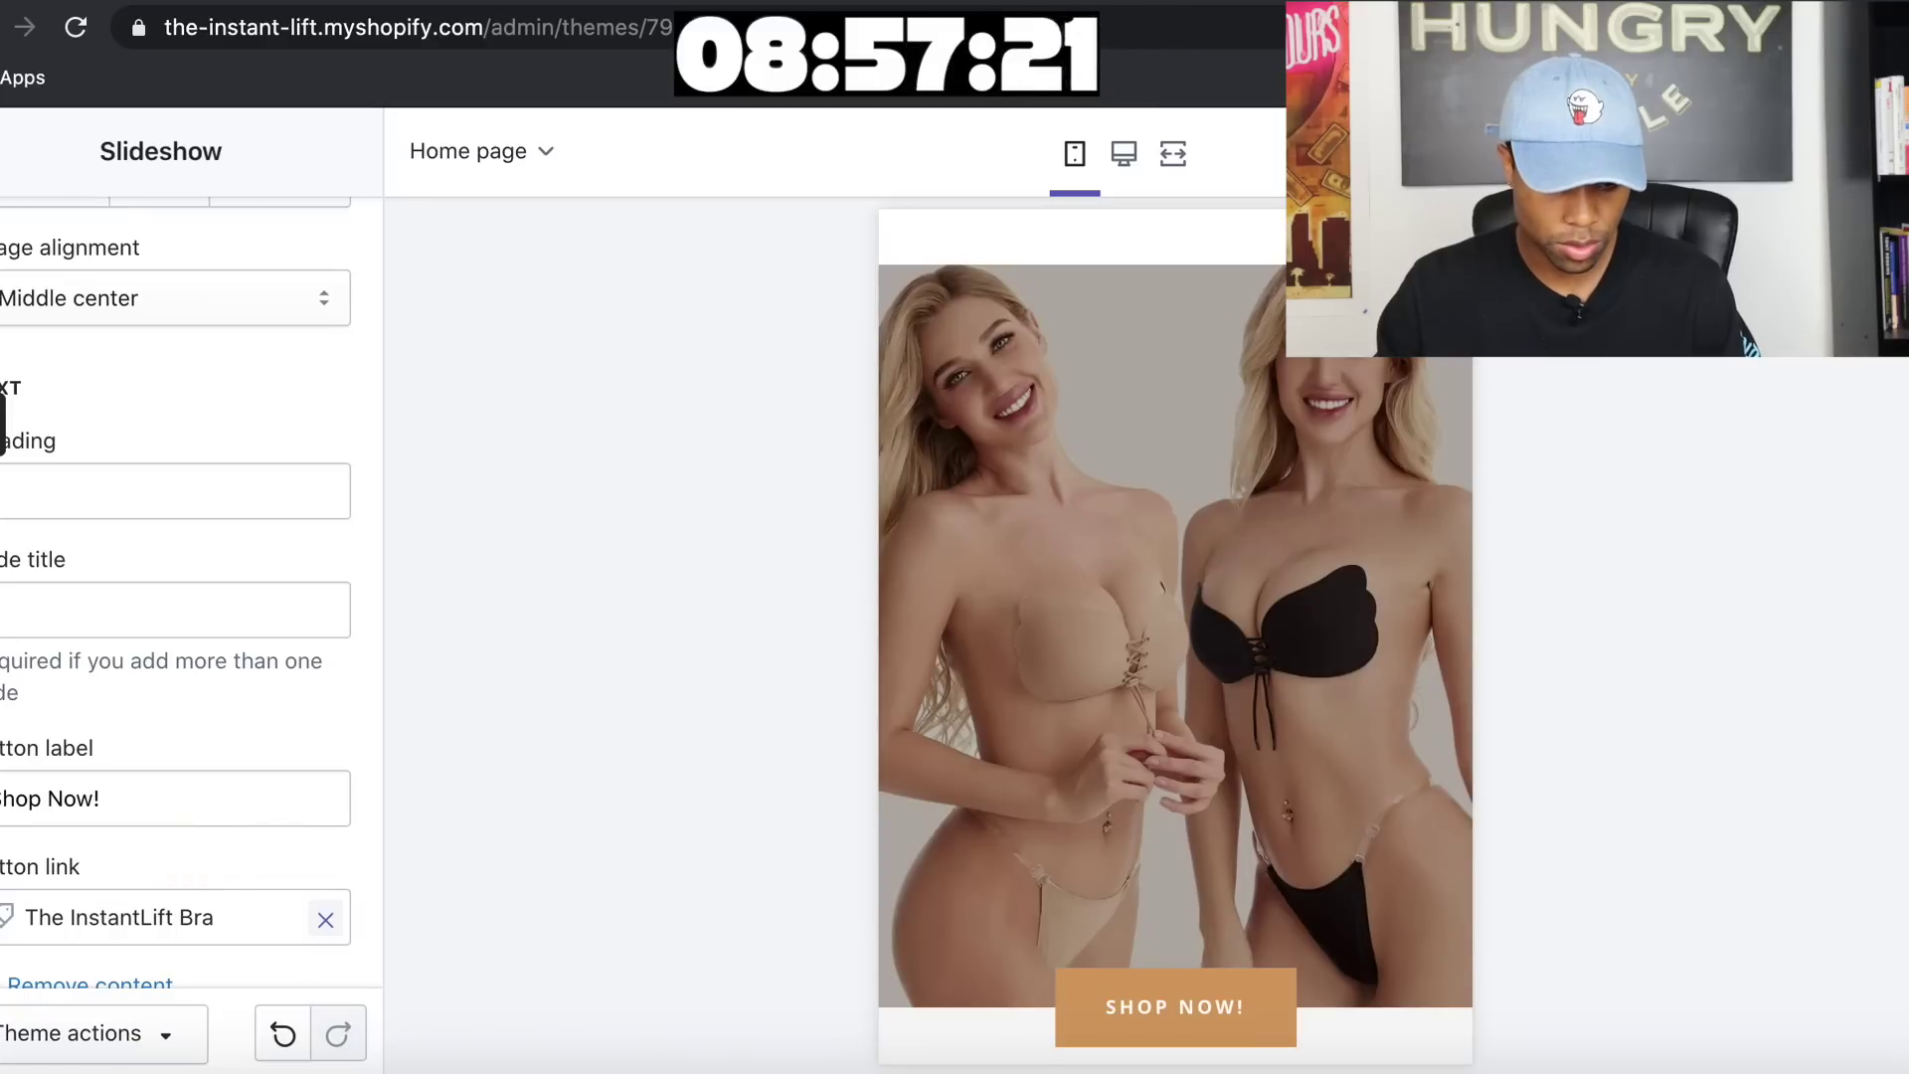
# Move the Slideshow section above Image with text and set its slide height to Full screen
pyautogui.click(3, 151)
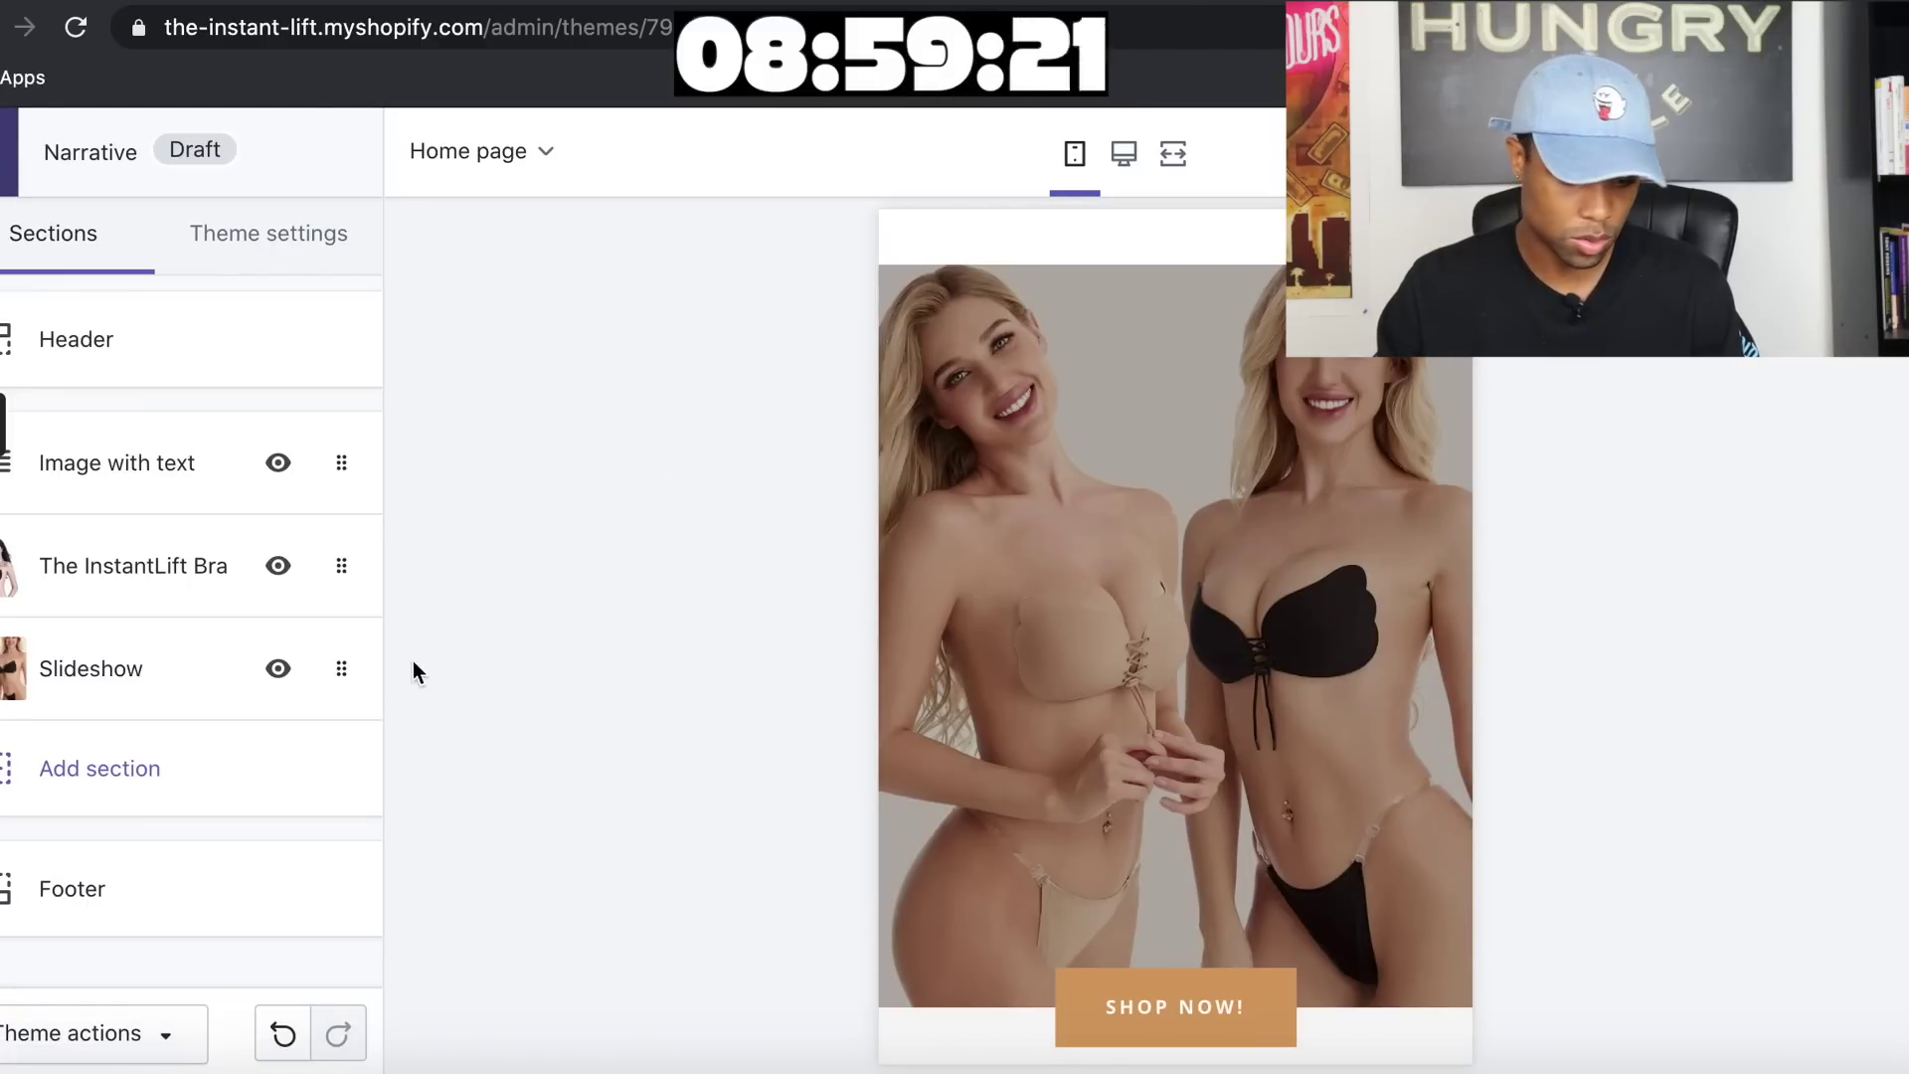
pyautogui.moveTo(185, 674); pyautogui.dragTo(237, 445)
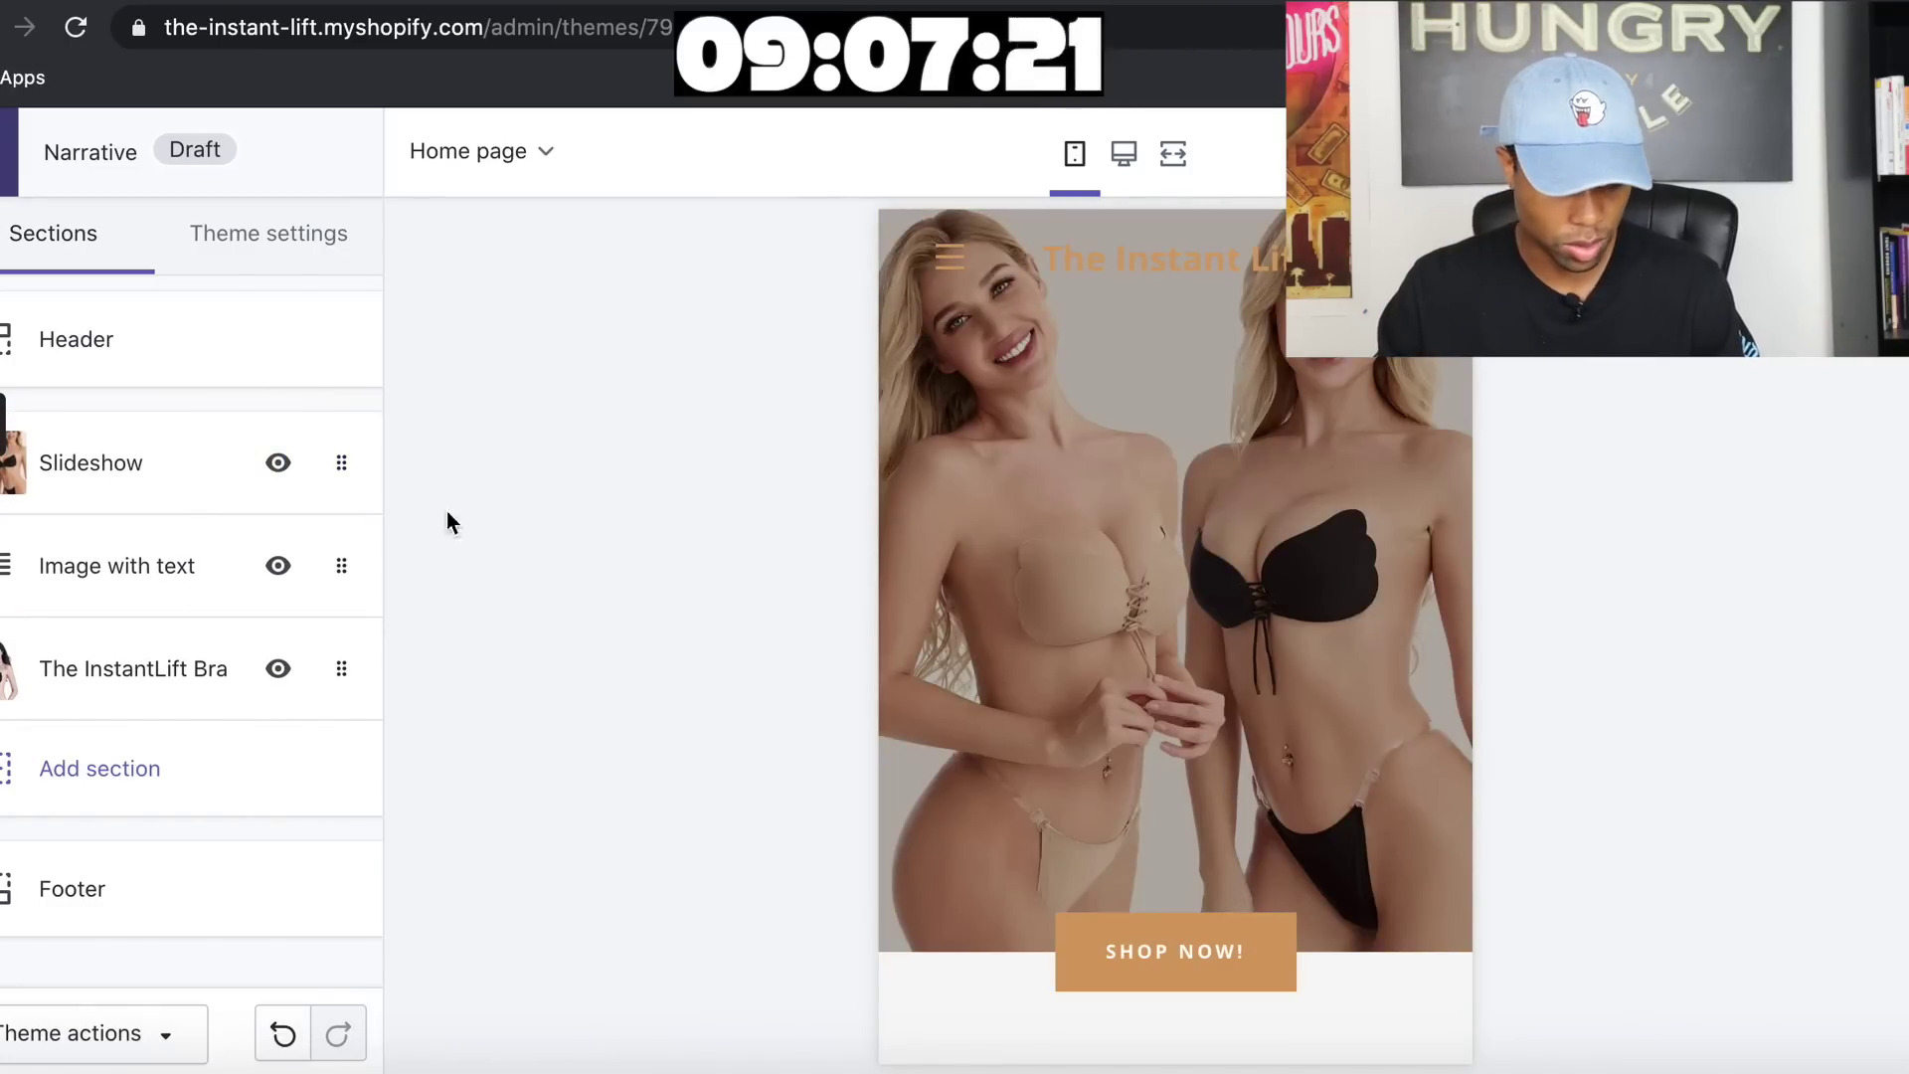
pyautogui.click(175, 457)
pyautogui.click(231, 379)
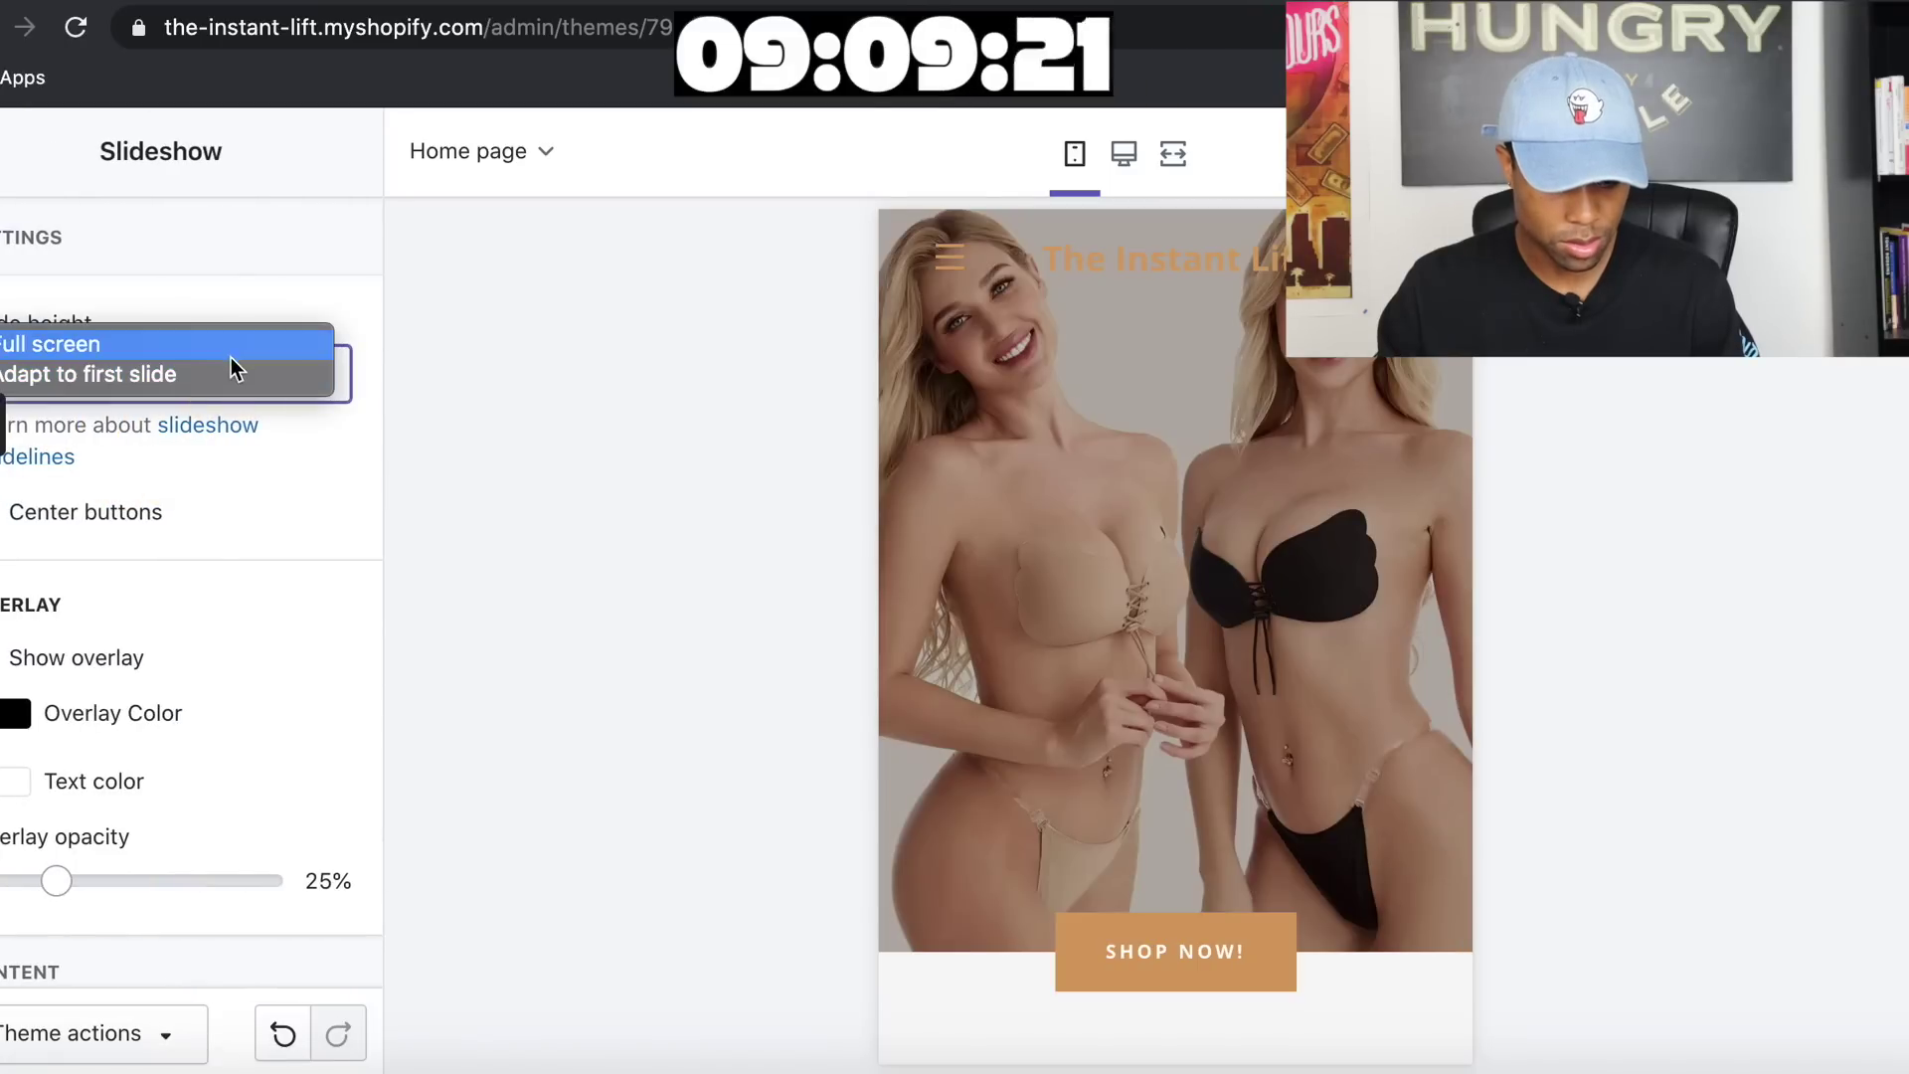
pyautogui.click(228, 350)
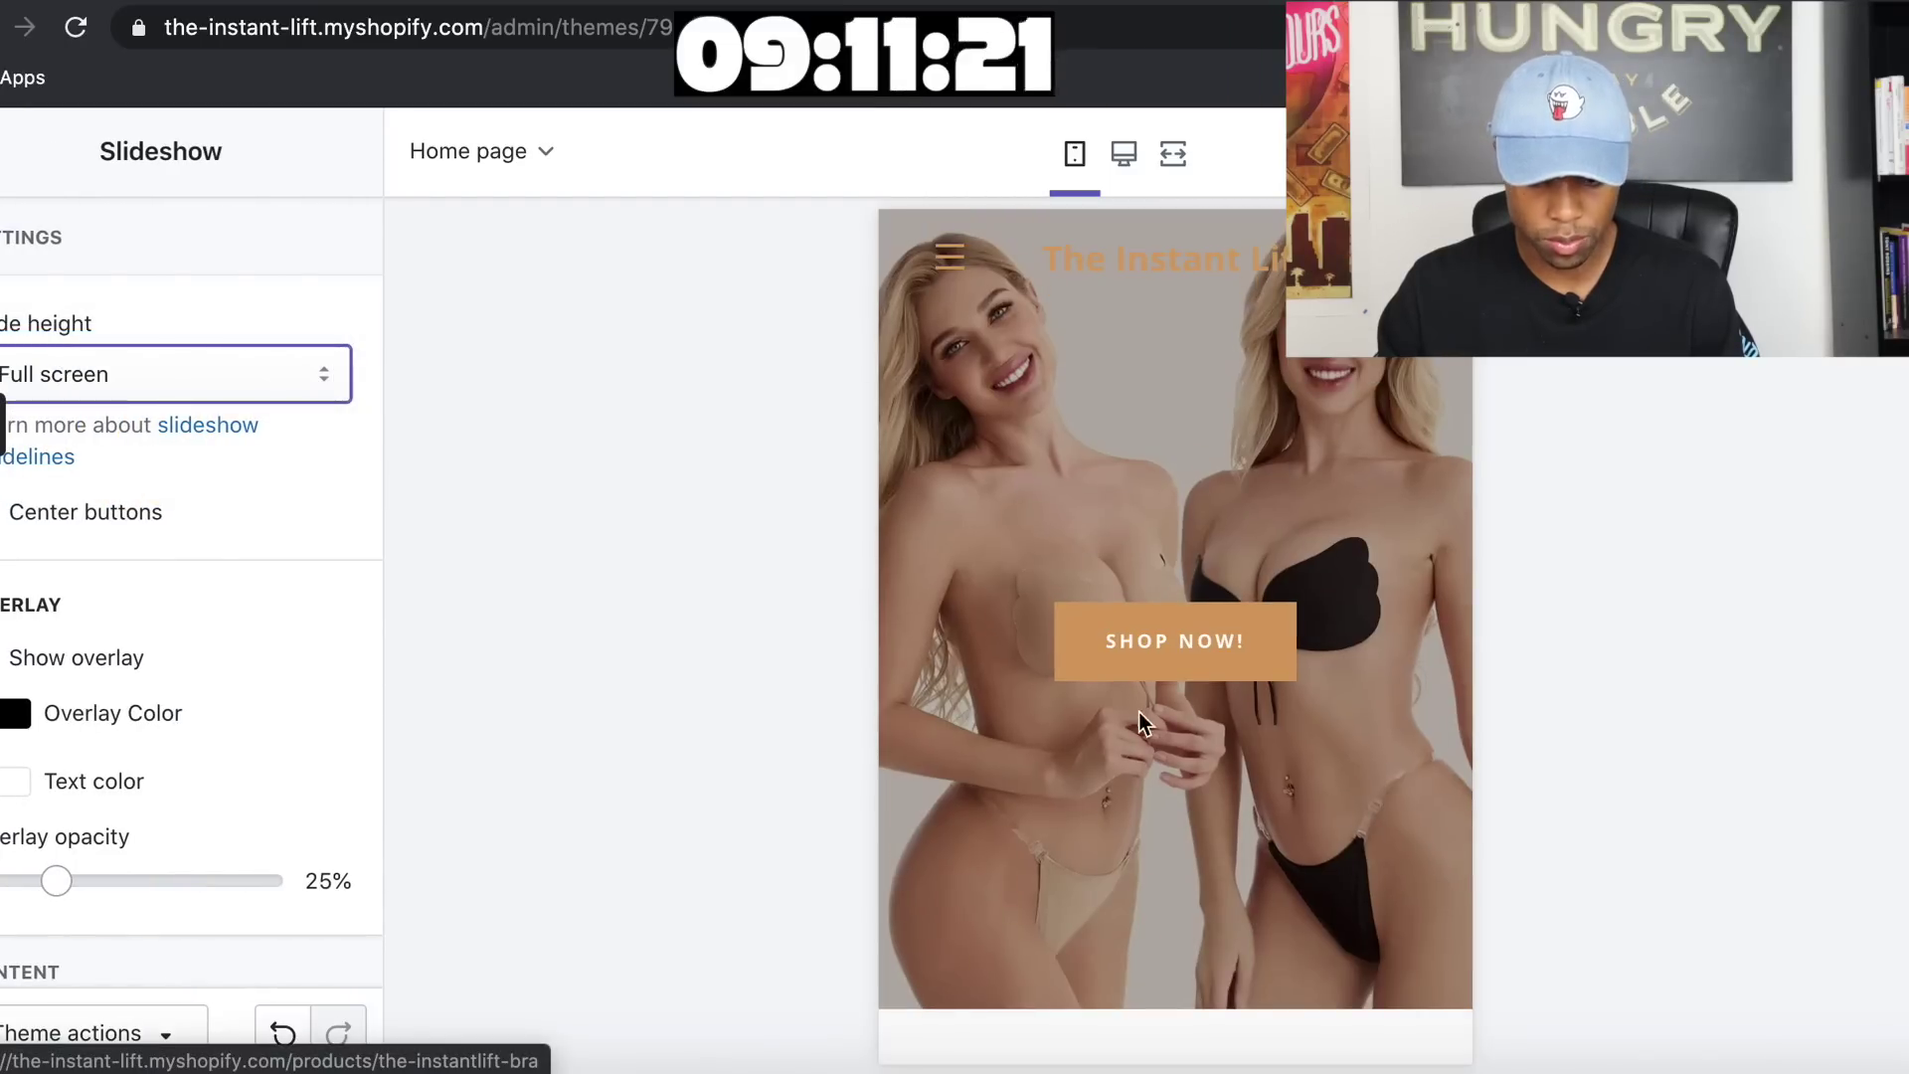
pyautogui.scroll(-15, 1077, 837)
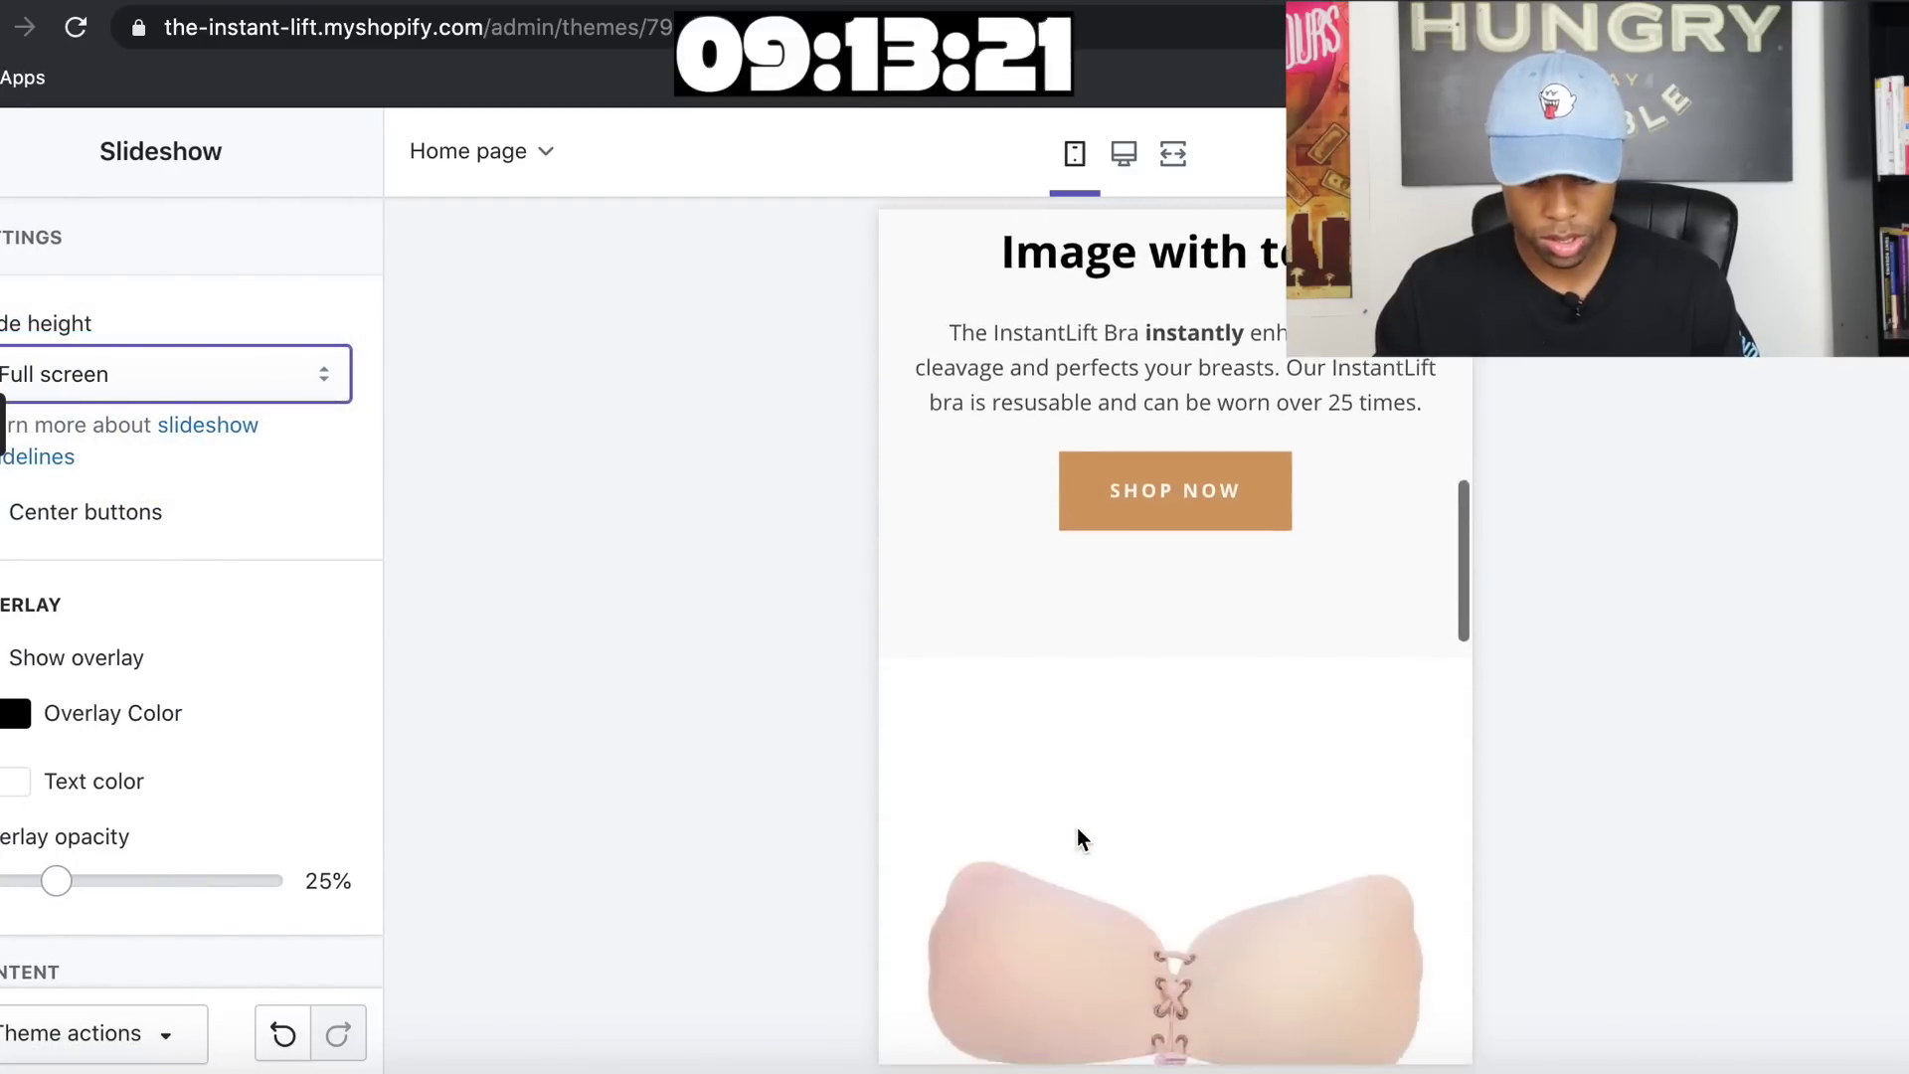
pyautogui.scroll(-10, 1077, 837)
pyautogui.scroll(20, 1076, 837)
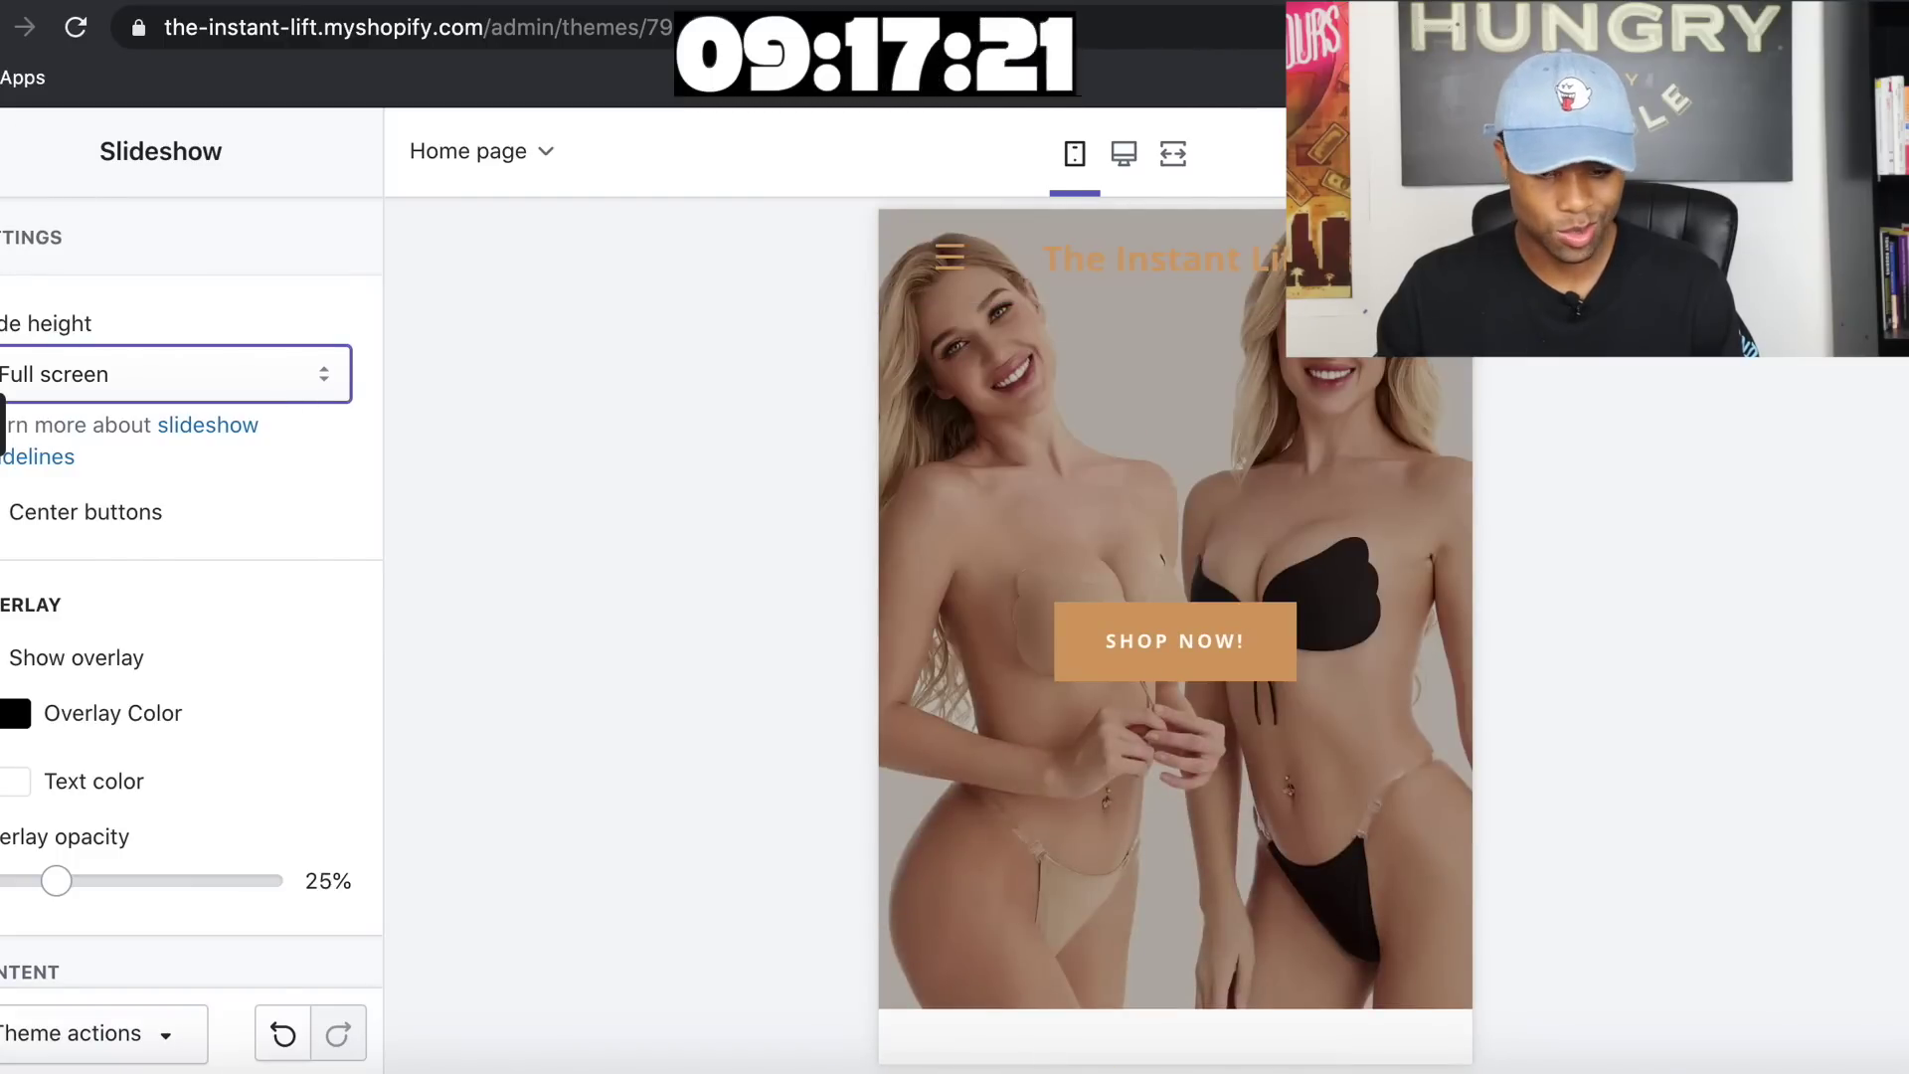
# Open the theme's color settings and the color picker for the primary accent
pyautogui.click(15, 151)
pyautogui.click(219, 256)
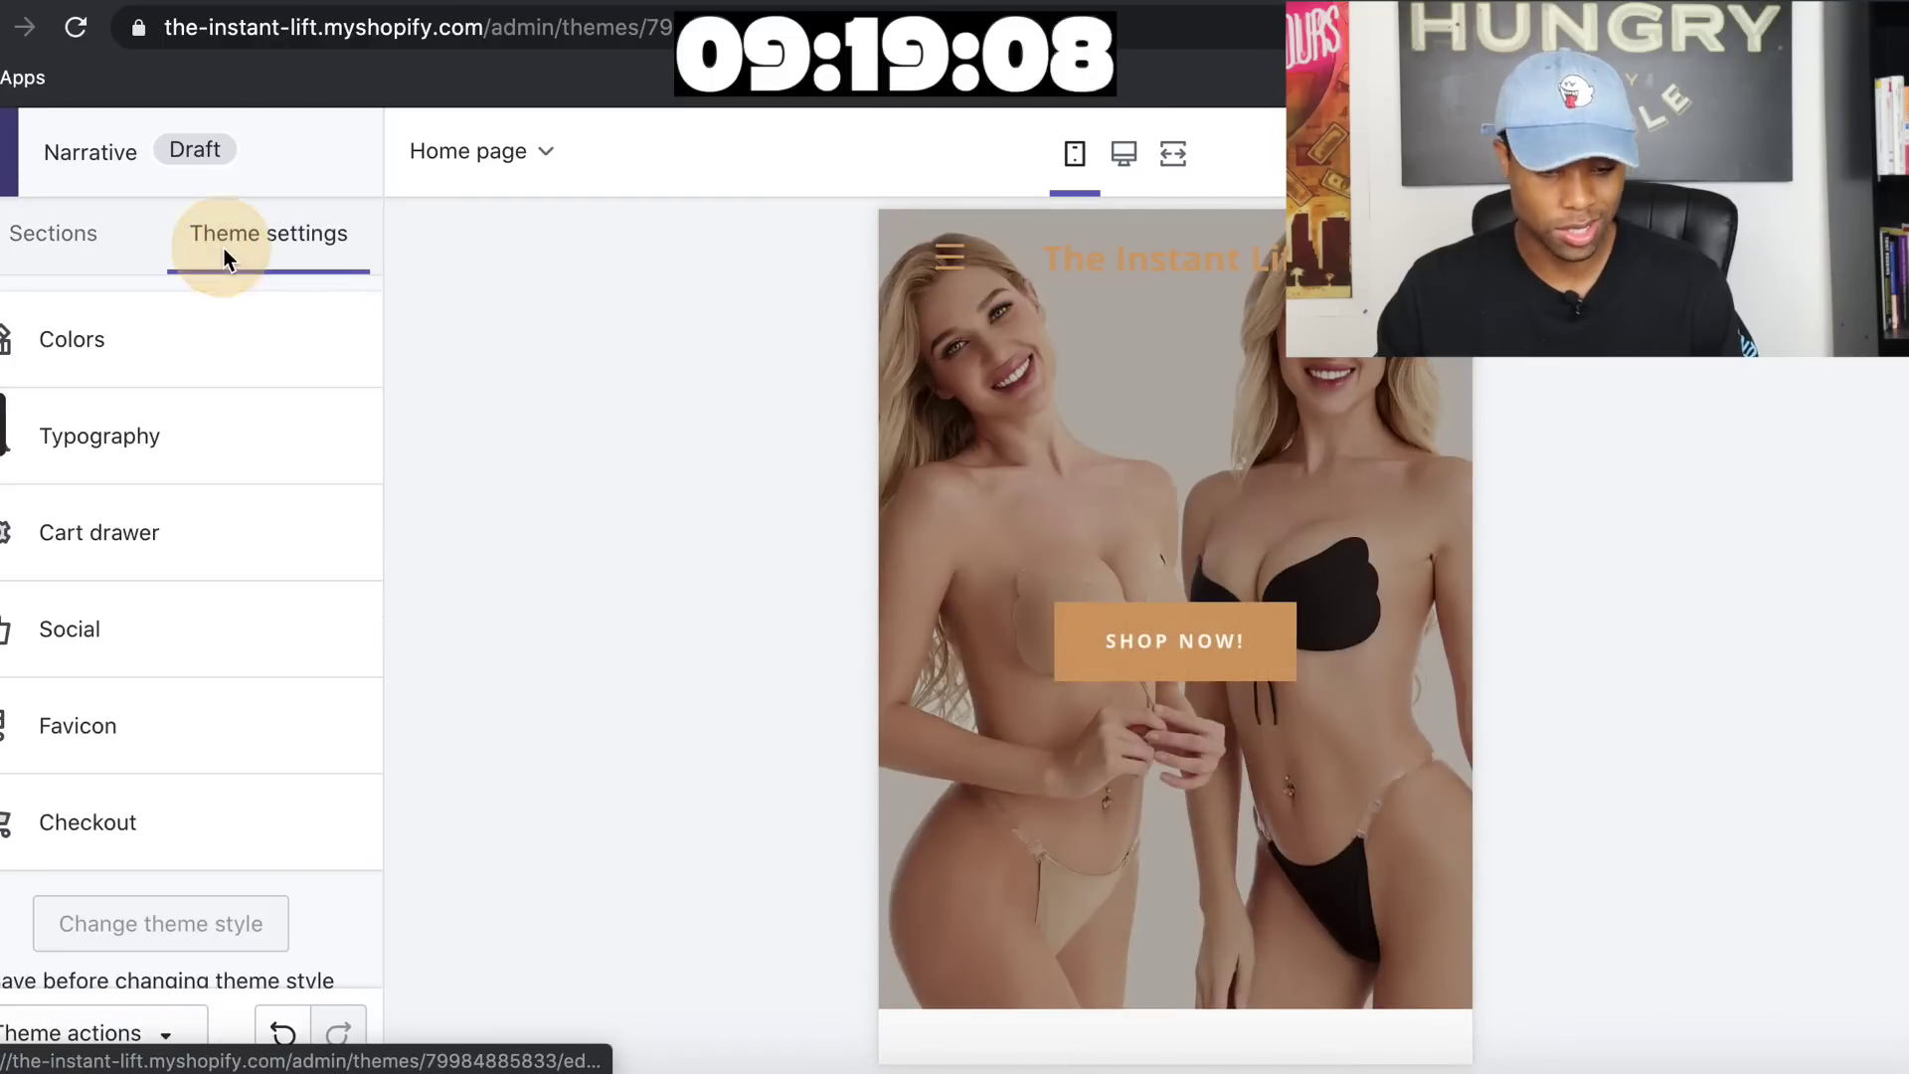
pyautogui.click(189, 352)
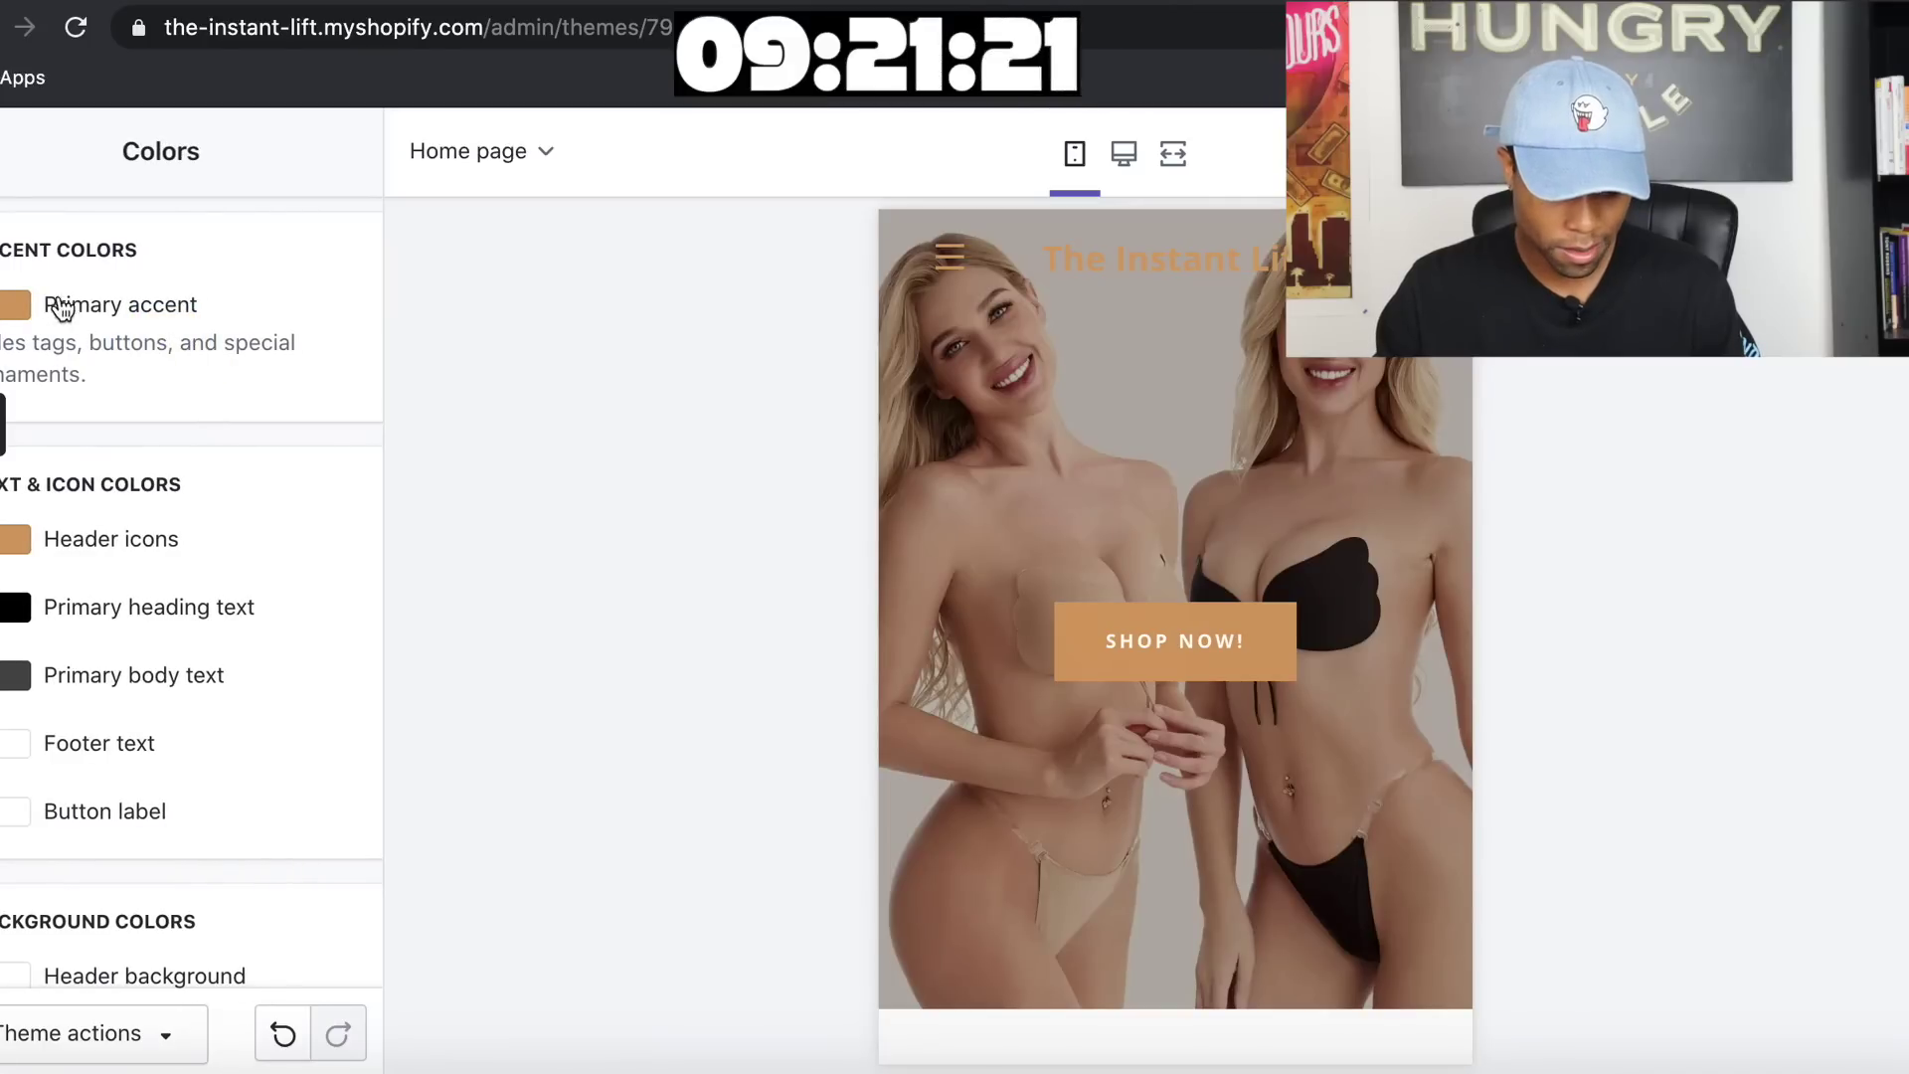
pyautogui.click(20, 306)
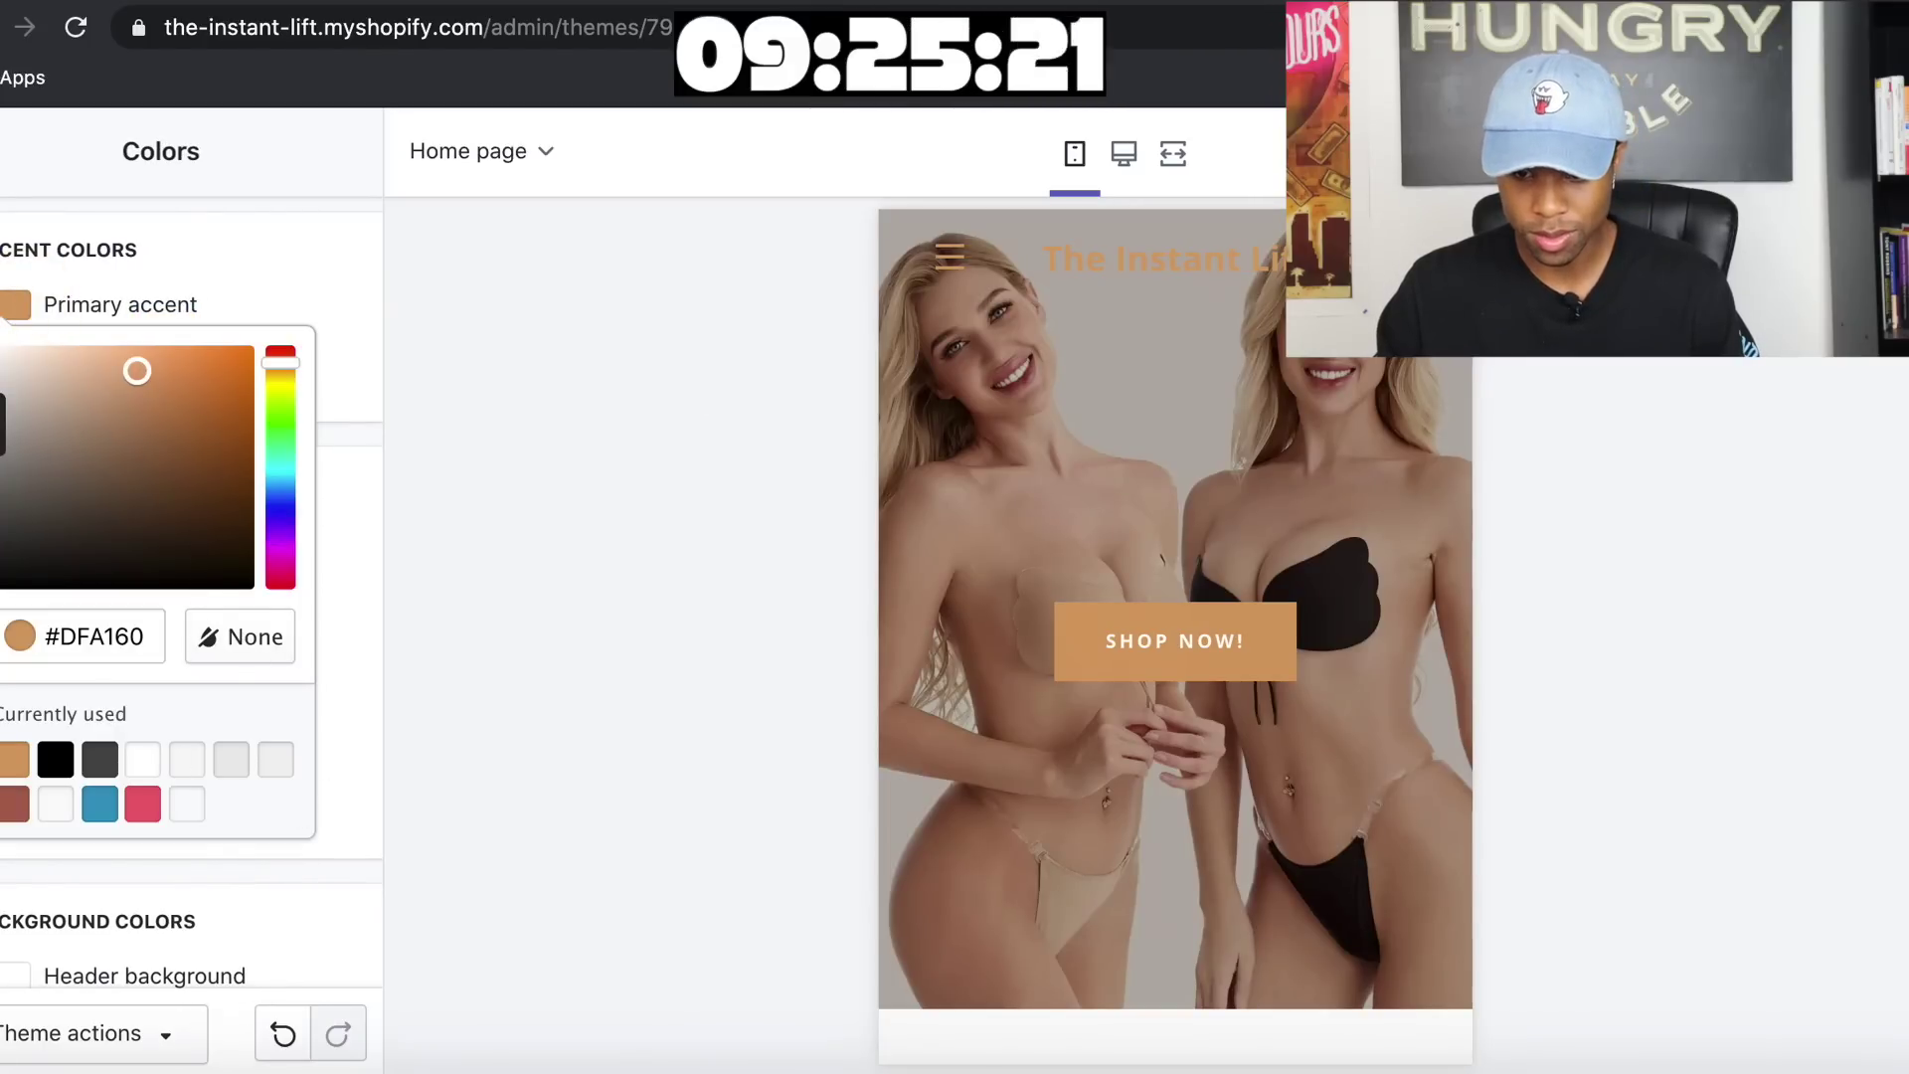
# Search Google for "pink color code" in a new tab and copy the hex code for pink
pyautogui.hotkey('ctrl', 't')
pyautogui.write('pink col')
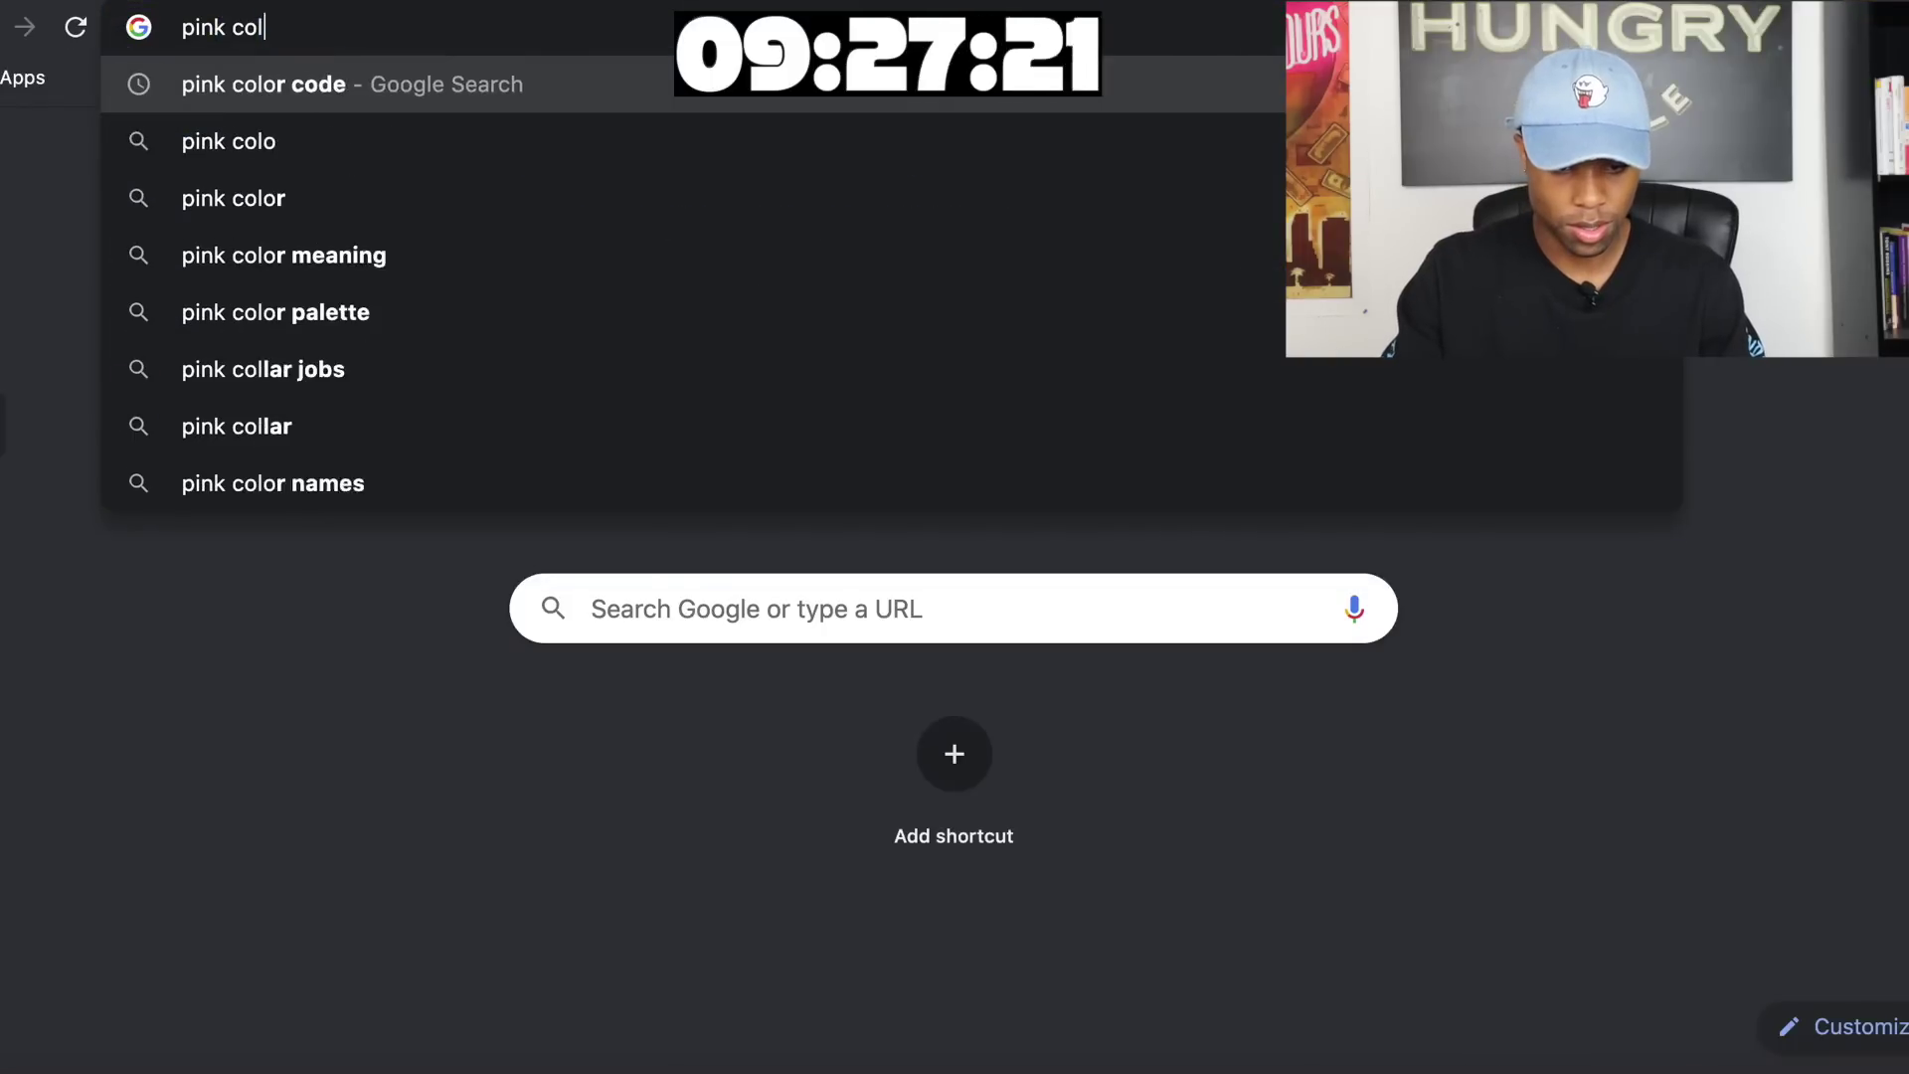
pyautogui.write('or')
pyautogui.press('Return')
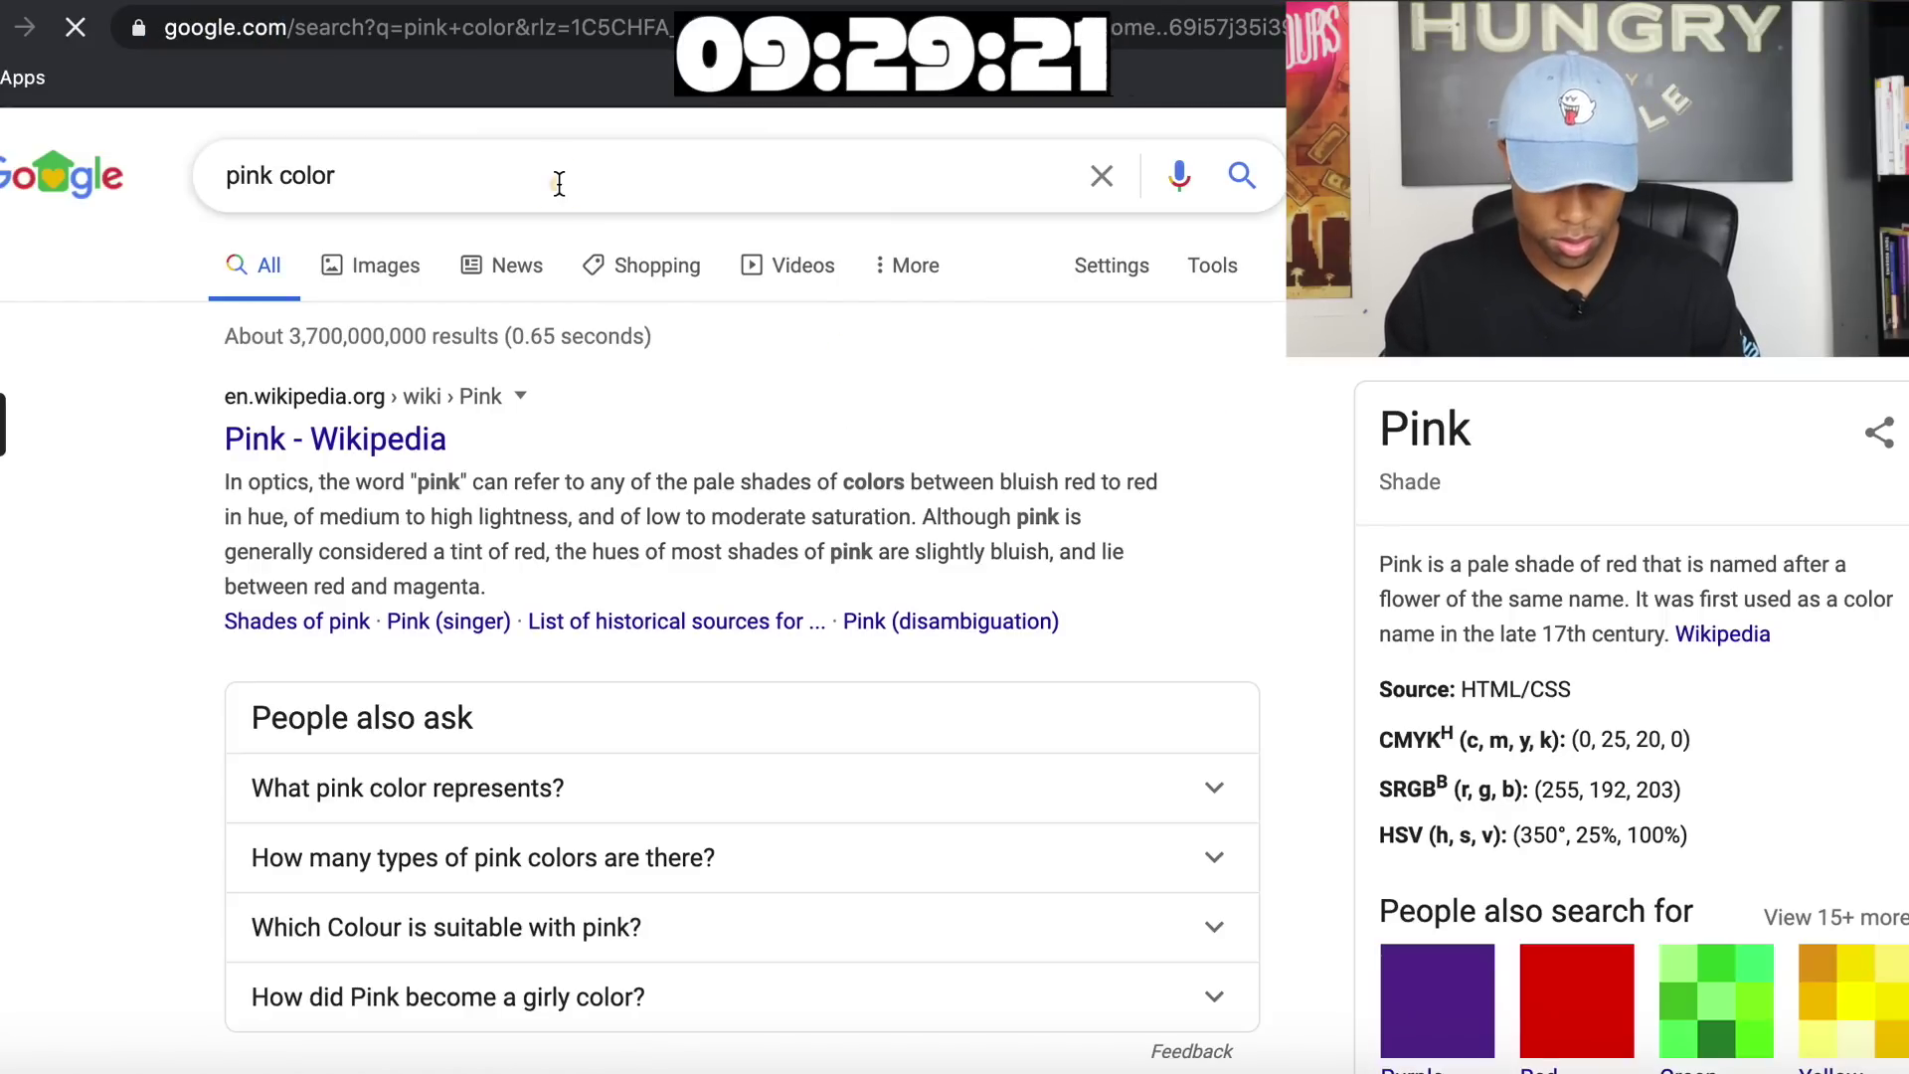
pyautogui.click(558, 183)
pyautogui.write('code')
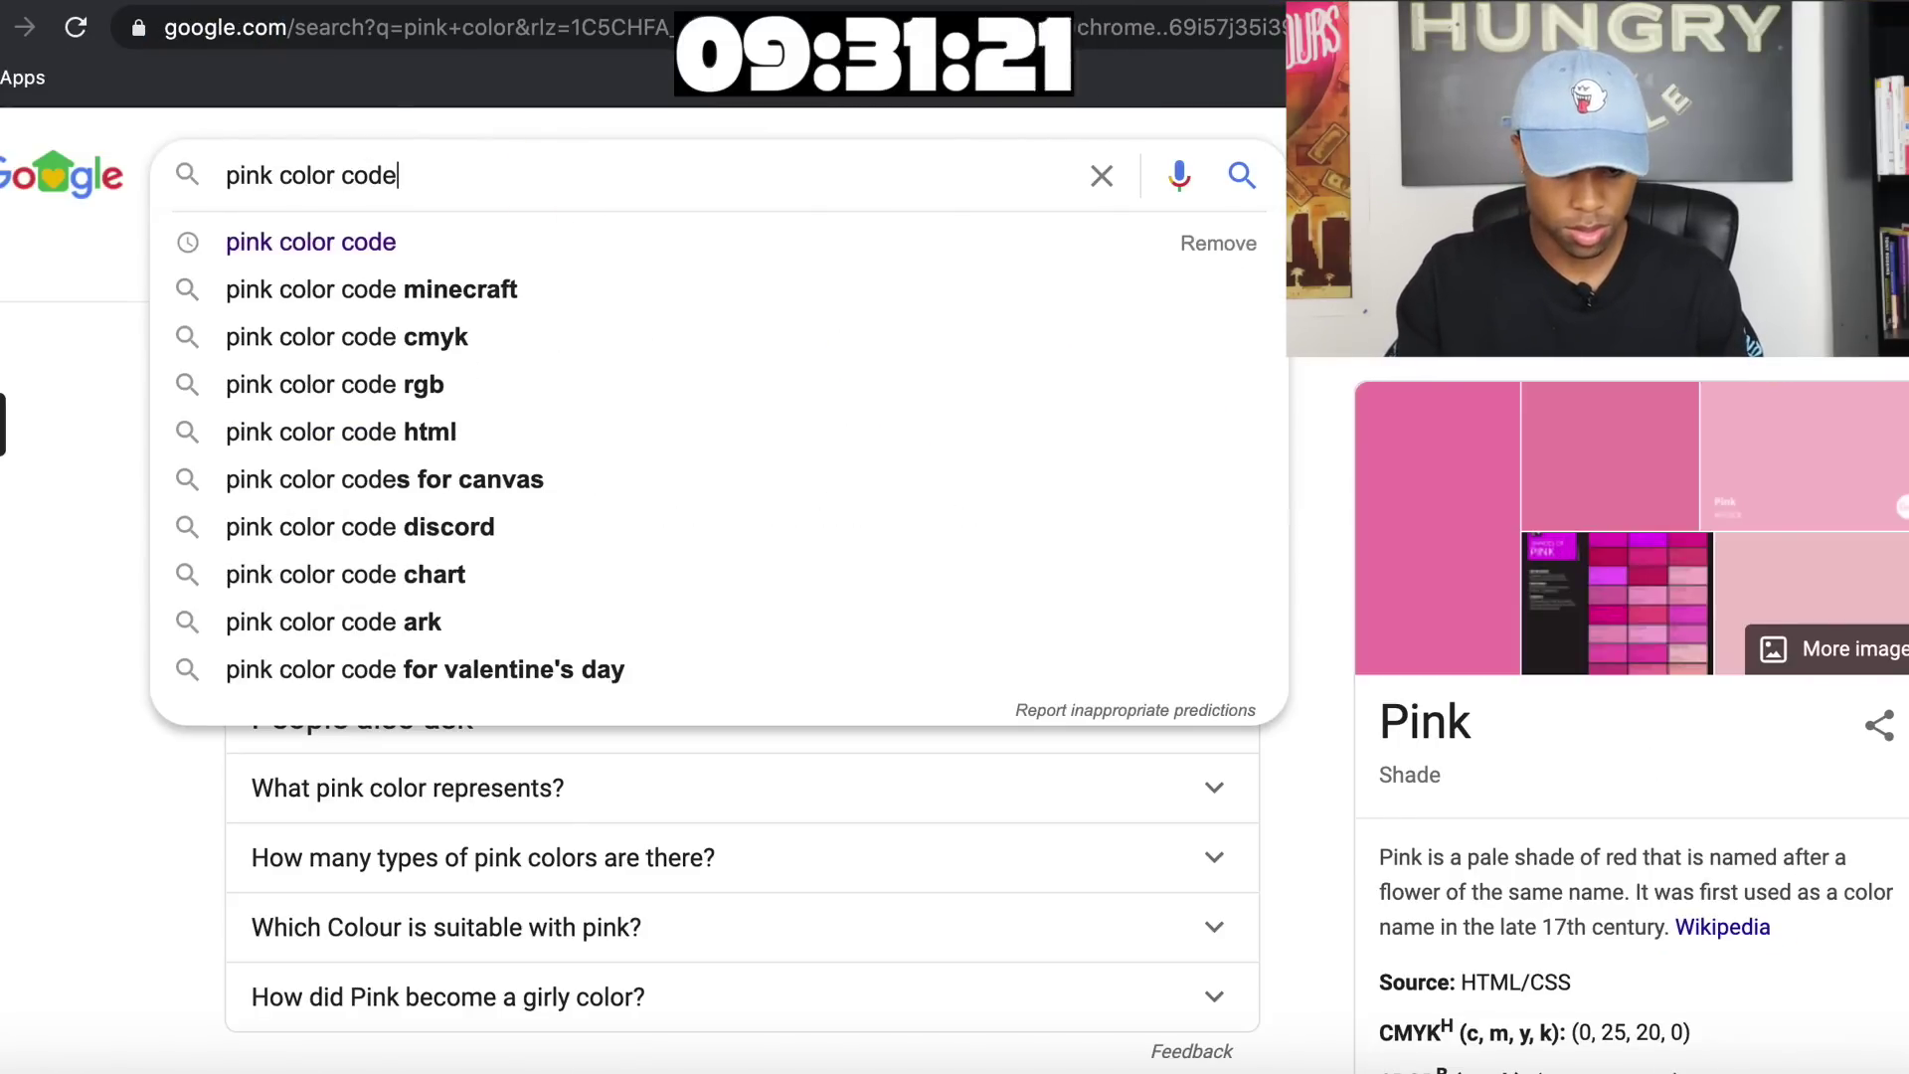
pyautogui.press('Return')
pyautogui.moveTo(593, 563); pyautogui.dragTo(699, 570)
pyautogui.press('super+c')
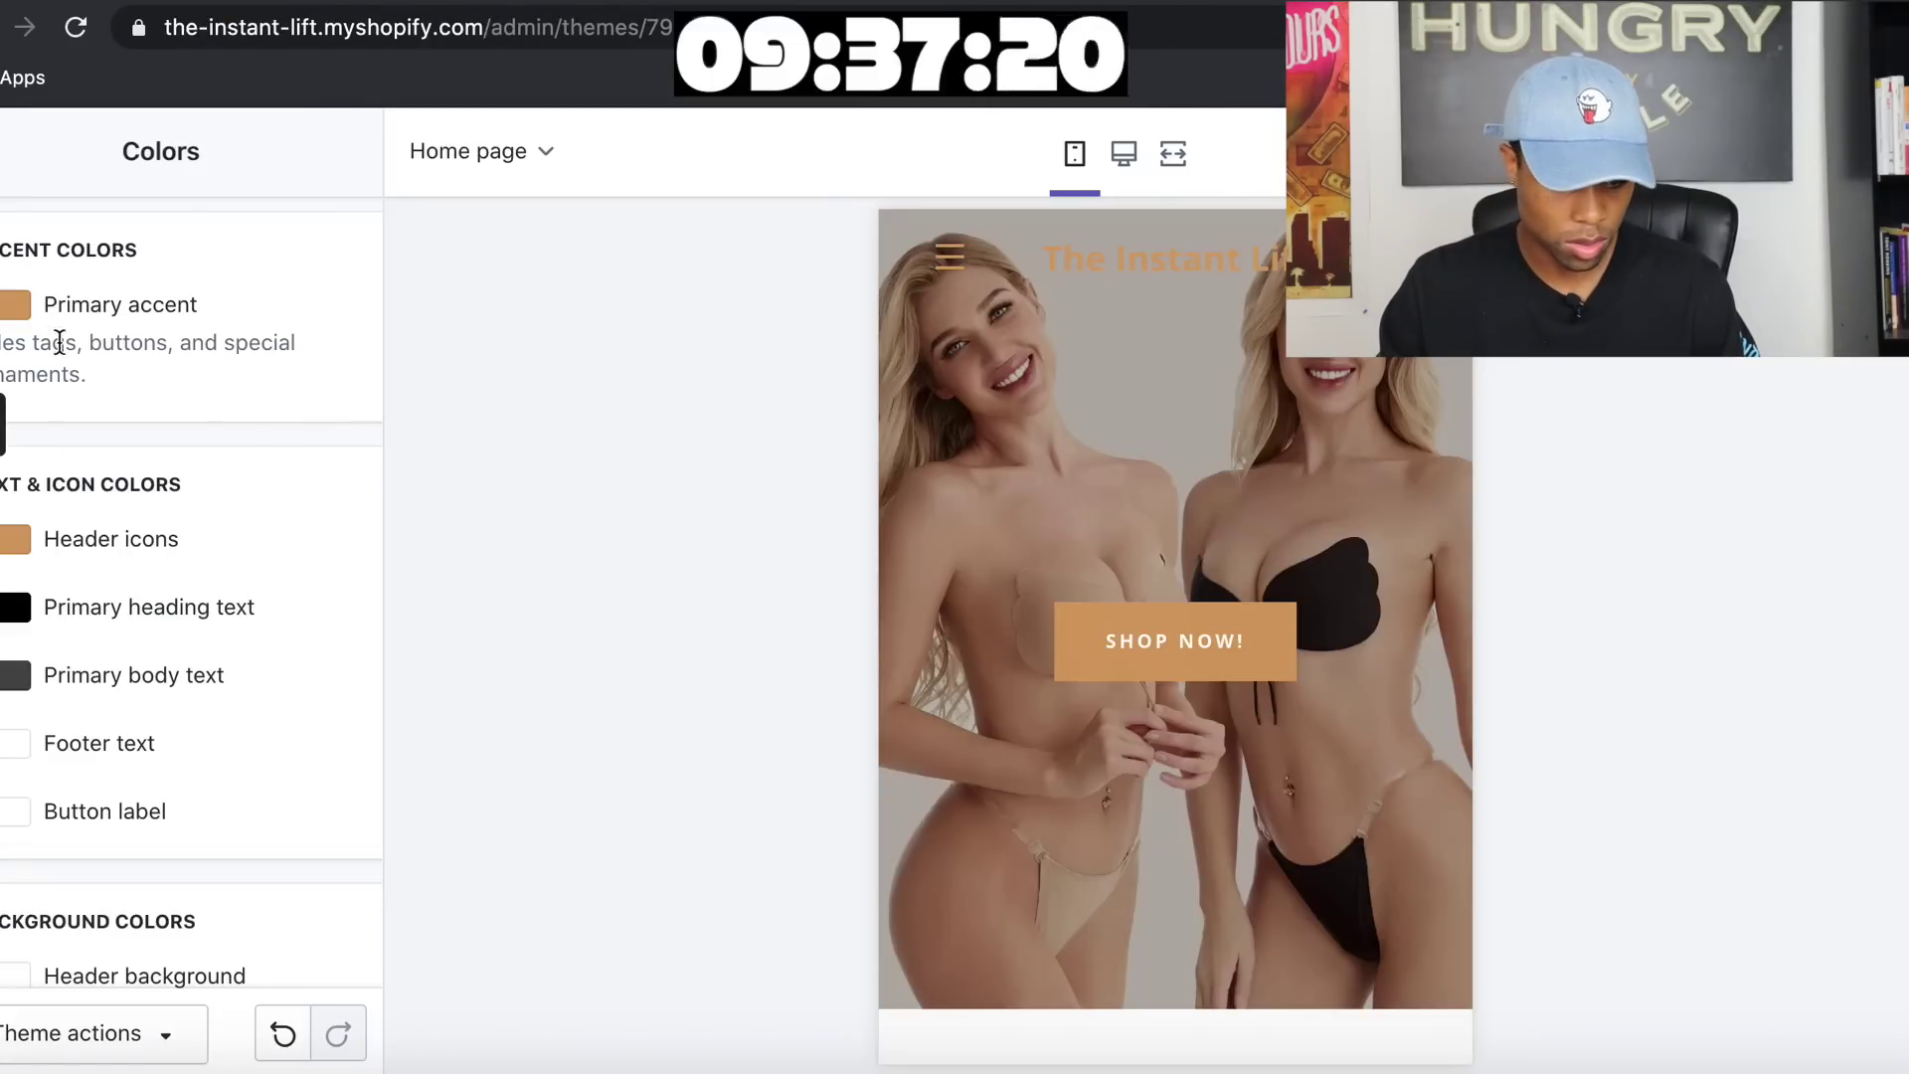
# Set the theme's primary accent to the copied pink #FFC0CB and deepen the shade to #FFA7B7
pyautogui.click(16, 304)
pyautogui.moveTo(144, 622); pyautogui.dragTo(29, 629)
pyautogui.press('super+v')
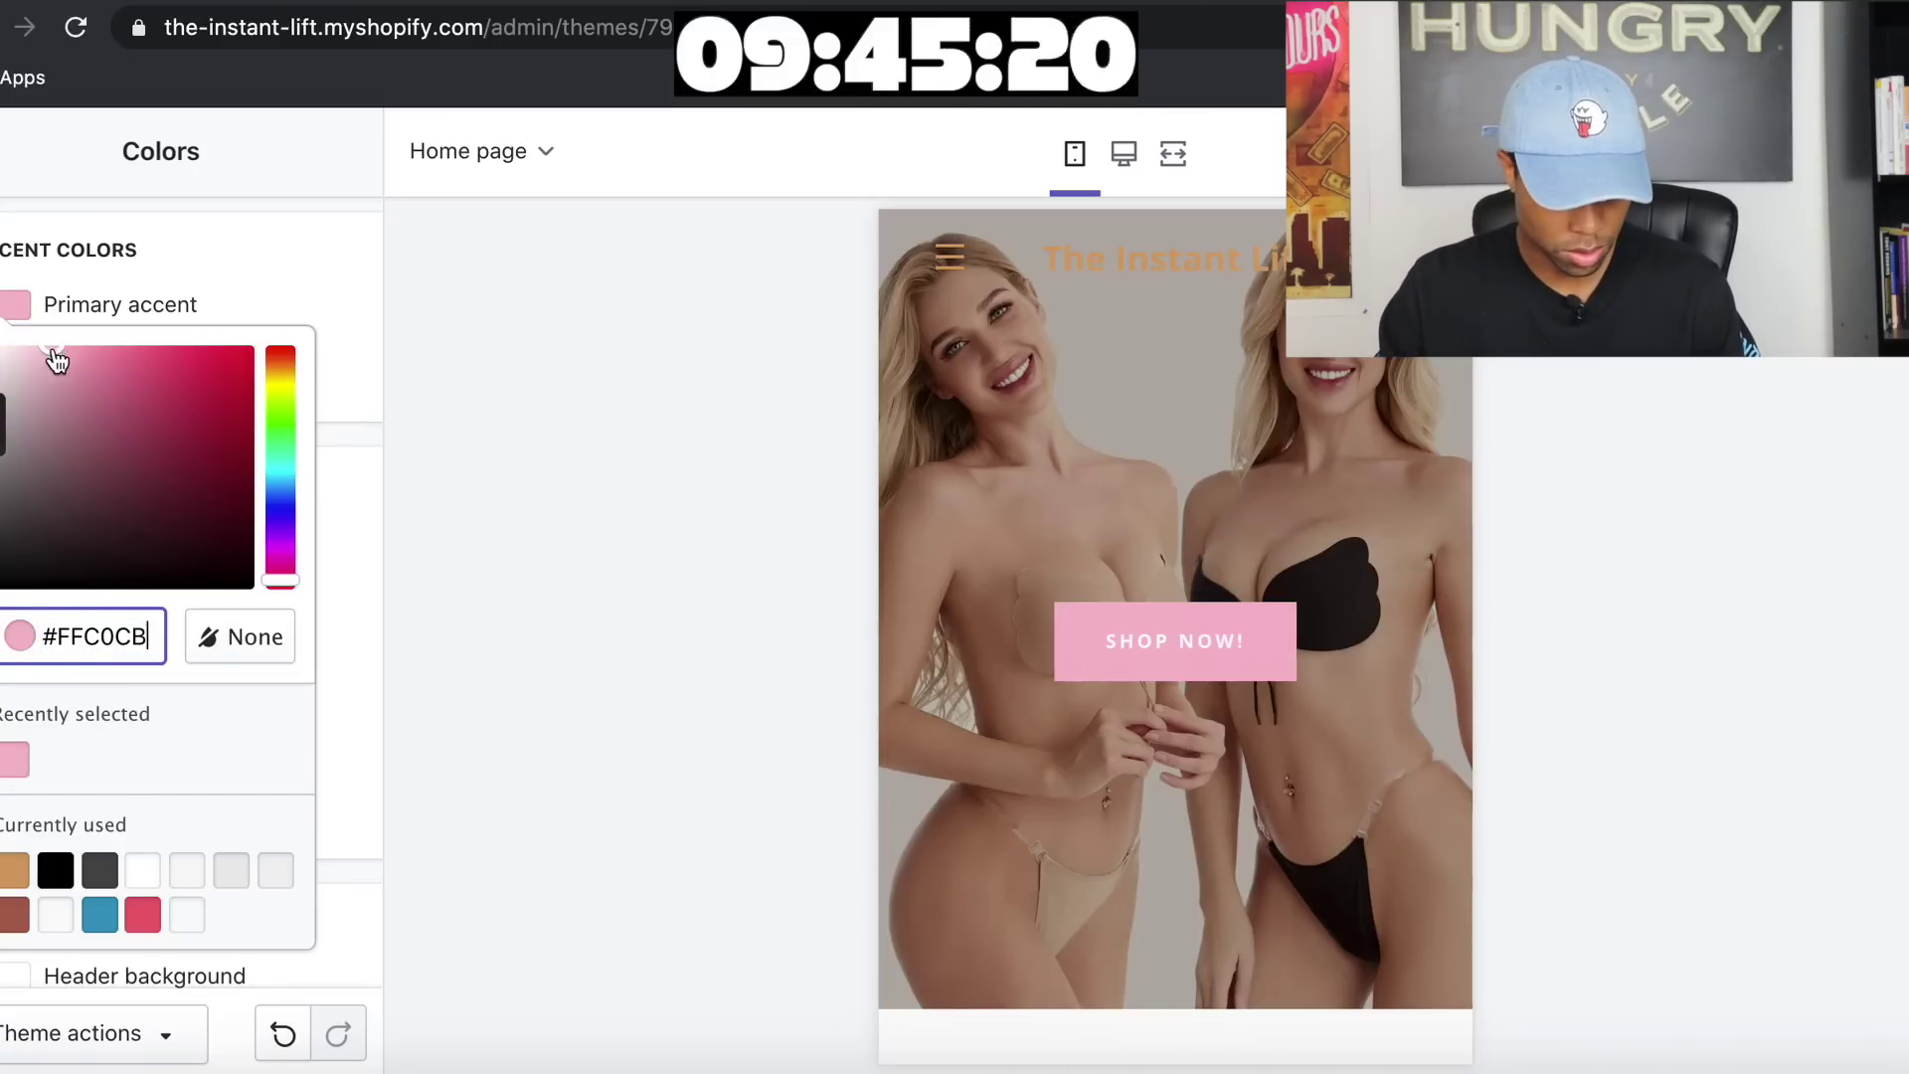
pyautogui.moveTo(54, 356); pyautogui.dragTo(87, 354)
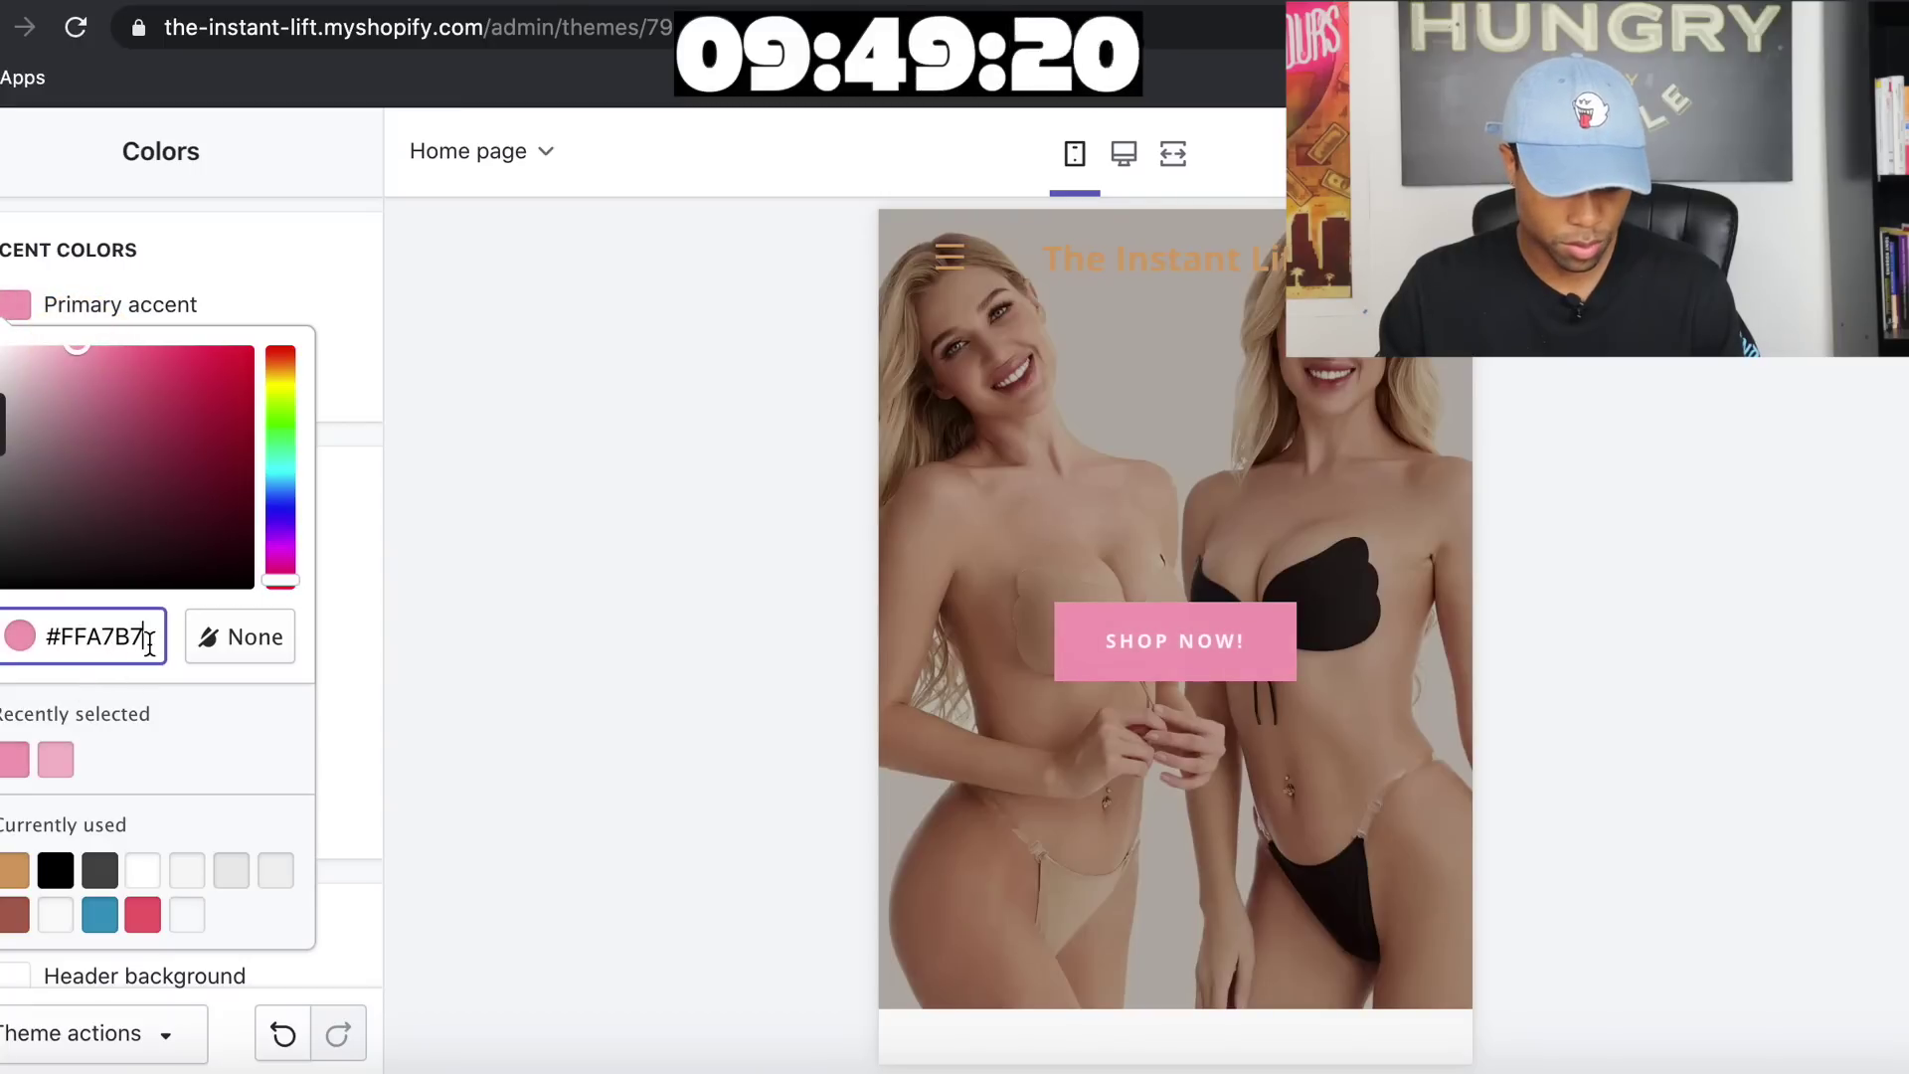
pyautogui.moveTo(150, 641); pyautogui.dragTo(40, 637)
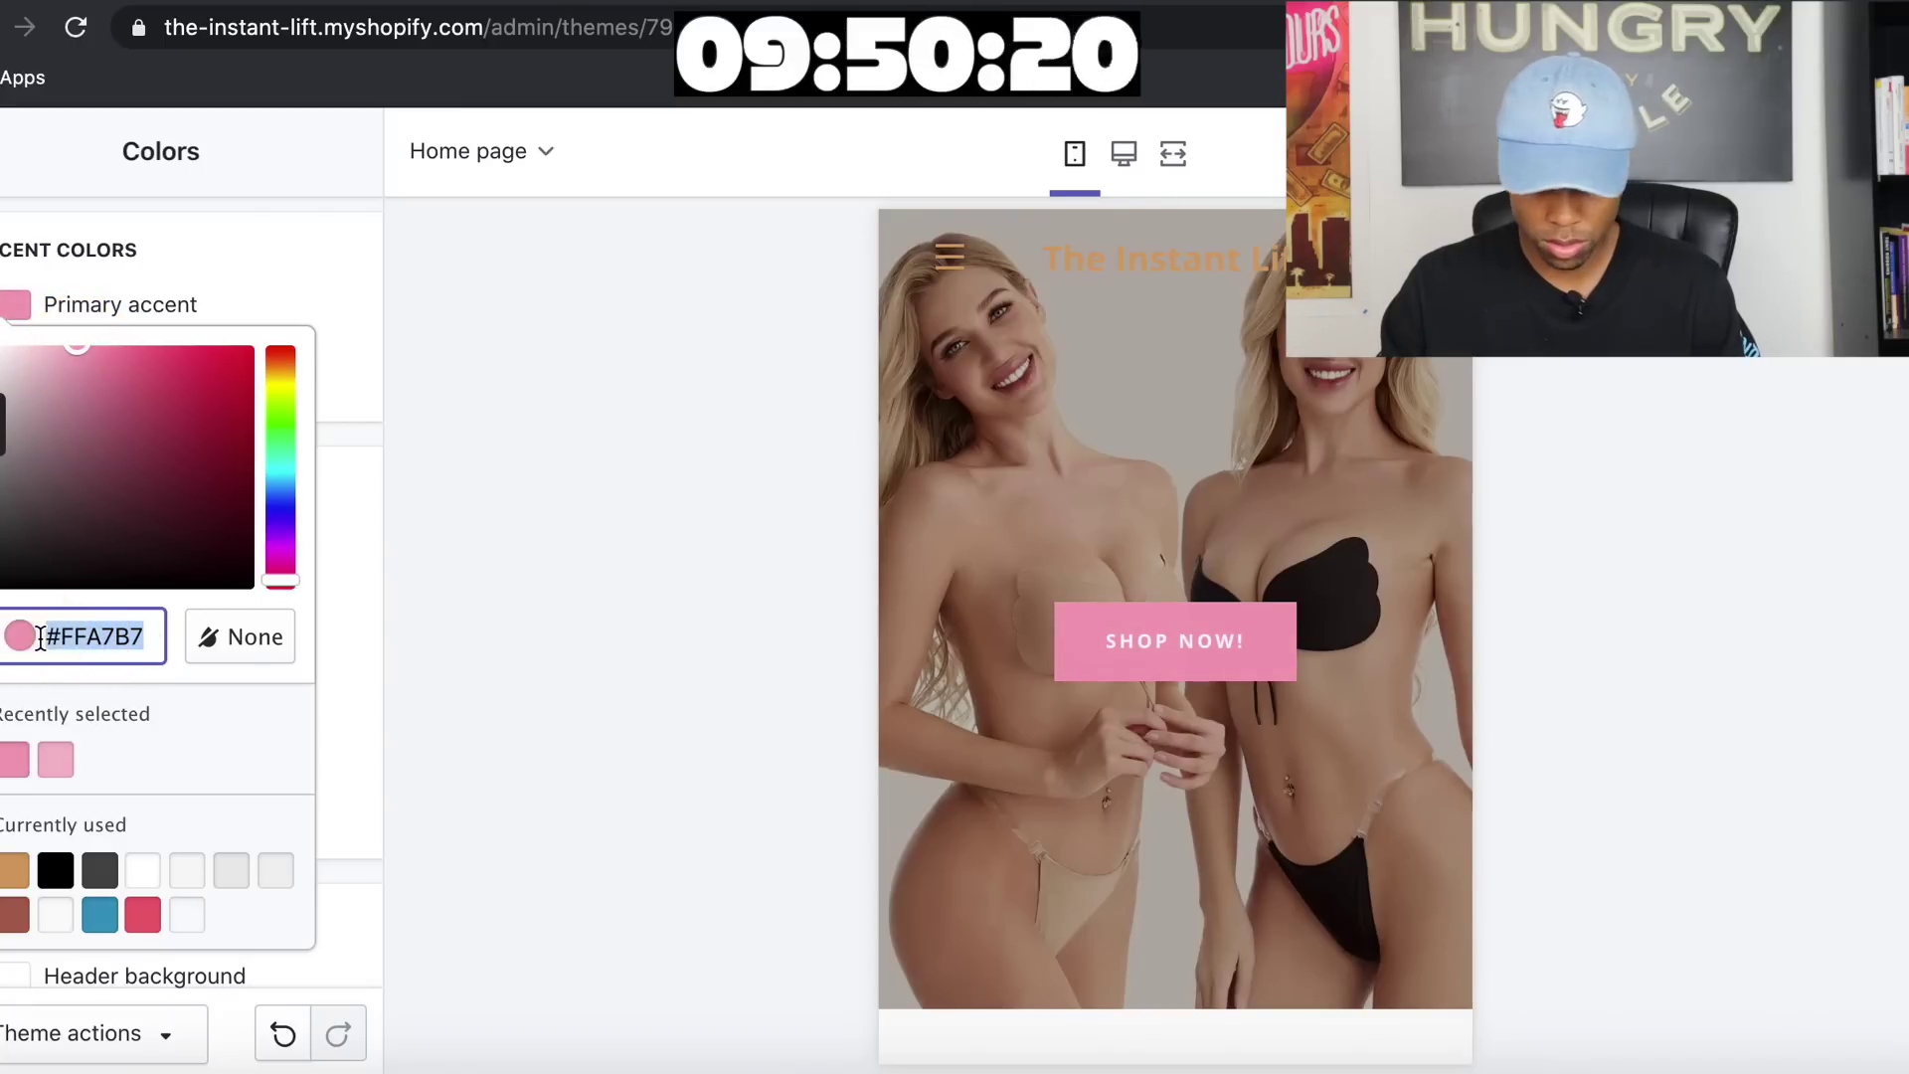
pyautogui.click(381, 385)
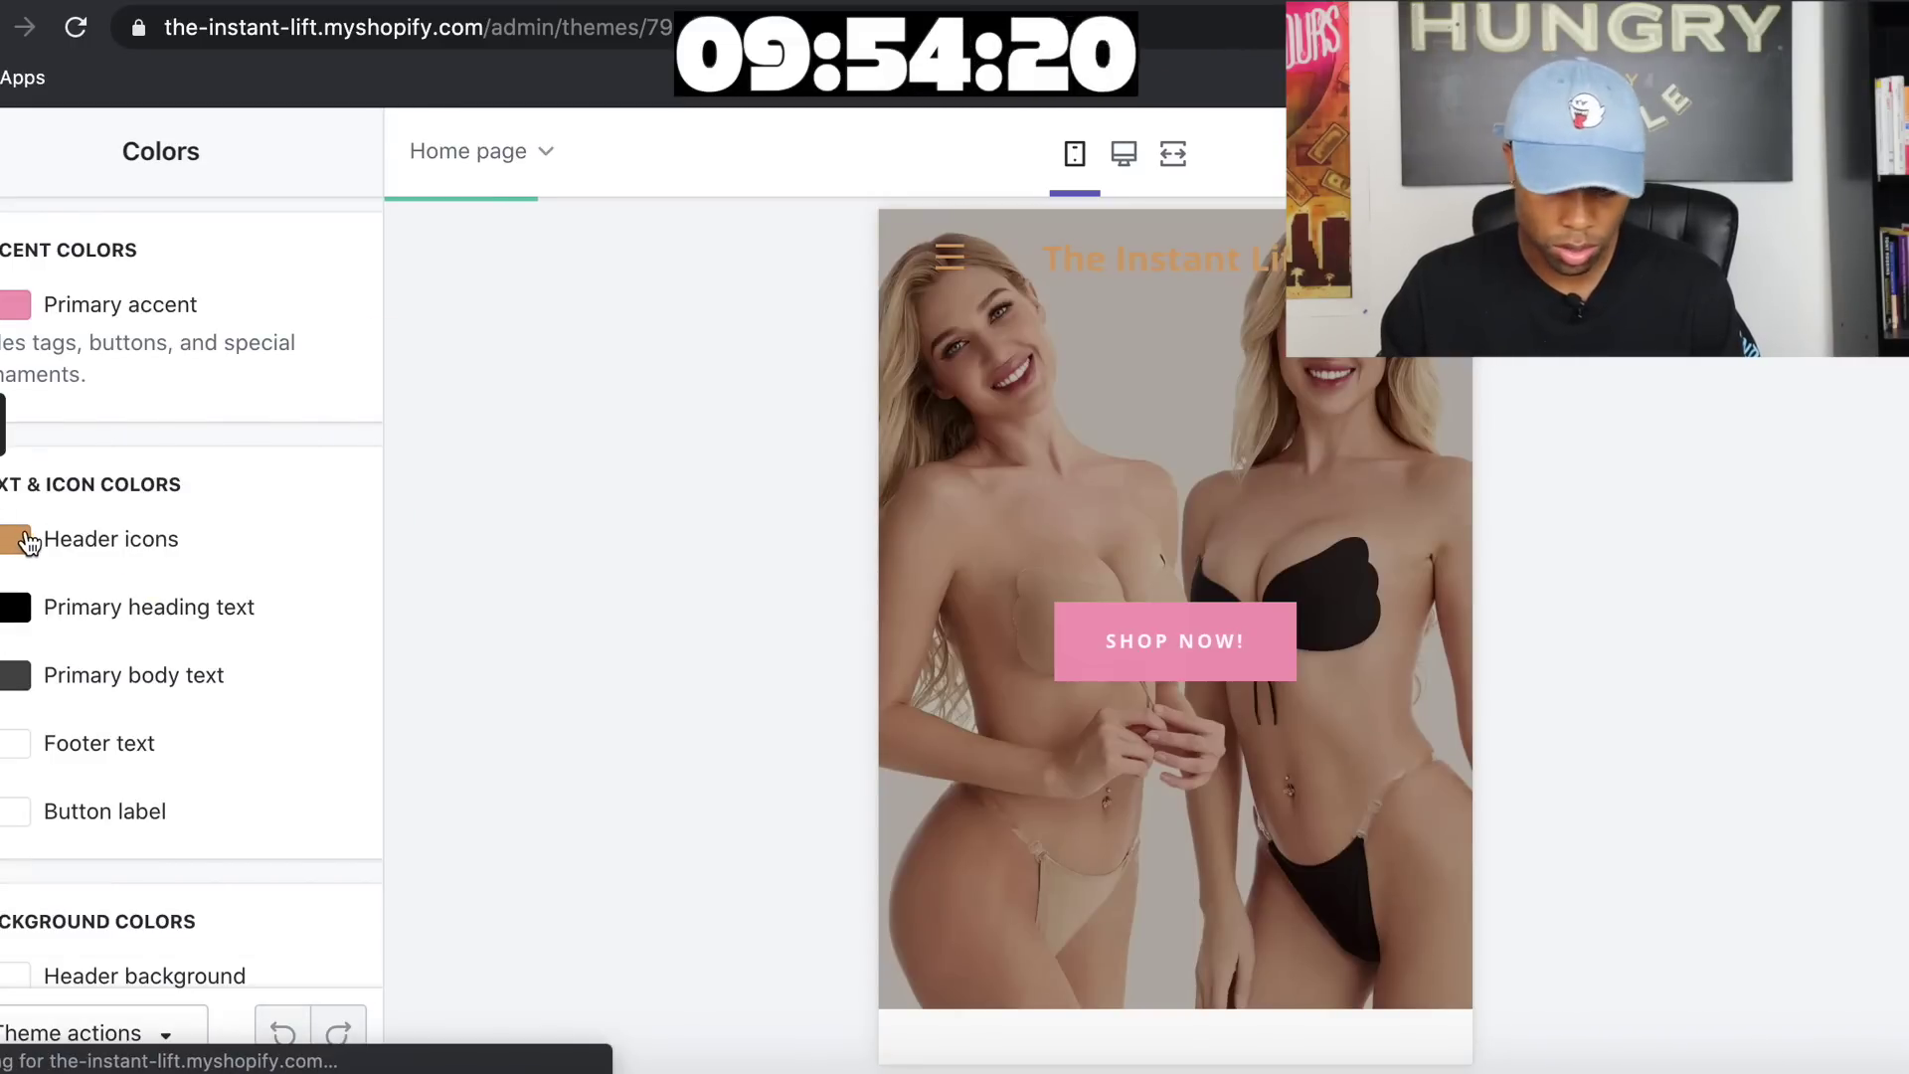
# Set the header icons color to the recently selected pink #FFA7B7
pyautogui.click(26, 542)
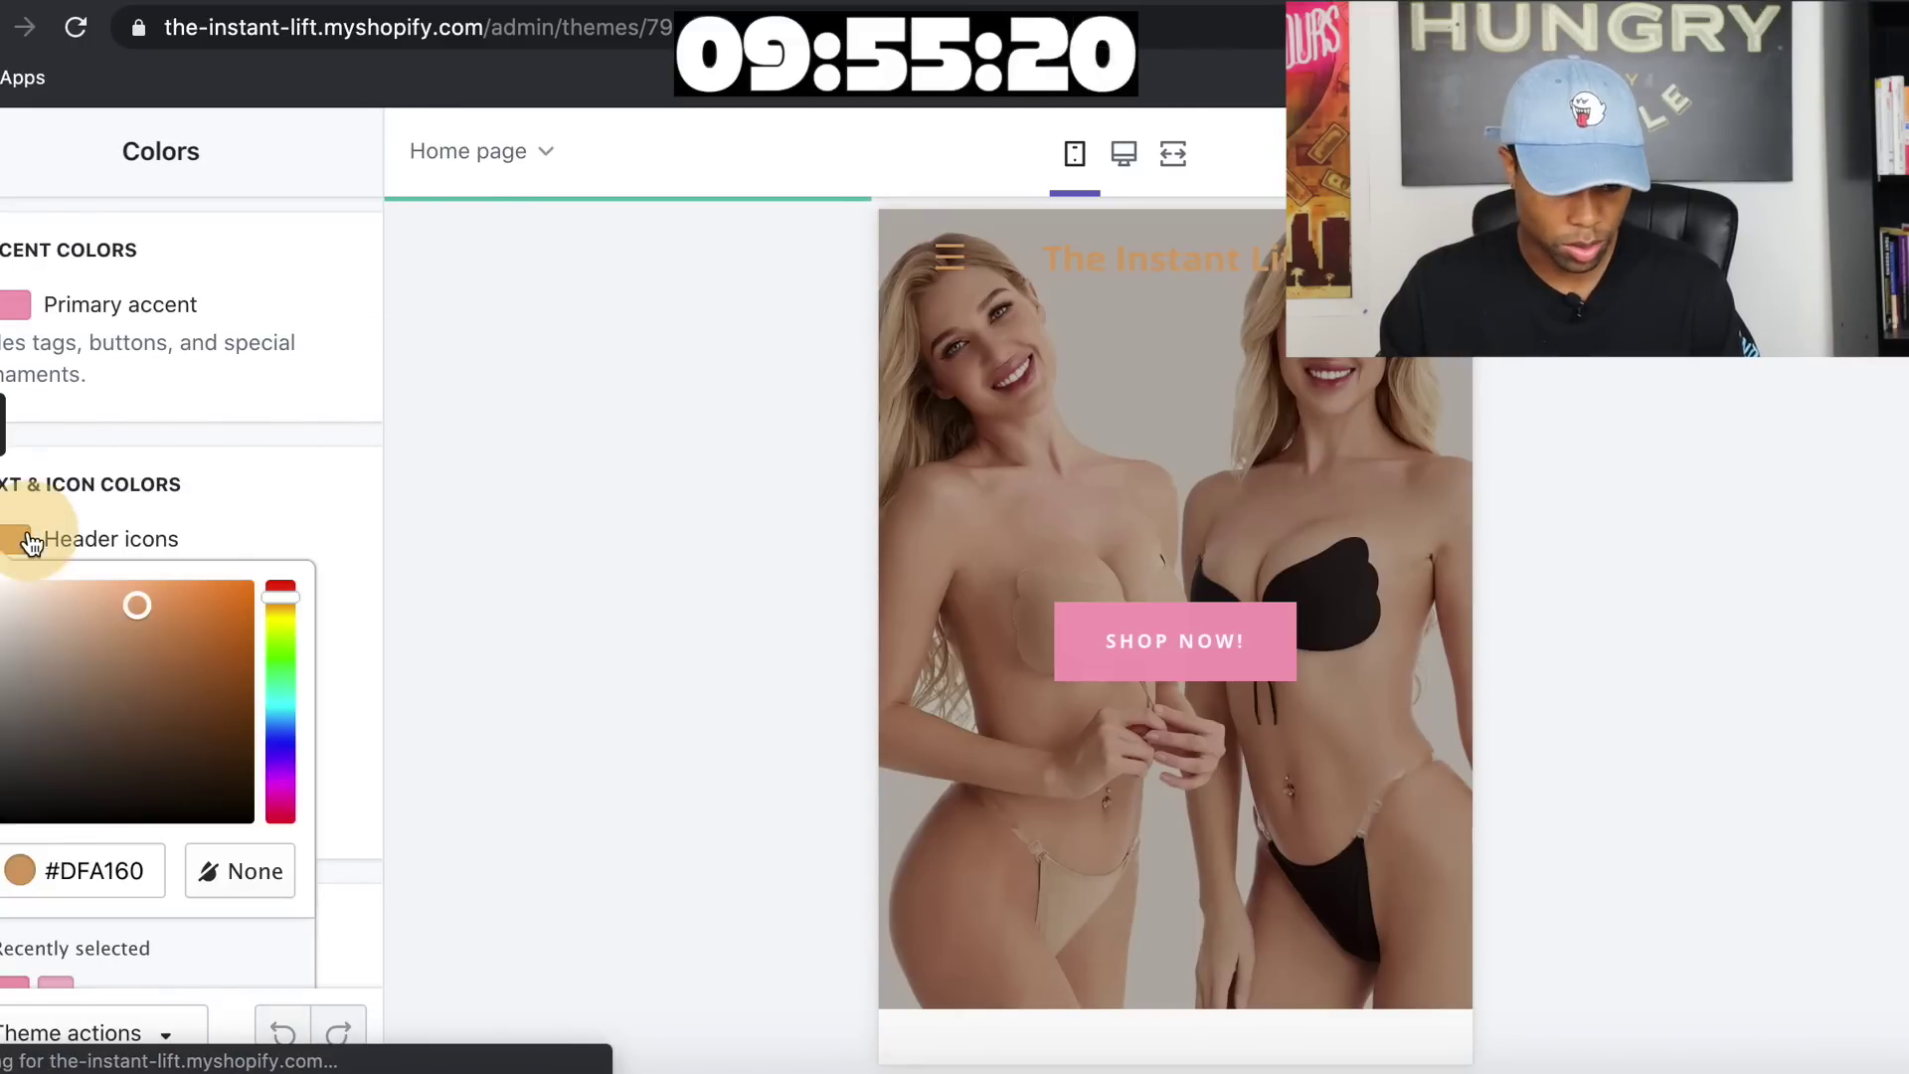
pyautogui.scroll(-3, 66, 925)
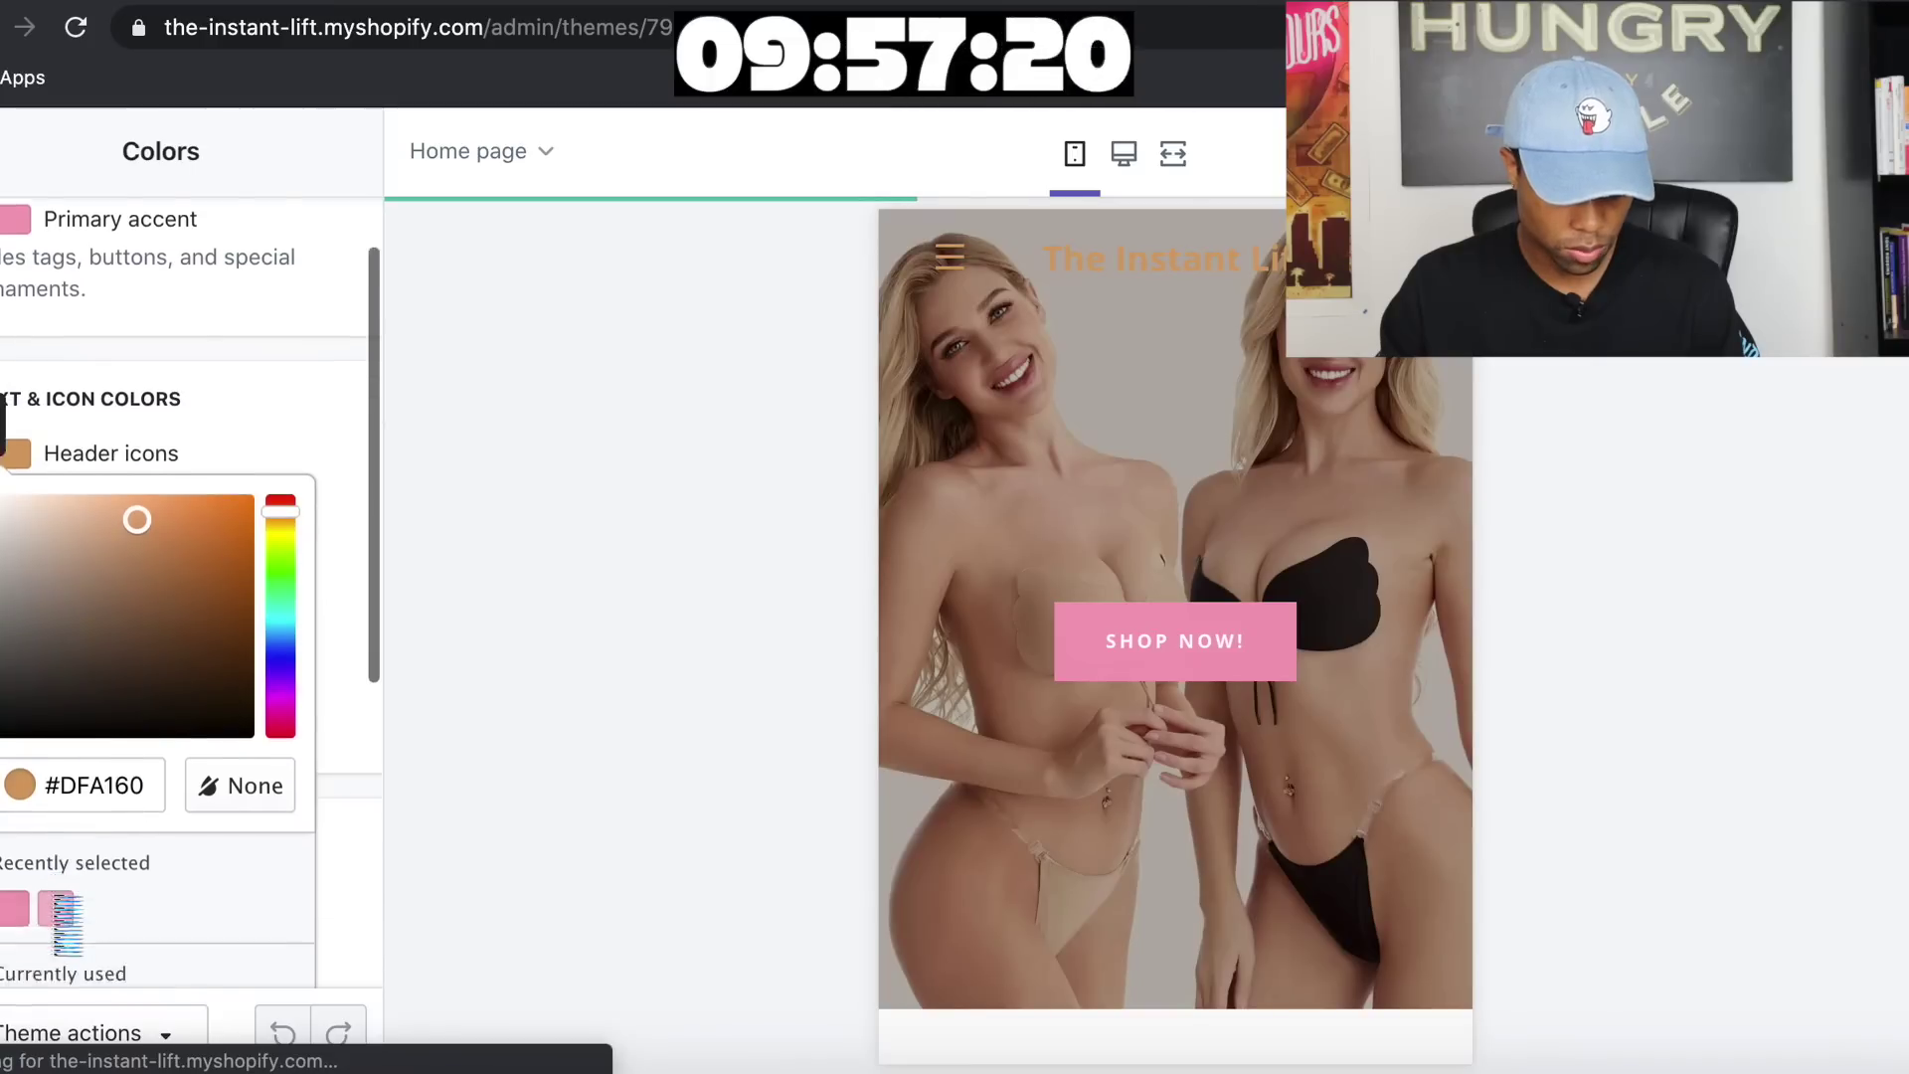
pyautogui.click(14, 861)
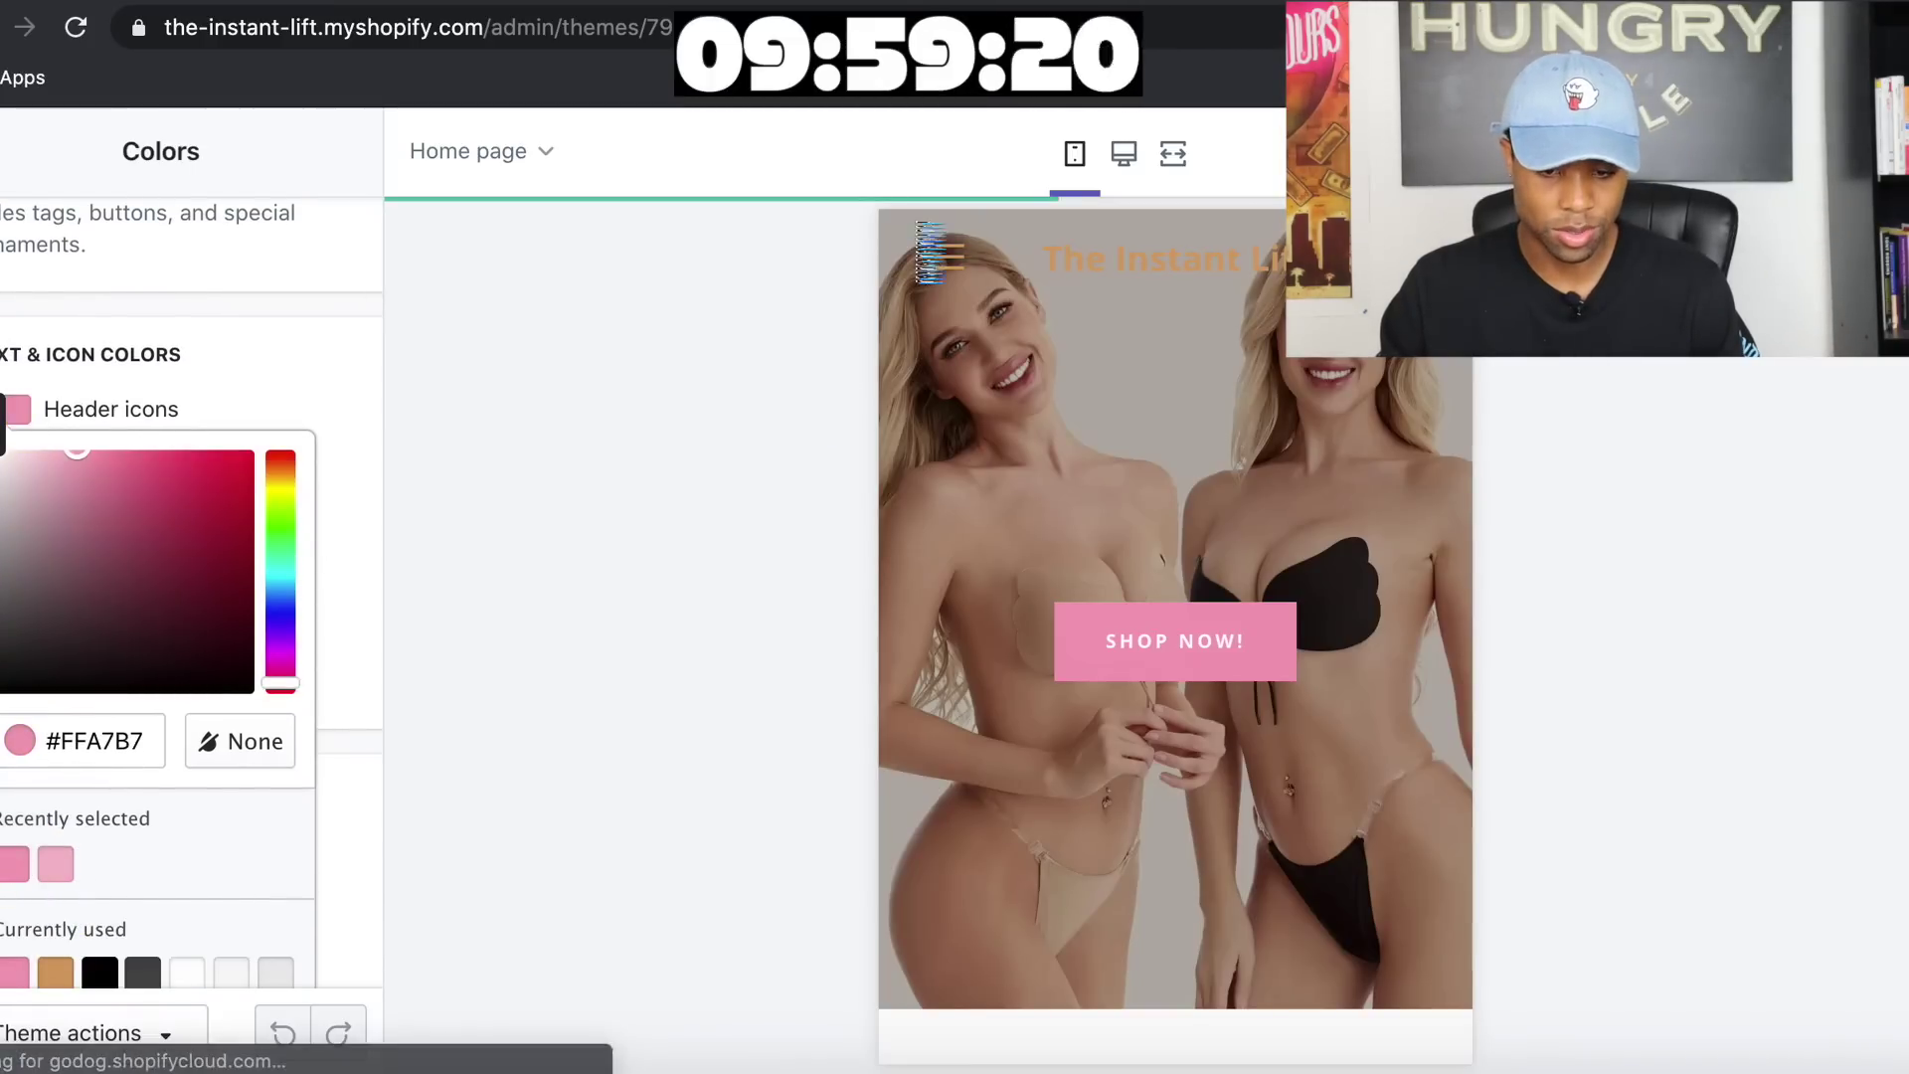
pyautogui.click(414, 605)
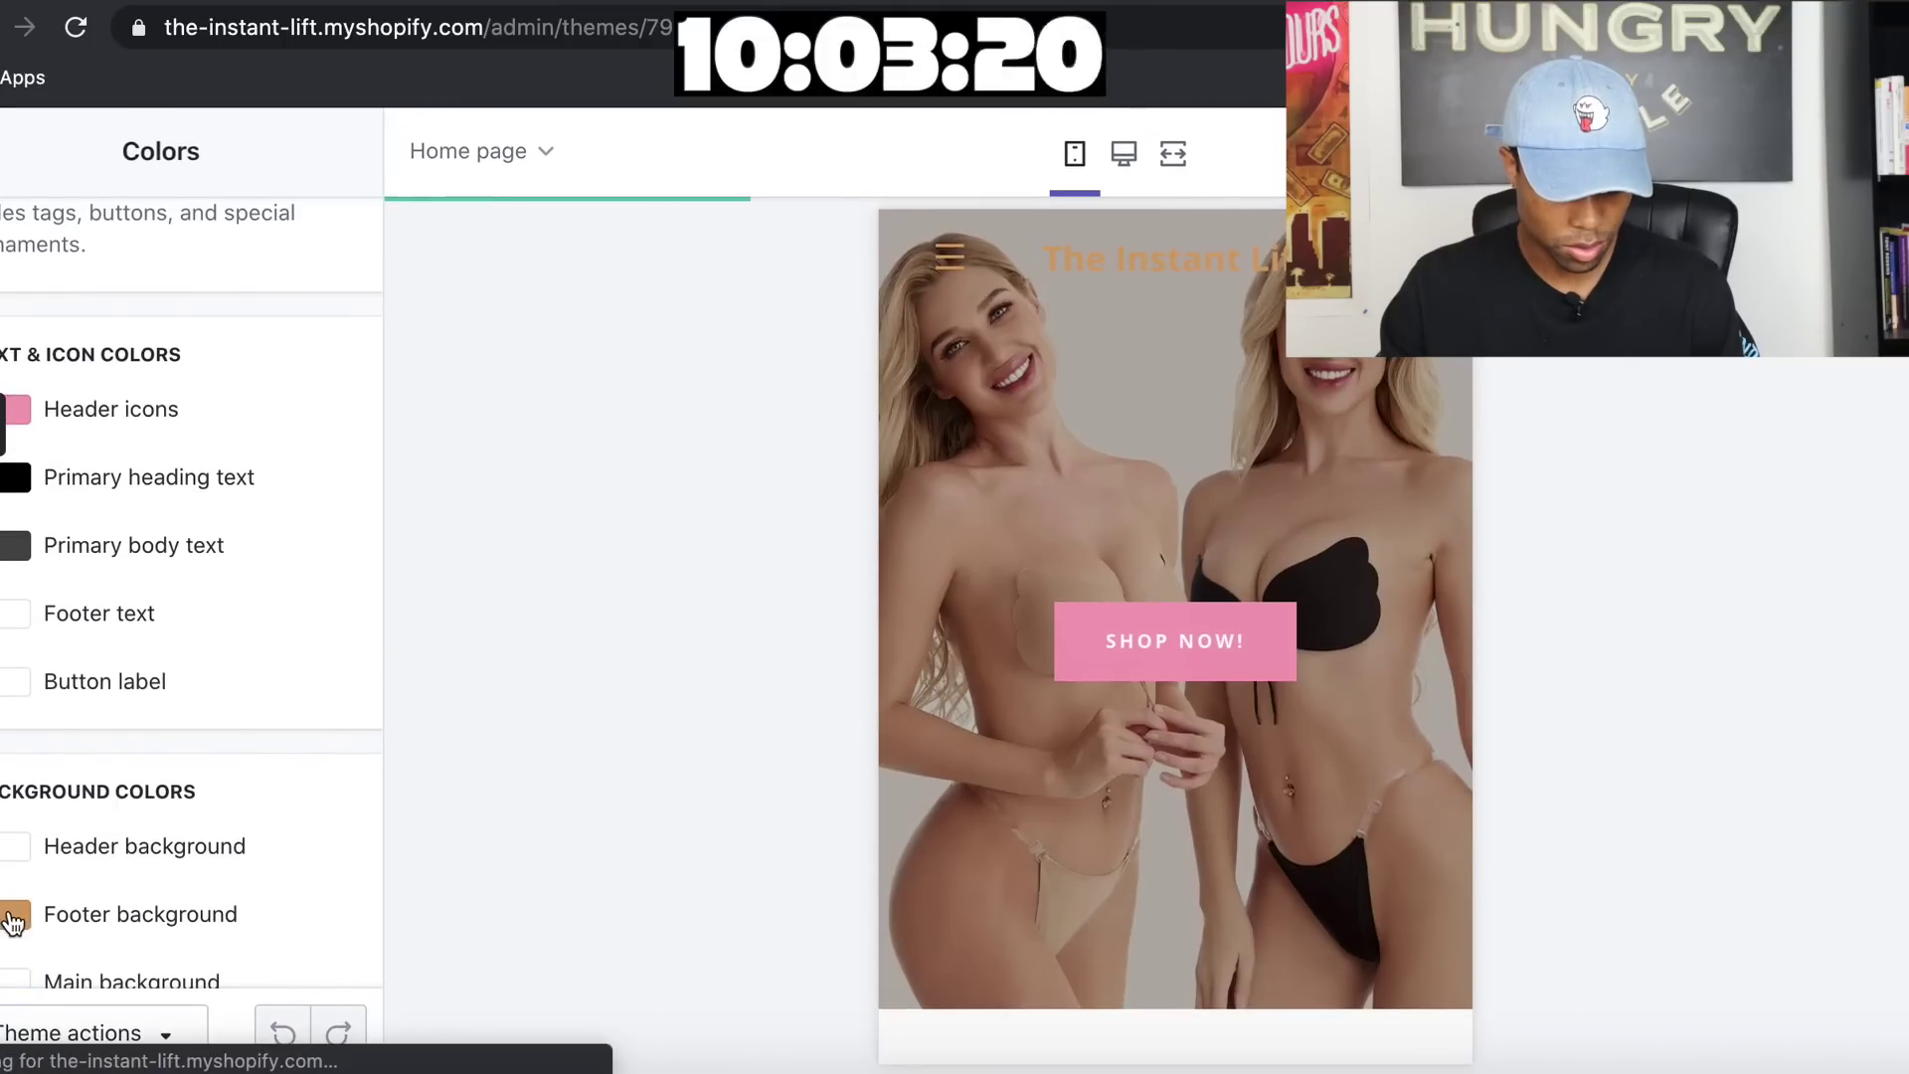
# Set the footer background color to the same pink, #FFA7B7
pyautogui.click(14, 920)
pyautogui.scroll(-8, 171, 801)
pyautogui.scroll(-4, 171, 800)
pyautogui.click(14, 805)
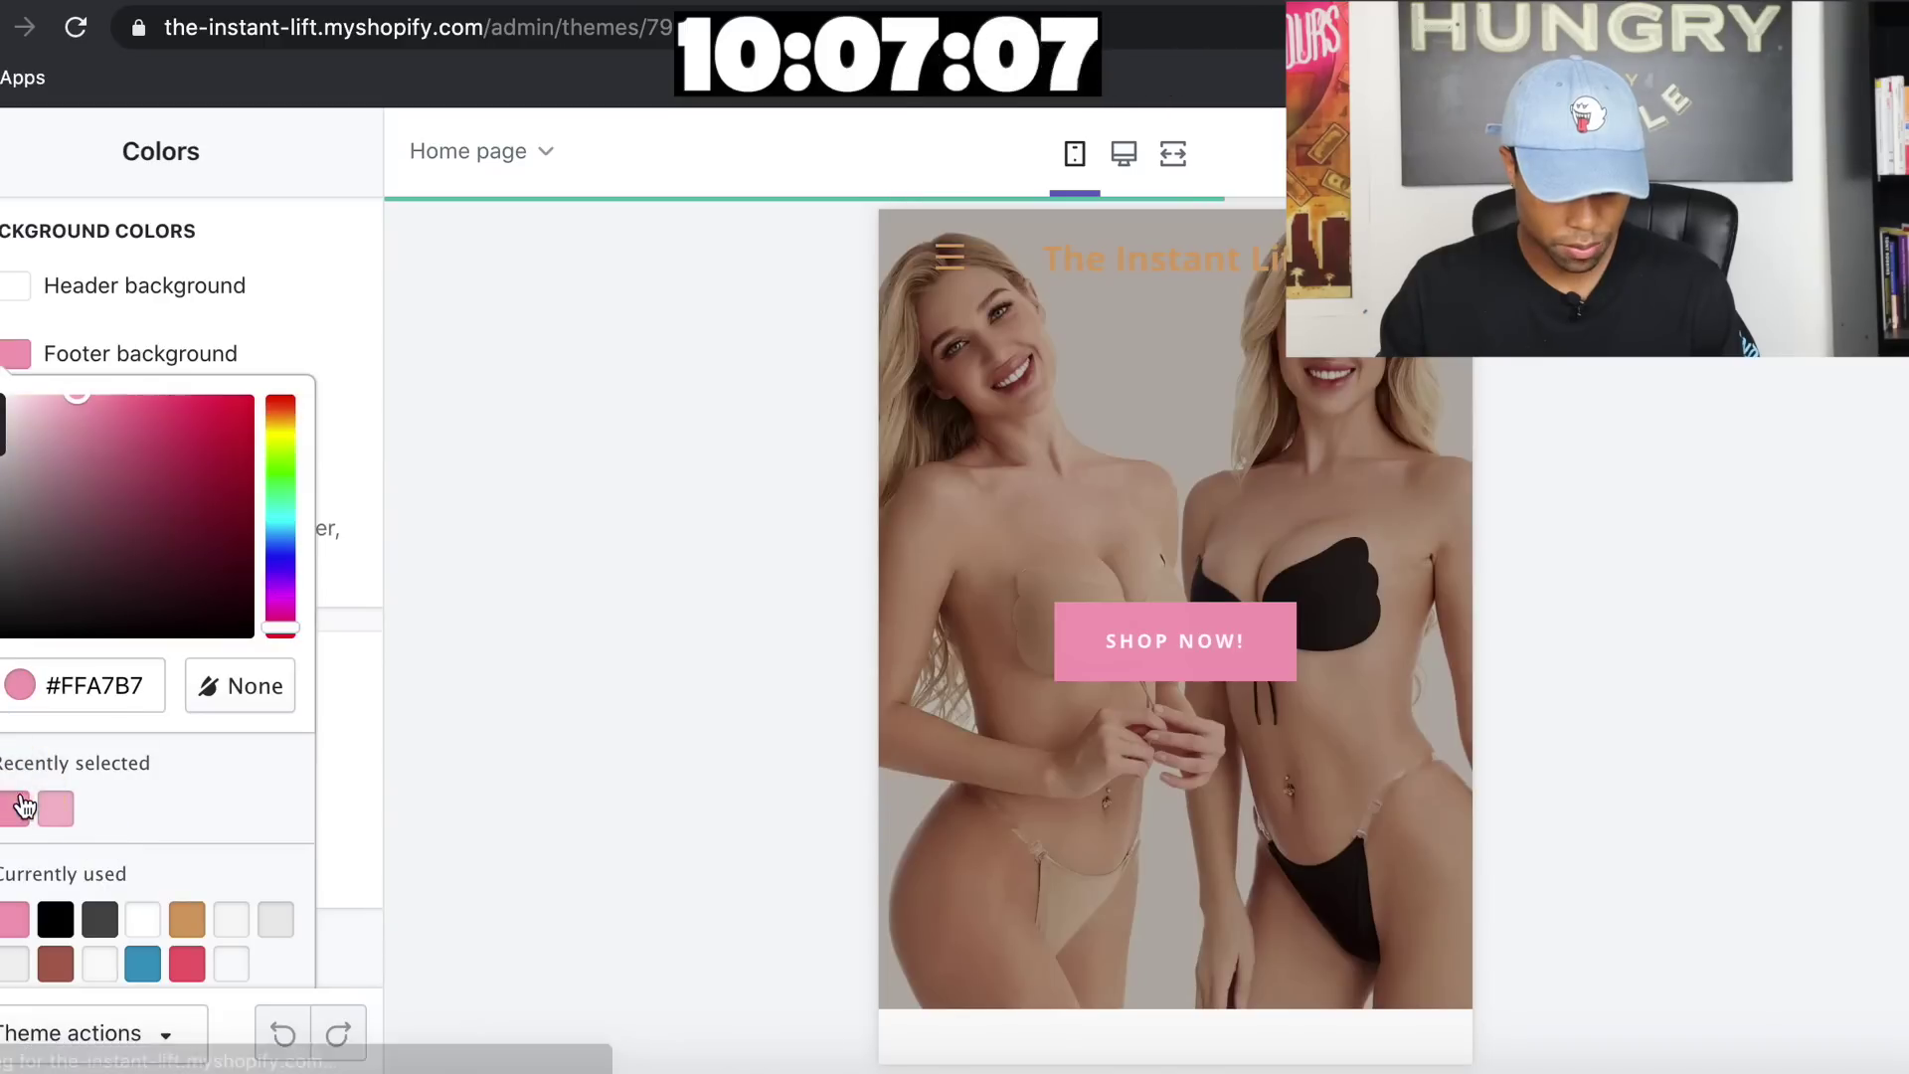
pyautogui.click(358, 733)
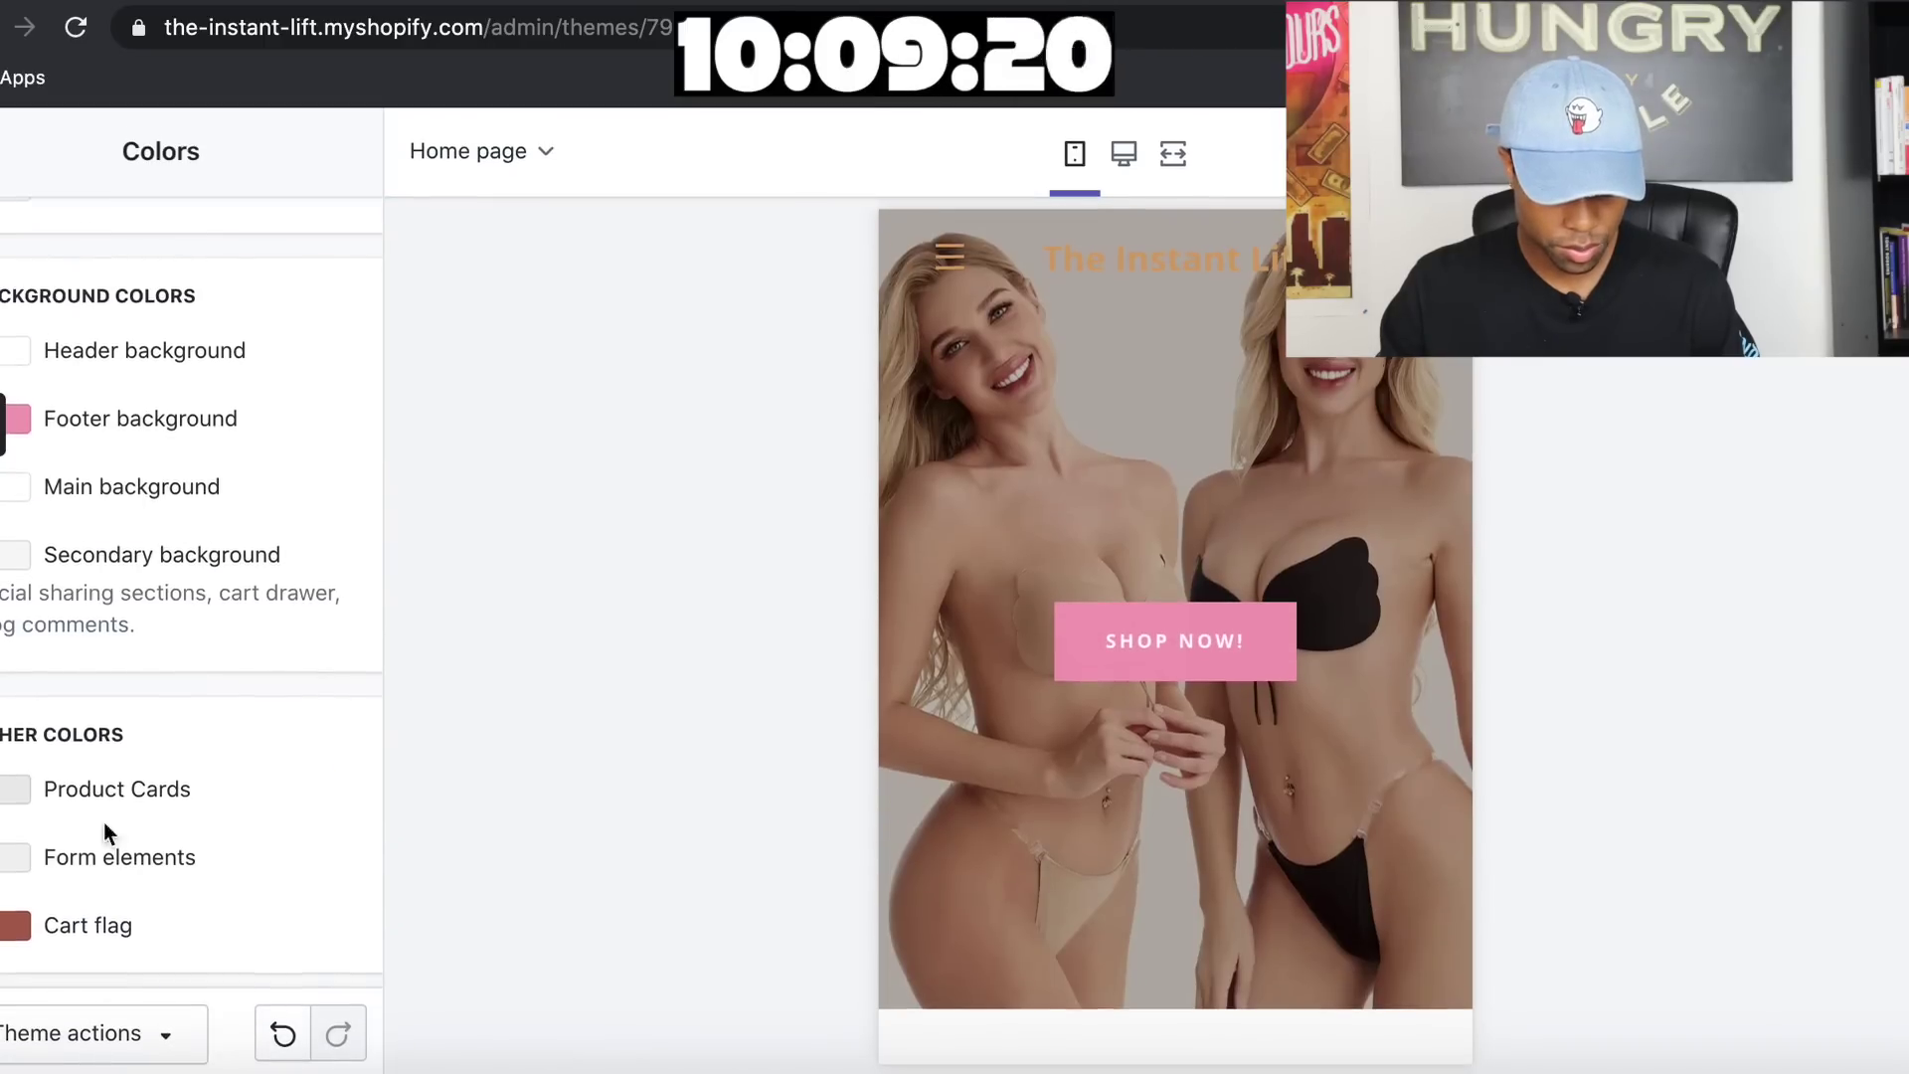
# Set the cart flag color to #FFA7B7 and check the pink colors throughout the home page preview
pyautogui.scroll(14, 84, 845)
pyautogui.scroll(-12, 84, 845)
pyautogui.scroll(-2, 83, 838)
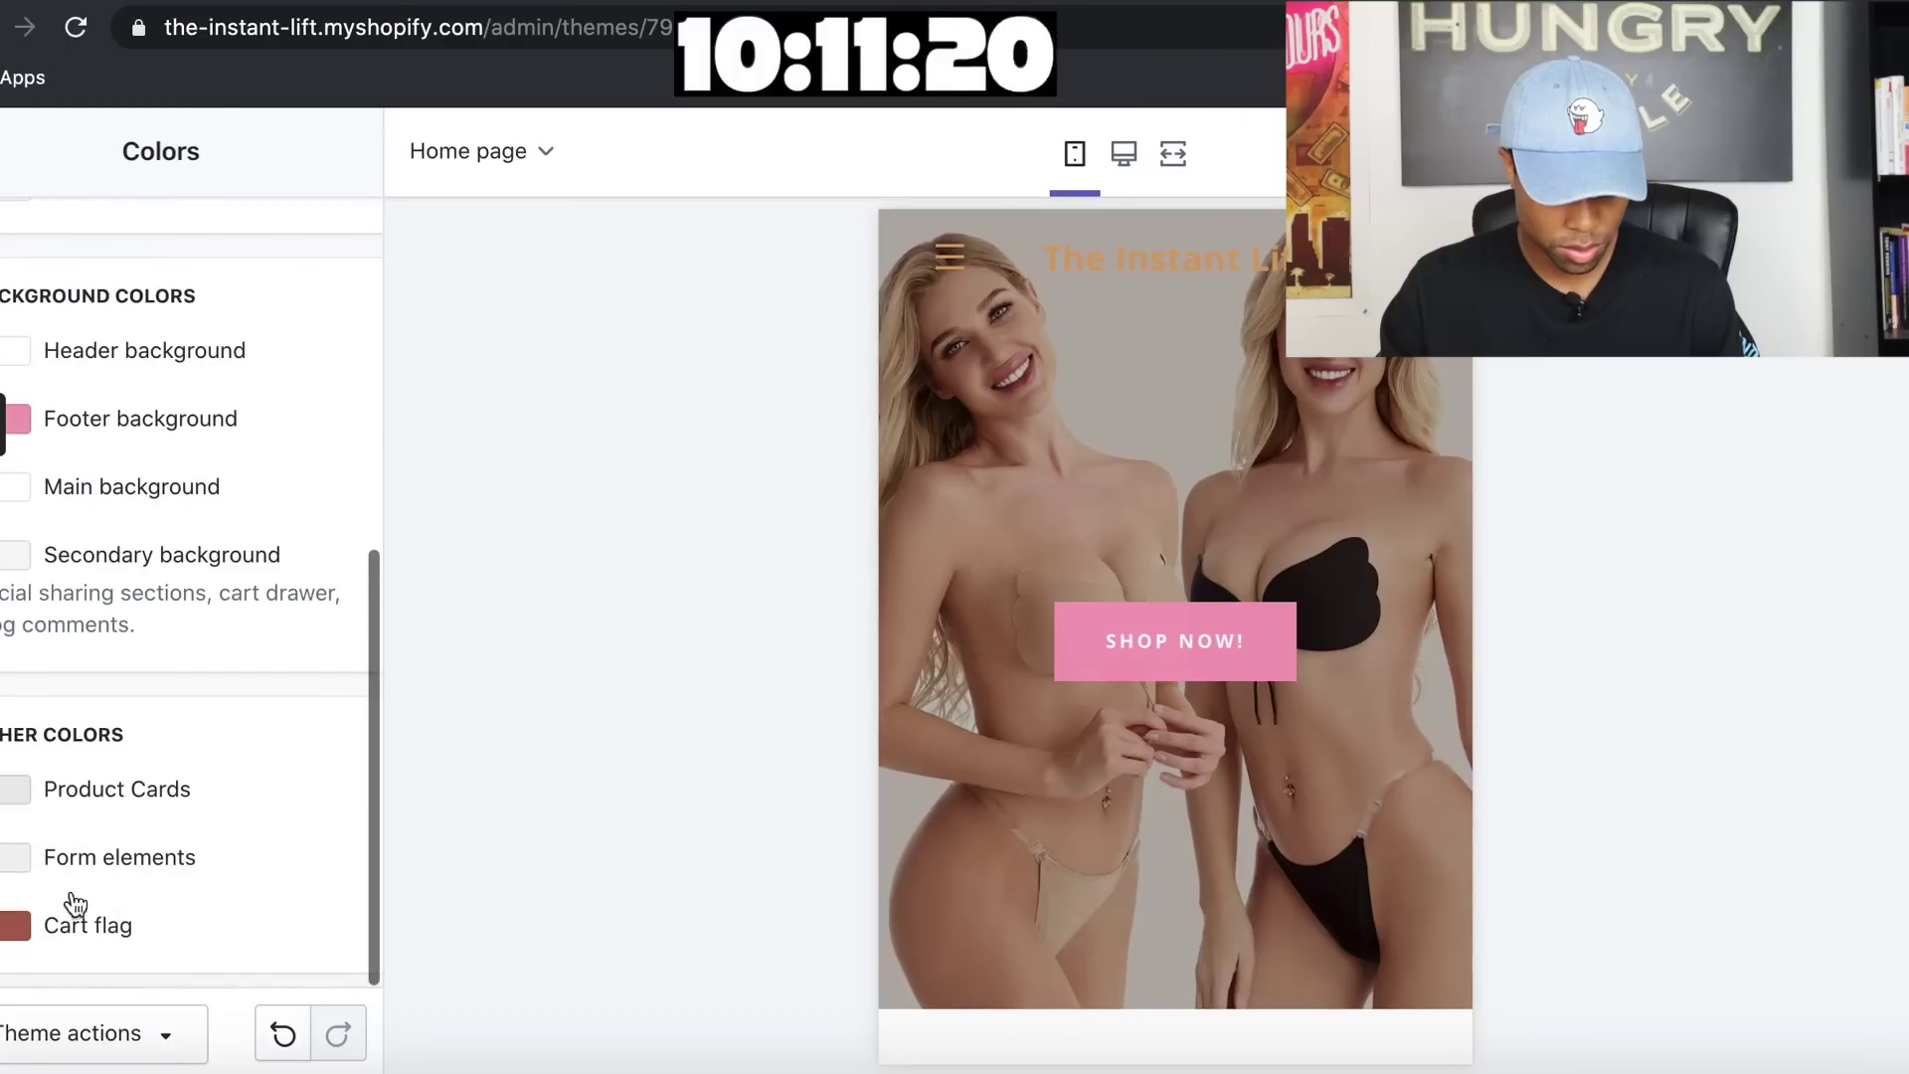
pyautogui.click(17, 926)
pyautogui.scroll(-8, 62, 895)
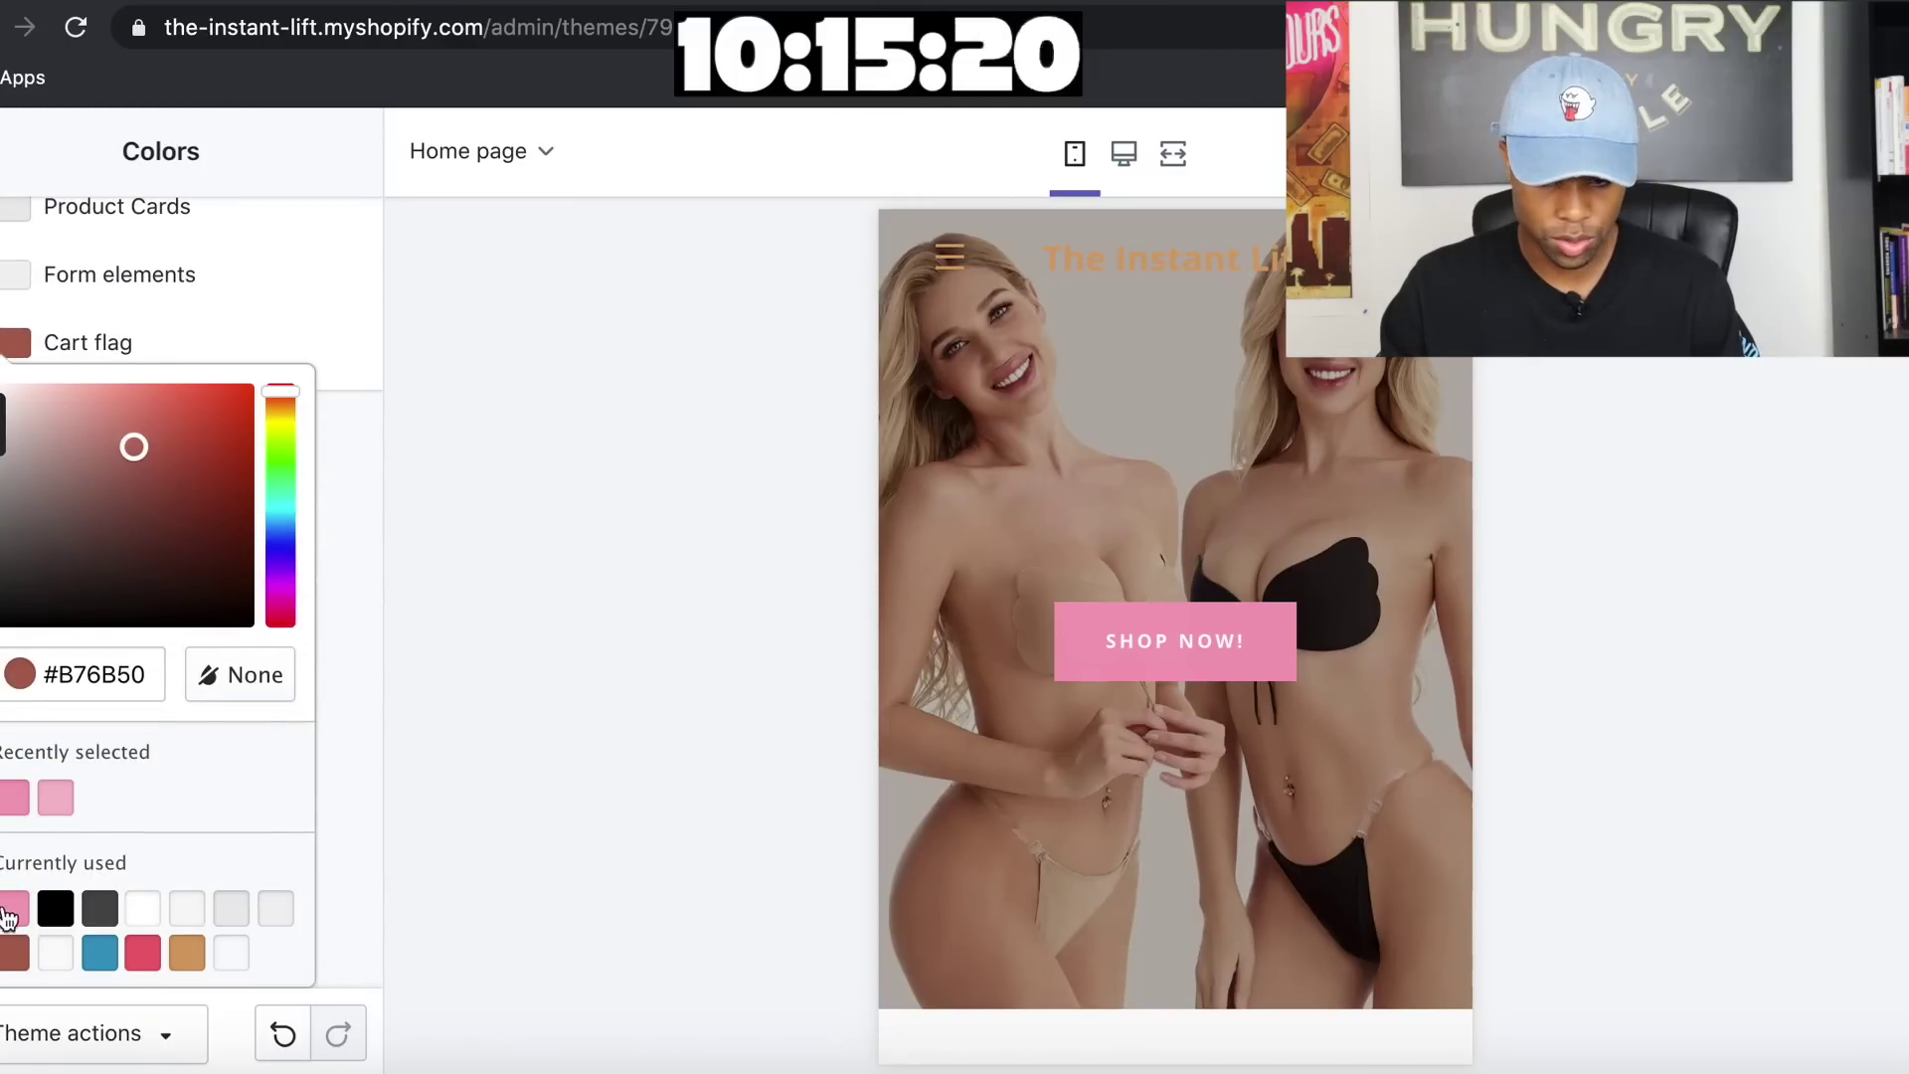
pyautogui.click(13, 910)
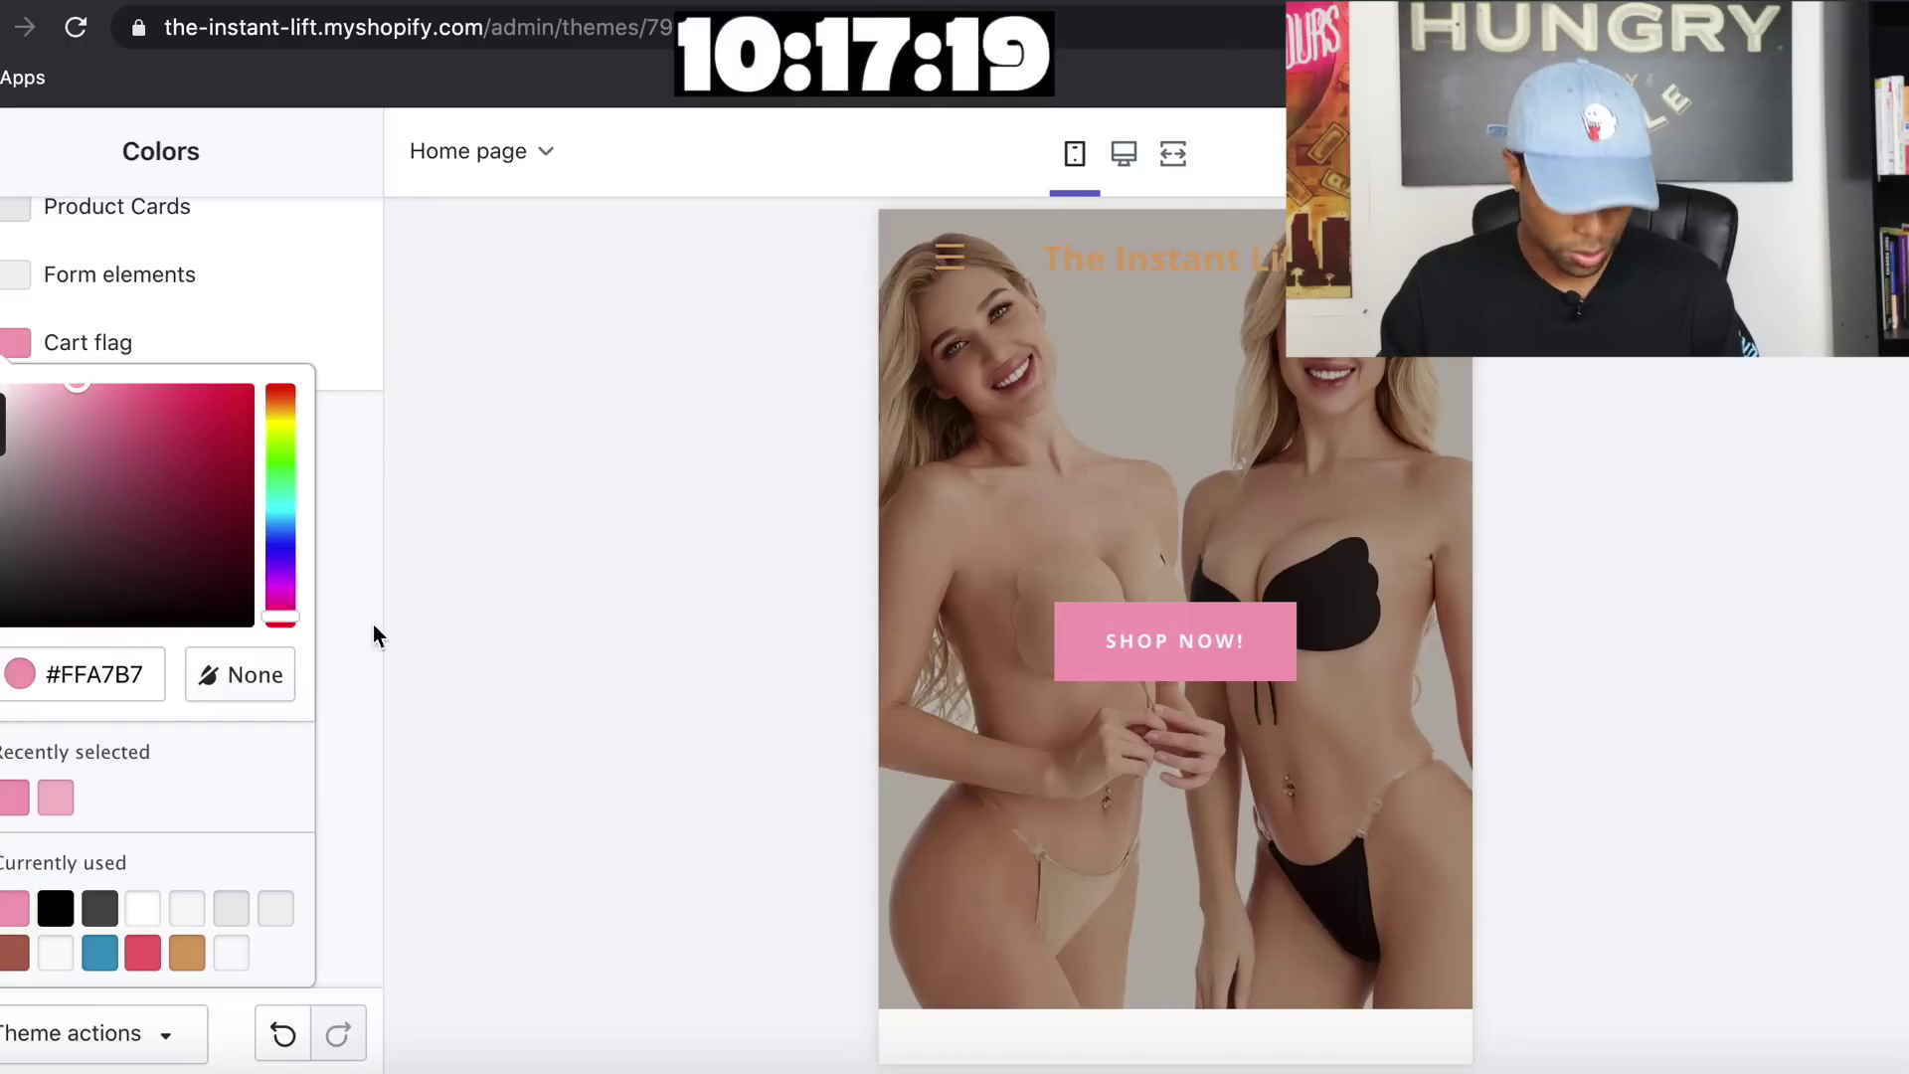
pyautogui.scroll(6, 368, 503)
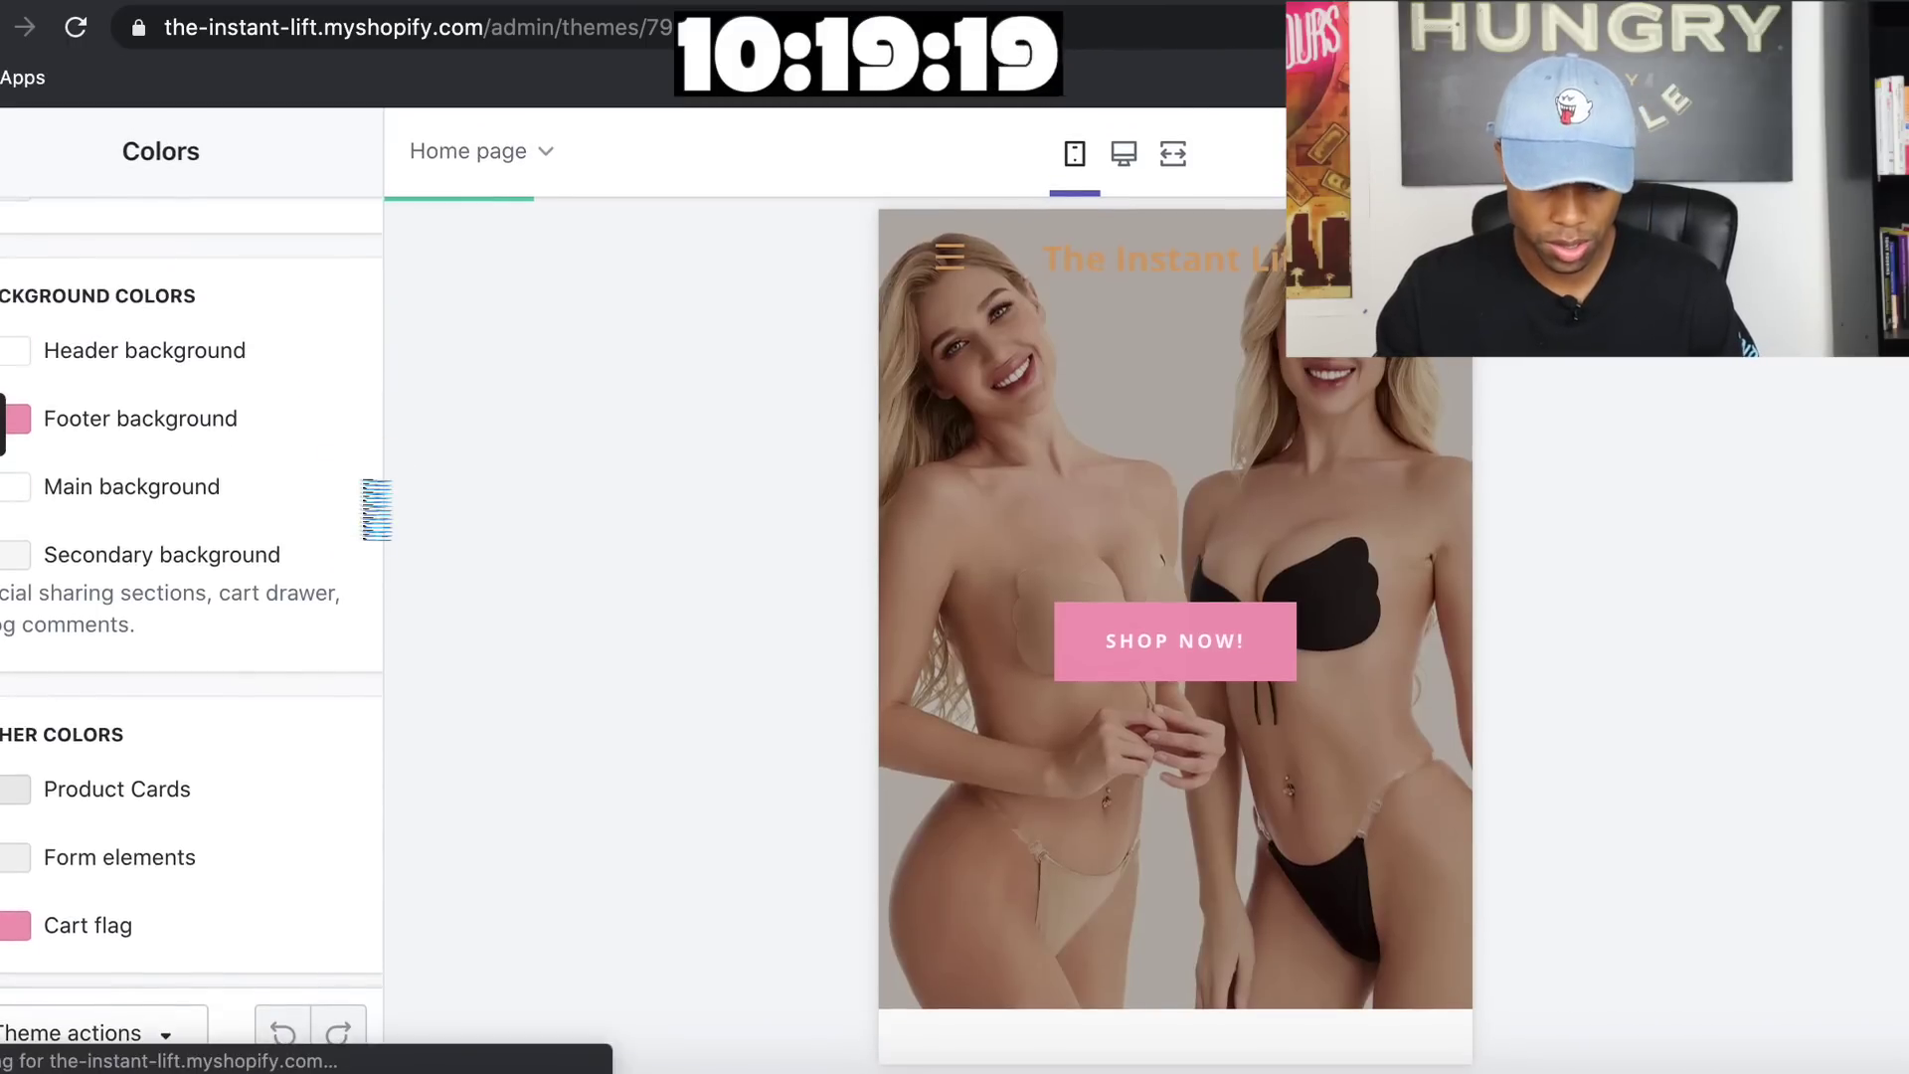
pyautogui.scroll(6, 370, 502)
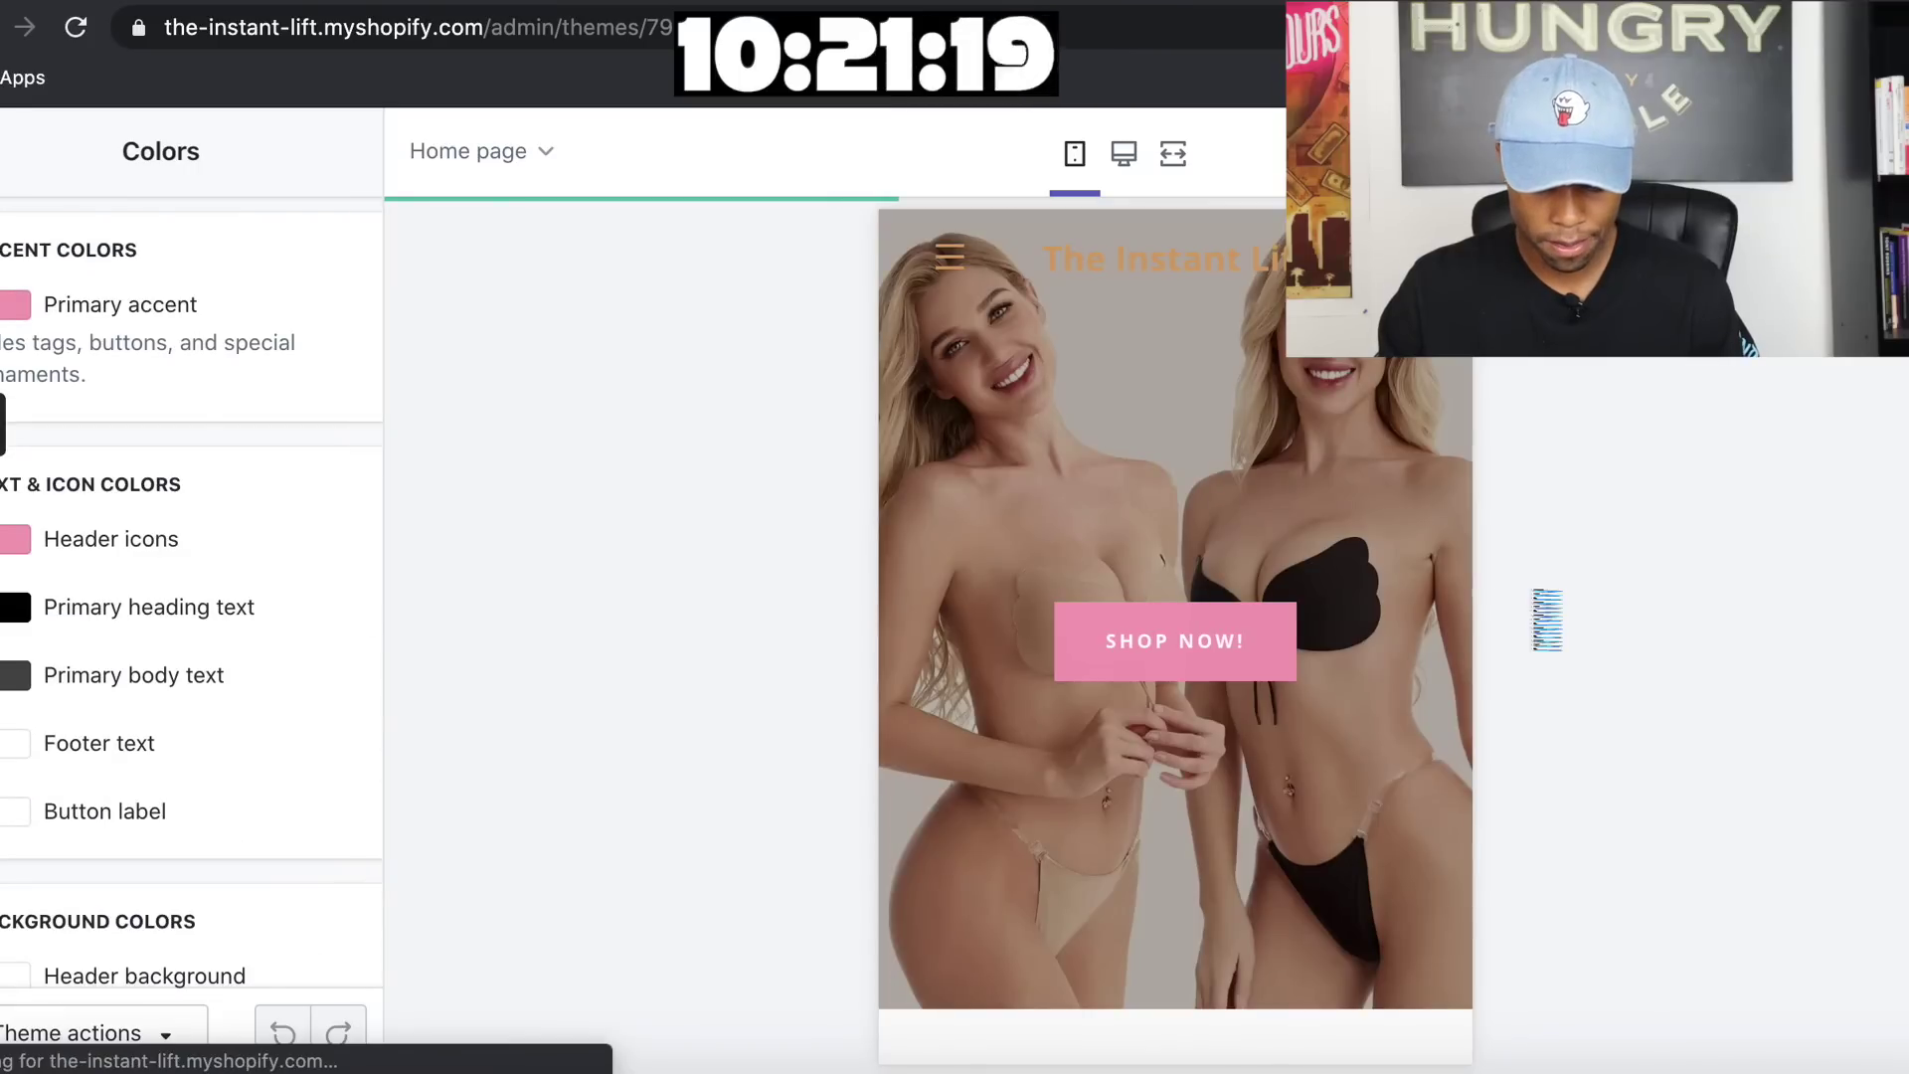
pyautogui.scroll(-10, 1258, 609)
pyautogui.scroll(-10, 1256, 605)
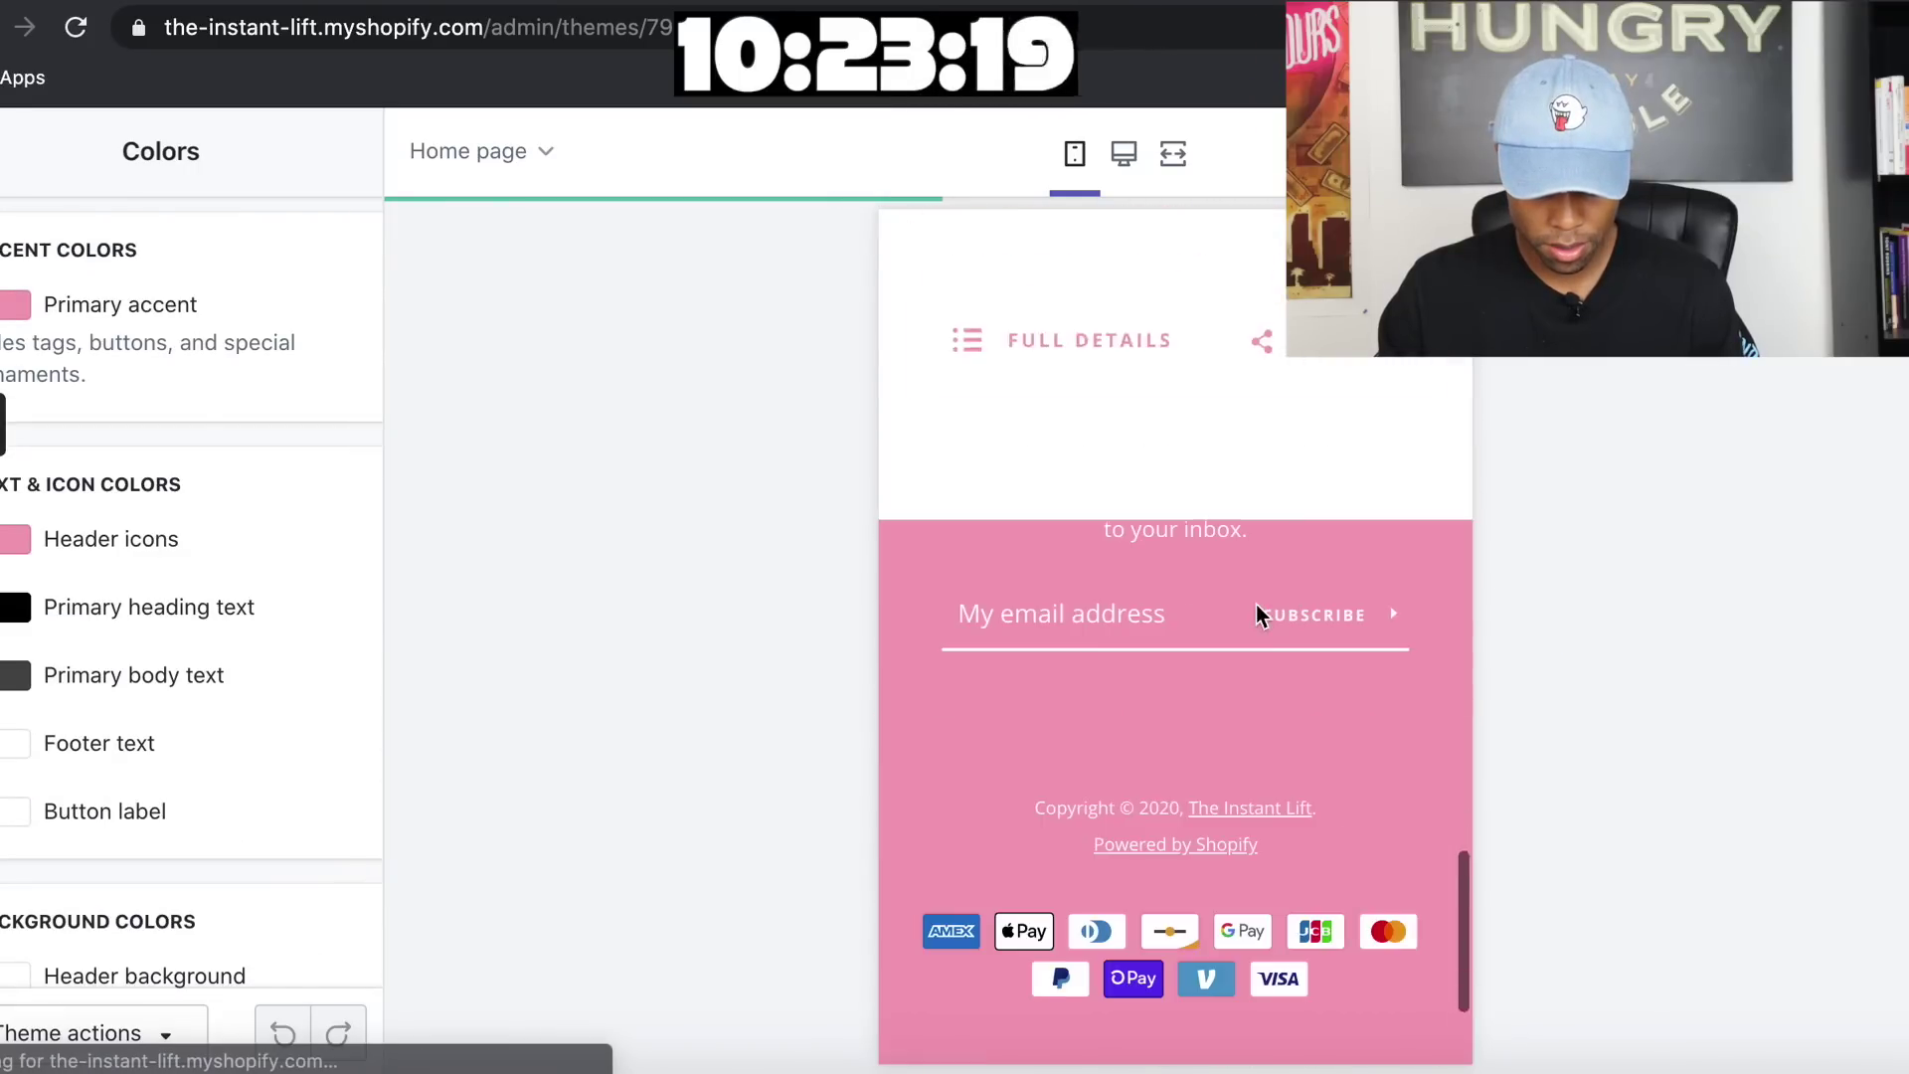
pyautogui.scroll(20, 1255, 604)
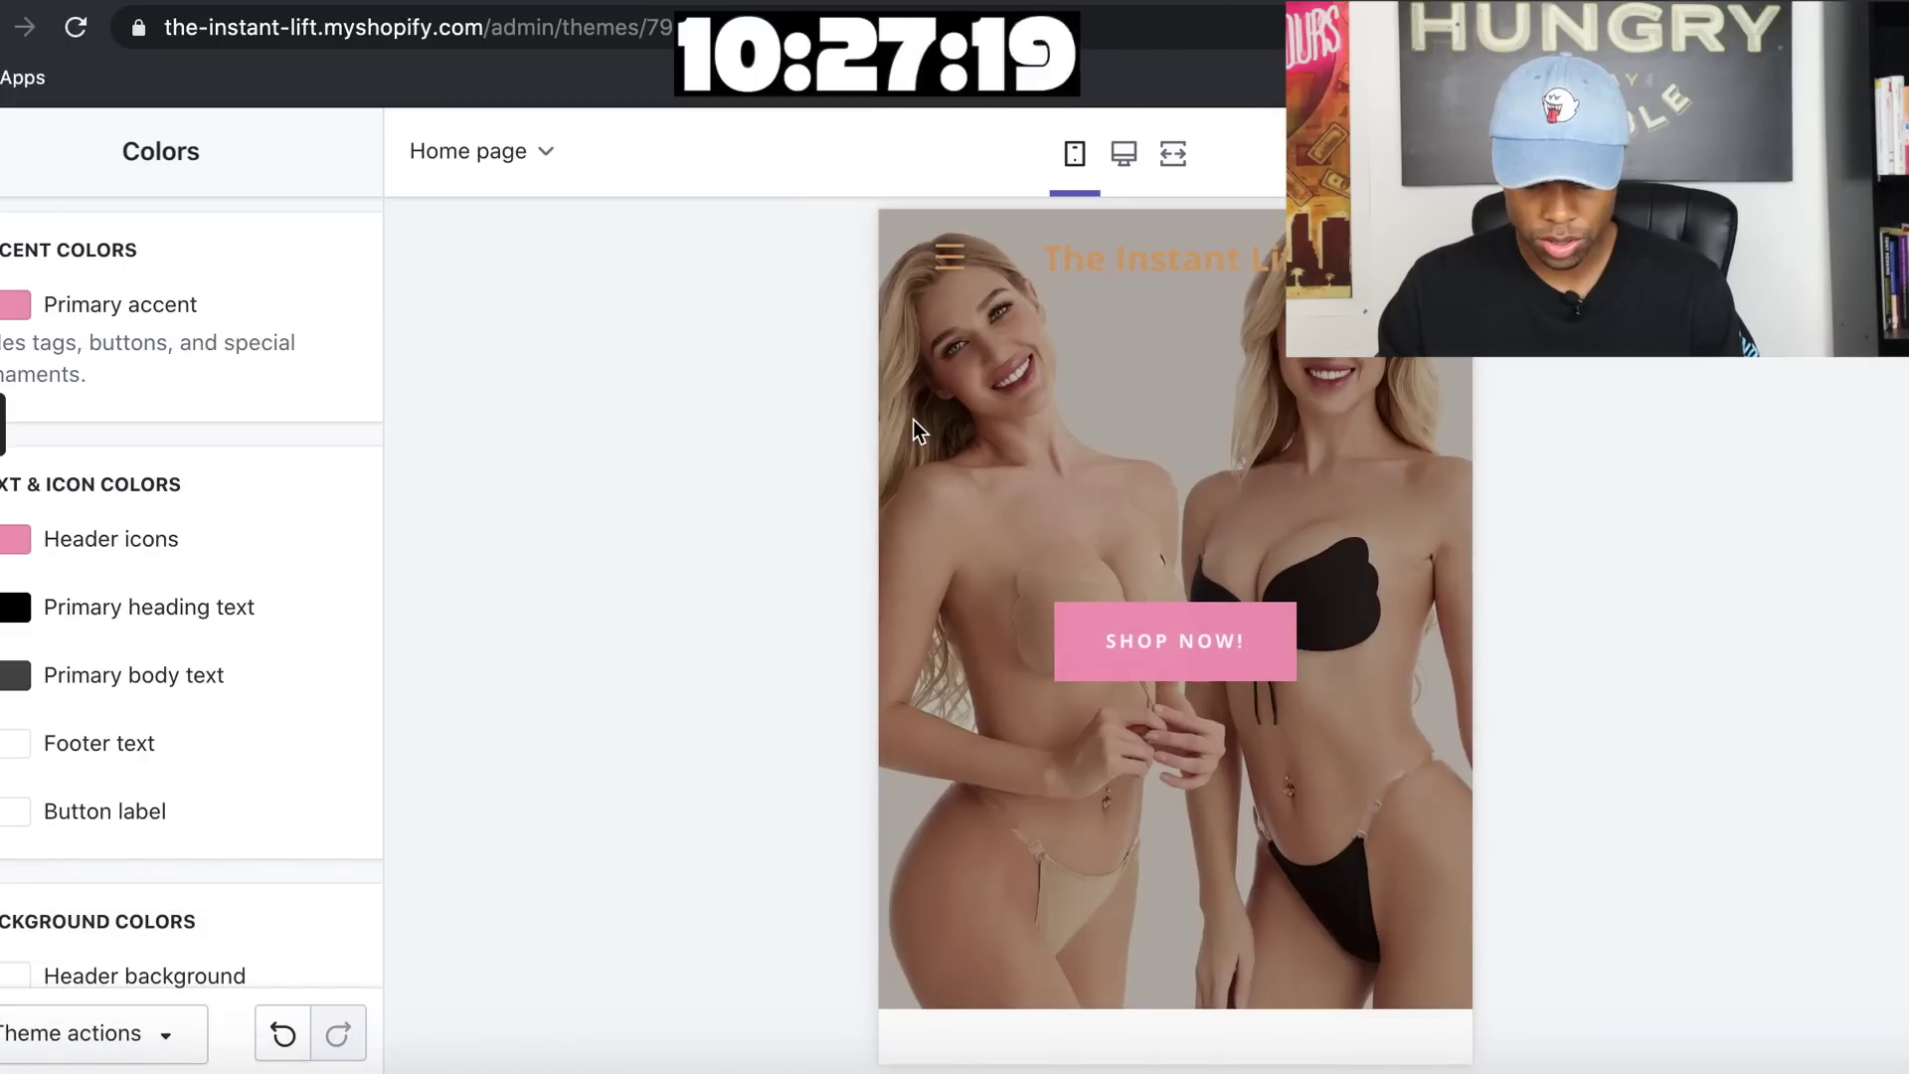
# Review the mobile home page preview from the slideshow through the product section and leave the color settings
pyautogui.scroll(-10, 913, 419)
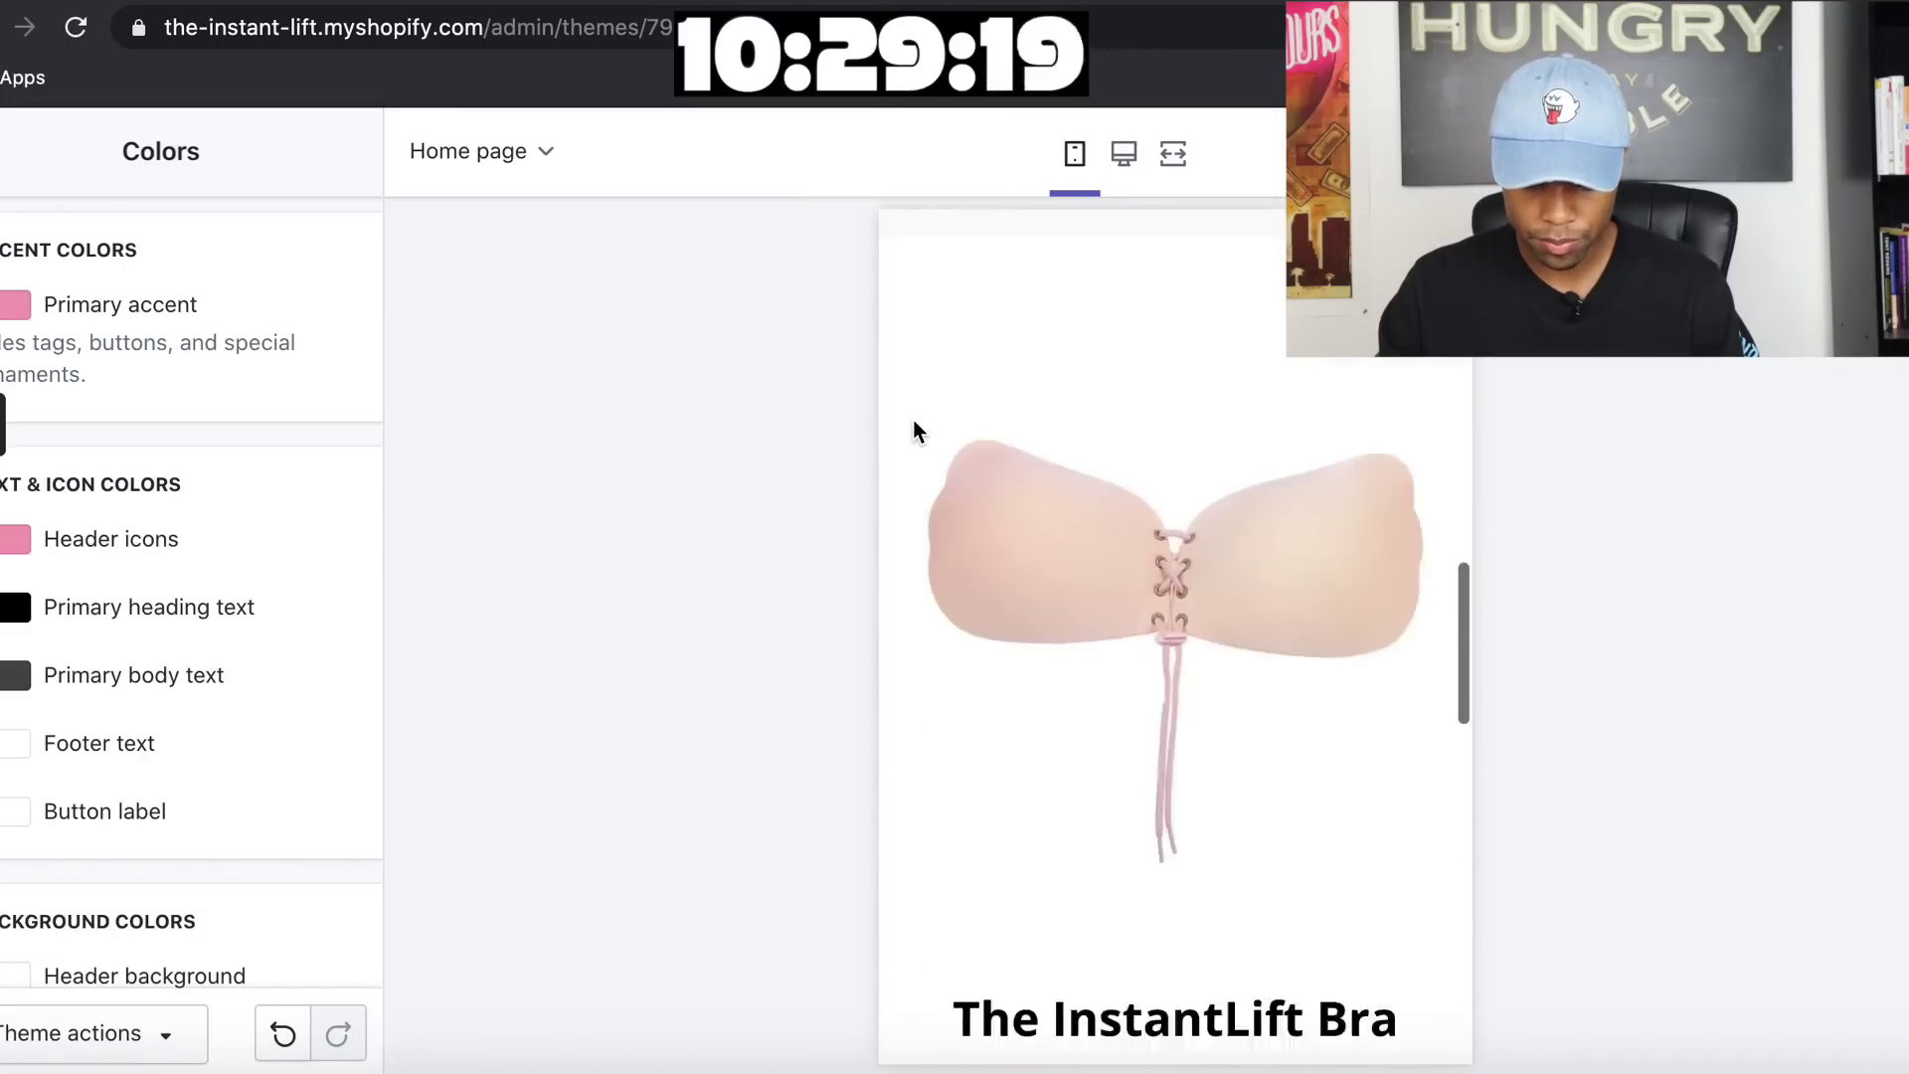
pyautogui.scroll(-5, 913, 419)
pyautogui.scroll(-10, 913, 419)
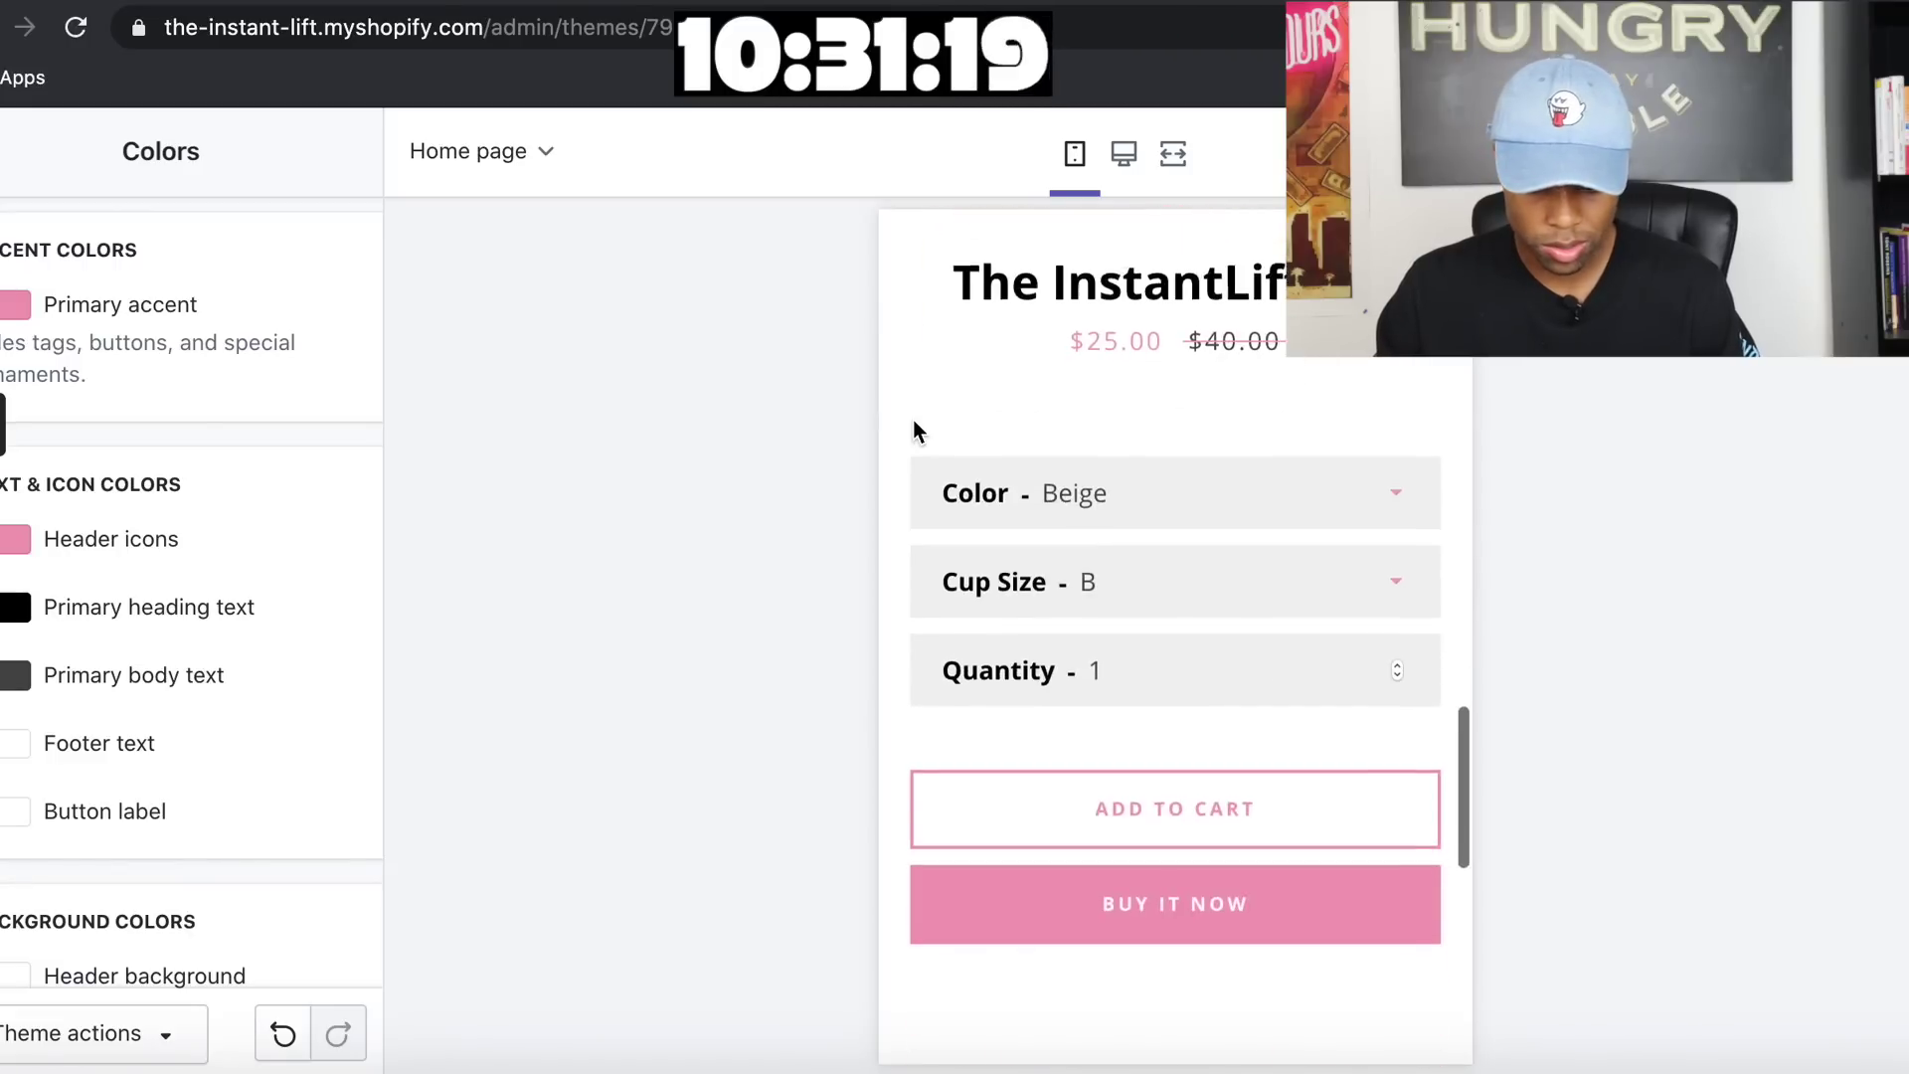
pyautogui.scroll(9, 913, 420)
pyautogui.scroll(12, 913, 419)
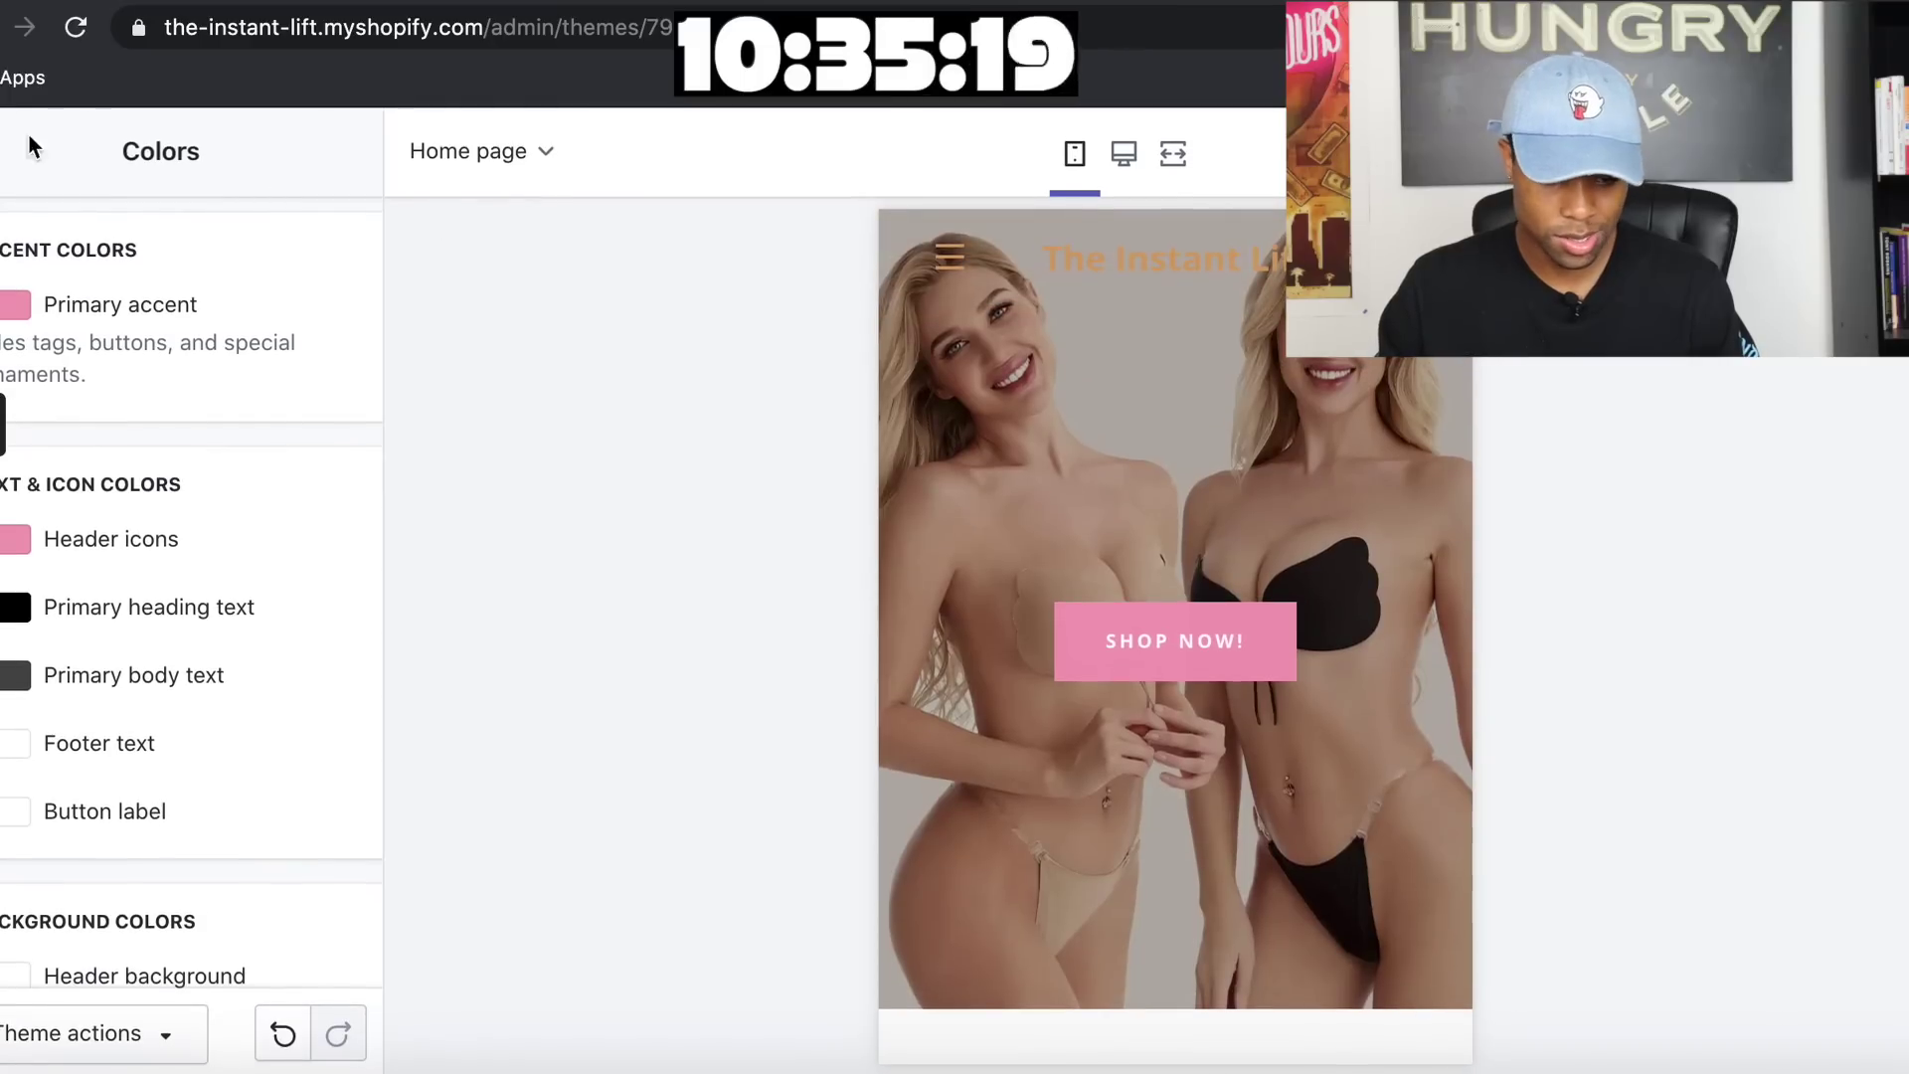
pyautogui.click(5, 170)
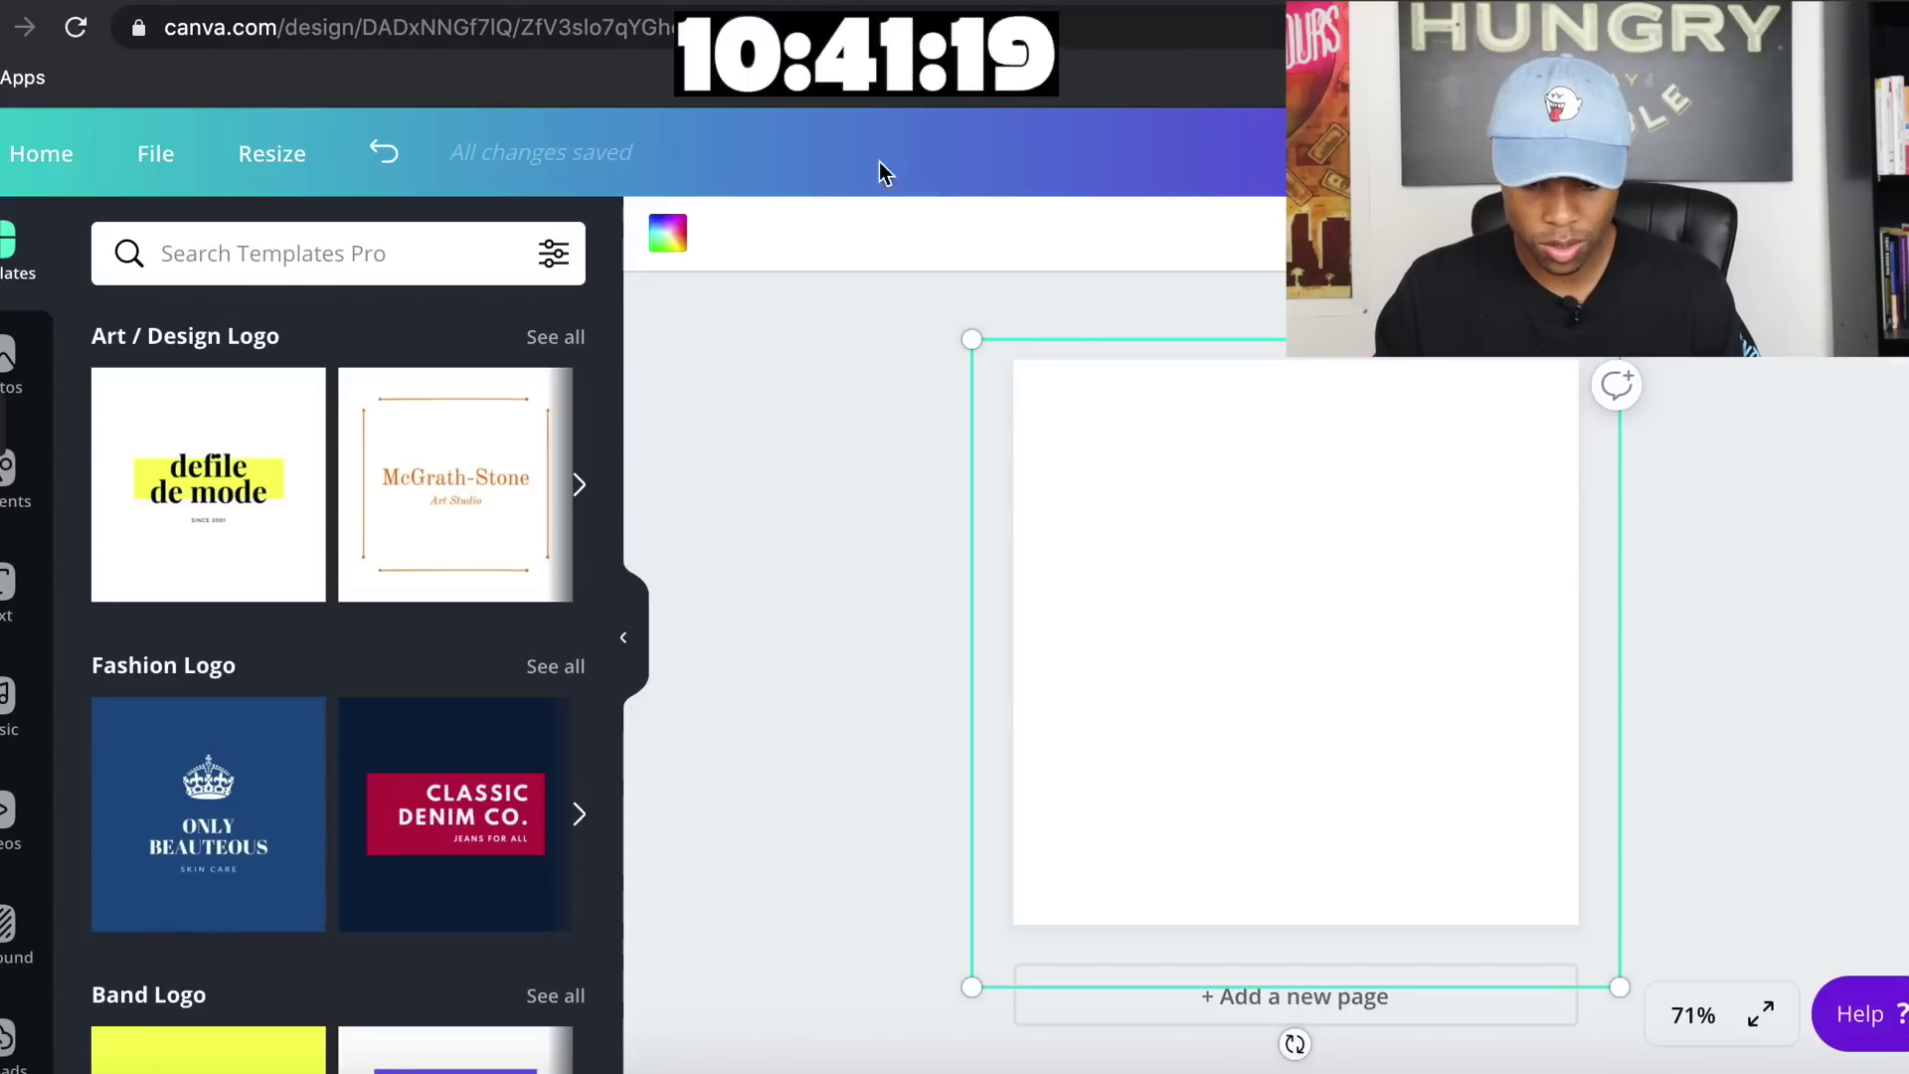
# Switch to the blank Canva logo design and add a text box reading "THE INSTANT LIFT"
pyautogui.press('t')
pyautogui.click(1247, 636)
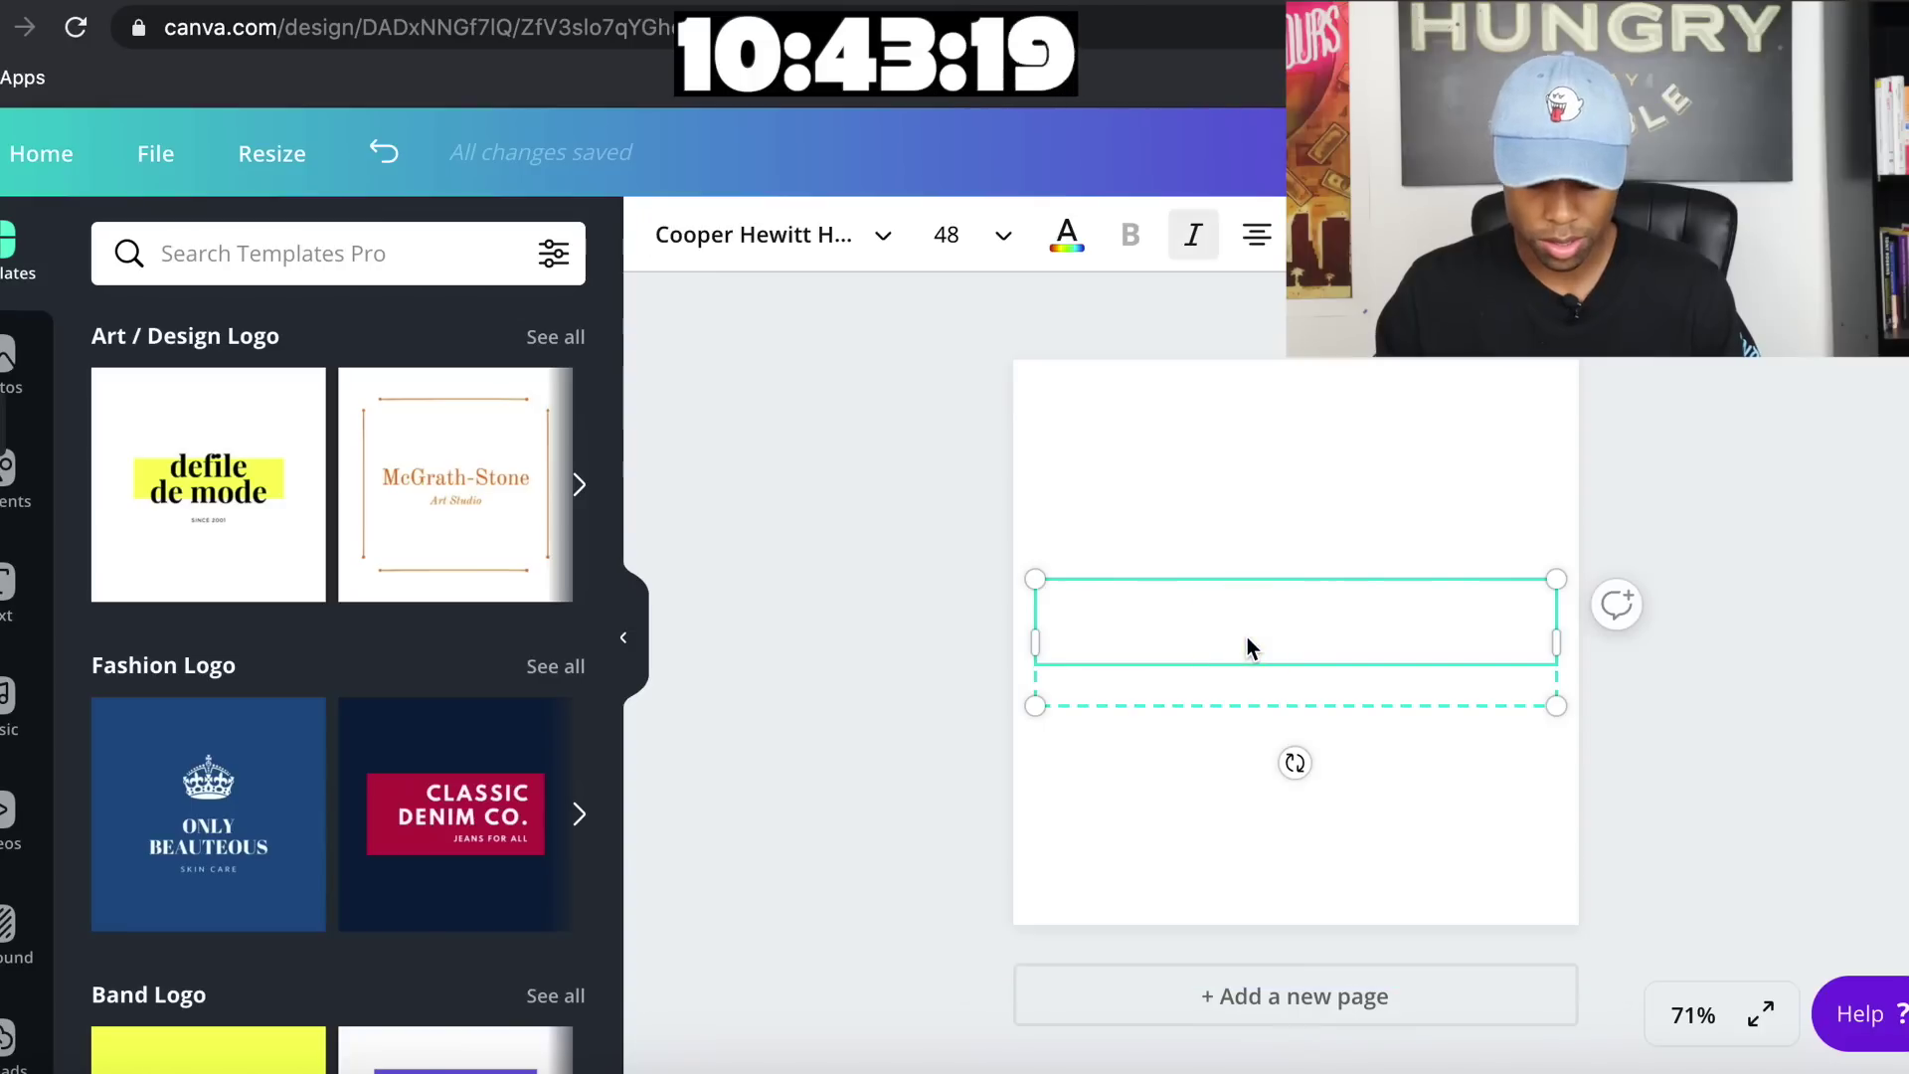
pyautogui.click(1222, 630)
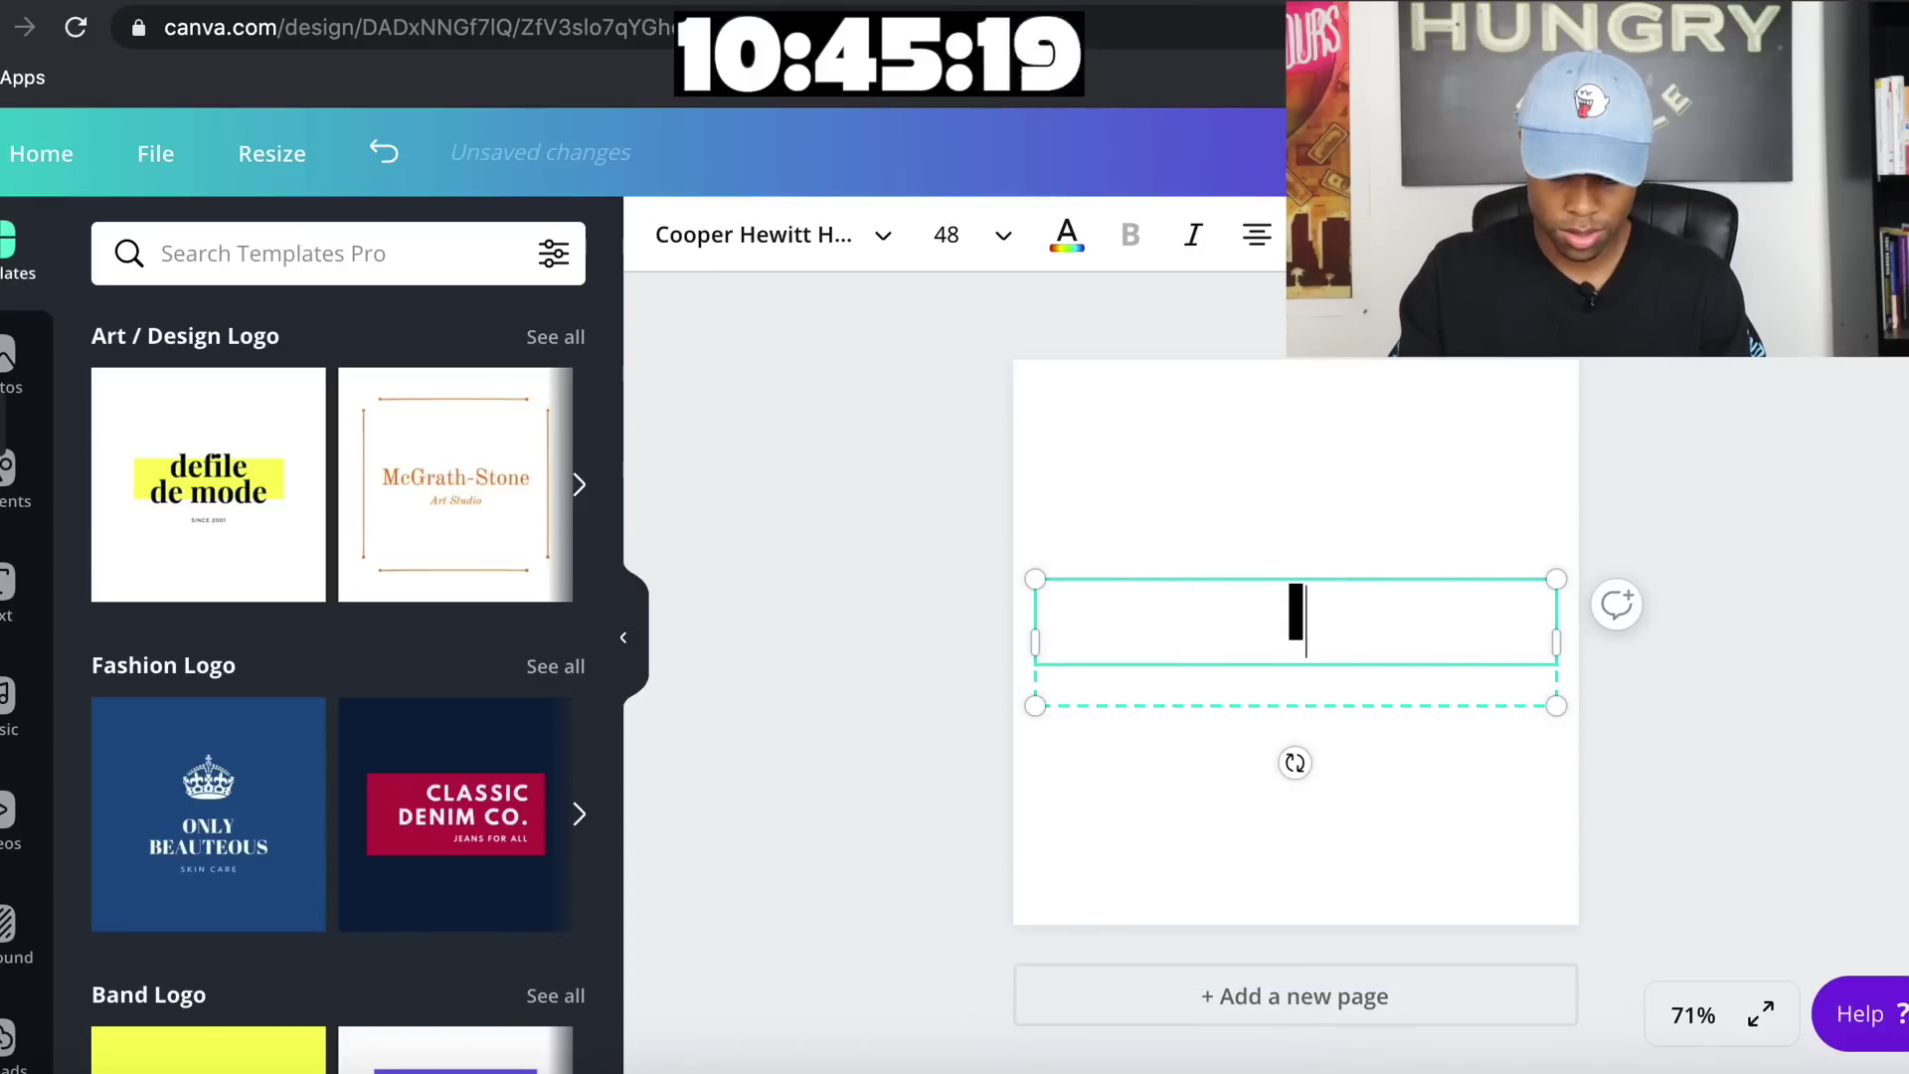
pyautogui.write('THE')
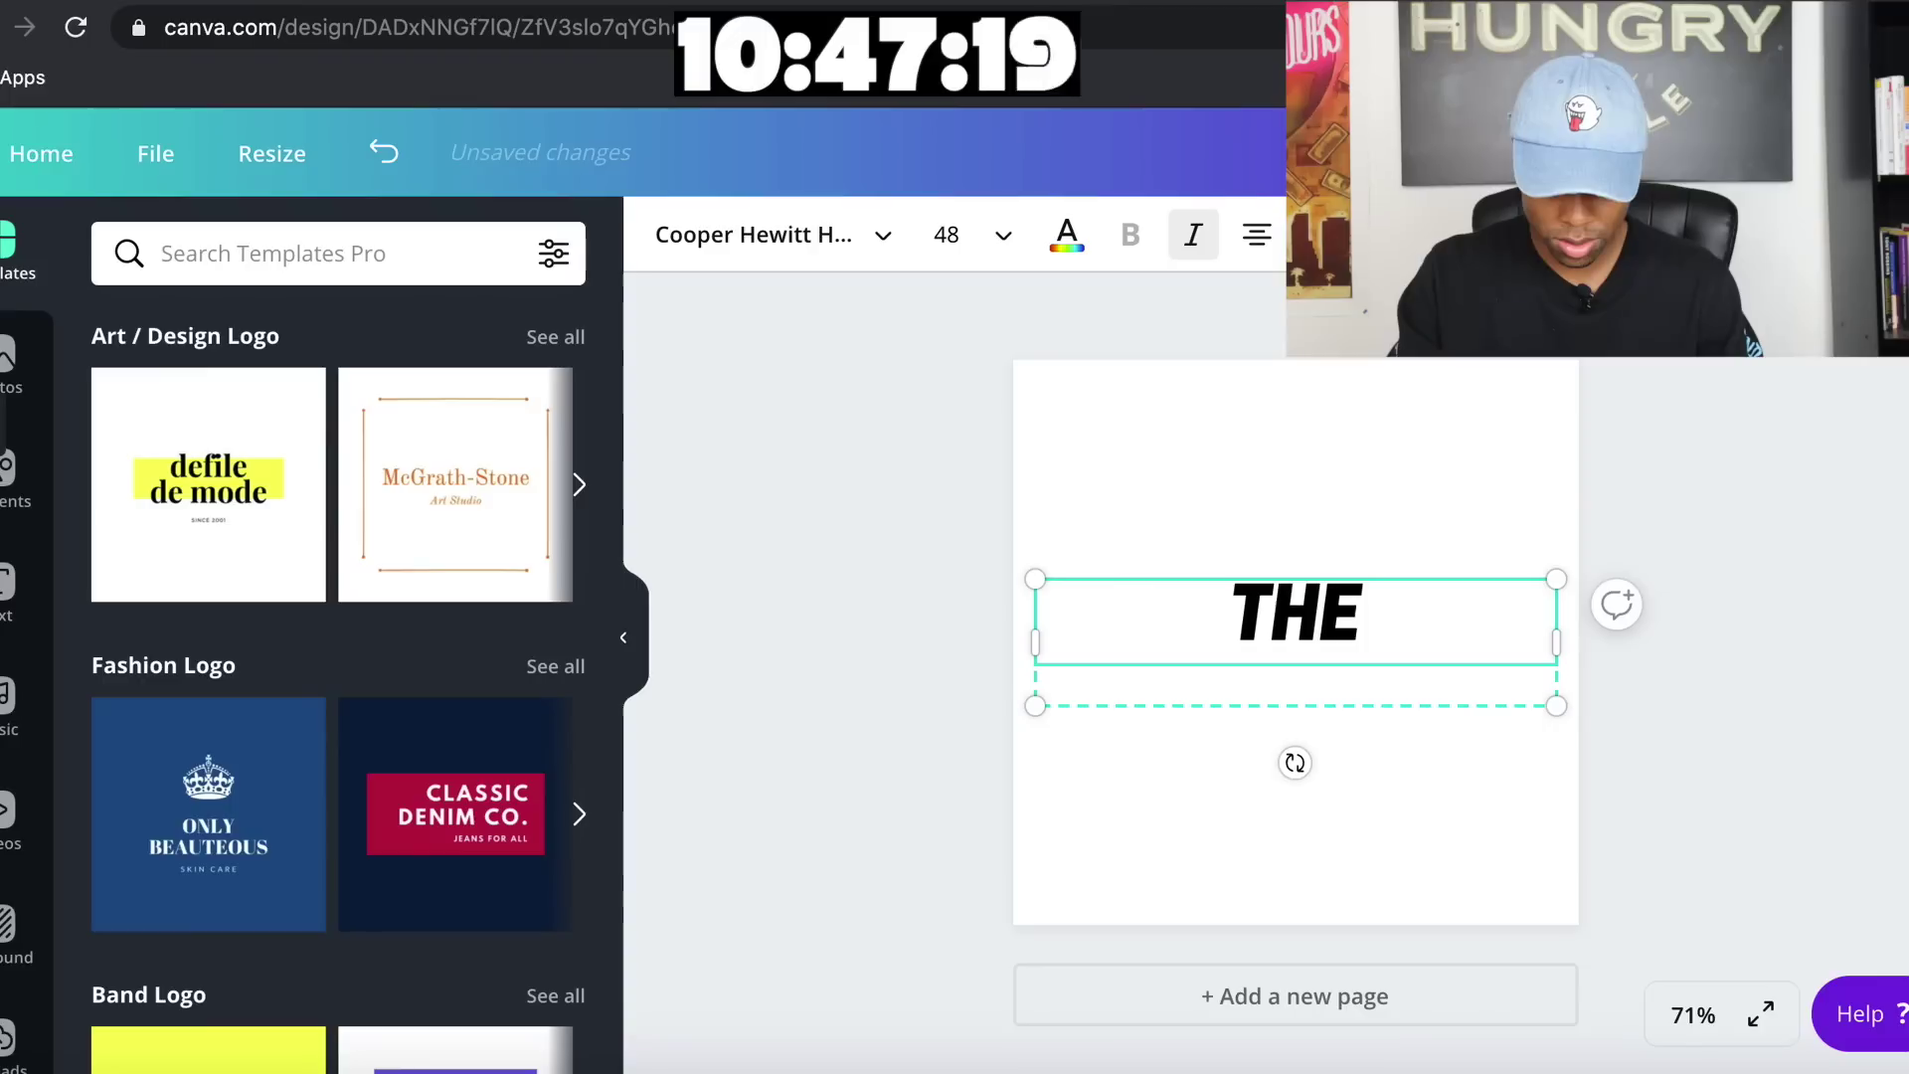
pyautogui.write(' INS')
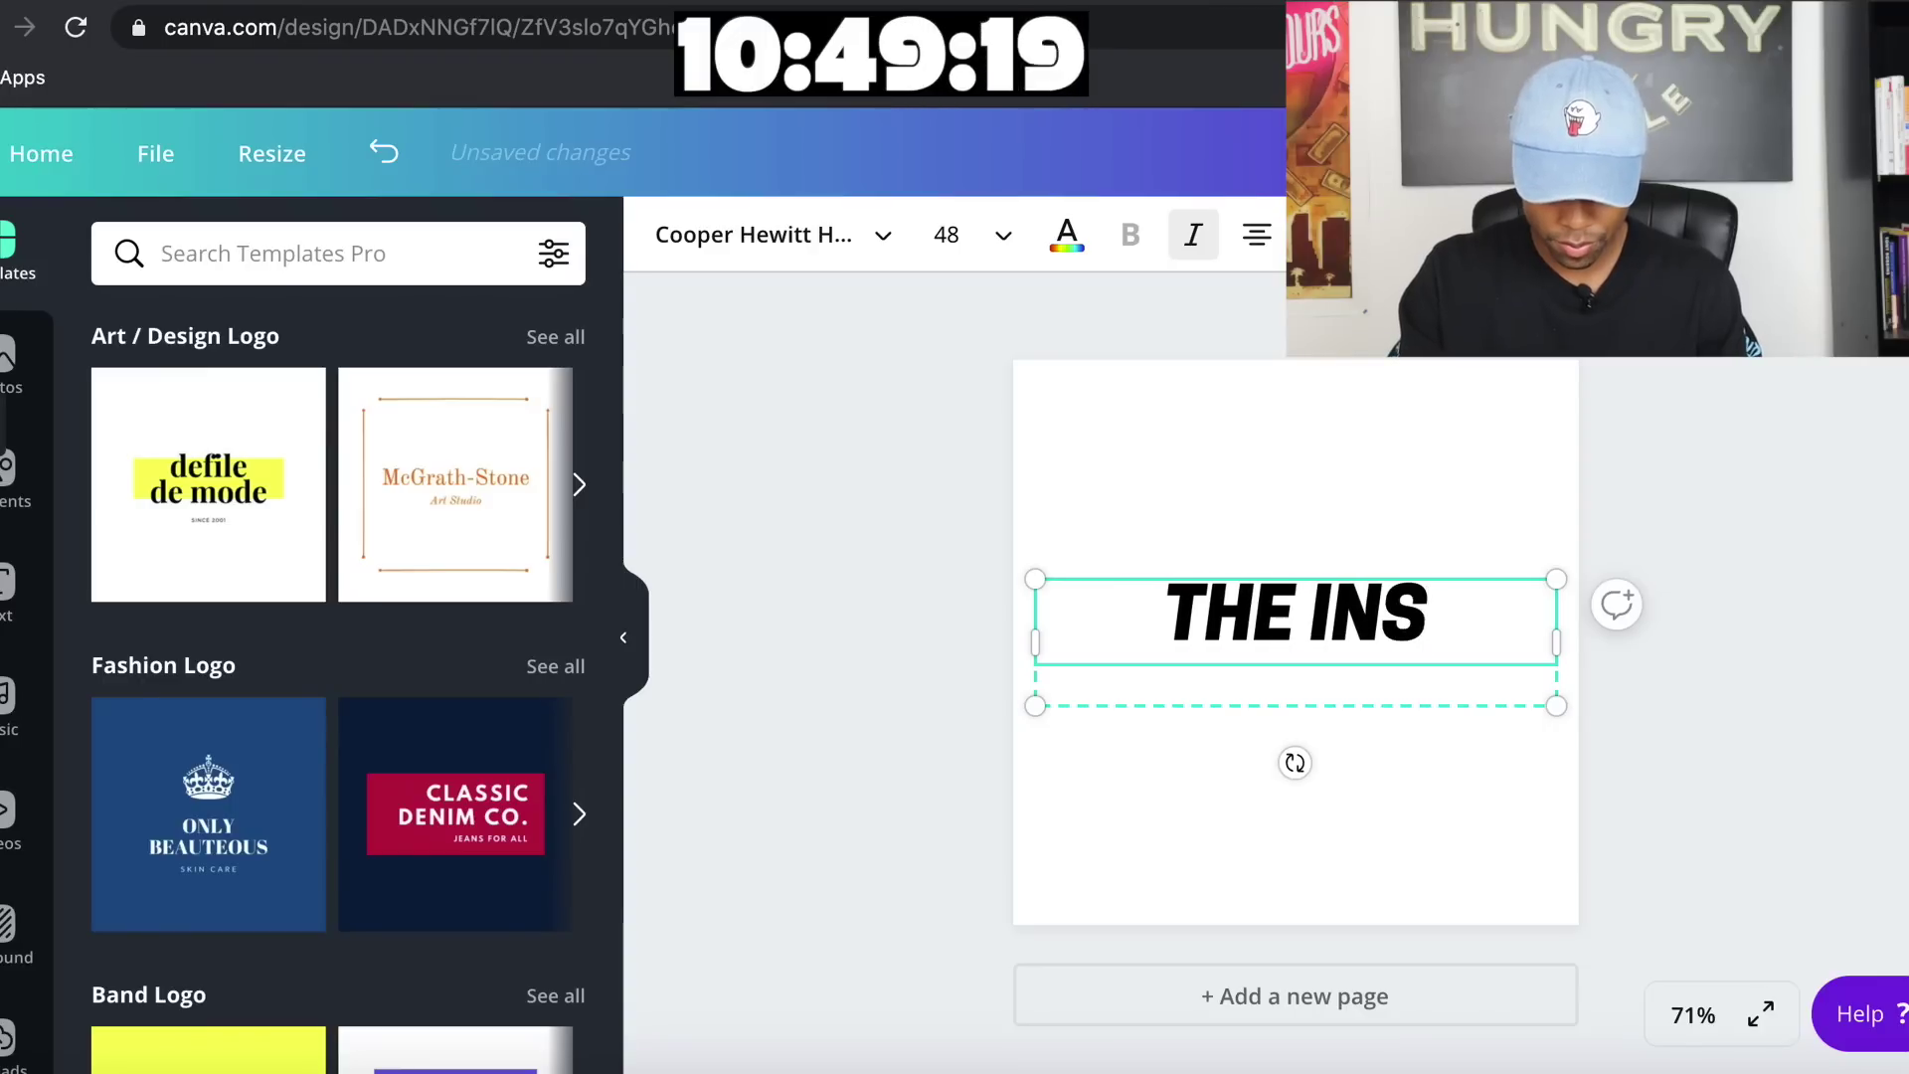
pyautogui.write('TANT L')
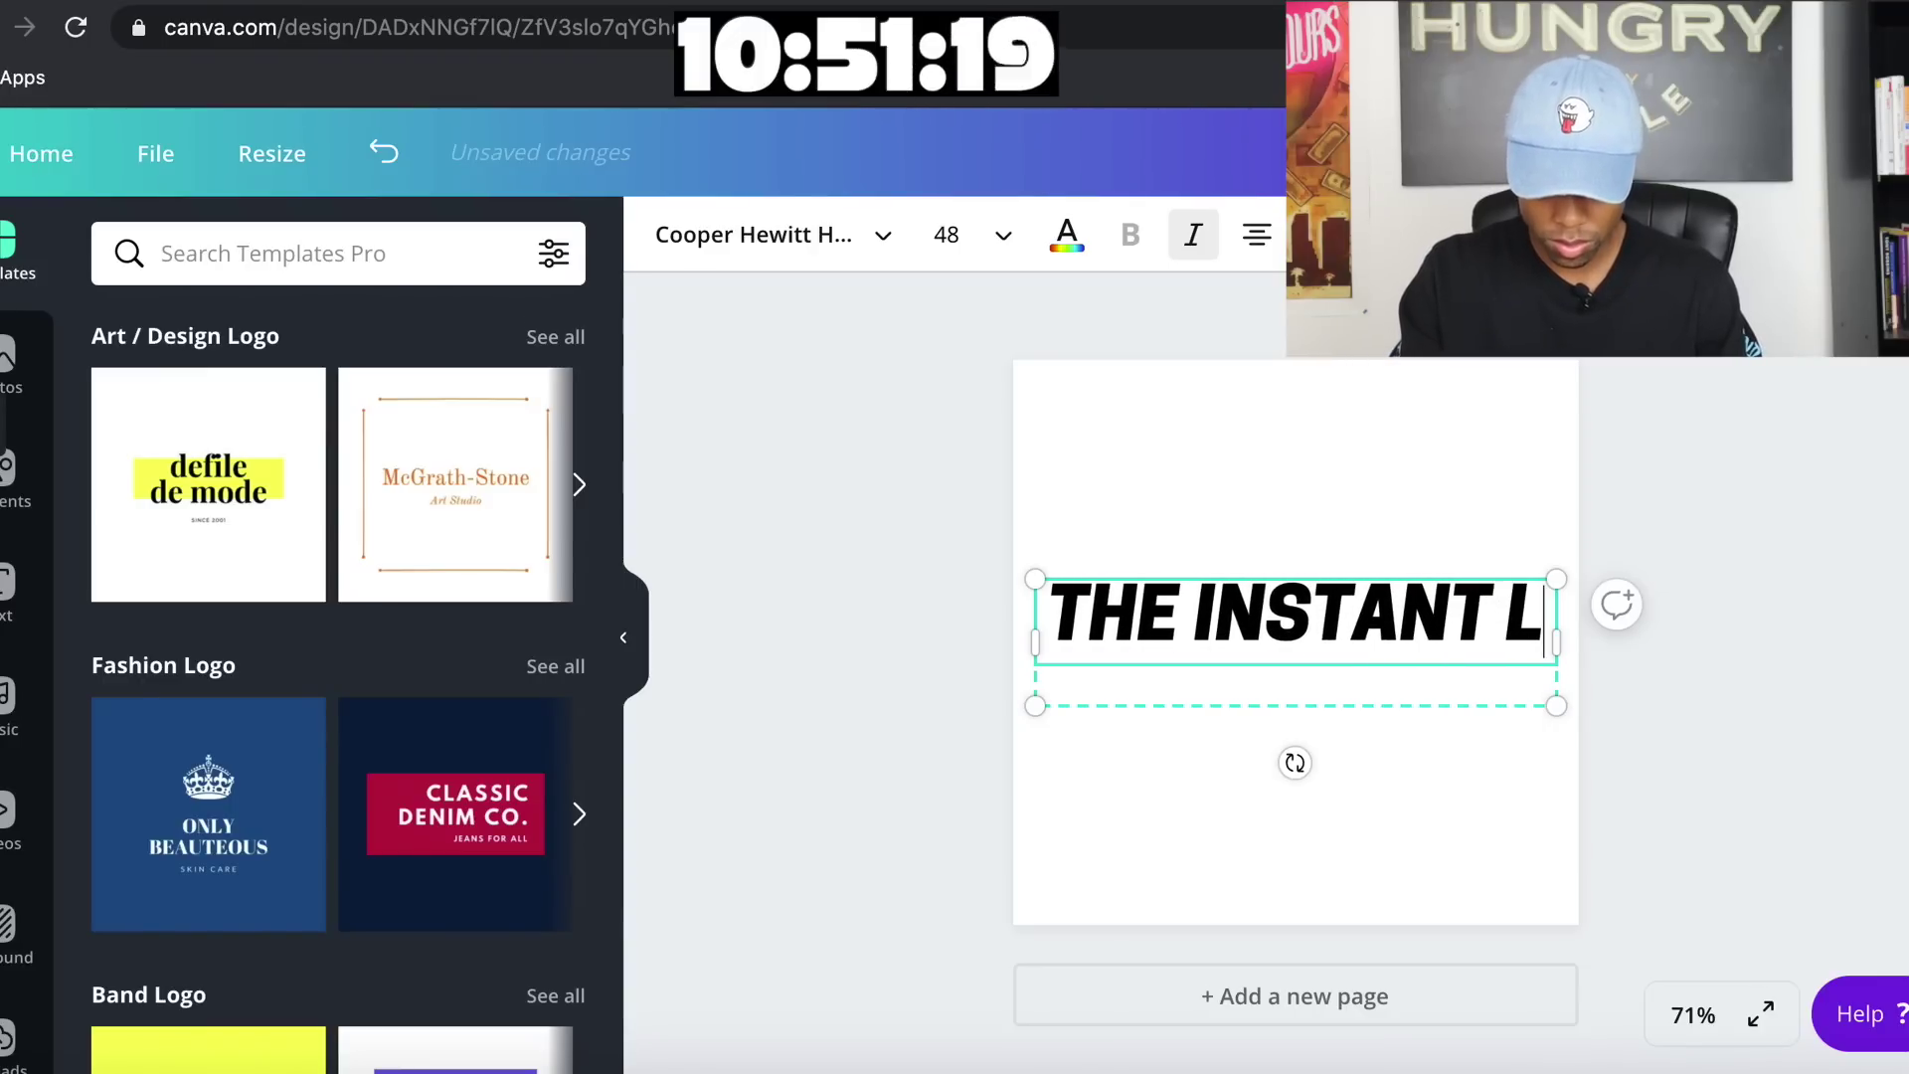
pyautogui.write('IF')
pyautogui.write('T')
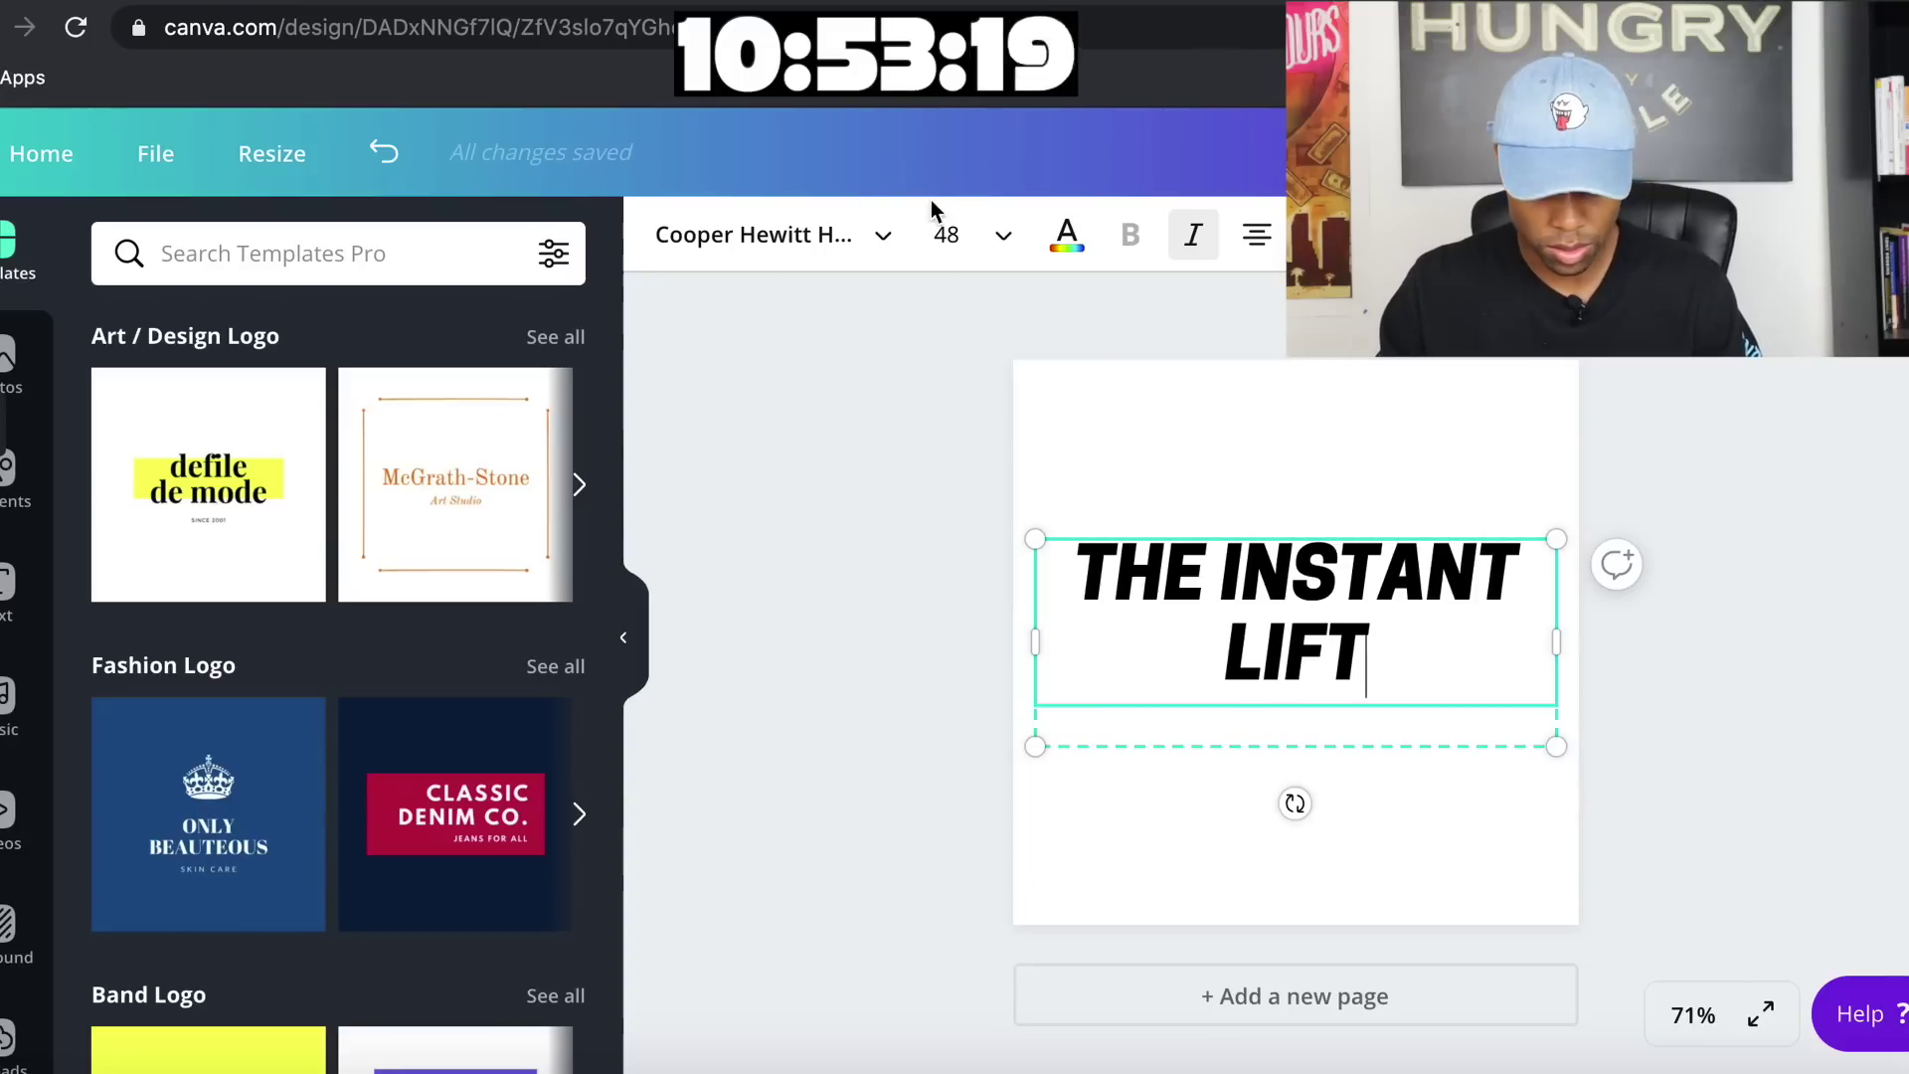
# Set the logo text's font size to 40 so the name fits on one line
pyautogui.click(957, 240)
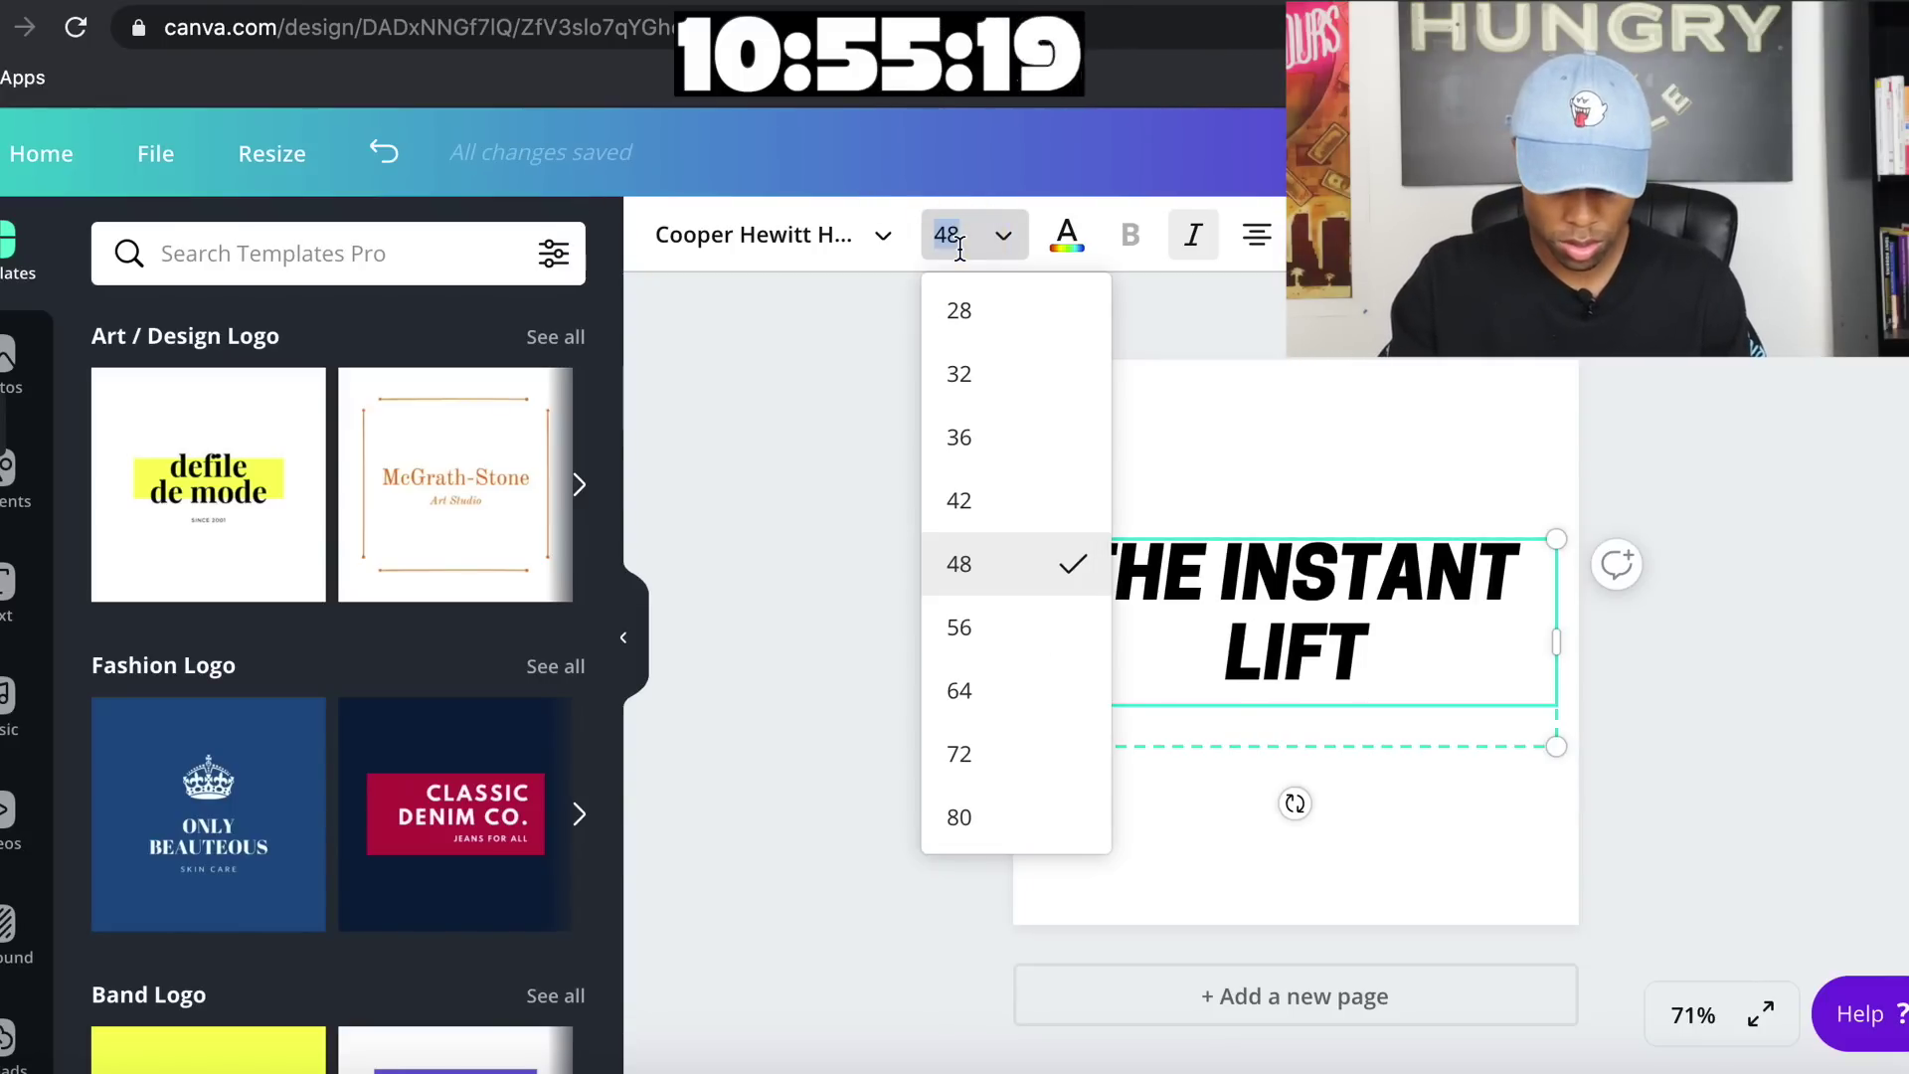
pyautogui.press('Return')
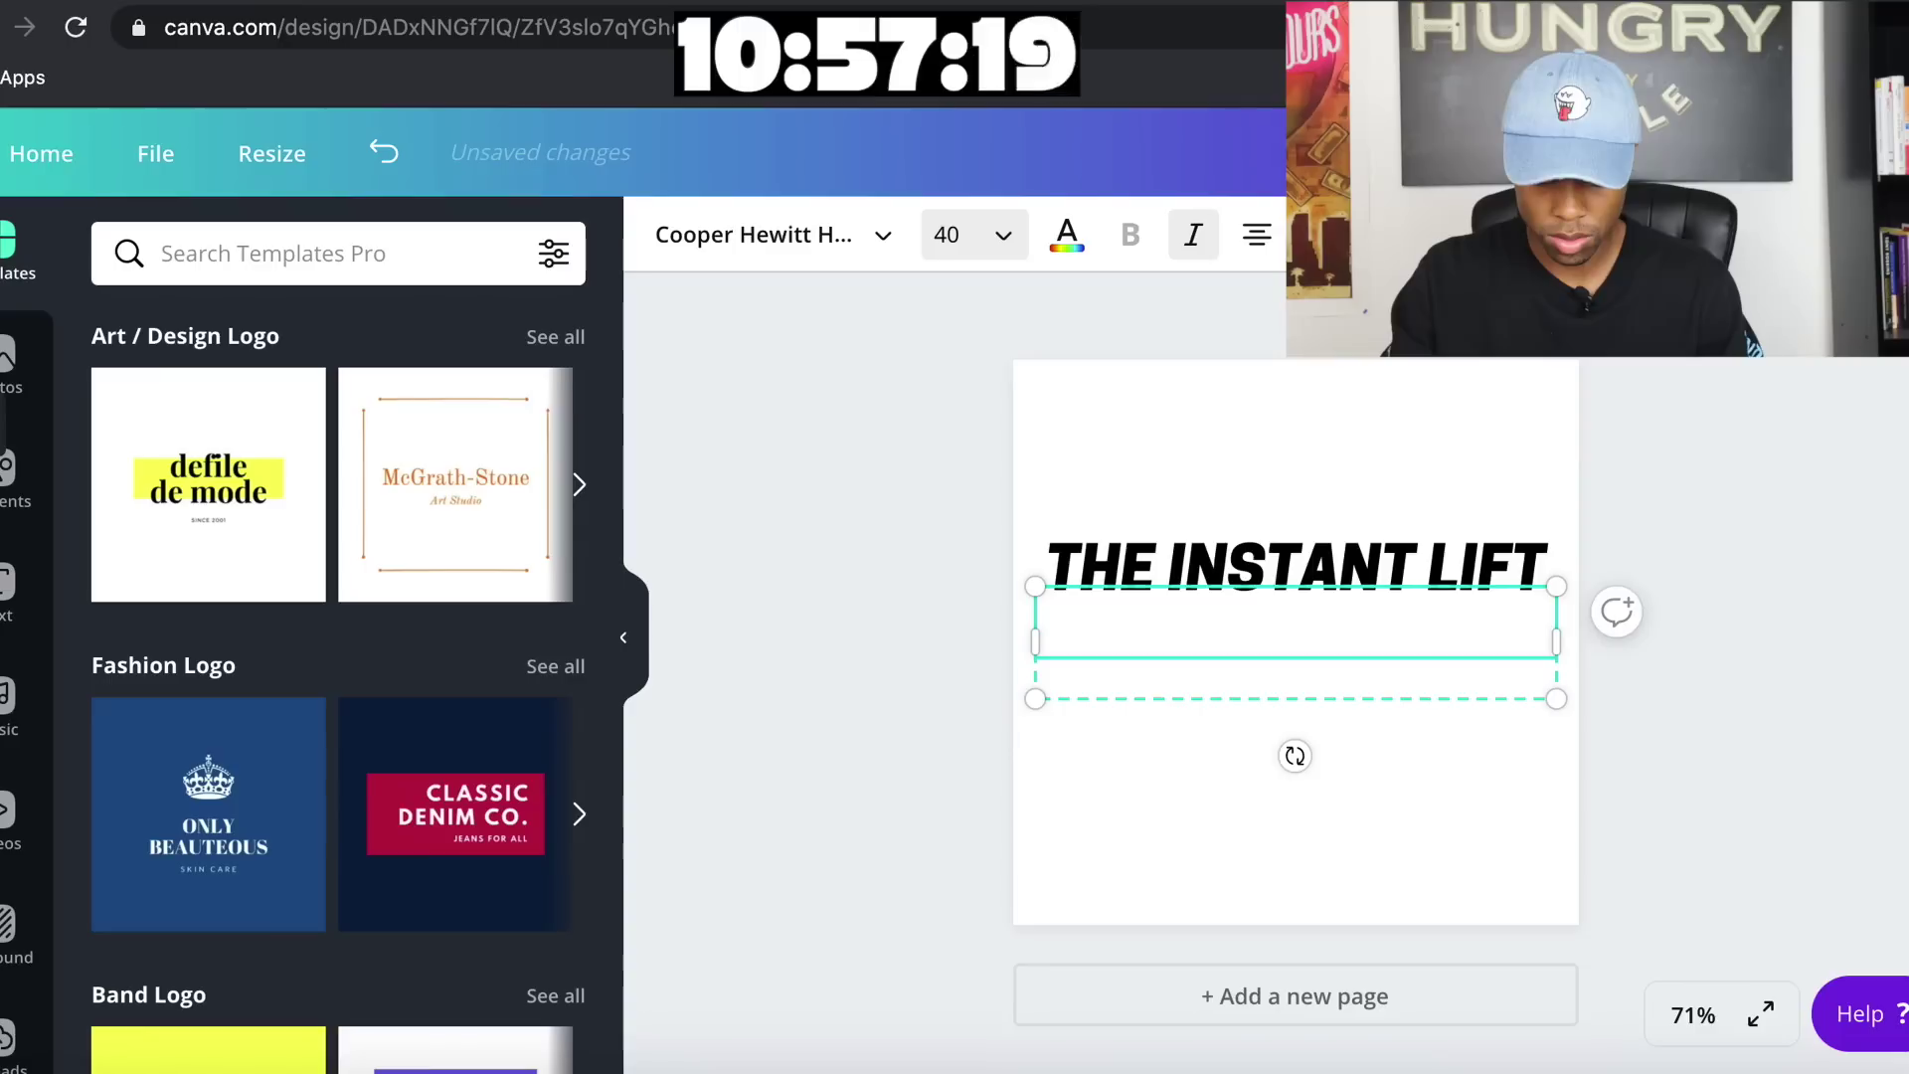
pyautogui.click(1355, 541)
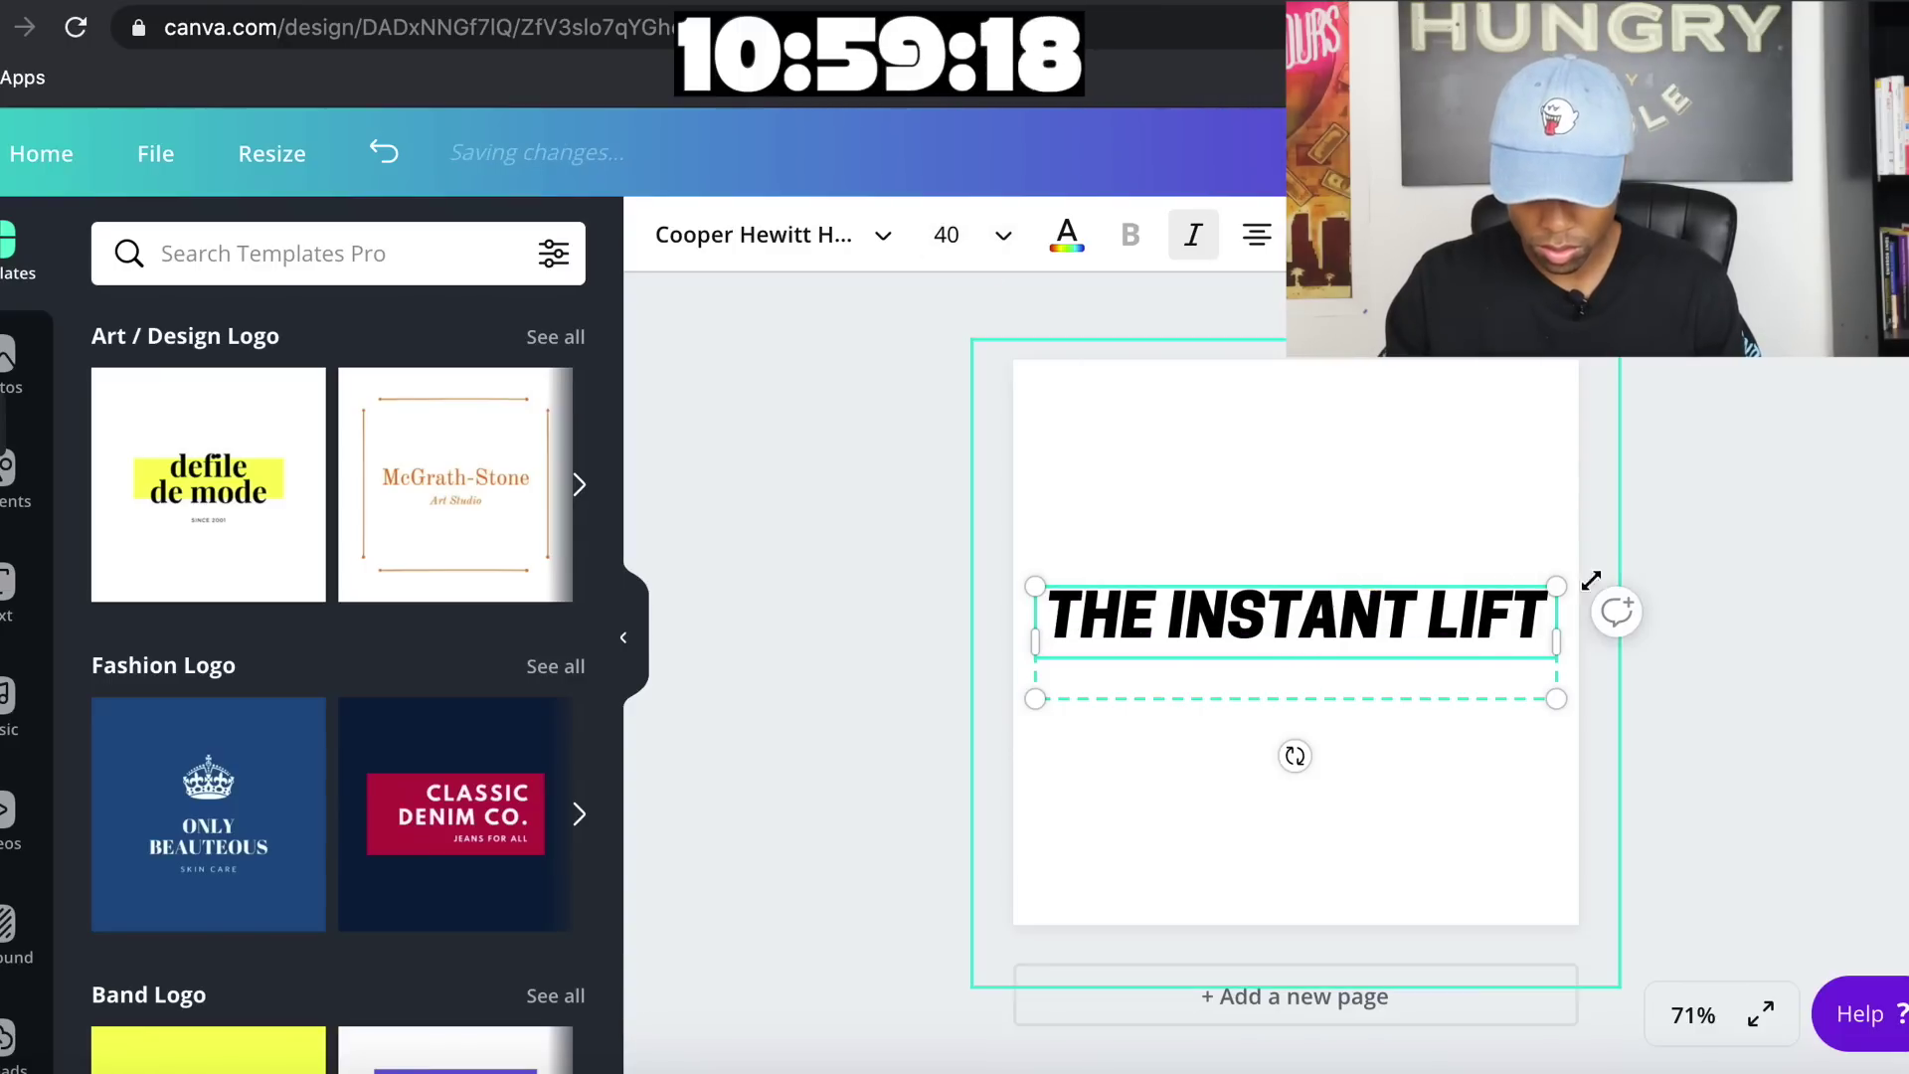
pyautogui.click(1480, 833)
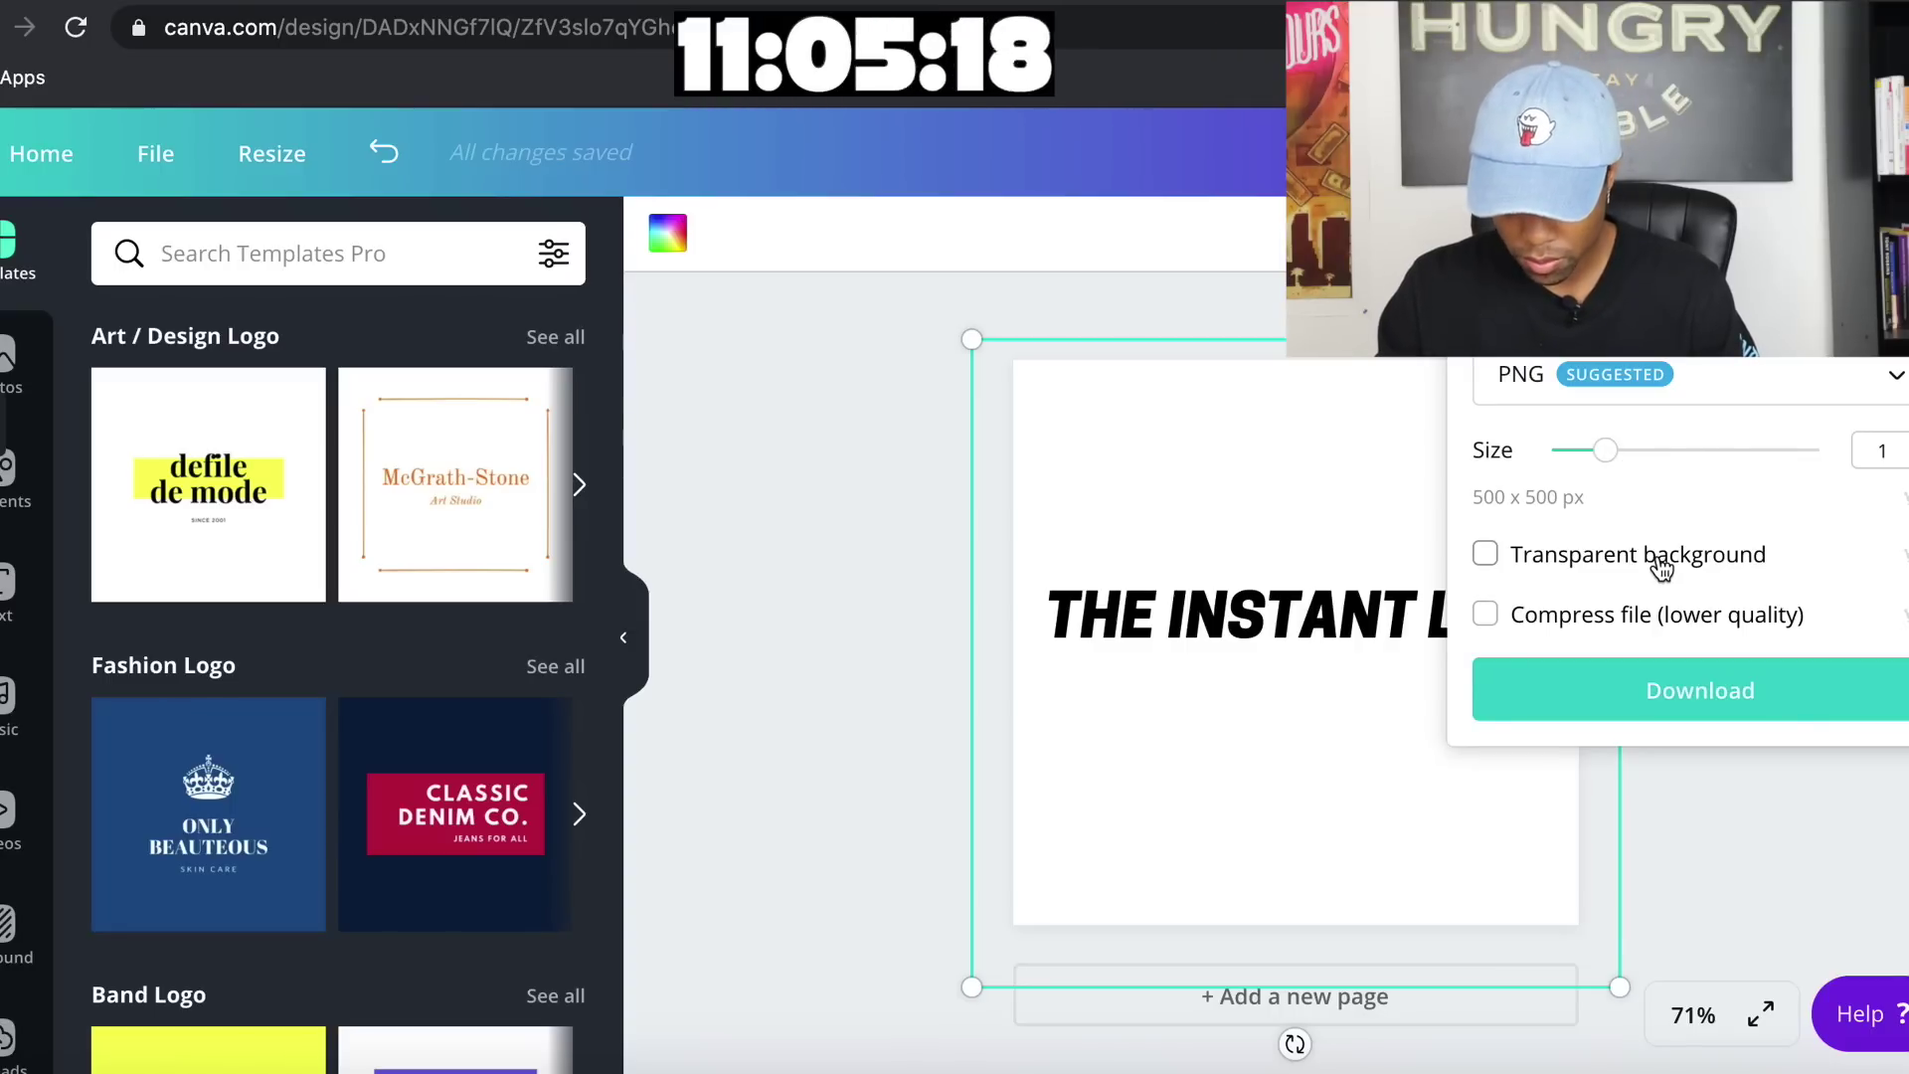
# Download the logo as a 500 x 500 px PNG with a transparent background and open the downloaded file
pyautogui.click(1661, 567)
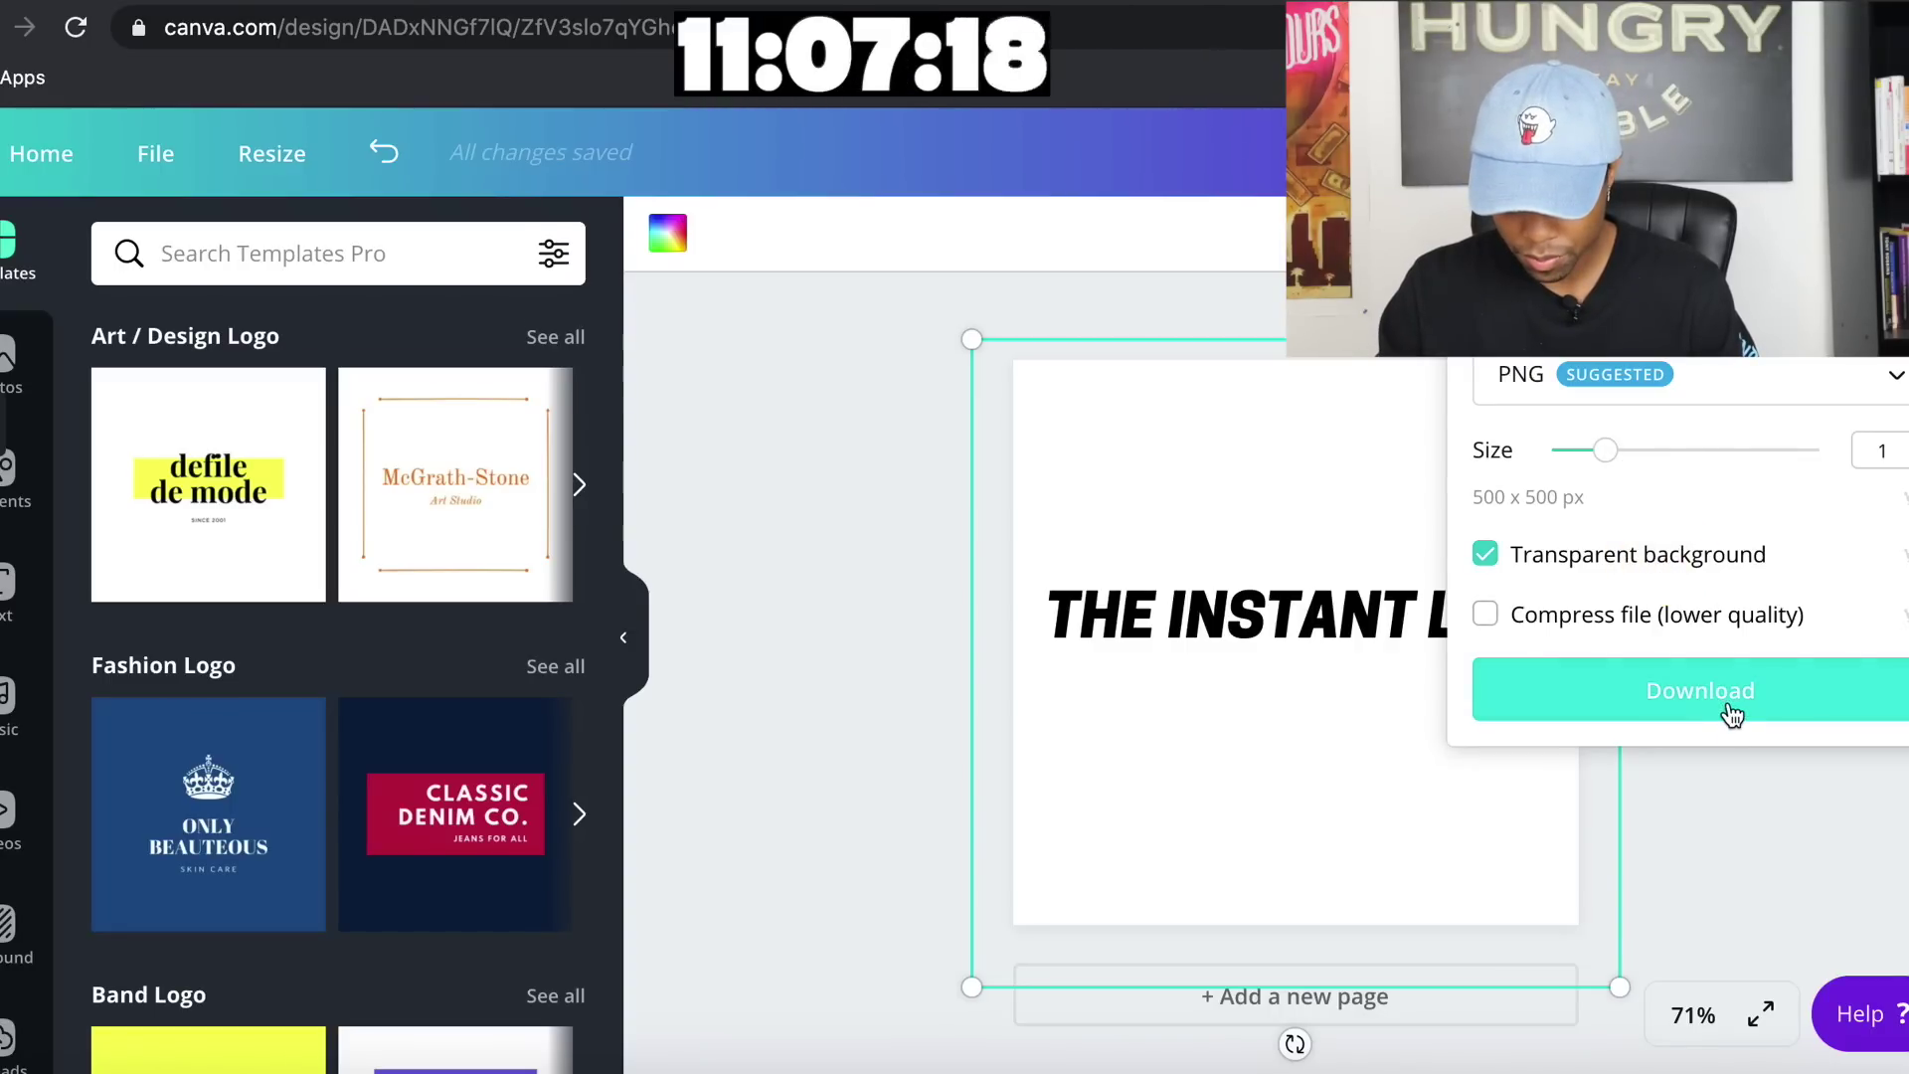
pyautogui.click(1731, 708)
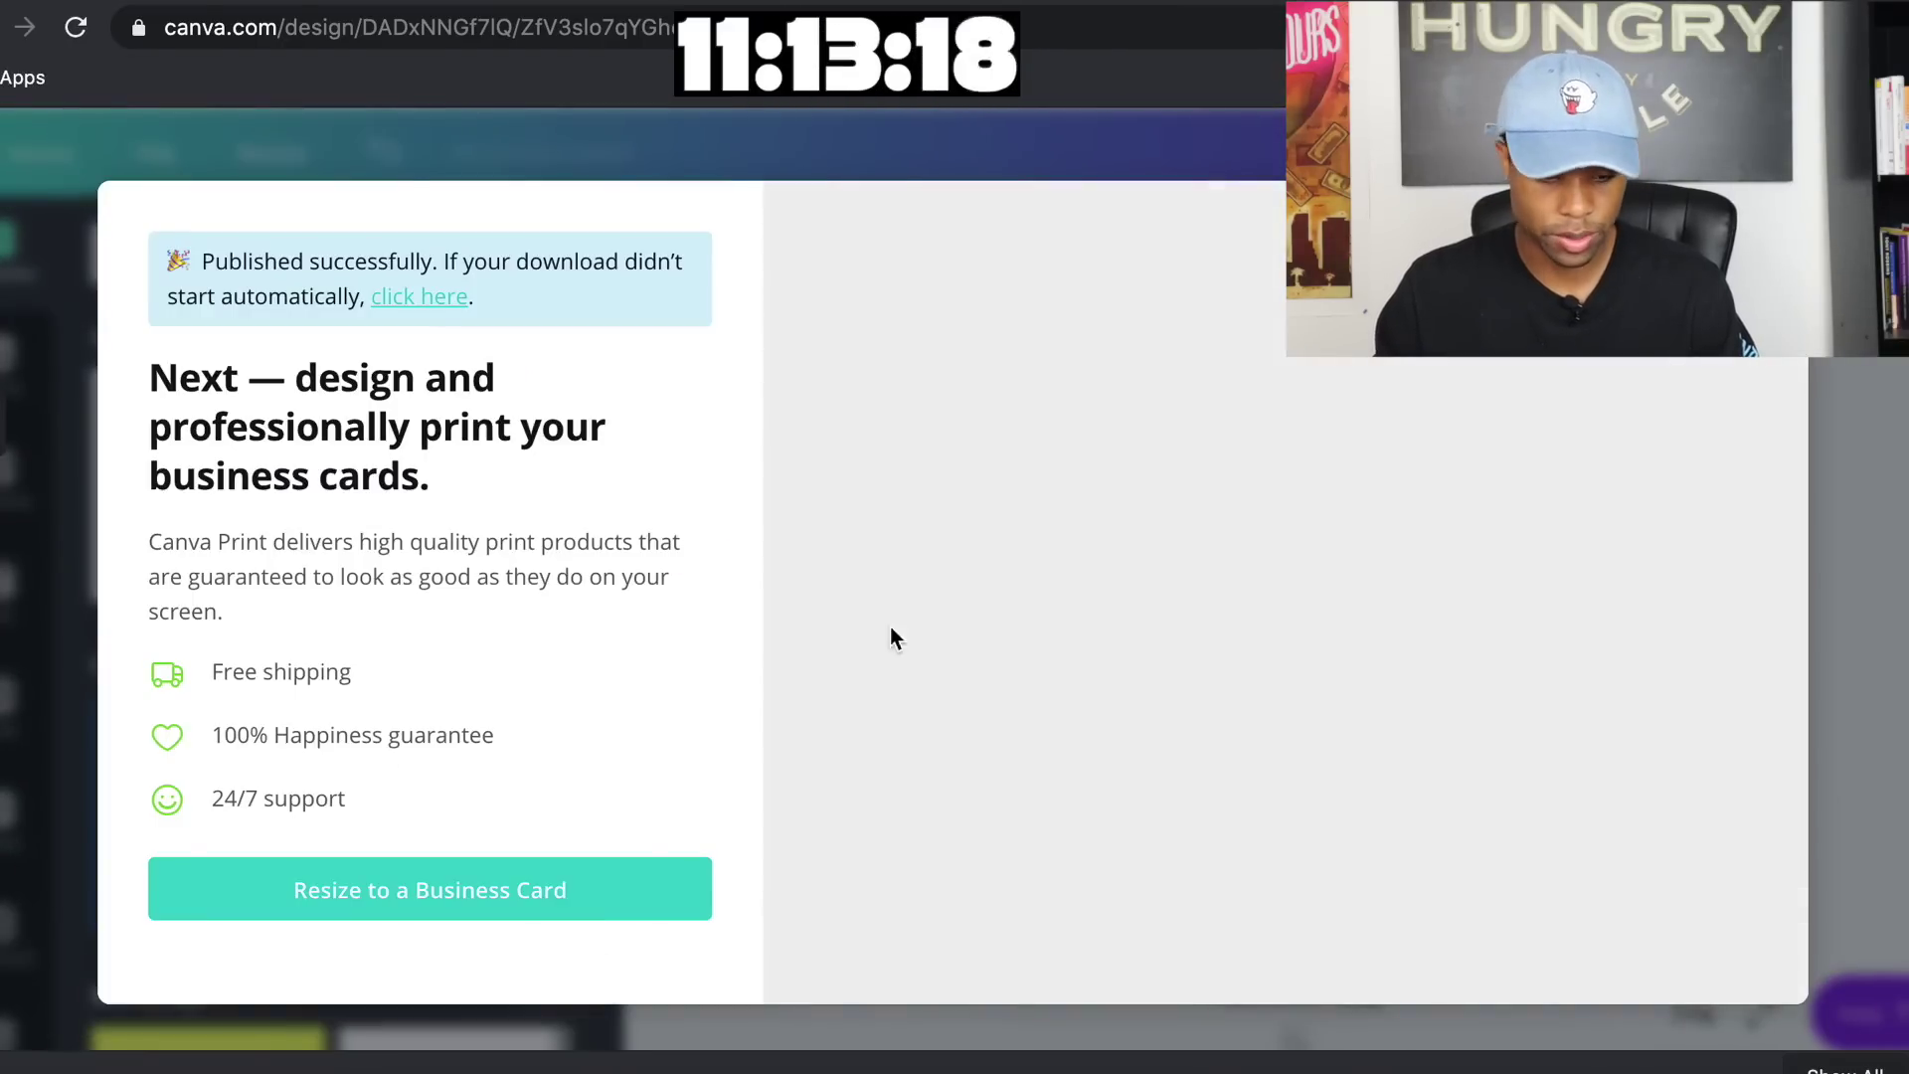
pyautogui.press('Escape')
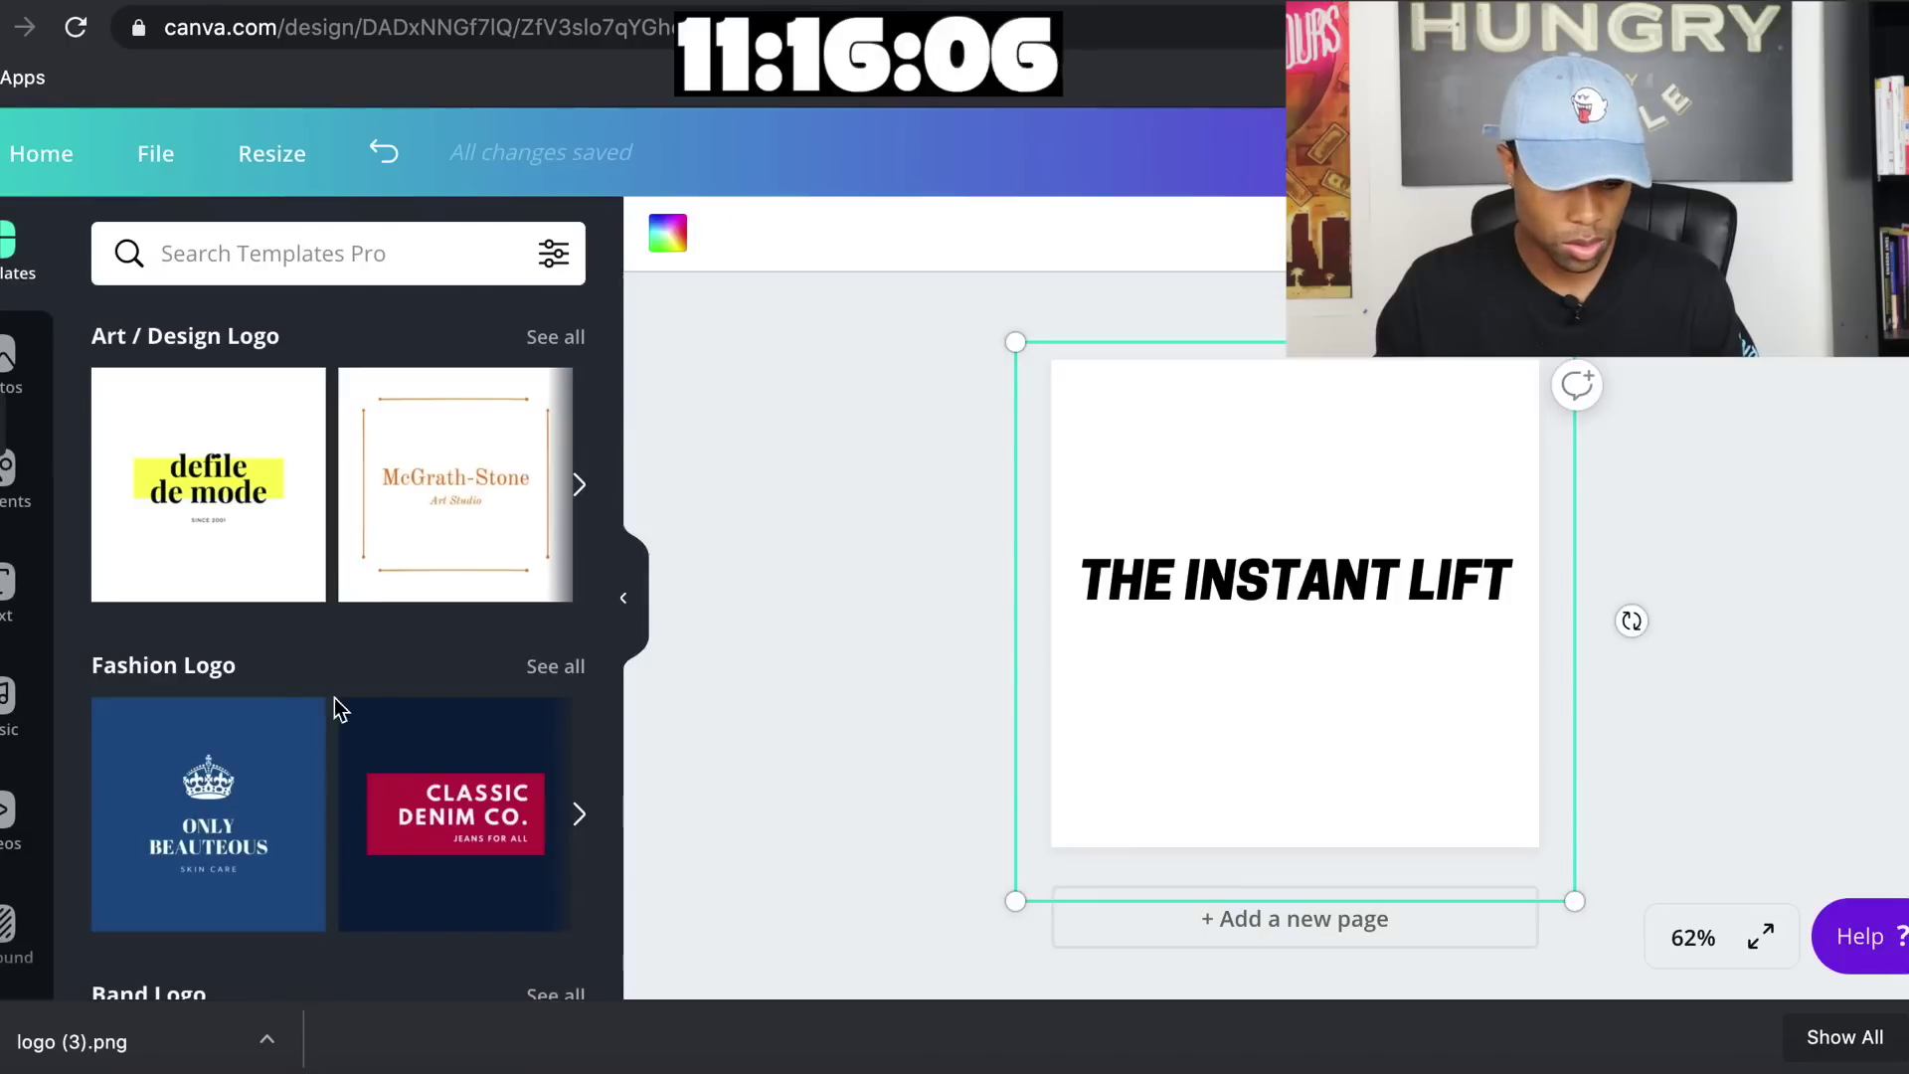
pyautogui.click(139, 1037)
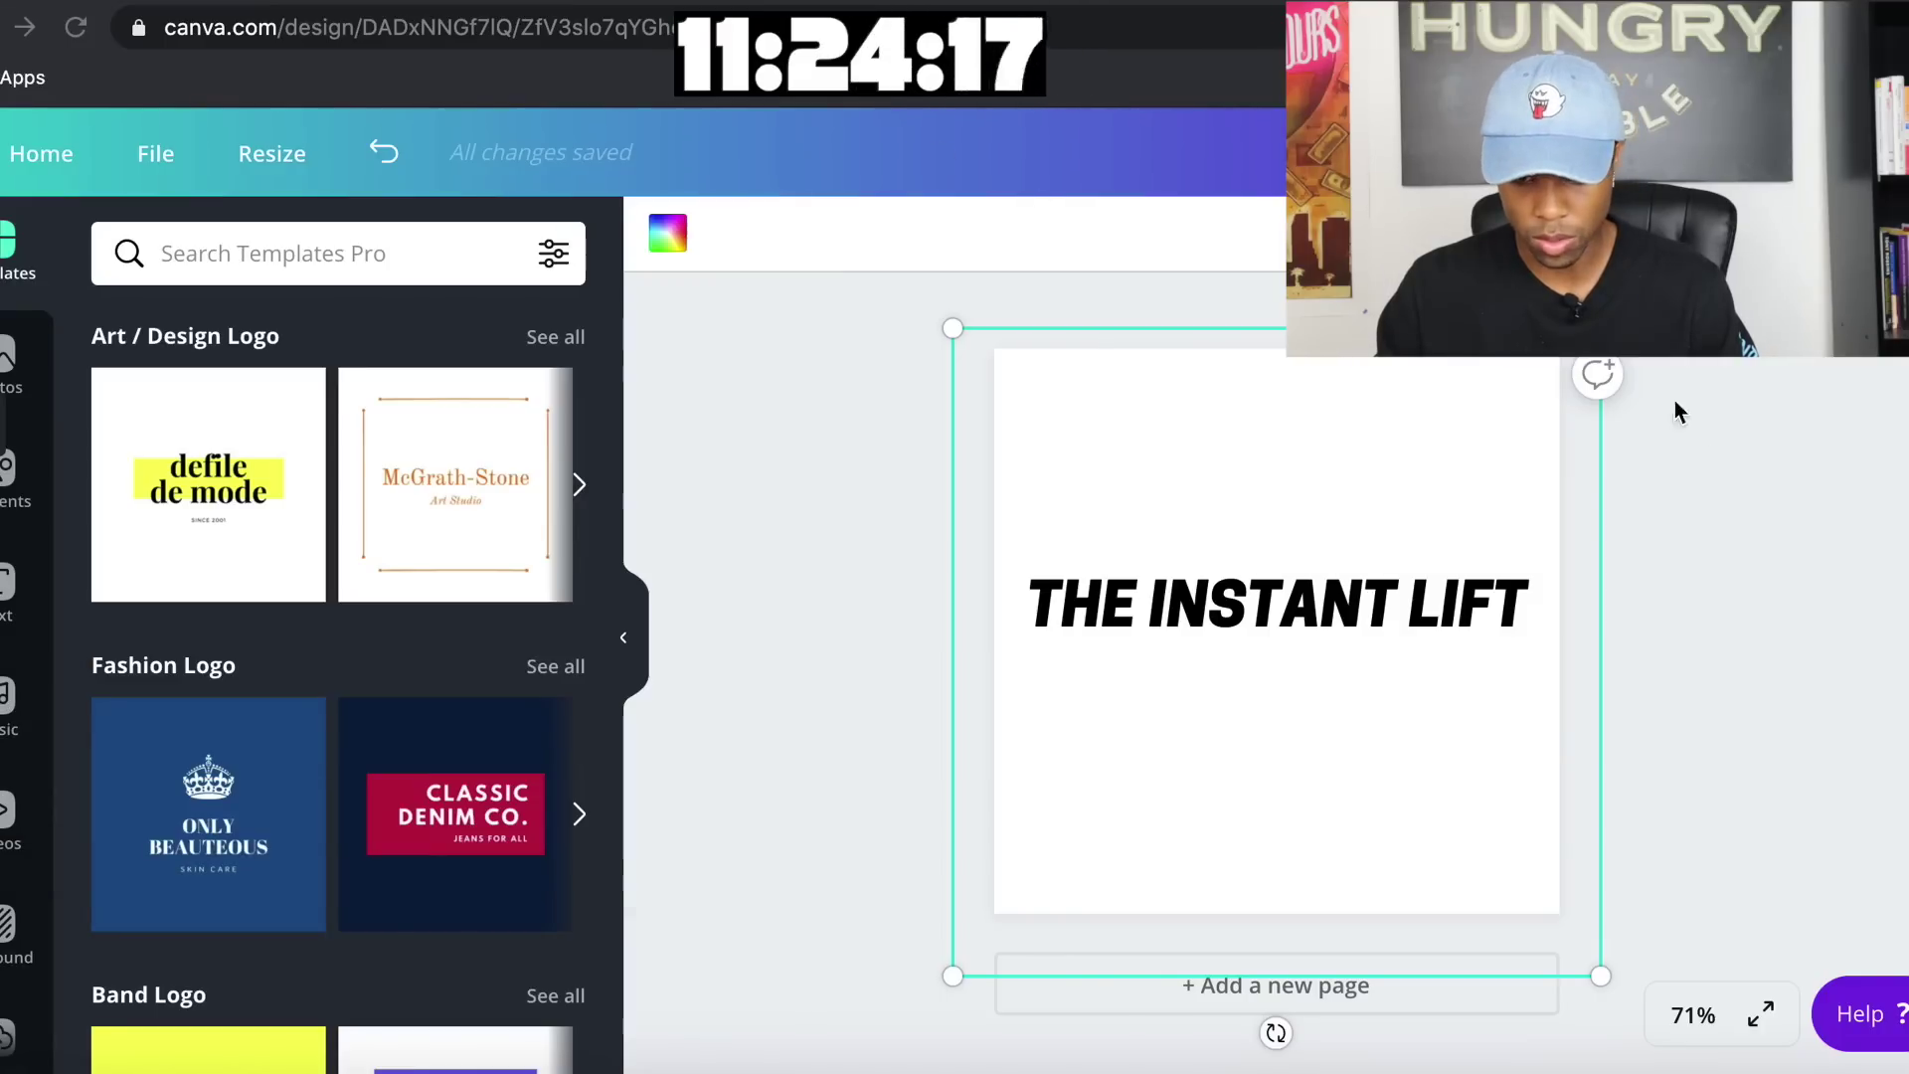
# Download the logo as a PNG at size 2 (1000 x 1000 px) with a transparent background
pyautogui.click(1709, 456)
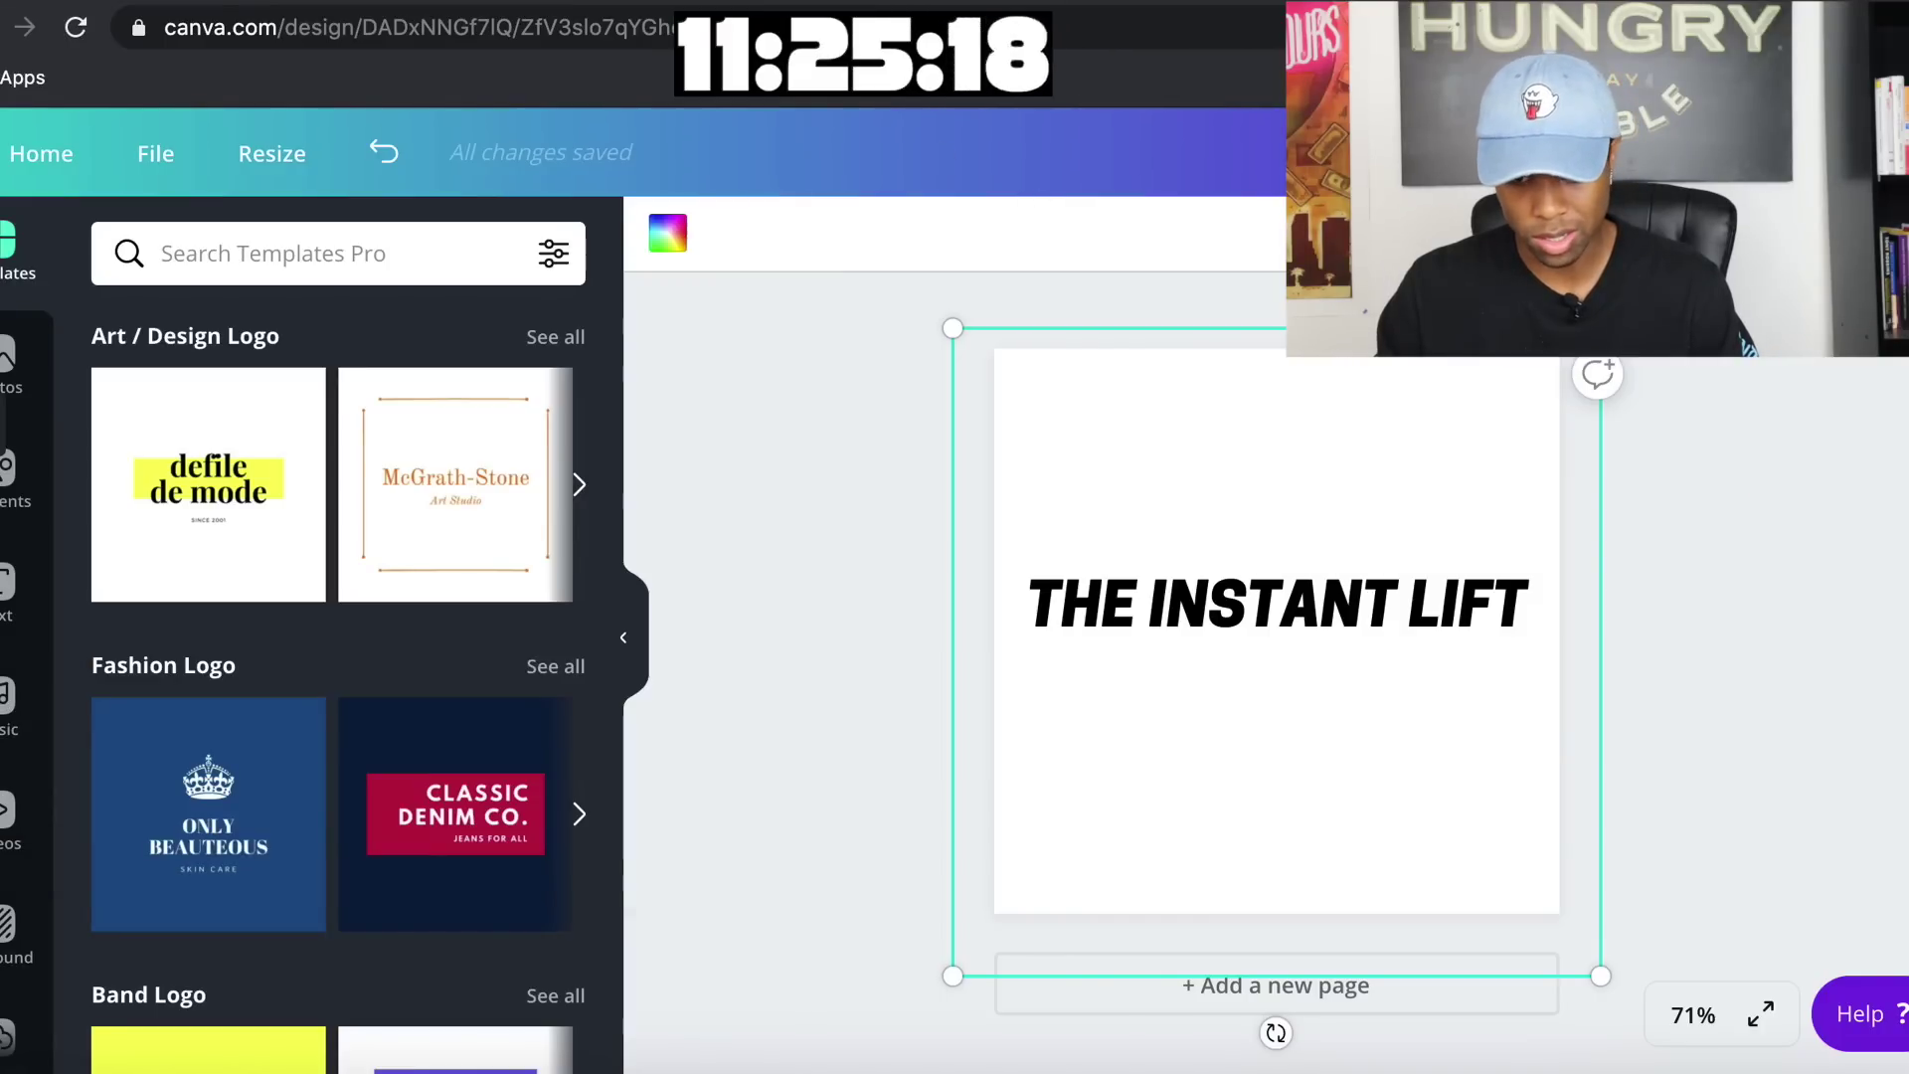
pyautogui.click(1770, 152)
pyautogui.click(1596, 318)
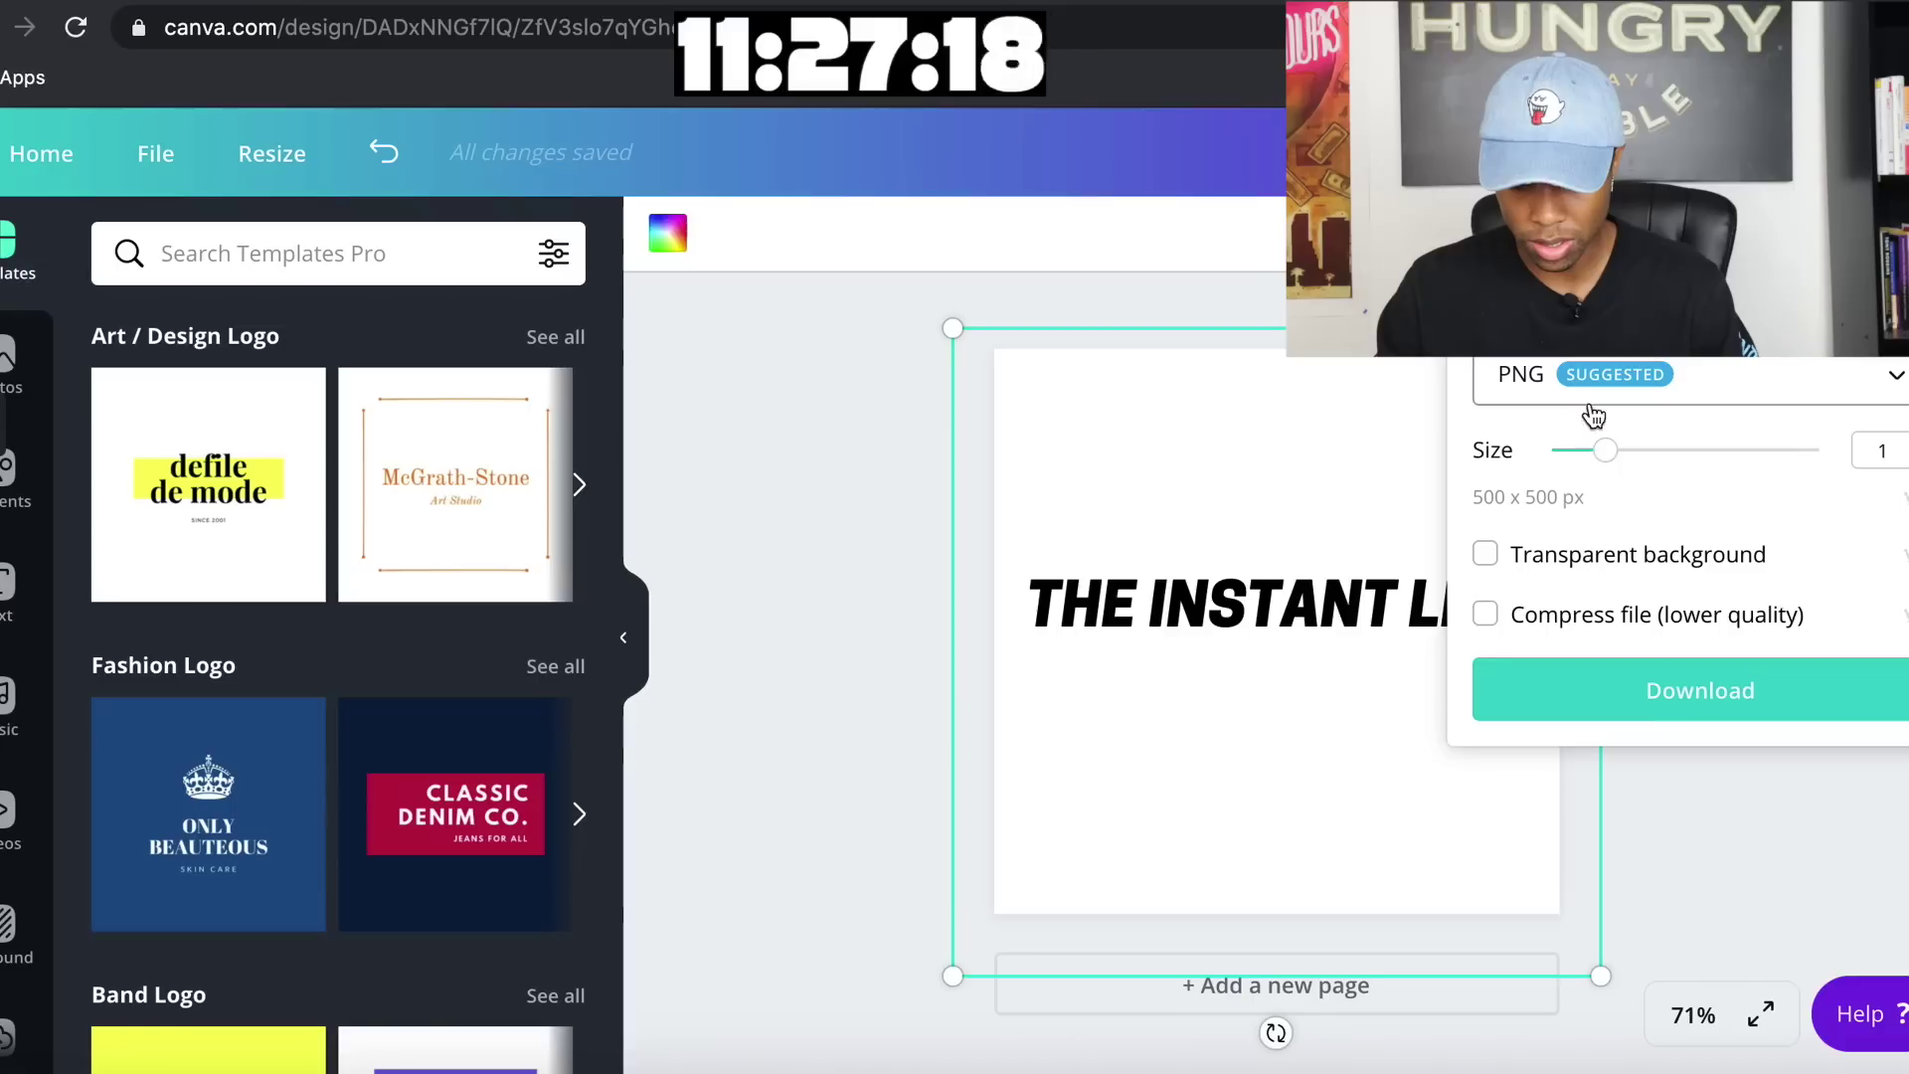
pyautogui.click(1502, 554)
pyautogui.moveTo(1605, 449); pyautogui.dragTo(1694, 459)
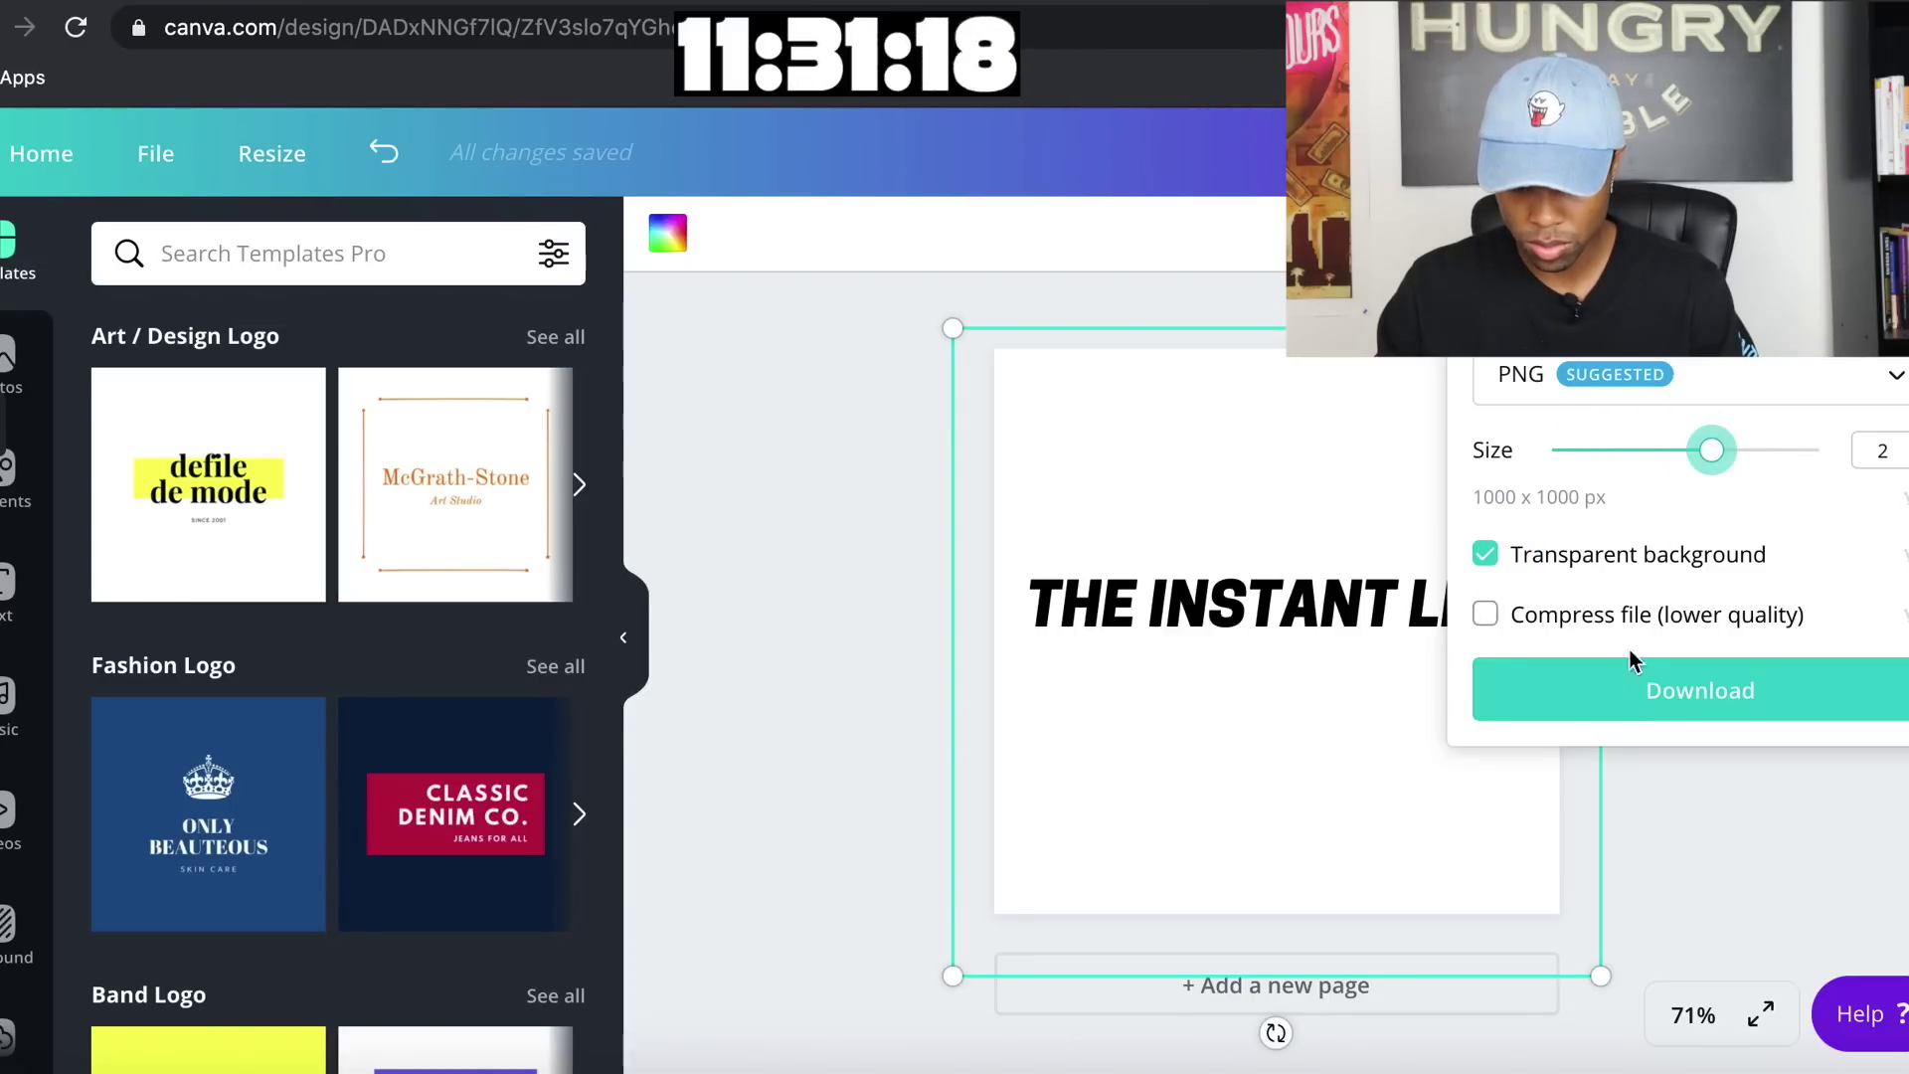
pyautogui.click(1645, 701)
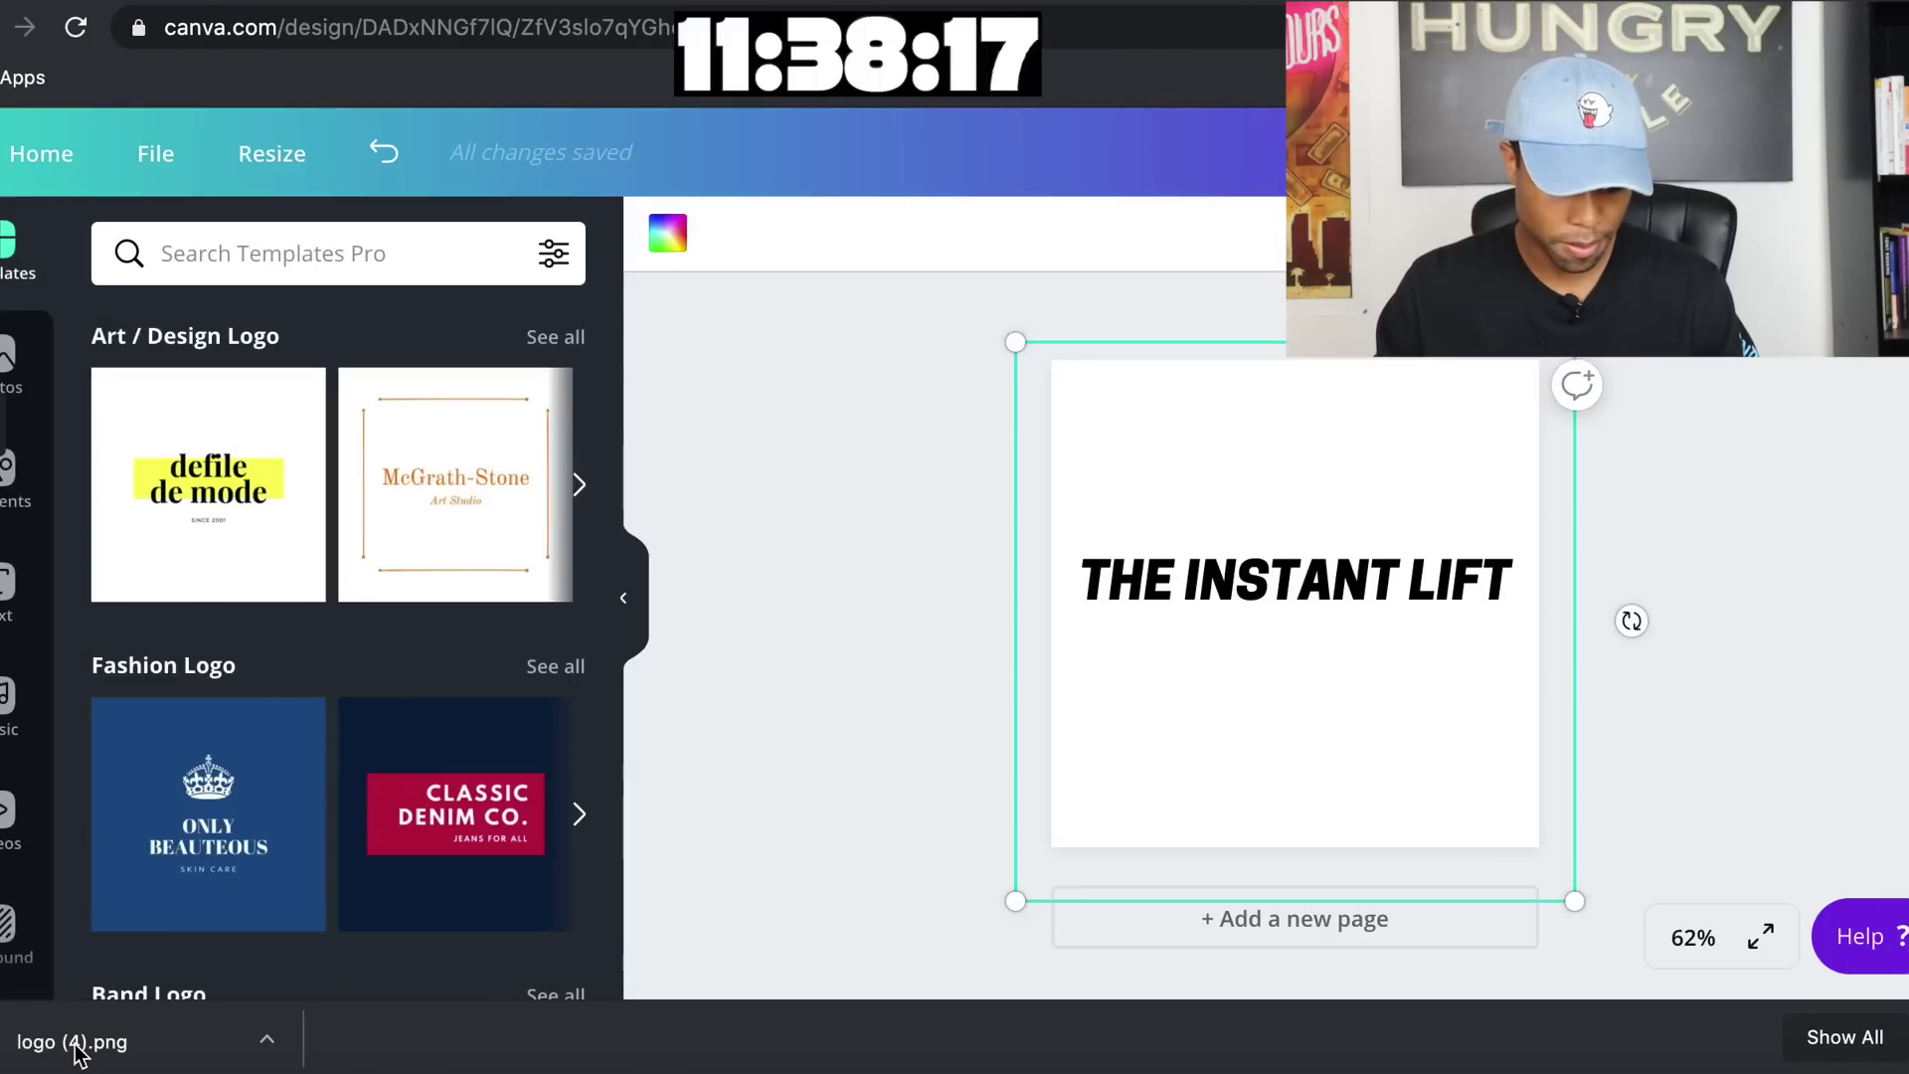
# Open logo (4).png in the image viewer, crop it tightly around THE INSTANT LIFT text, and close the file
pyautogui.click(77, 1044)
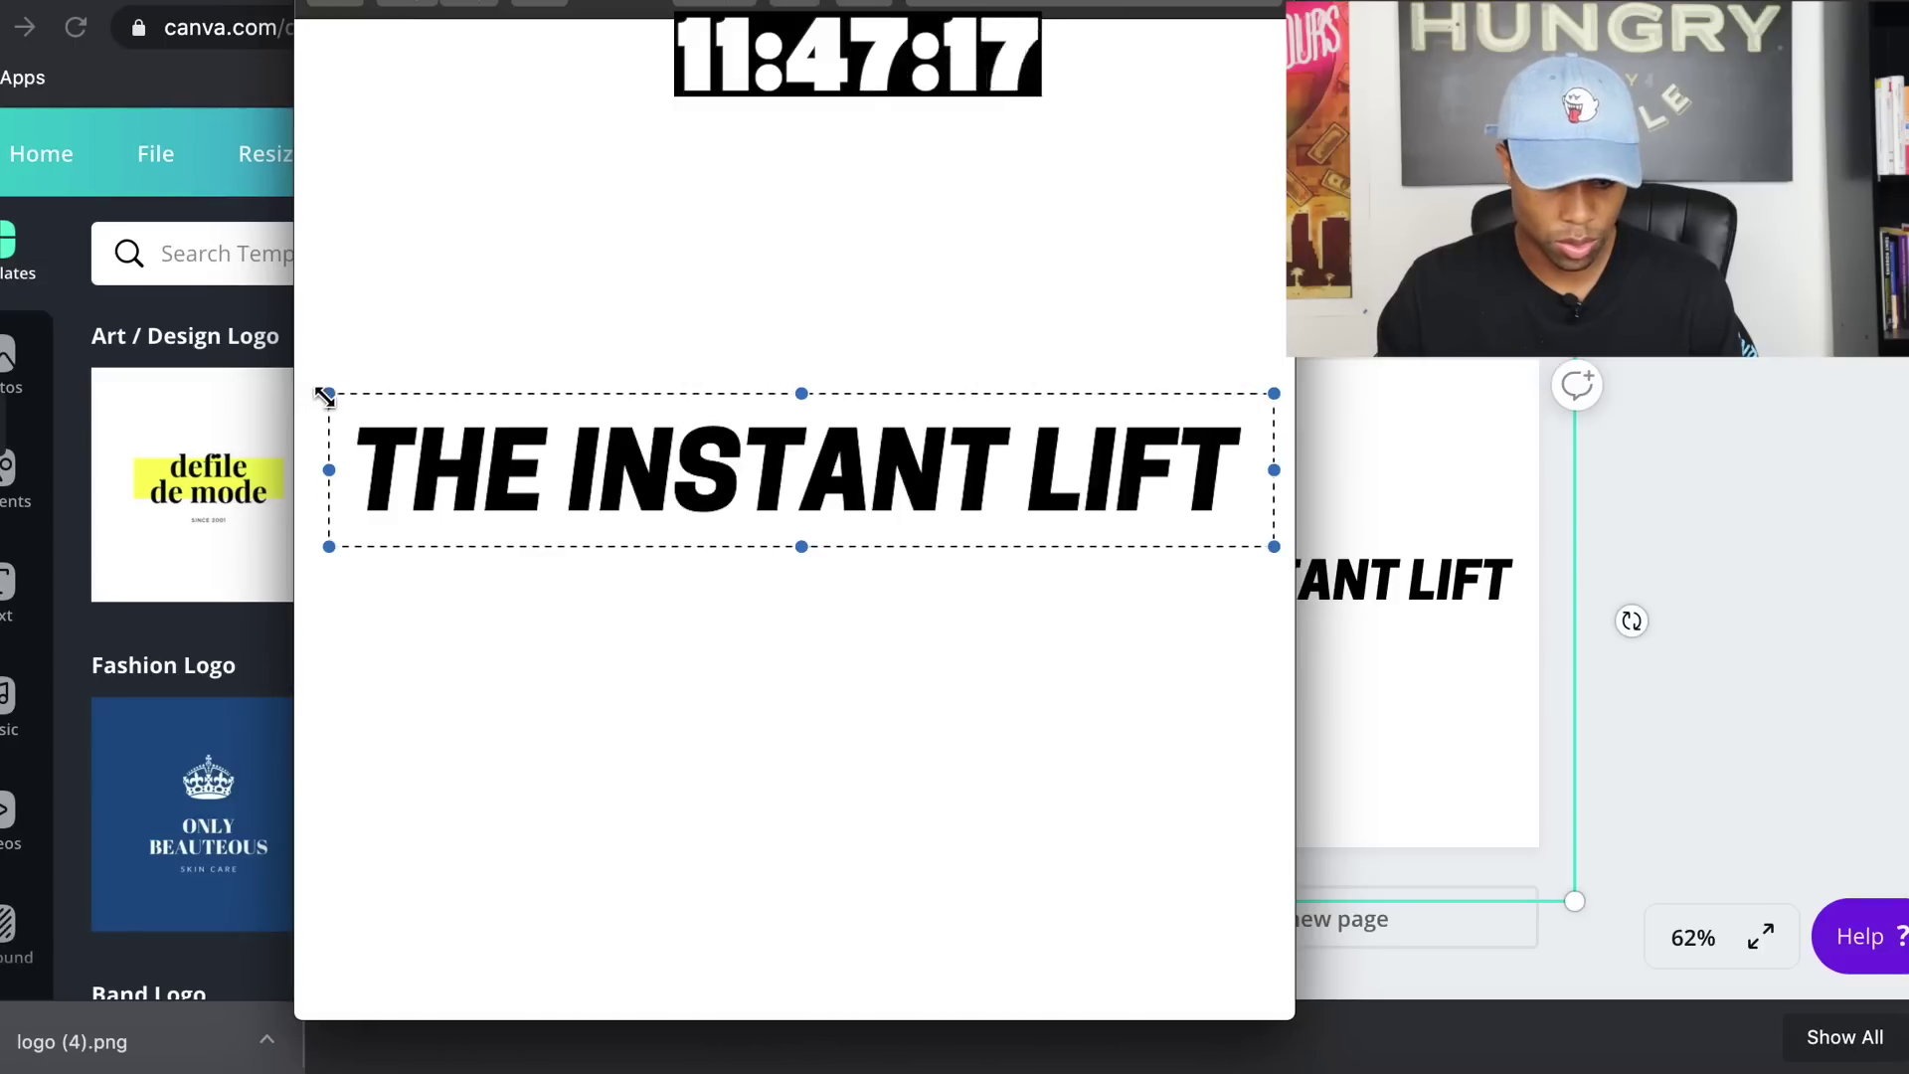
pyautogui.moveTo(330, 394); pyautogui.dragTo(332, 388)
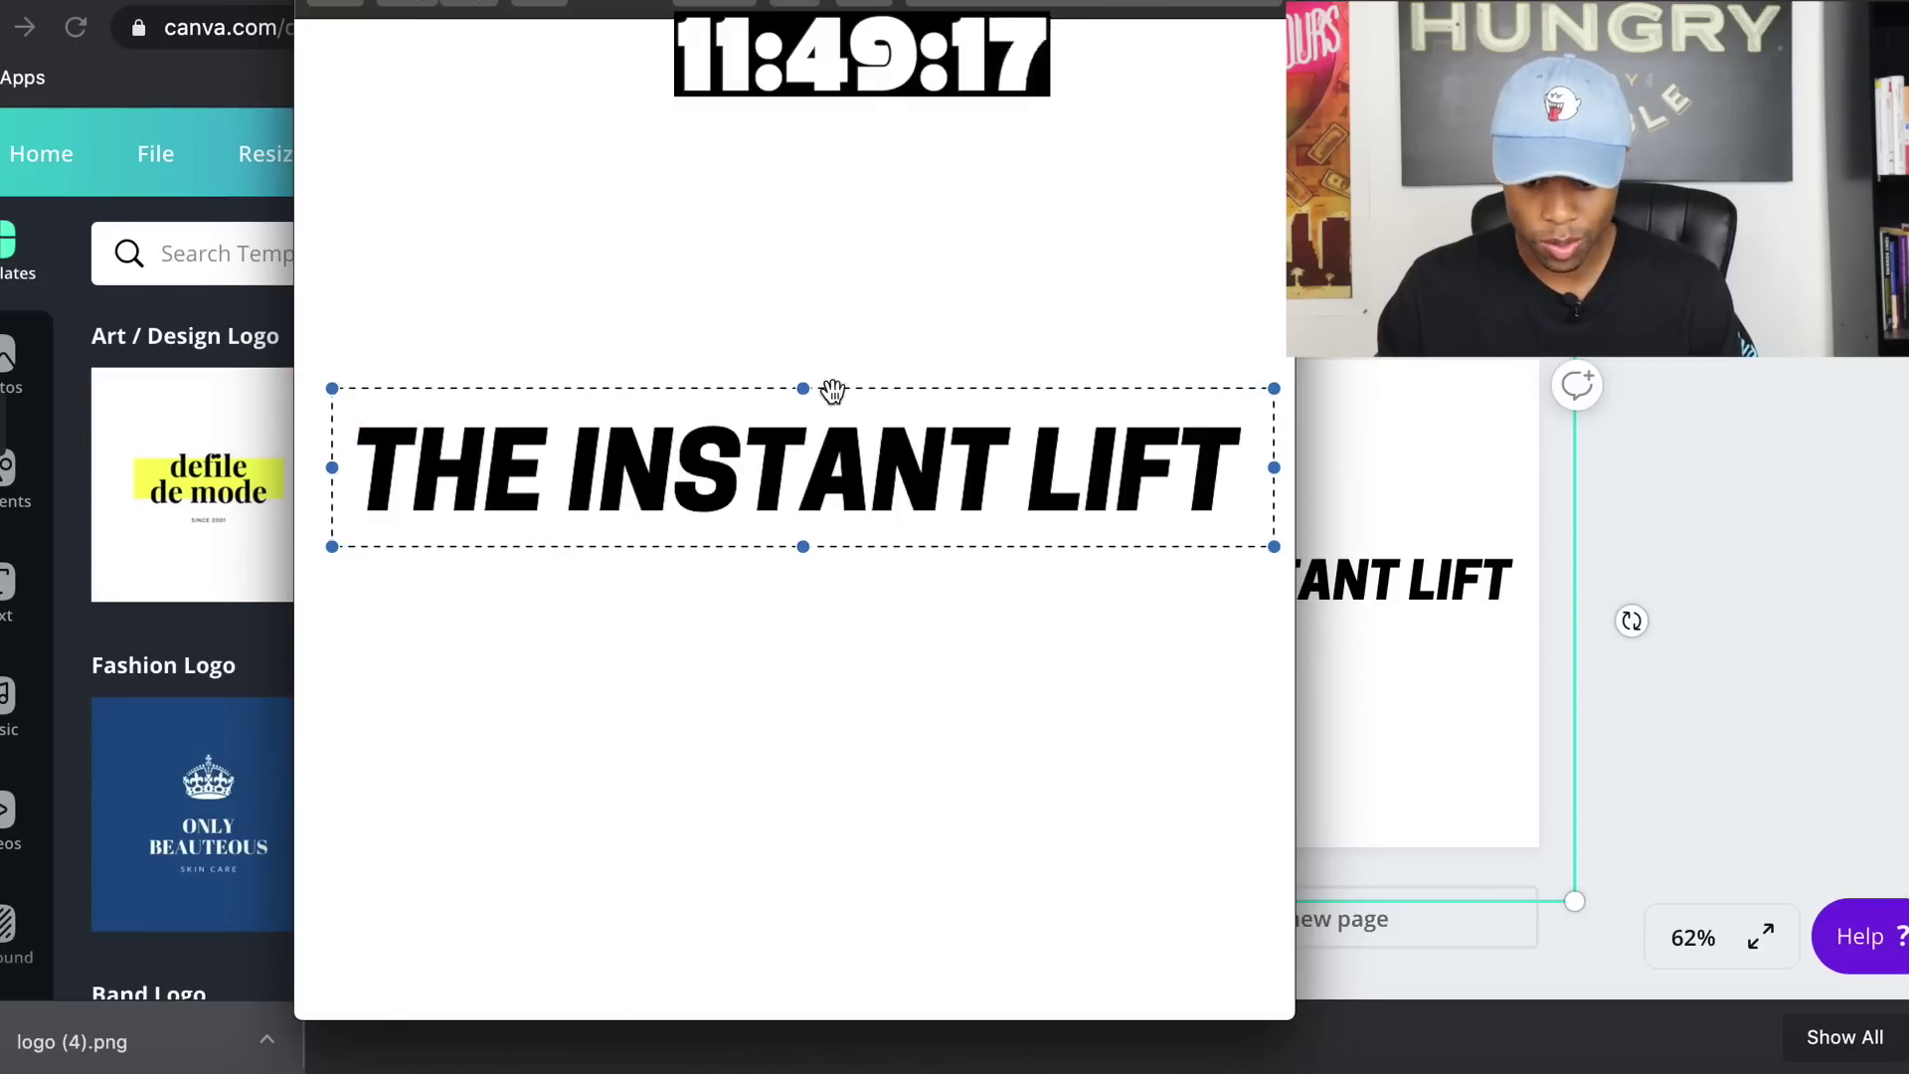
pyautogui.moveTo(1274, 388); pyautogui.dragTo(1265, 395)
pyautogui.click(422, 0)
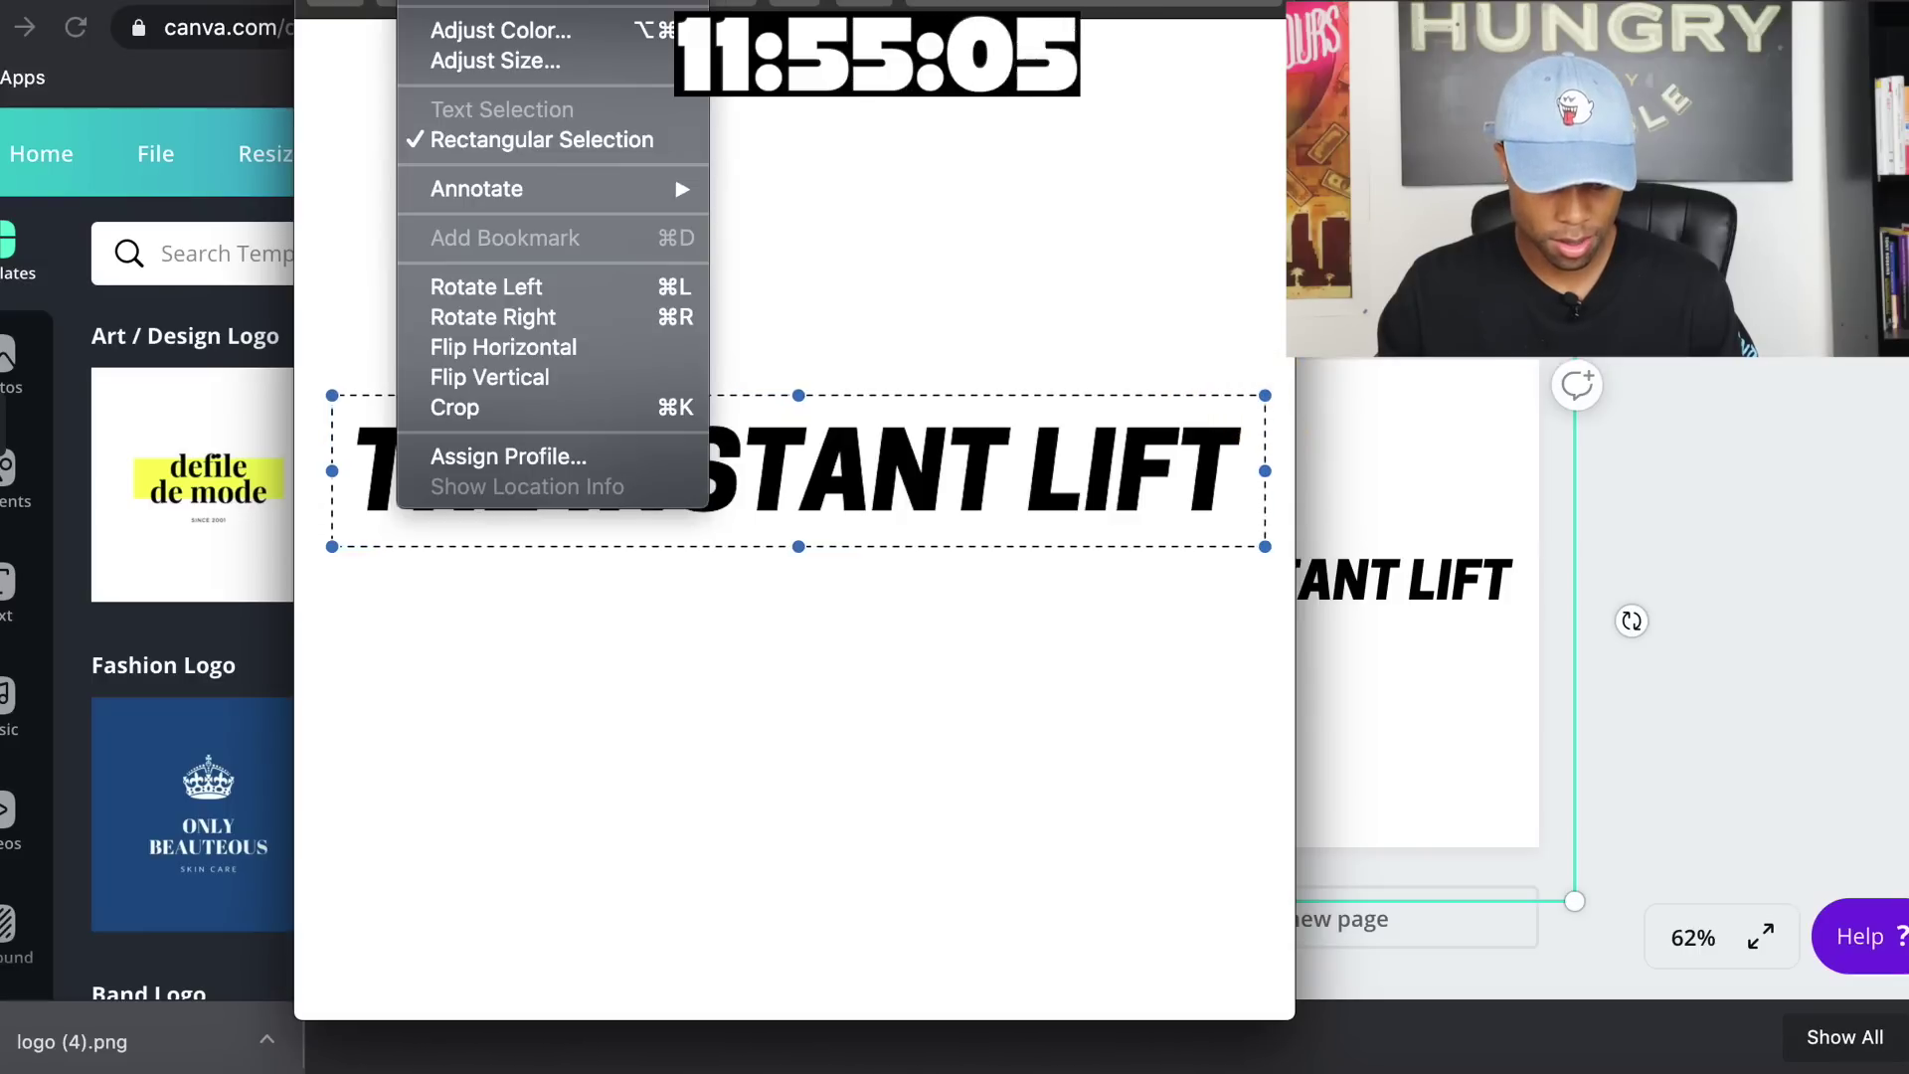
pyautogui.click(553, 405)
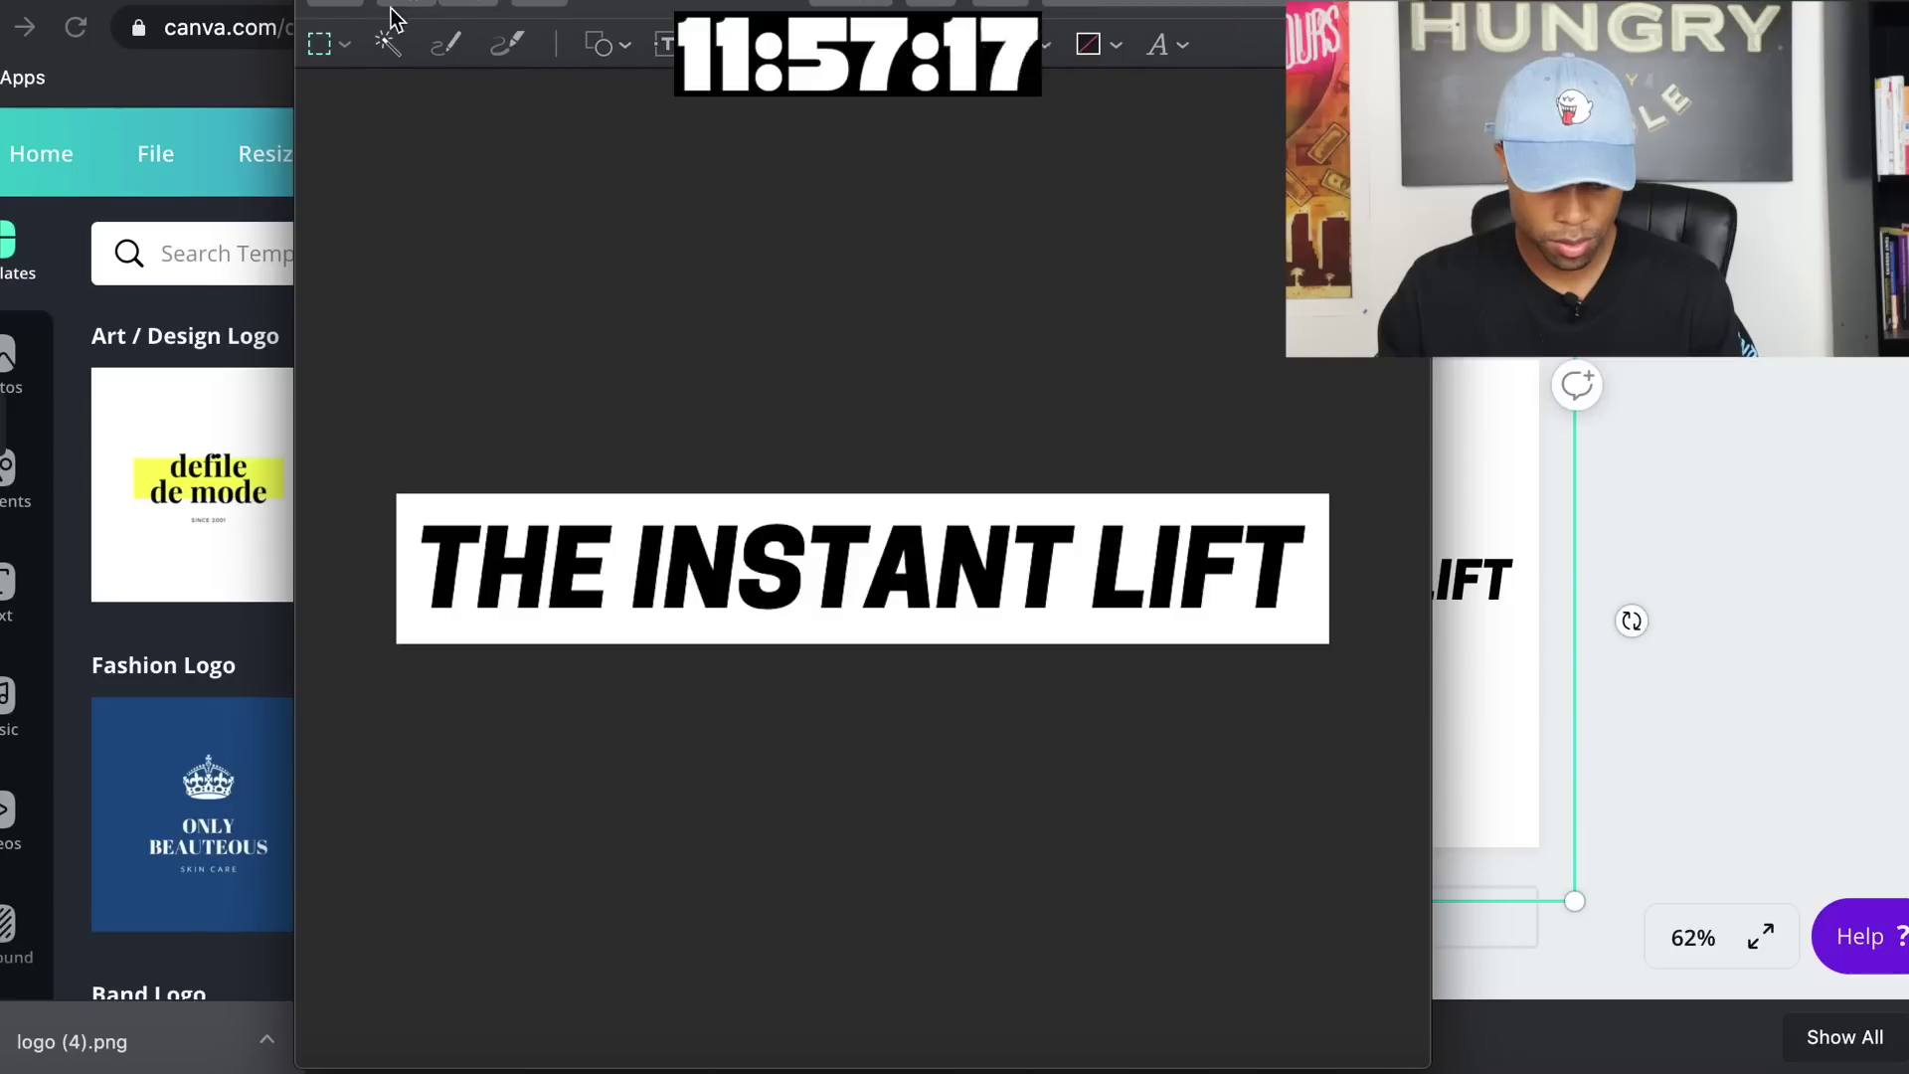
pyautogui.press('super+w')
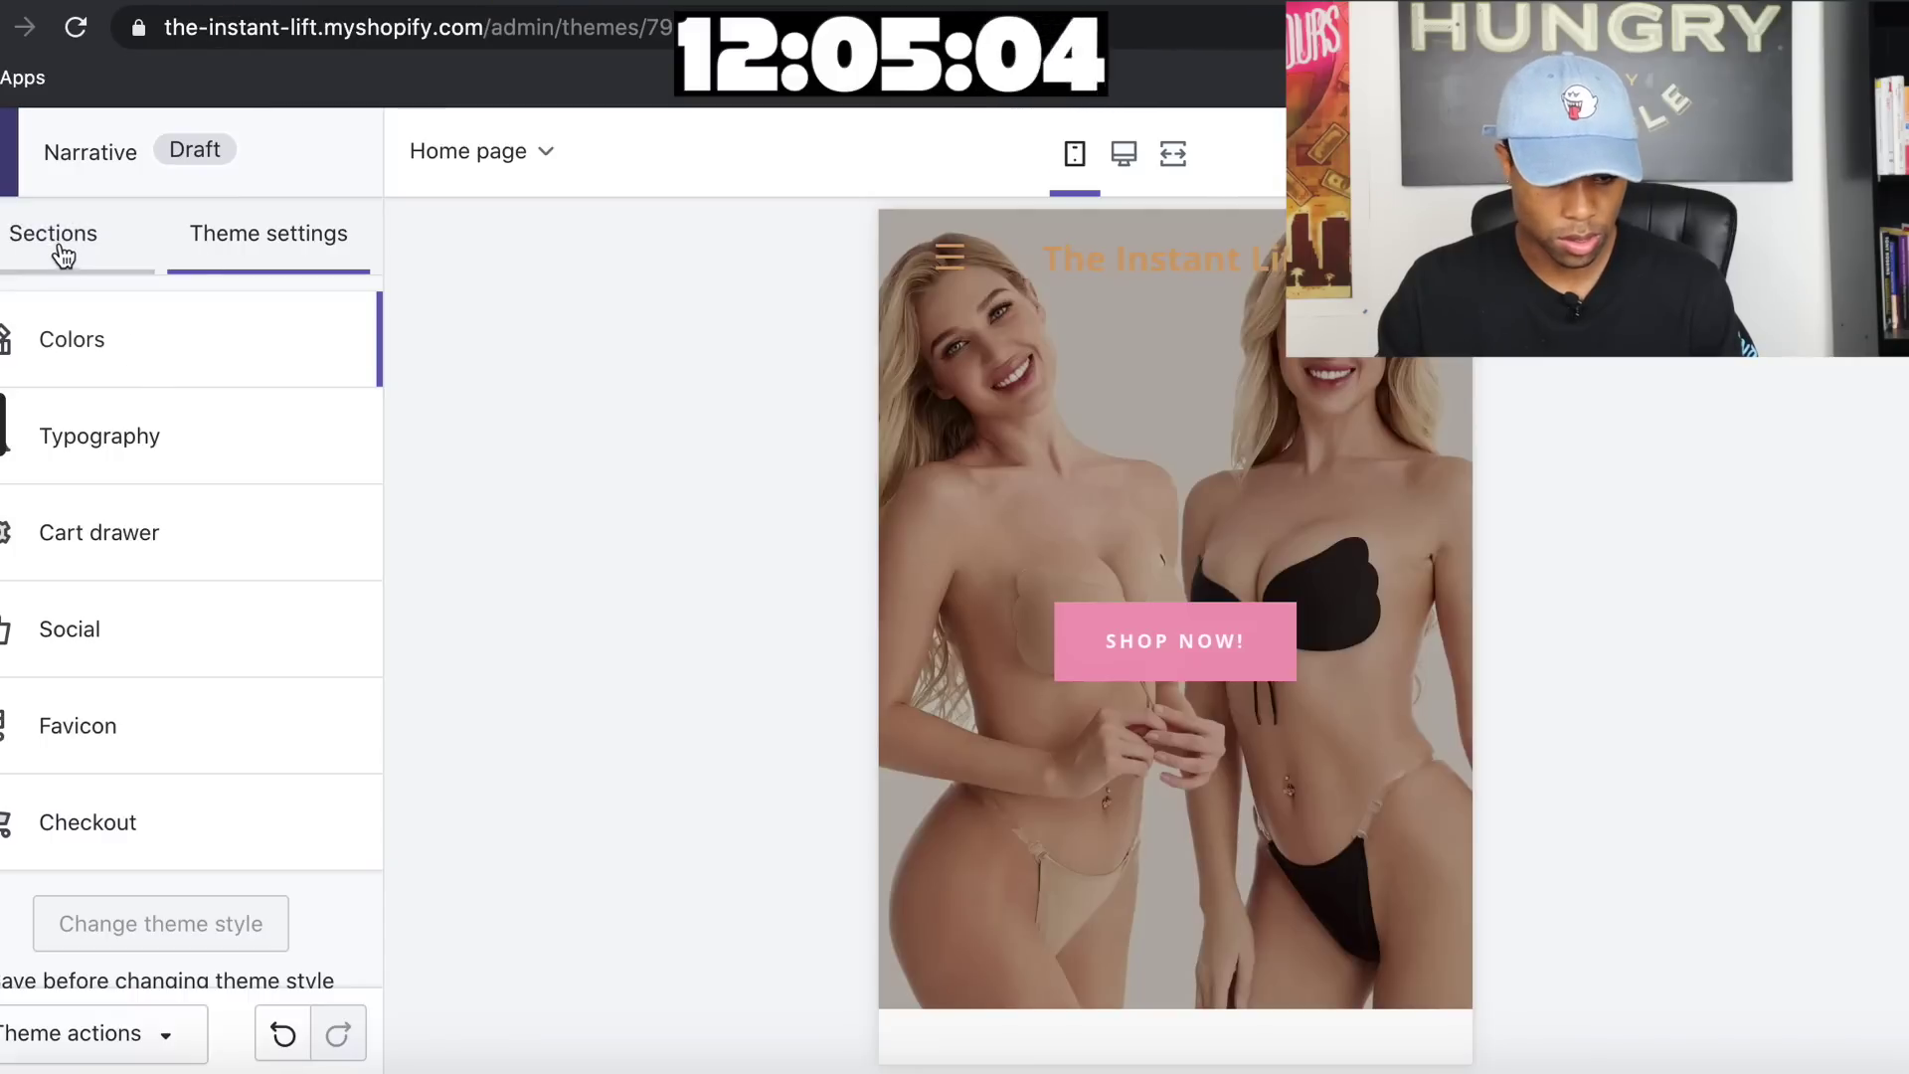
# In the Shopify theme's Header section, upload the cropped logo (4).png and select it as the logo image
pyautogui.click(60, 243)
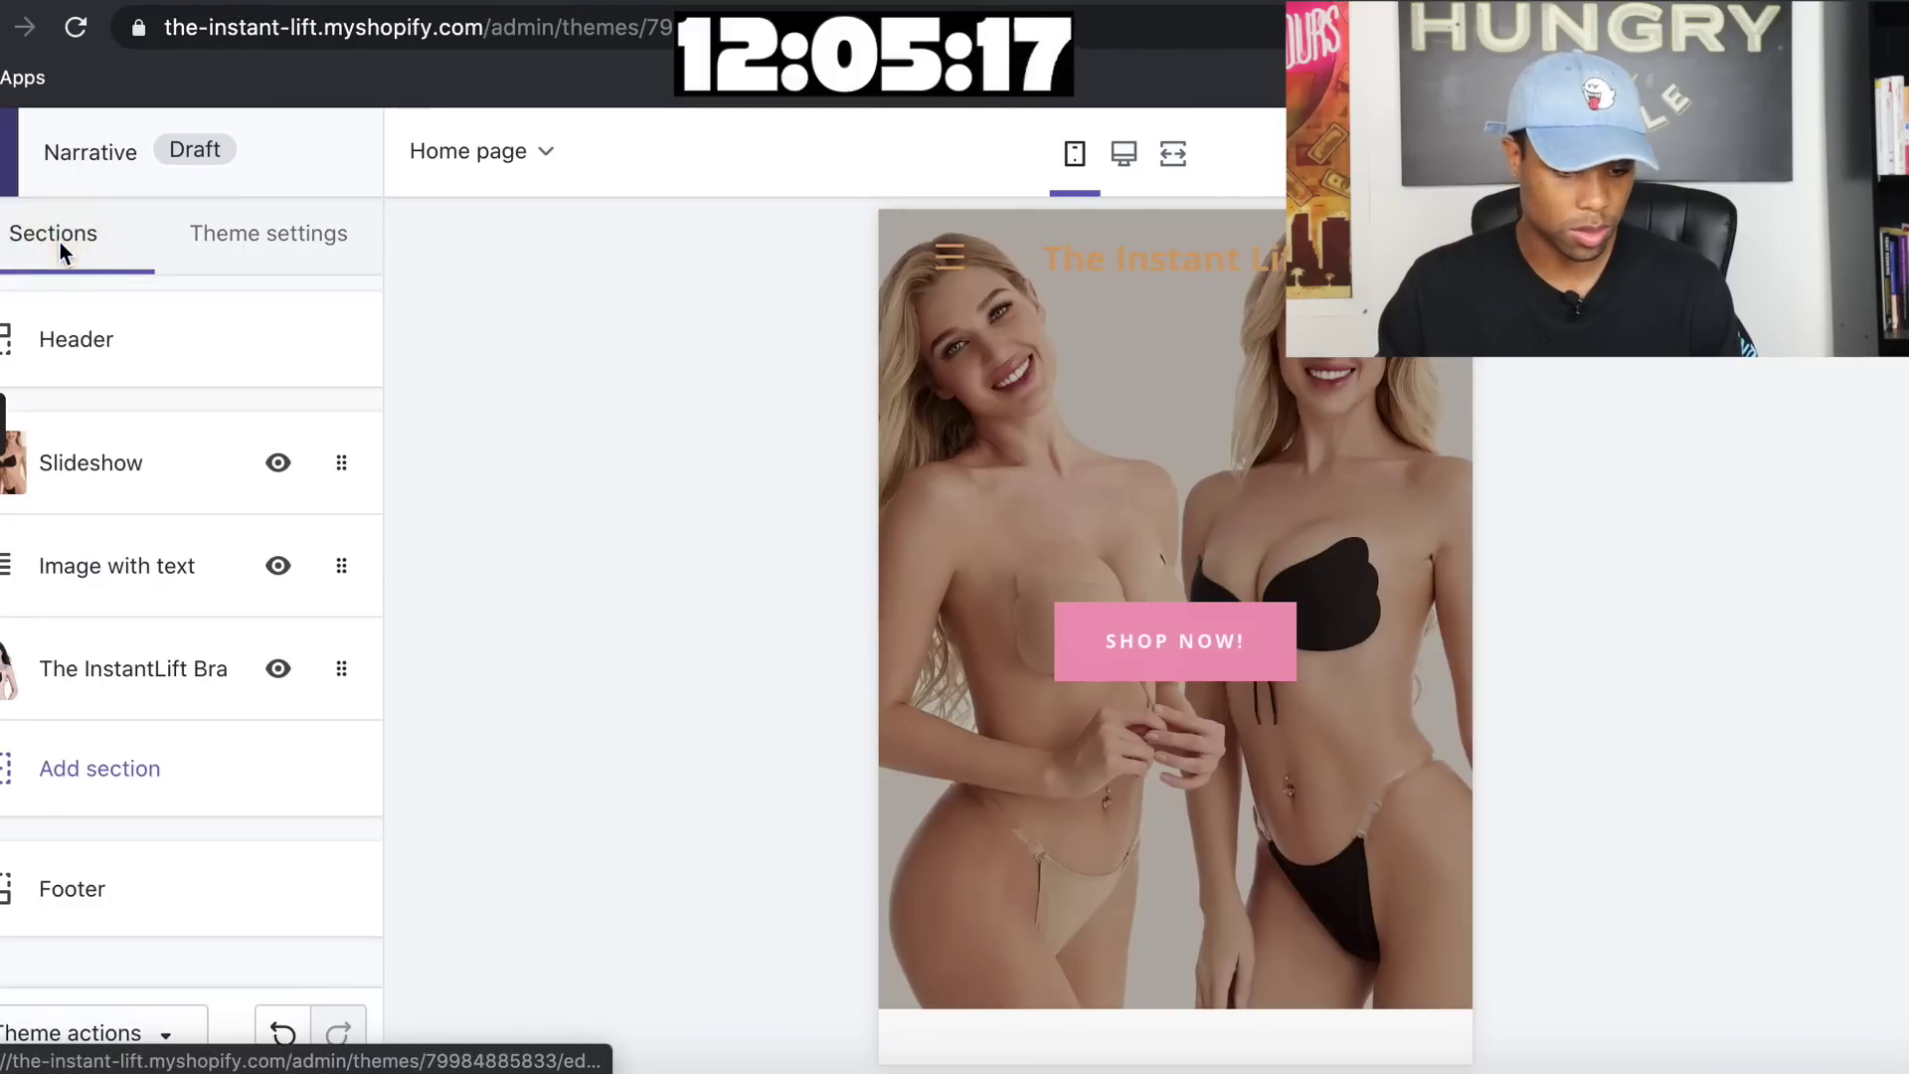
pyautogui.click(109, 336)
pyautogui.scroll(-7, 175, 527)
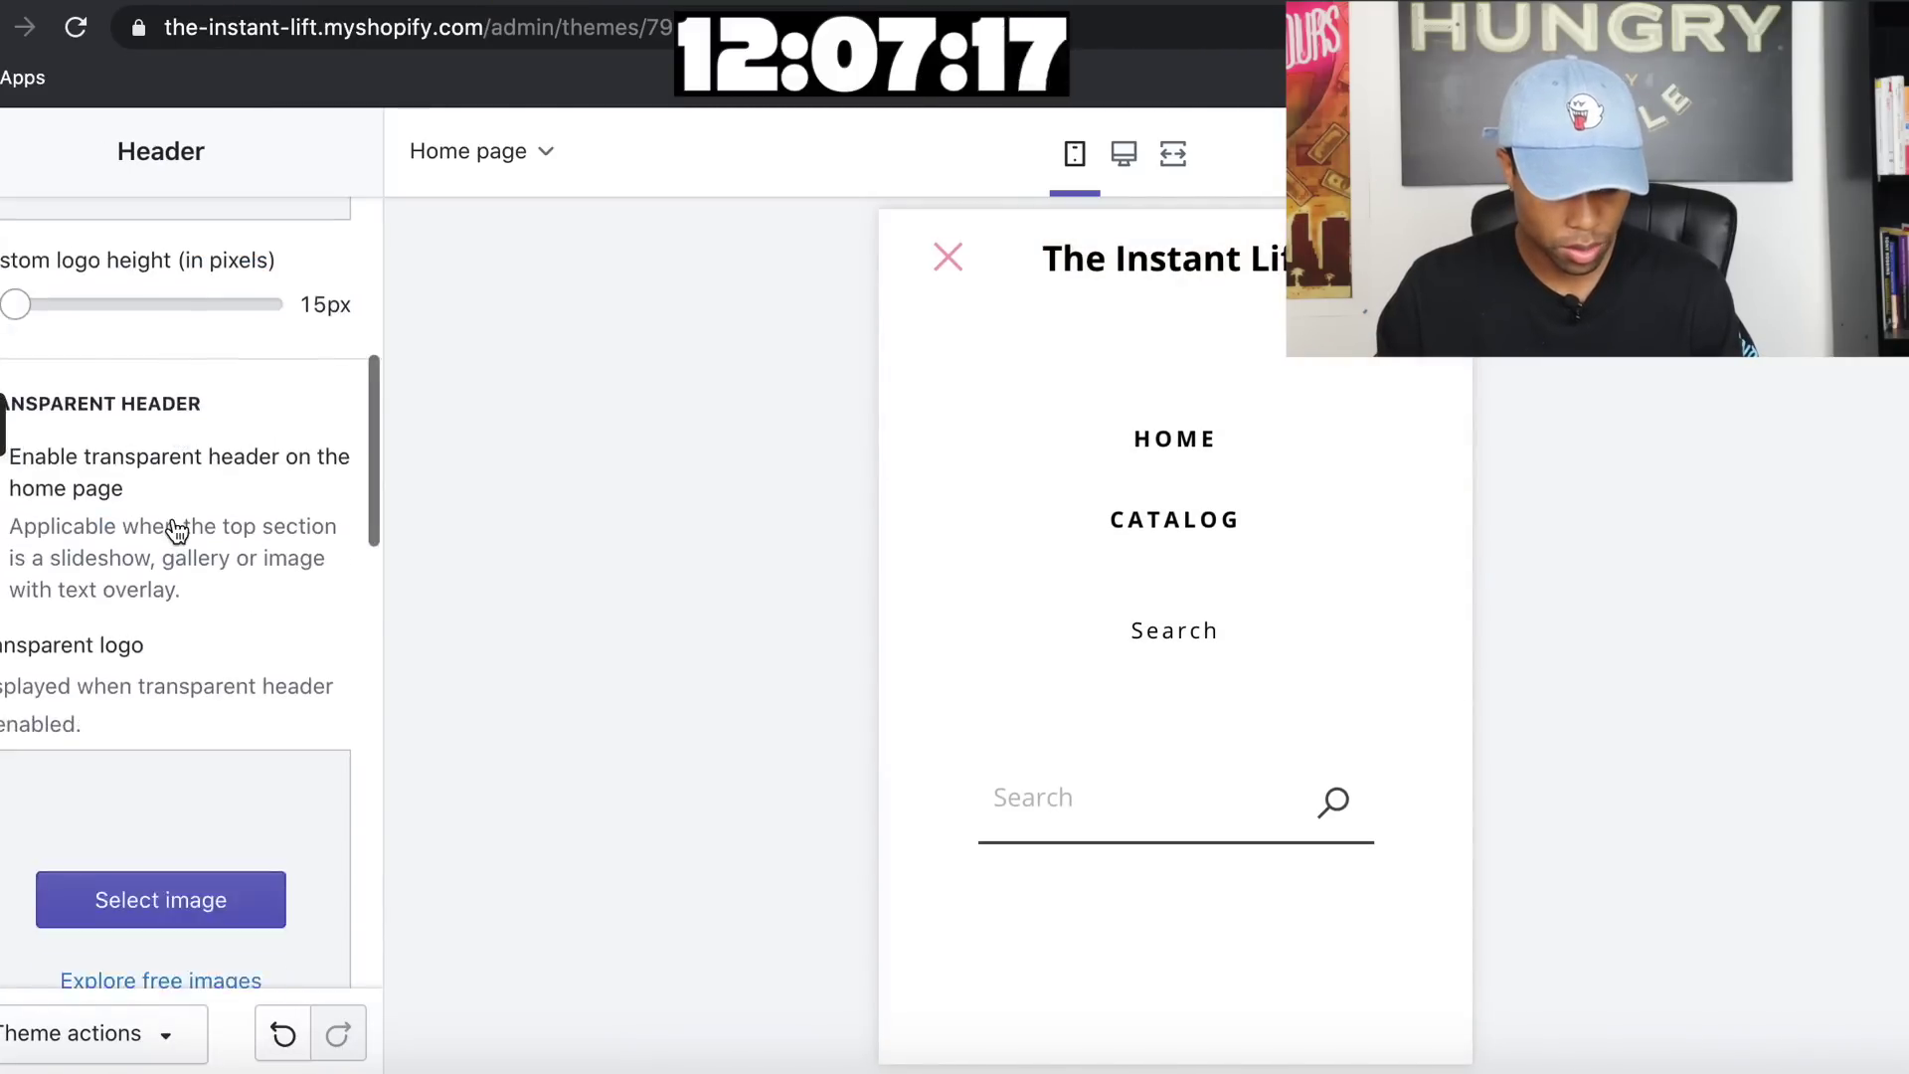
pyautogui.scroll(3, 199, 532)
pyautogui.click(134, 468)
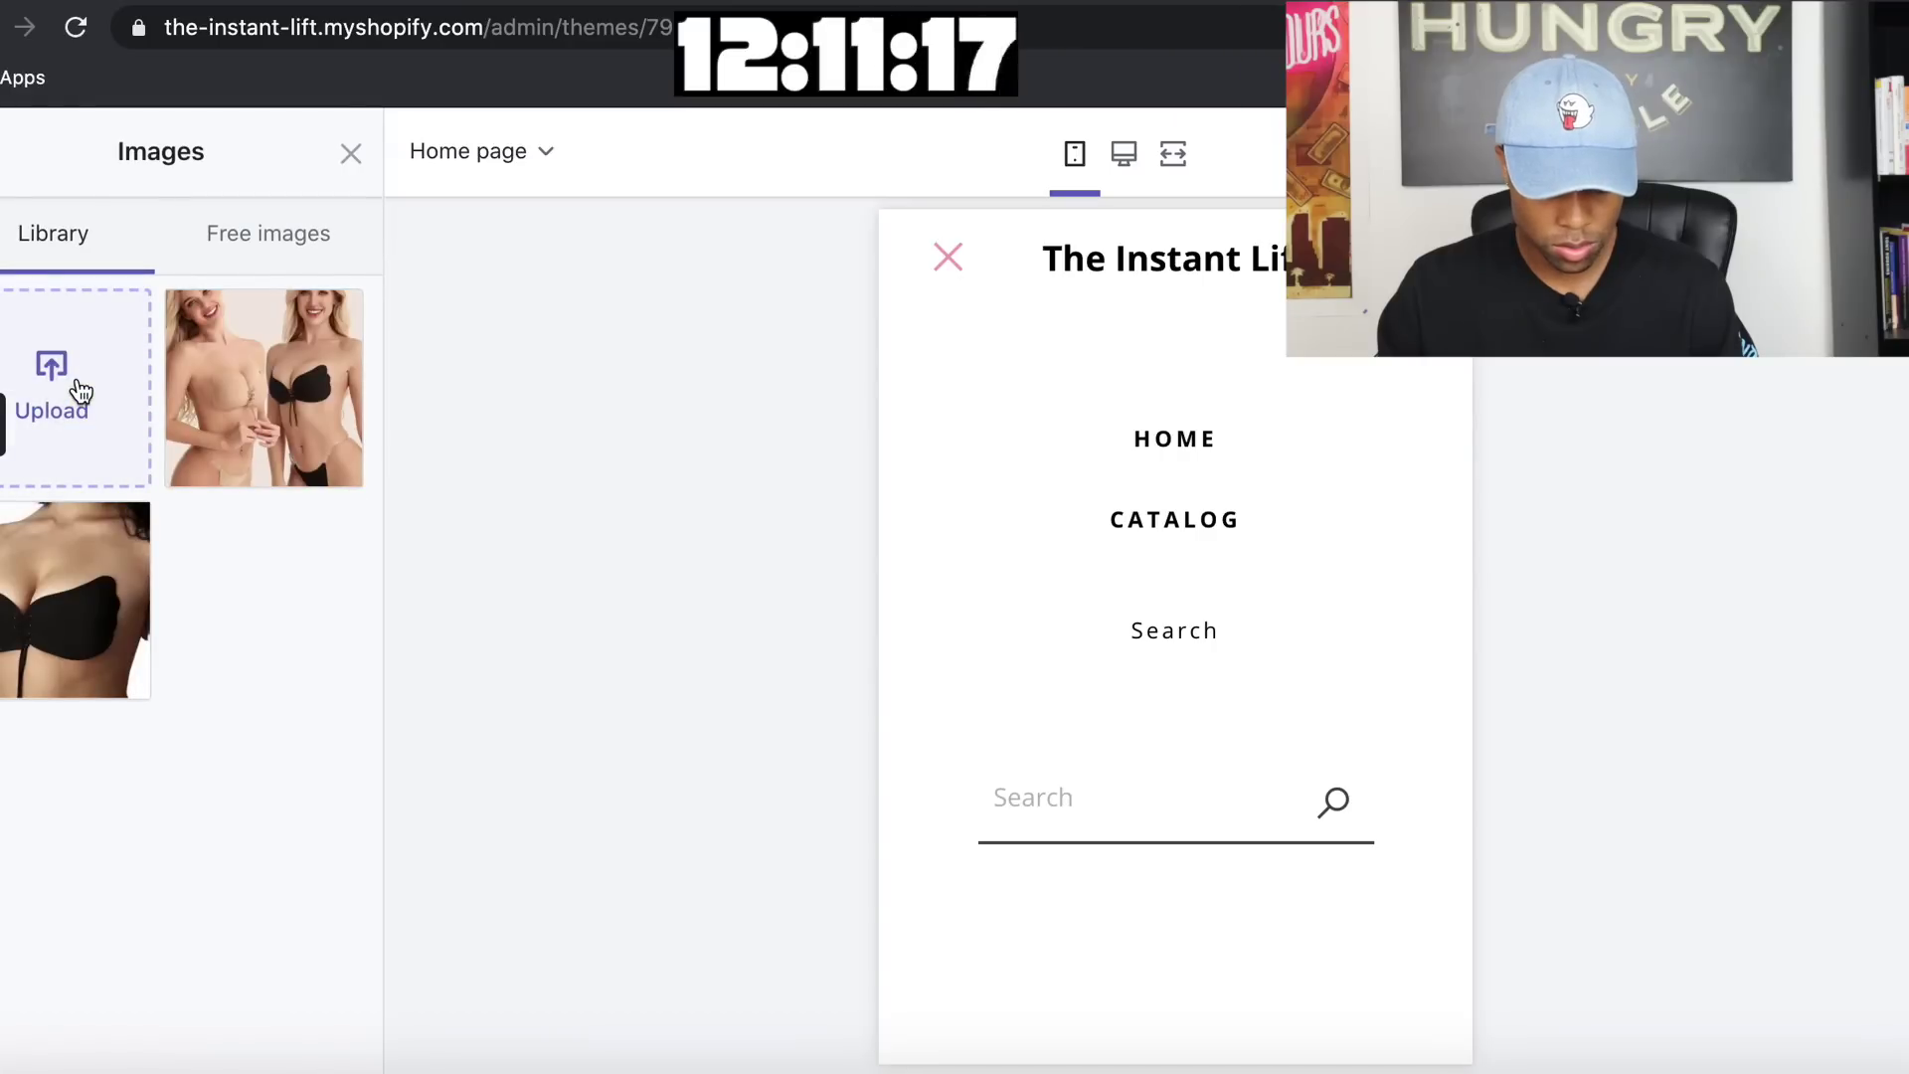
pyautogui.click(147, 377)
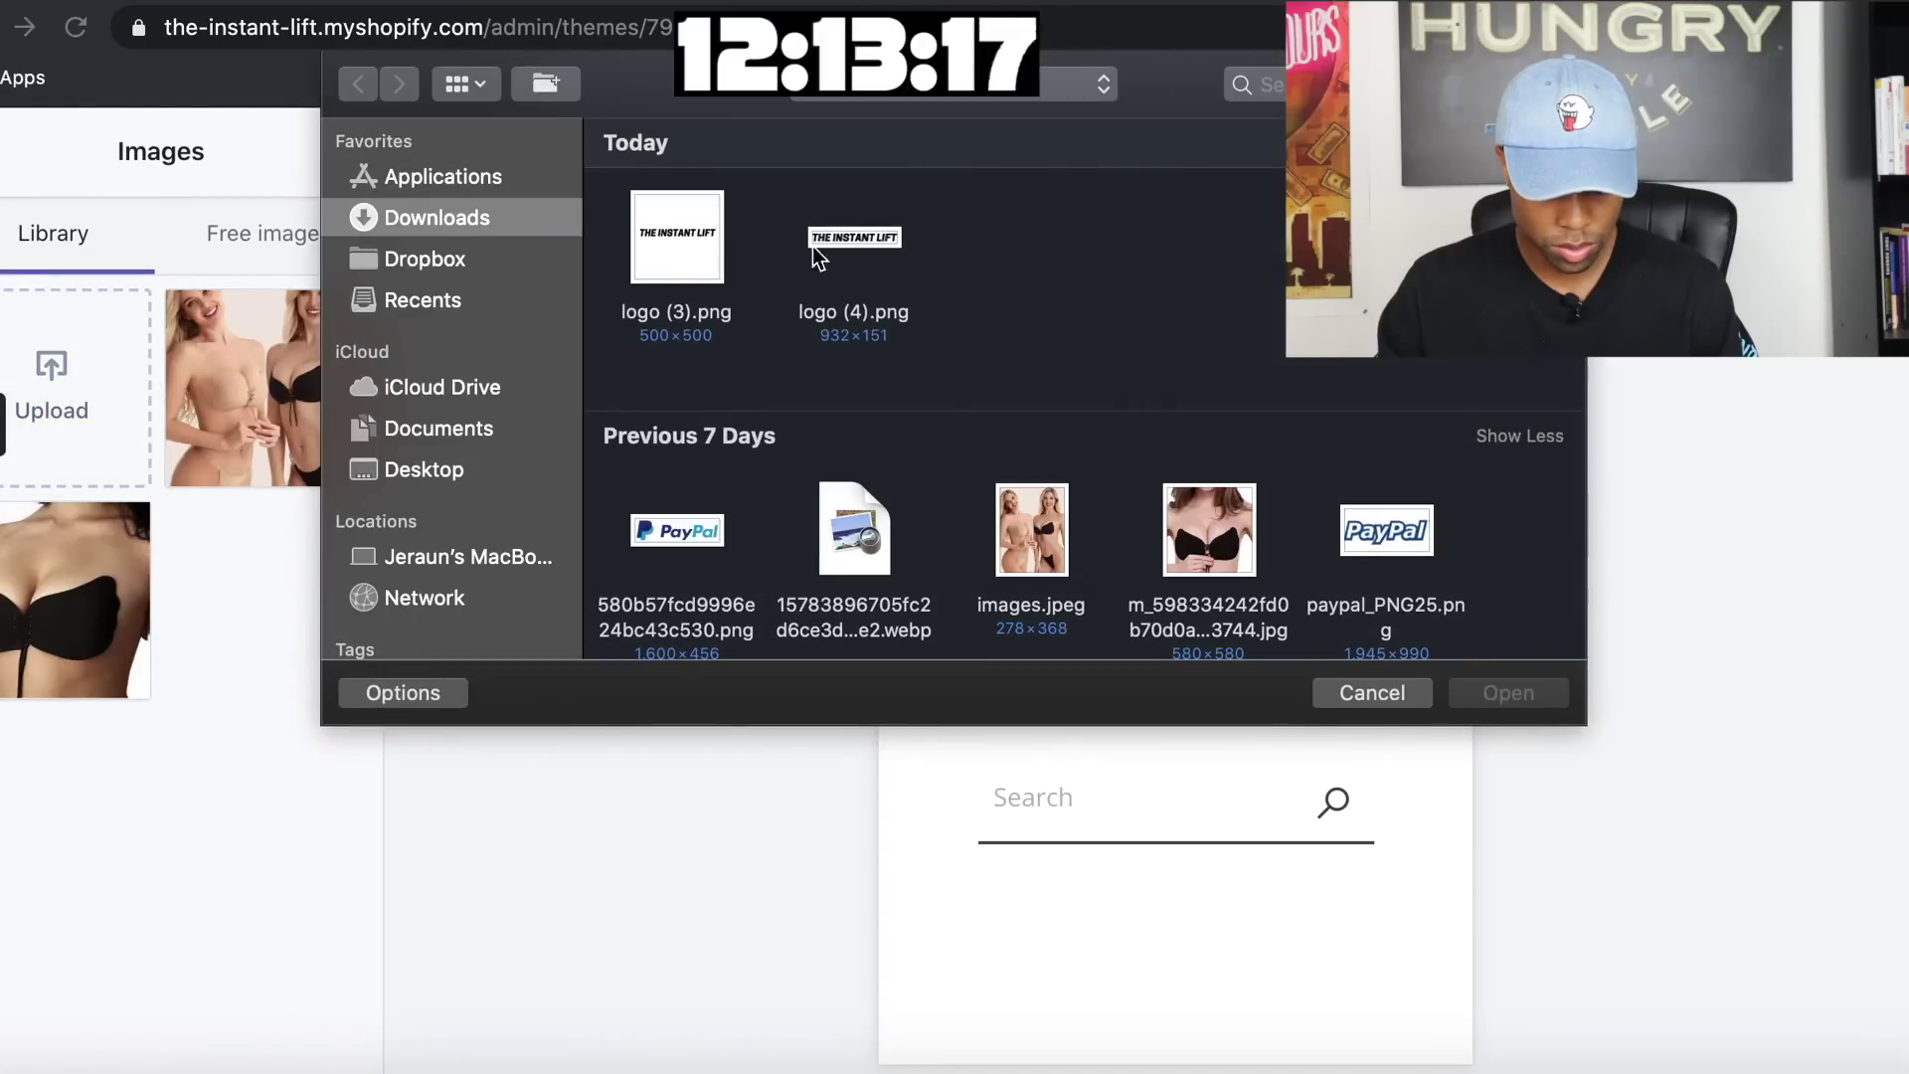
pyautogui.click(870, 243)
pyautogui.doubleClick(868, 244)
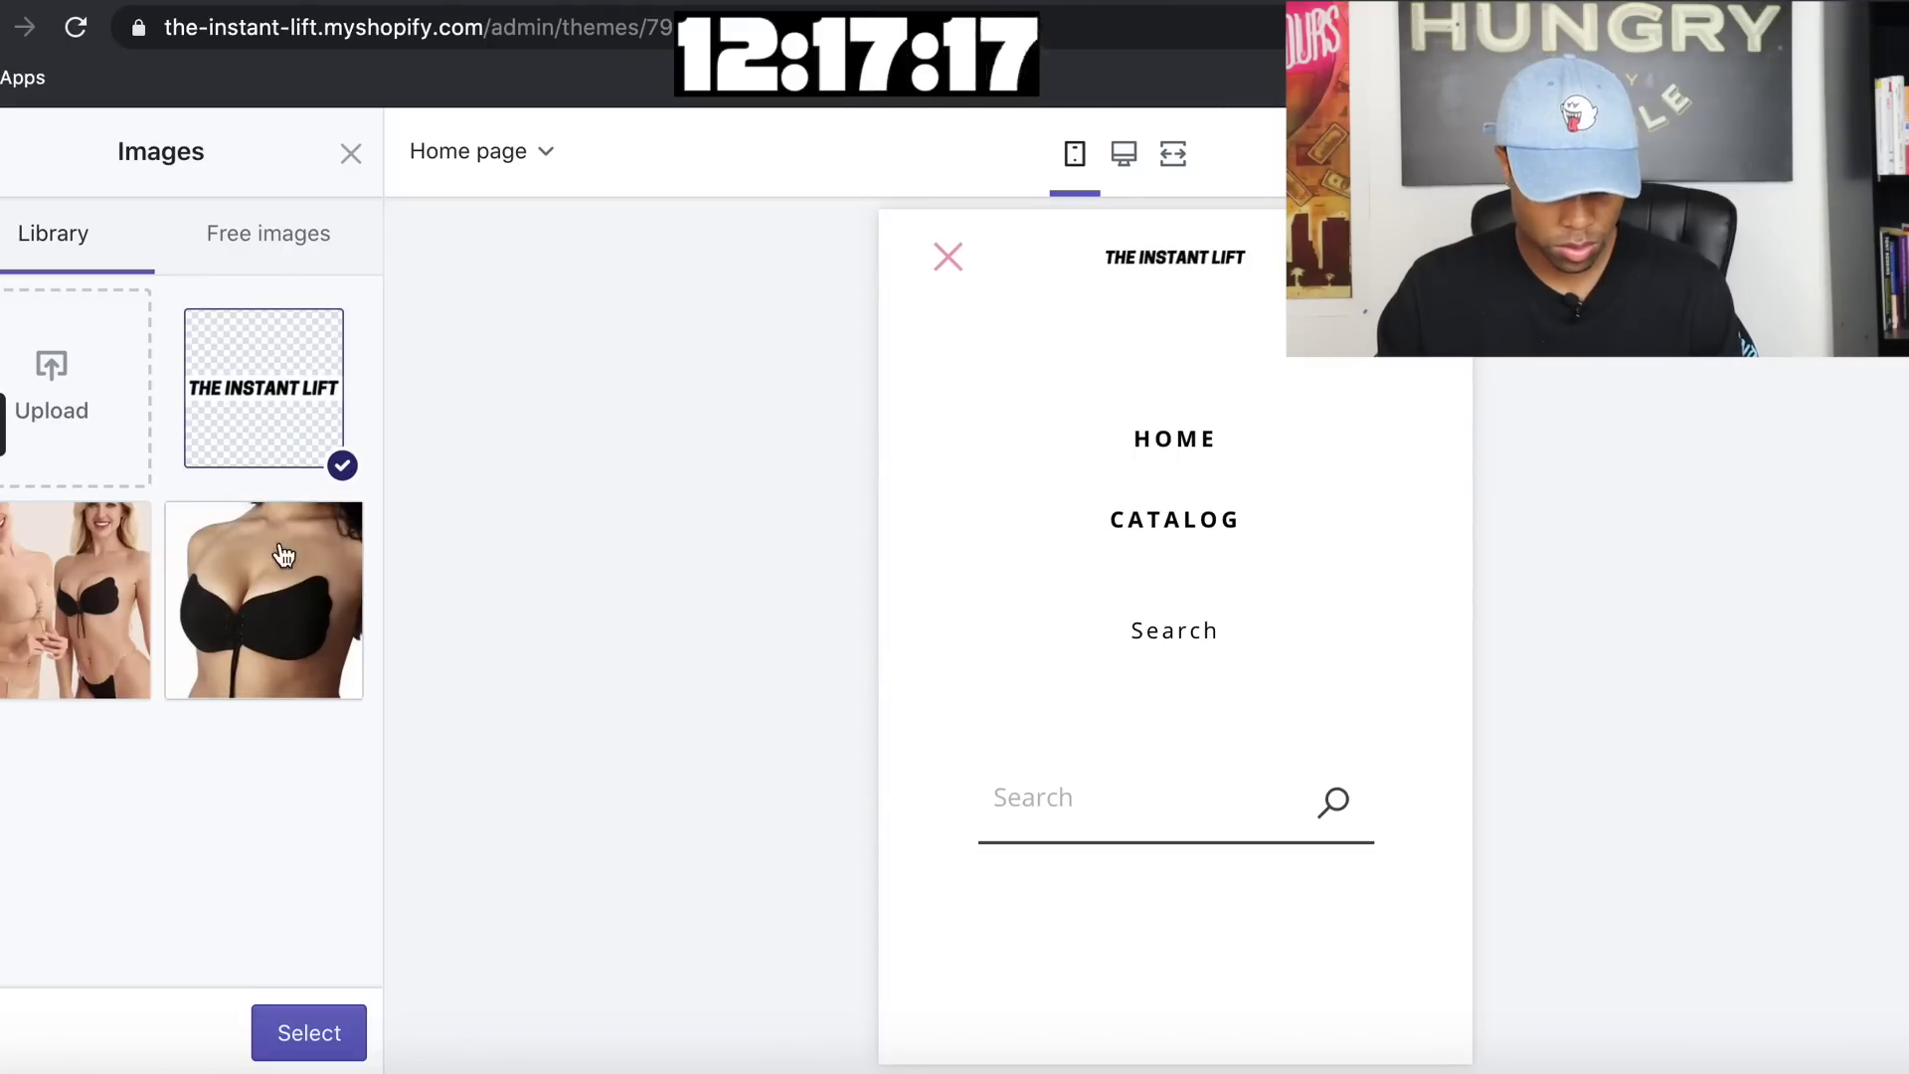
pyautogui.click(310, 1032)
# Set the header's custom logo height to 60 px
pyautogui.scroll(-2, 204, 561)
pyautogui.scroll(-1, 209, 564)
pyautogui.moveTo(15, 630); pyautogui.dragTo(282, 633)
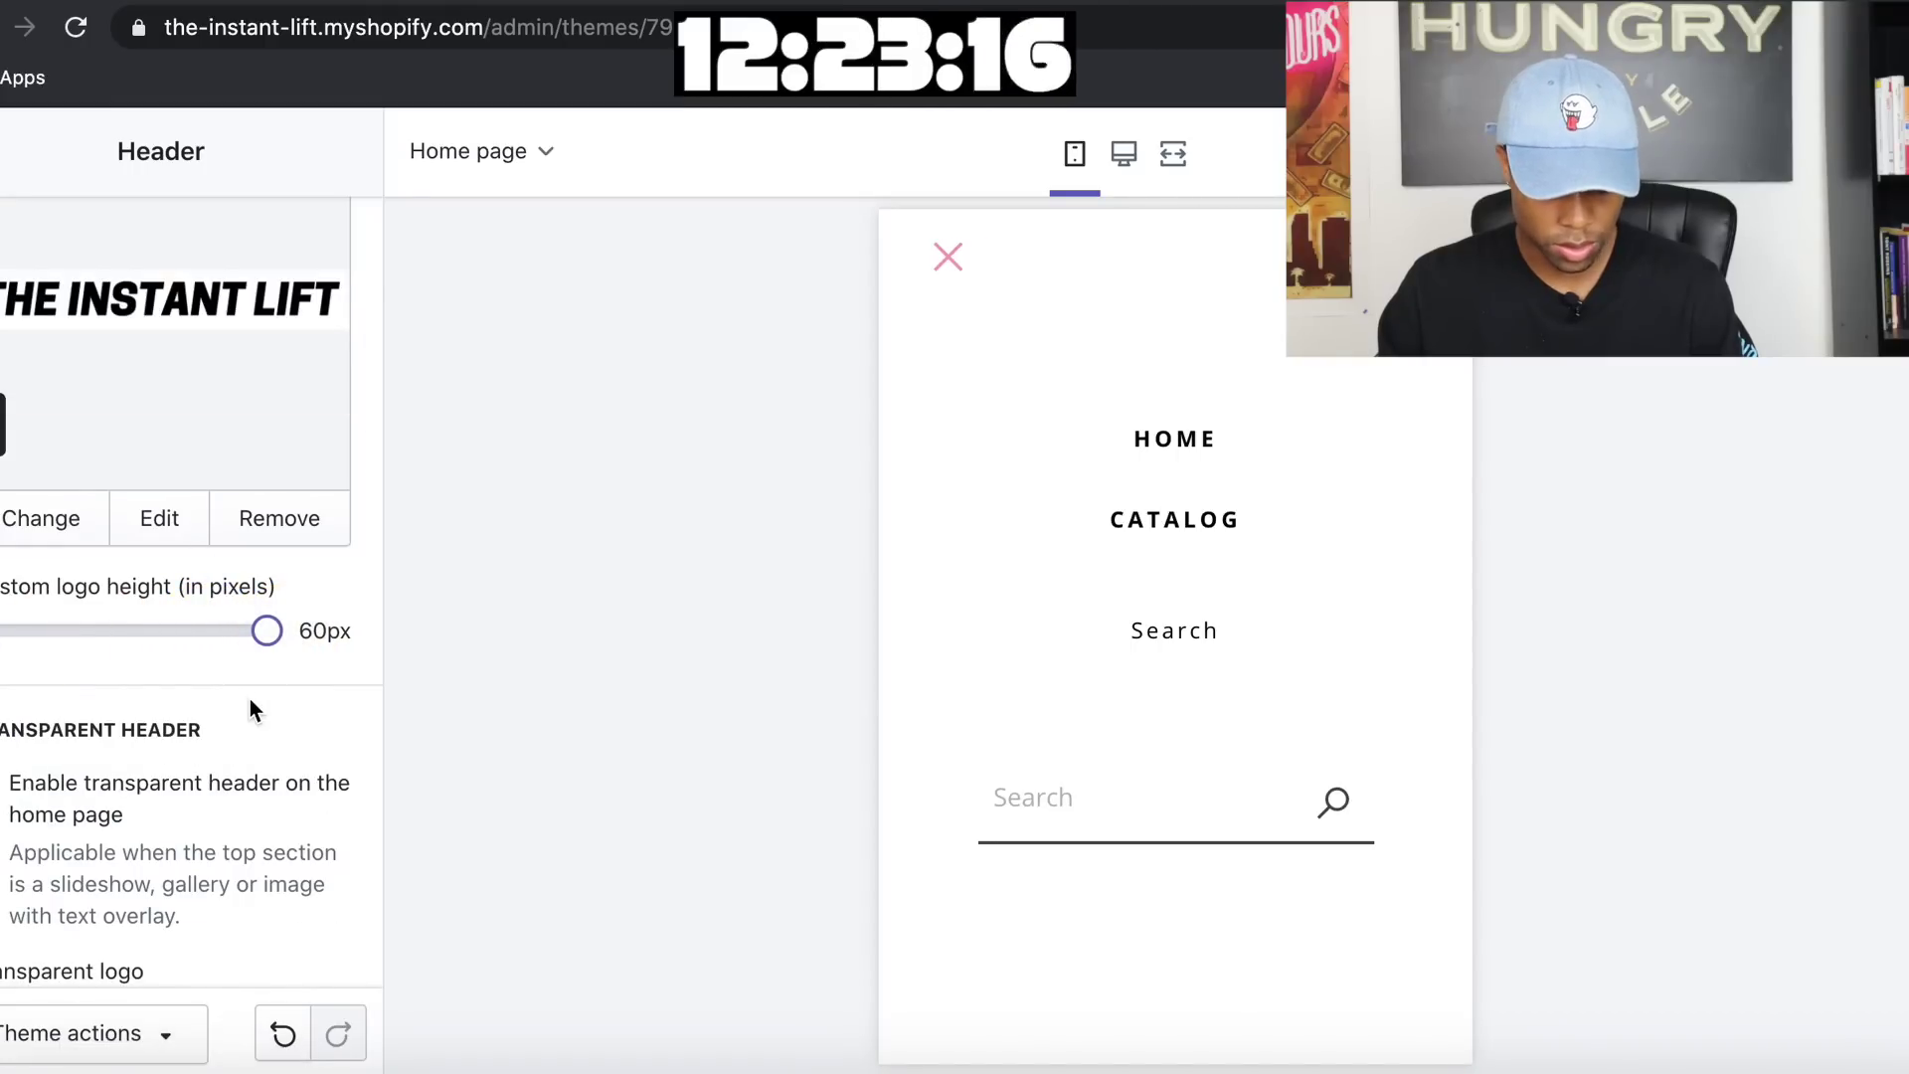
pyautogui.scroll(-5, 247, 713)
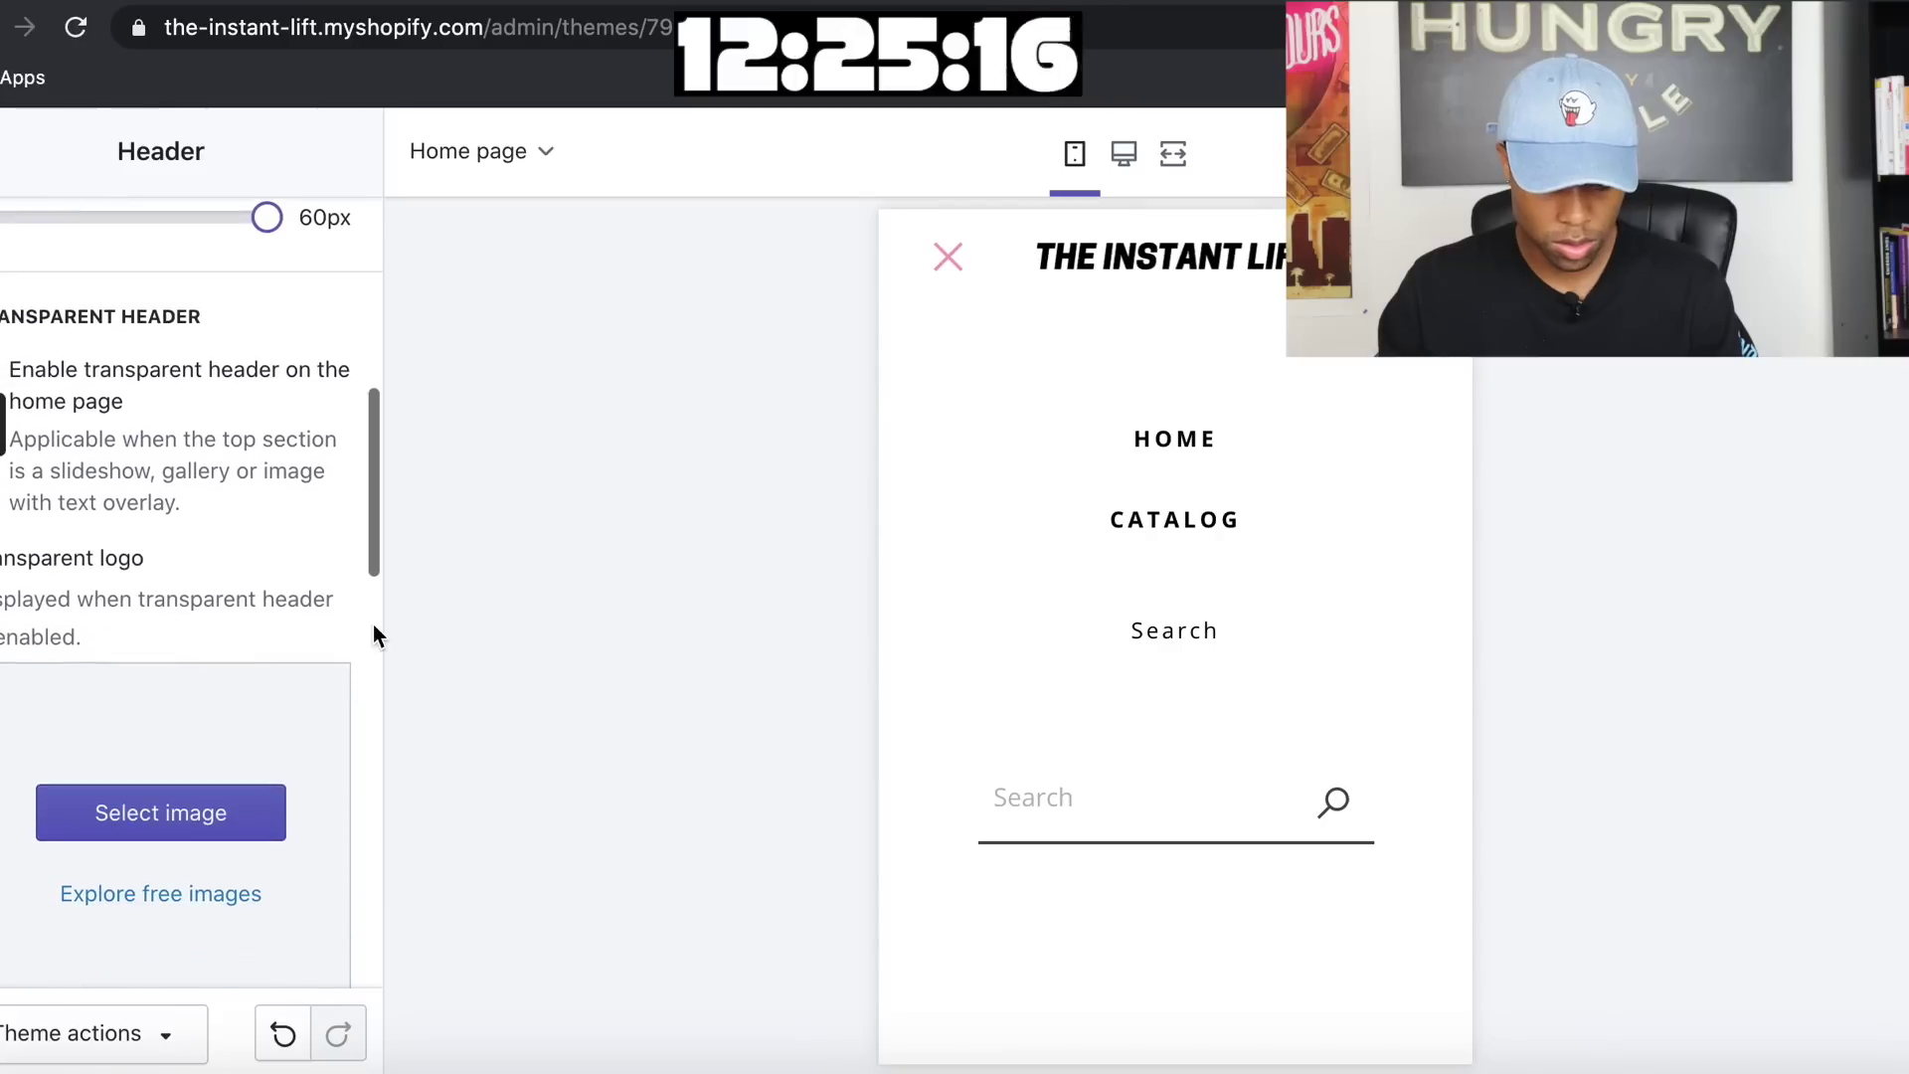
pyautogui.scroll(1, 373, 624)
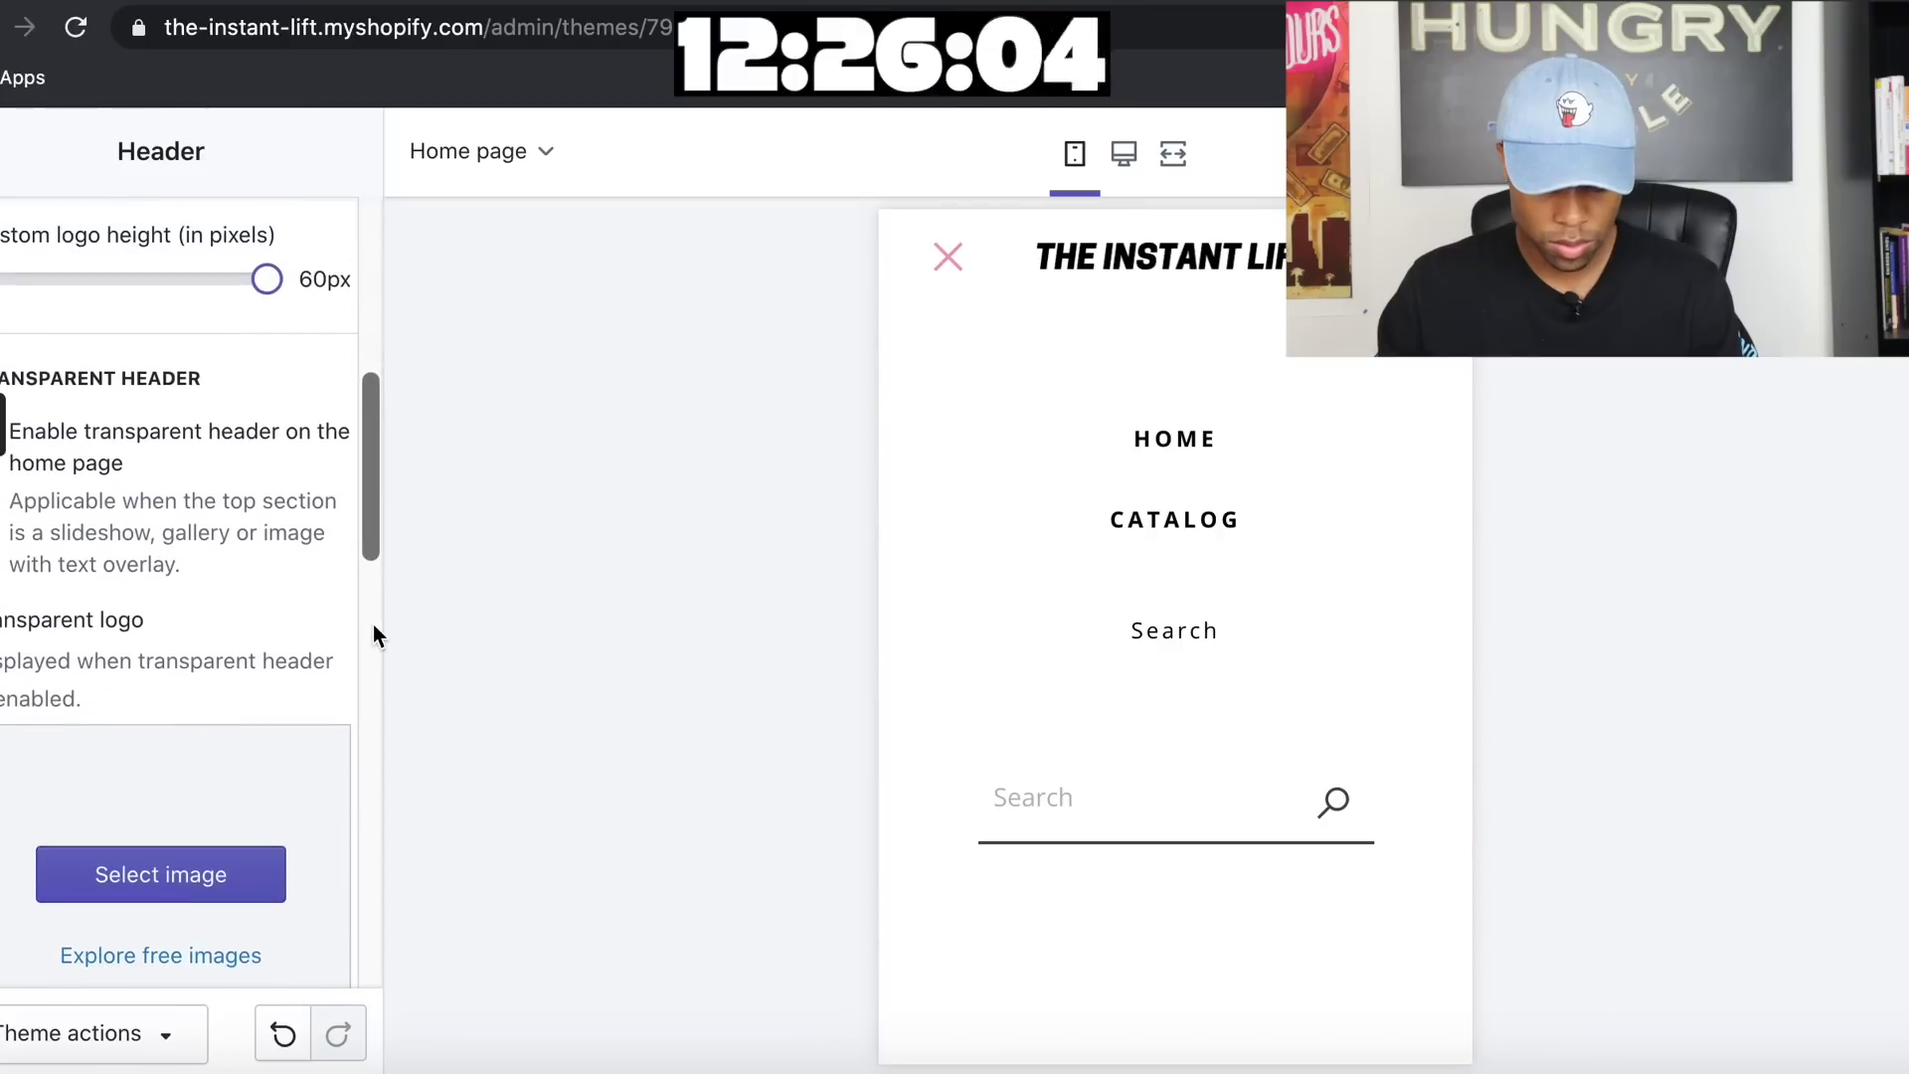
# Close the previewed navigation menu and turn off the transparent header on the home page in the Header settings
pyautogui.click(947, 256)
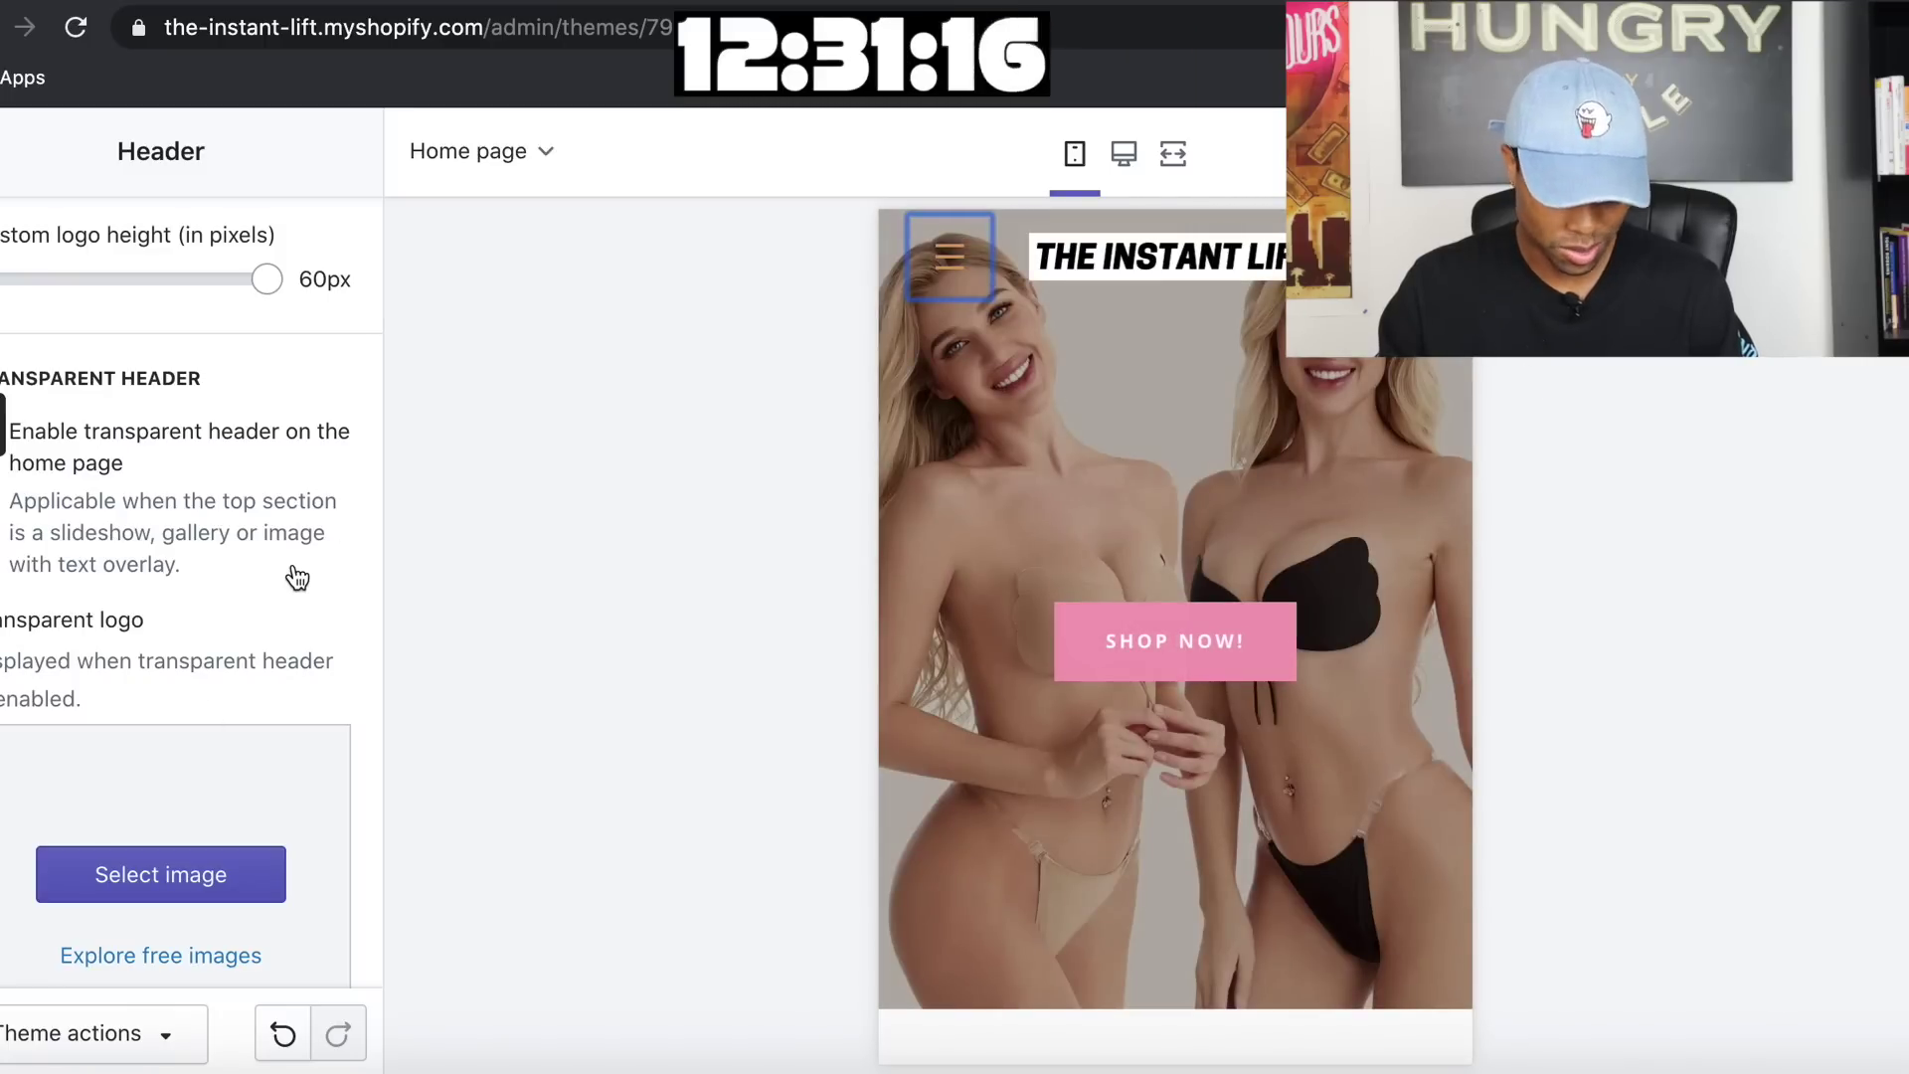
pyautogui.scroll(3, 297, 576)
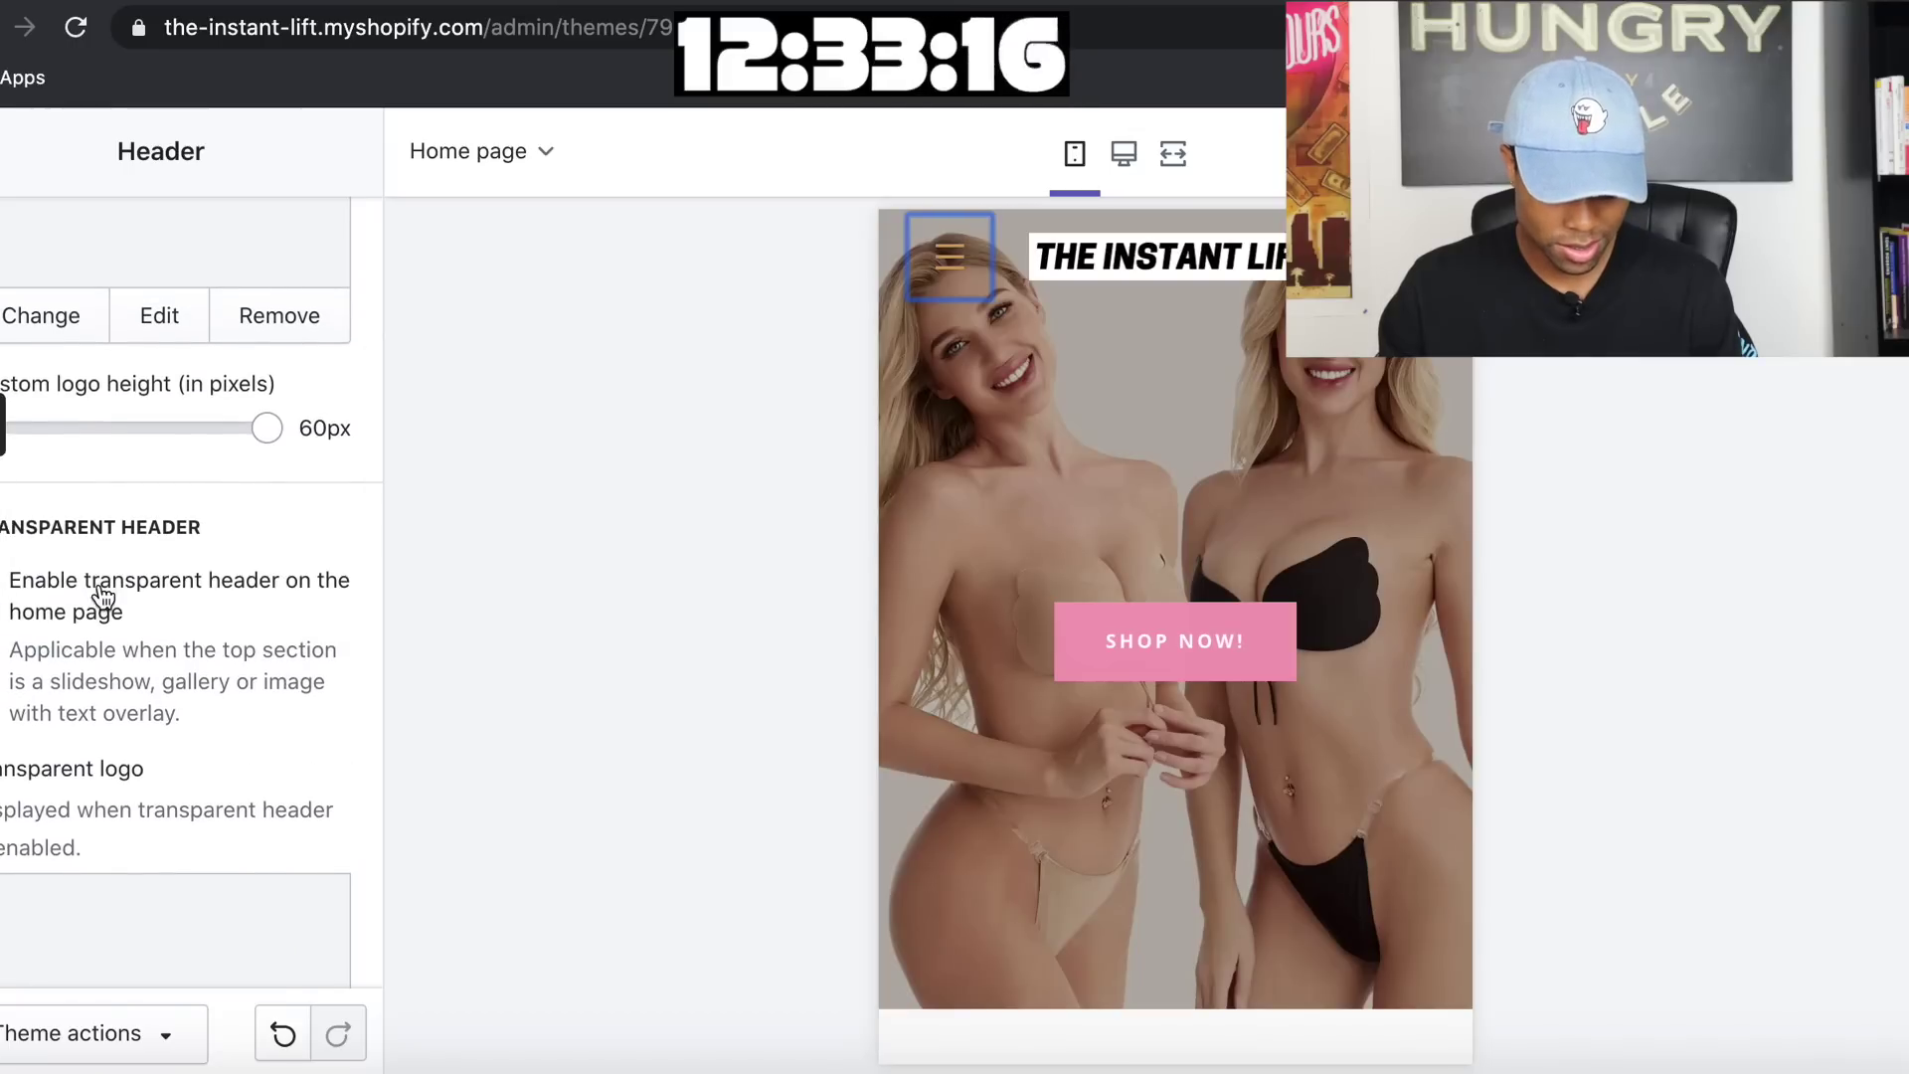
pyautogui.scroll(-1, 62, 600)
pyautogui.scroll(3, 67, 600)
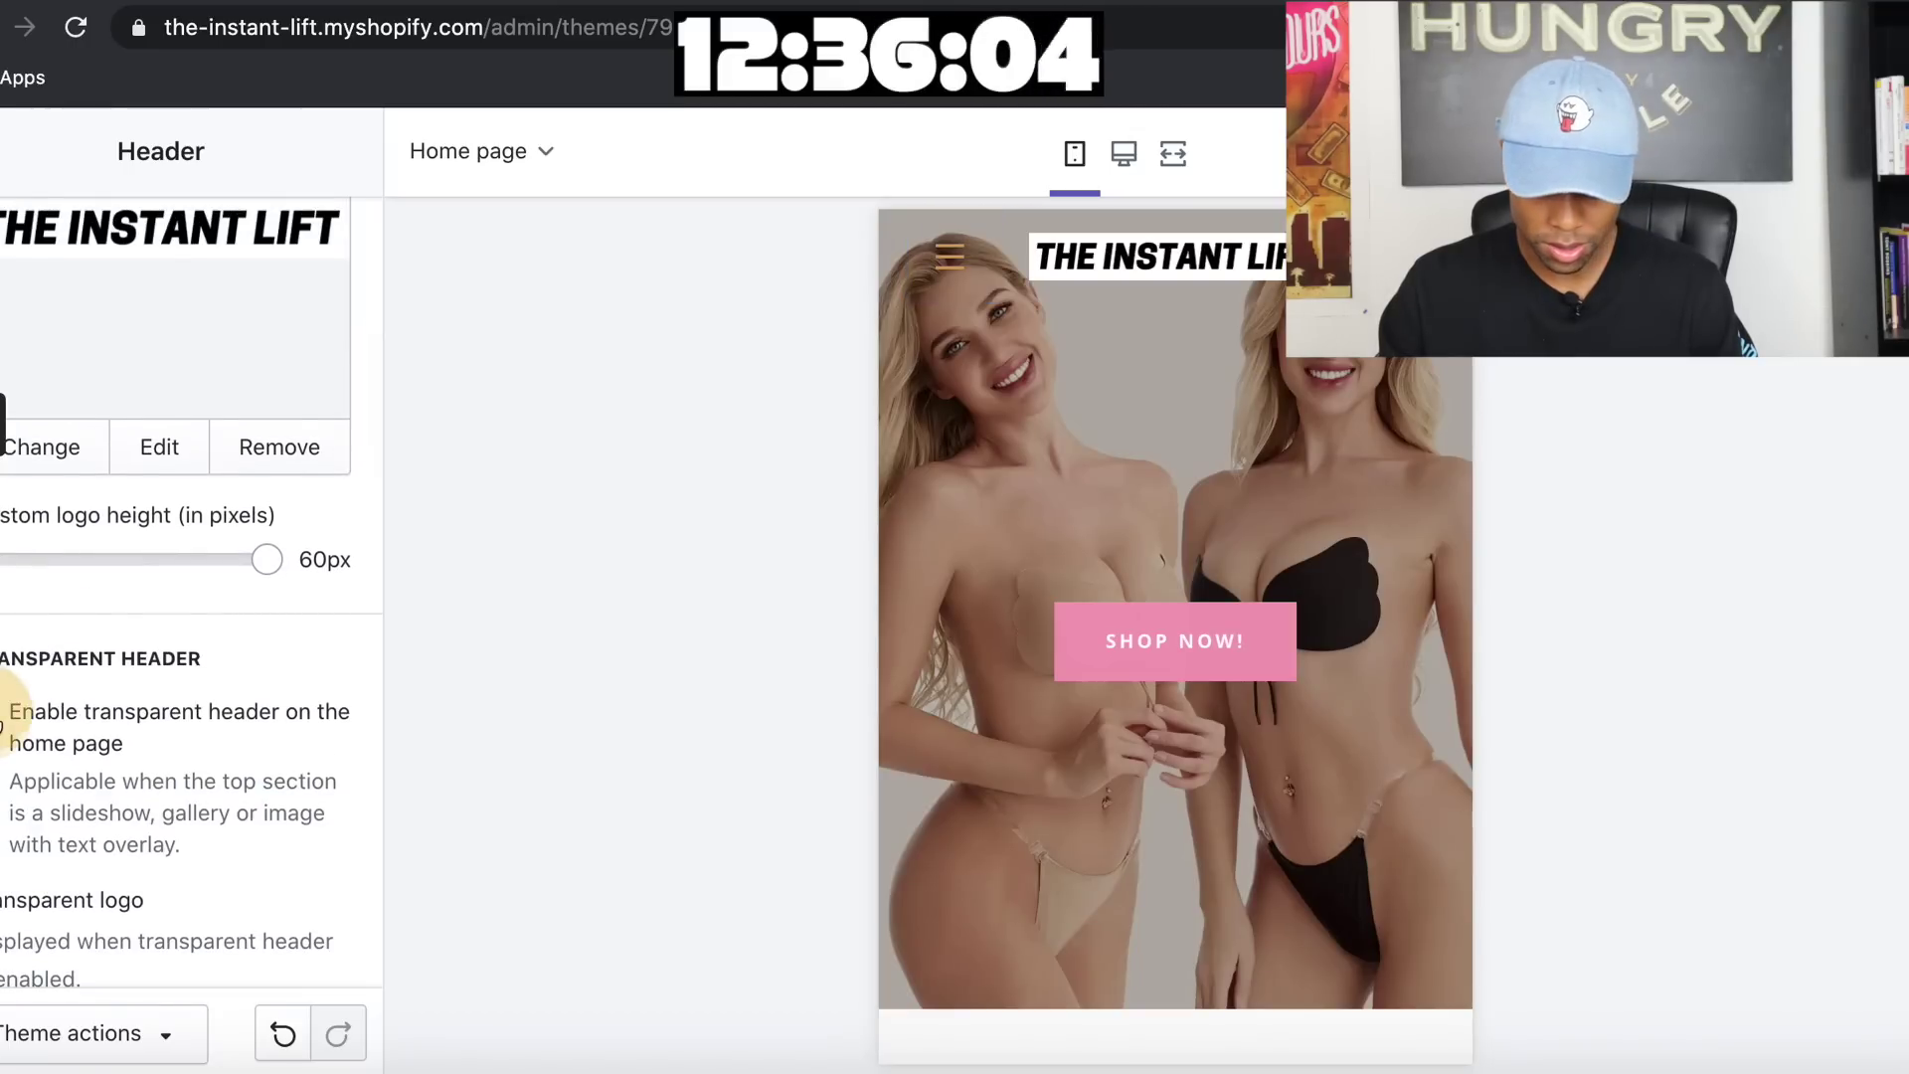
pyautogui.click(22, 726)
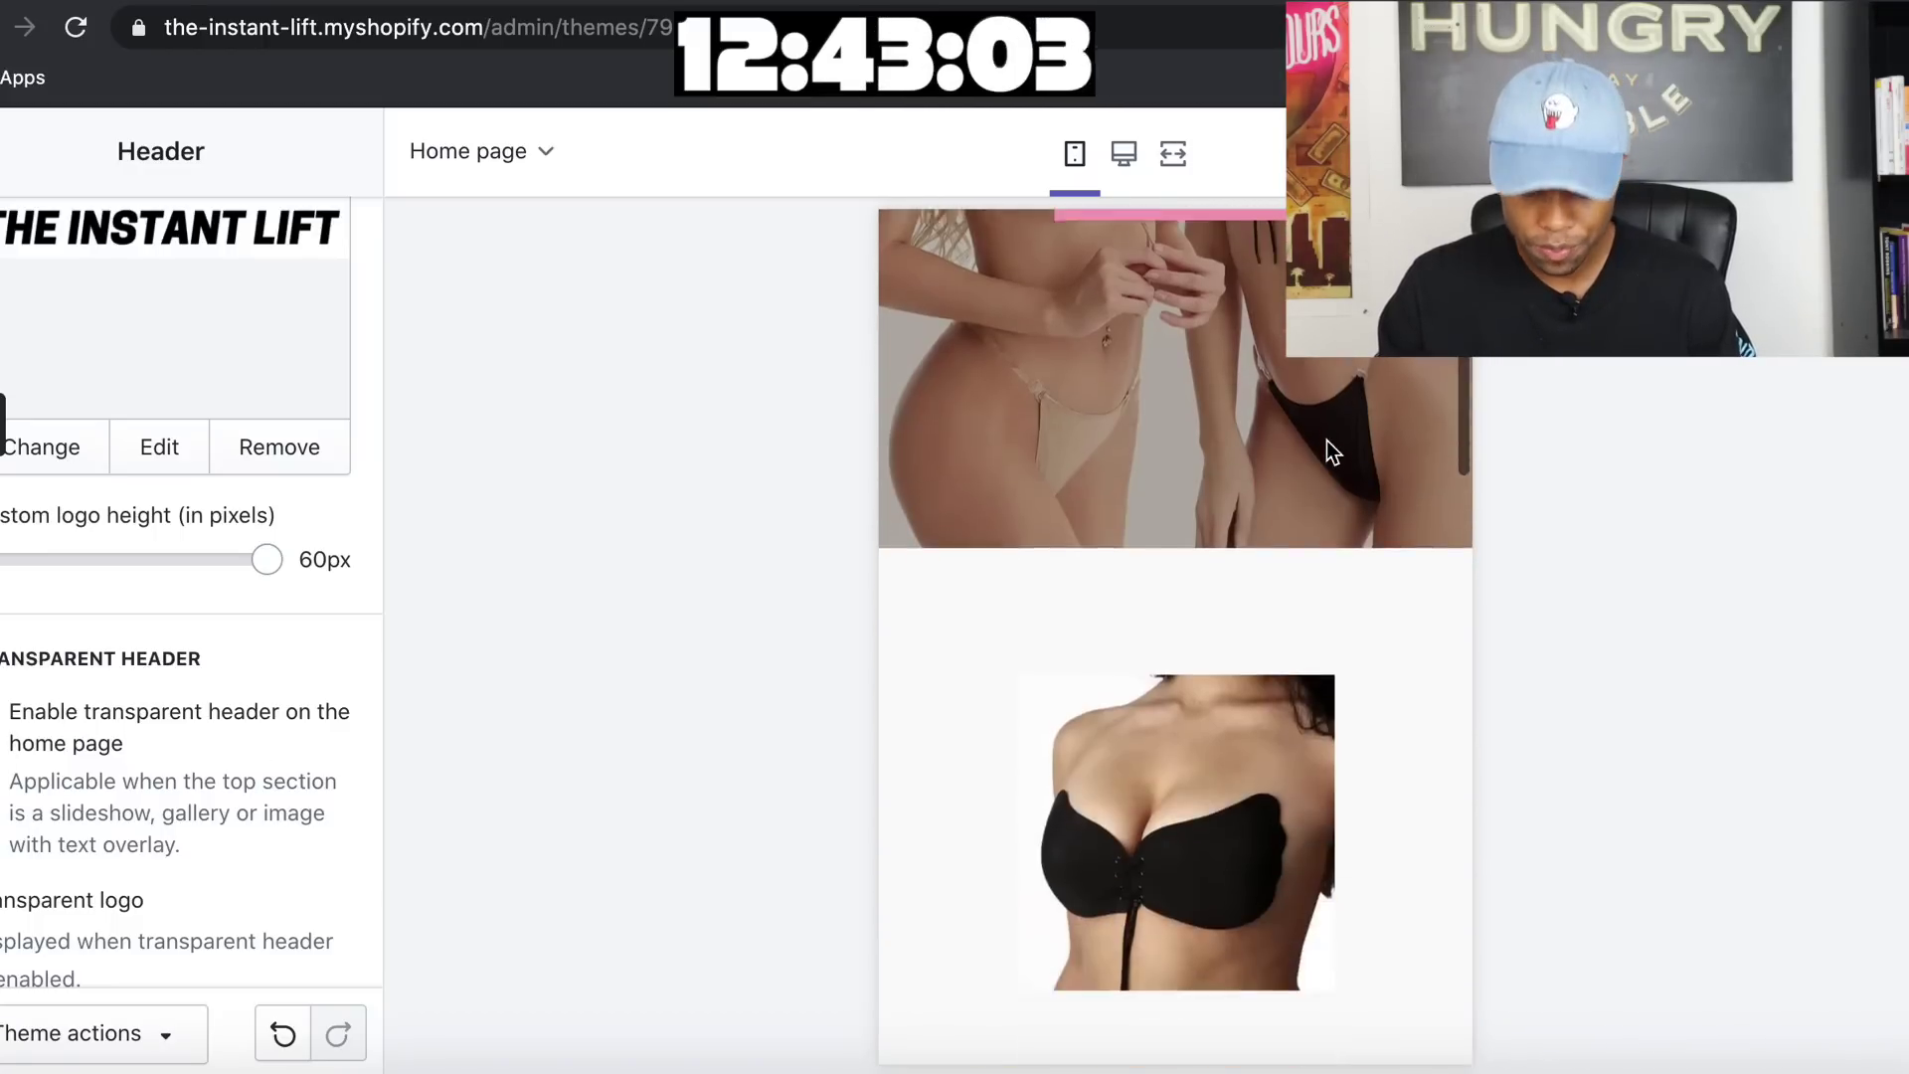
# Save the header changes and review the mobile home page preview, including its navigation menu
pyautogui.scroll(-5, 1326, 440)
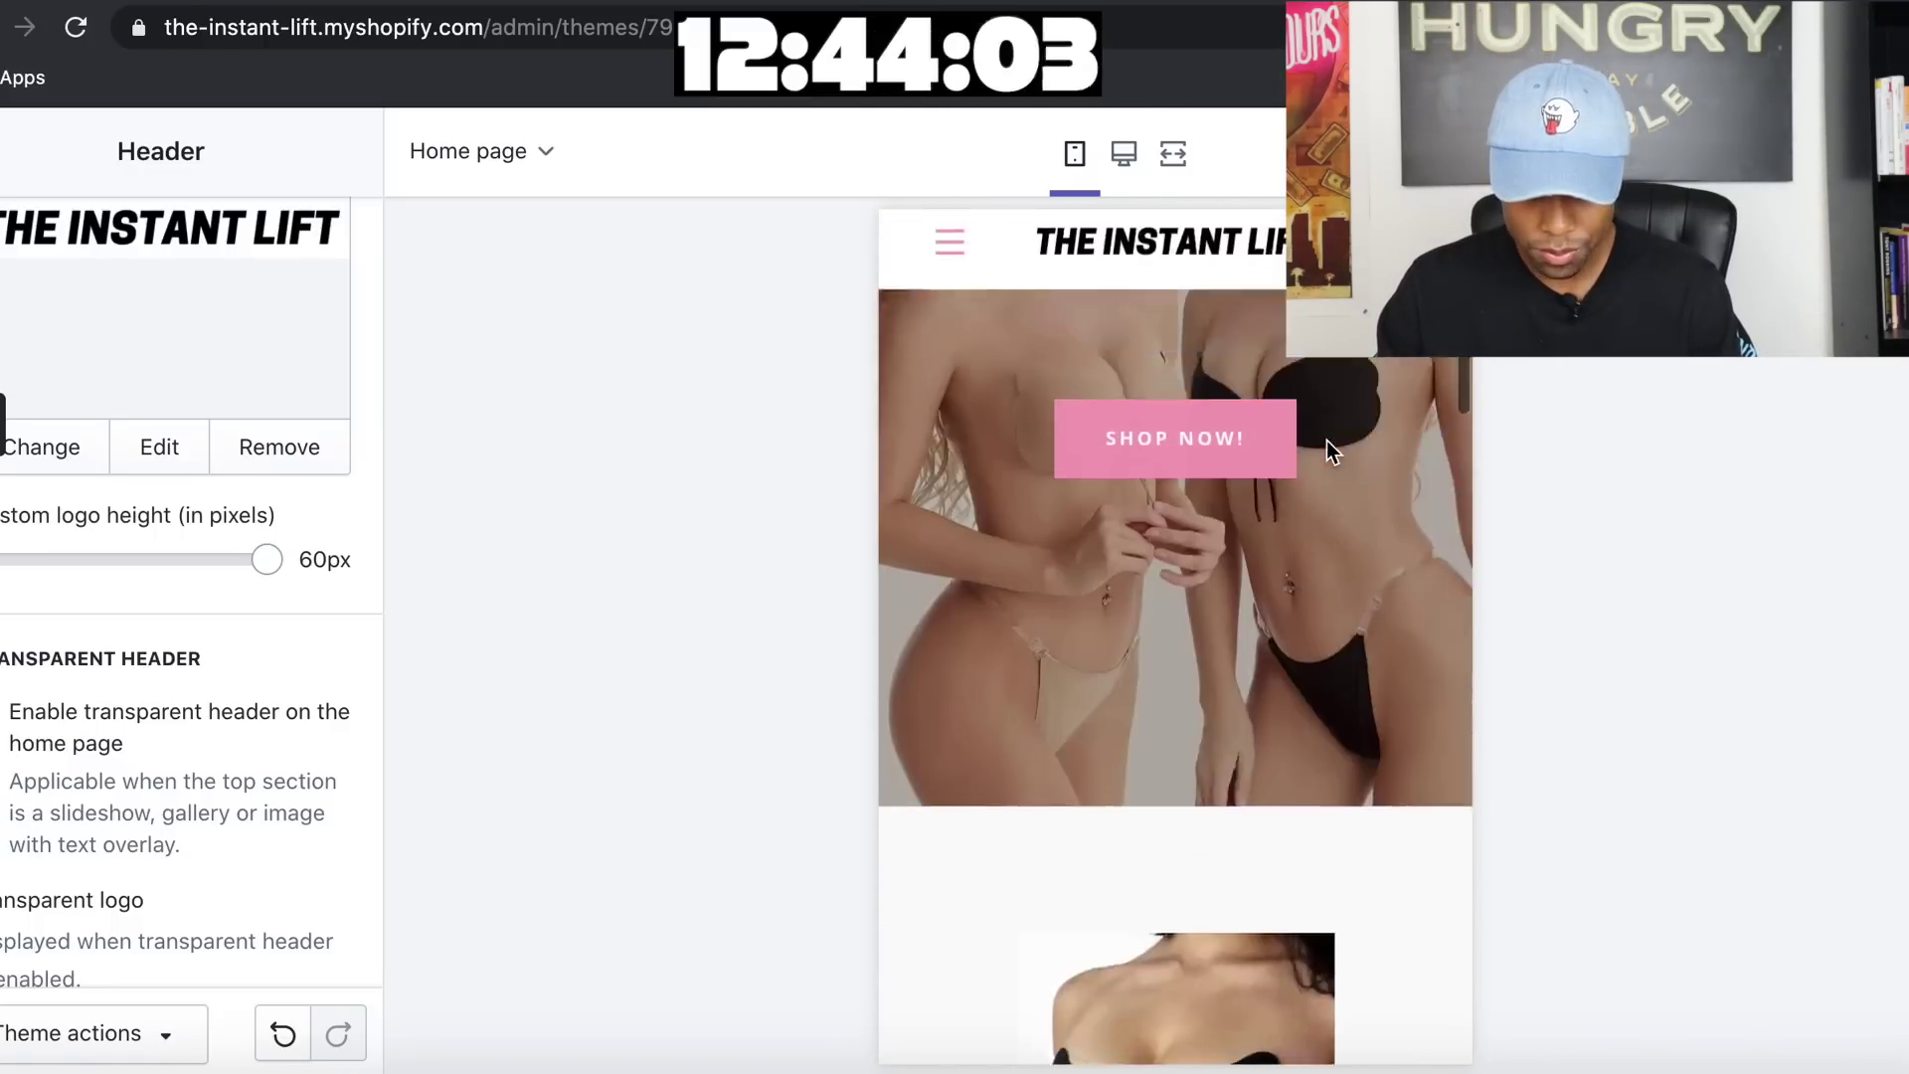
pyautogui.scroll(3, 1326, 439)
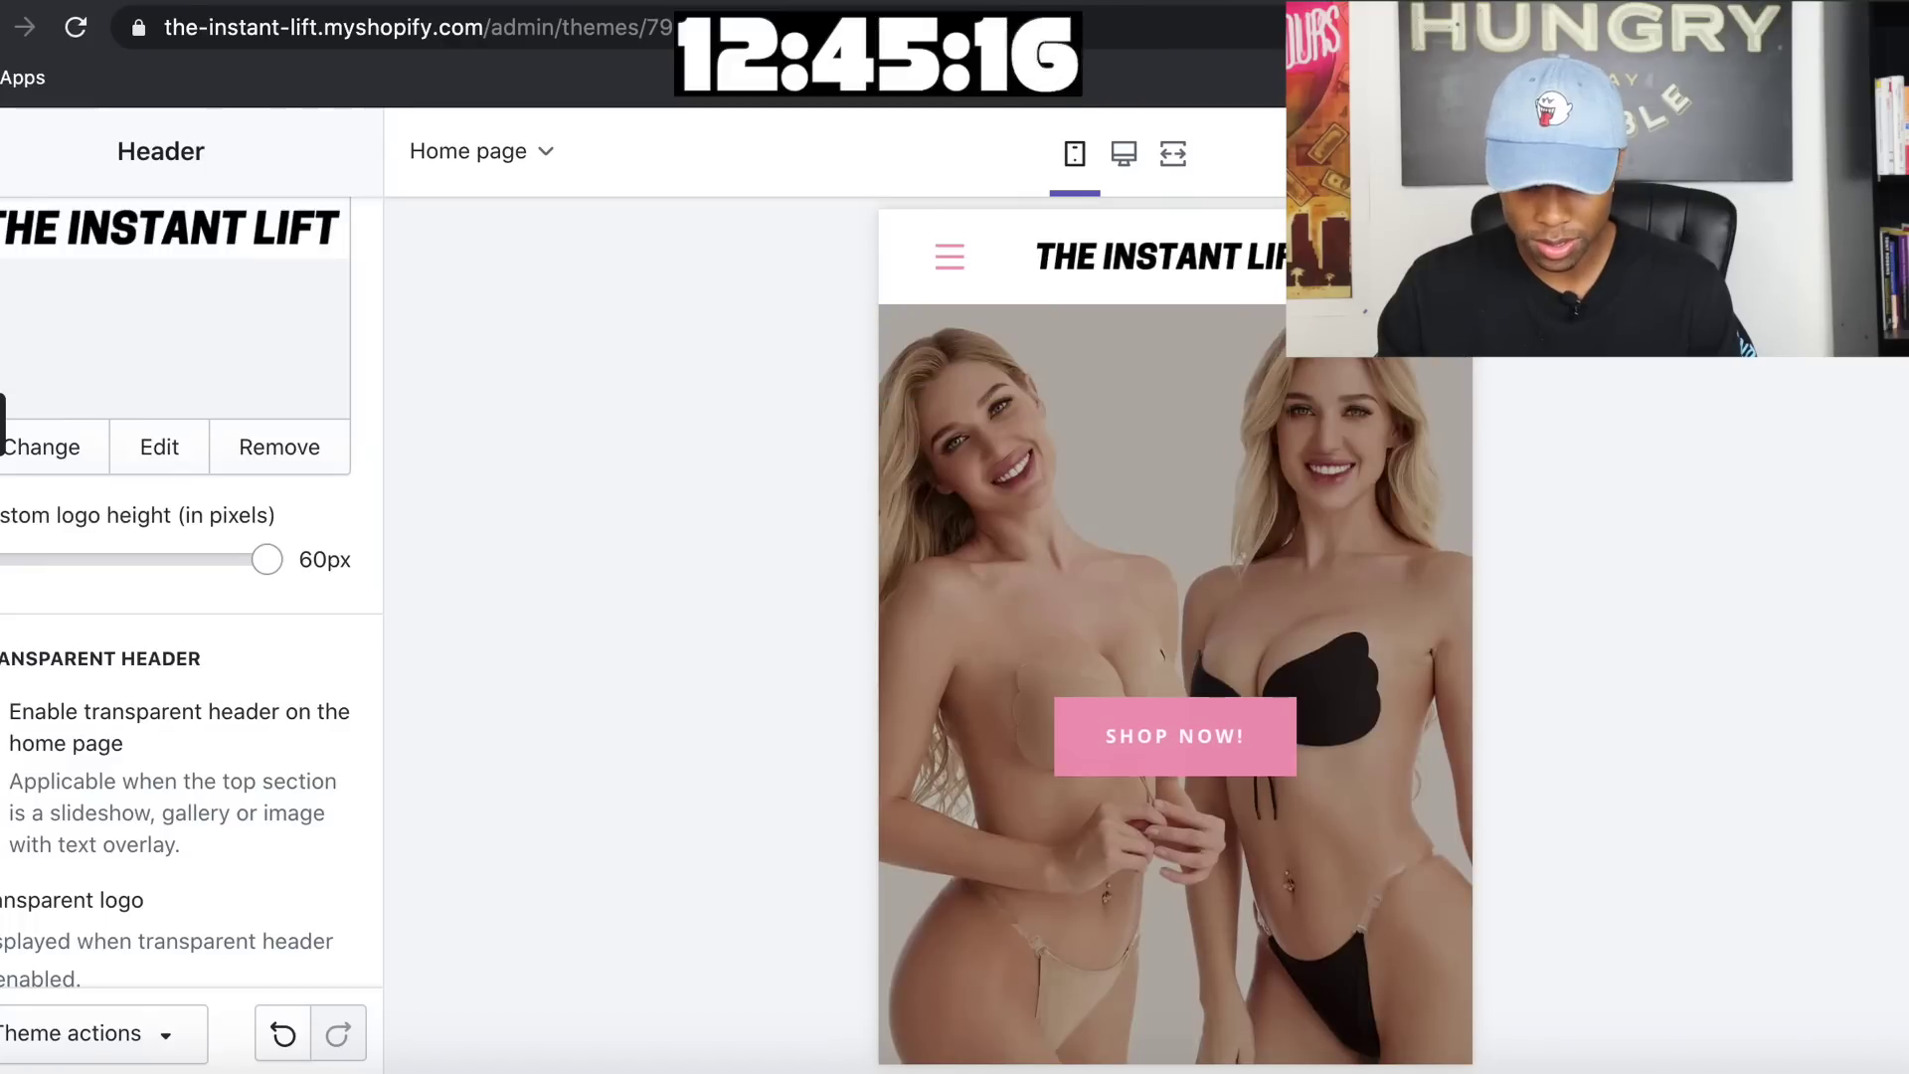
pyautogui.scroll(-10, 1185, 528)
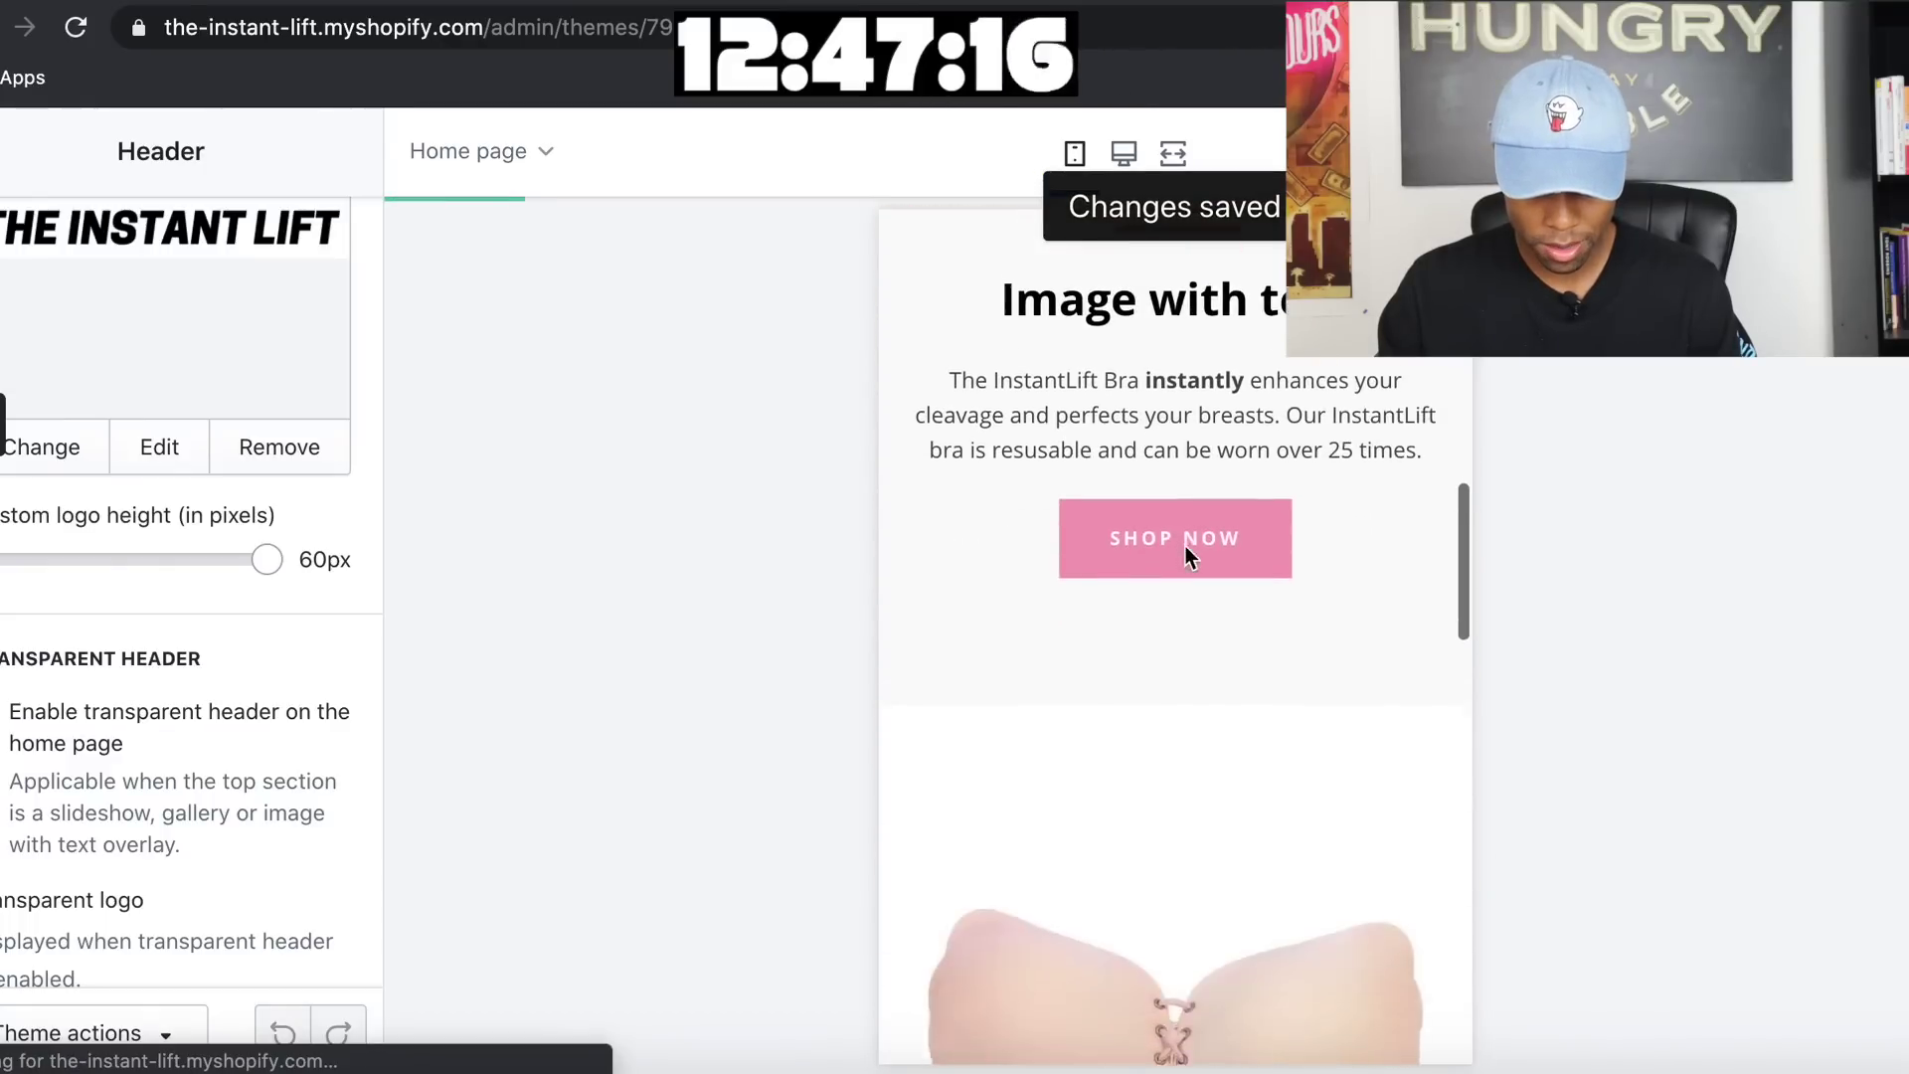
pyautogui.scroll(-3, 1185, 557)
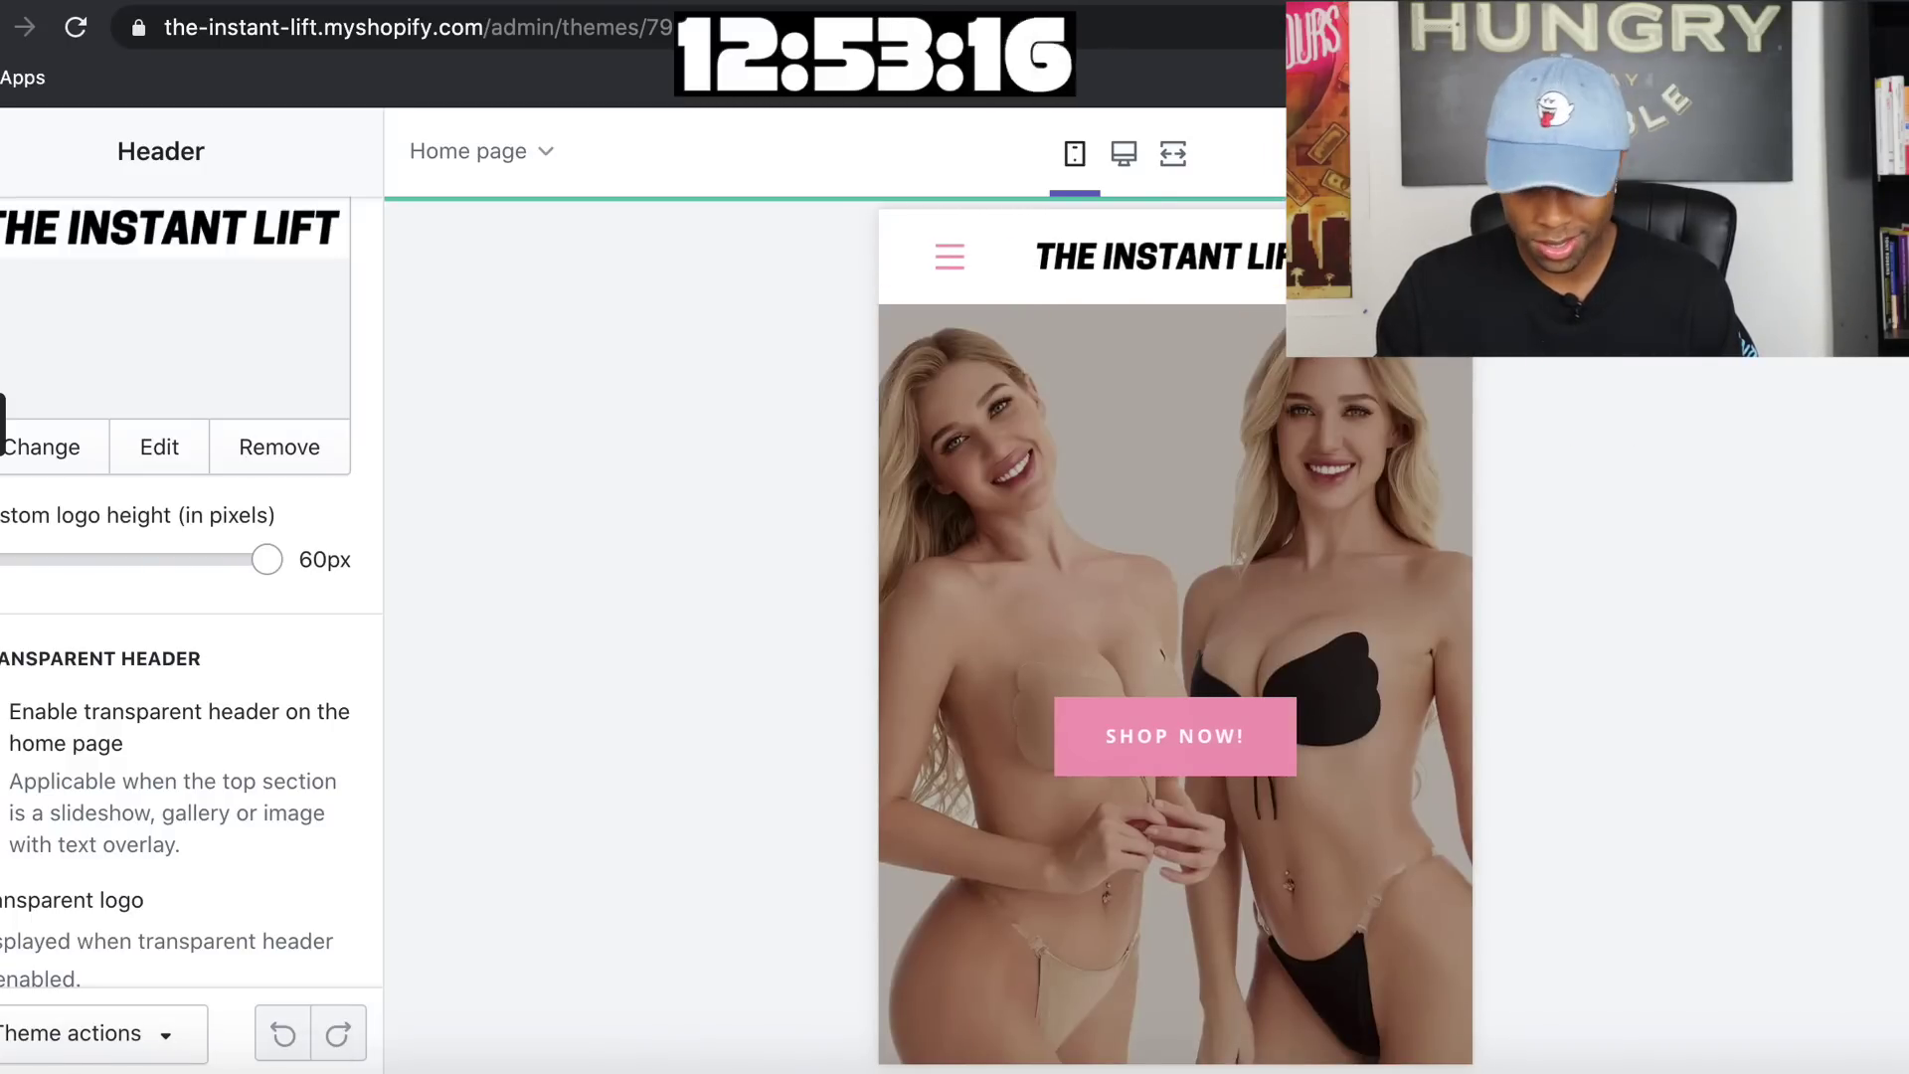
pyautogui.click(949, 256)
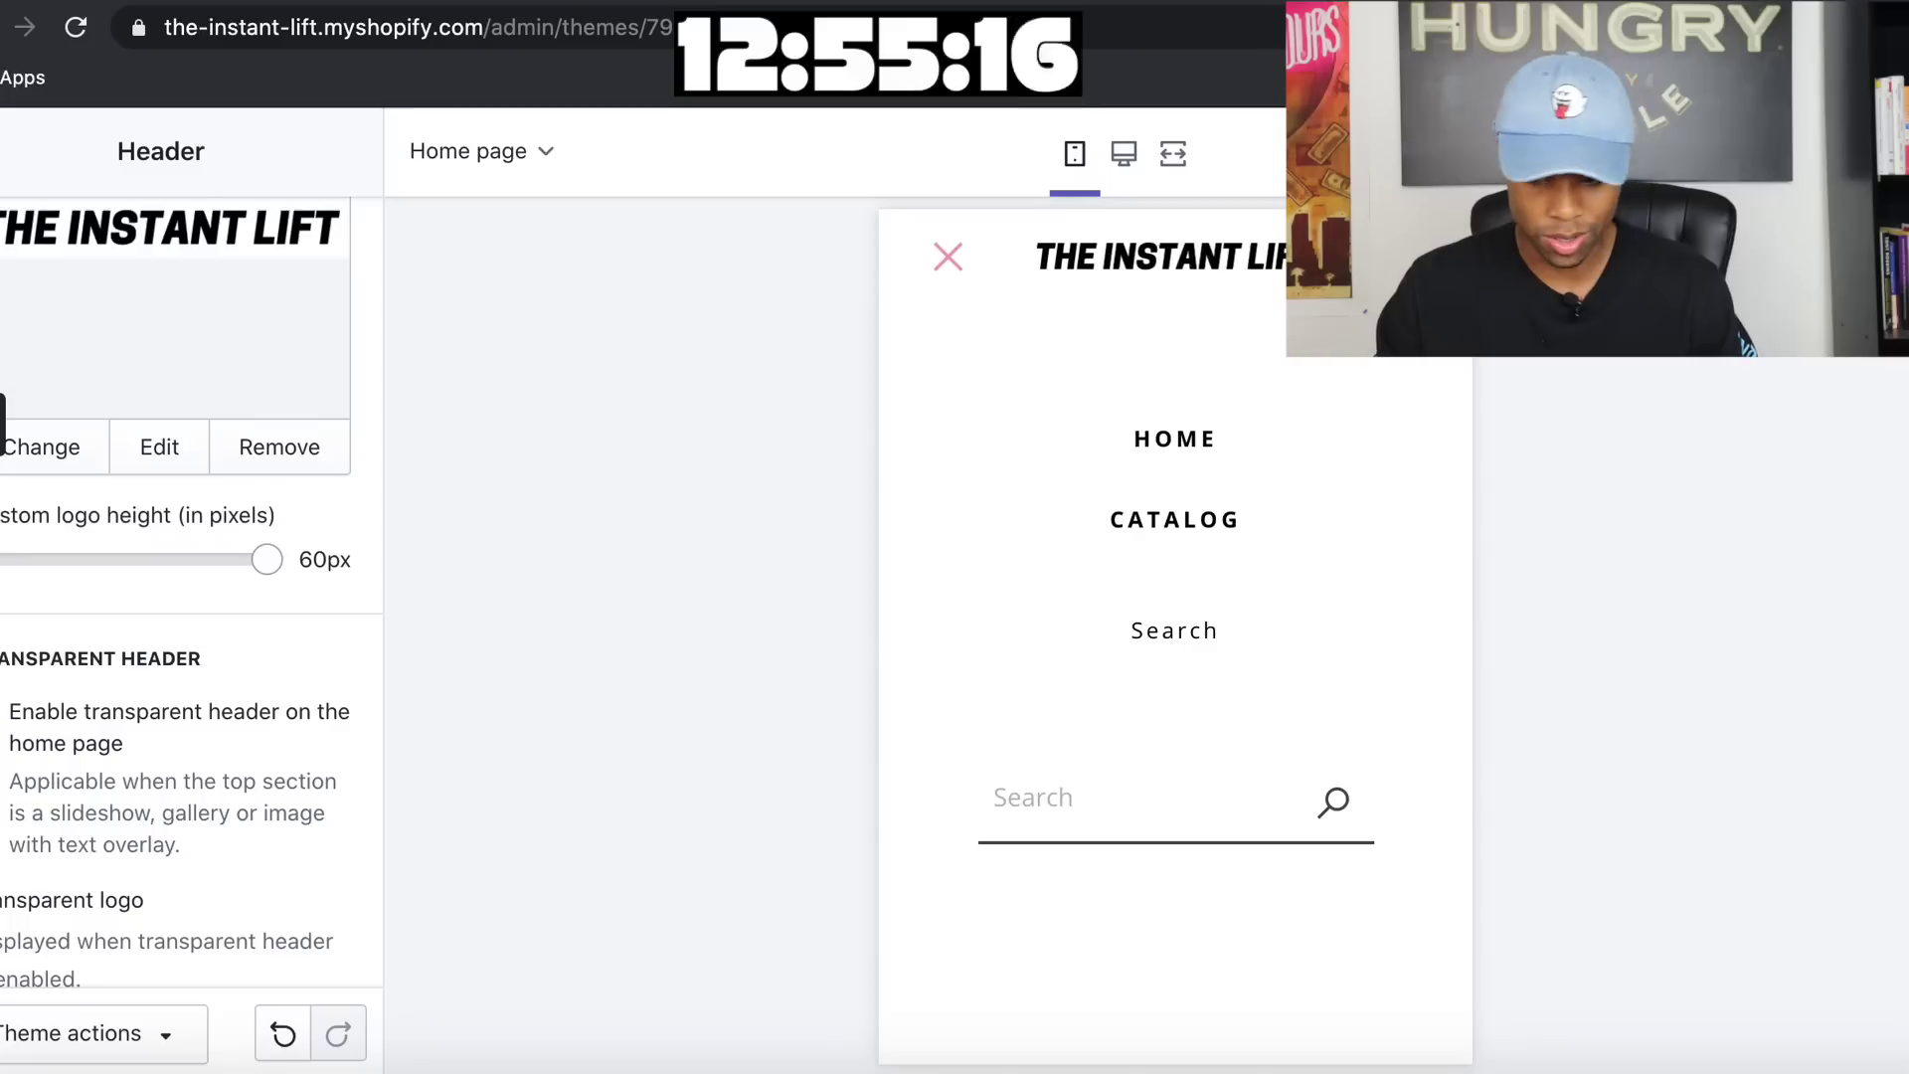
pyautogui.click(947, 256)
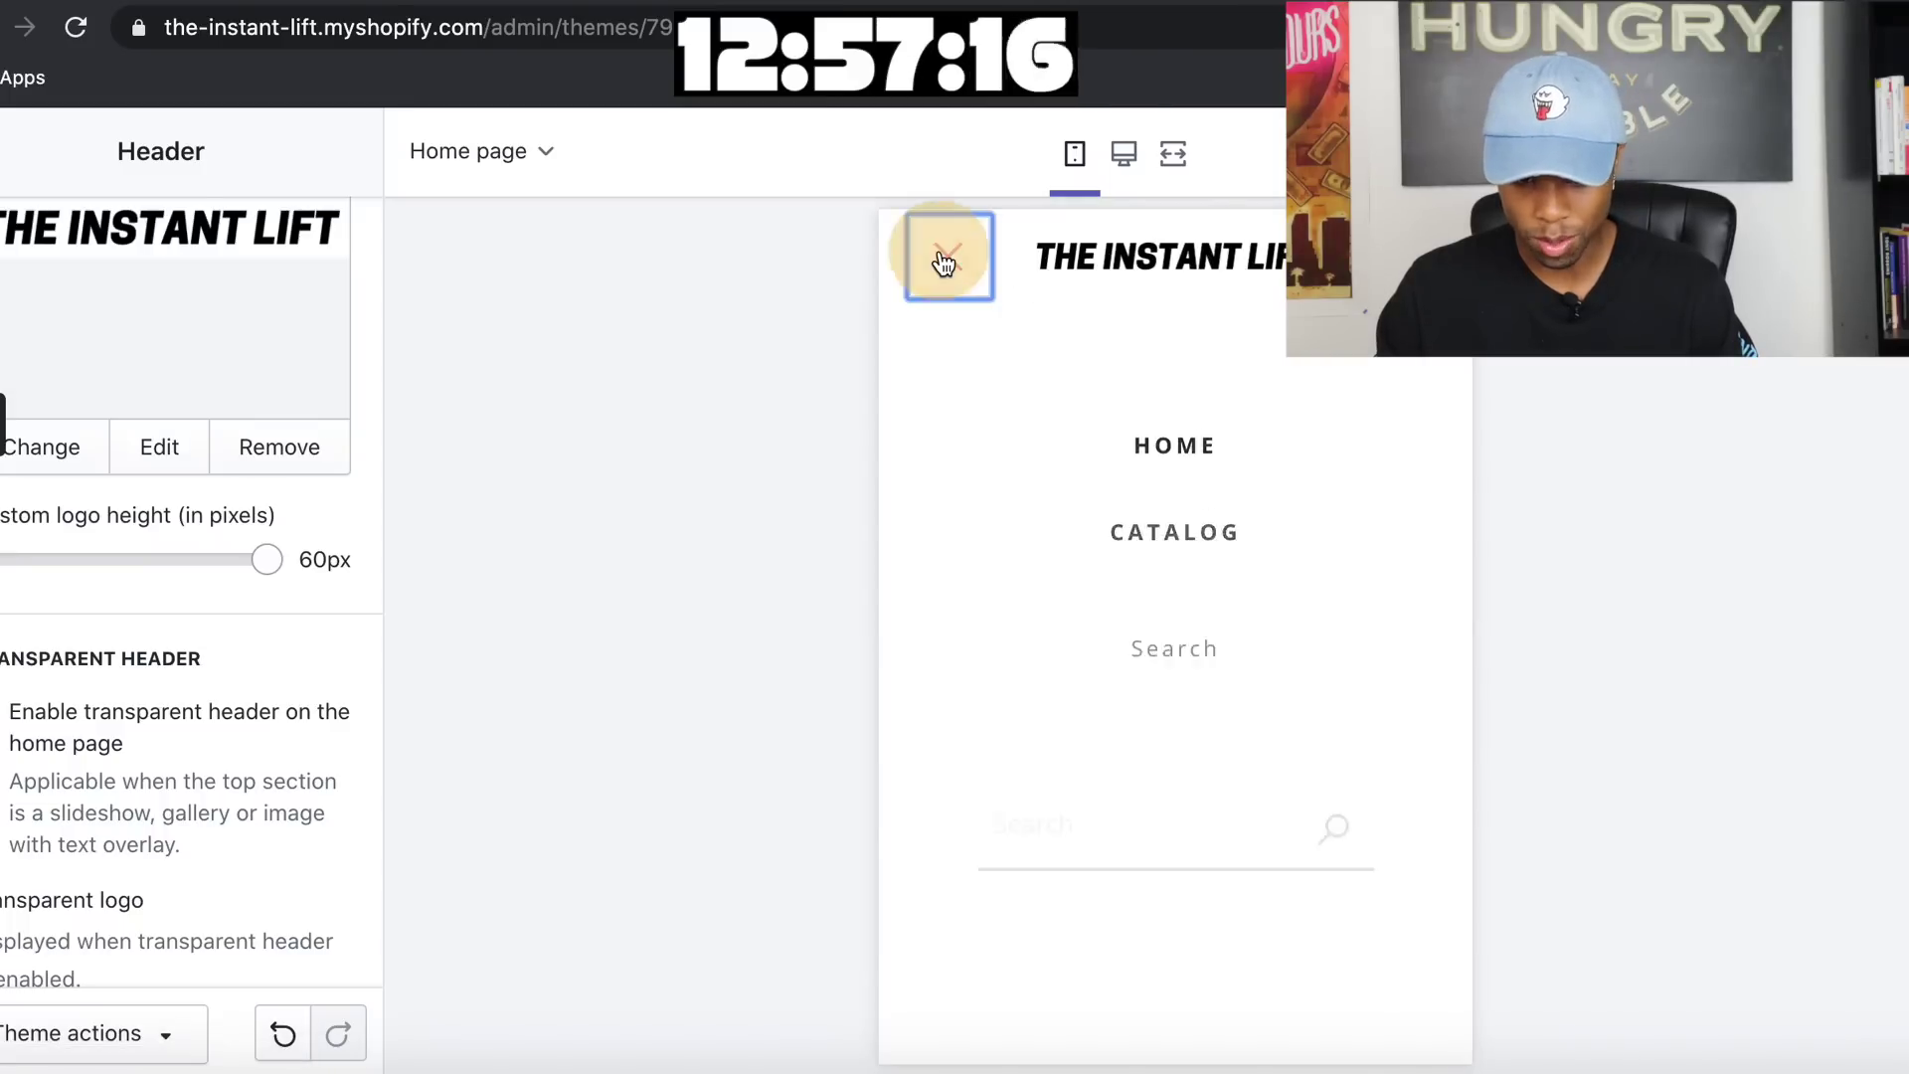
# Publish the Narrative theme in place of Debut and view it on the Themes page
pyautogui.click(1690, 152)
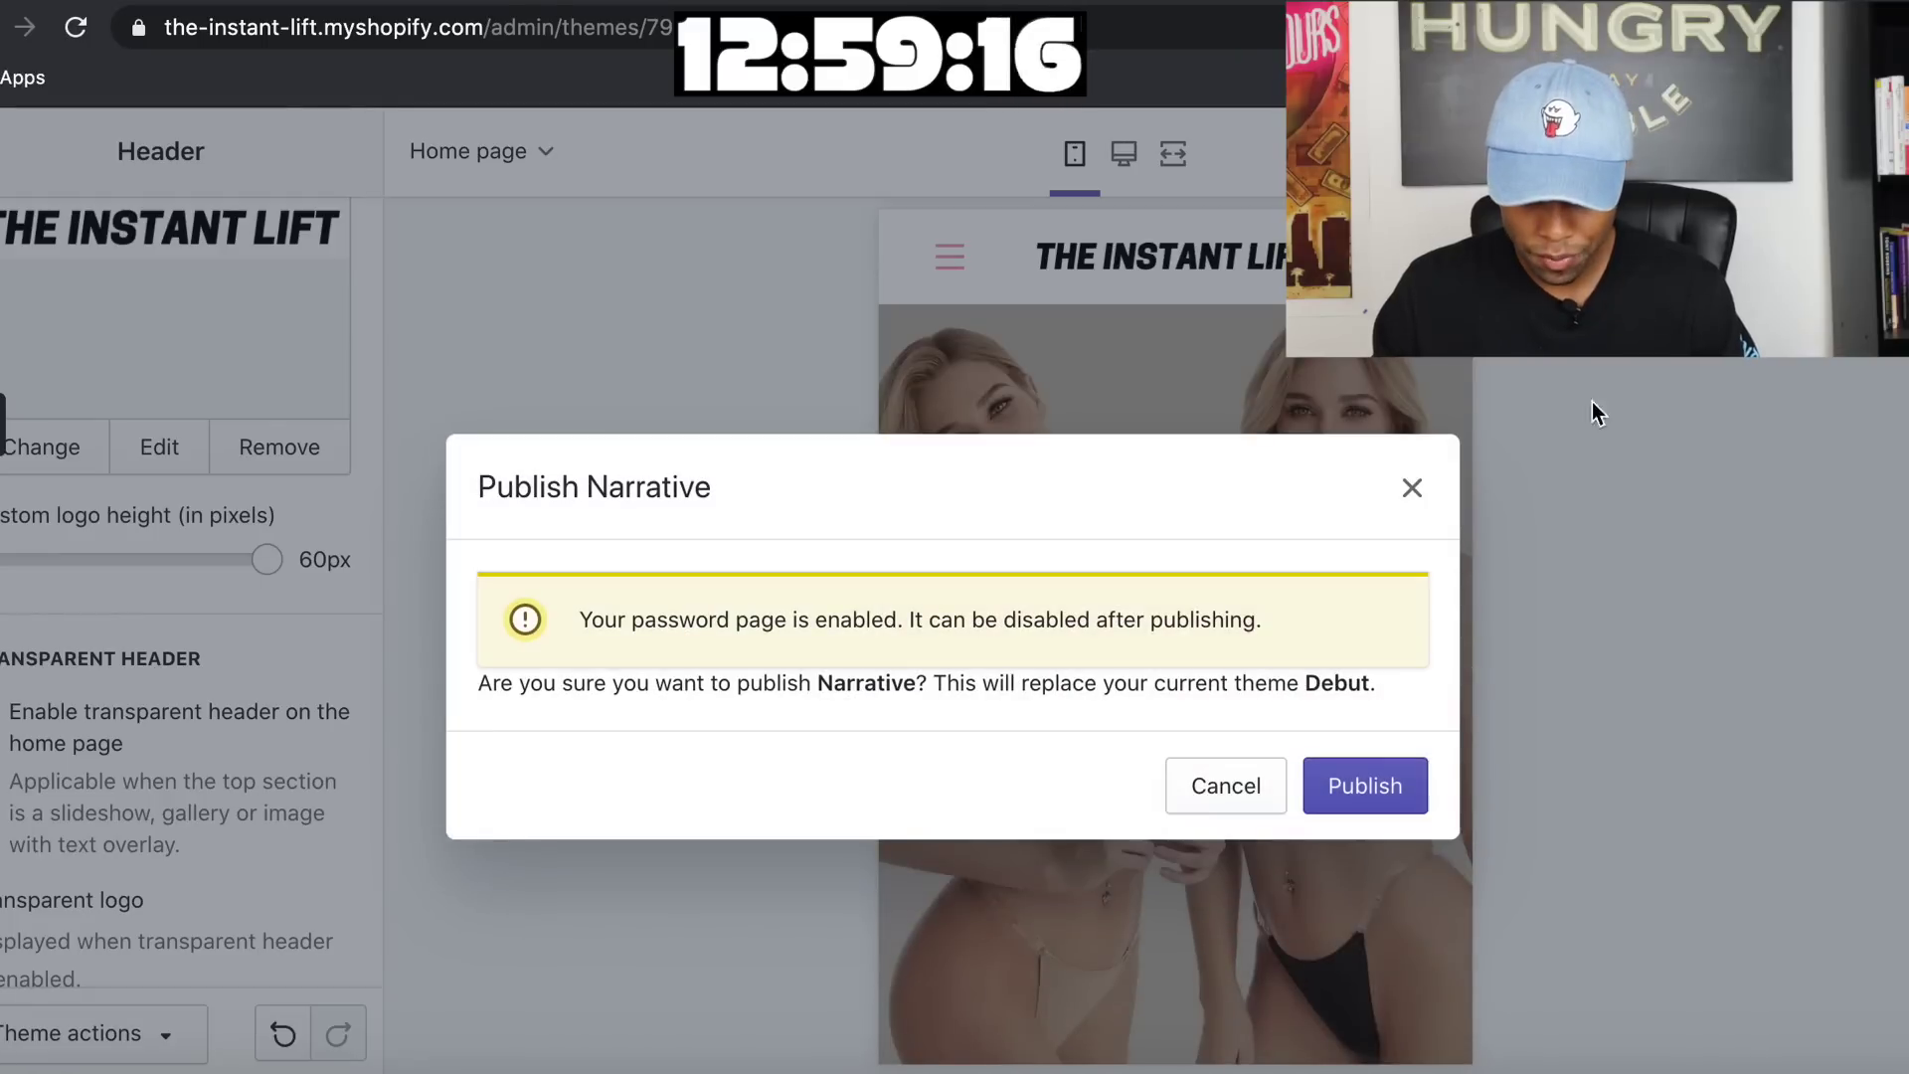
pyautogui.click(1335, 795)
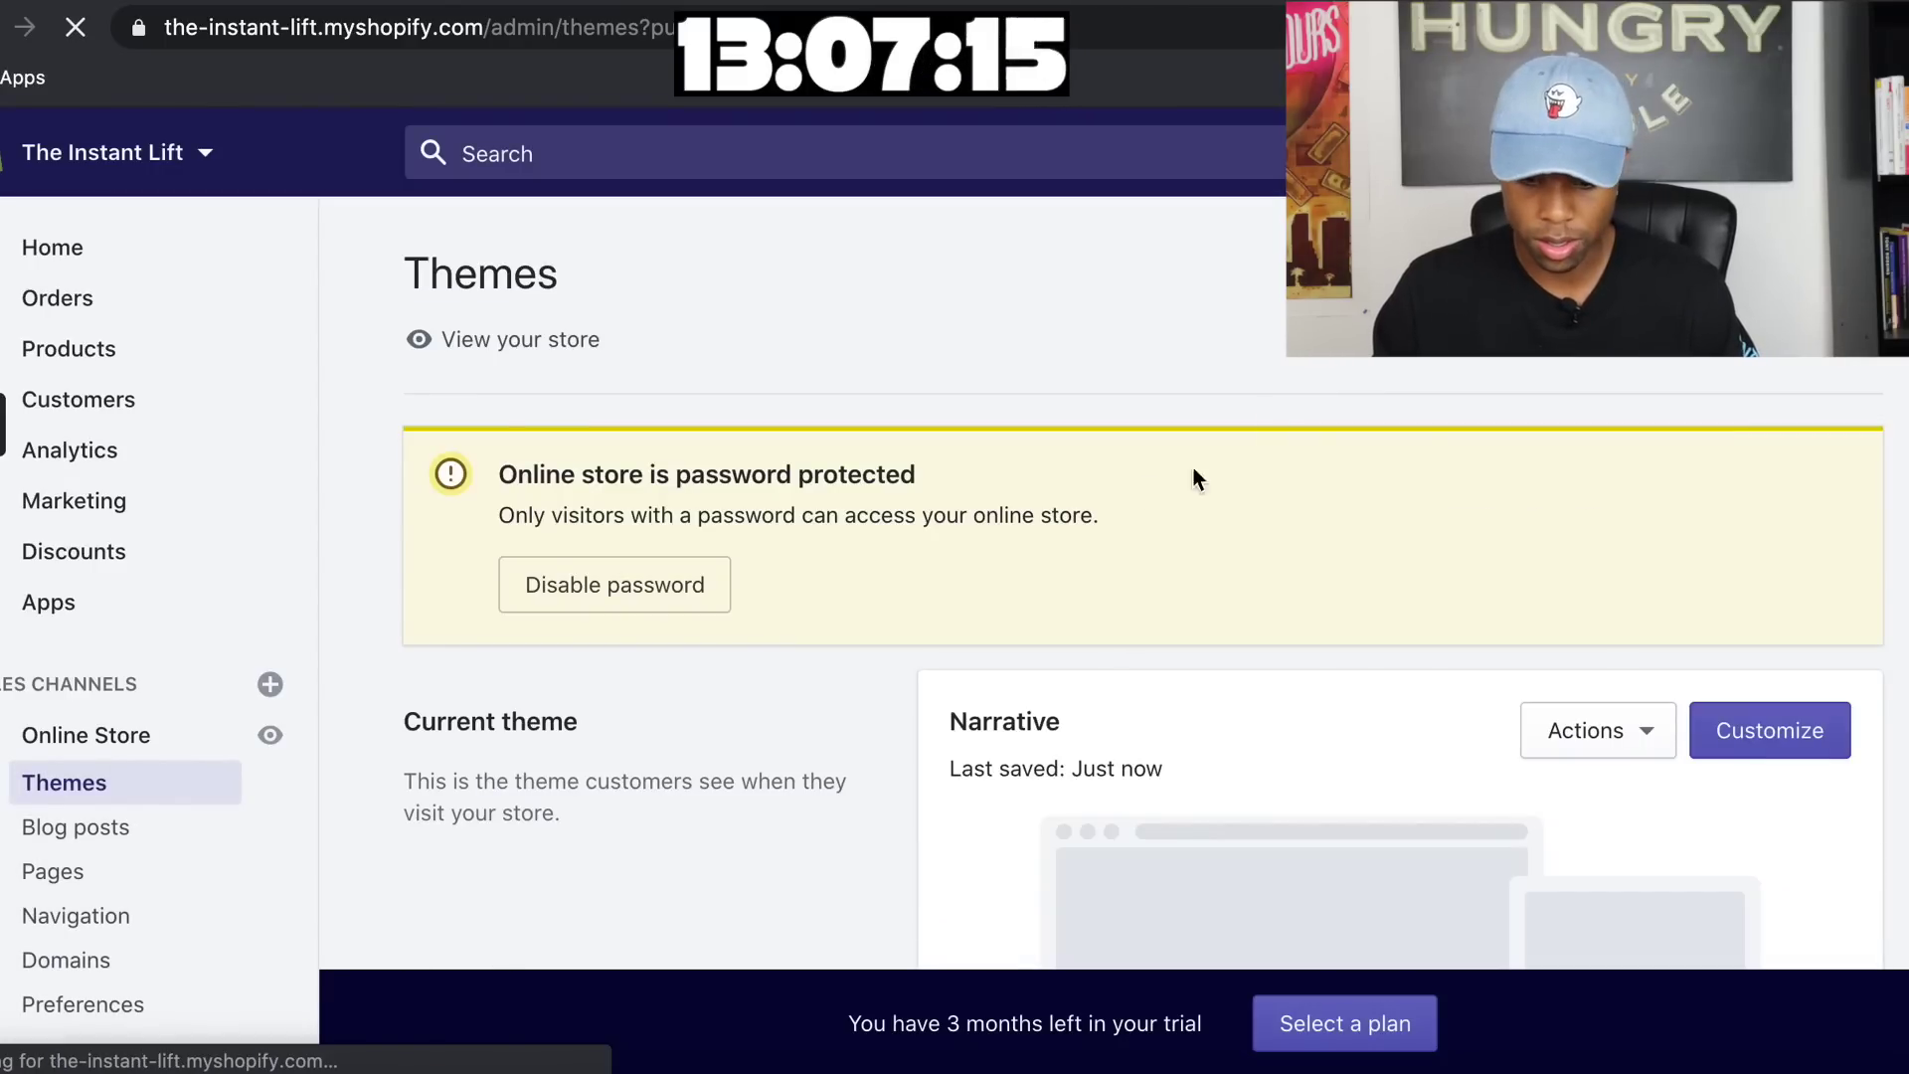
pyautogui.scroll(-4, 1115, 487)
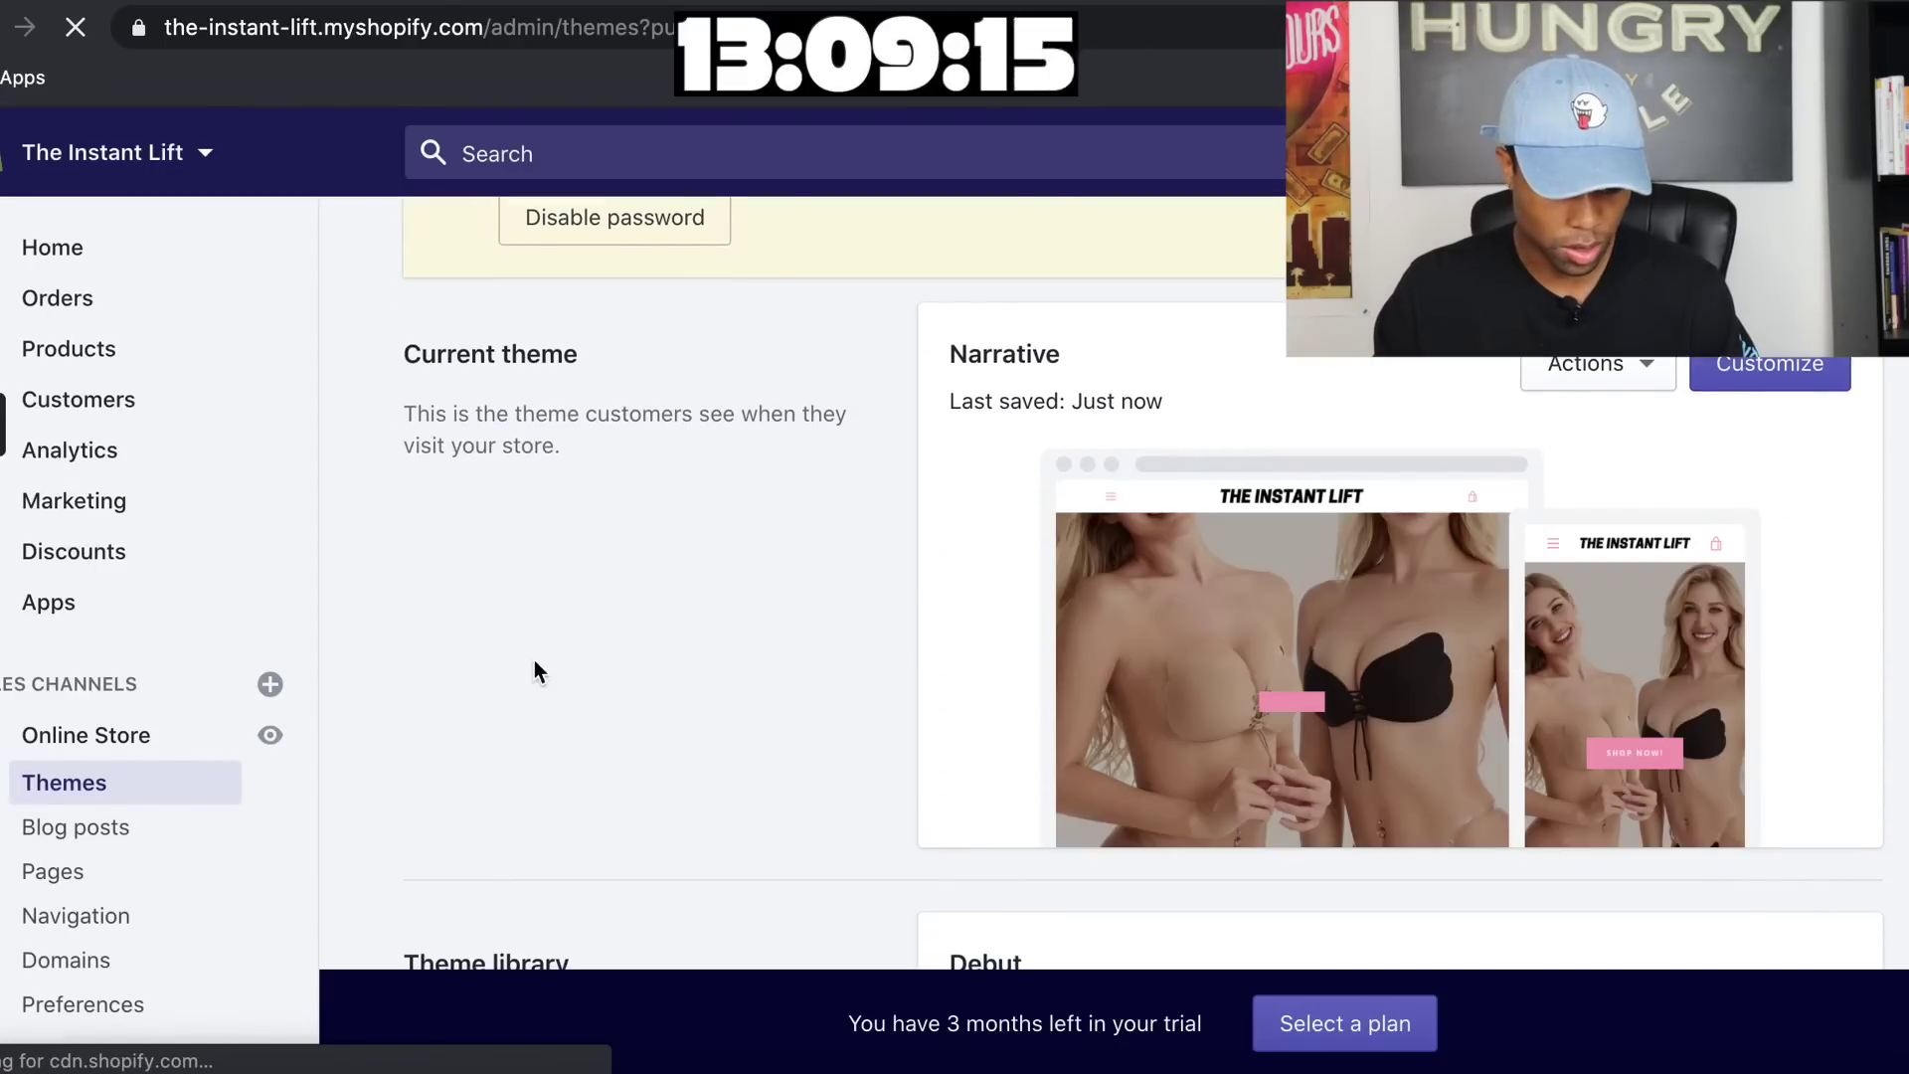
# In the store's navigation, open the Main menu and rename the Catalog item to The InstantLift Bra
pyautogui.click(125, 917)
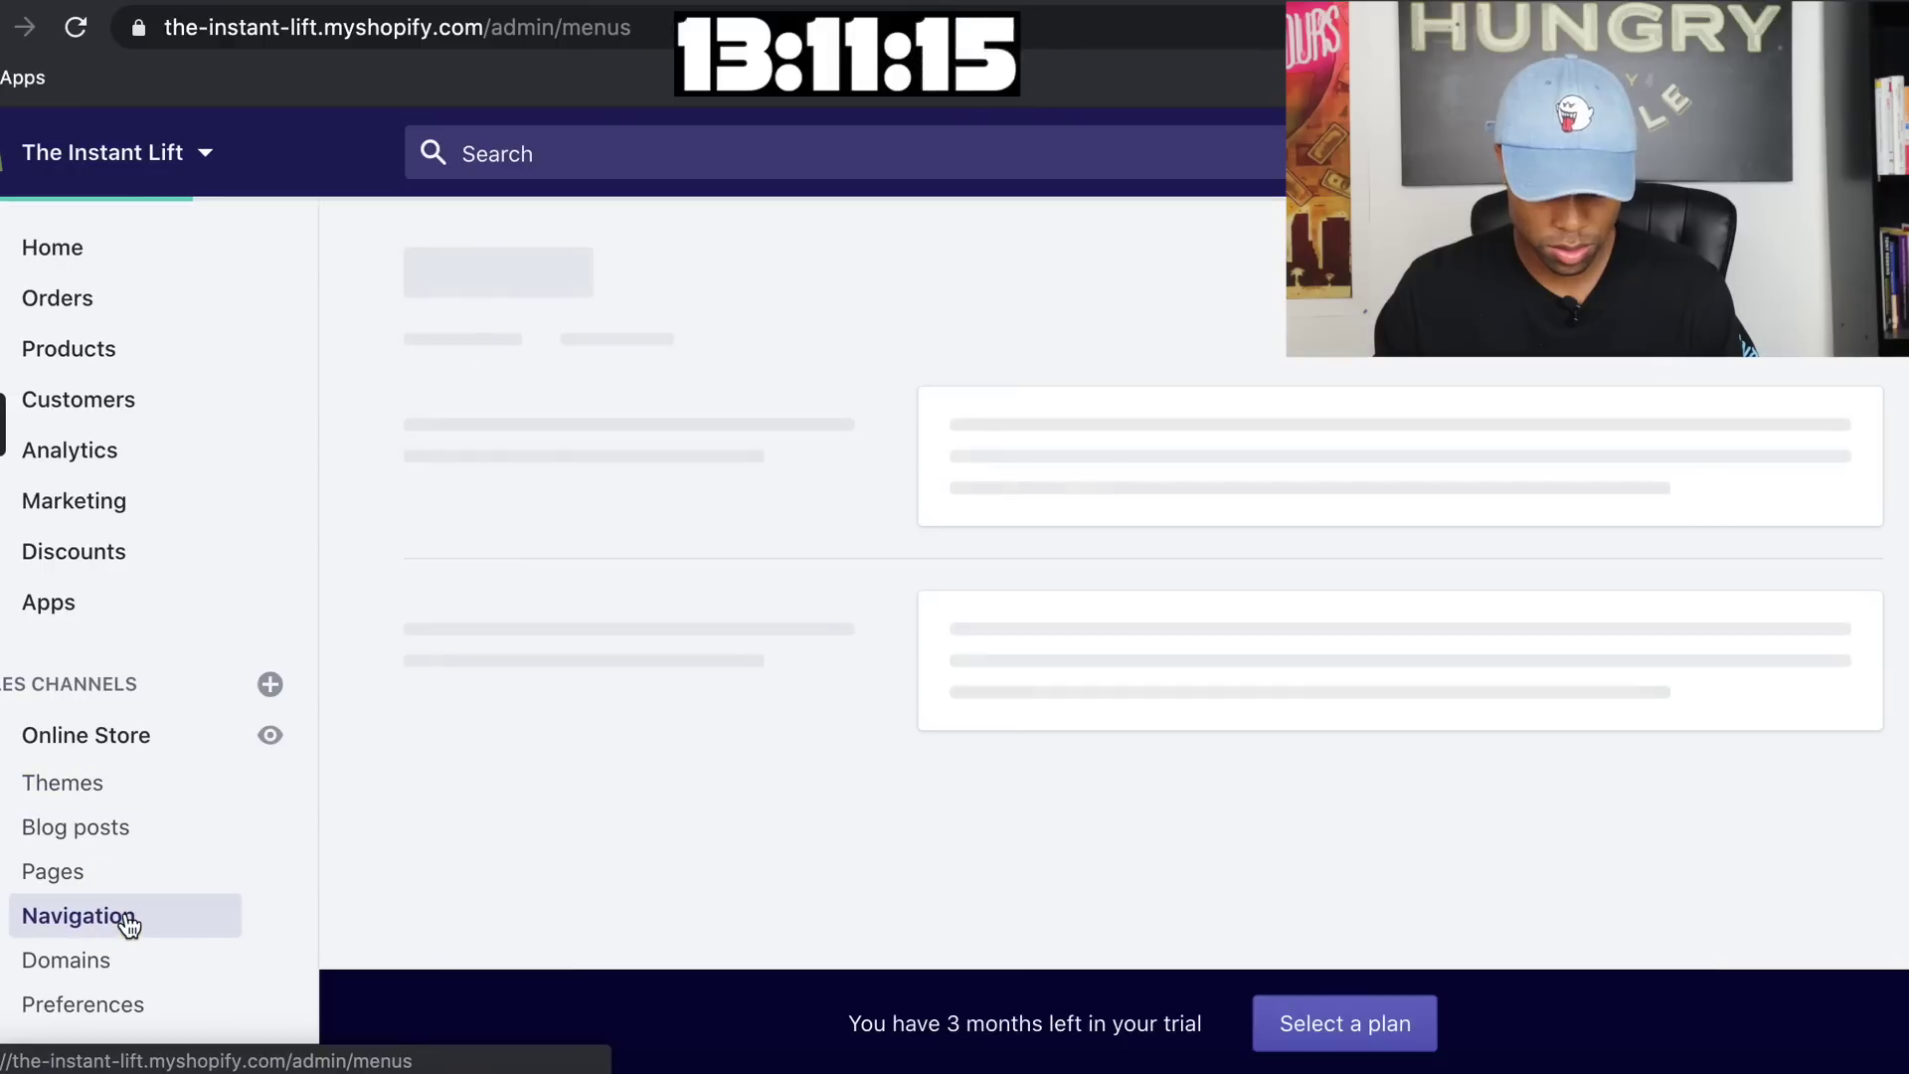
pyautogui.scroll(-3, 1018, 324)
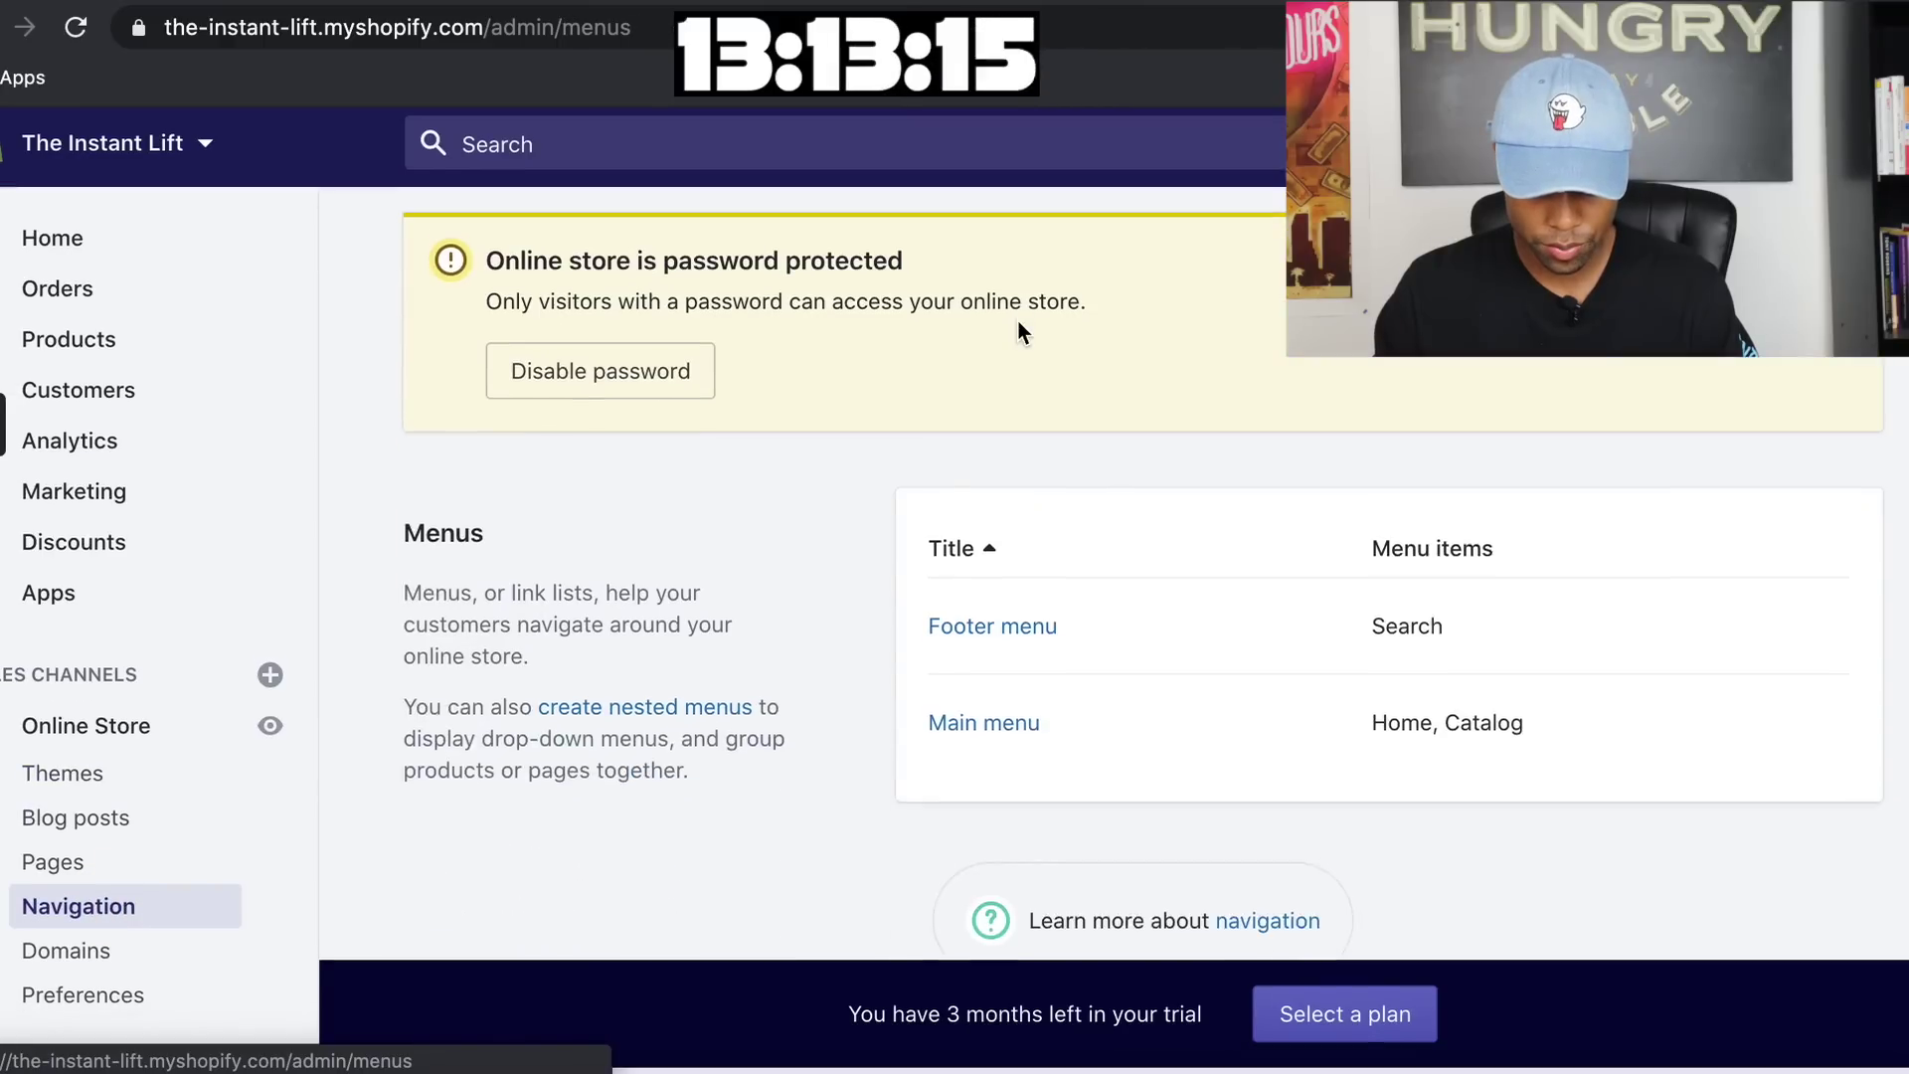
pyautogui.click(964, 748)
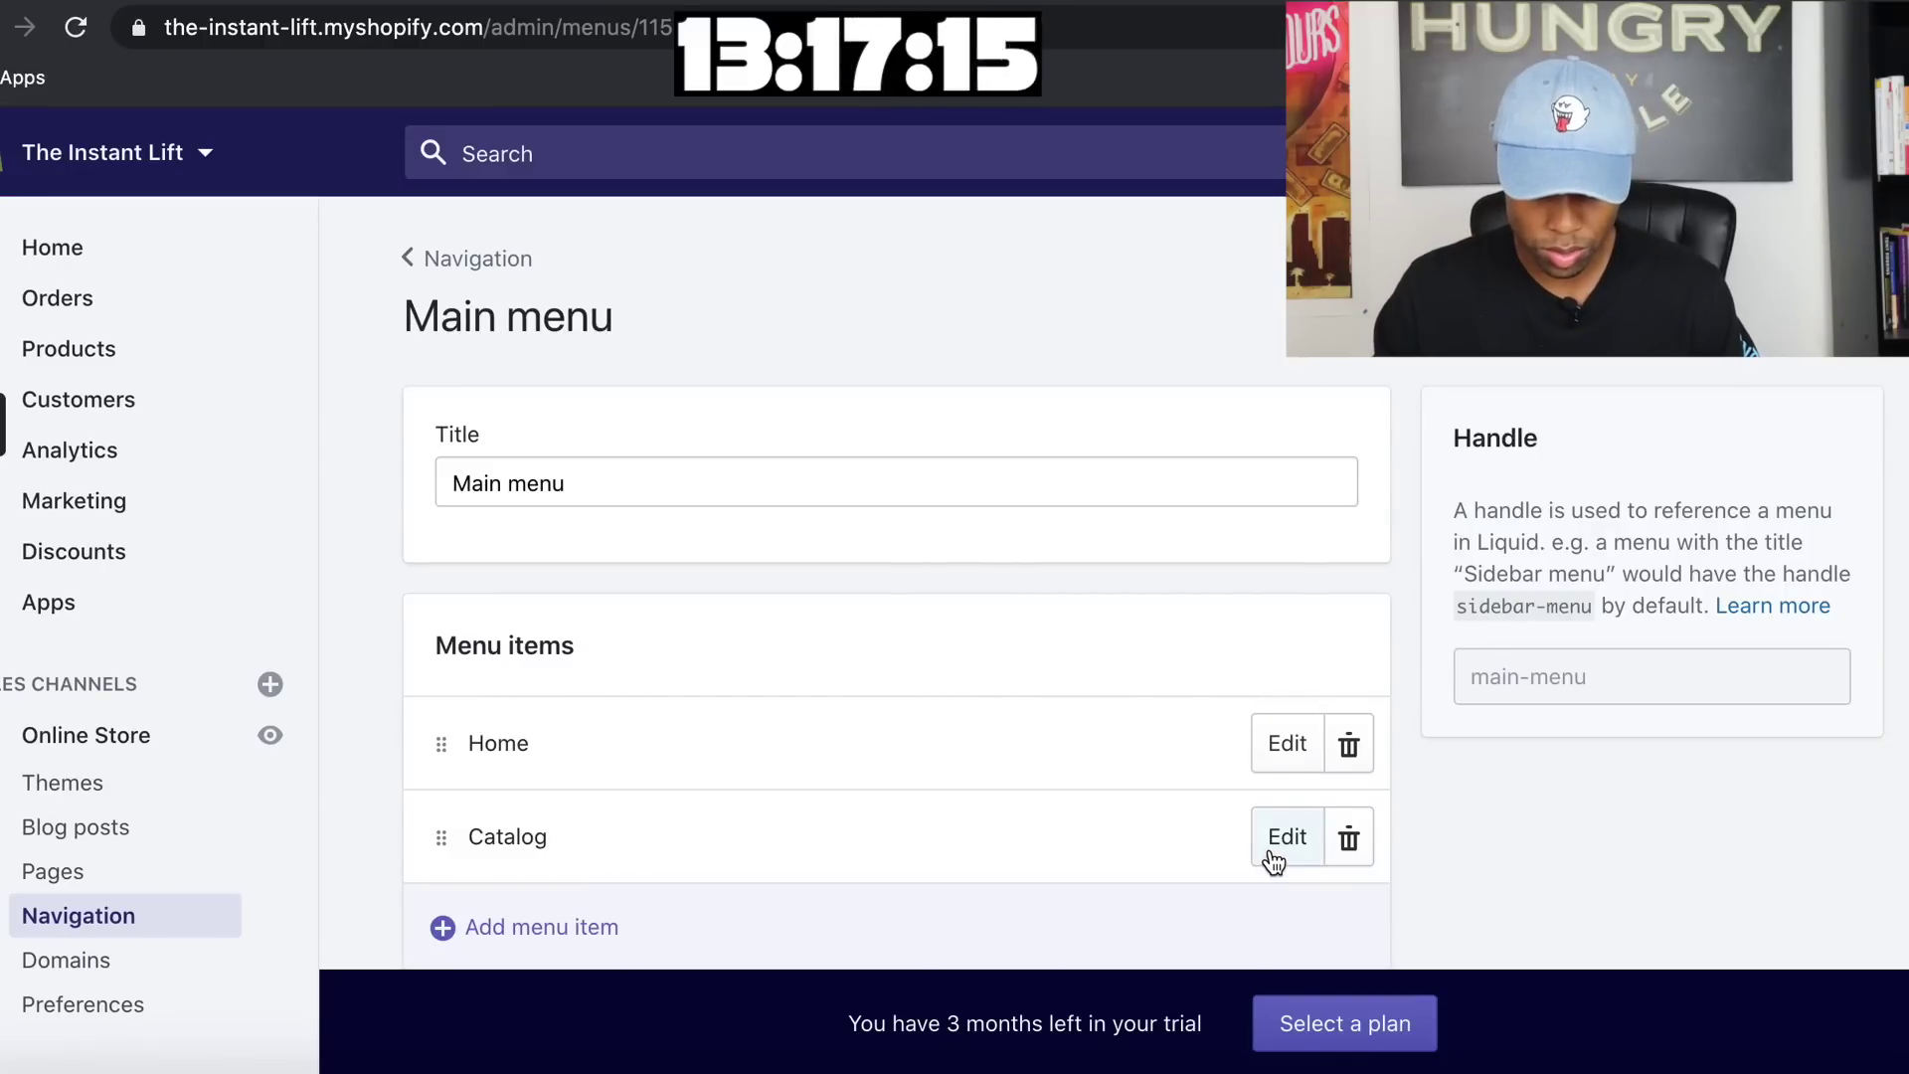
pyautogui.click(1273, 857)
pyautogui.moveTo(613, 600); pyautogui.dragTo(364, 580)
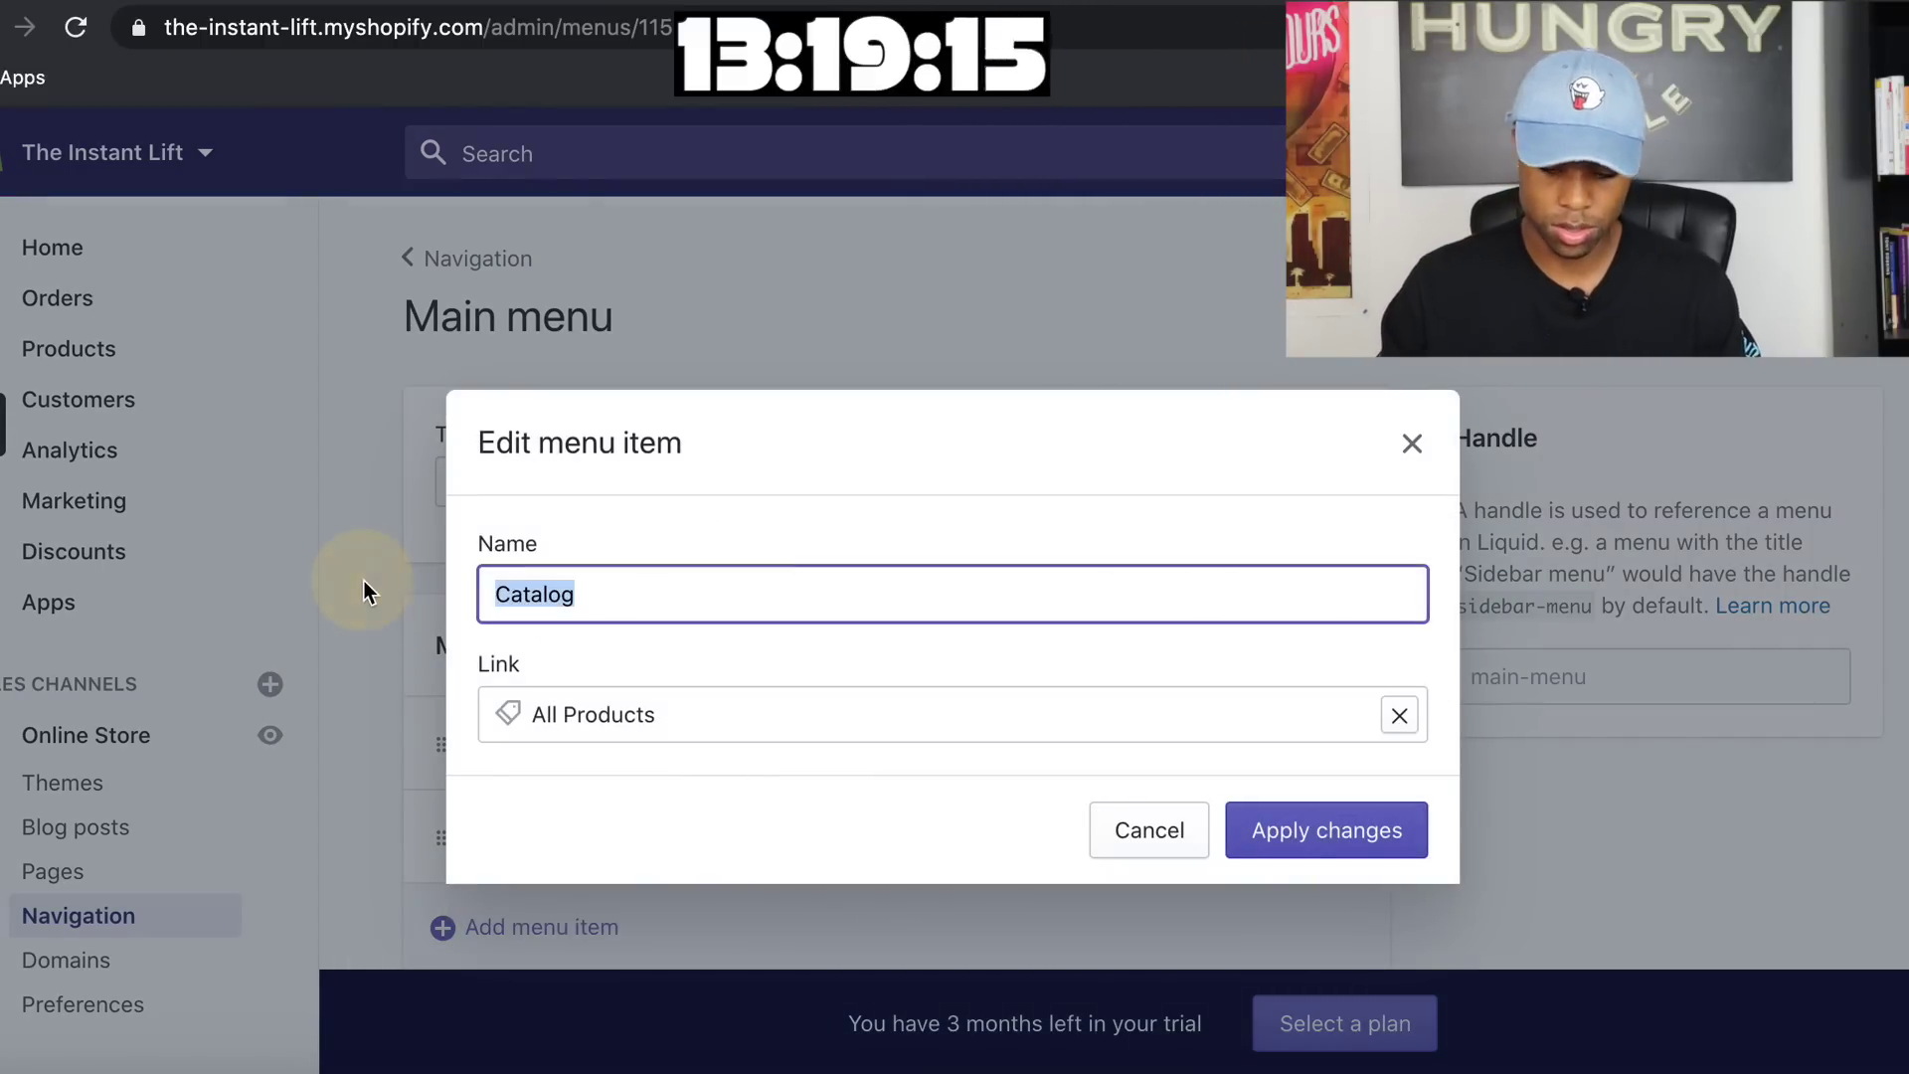
pyautogui.write('The InstantLift Bra')
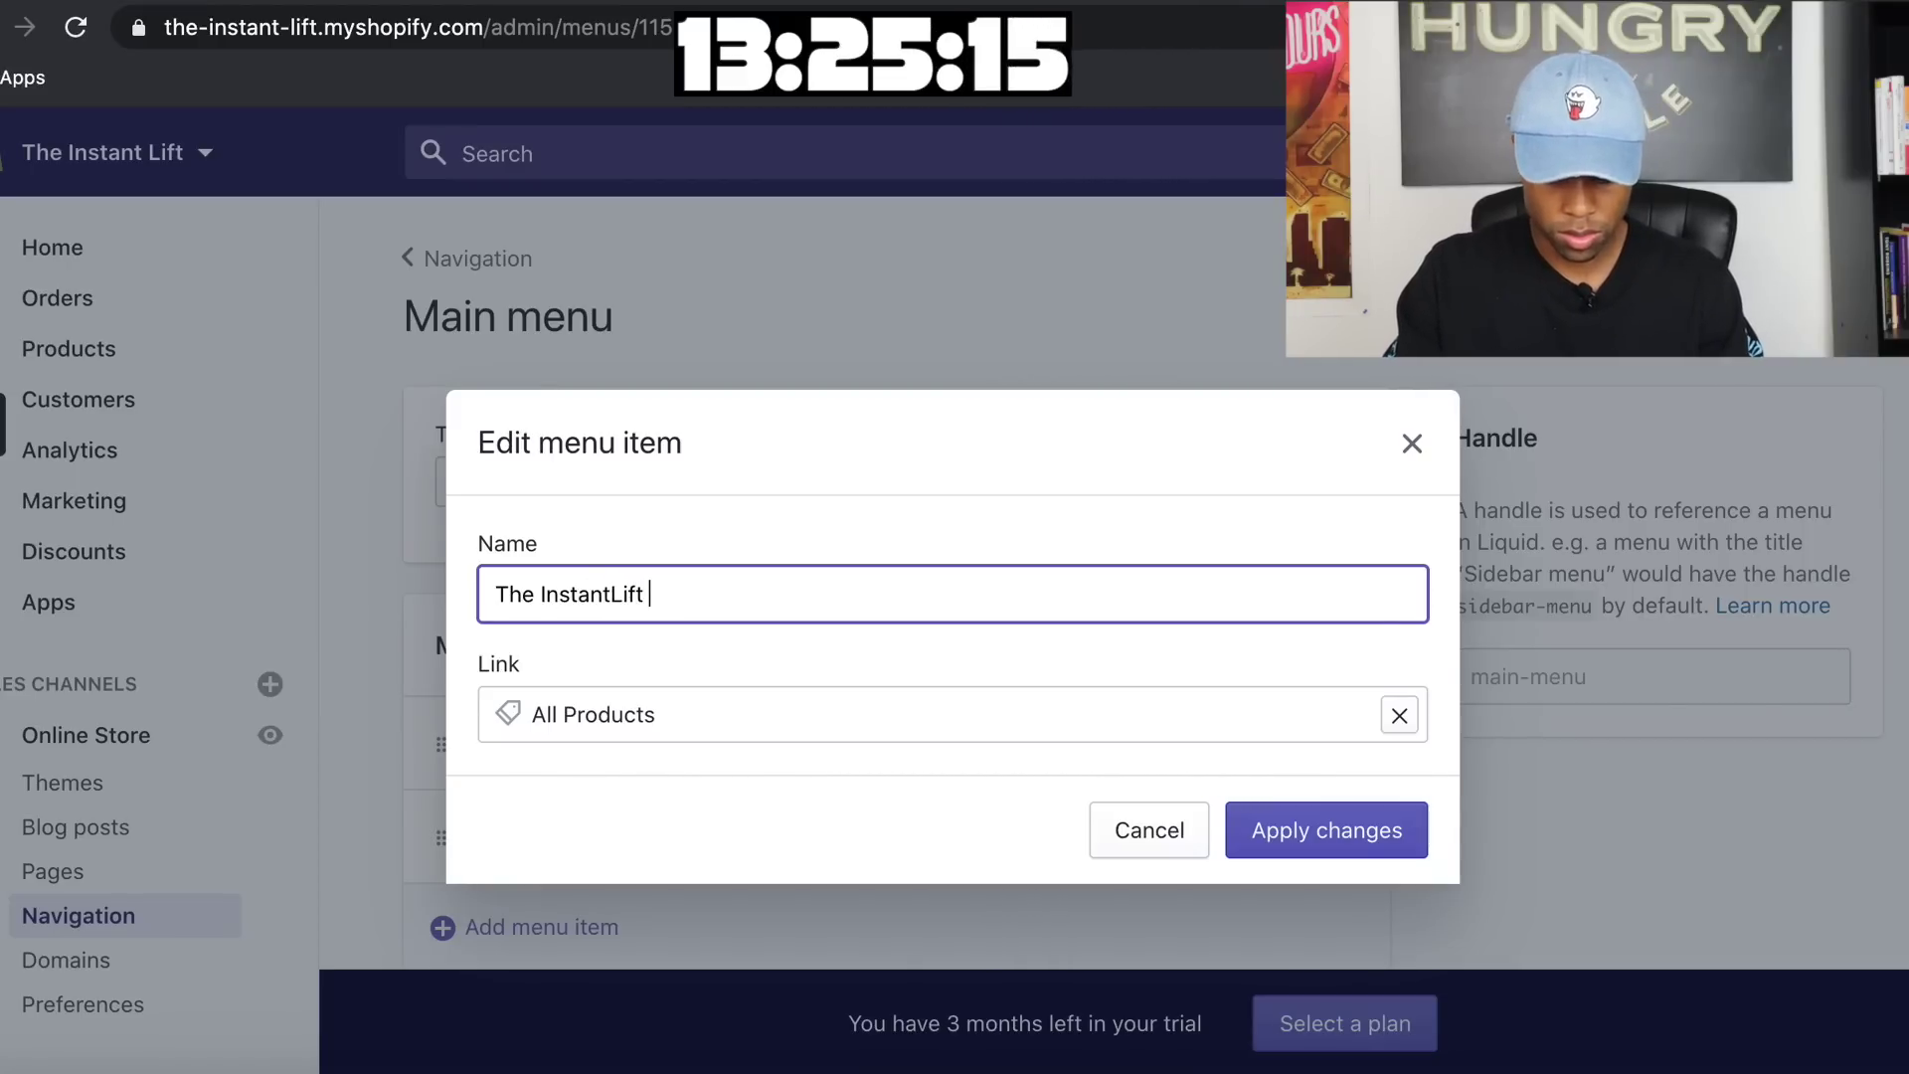
# Replace the menu item's All Products link with a link to the store's product and apply the changes
pyautogui.click(1403, 709)
pyautogui.click(826, 974)
pyautogui.click(767, 938)
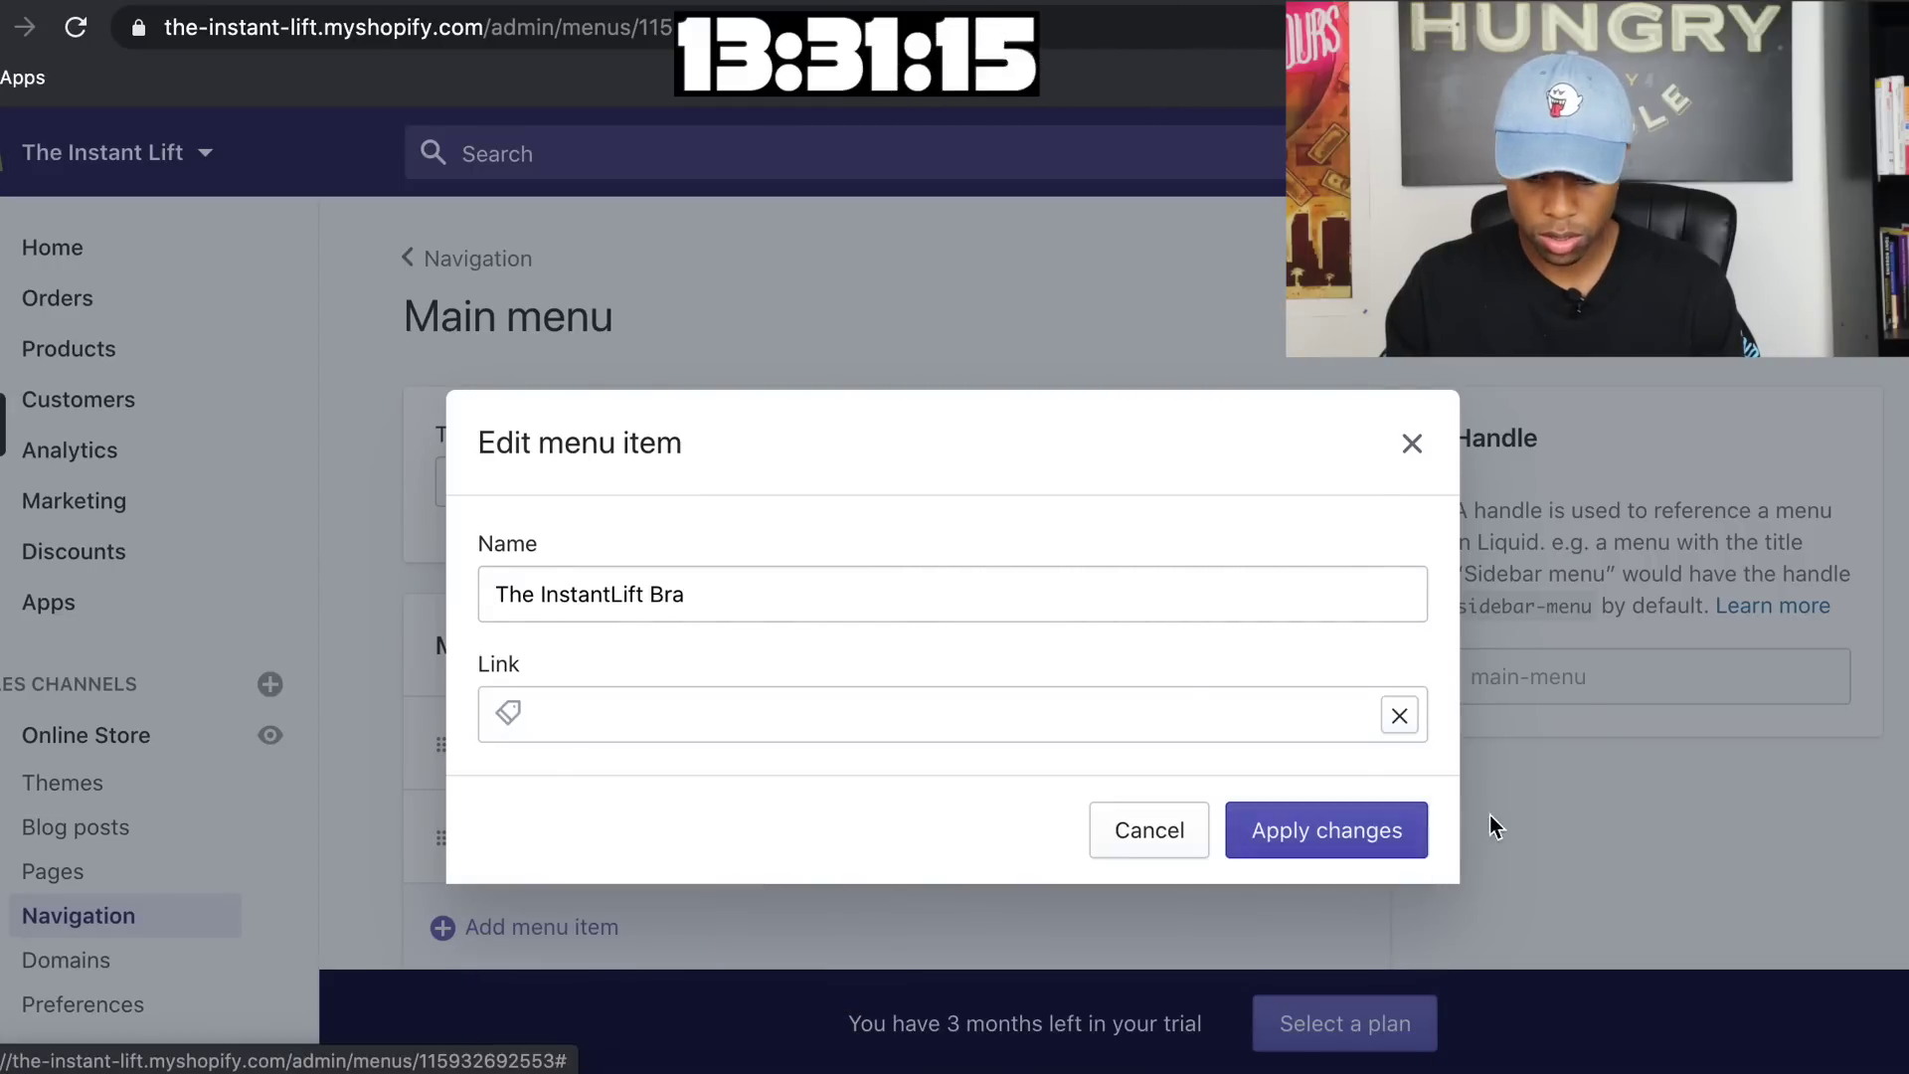
pyautogui.click(1354, 827)
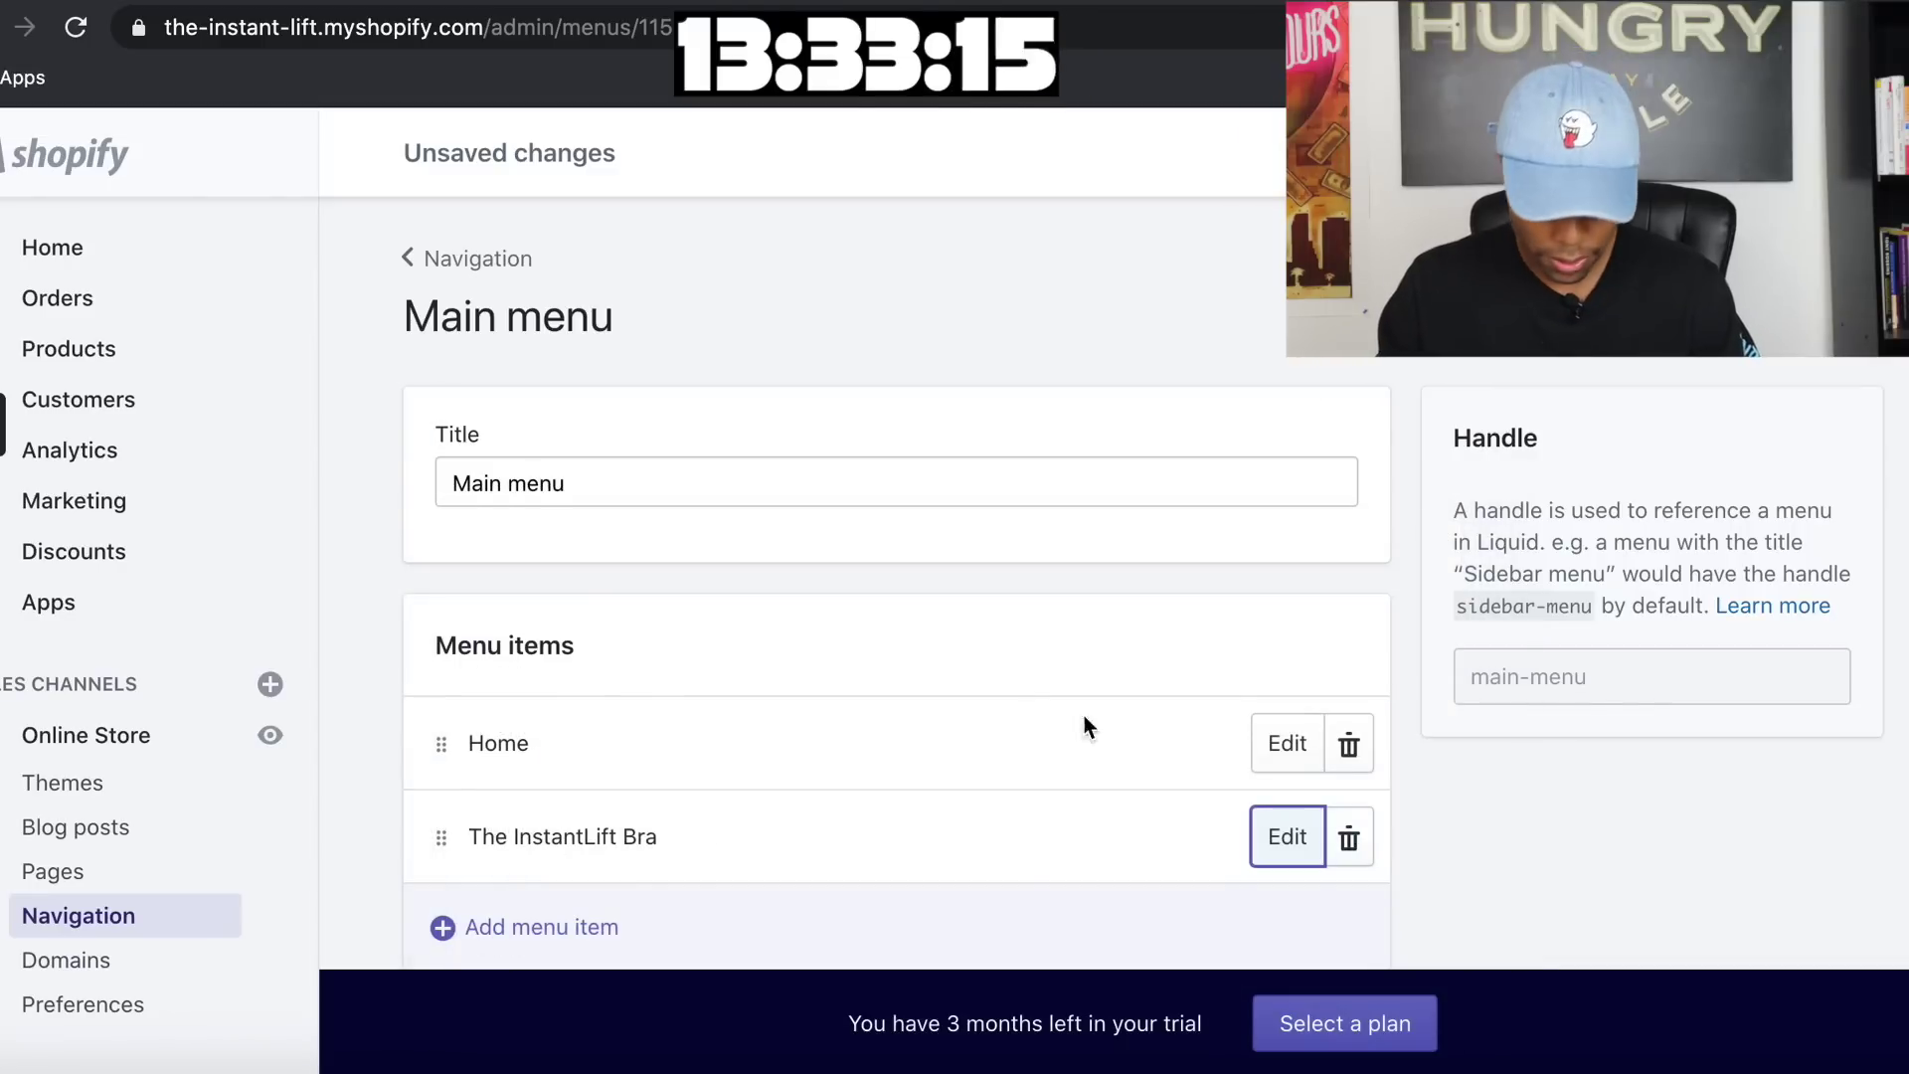
pyautogui.scroll(-1, 1031, 704)
pyautogui.click(672, 830)
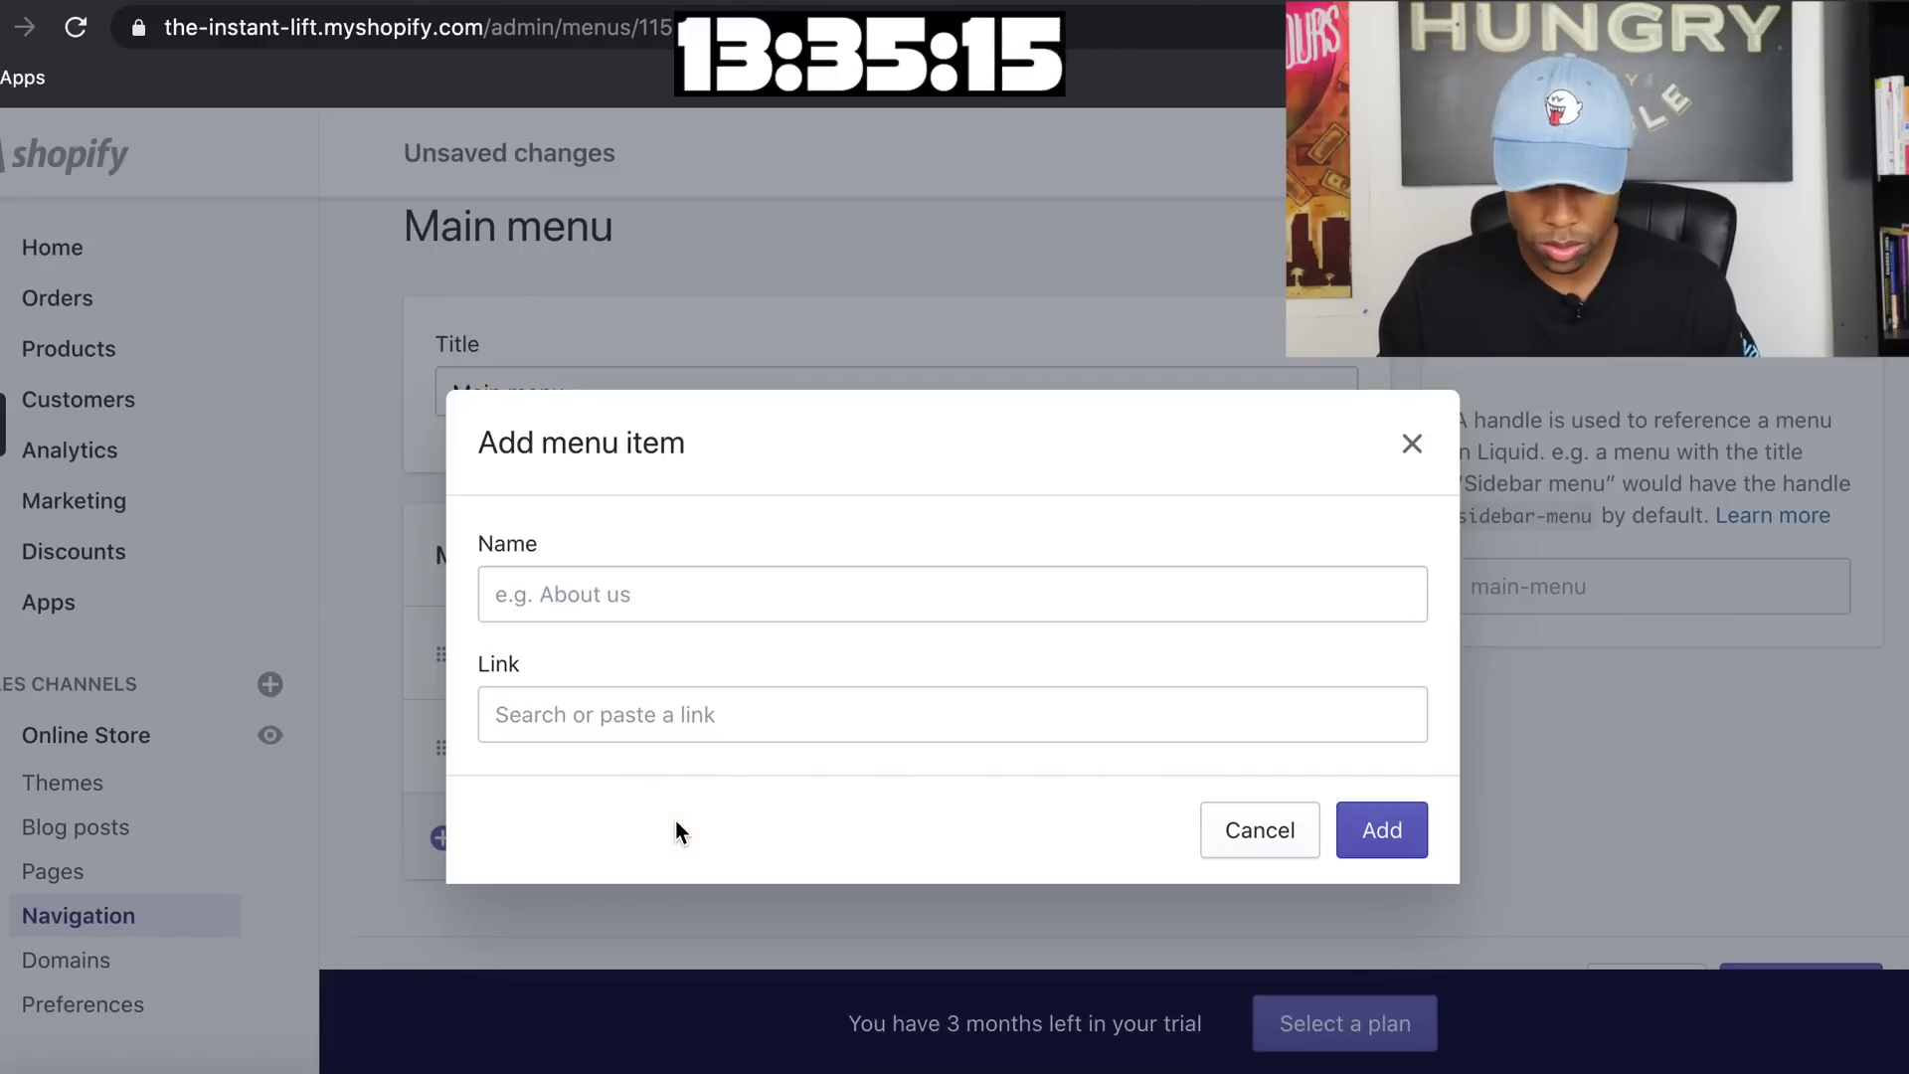
pyautogui.click(1412, 443)
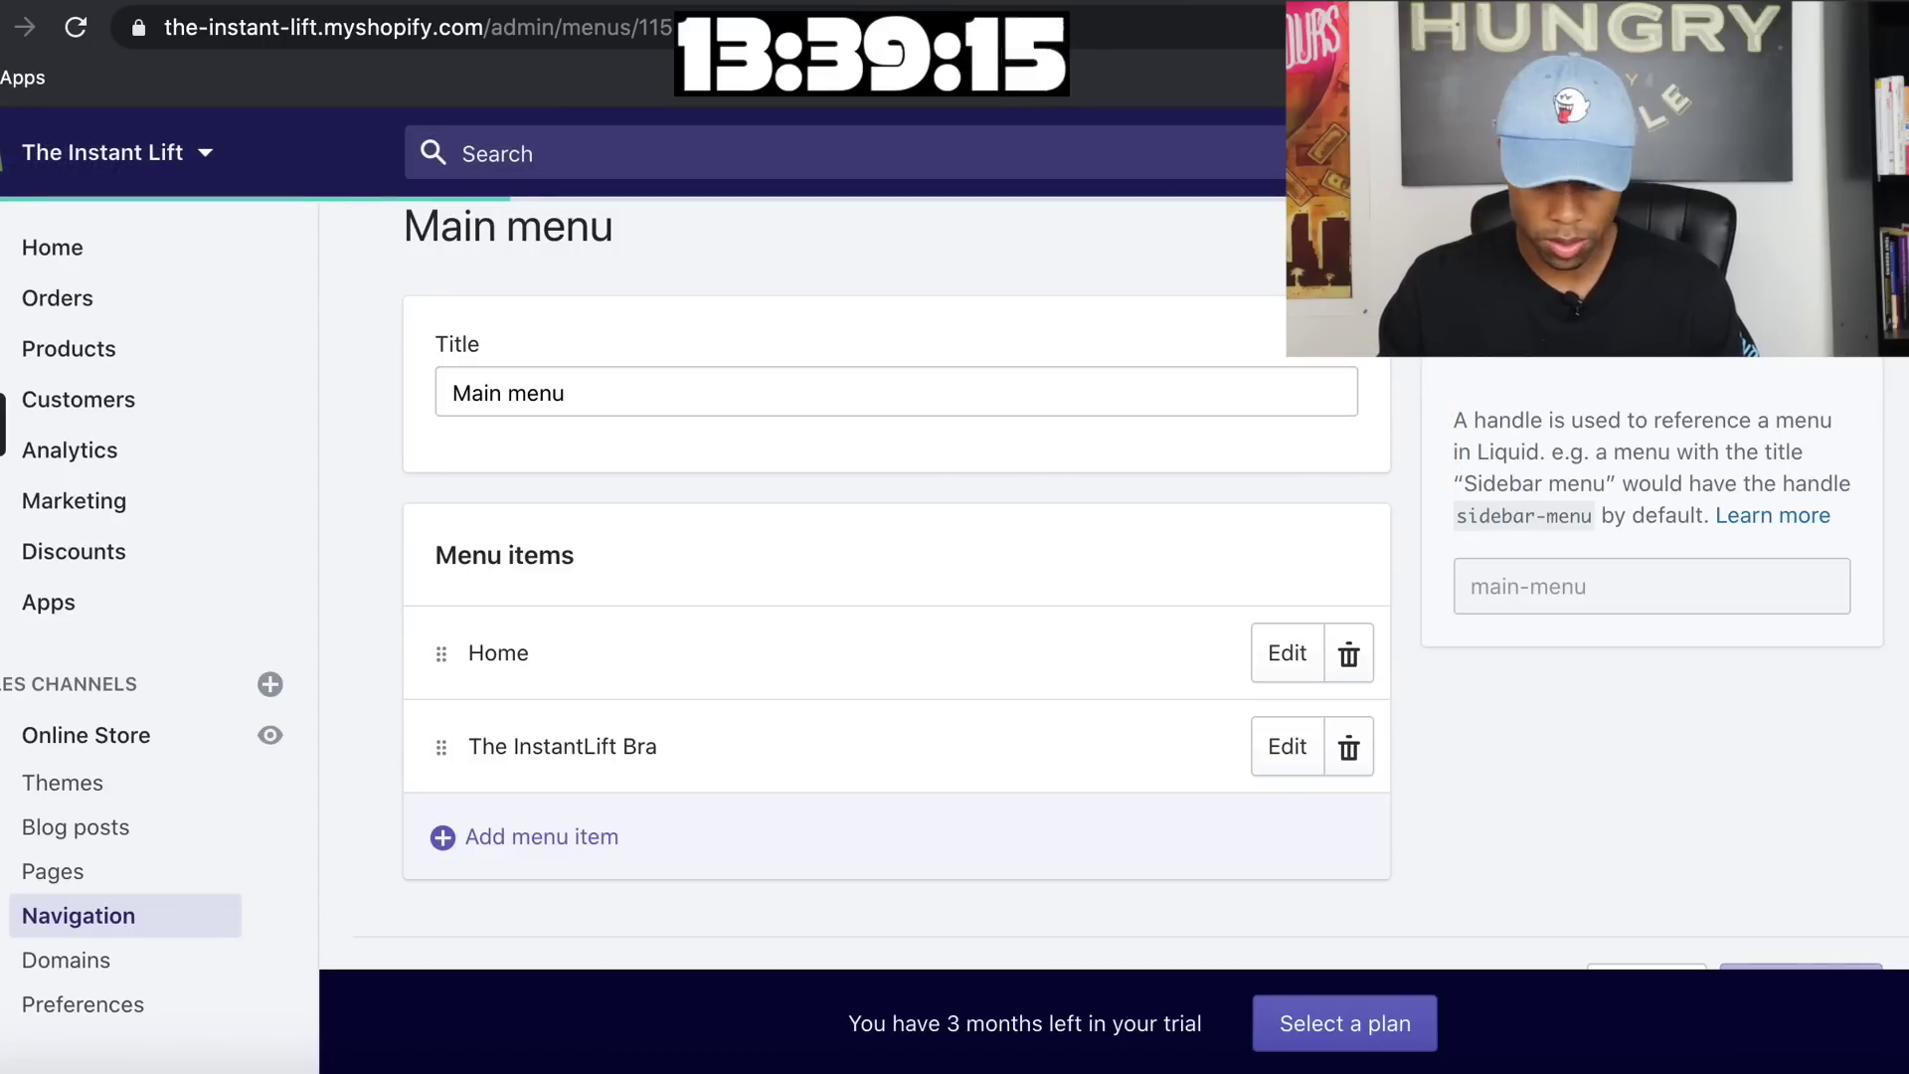
# Add a new page to the online store with the title Track Your Order
pyautogui.click(72, 879)
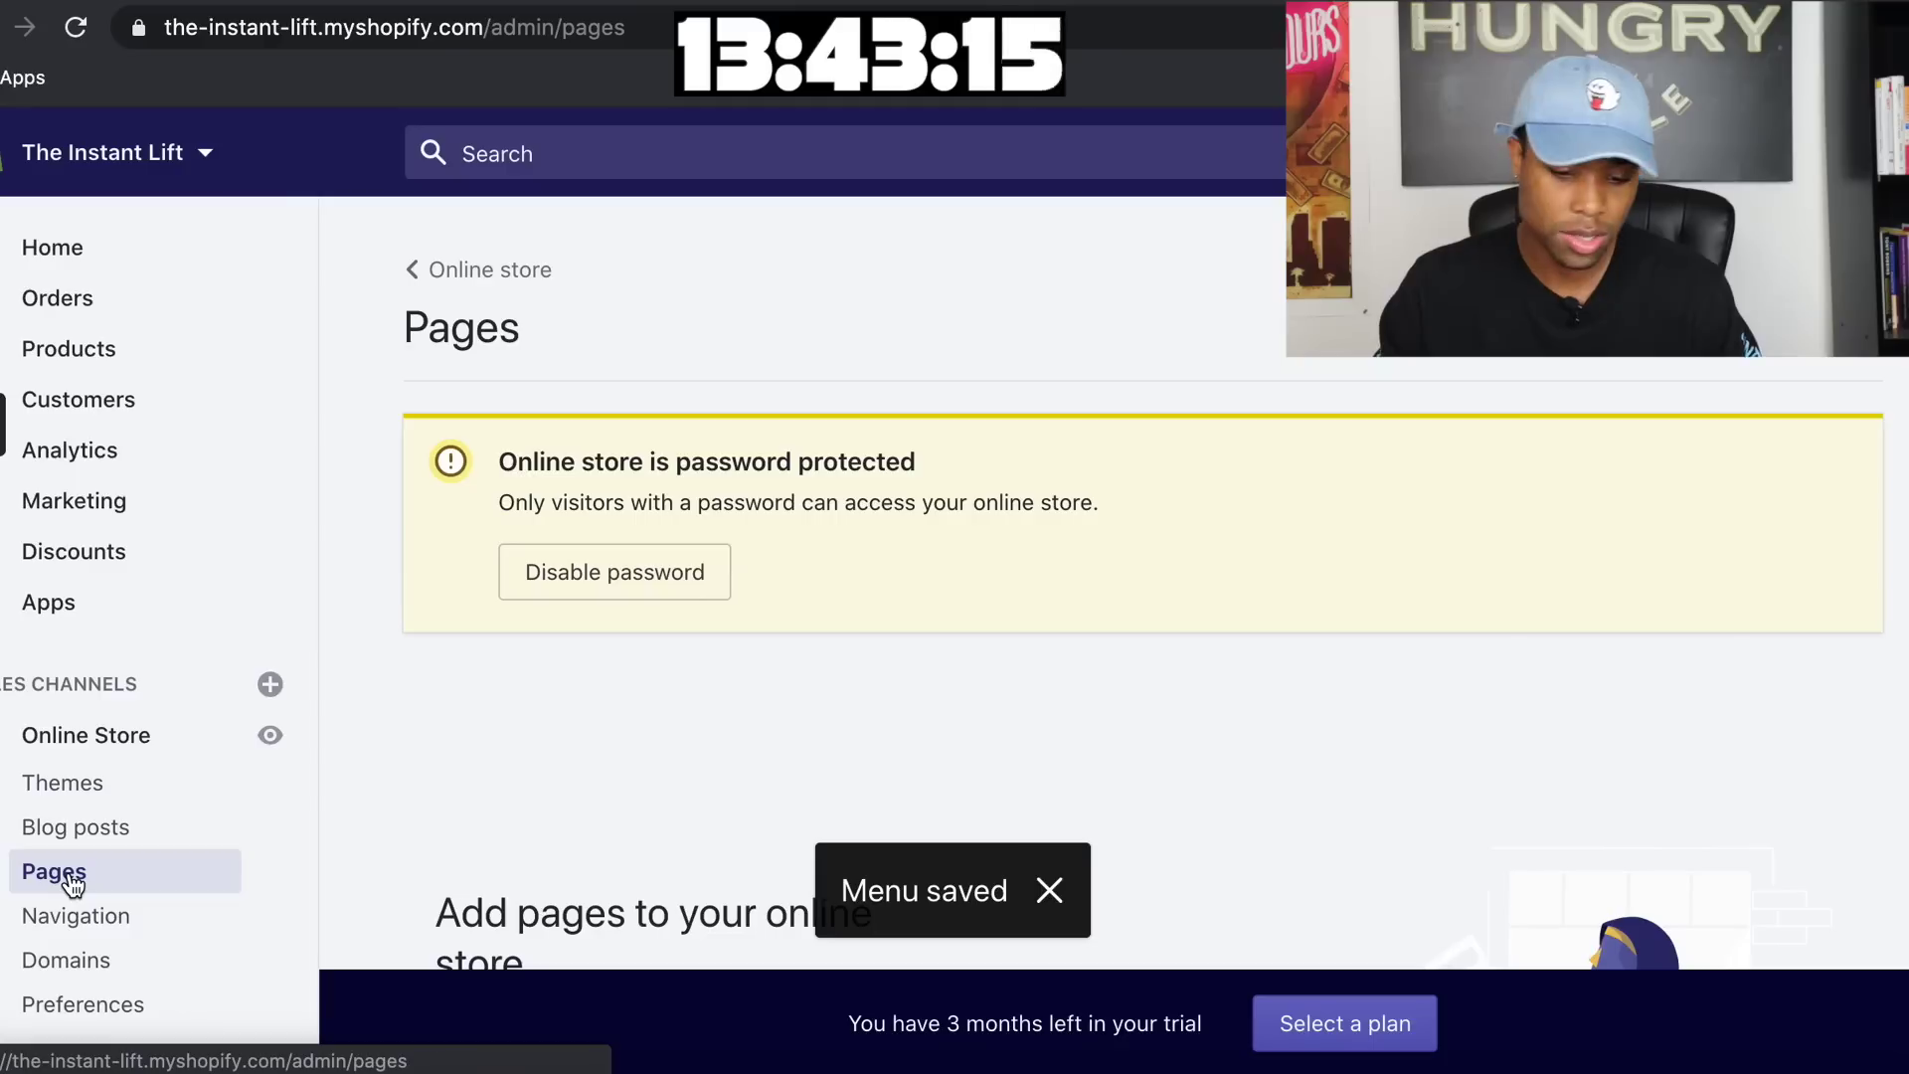
pyautogui.scroll(-2, 521, 692)
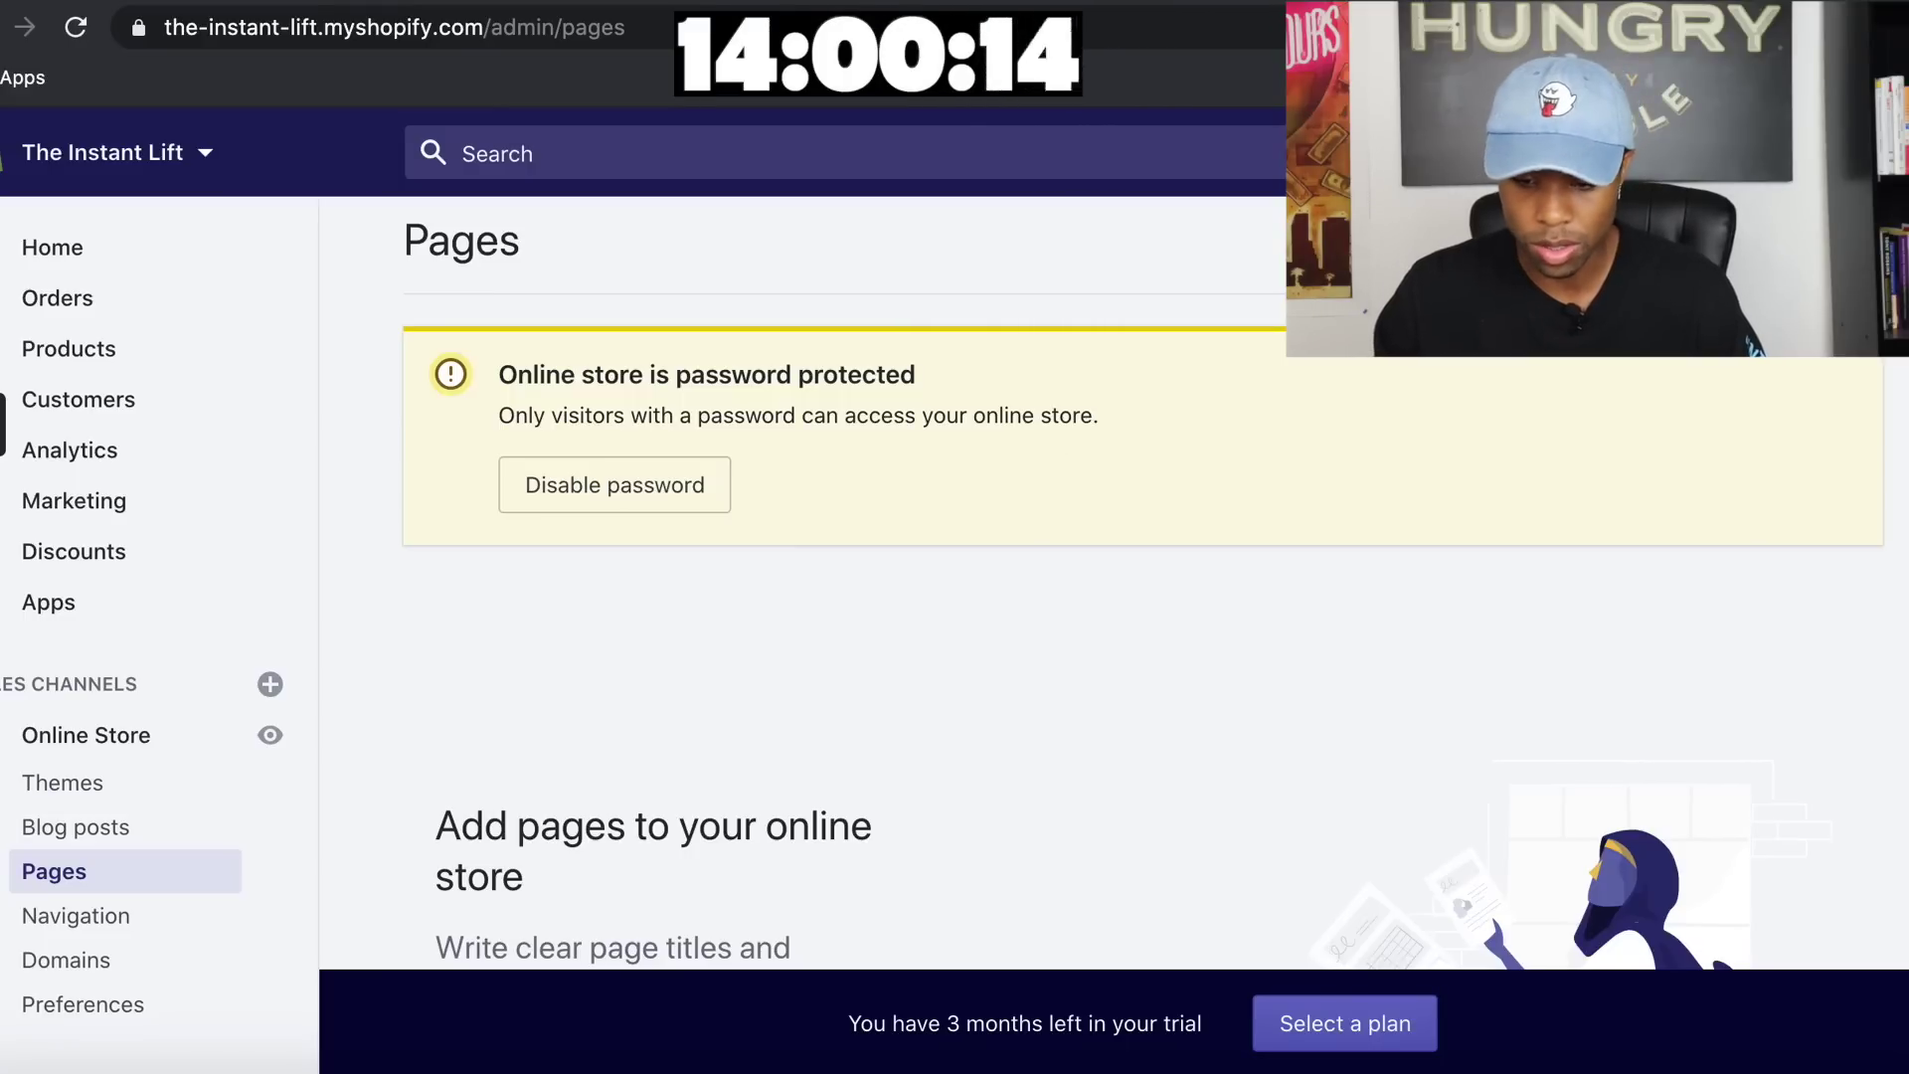
pyautogui.click(1800, 241)
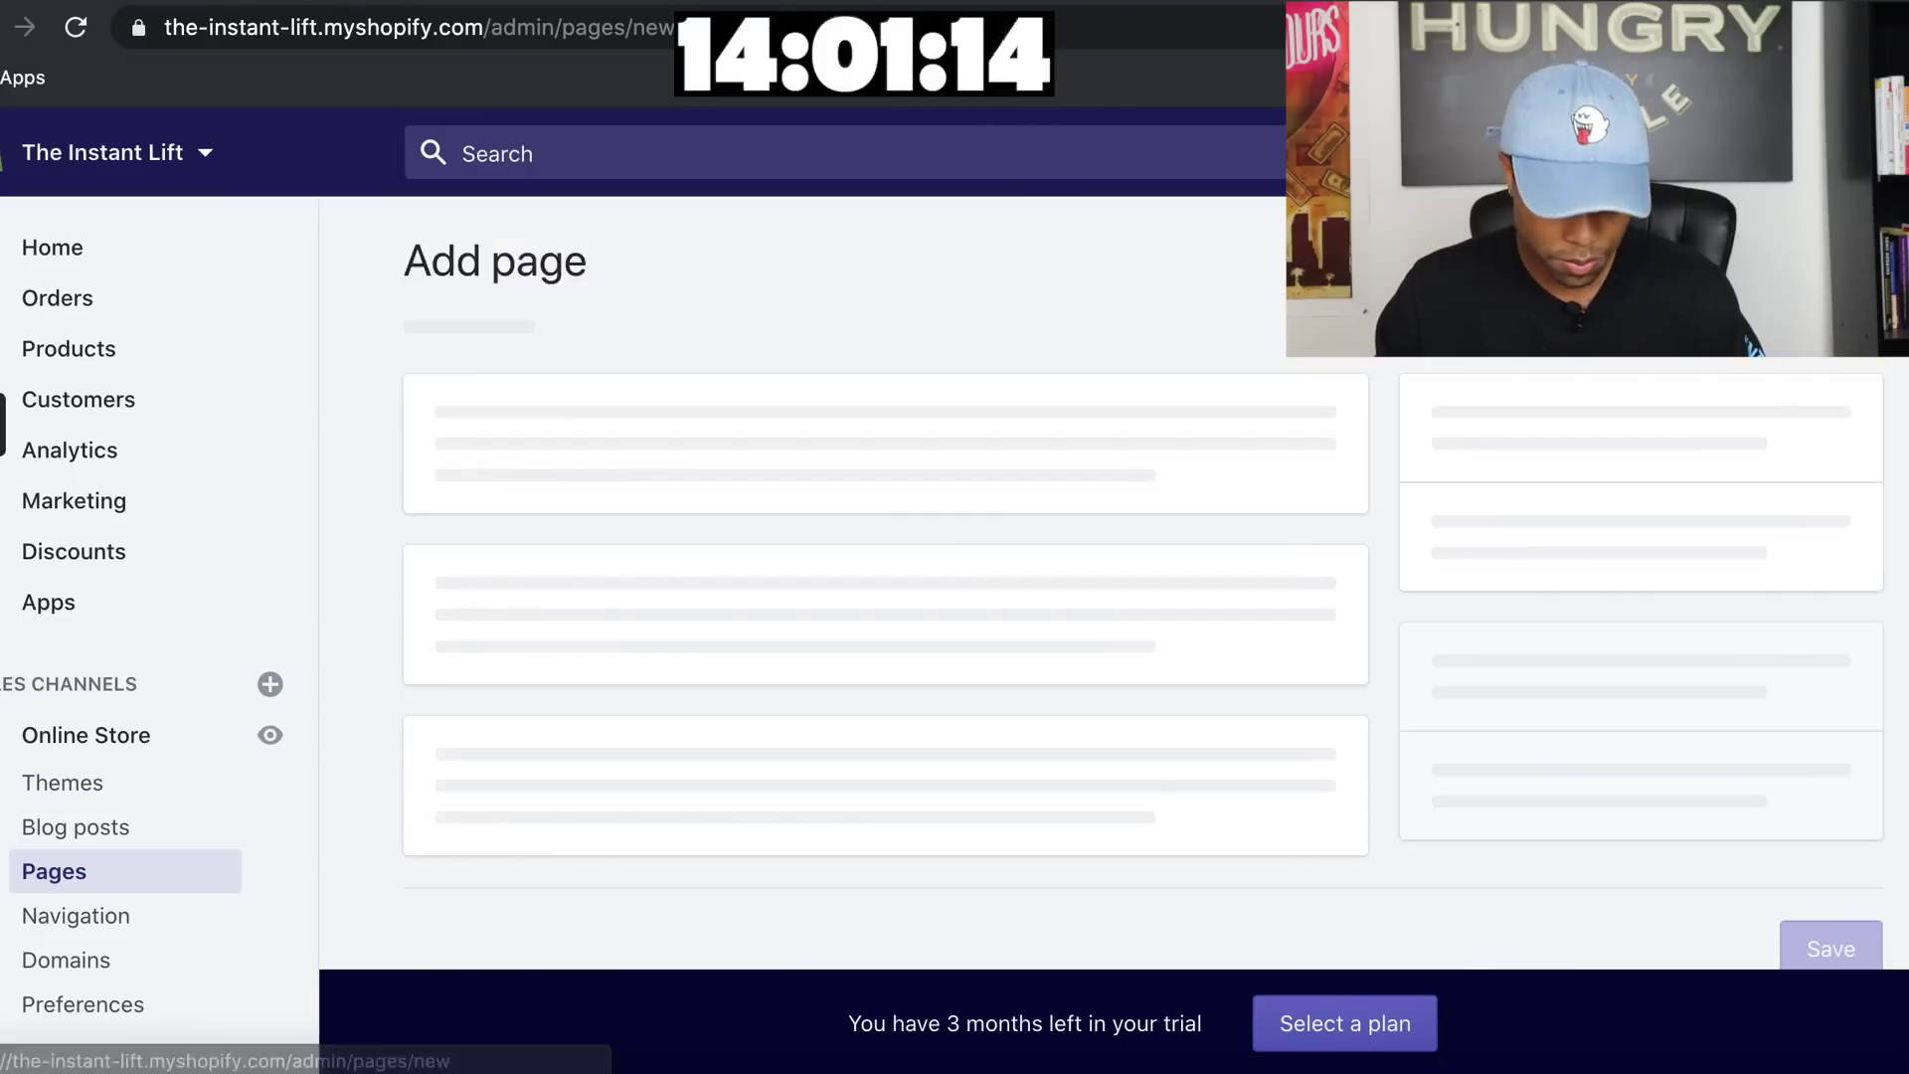
pyautogui.click(730, 546)
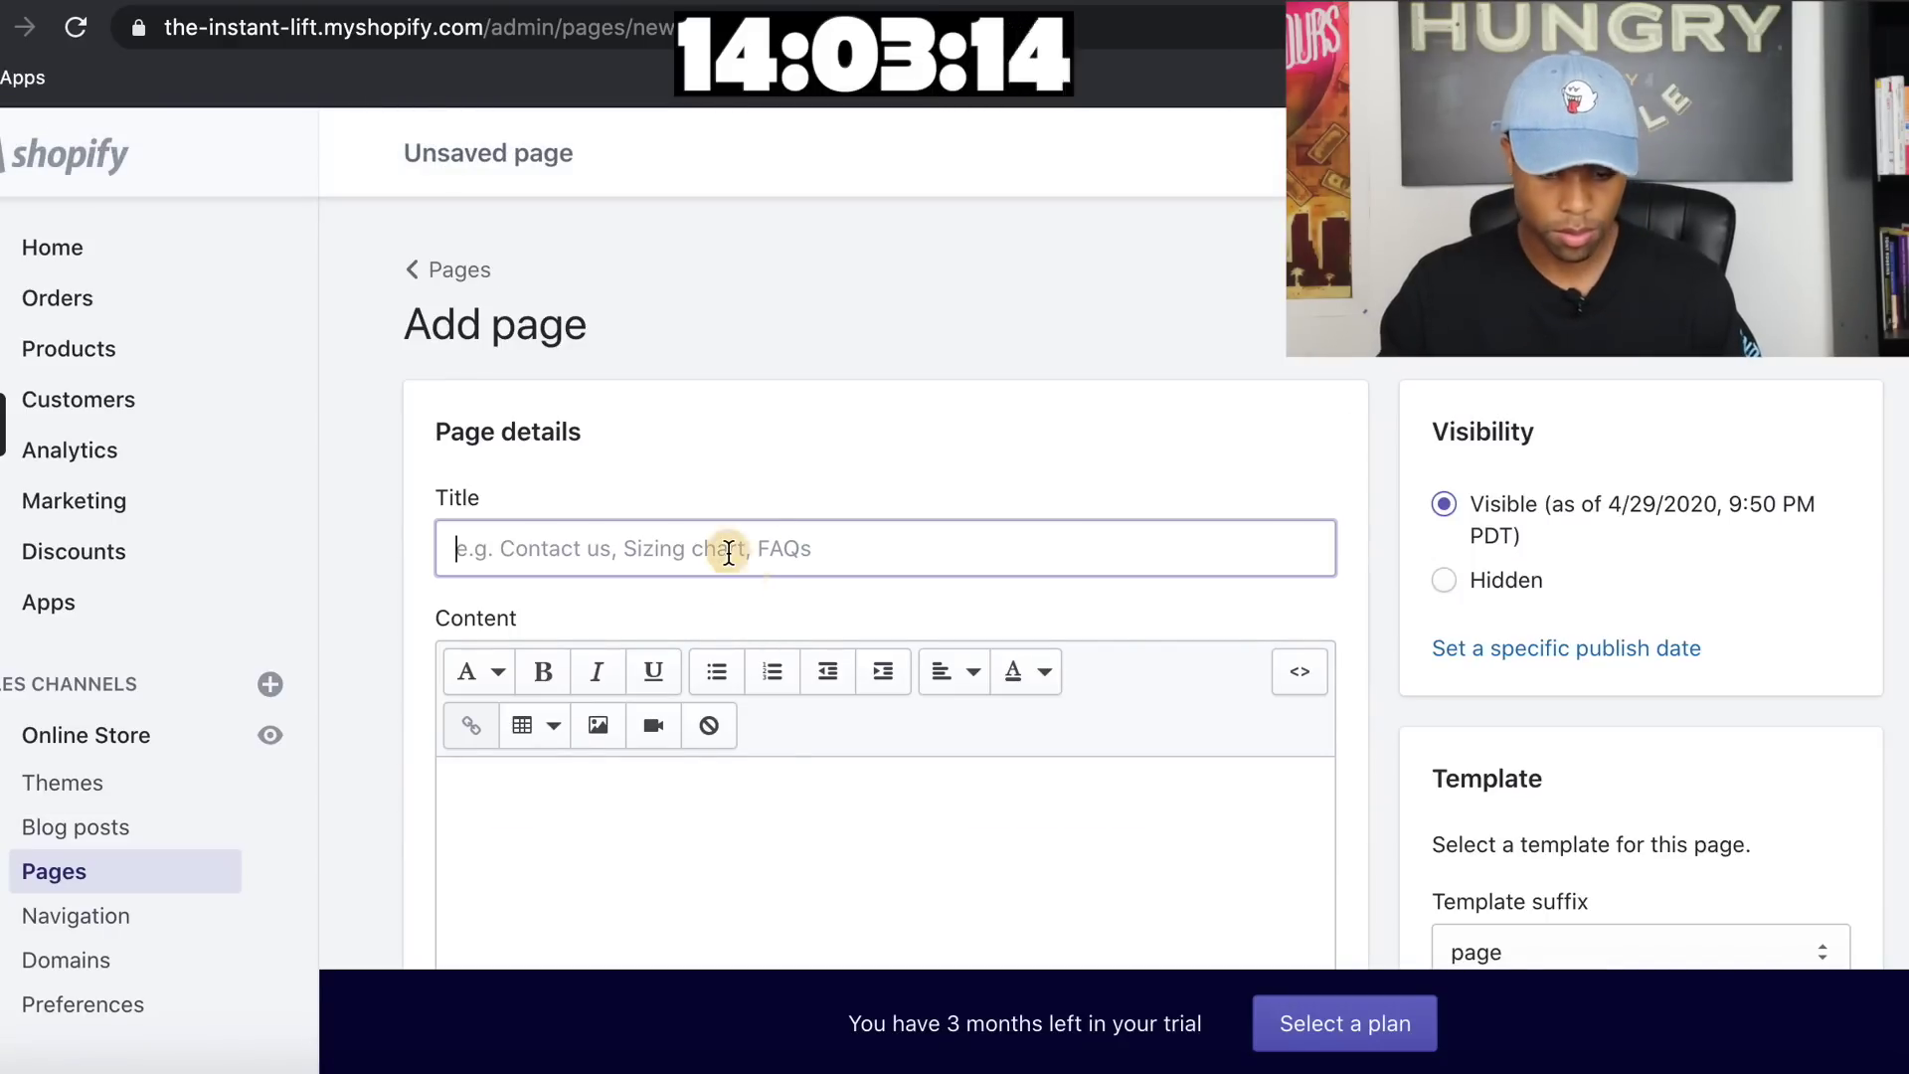
pyautogui.write('Track')
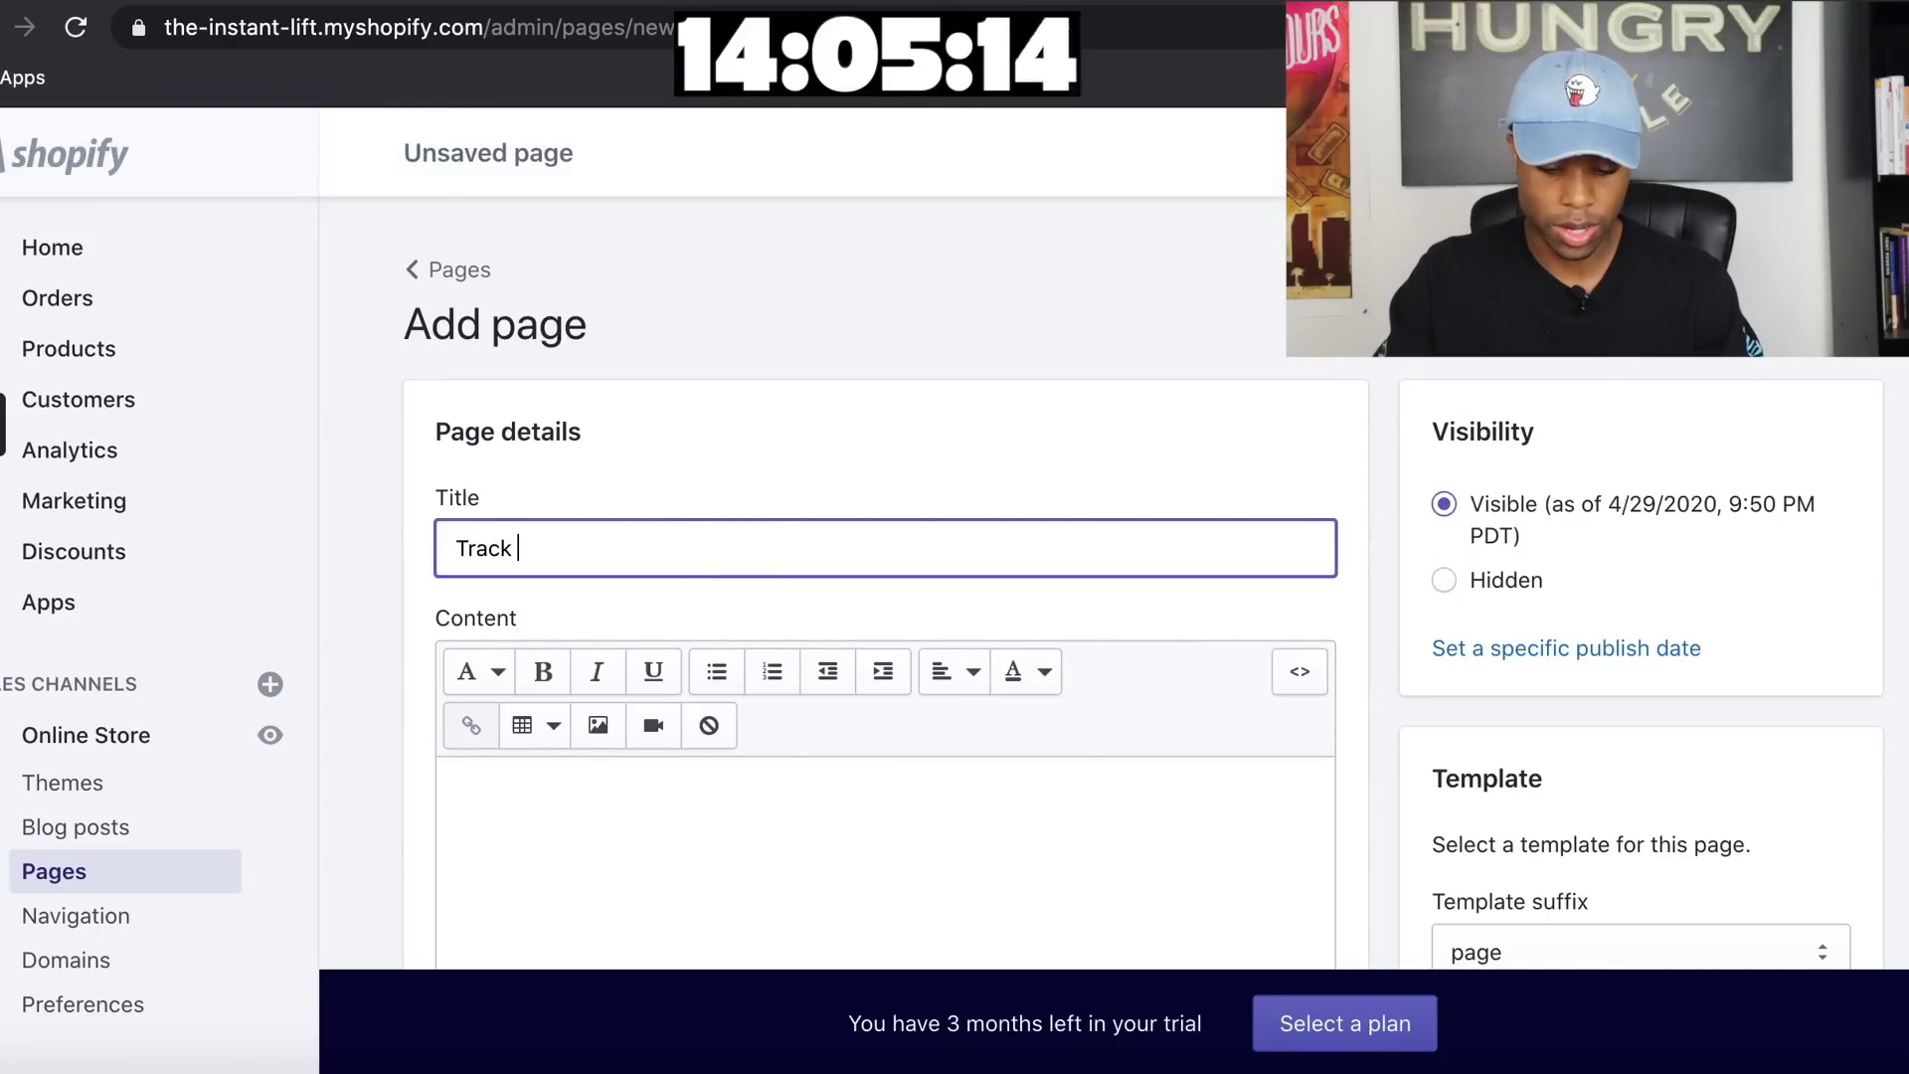
pyautogui.write(' Your Ord')
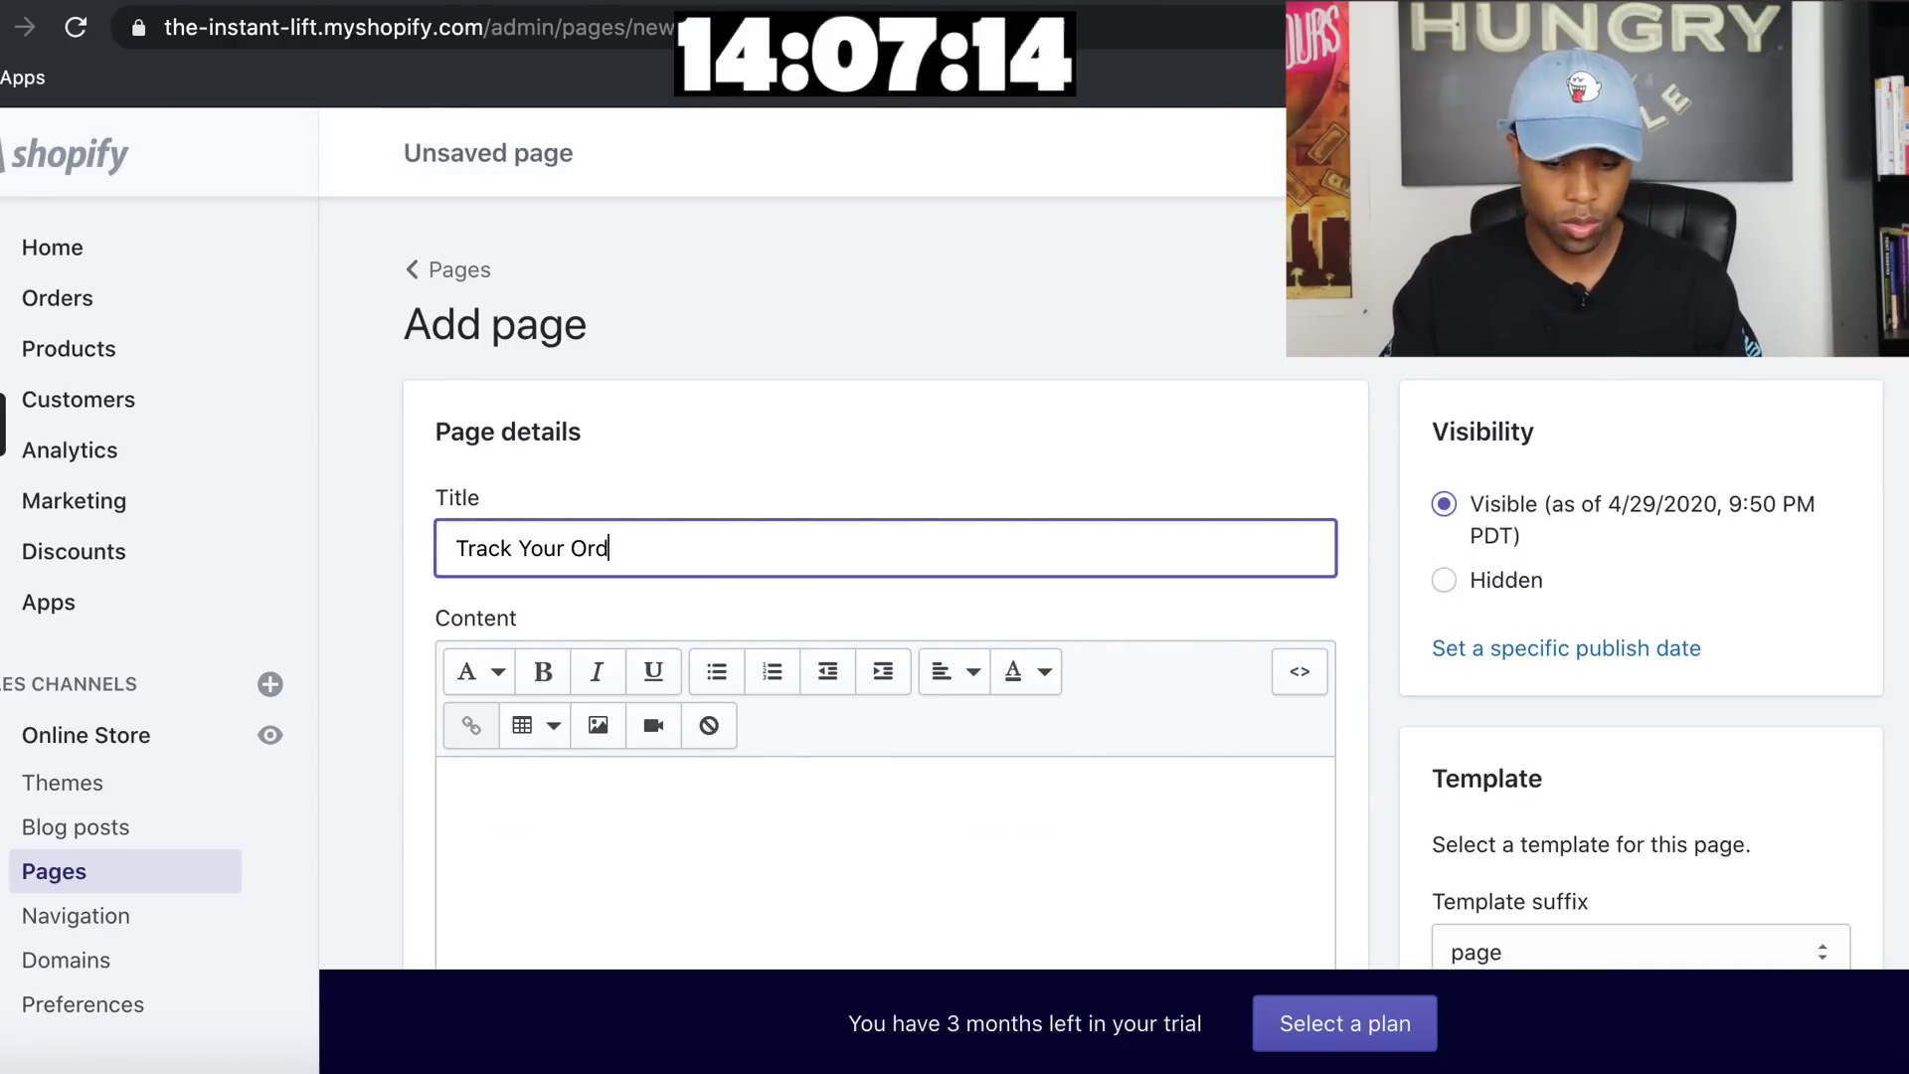
pyautogui.write('er')
# Switch the page's content editor to HTML view and place the cursor in the empty content area
pyautogui.scroll(-3, 862, 448)
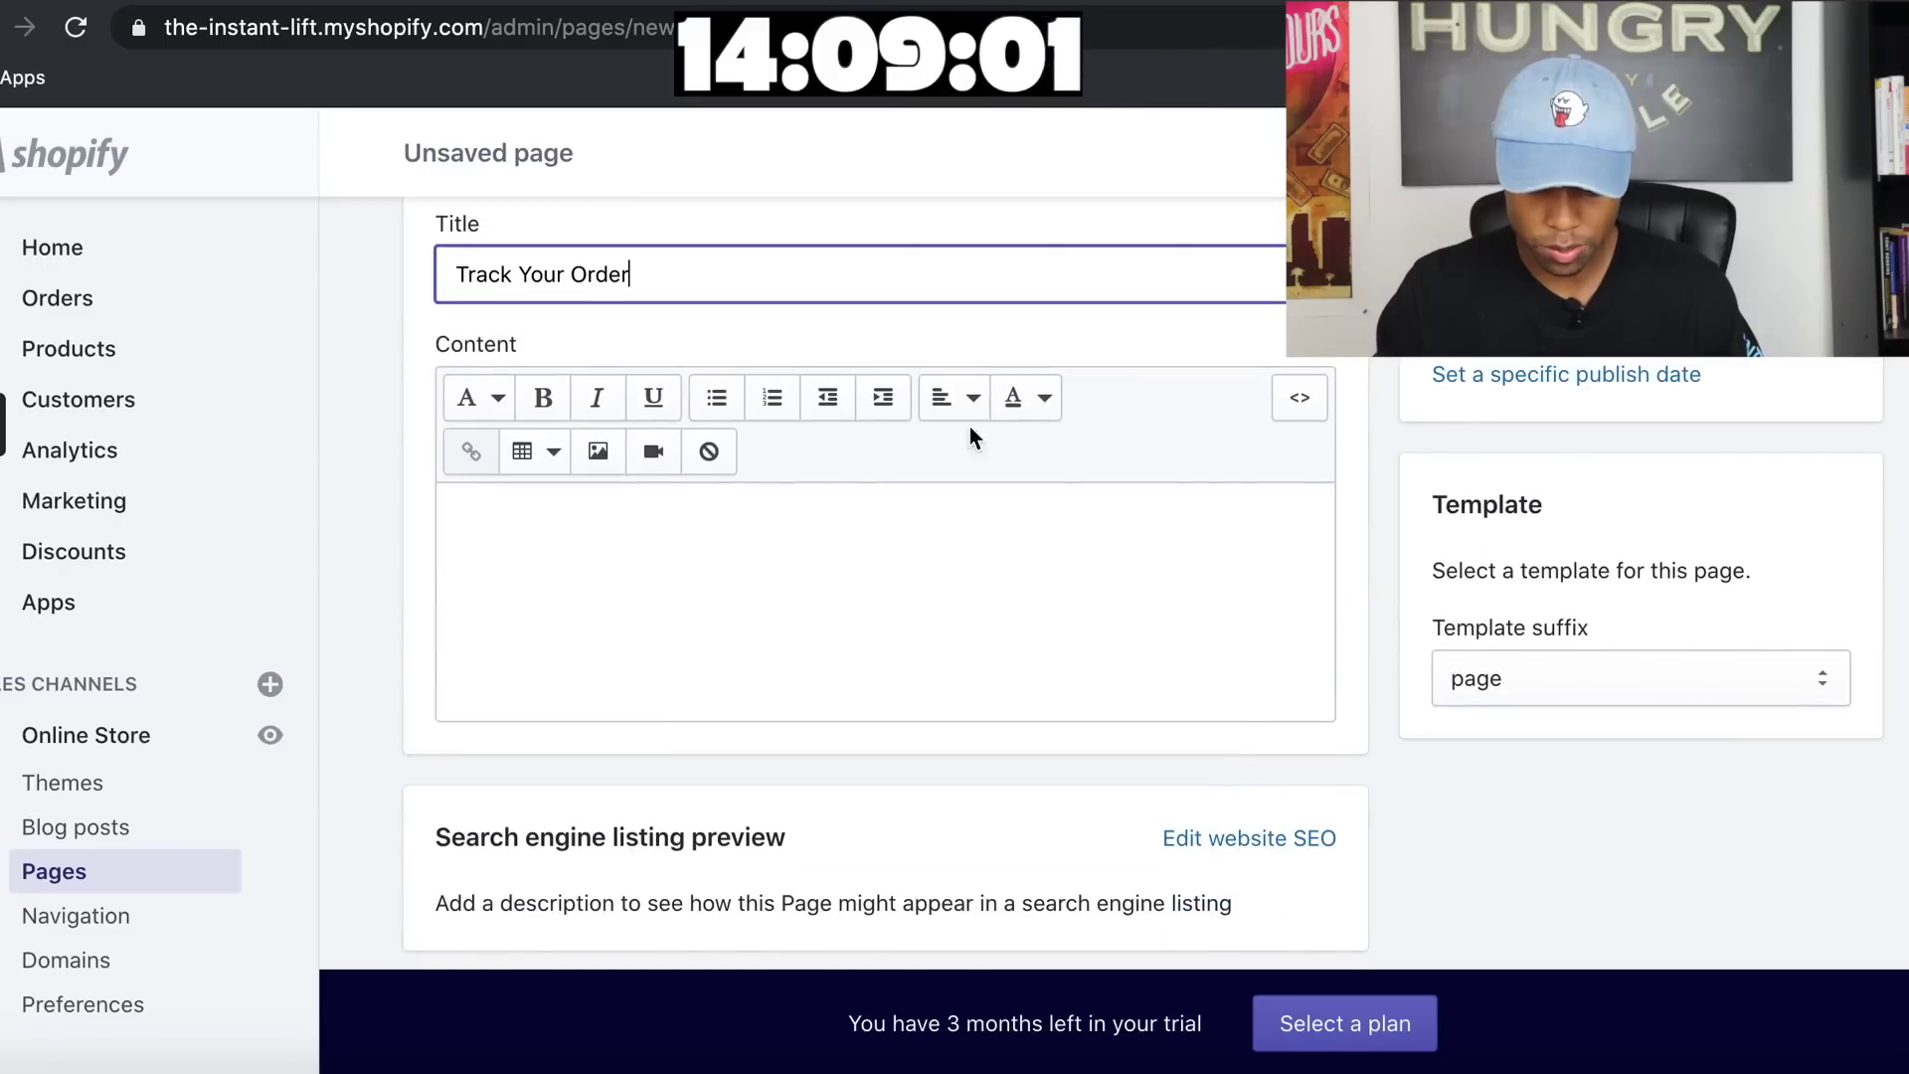
pyautogui.click(1299, 400)
pyautogui.click(756, 429)
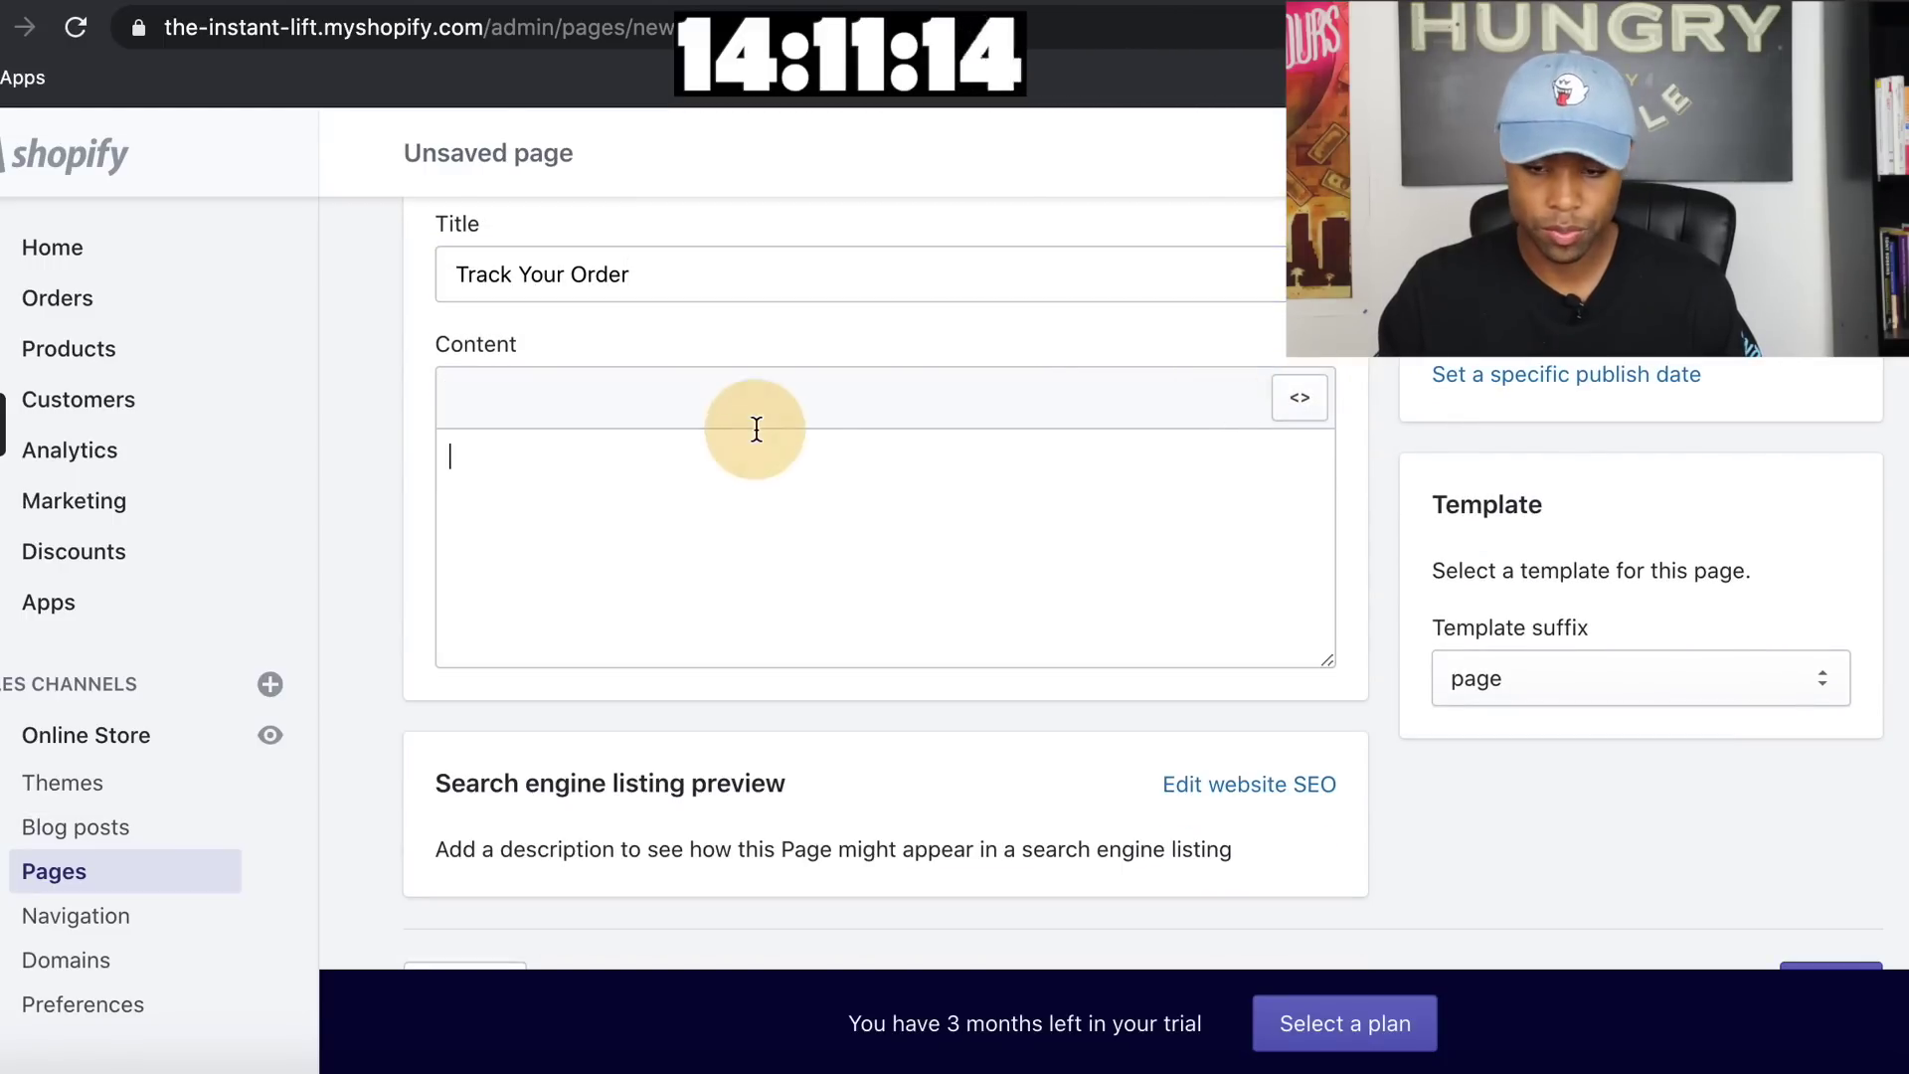
# Copy the entire code from the Order Tracking Page Script Google Doc and paste it into the Track Your Order page's HTML content
pyautogui.hotkey('ctrl', 'Tab')
pyautogui.scroll(-3, 831, 674)
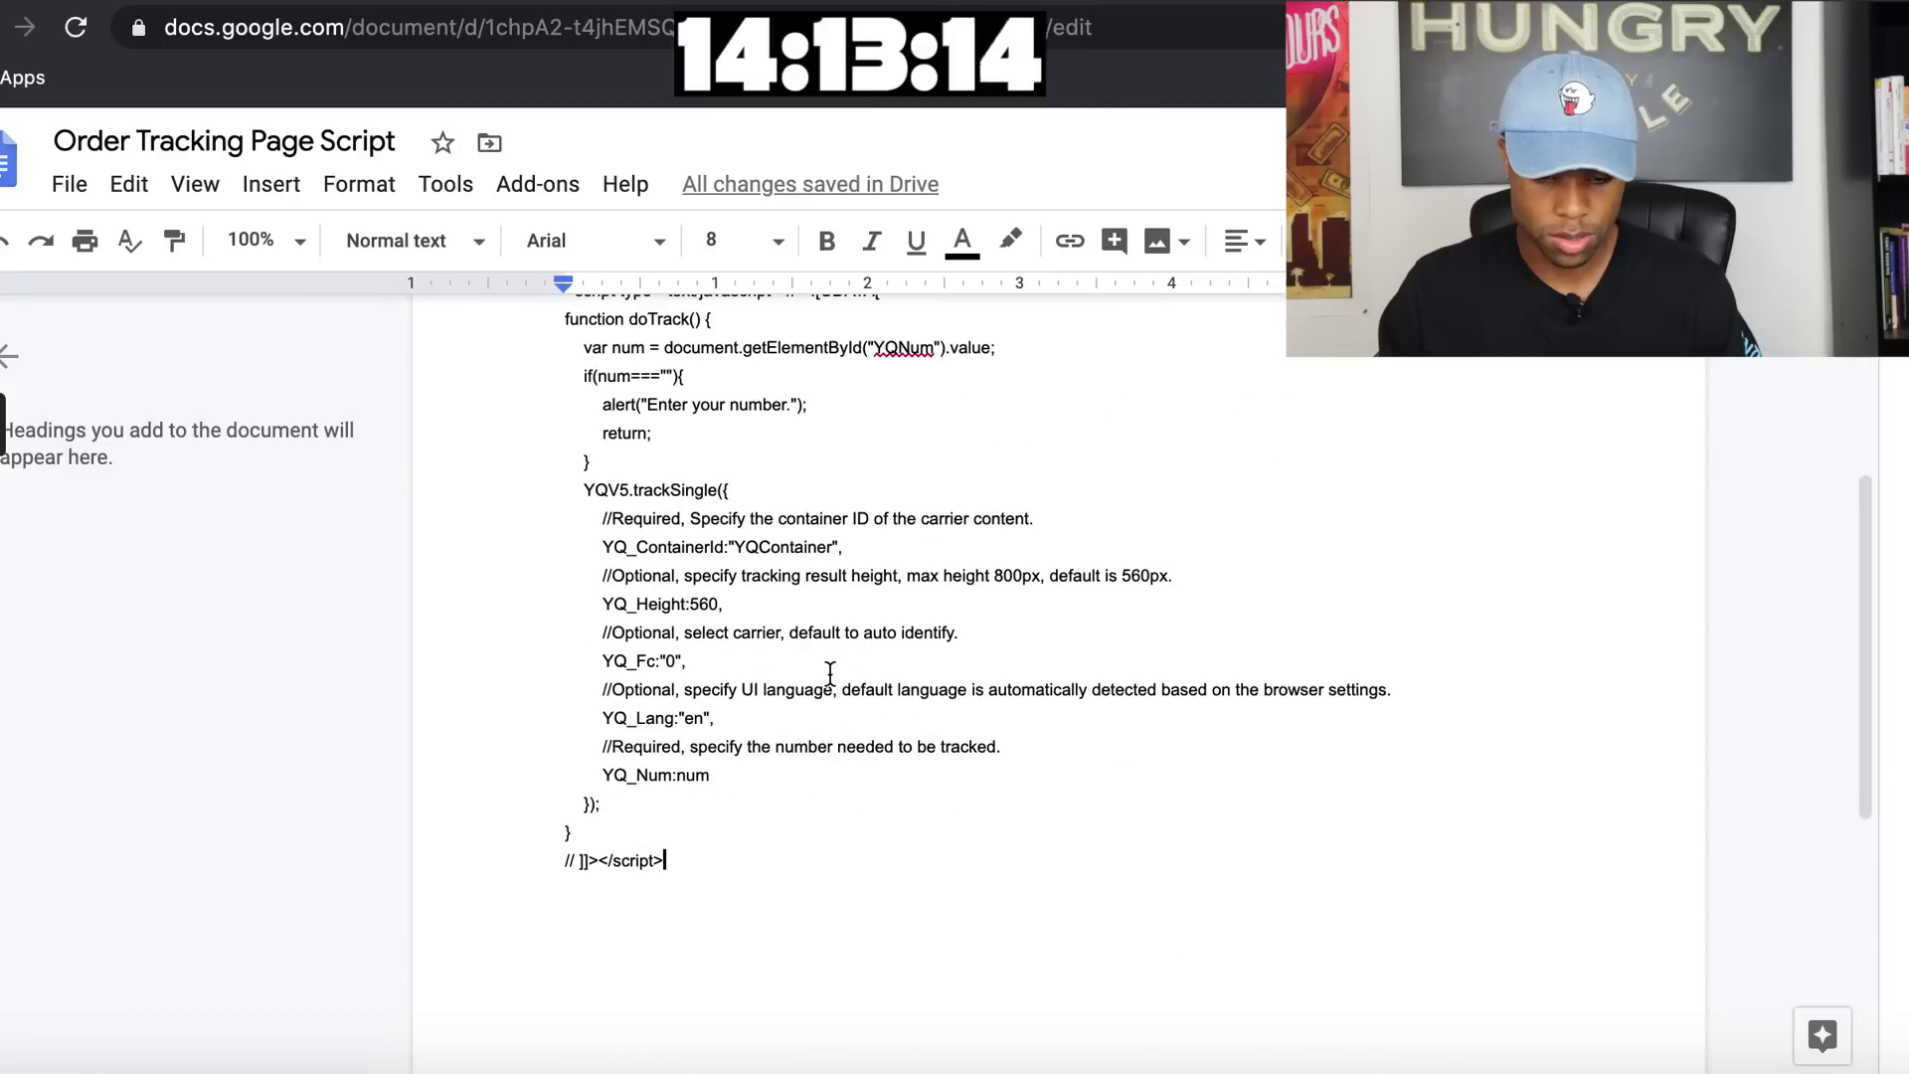
pyautogui.moveTo(662, 857); pyautogui.dragTo(582, 310)
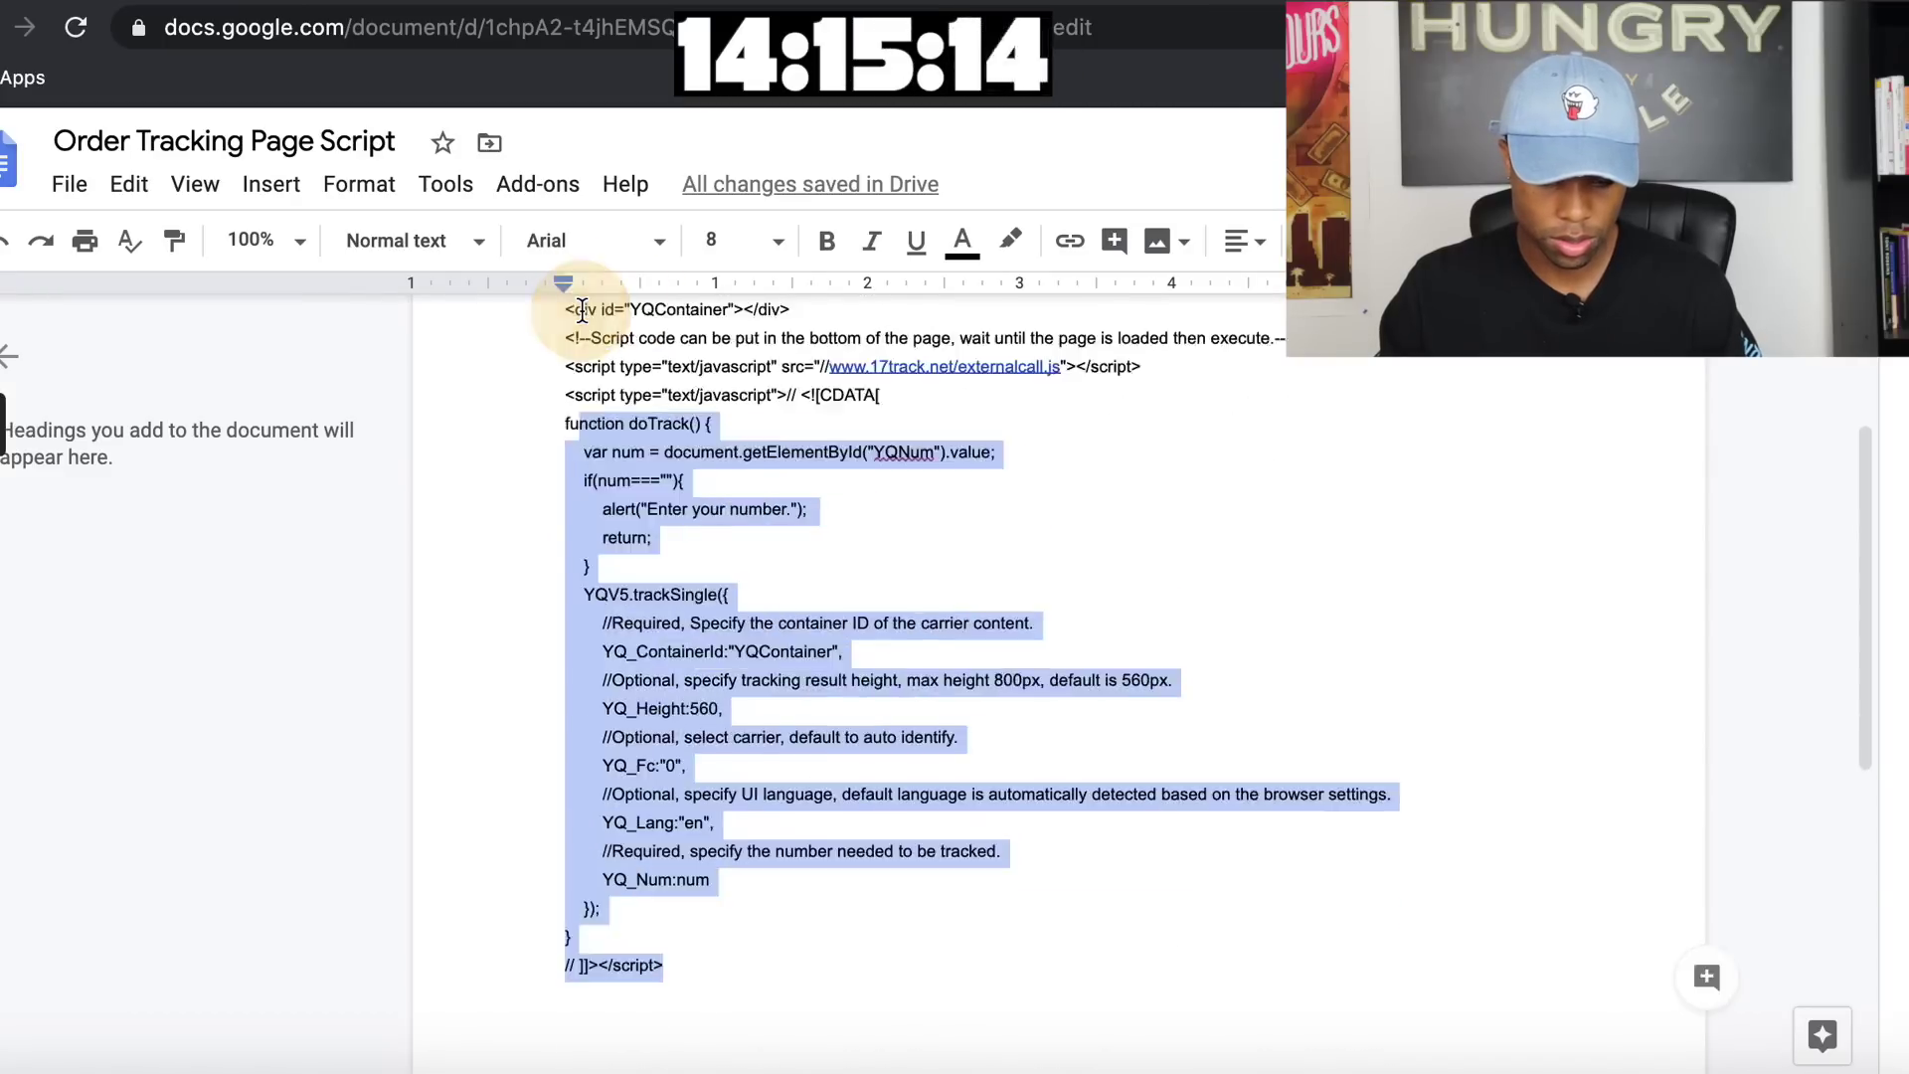
pyautogui.scroll(2, 586, 492)
pyautogui.click(588, 549)
pyautogui.scroll(2, 556, 527)
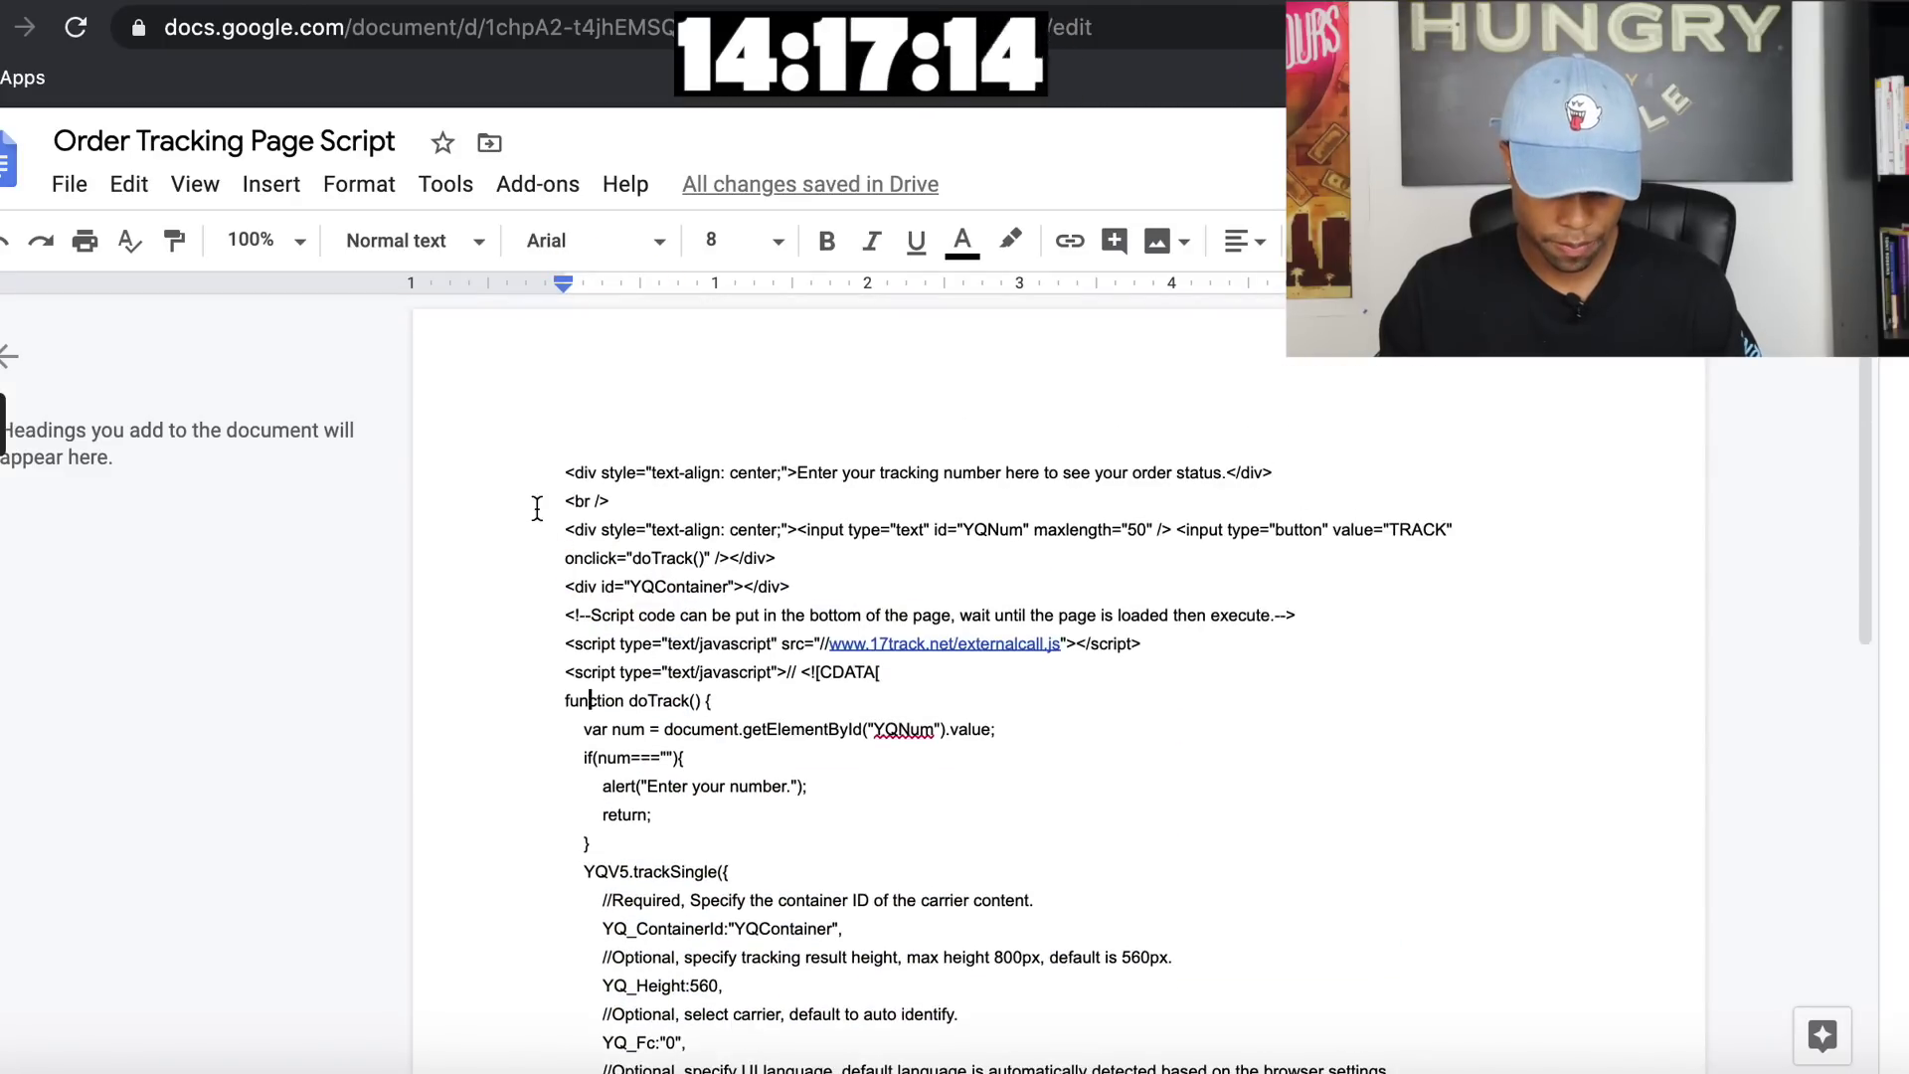
pyautogui.moveTo(546, 469); pyautogui.dragTo(1063, 1043)
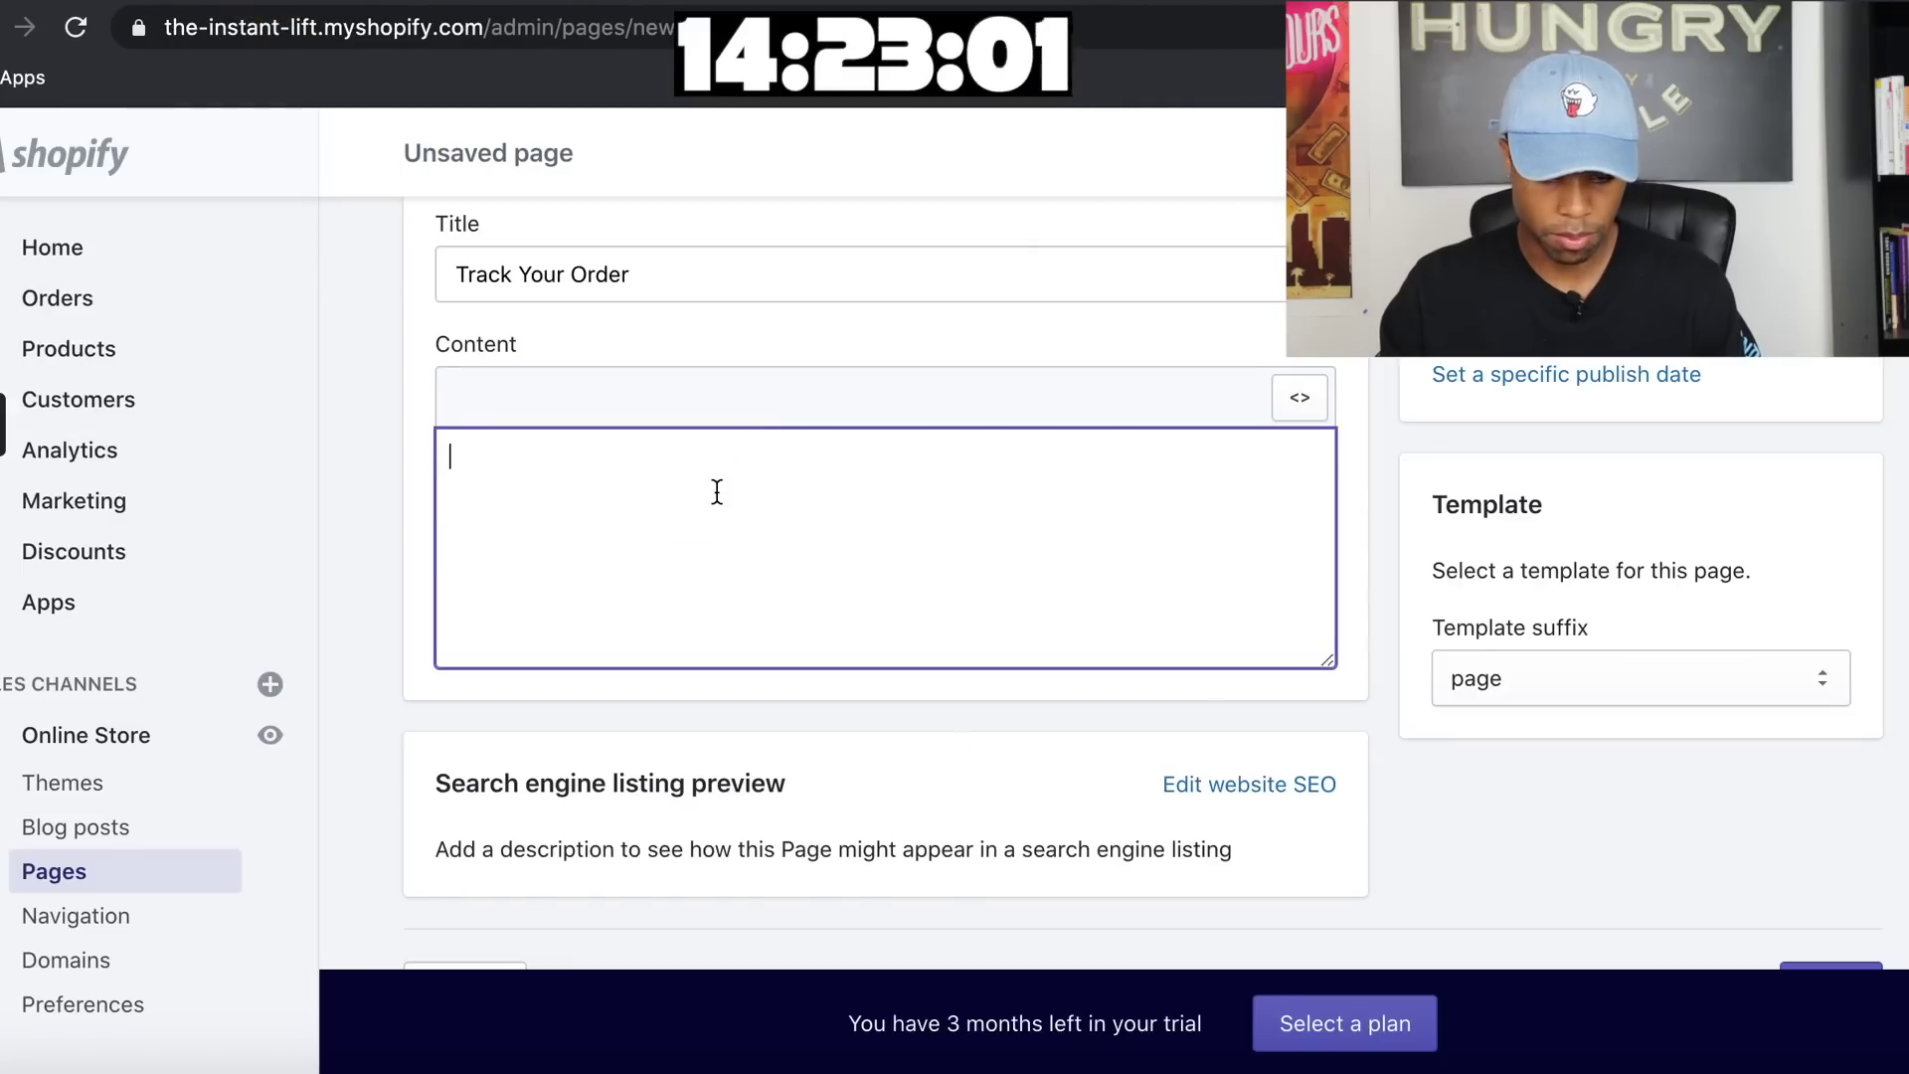
pyautogui.press('super+v')
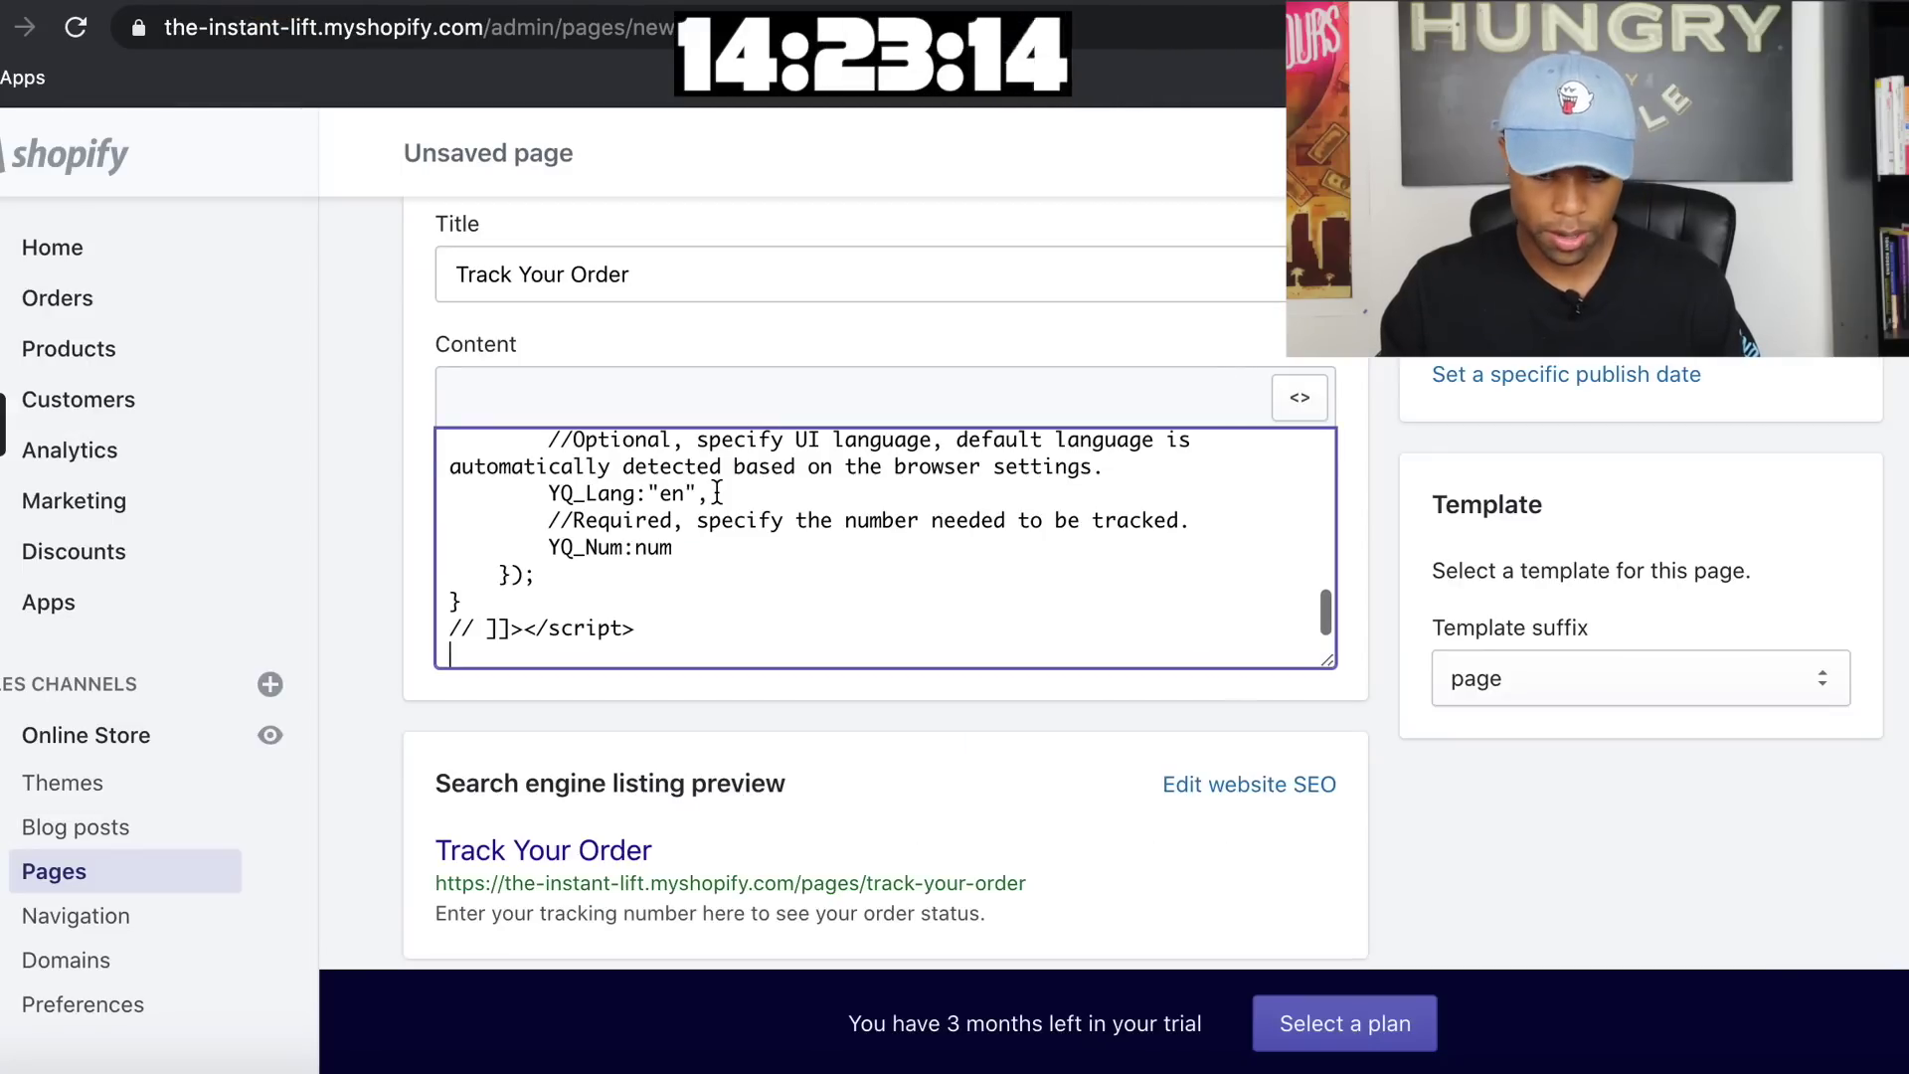
# Save the new Track Your Order page with the pasted tracking code
pyautogui.scroll(3, 815, 530)
pyautogui.scroll(-3, 815, 530)
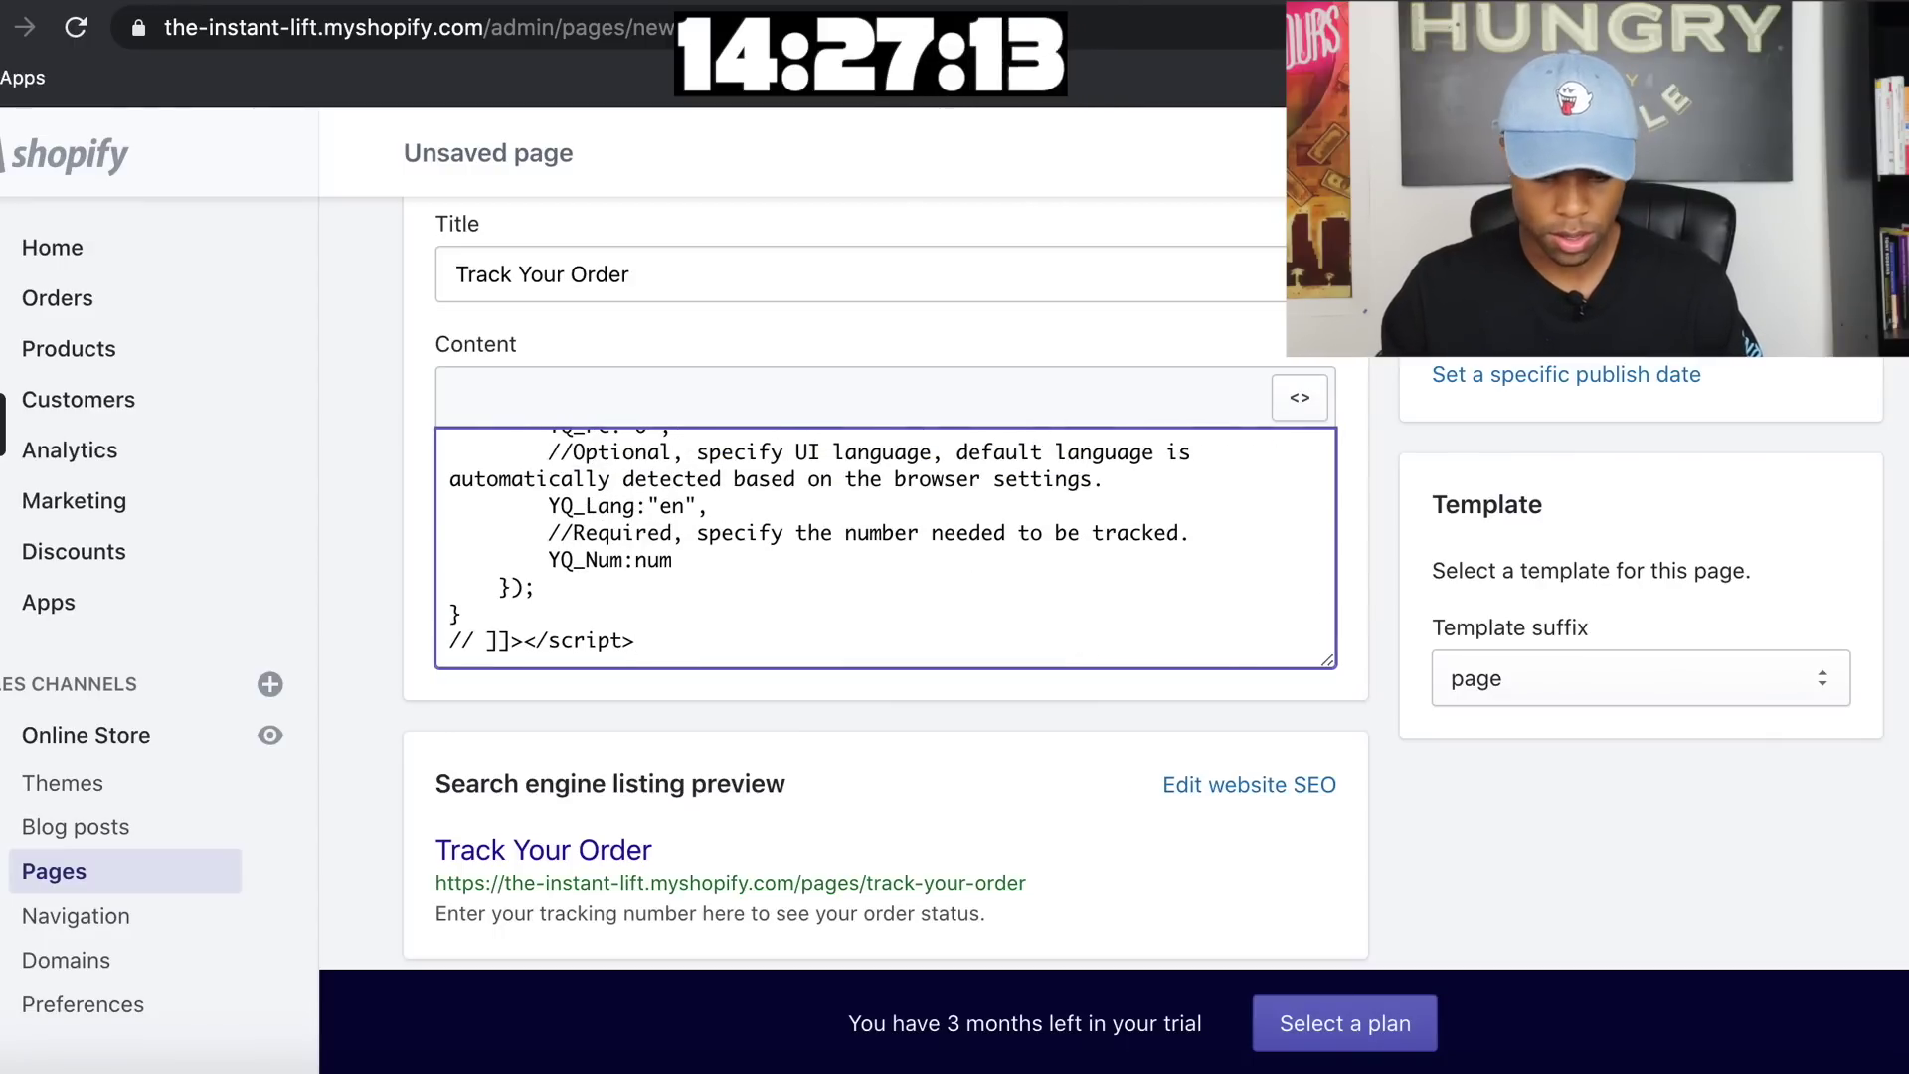
pyautogui.press('super+s')
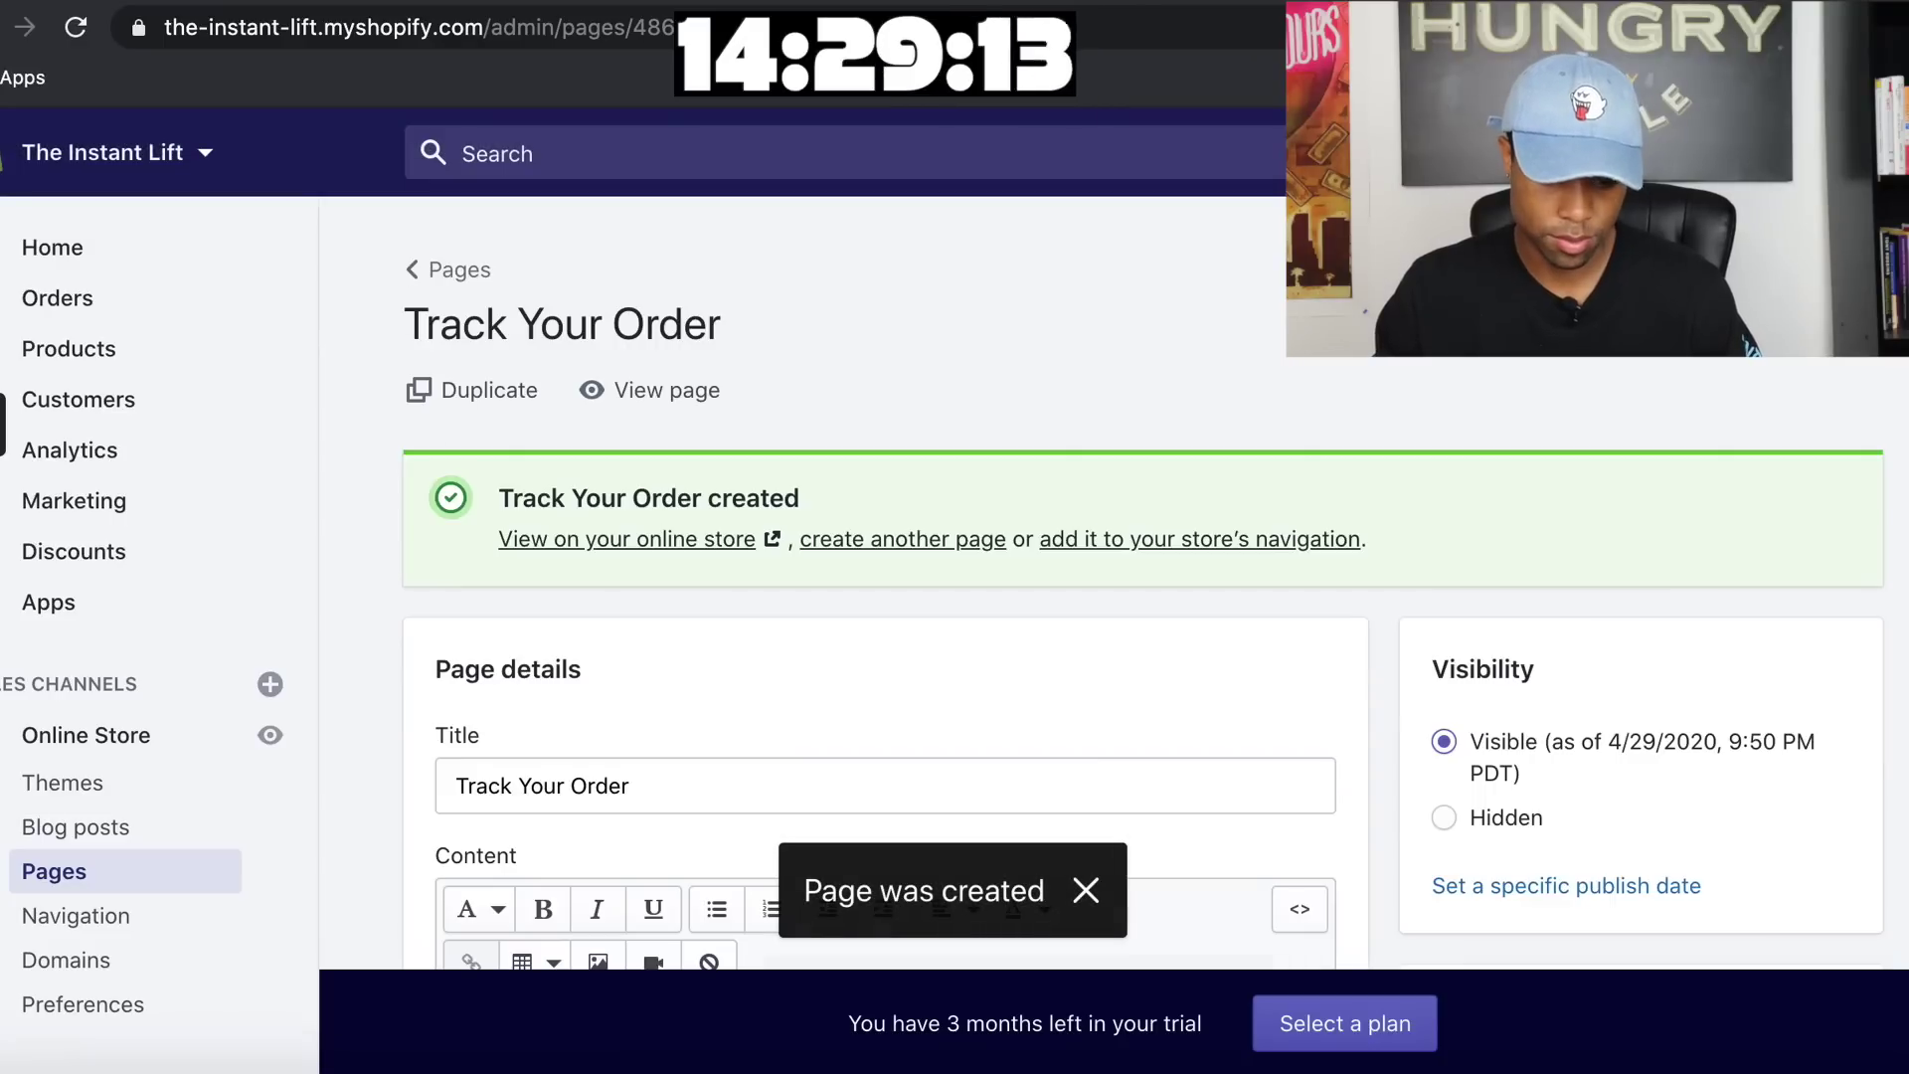
pyautogui.scroll(-2, 1213, 420)
pyautogui.scroll(2, 1213, 420)
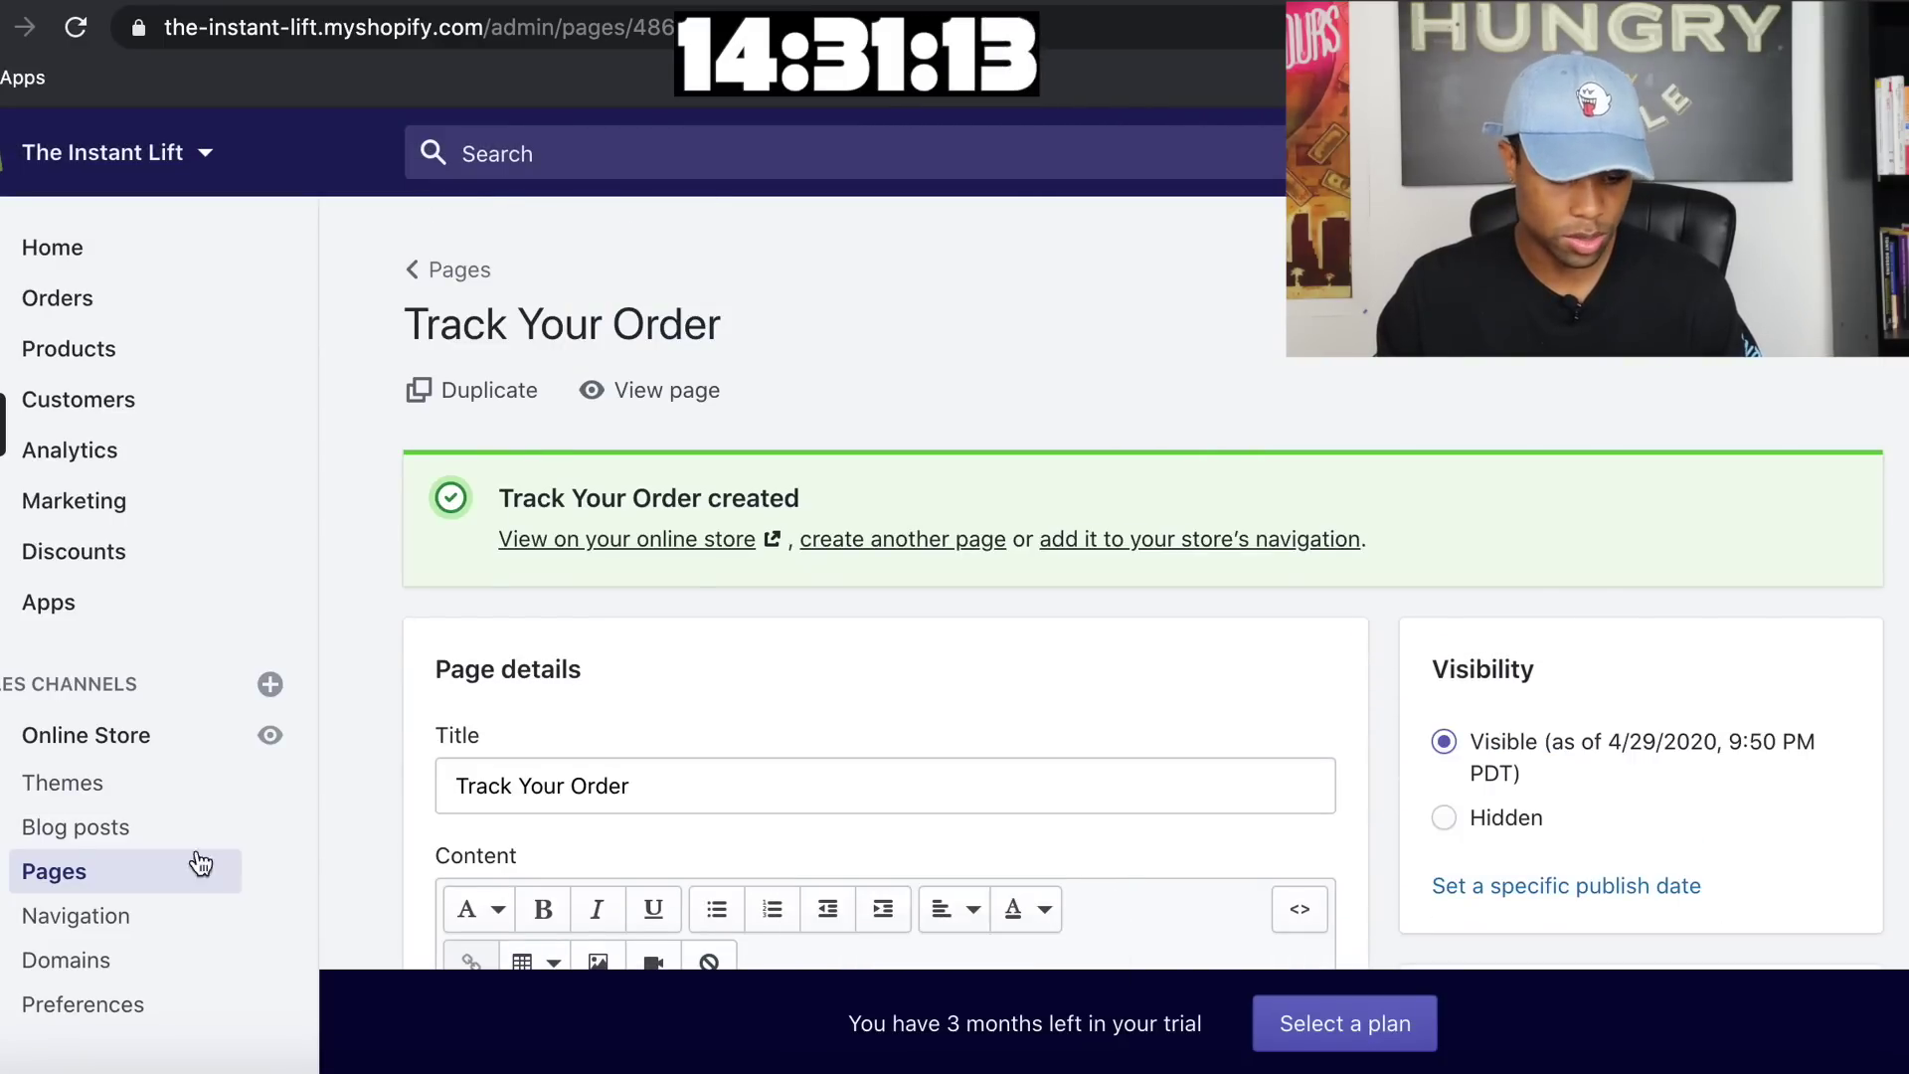
# Open the Main menu for editing in the online store's navigation settings
pyautogui.click(111, 916)
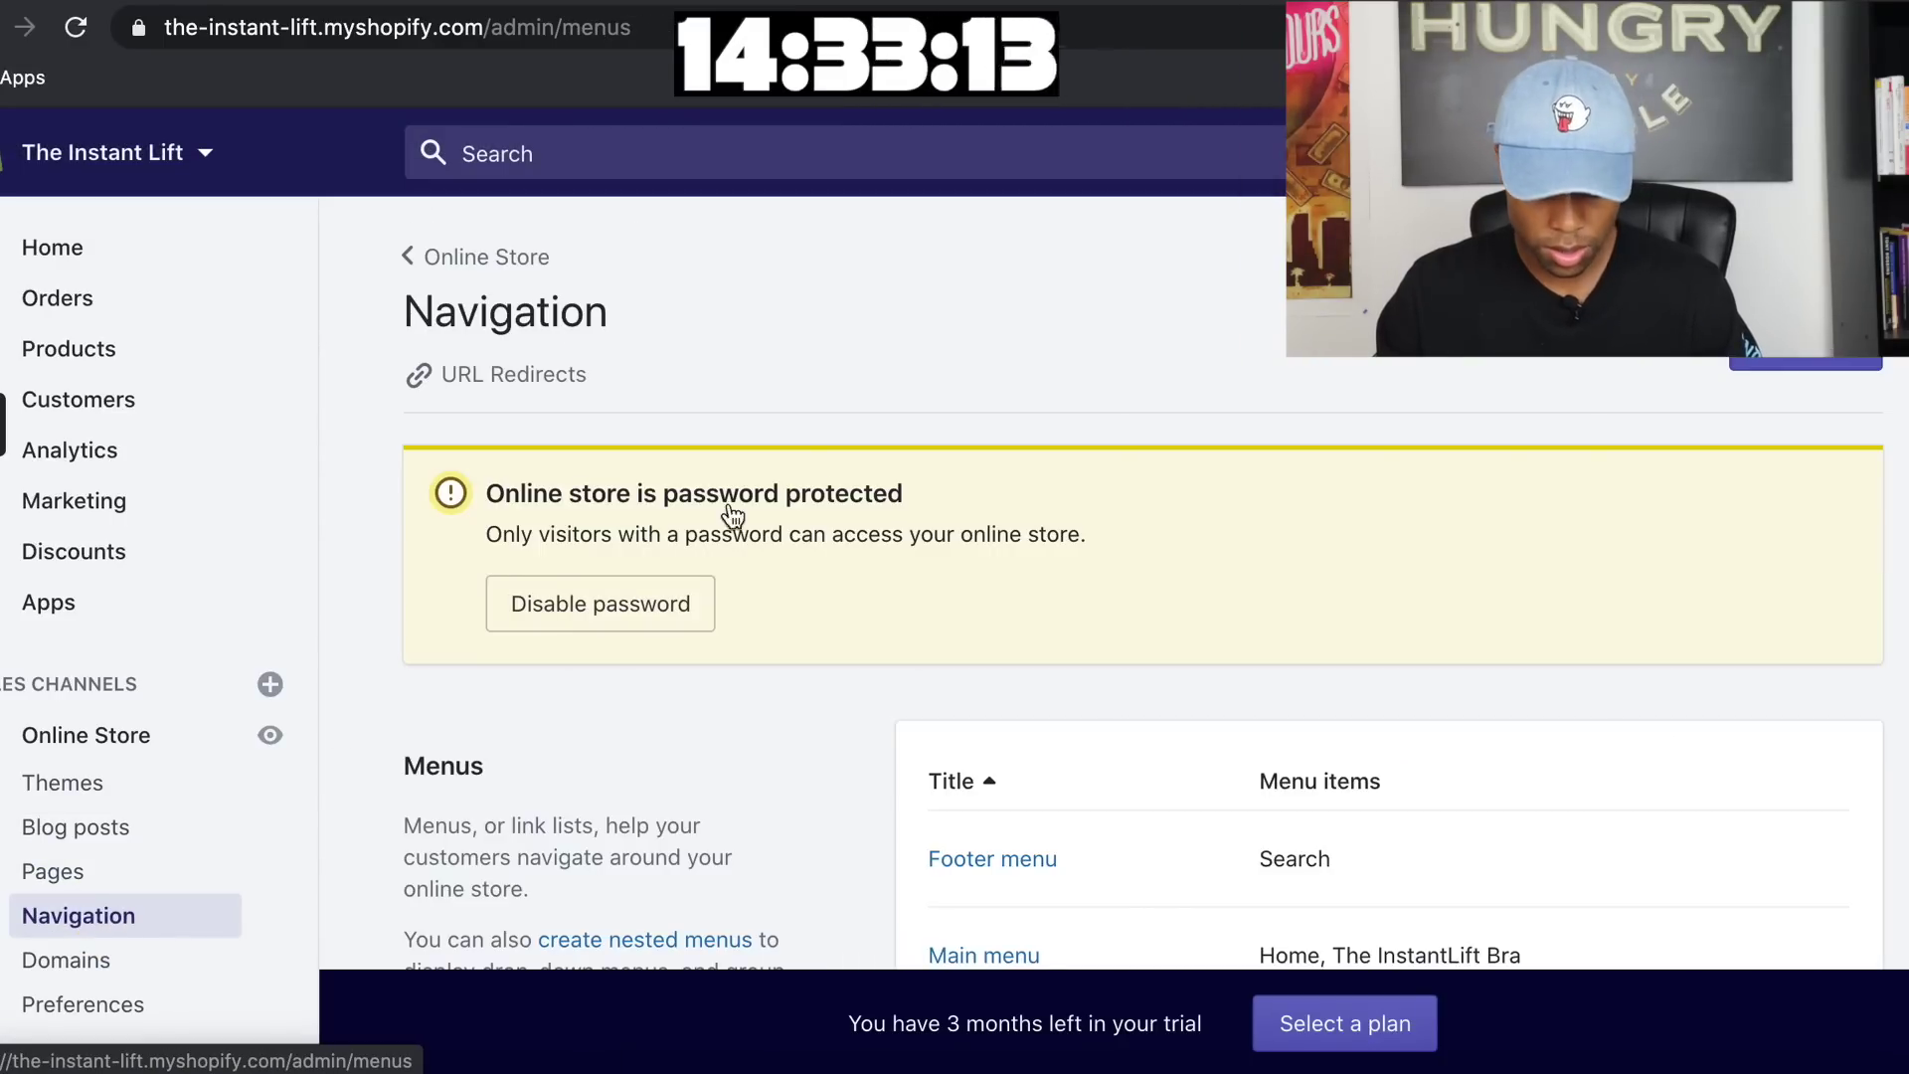
pyautogui.scroll(-2, 733, 515)
pyautogui.click(992, 733)
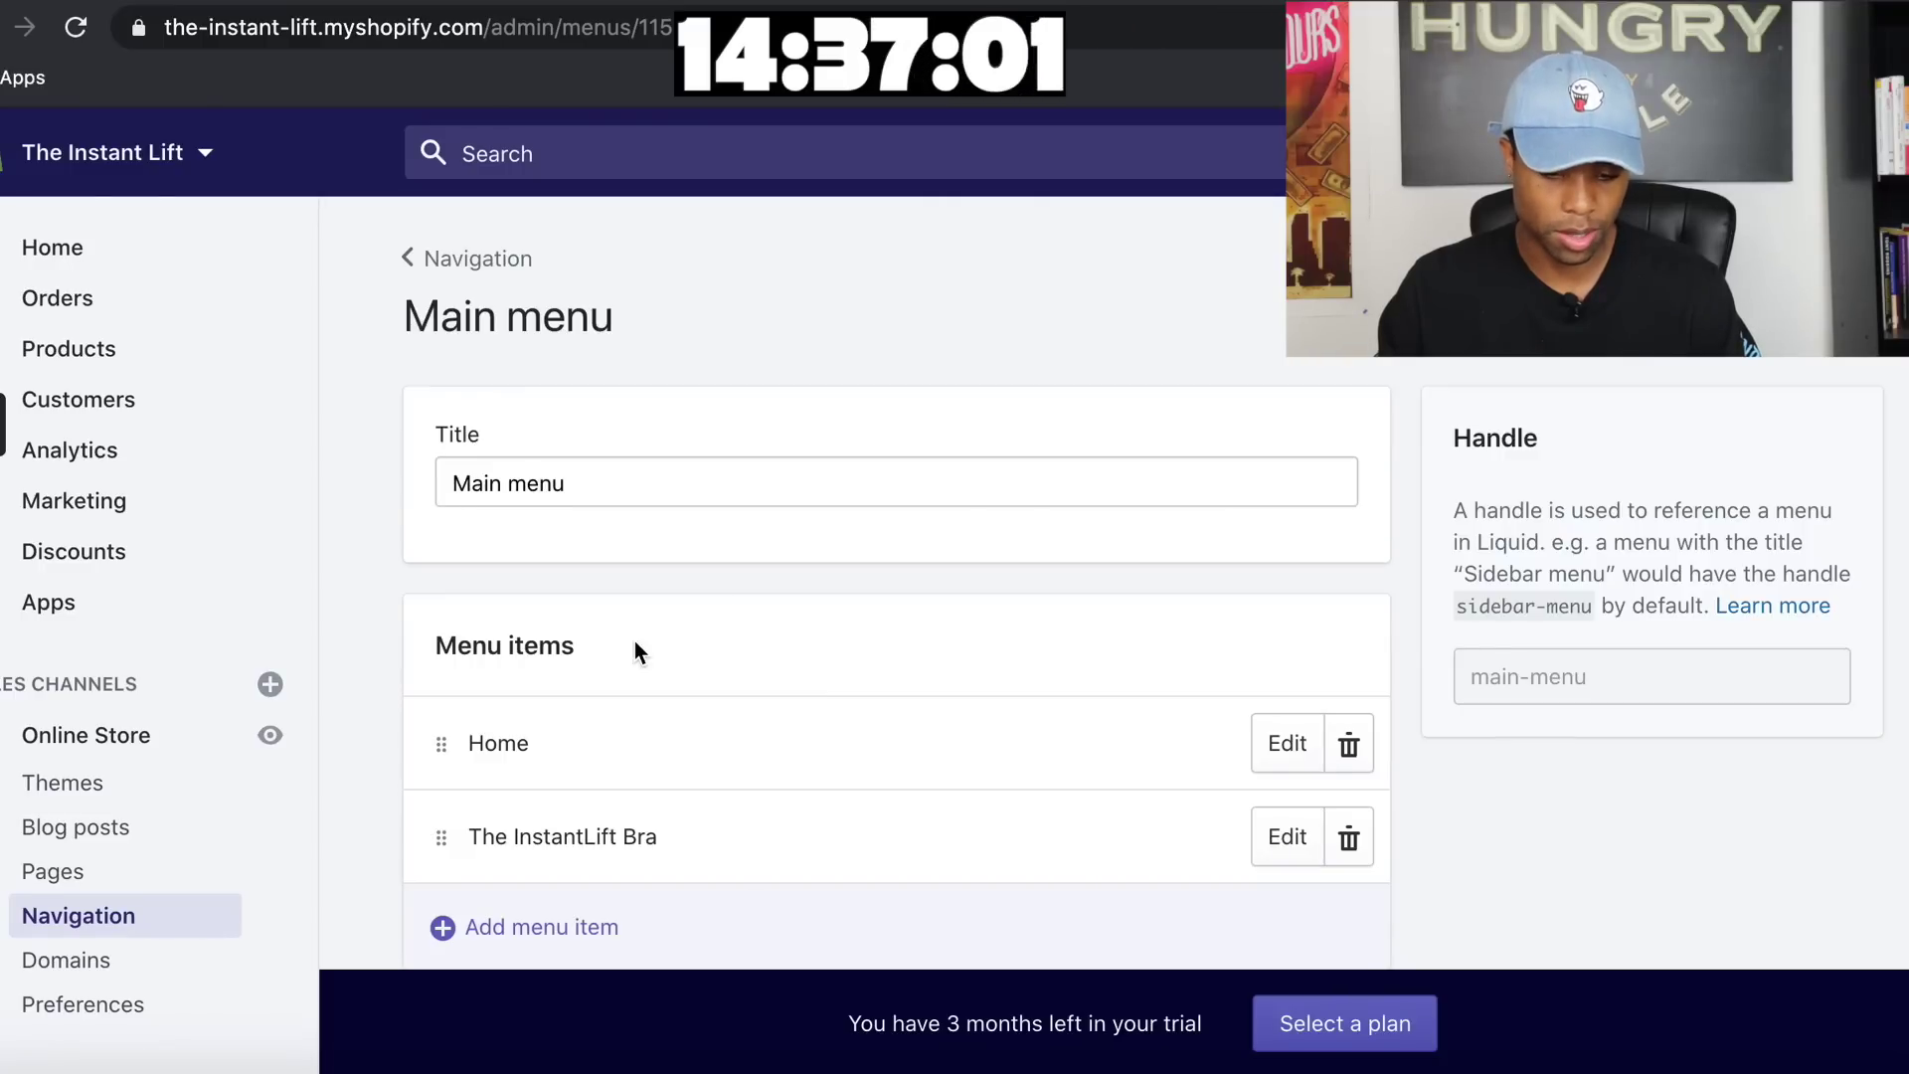
pyautogui.scroll(-1, 617, 686)
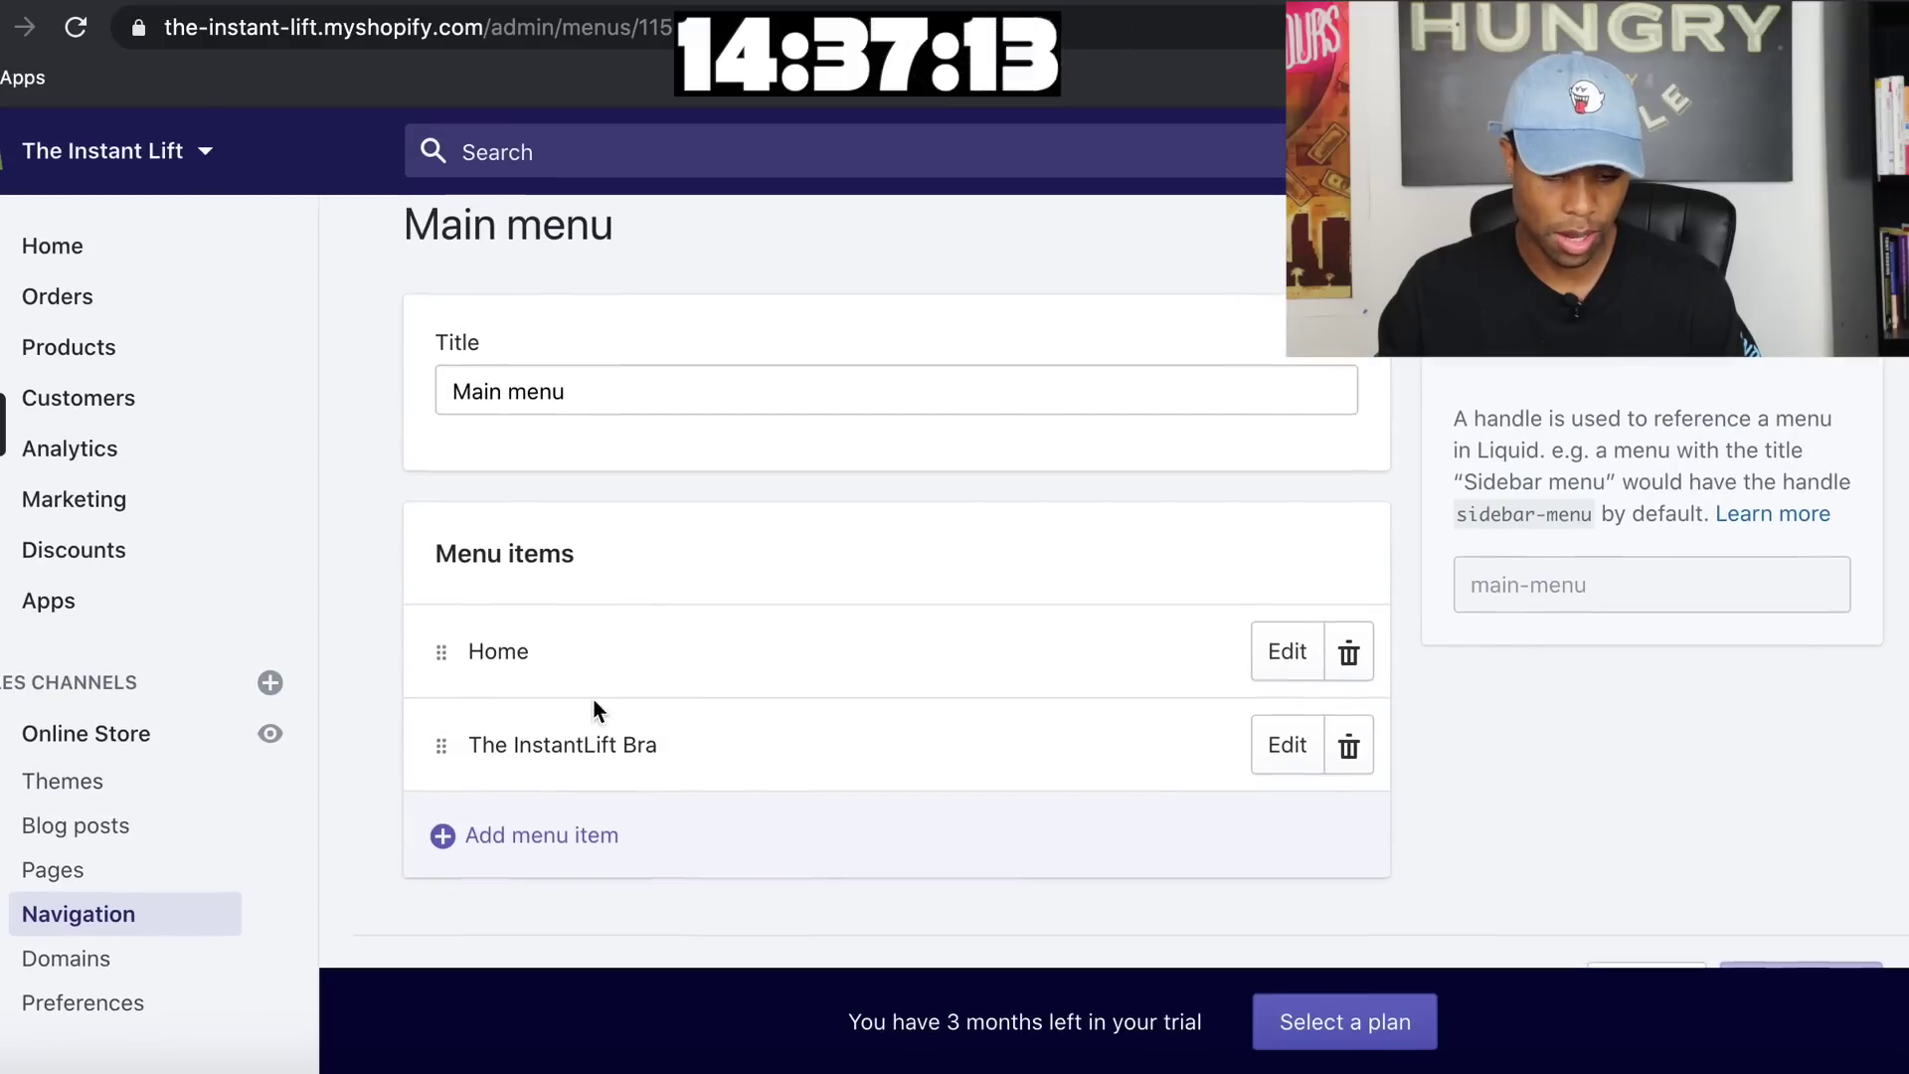
pyautogui.click(497, 843)
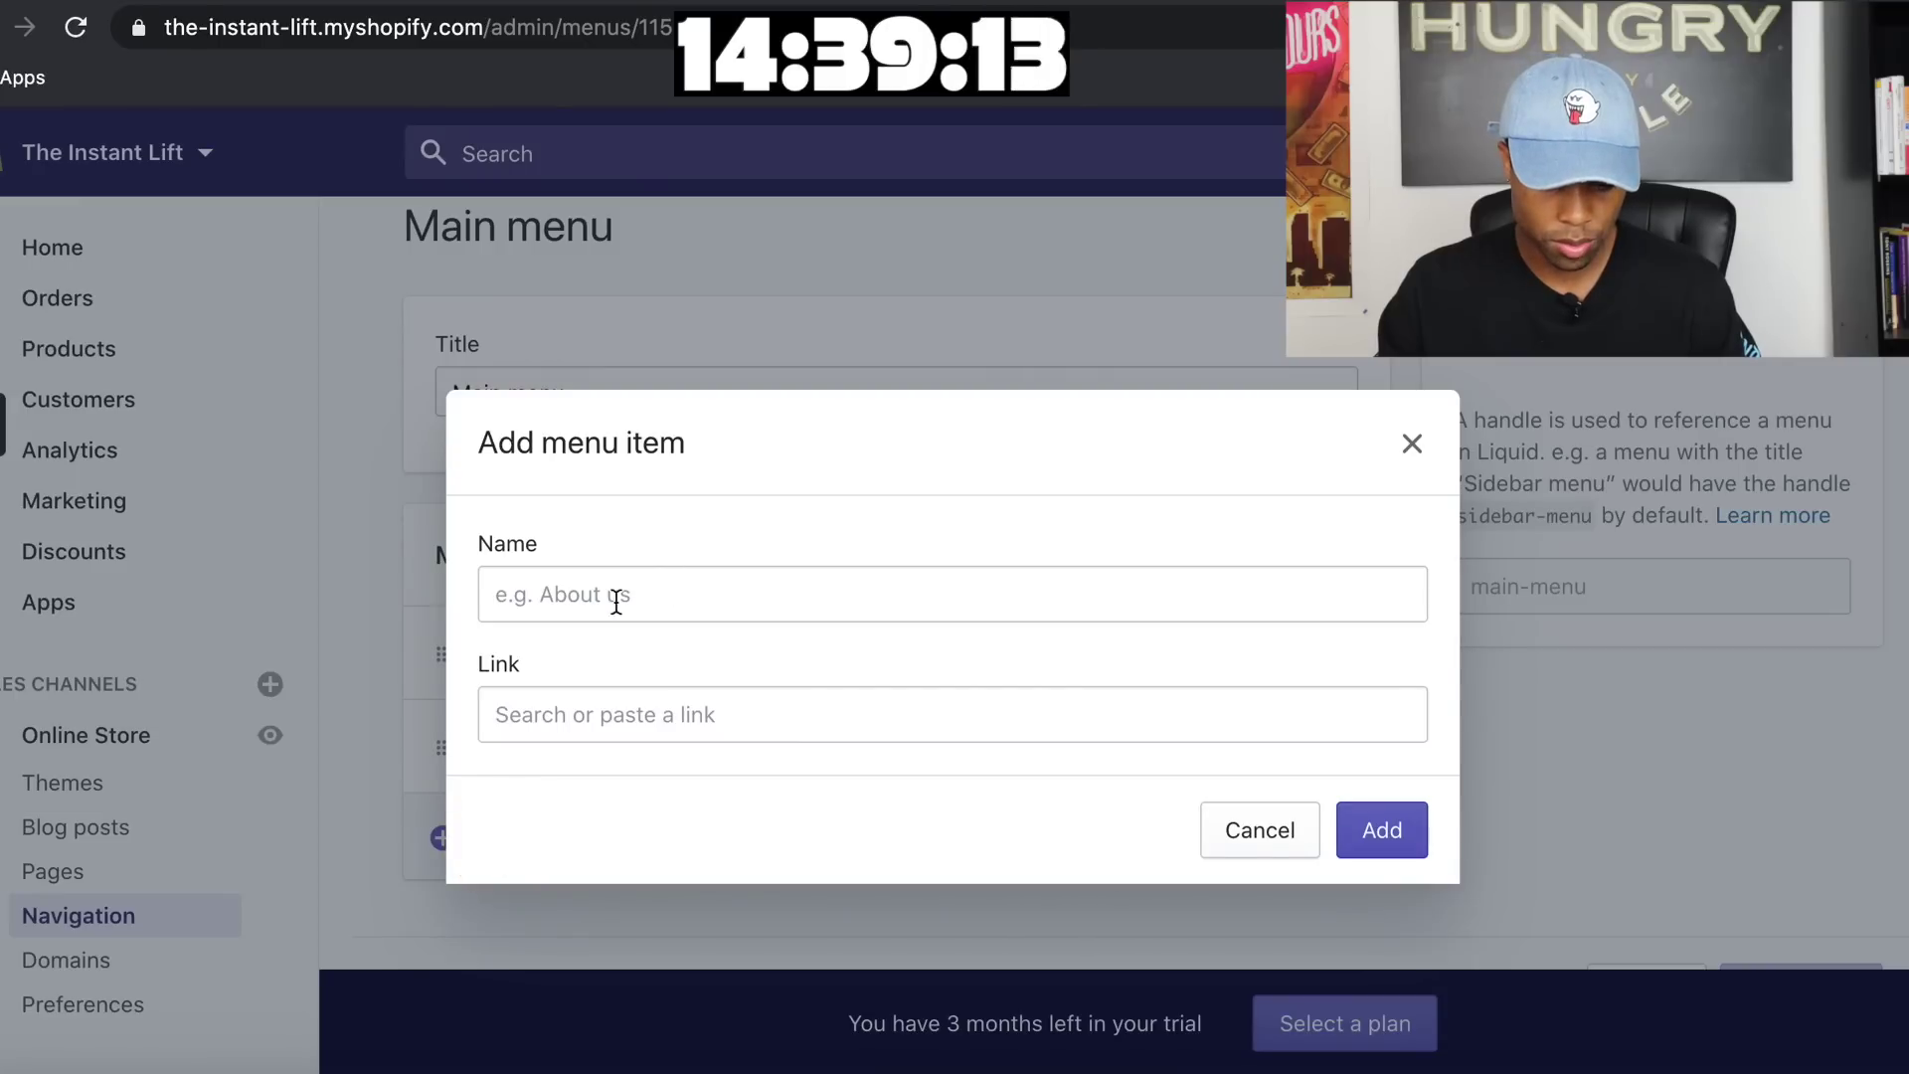
pyautogui.click(616, 601)
pyautogui.write('t')
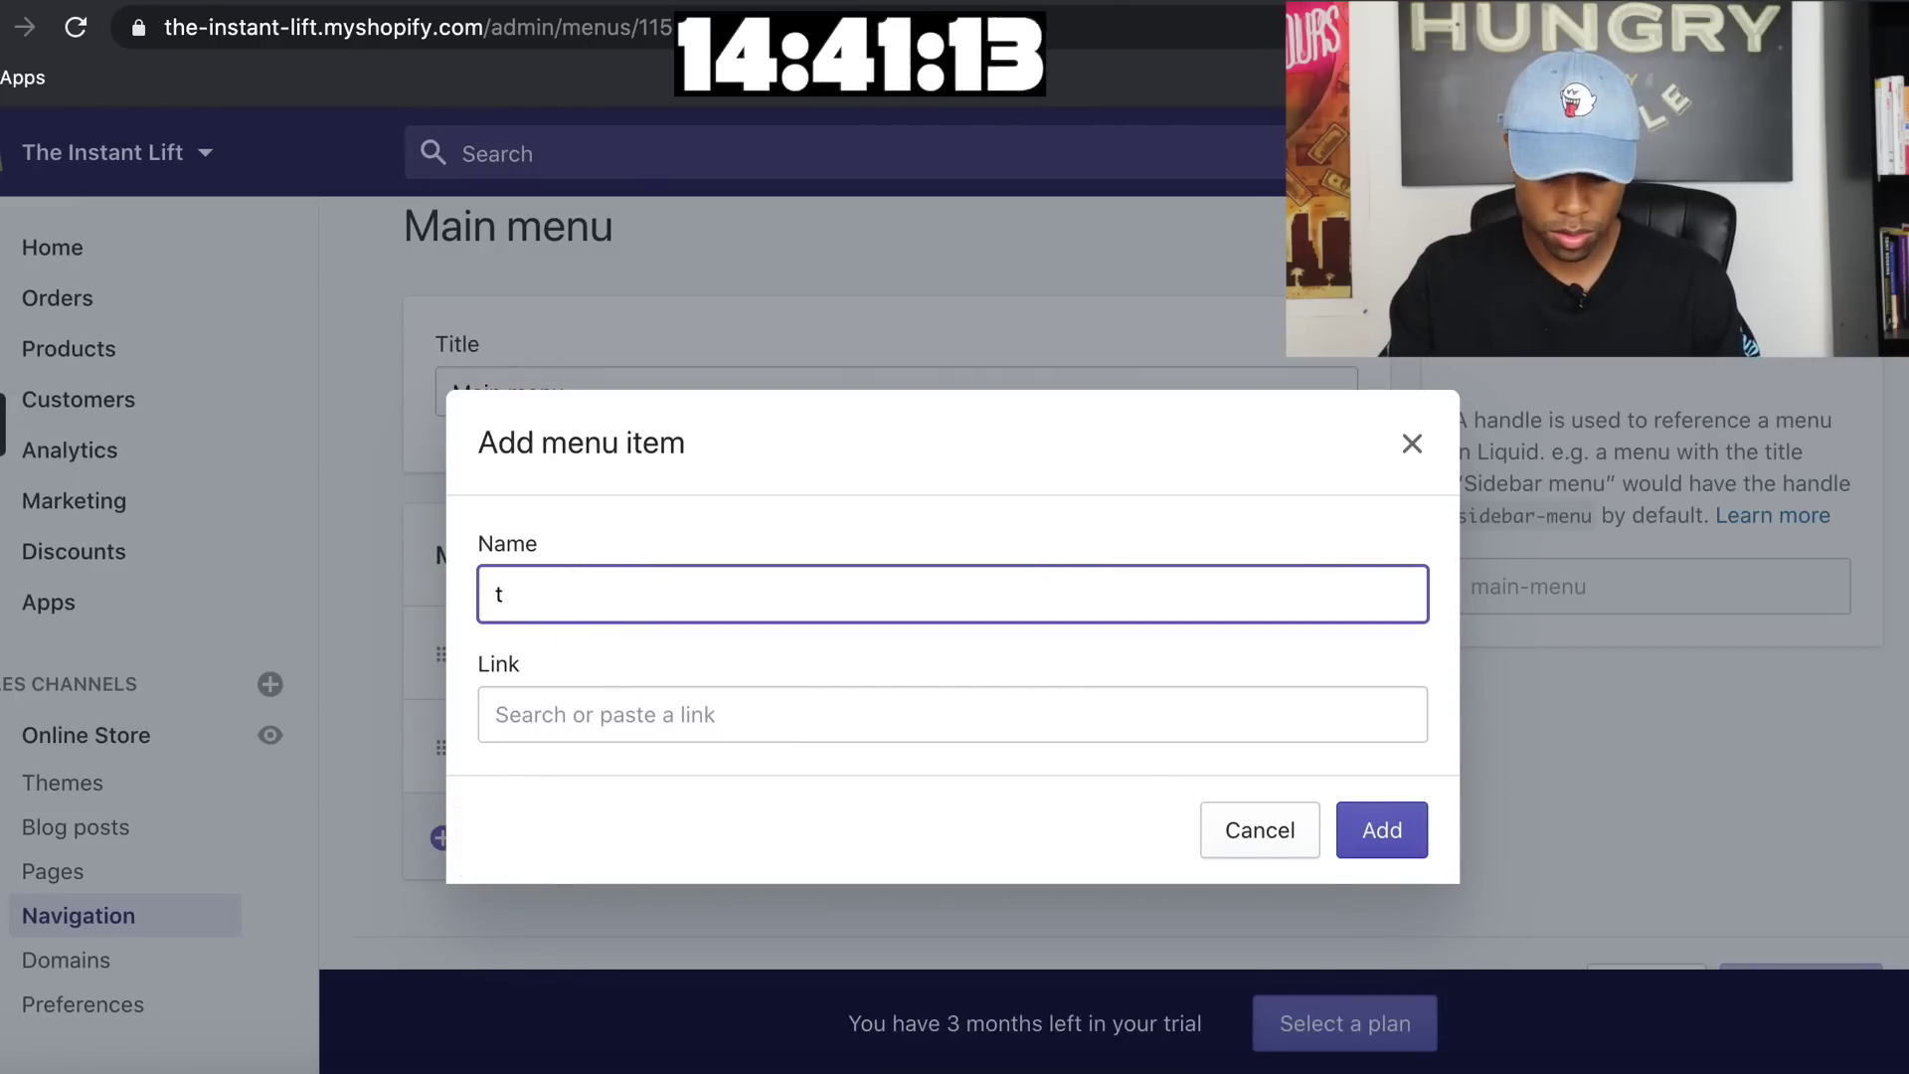
pyautogui.write('rack ')
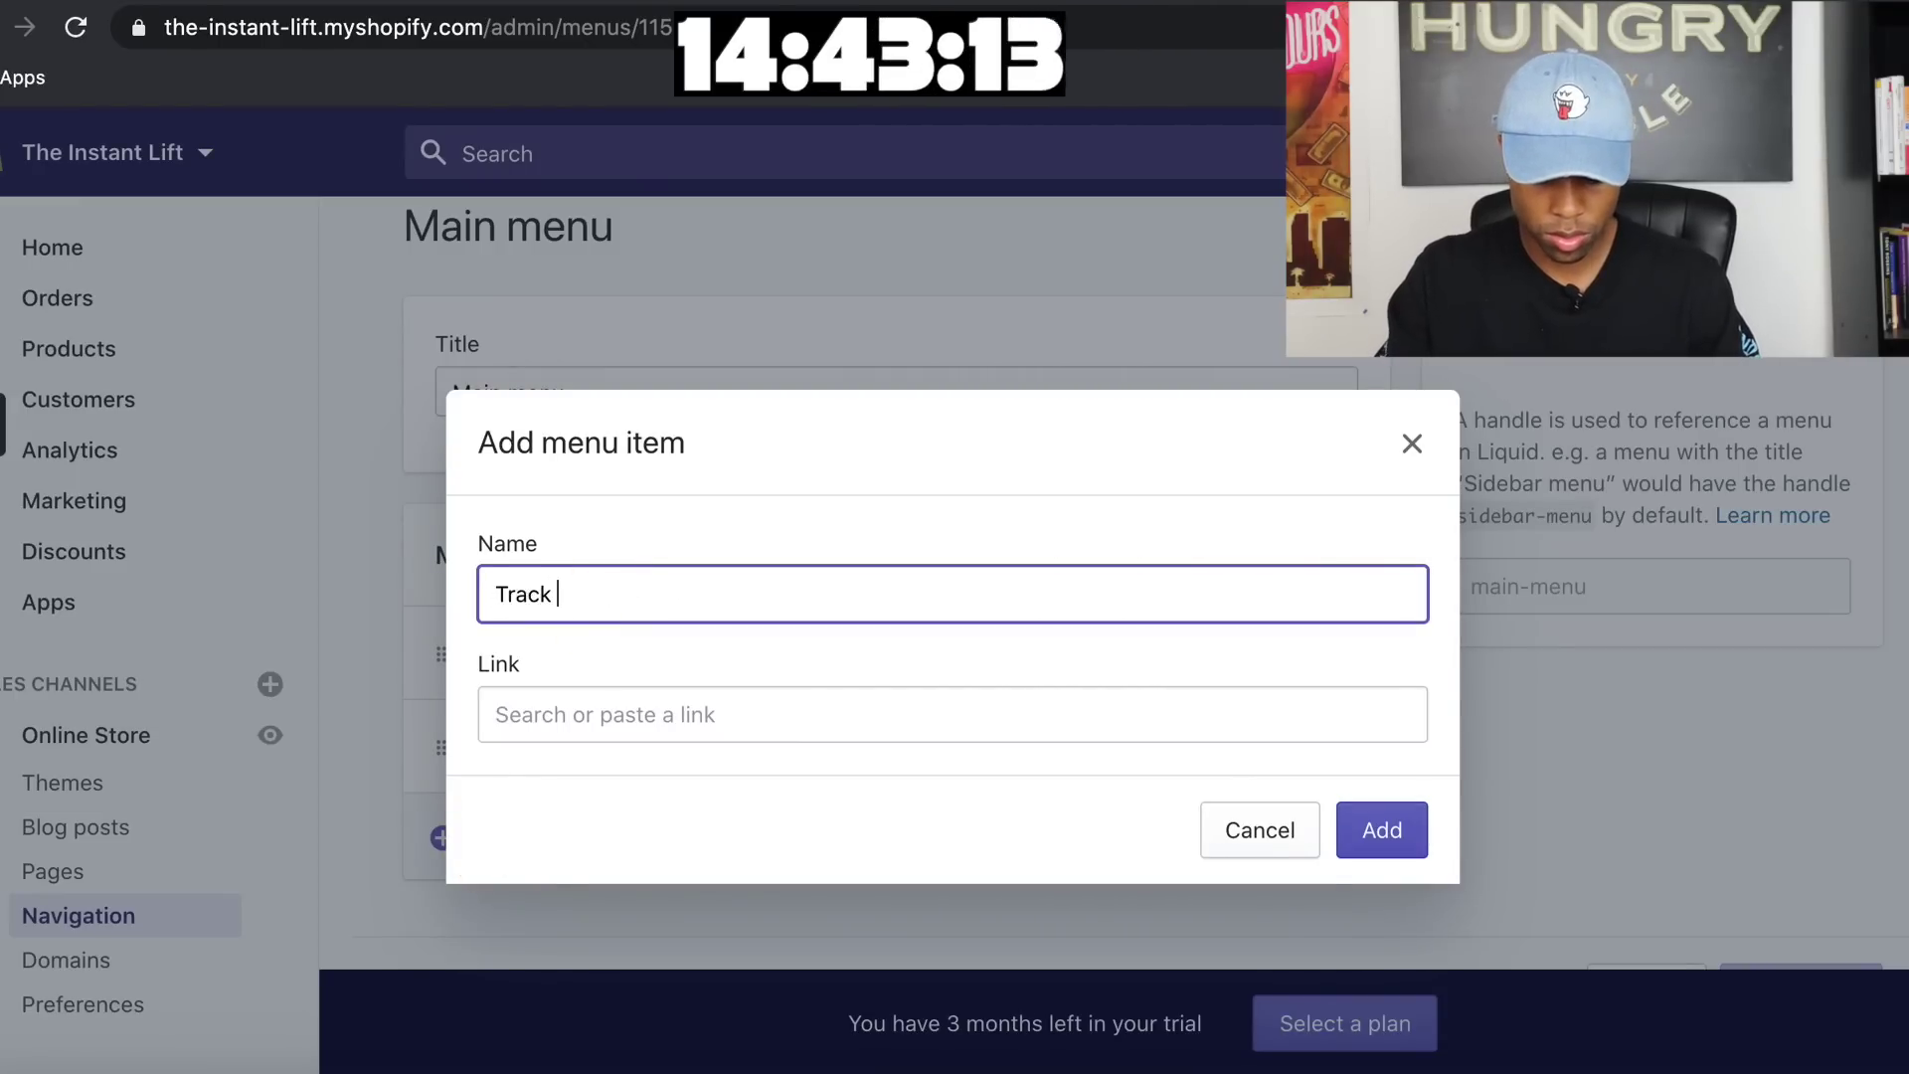
pyautogui.write('Your Order')
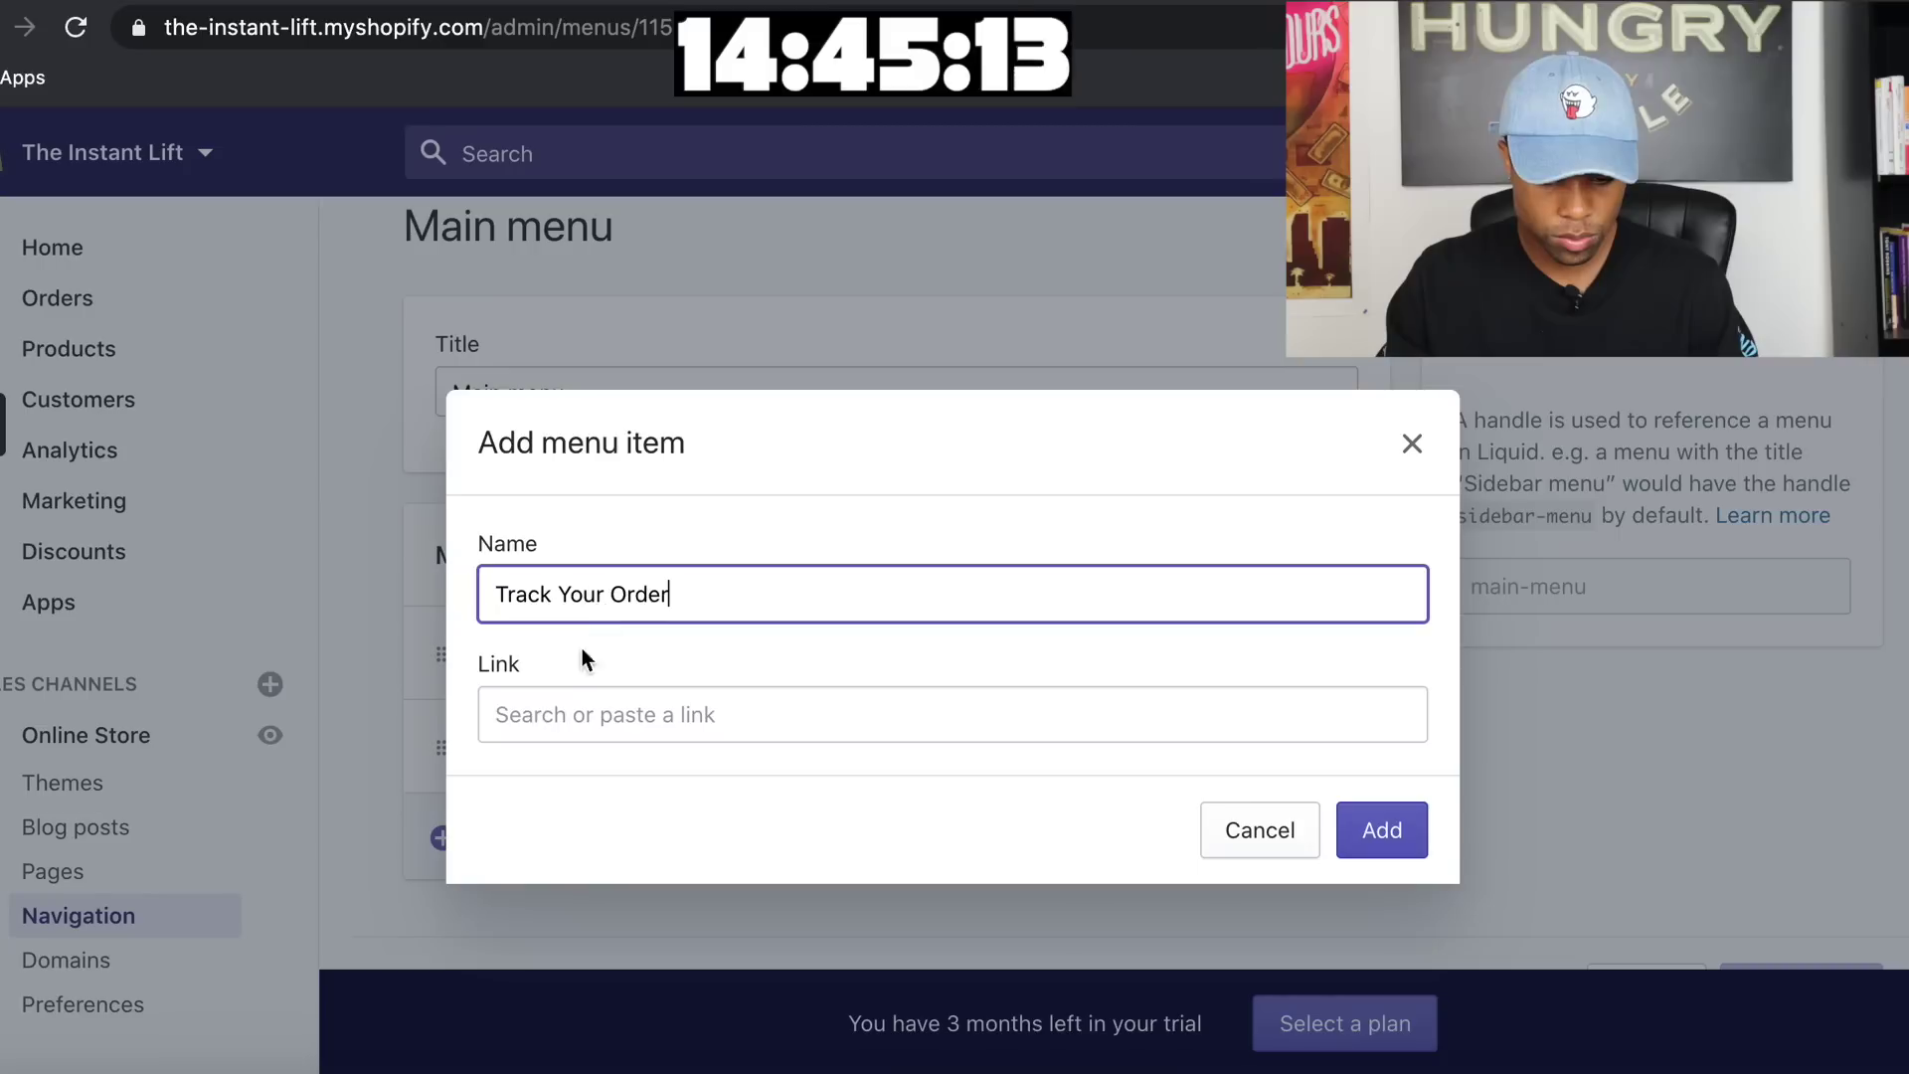
pyautogui.click(546, 706)
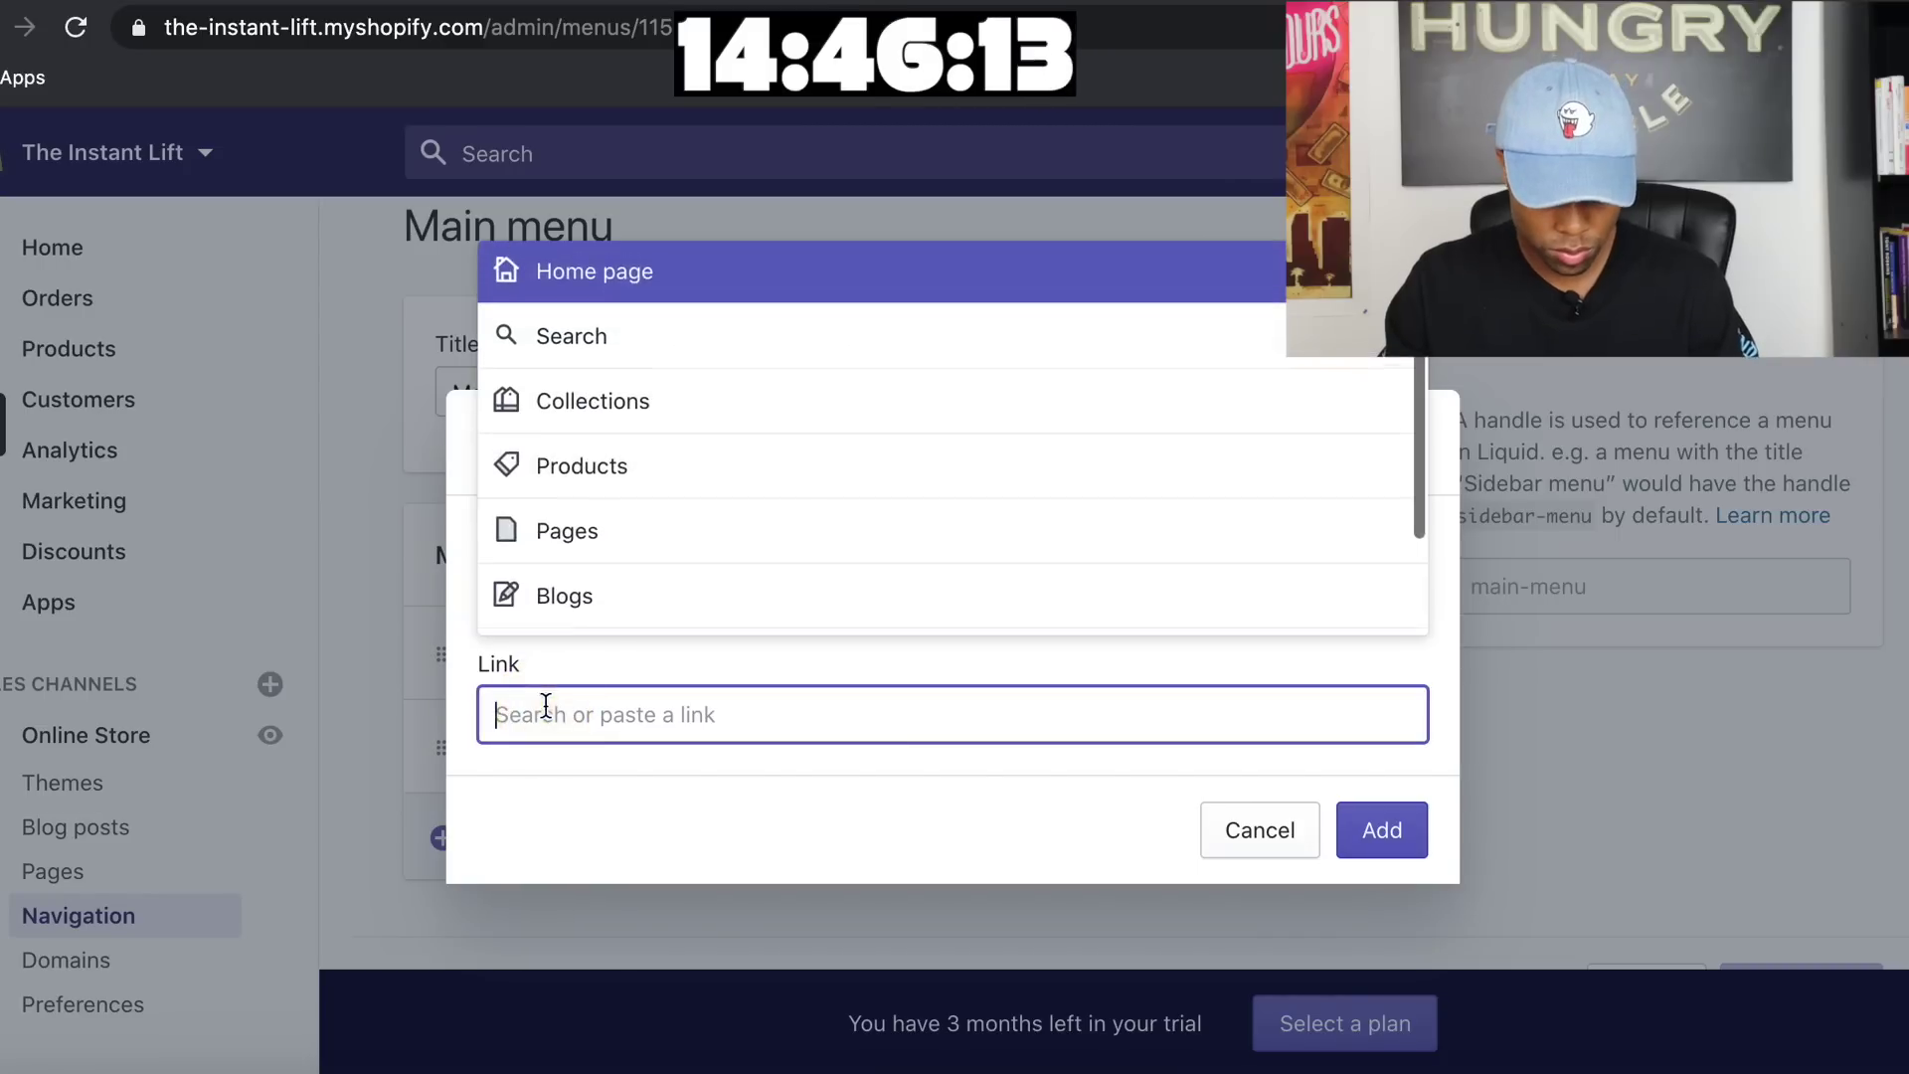
pyautogui.click(656, 535)
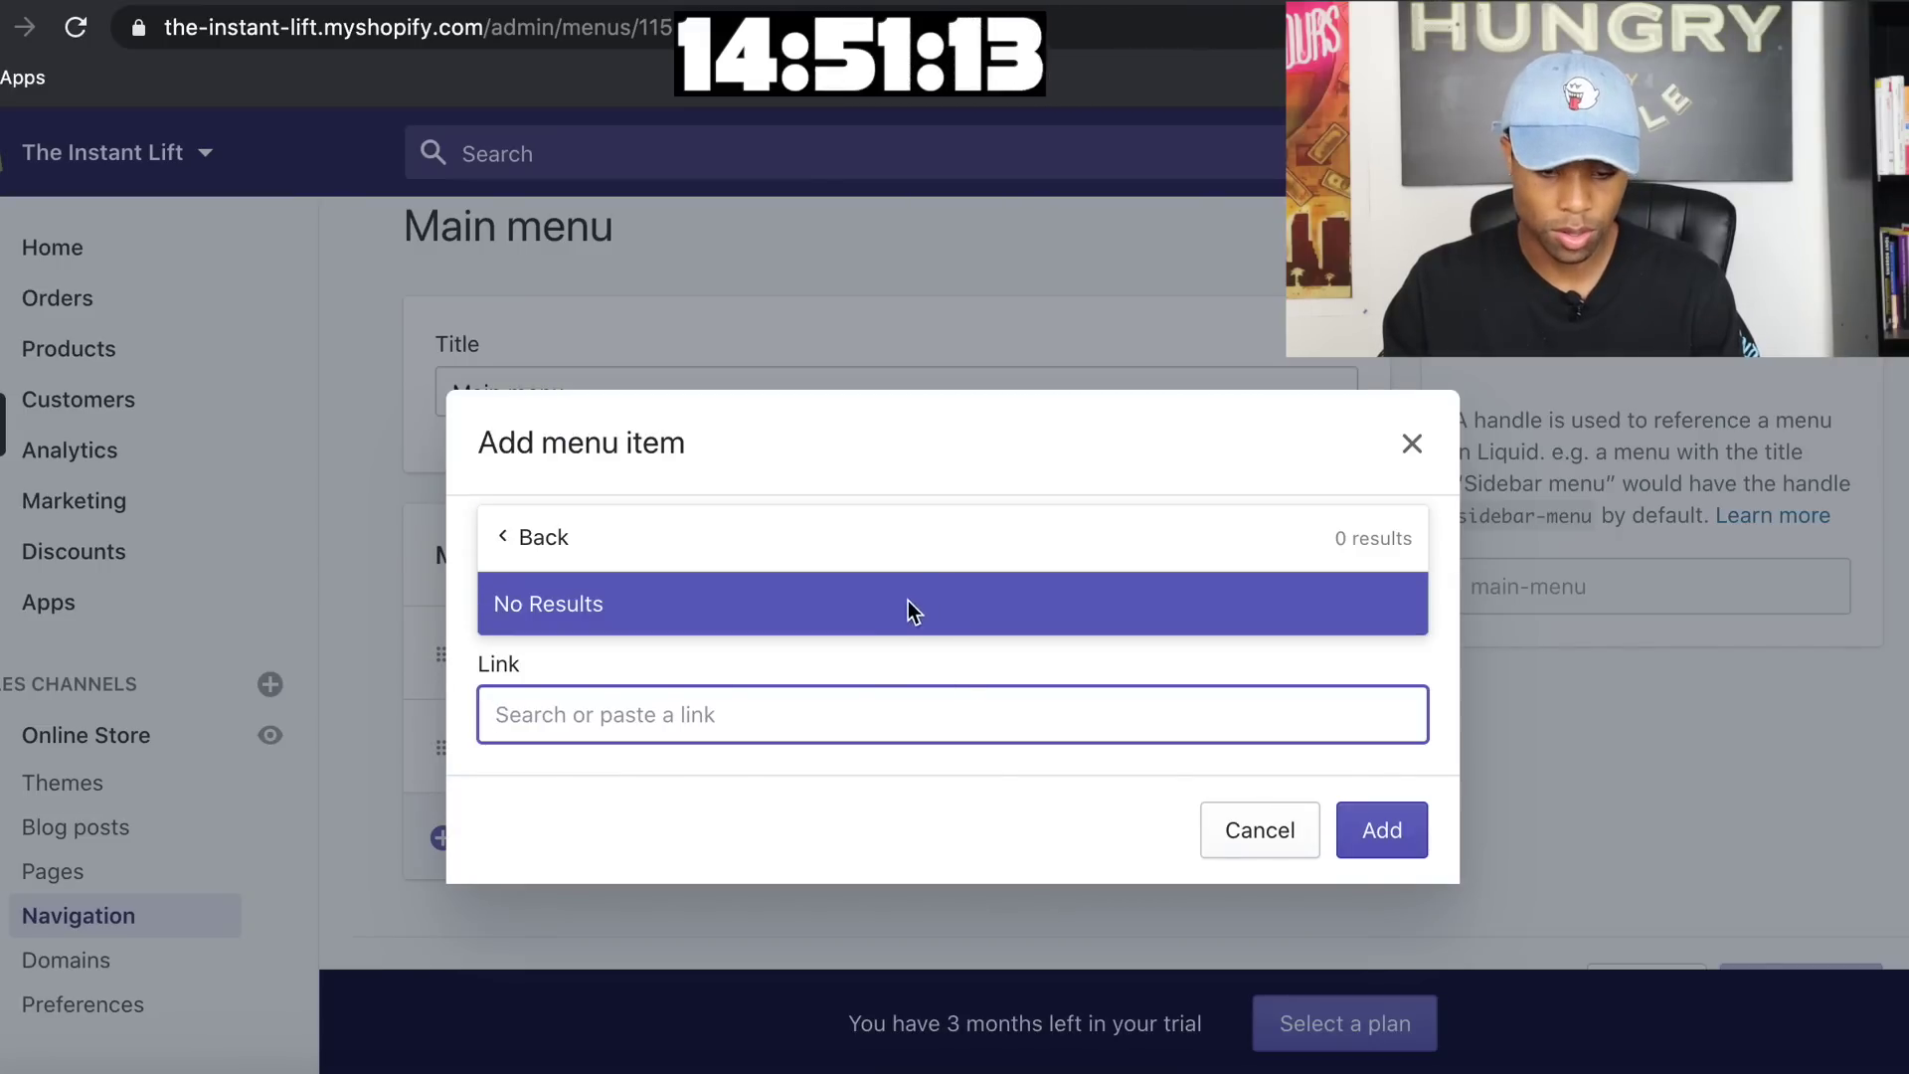
pyautogui.click(1416, 445)
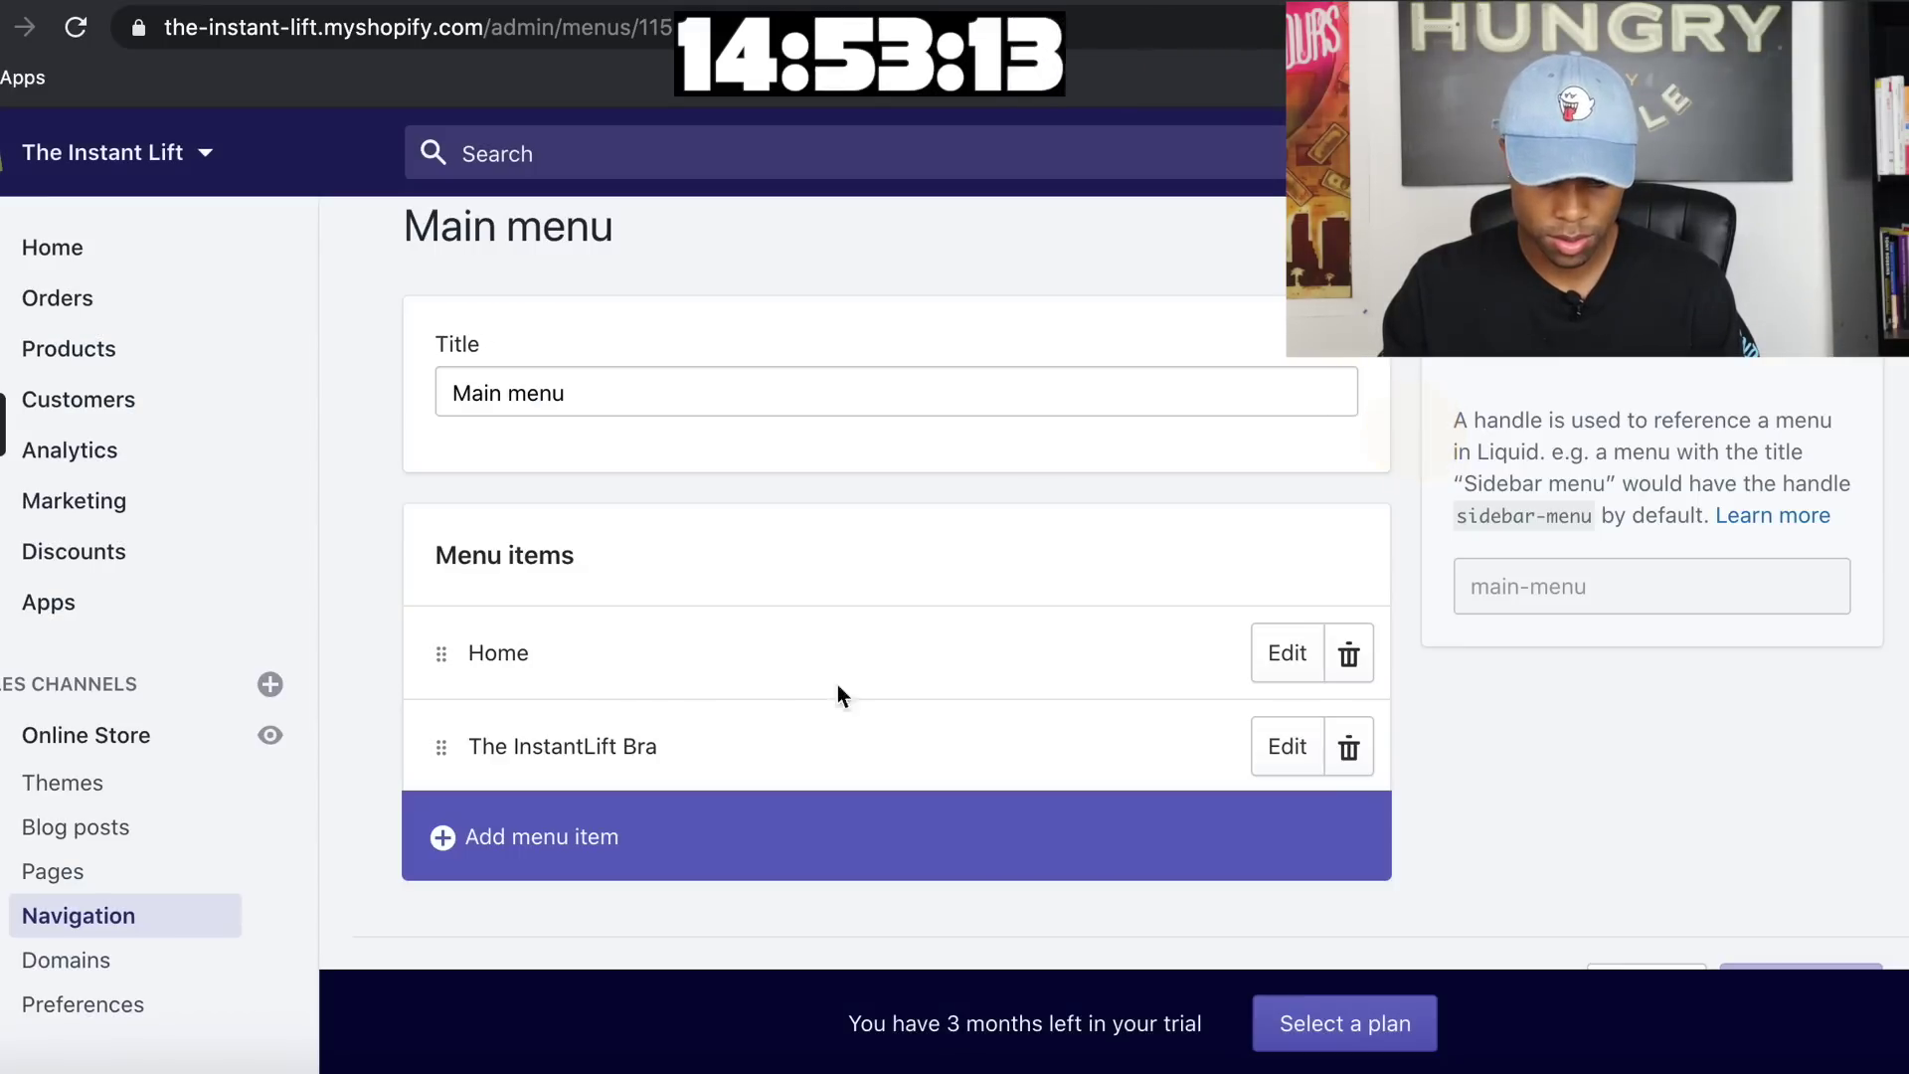
# Add a Track Your Order item linked to the Track Your Order page to the Main menu and save the menu
pyautogui.click(703, 818)
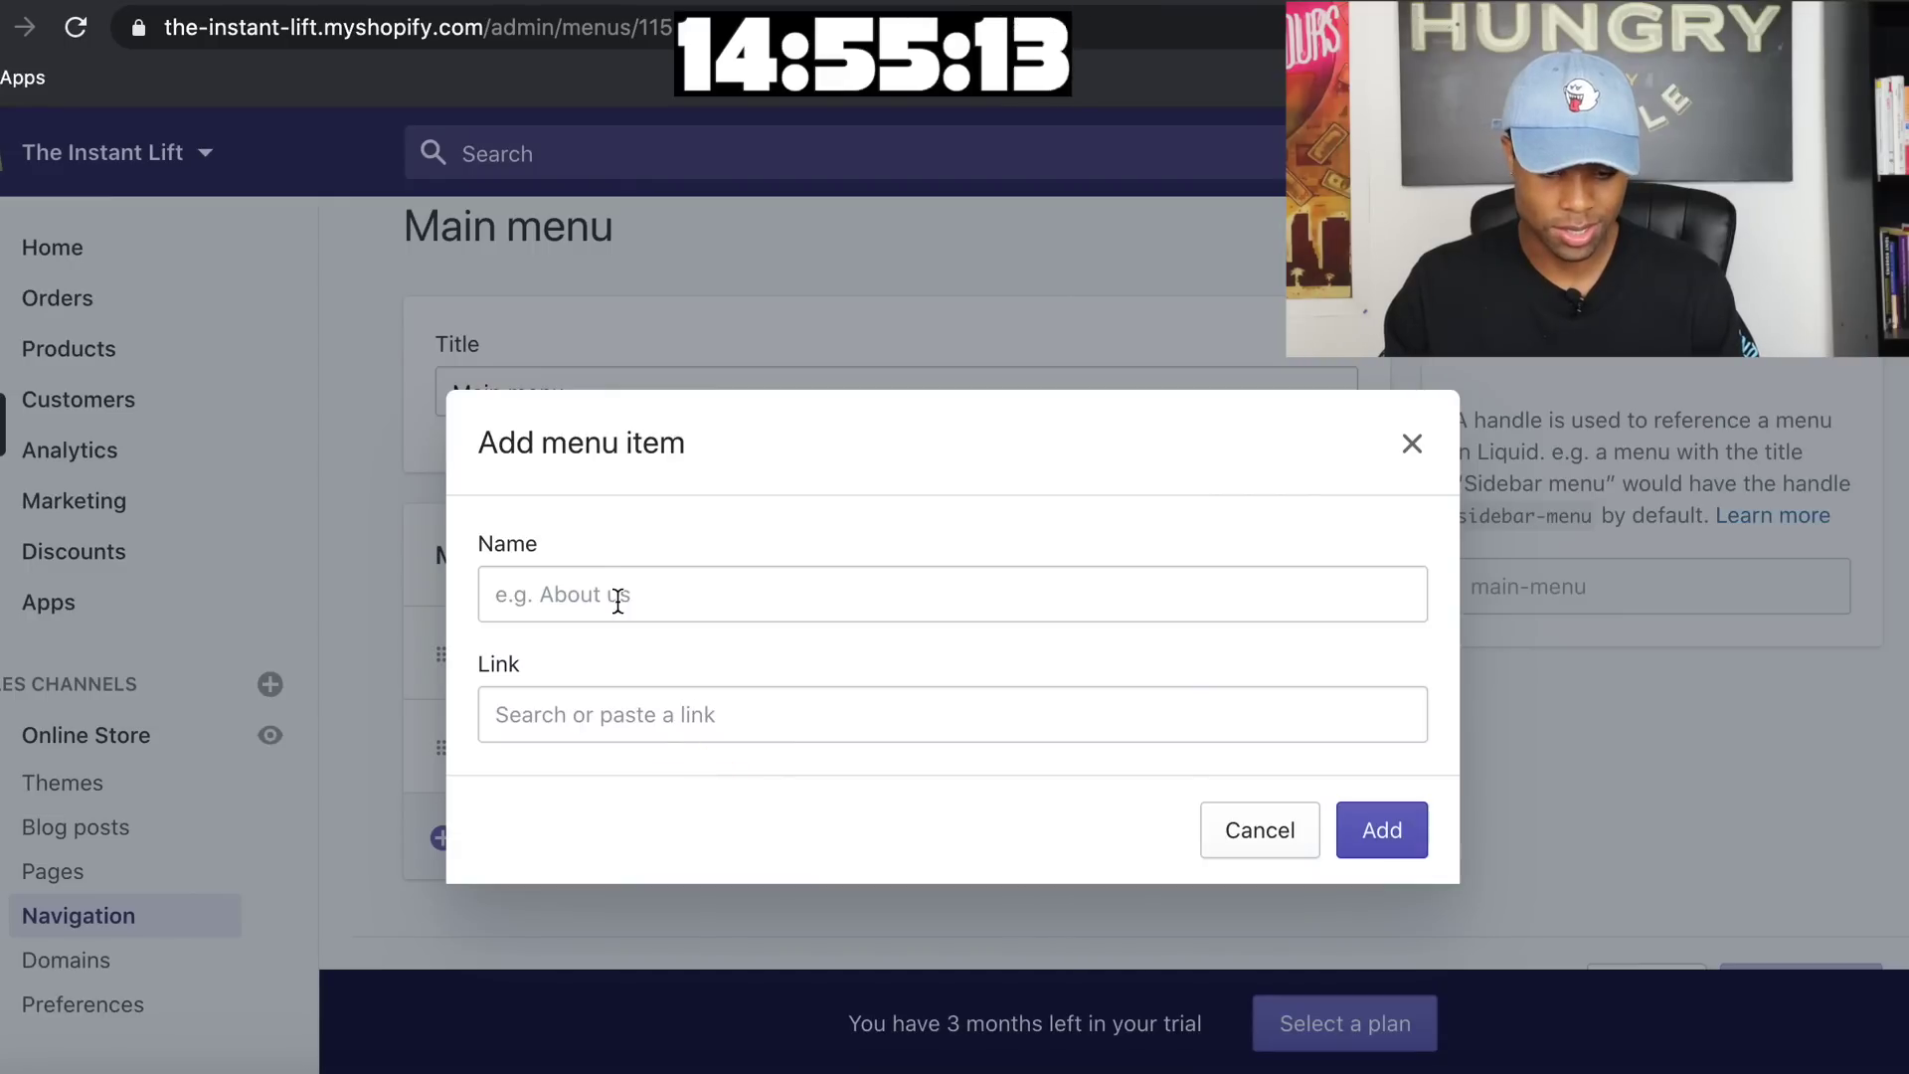
pyautogui.click(594, 693)
pyautogui.click(648, 528)
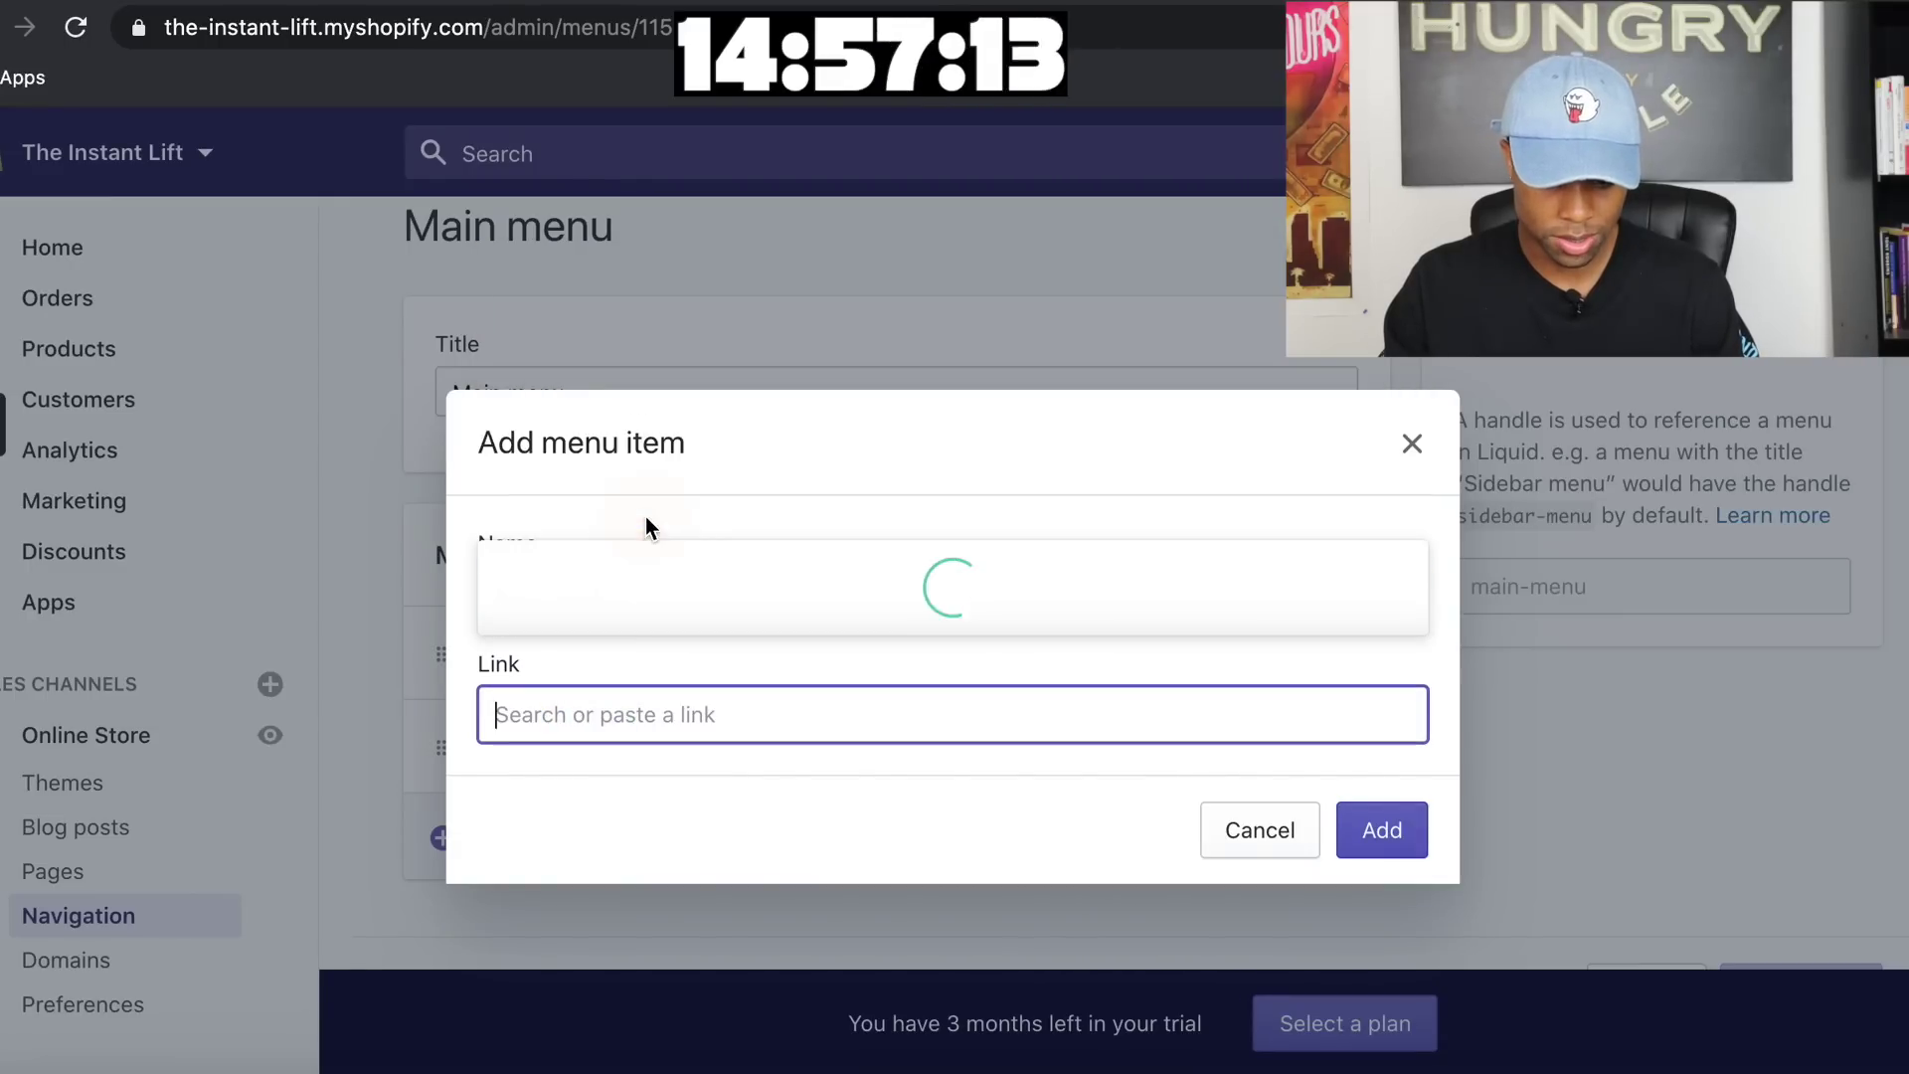
pyautogui.click(647, 546)
pyautogui.click(631, 618)
pyautogui.click(630, 599)
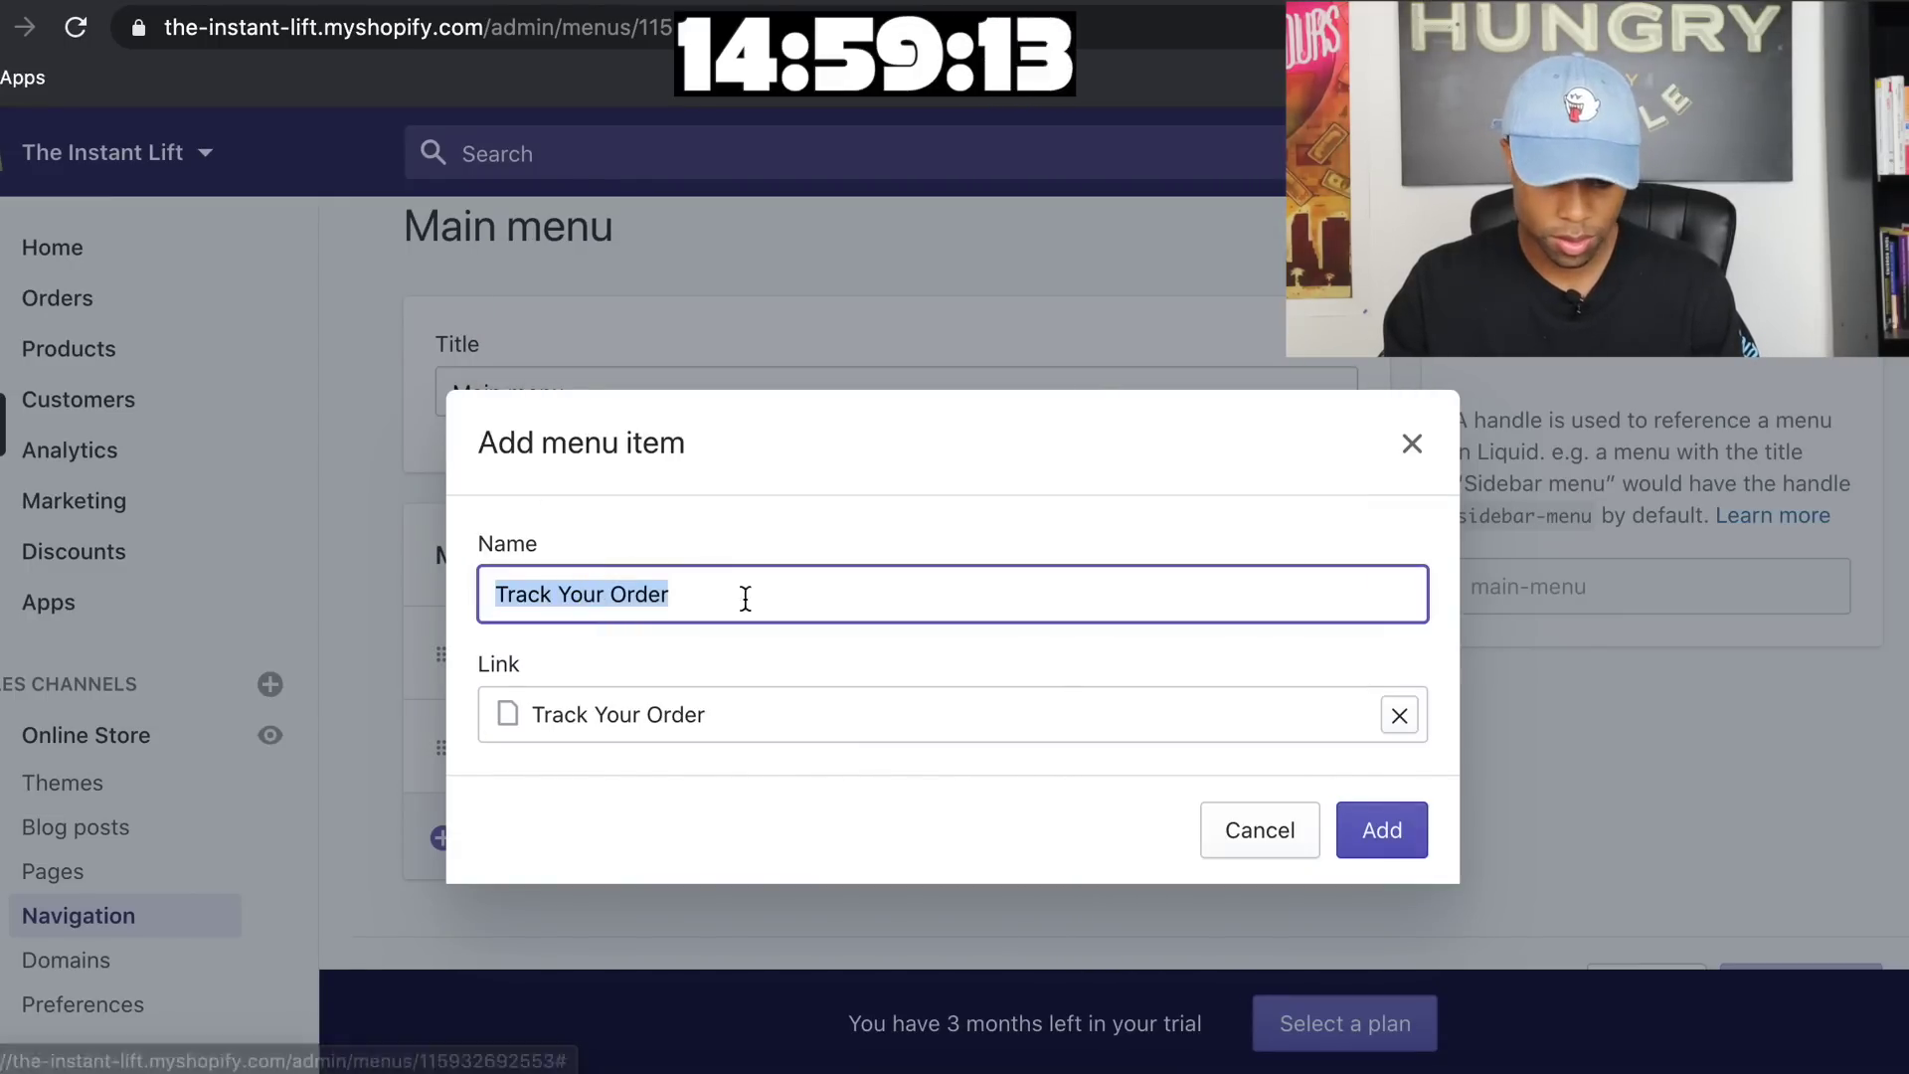
pyautogui.click(1370, 827)
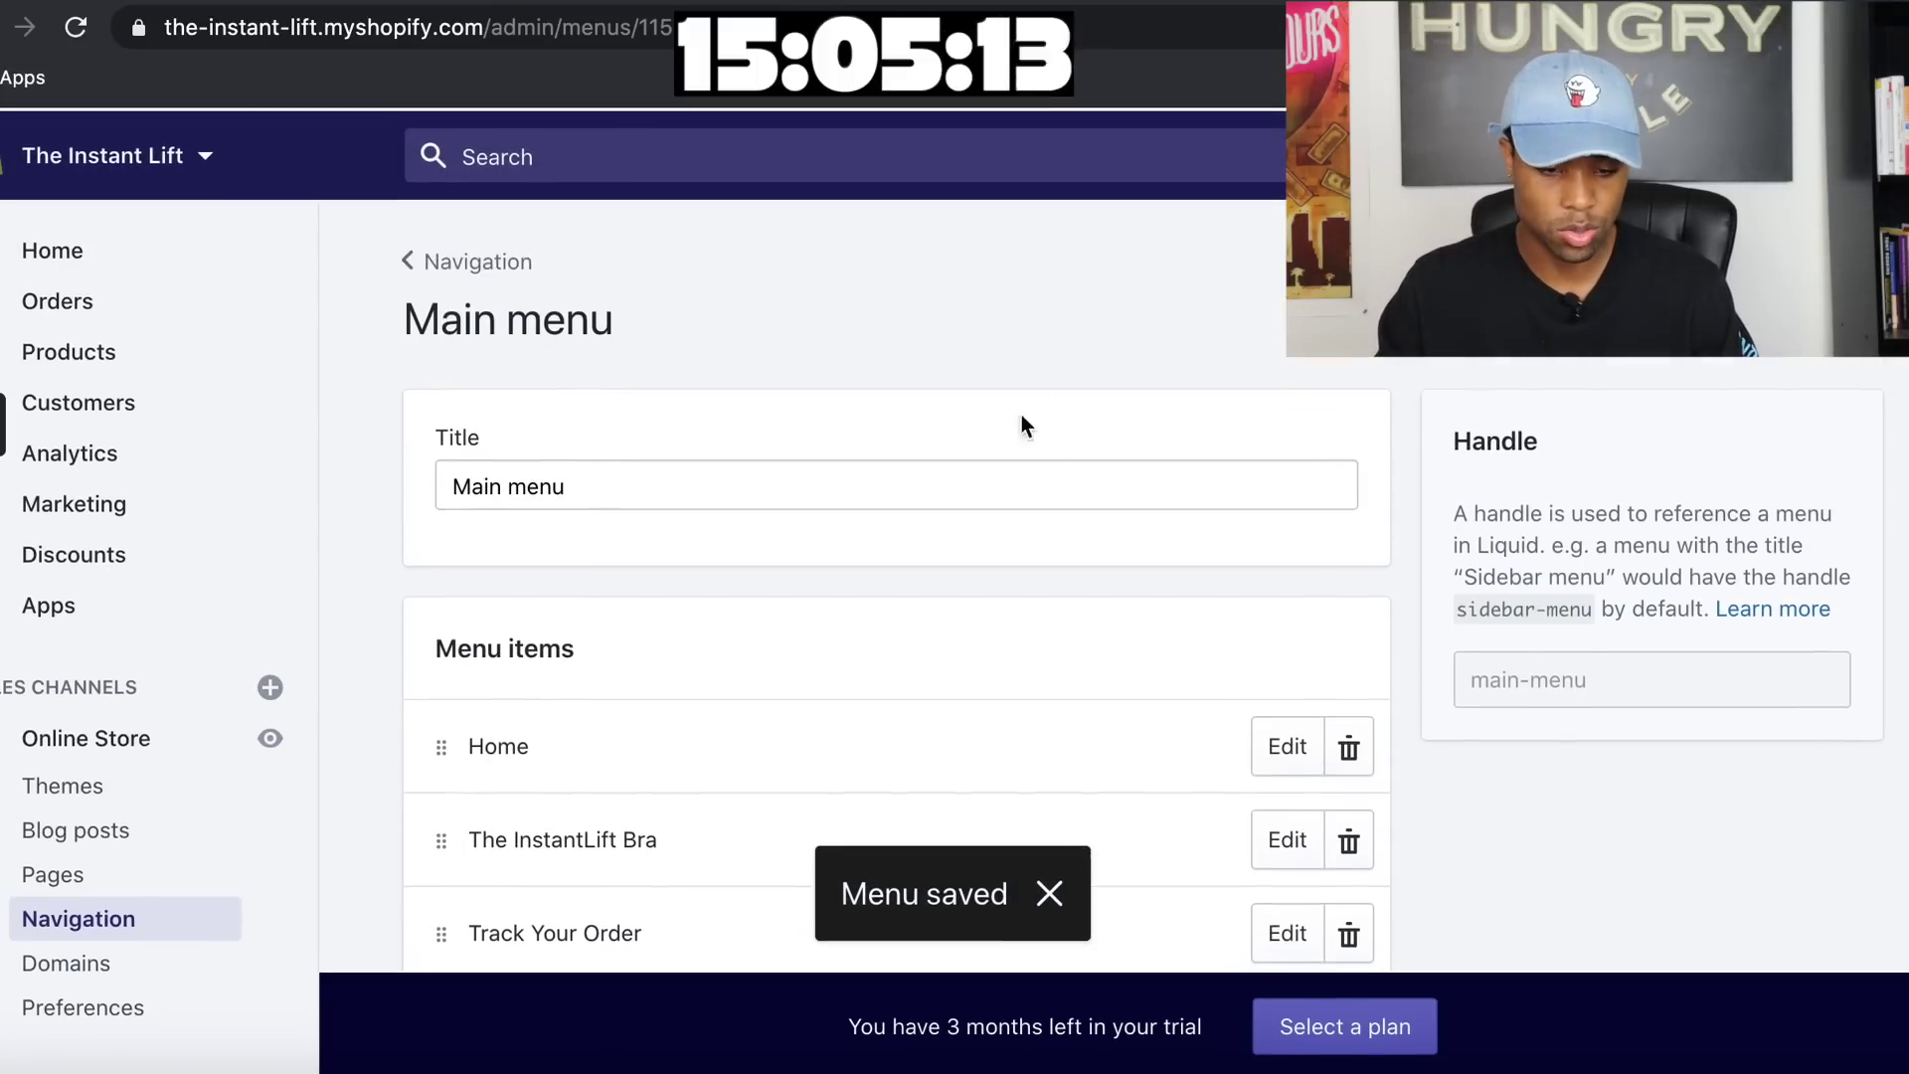
# Add an item linked to the Track Your Order page to the Footer menu and save the menu
pyautogui.click(515, 272)
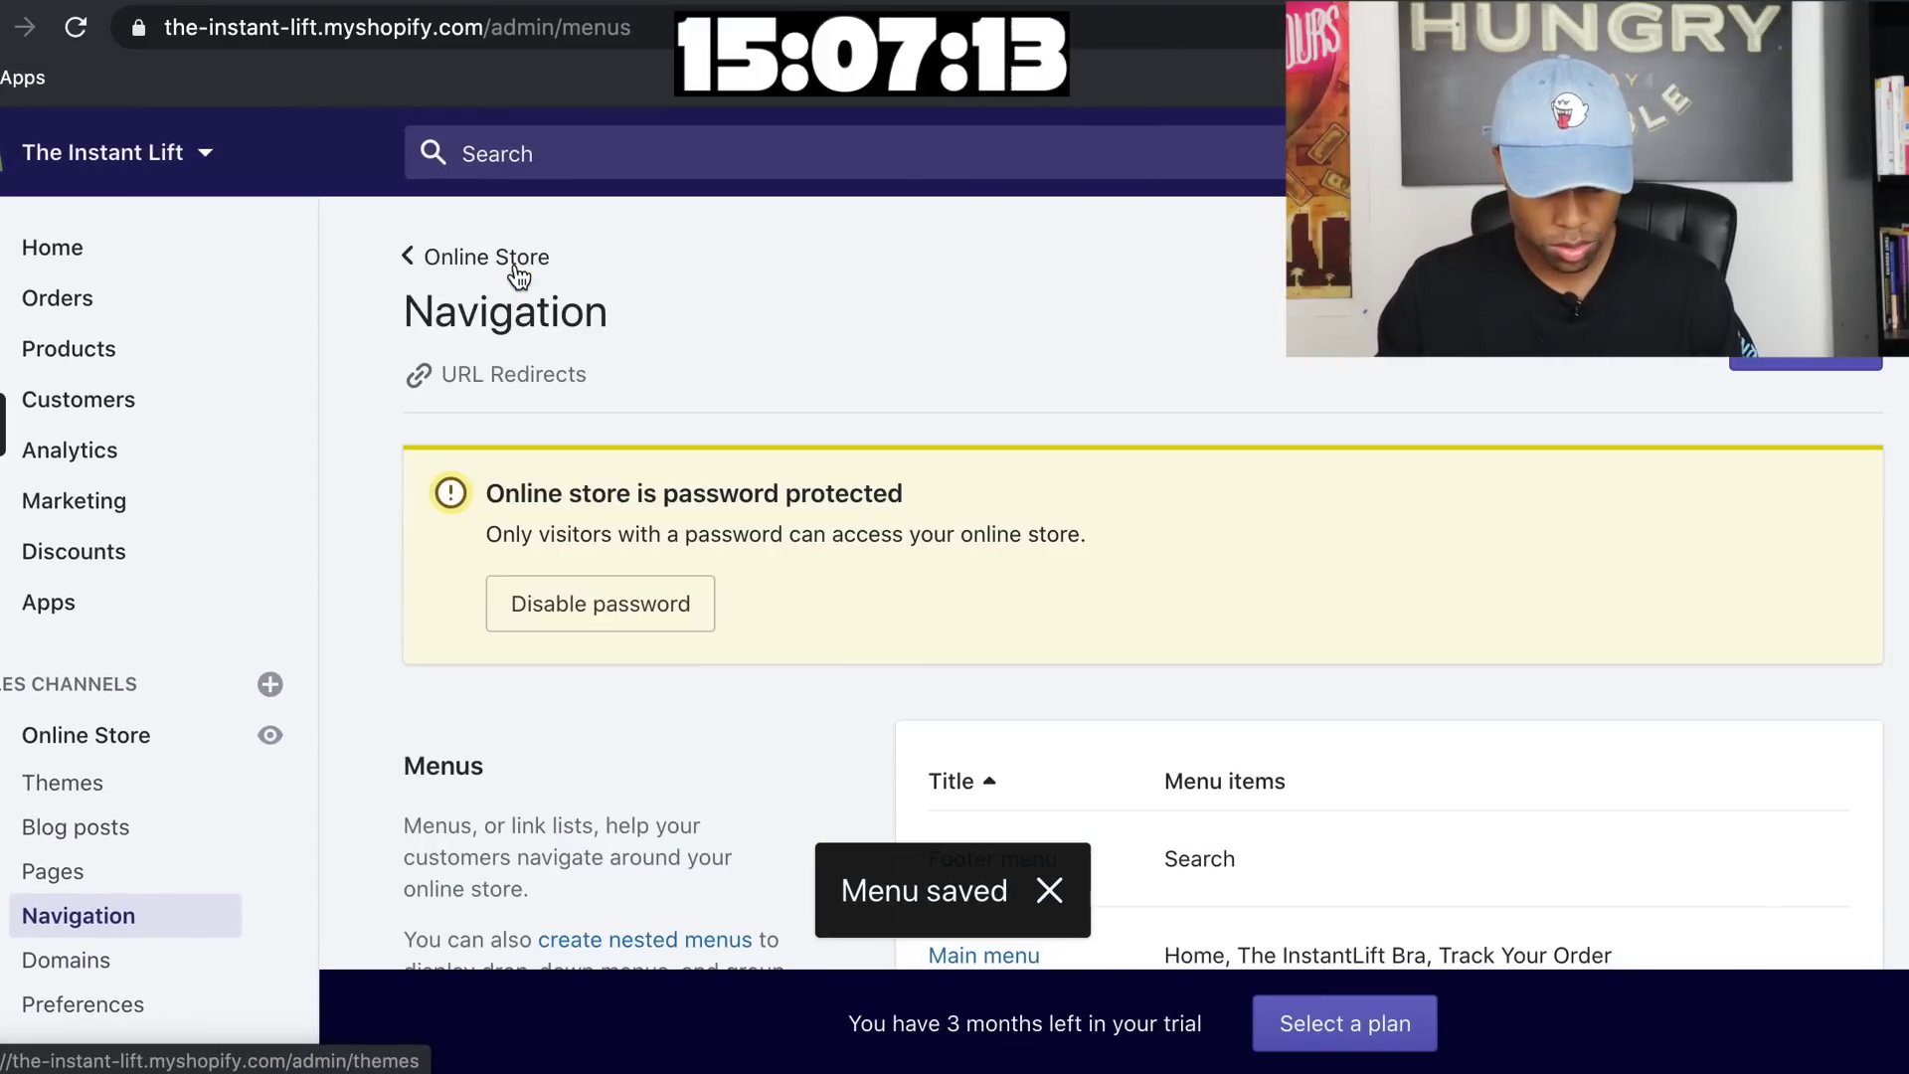
pyautogui.scroll(-3, 1044, 669)
pyautogui.click(997, 646)
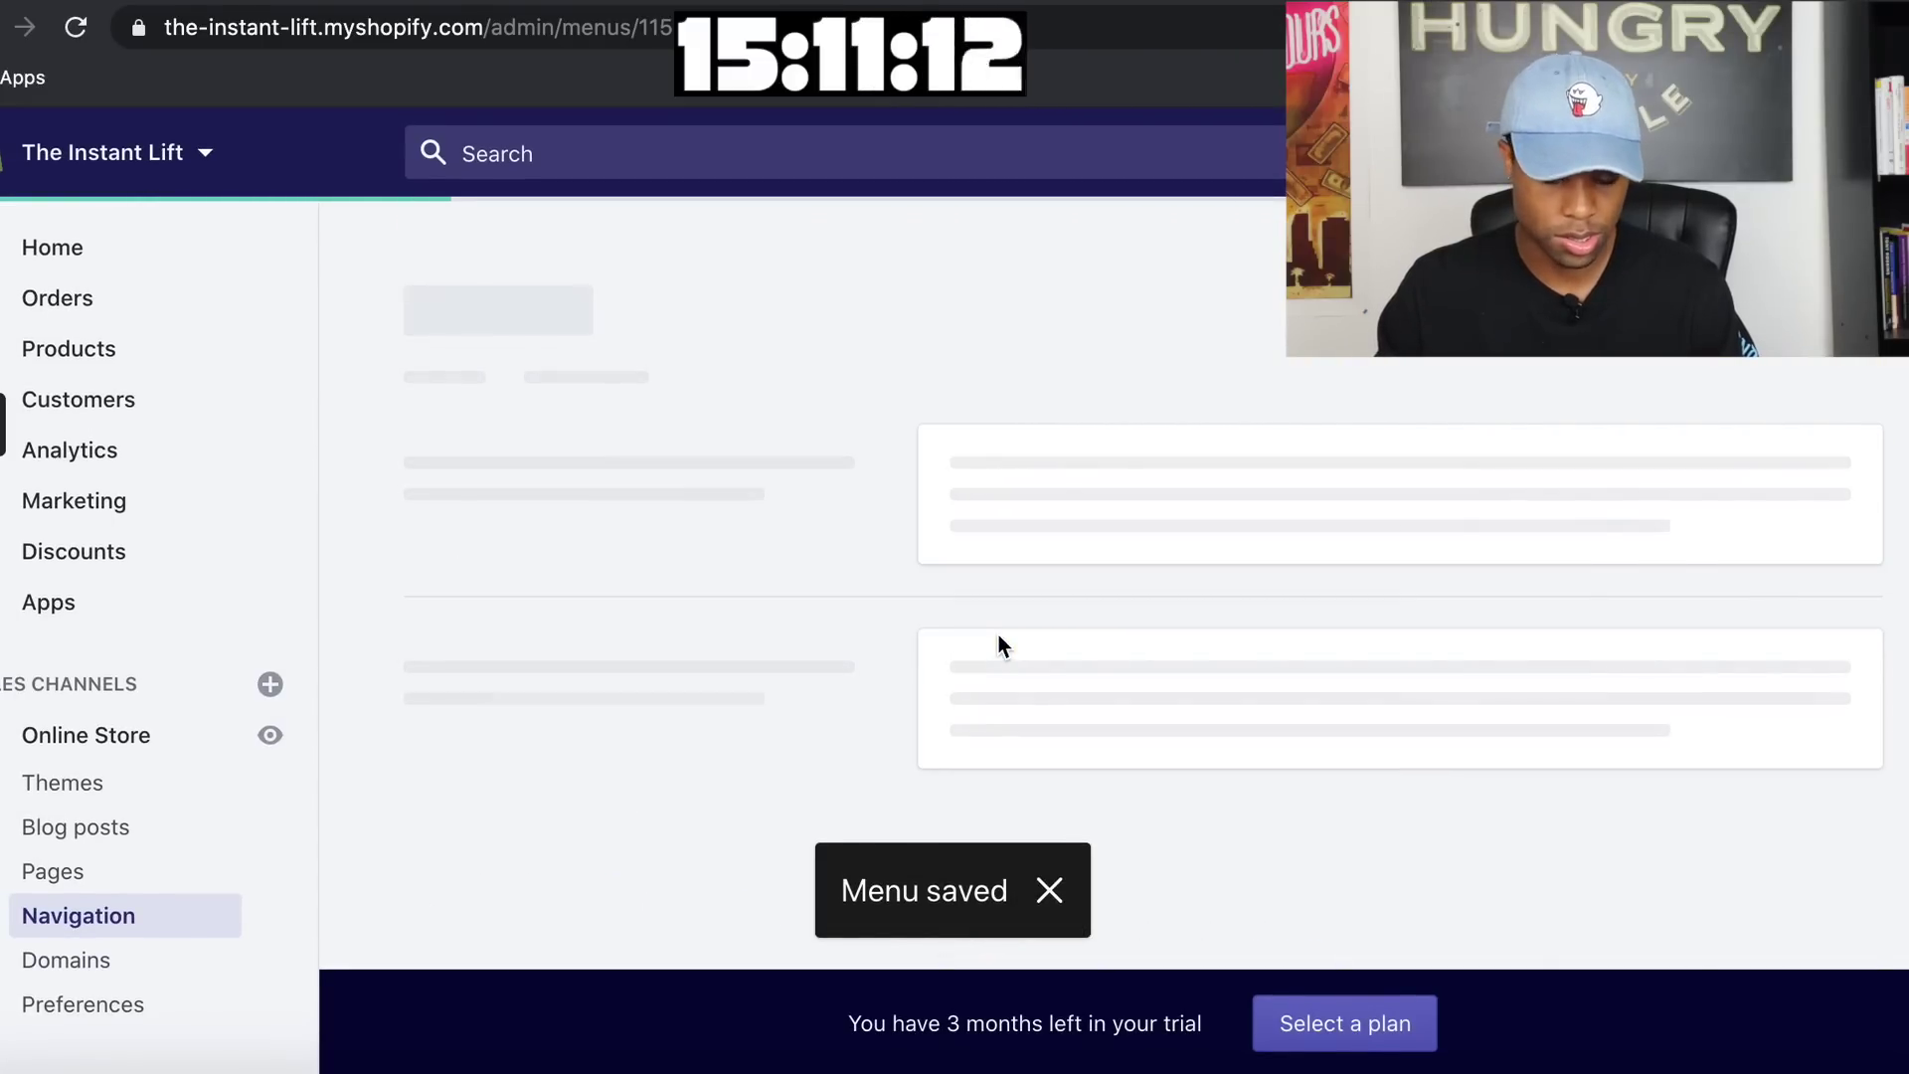
pyautogui.click(689, 828)
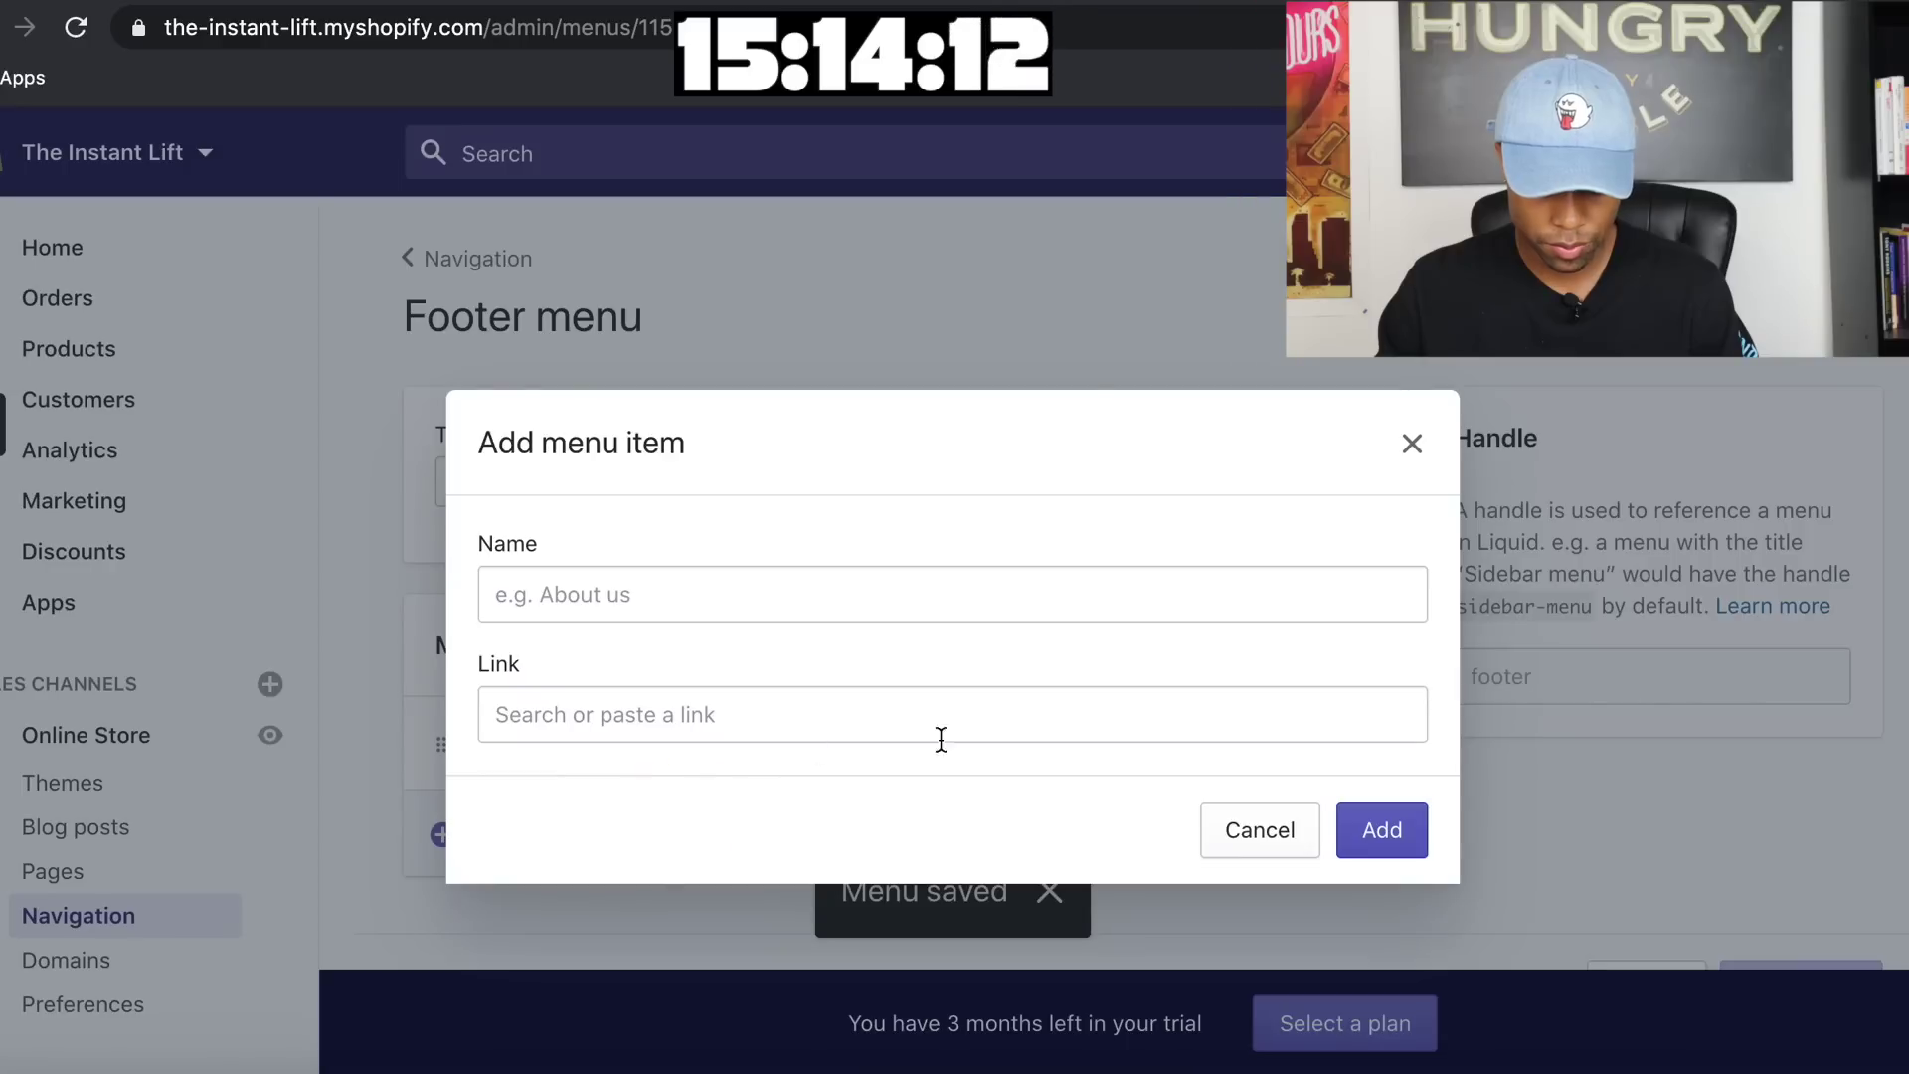
pyautogui.click(839, 697)
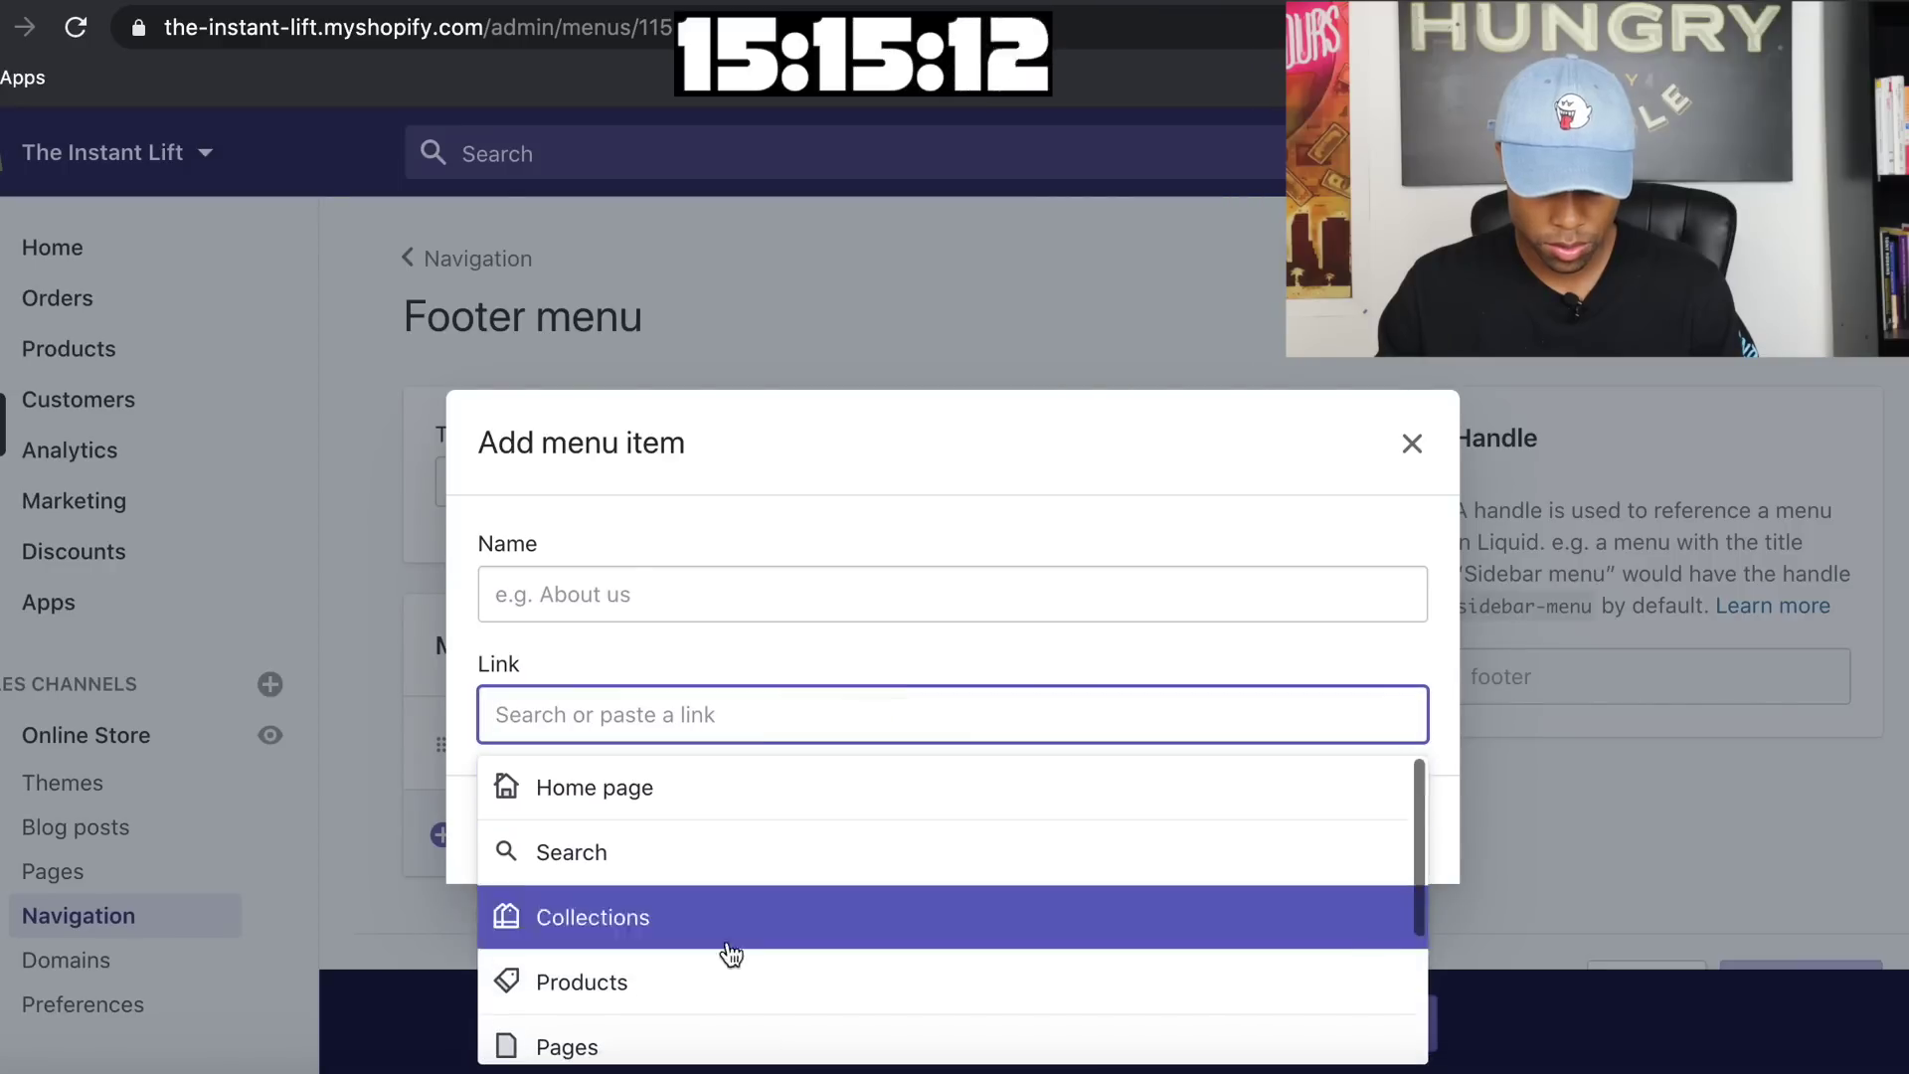
pyautogui.click(684, 1042)
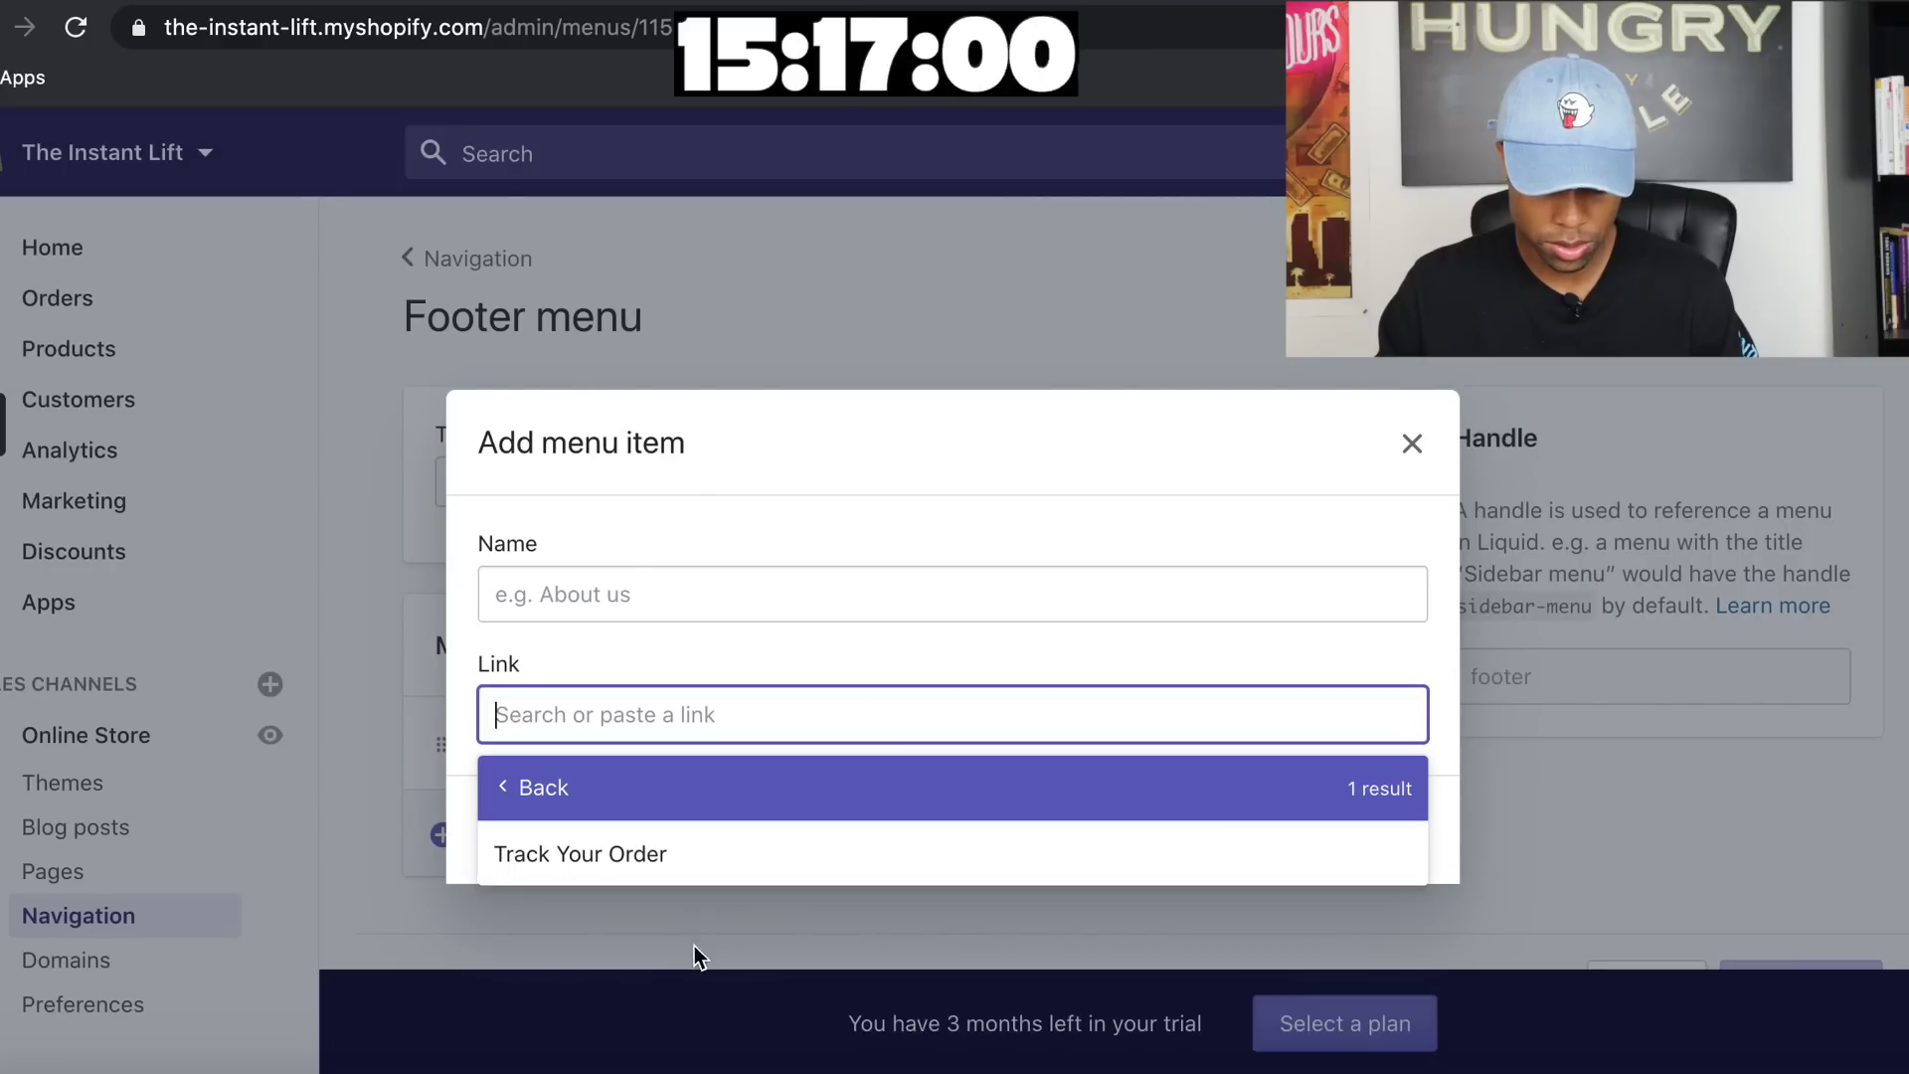
pyautogui.click(704, 865)
pyautogui.click(1381, 826)
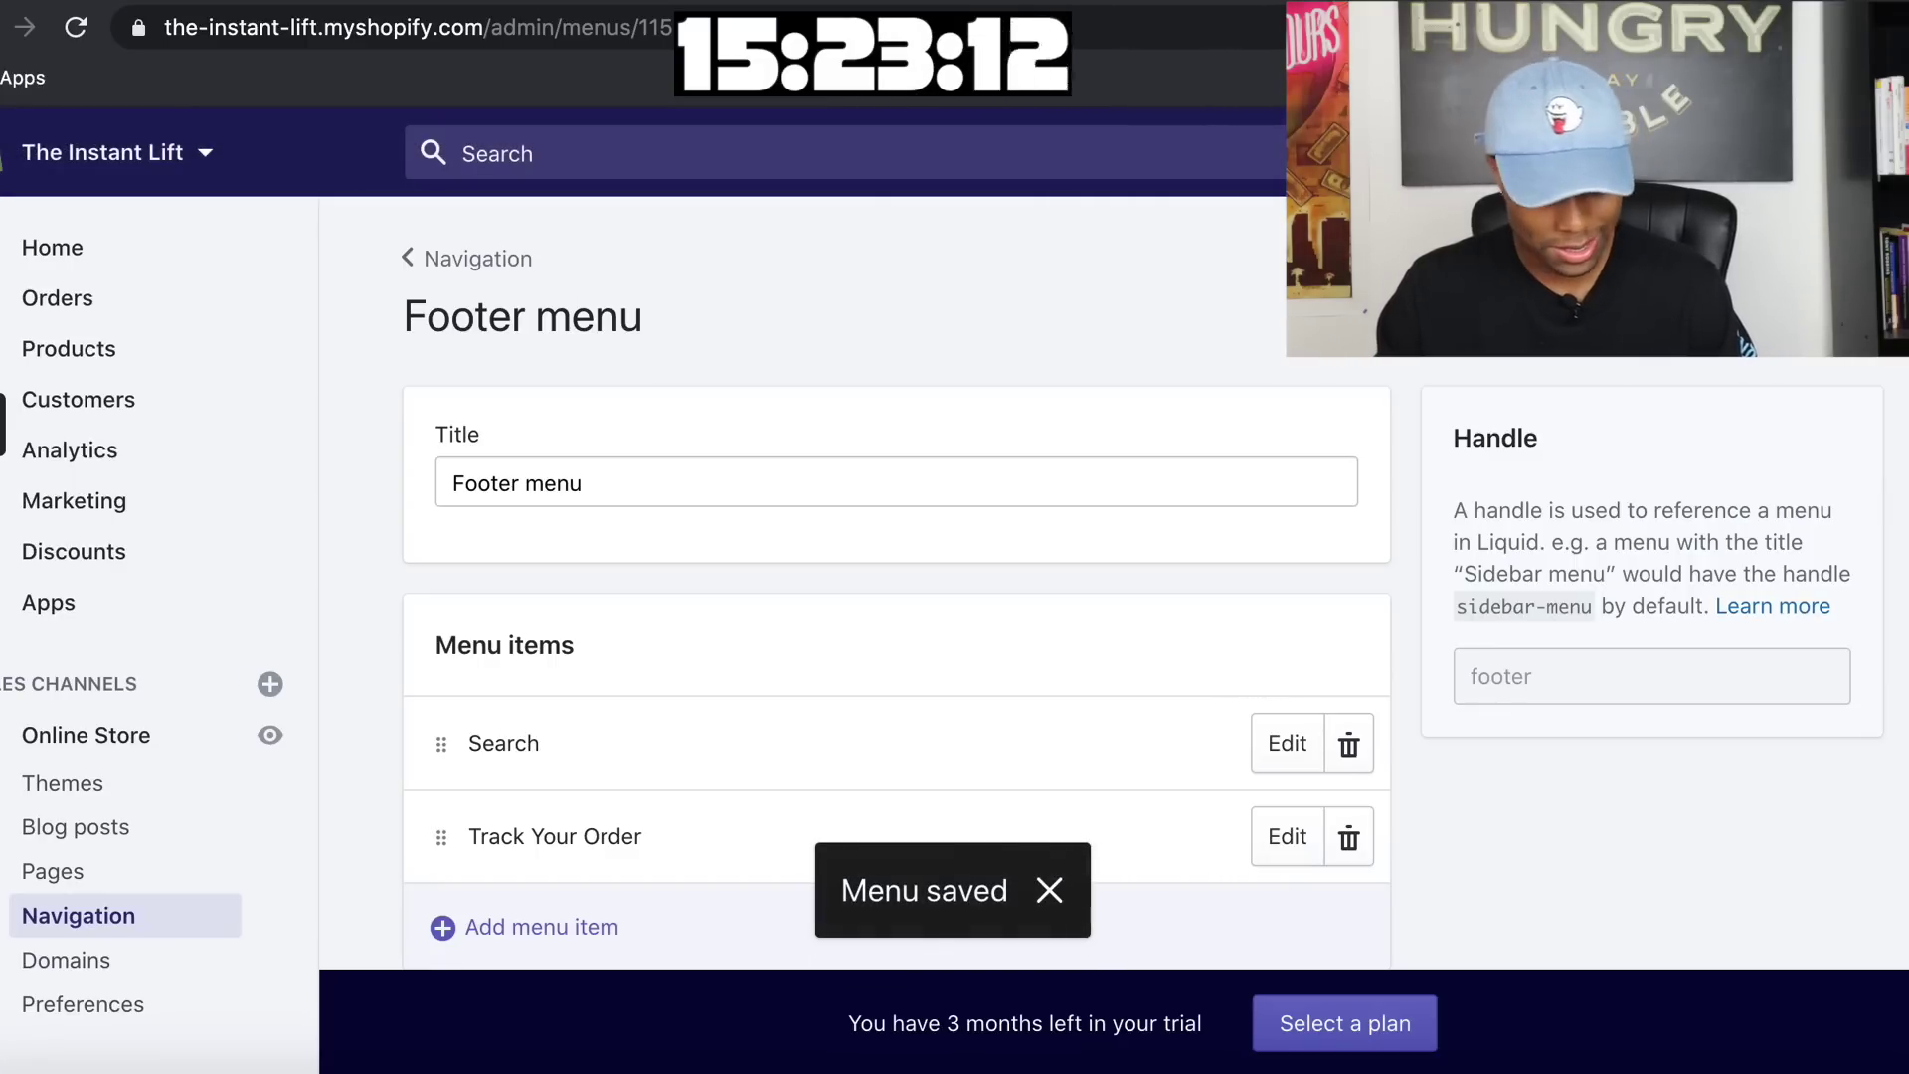
# Leave the navigation settings and open the code editor for the current Narrative theme
pyautogui.click(481, 260)
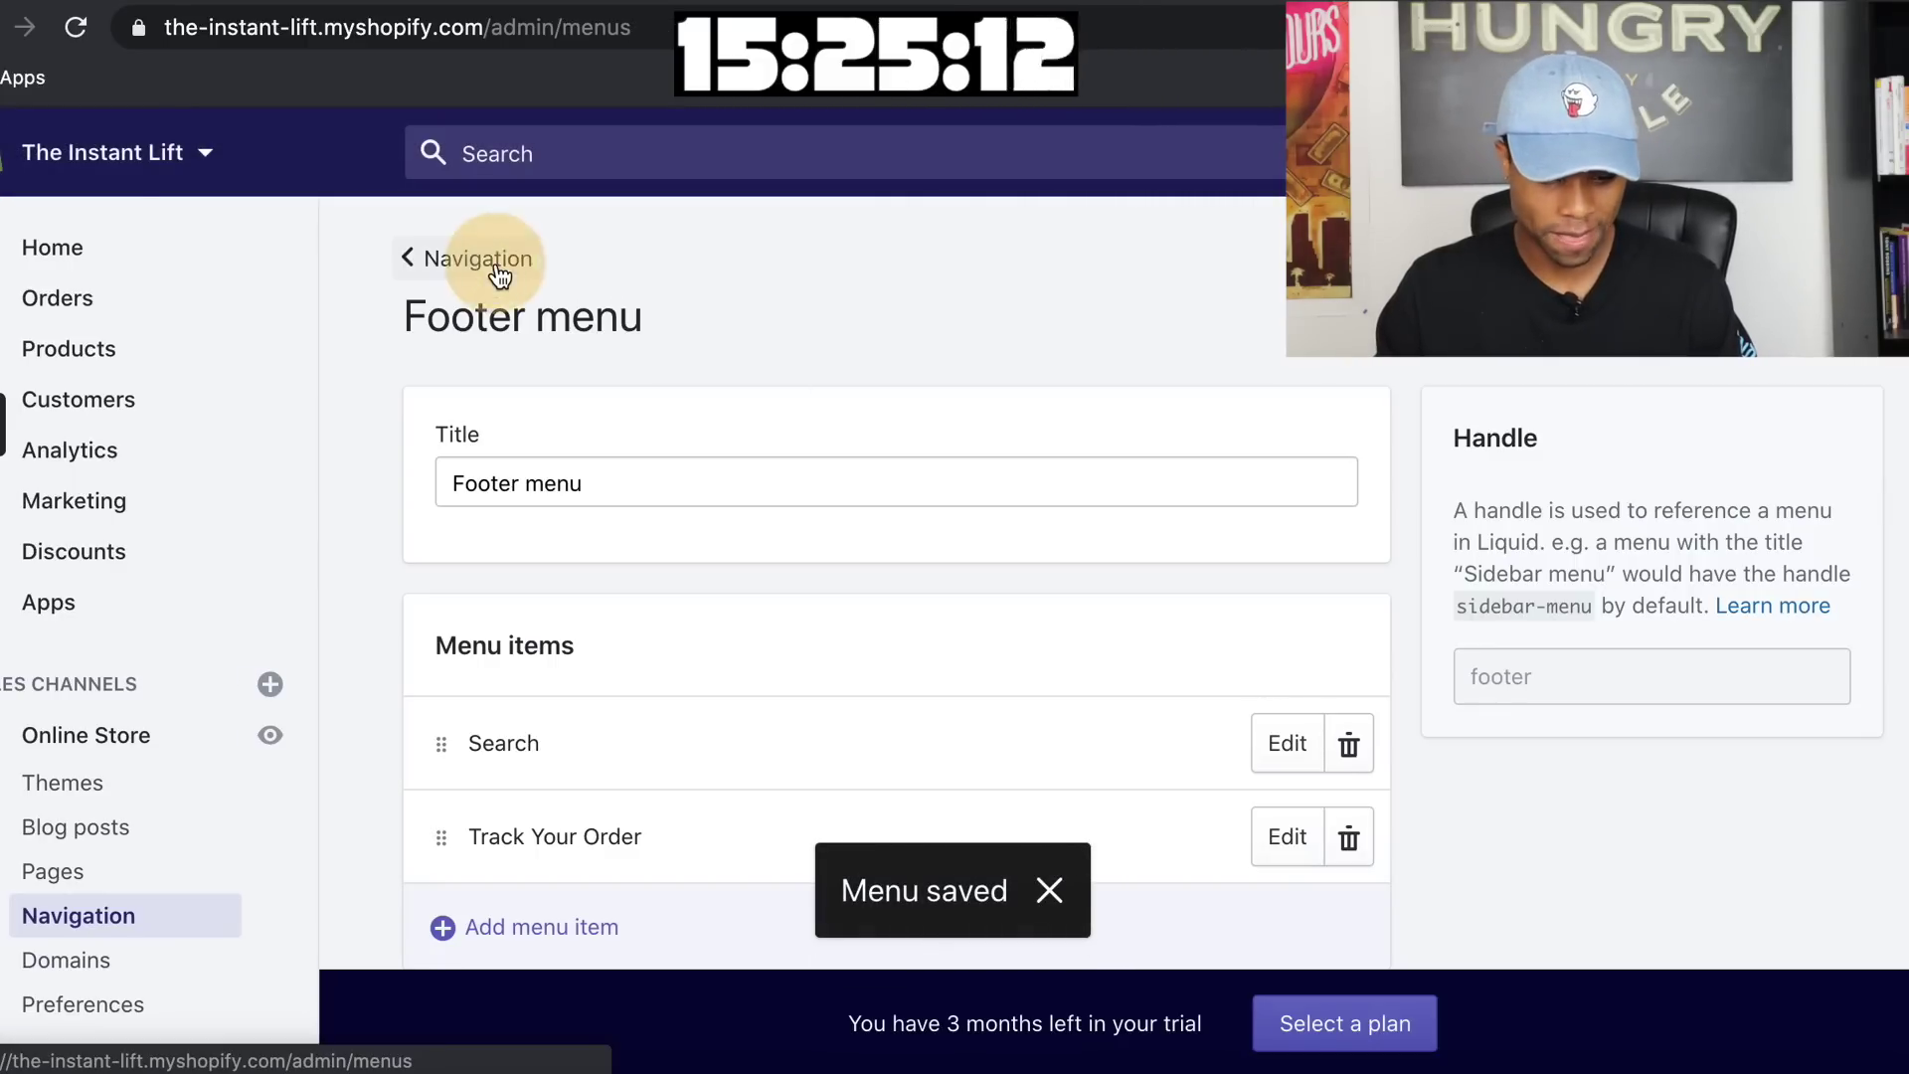
pyautogui.scroll(-3, 905, 385)
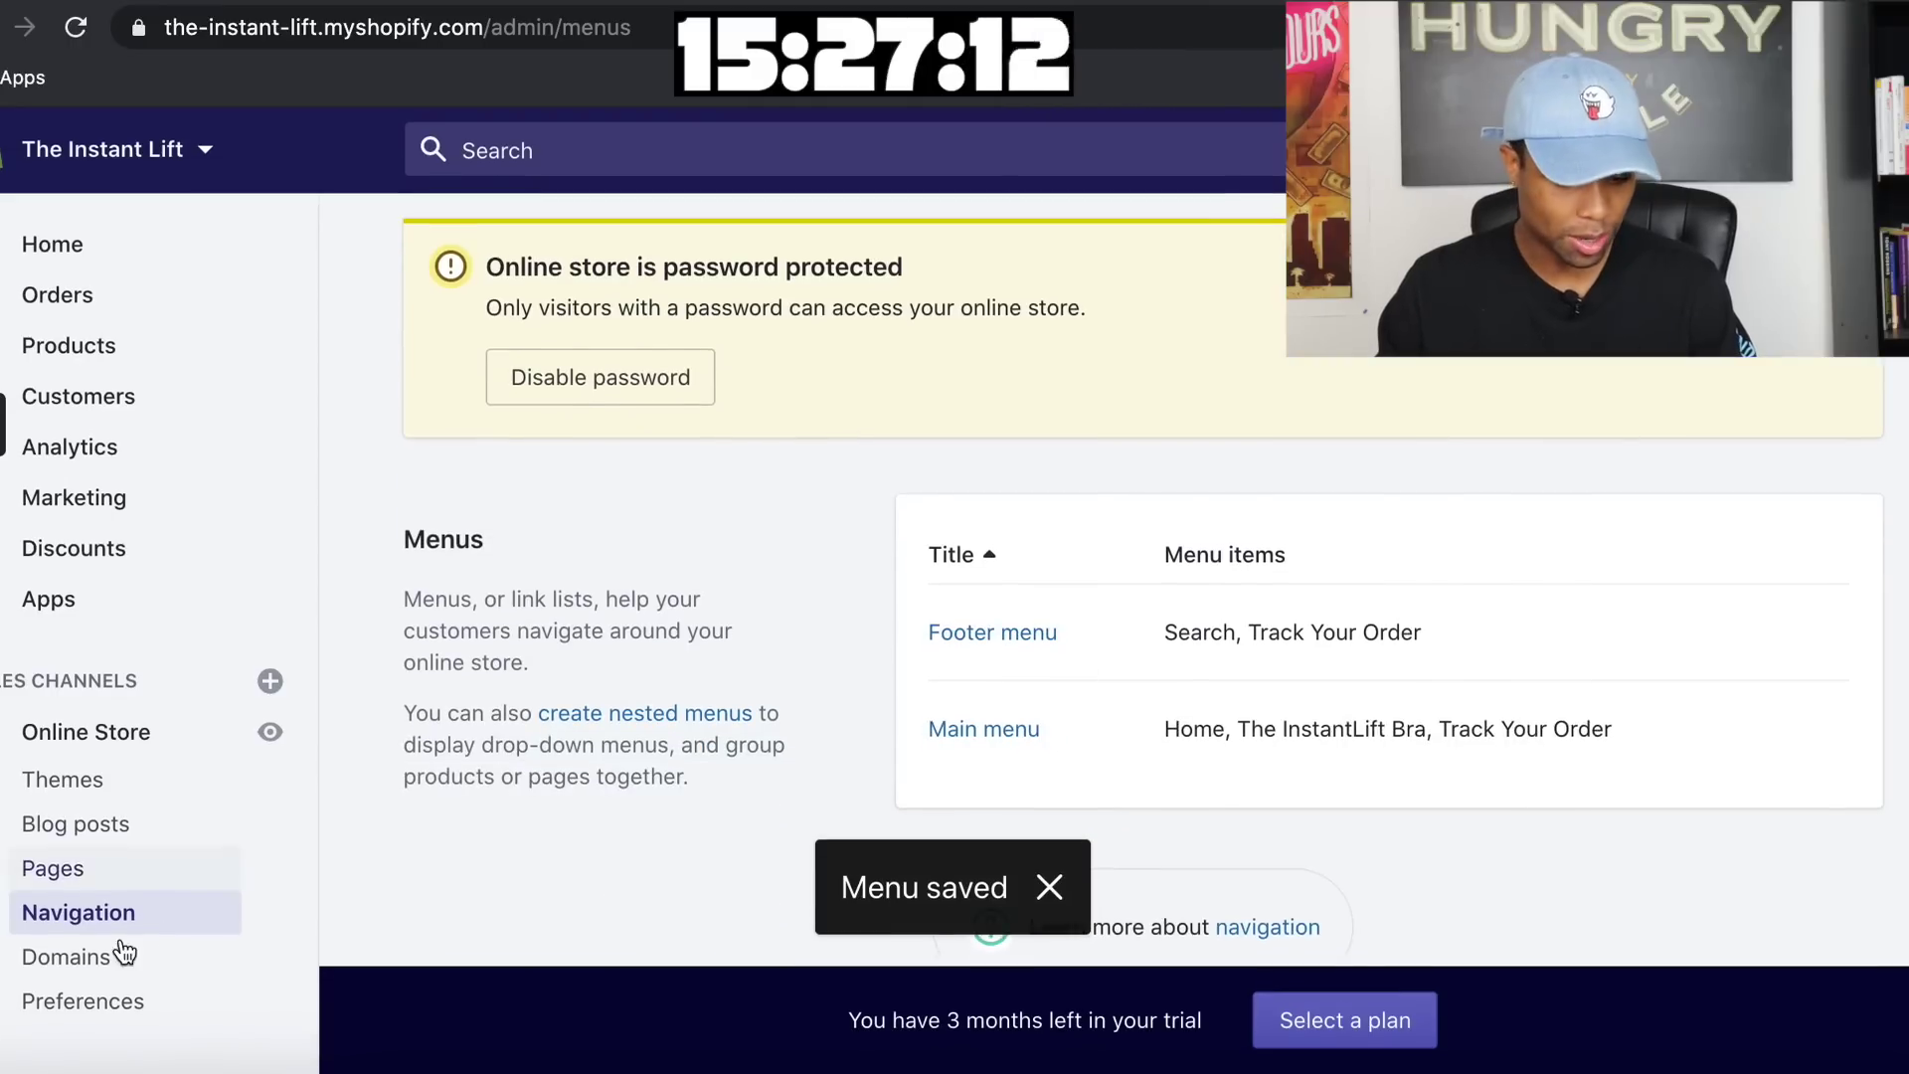
pyautogui.scroll(-1, 124, 895)
pyautogui.click(127, 665)
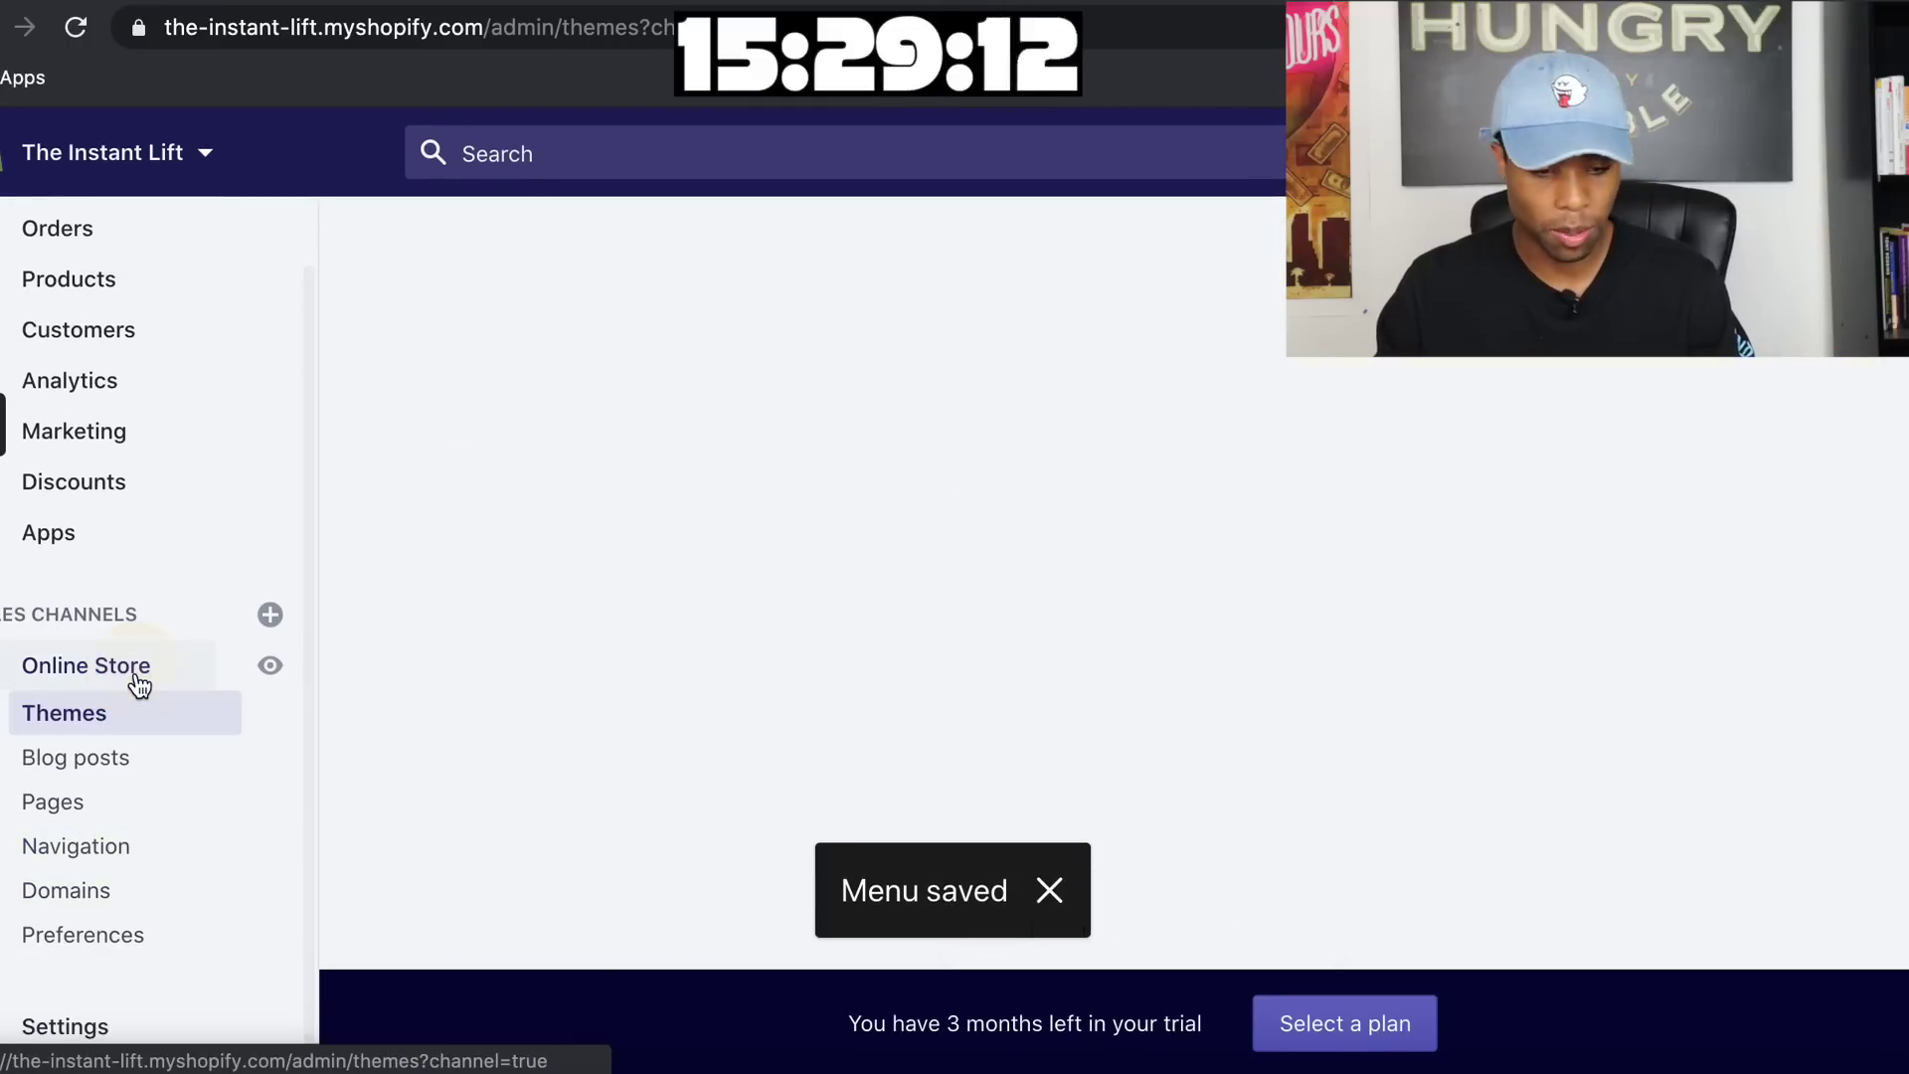
pyautogui.scroll(-3, 1239, 400)
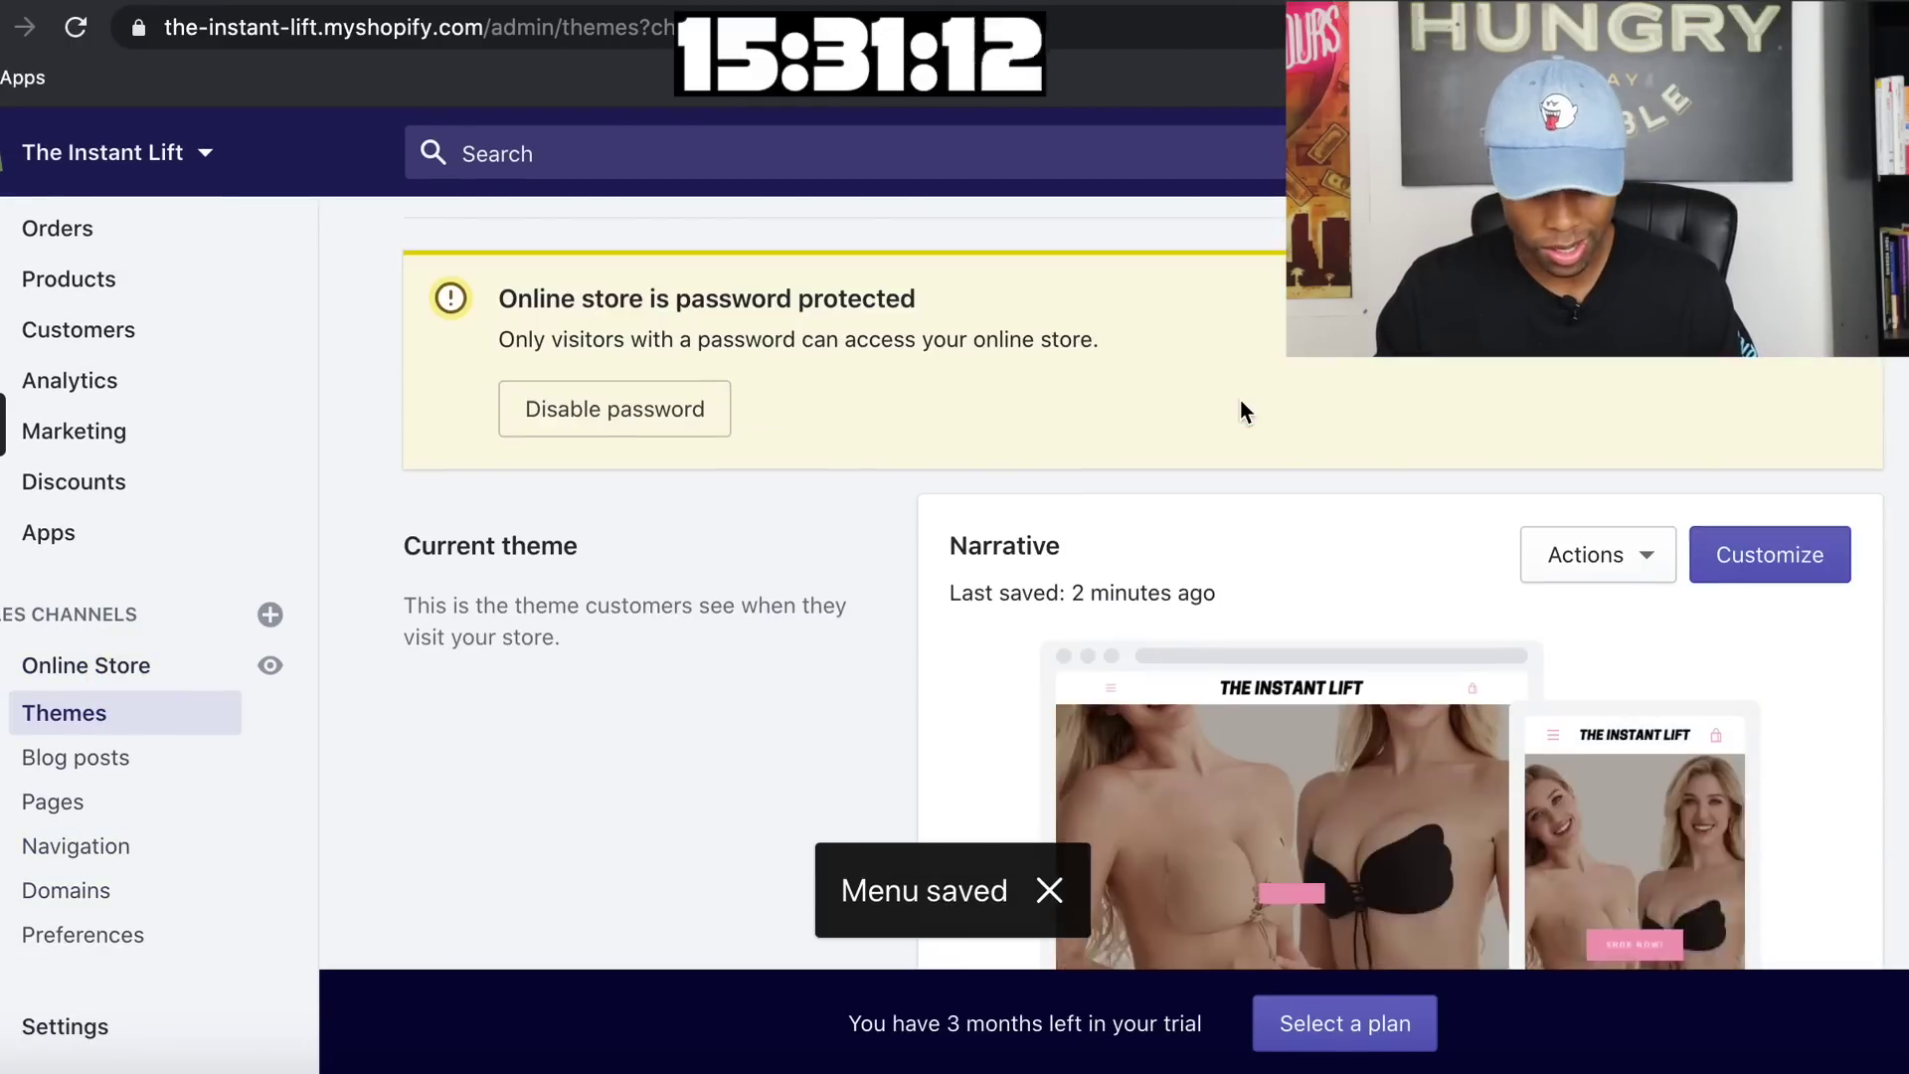
pyautogui.click(1621, 447)
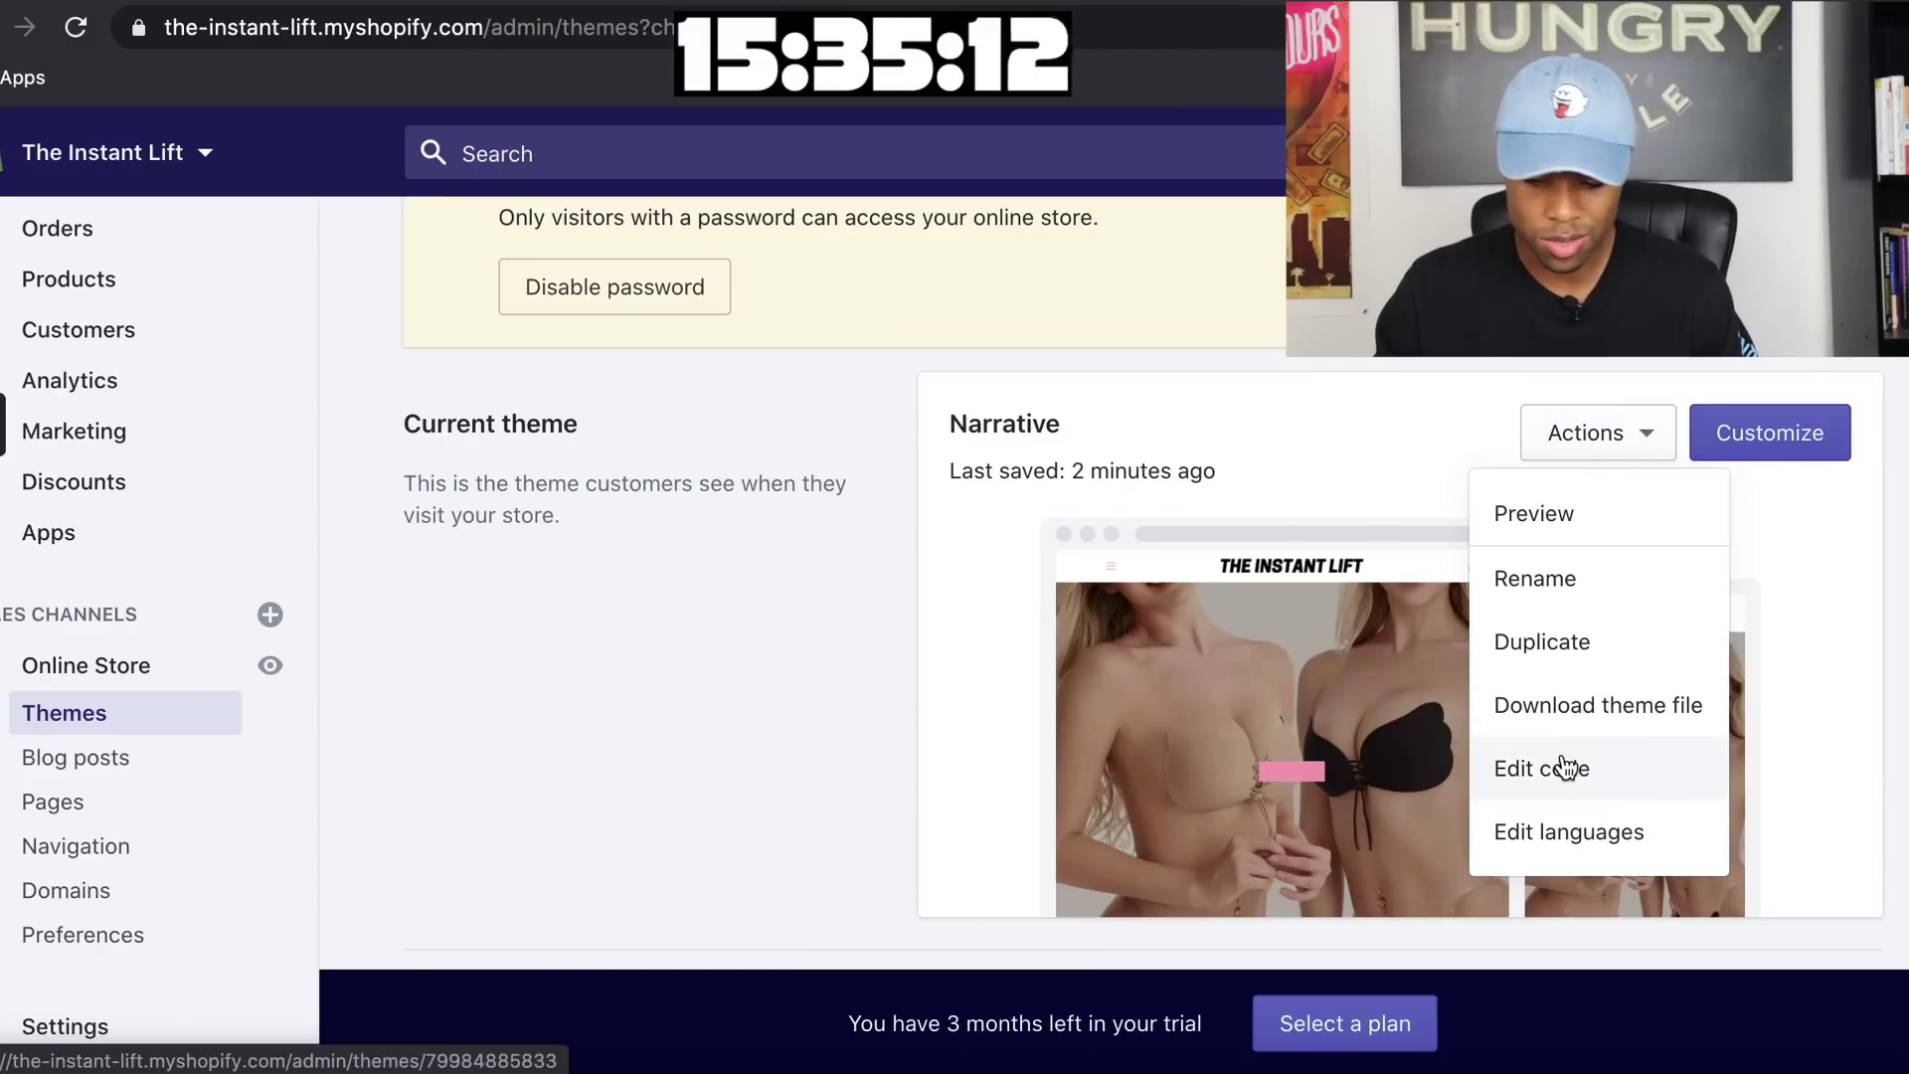
pyautogui.click(1563, 766)
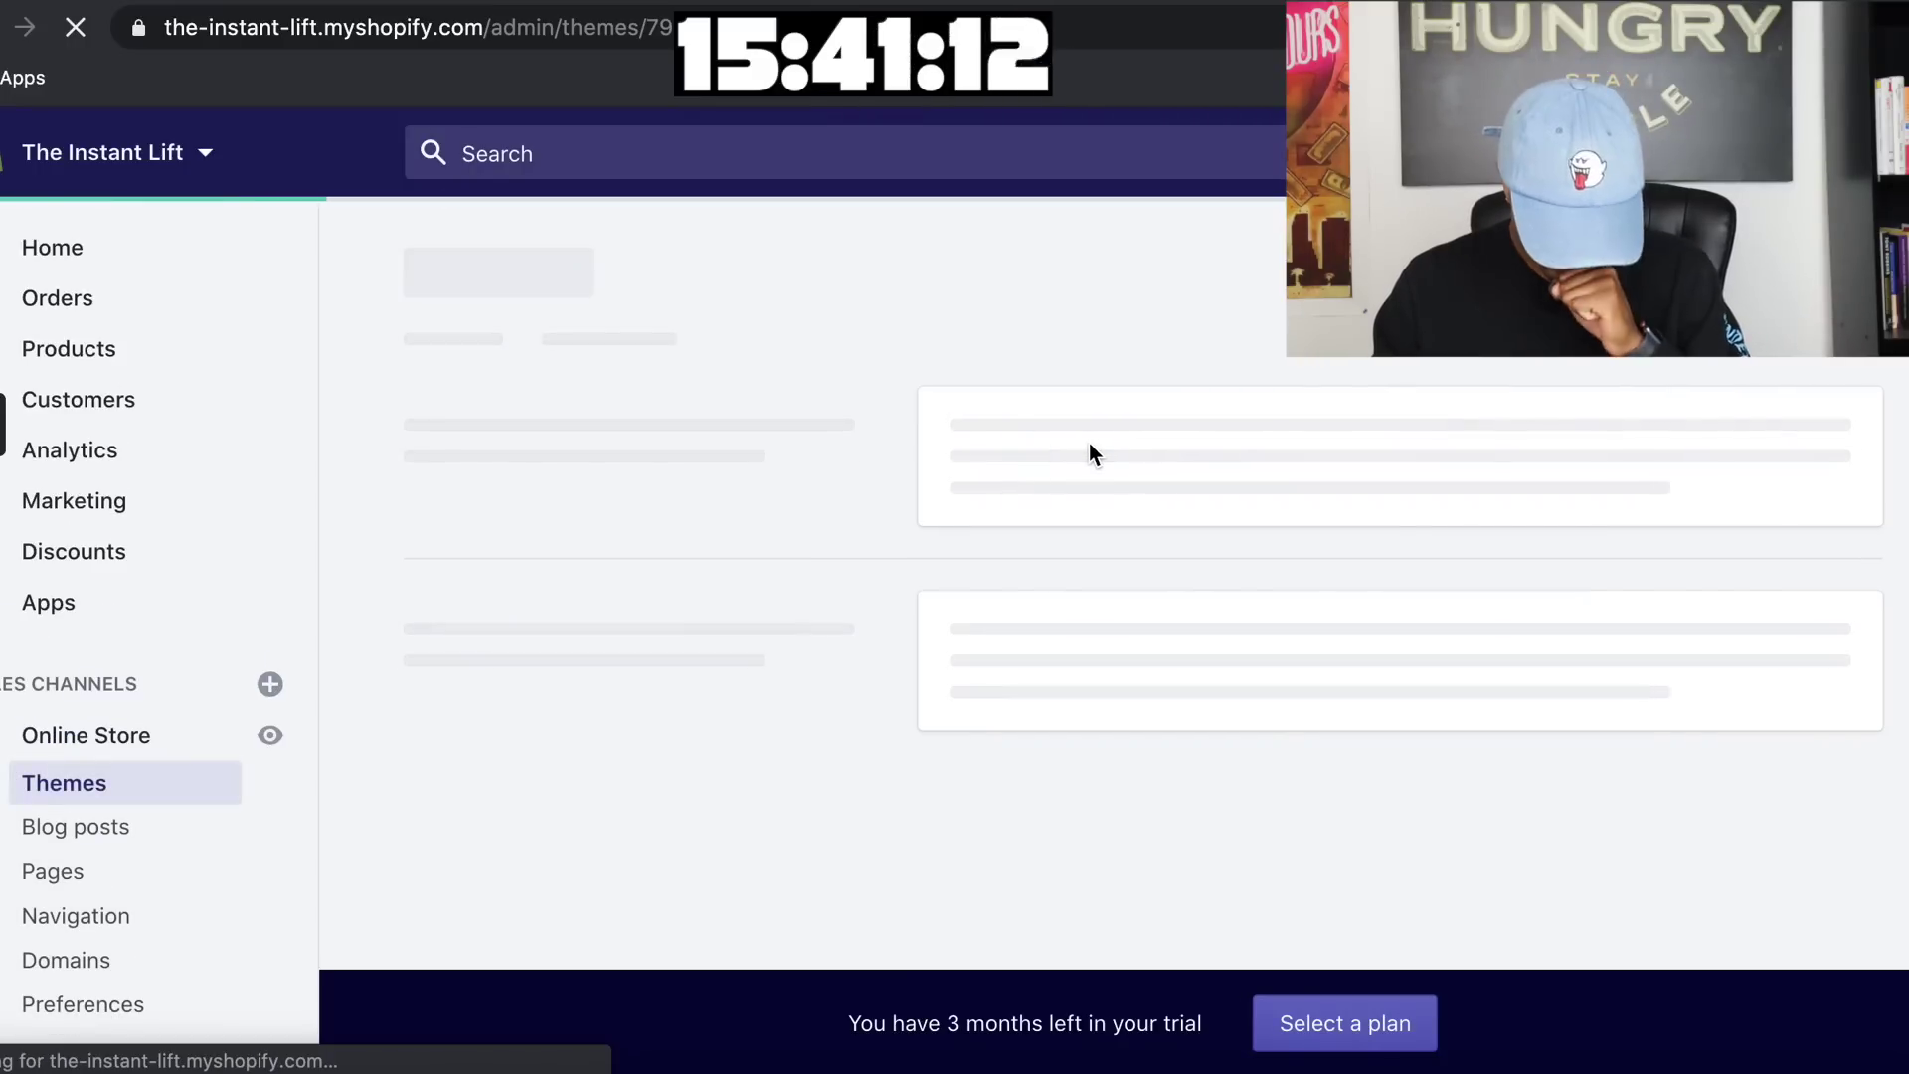
# Open the footer.liquid file from the theme's Sections folder
pyautogui.scroll(-9, 630, 567)
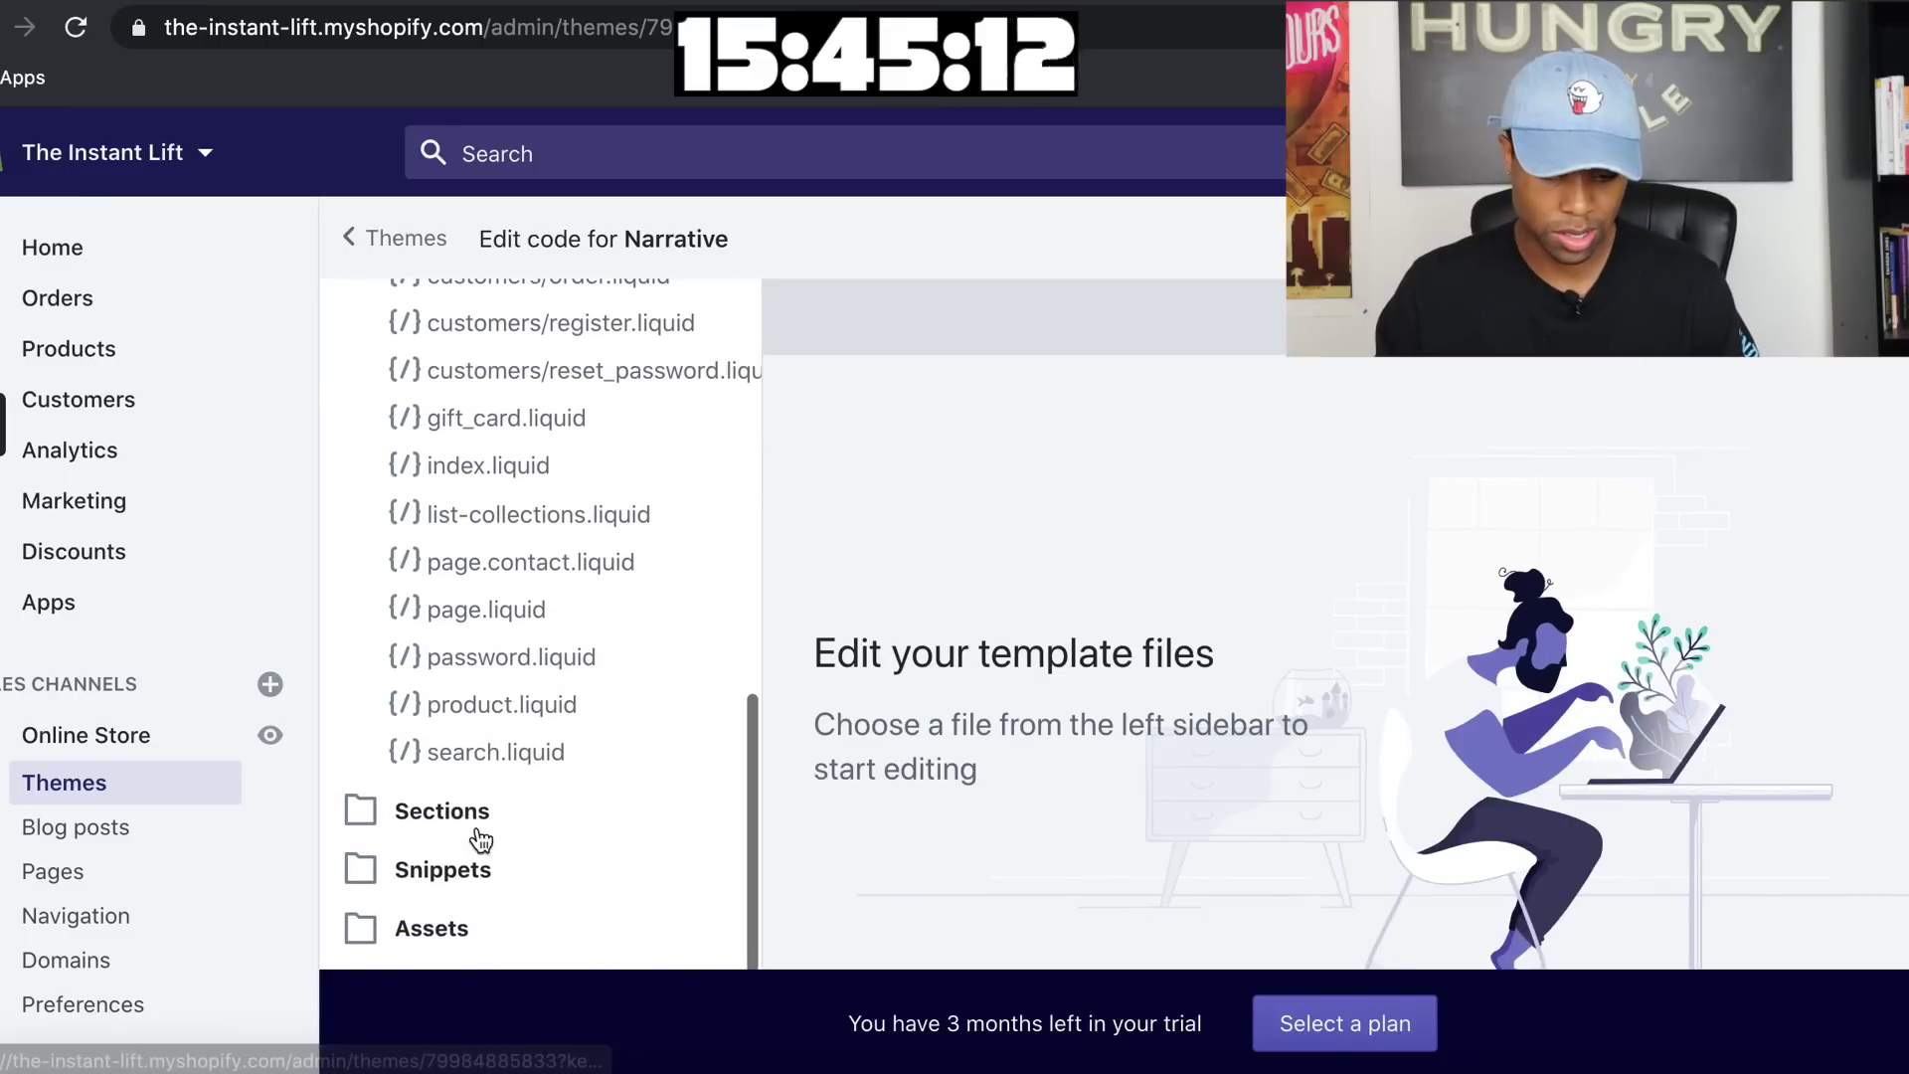
pyautogui.click(480, 821)
pyautogui.scroll(-1, 566, 611)
pyautogui.scroll(-10, 571, 586)
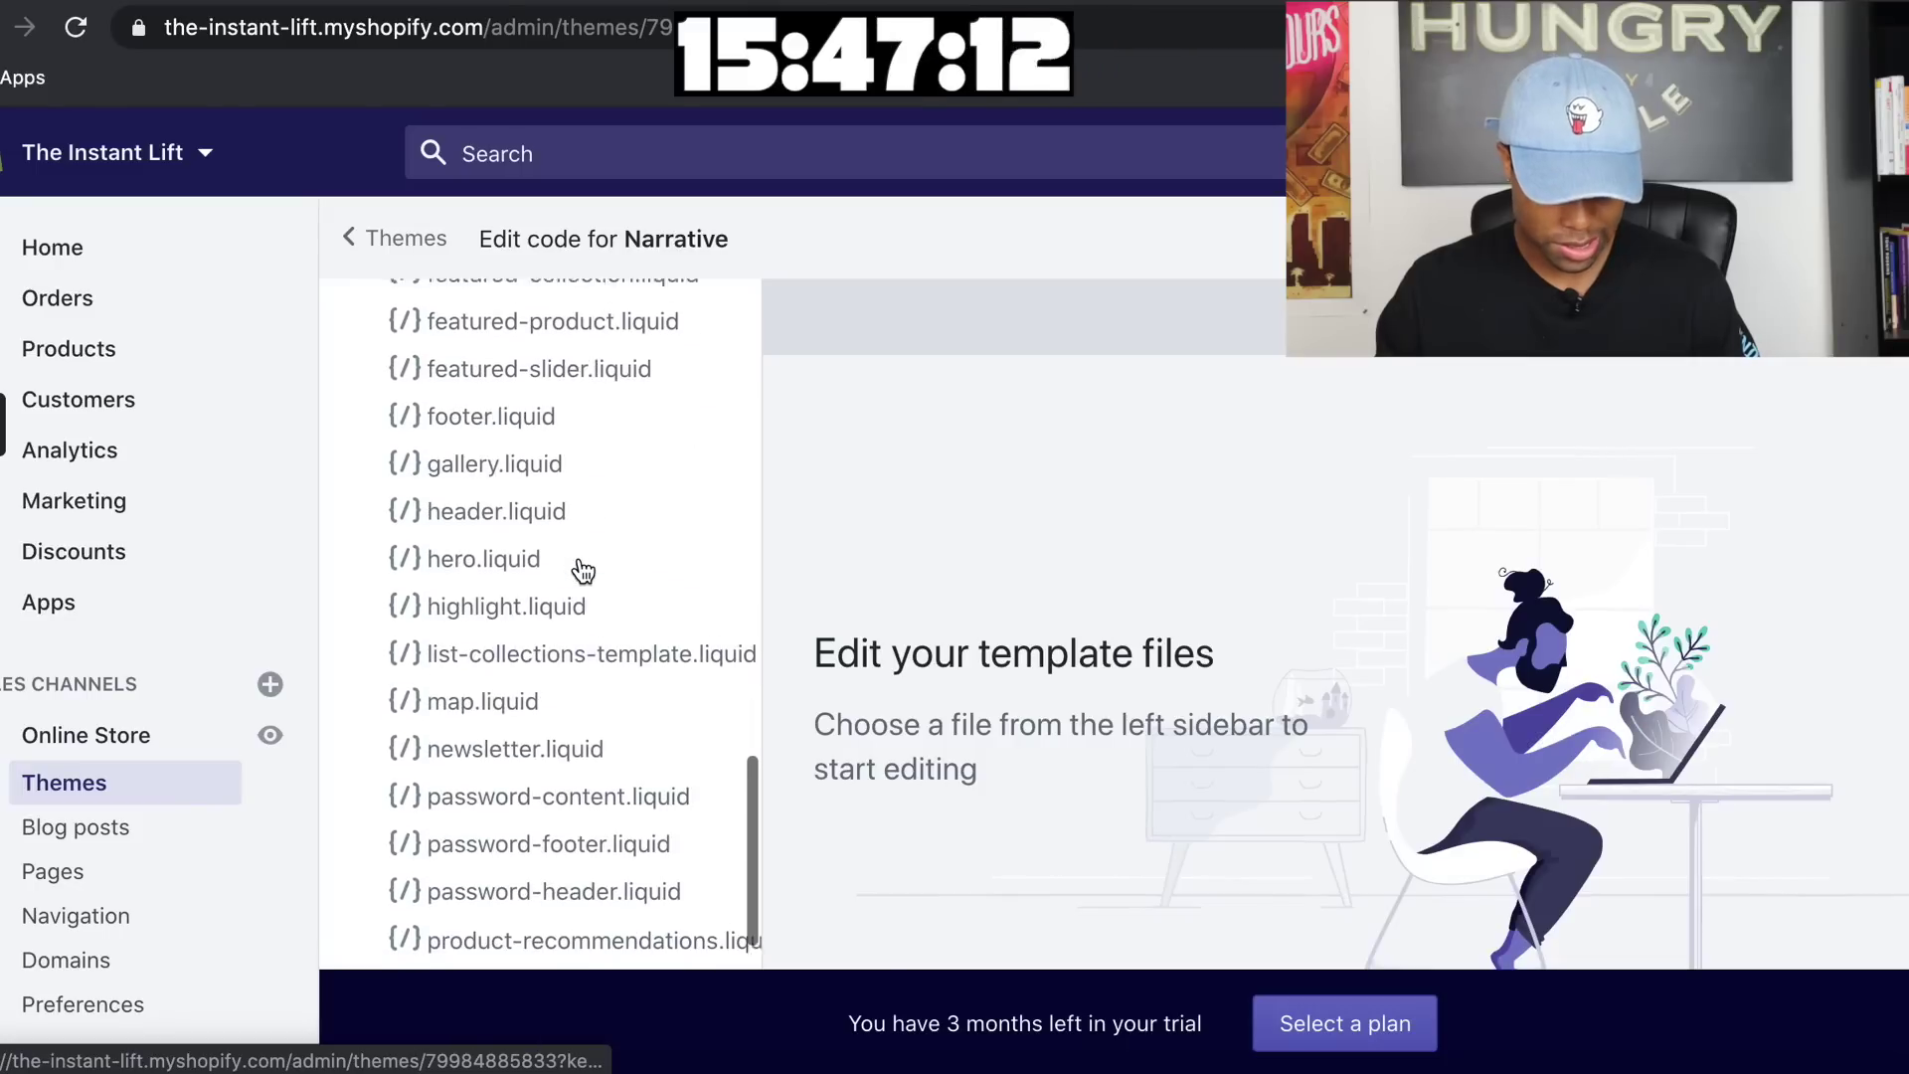
pyautogui.click(542, 427)
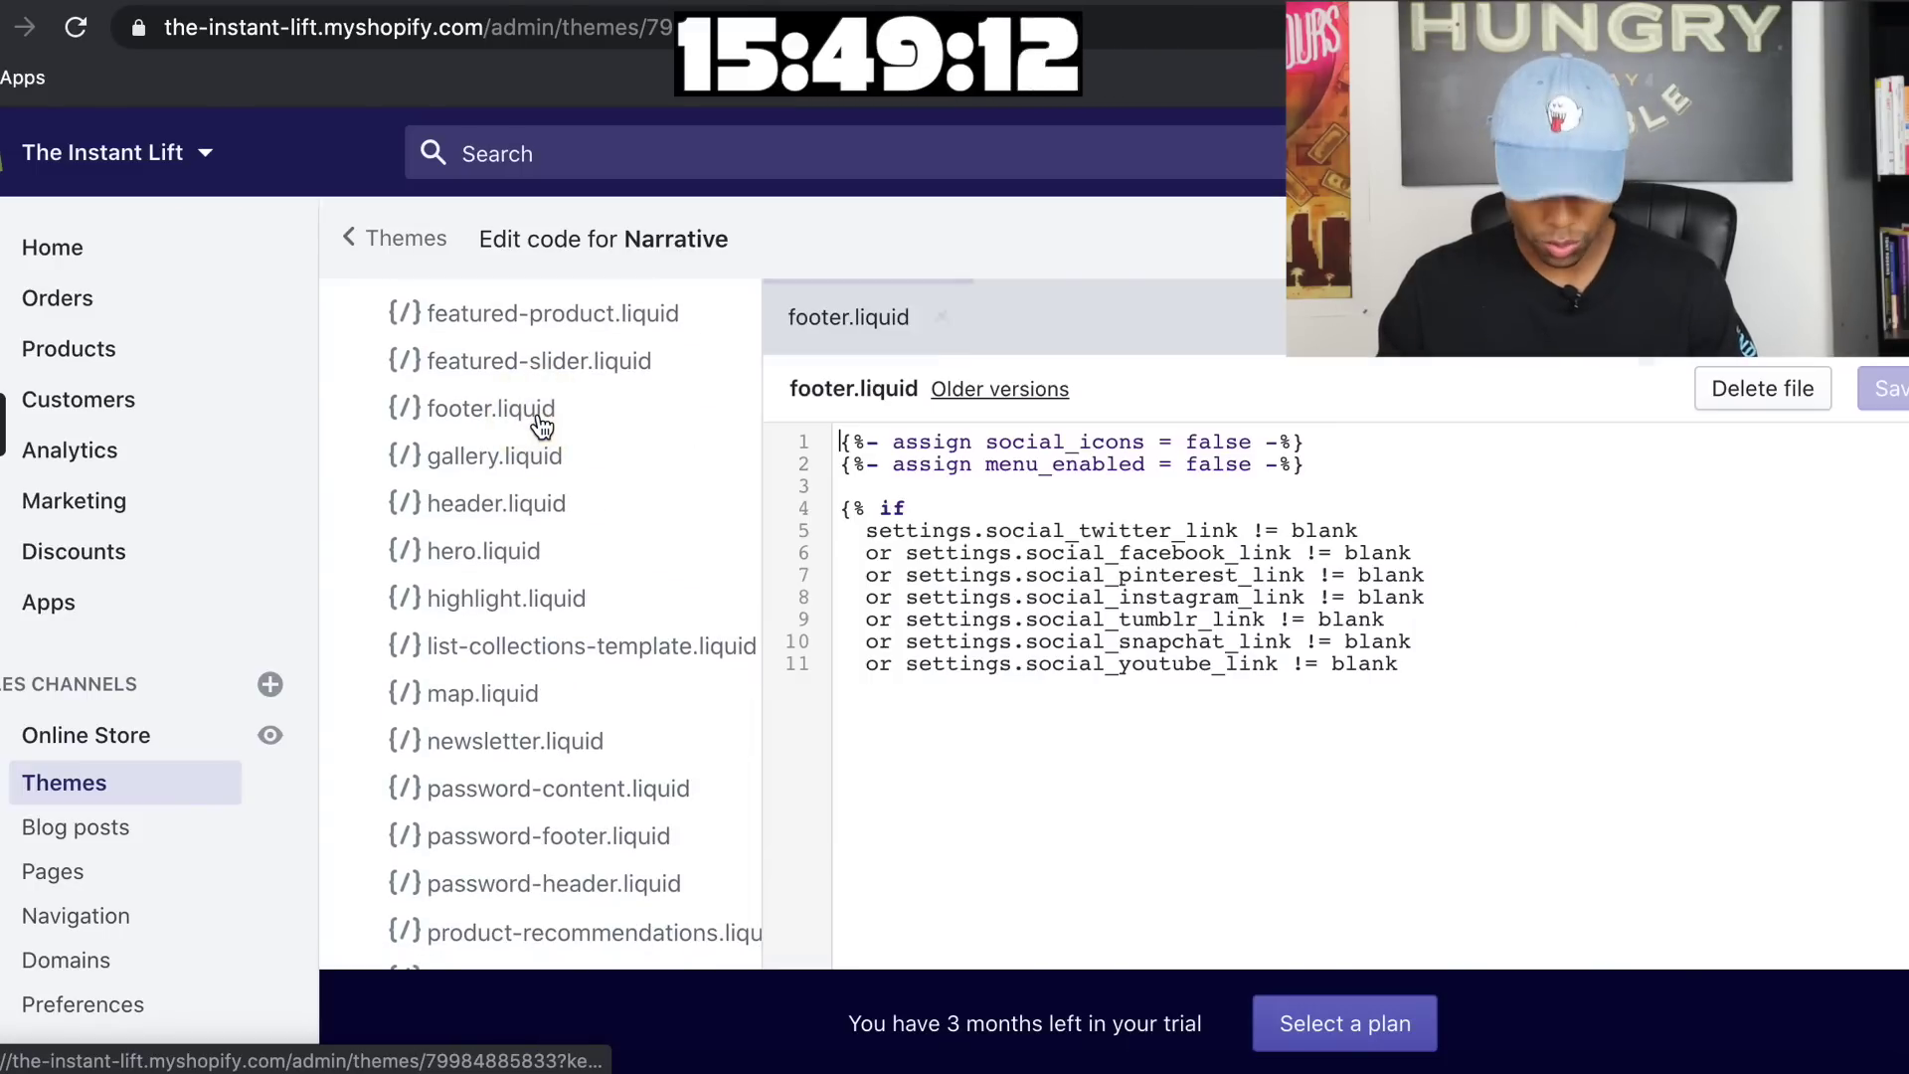
# Find "powered" in footer.liquid, delete {{ powered_by_link }} from the site-footer__powered-by line, and save the file
pyautogui.scroll(-5, 1203, 525)
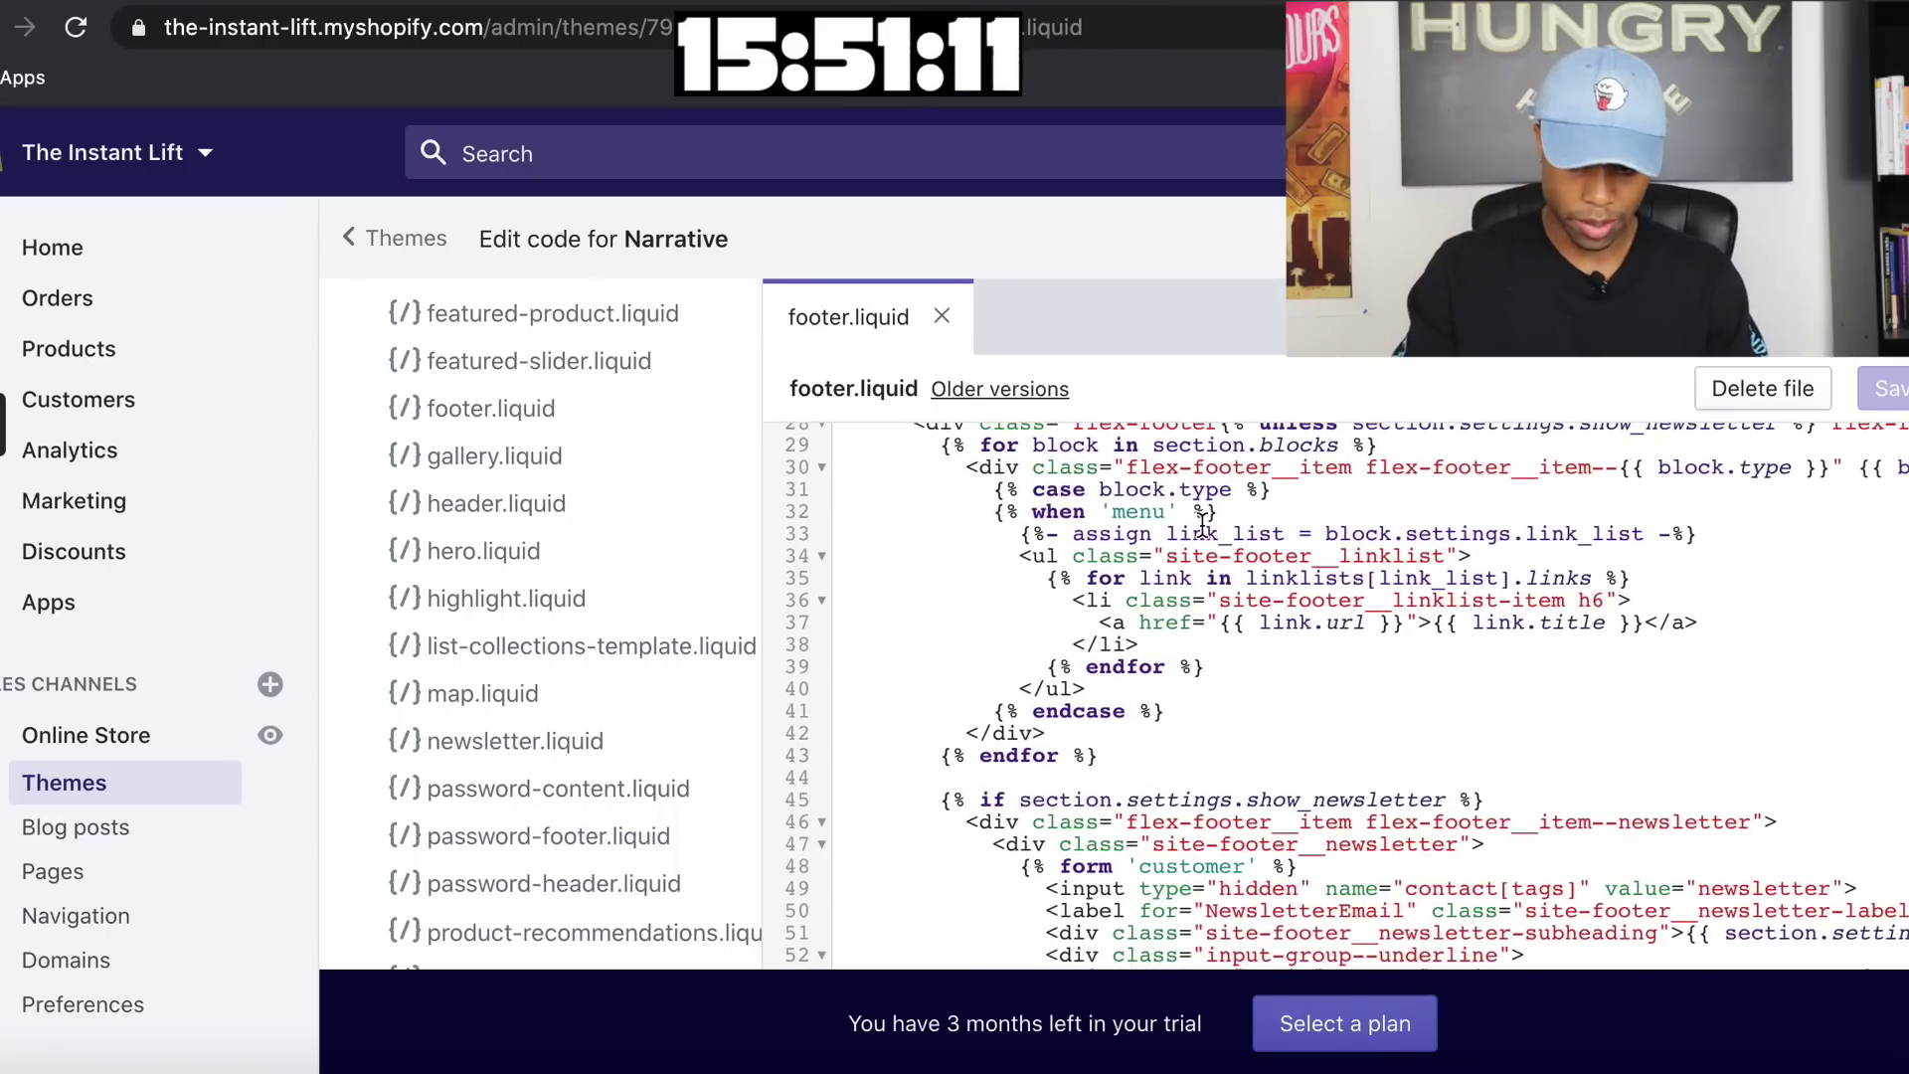
pyautogui.press('super+f')
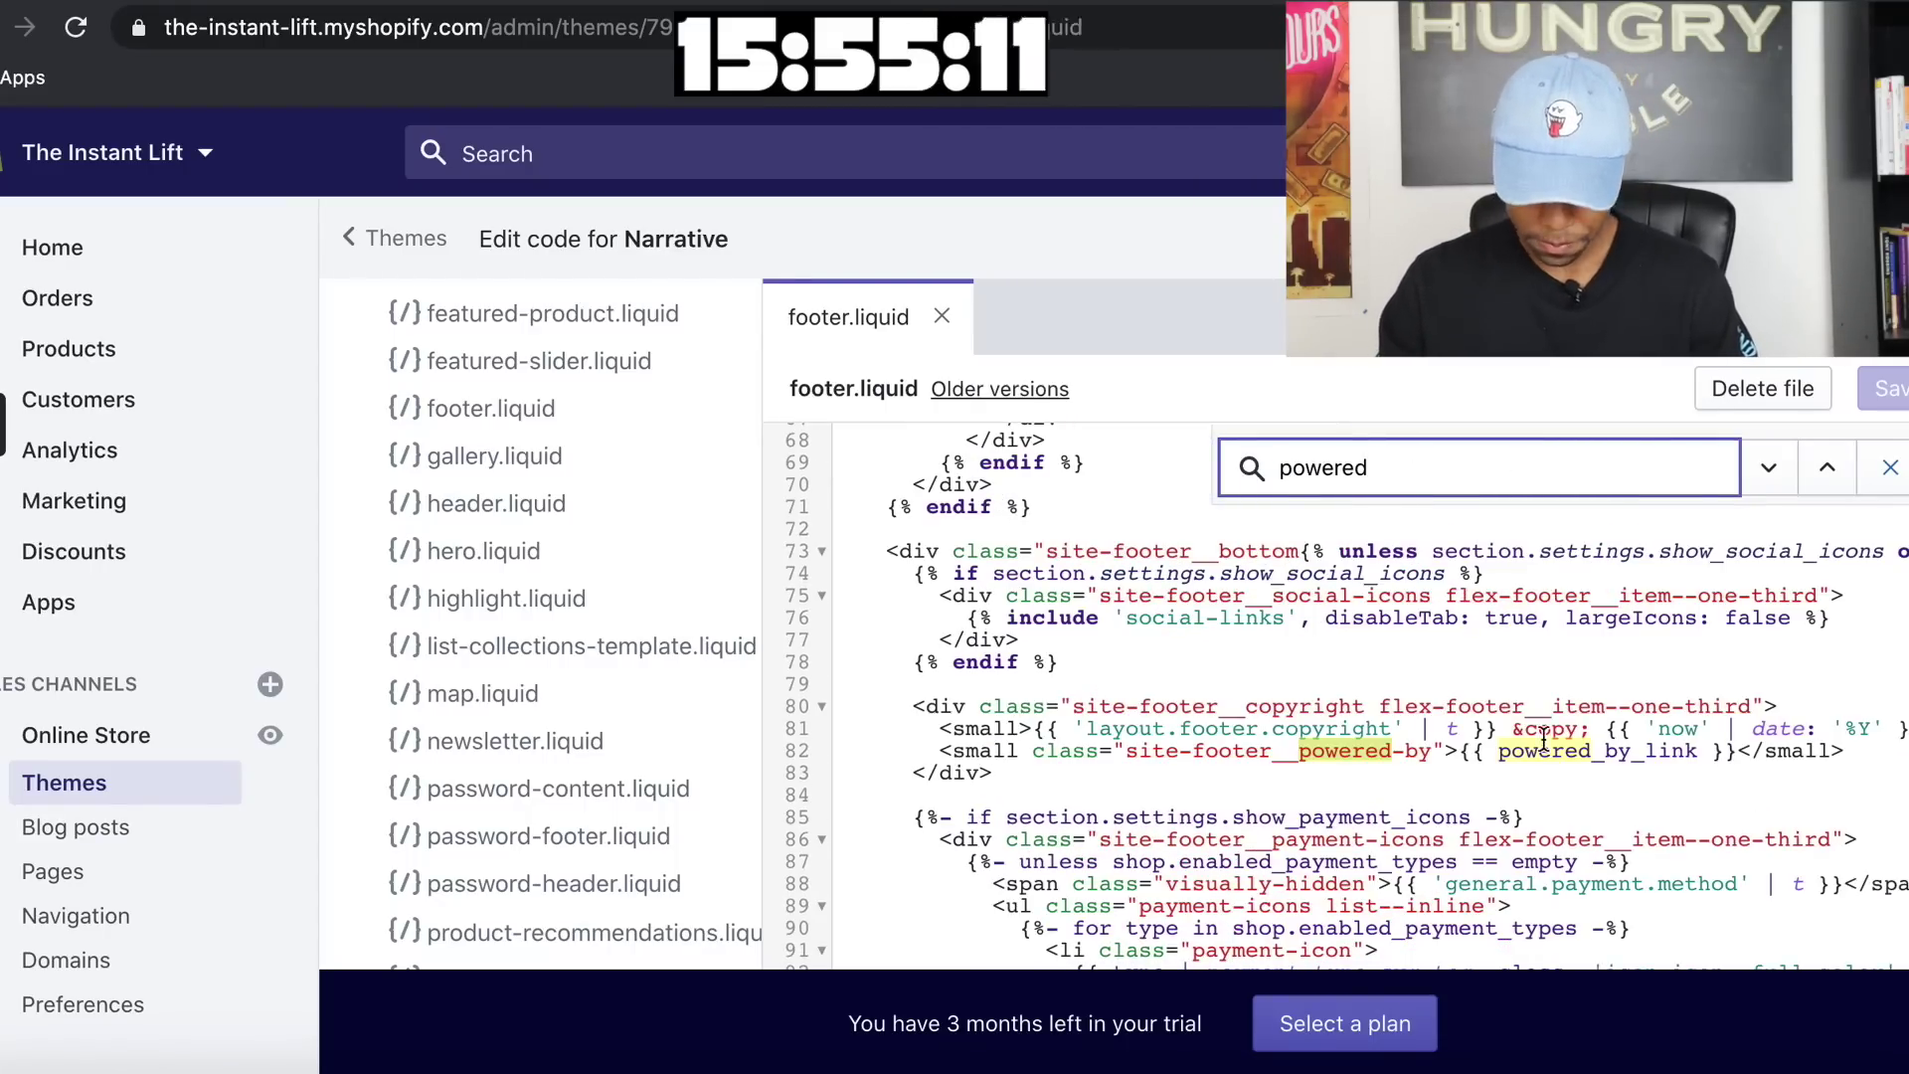
pyautogui.moveTo(1455, 756); pyautogui.dragTo(1736, 763)
pyautogui.moveTo(1733, 761); pyautogui.dragTo(1728, 758)
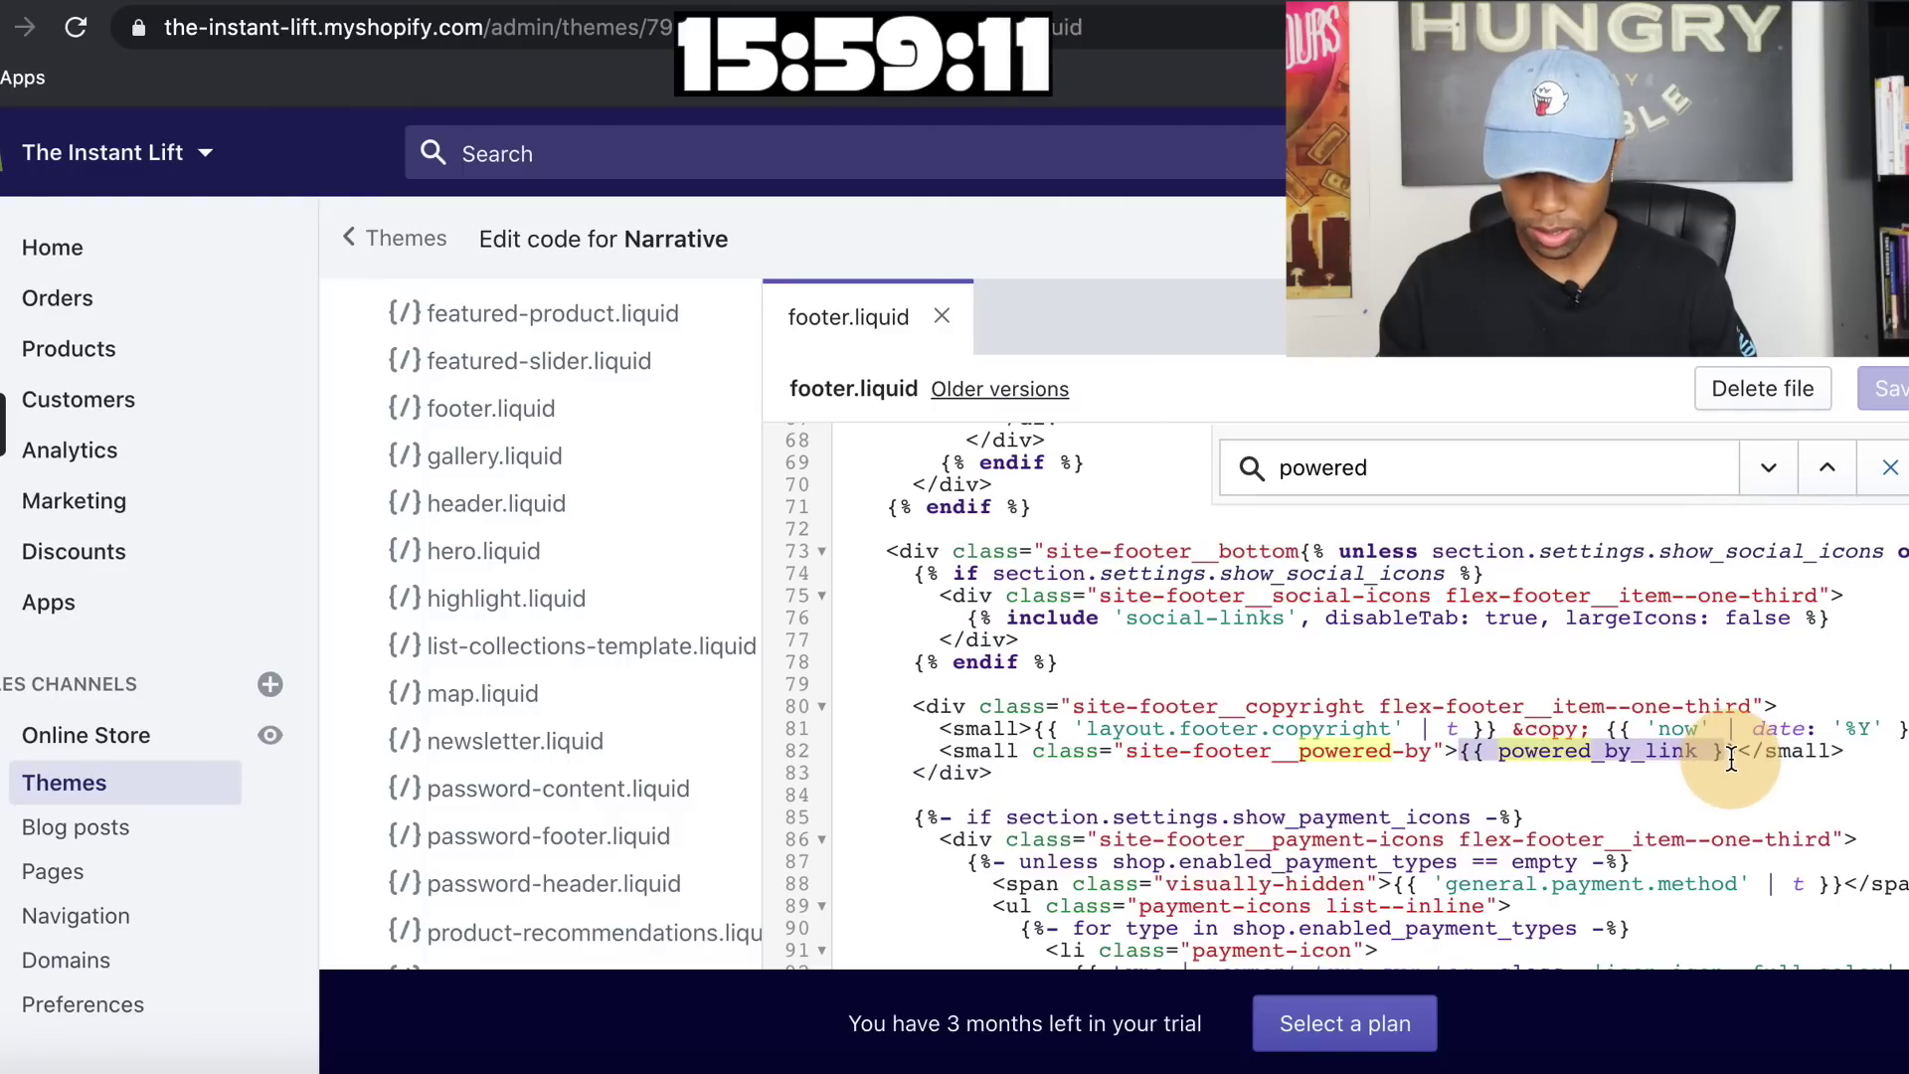
pyautogui.press('BackSpace')
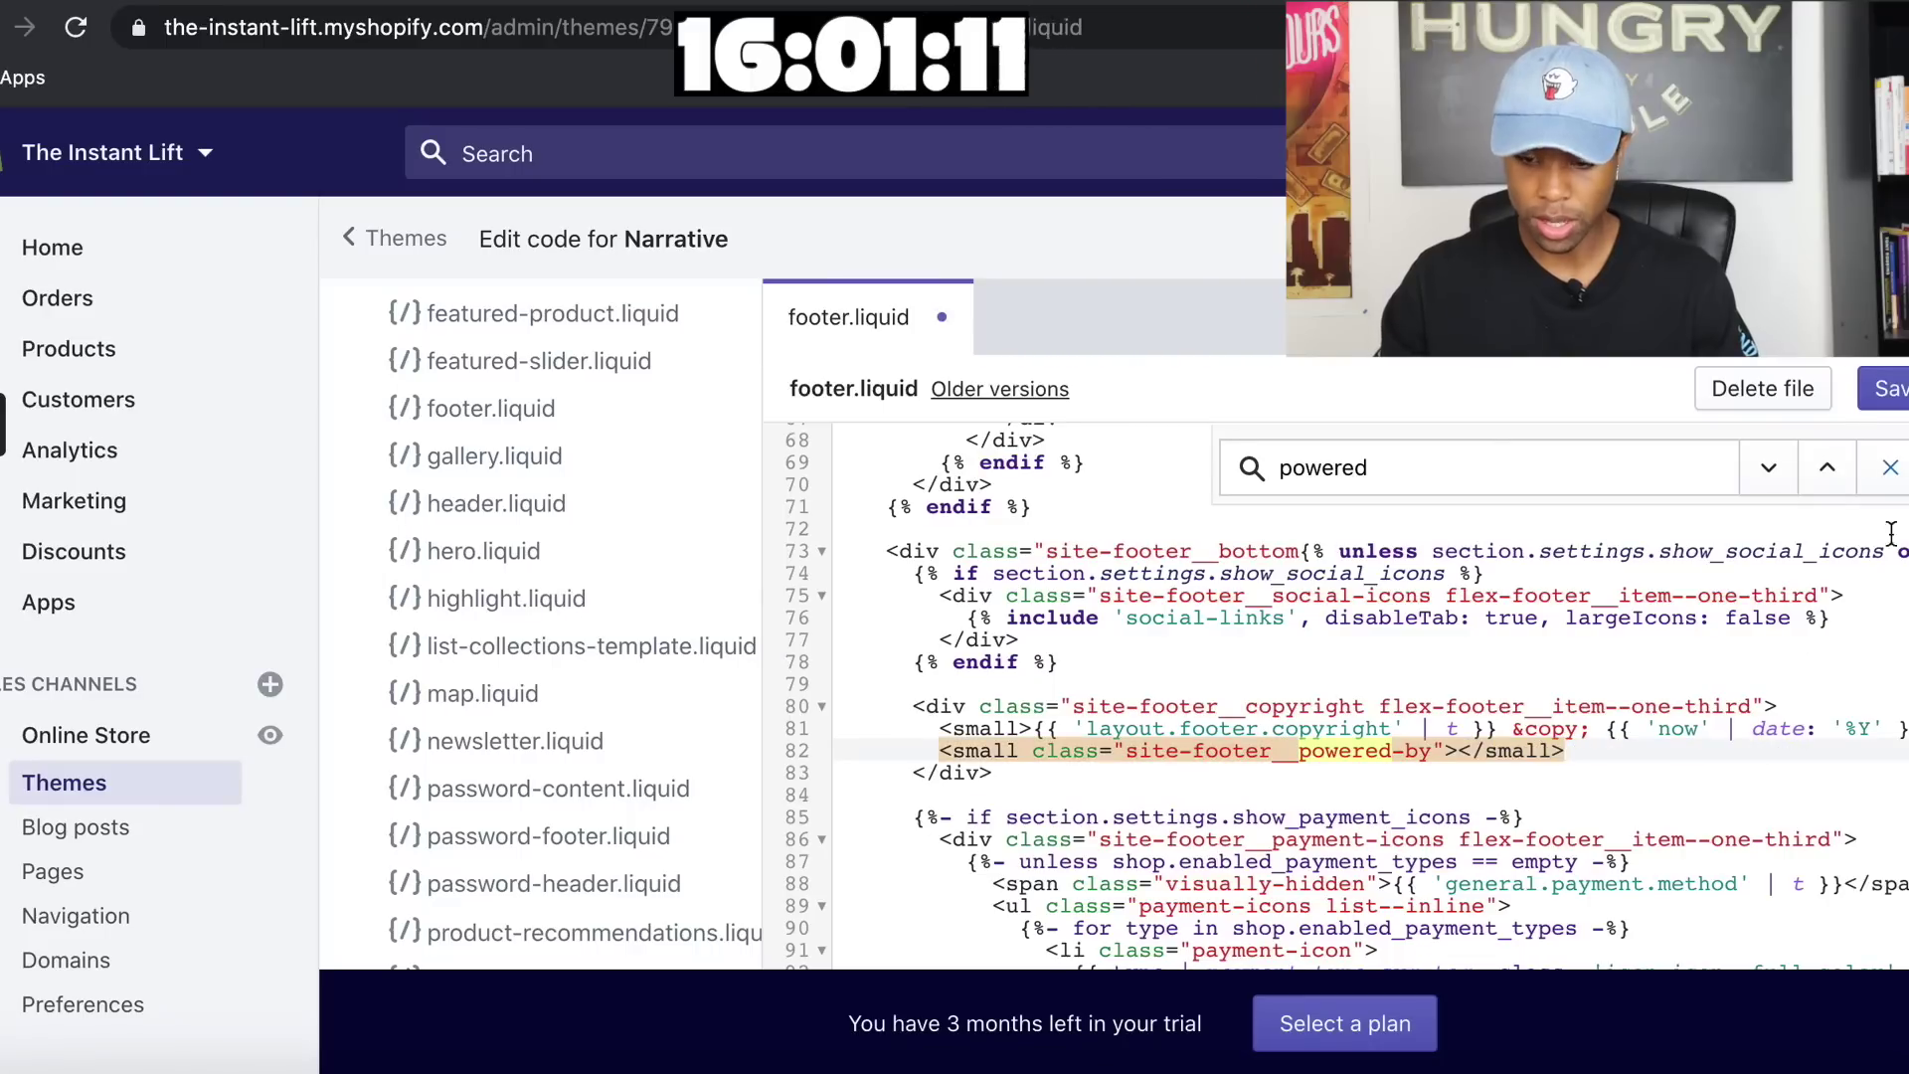
pyautogui.hotkey('ctrl', 's')
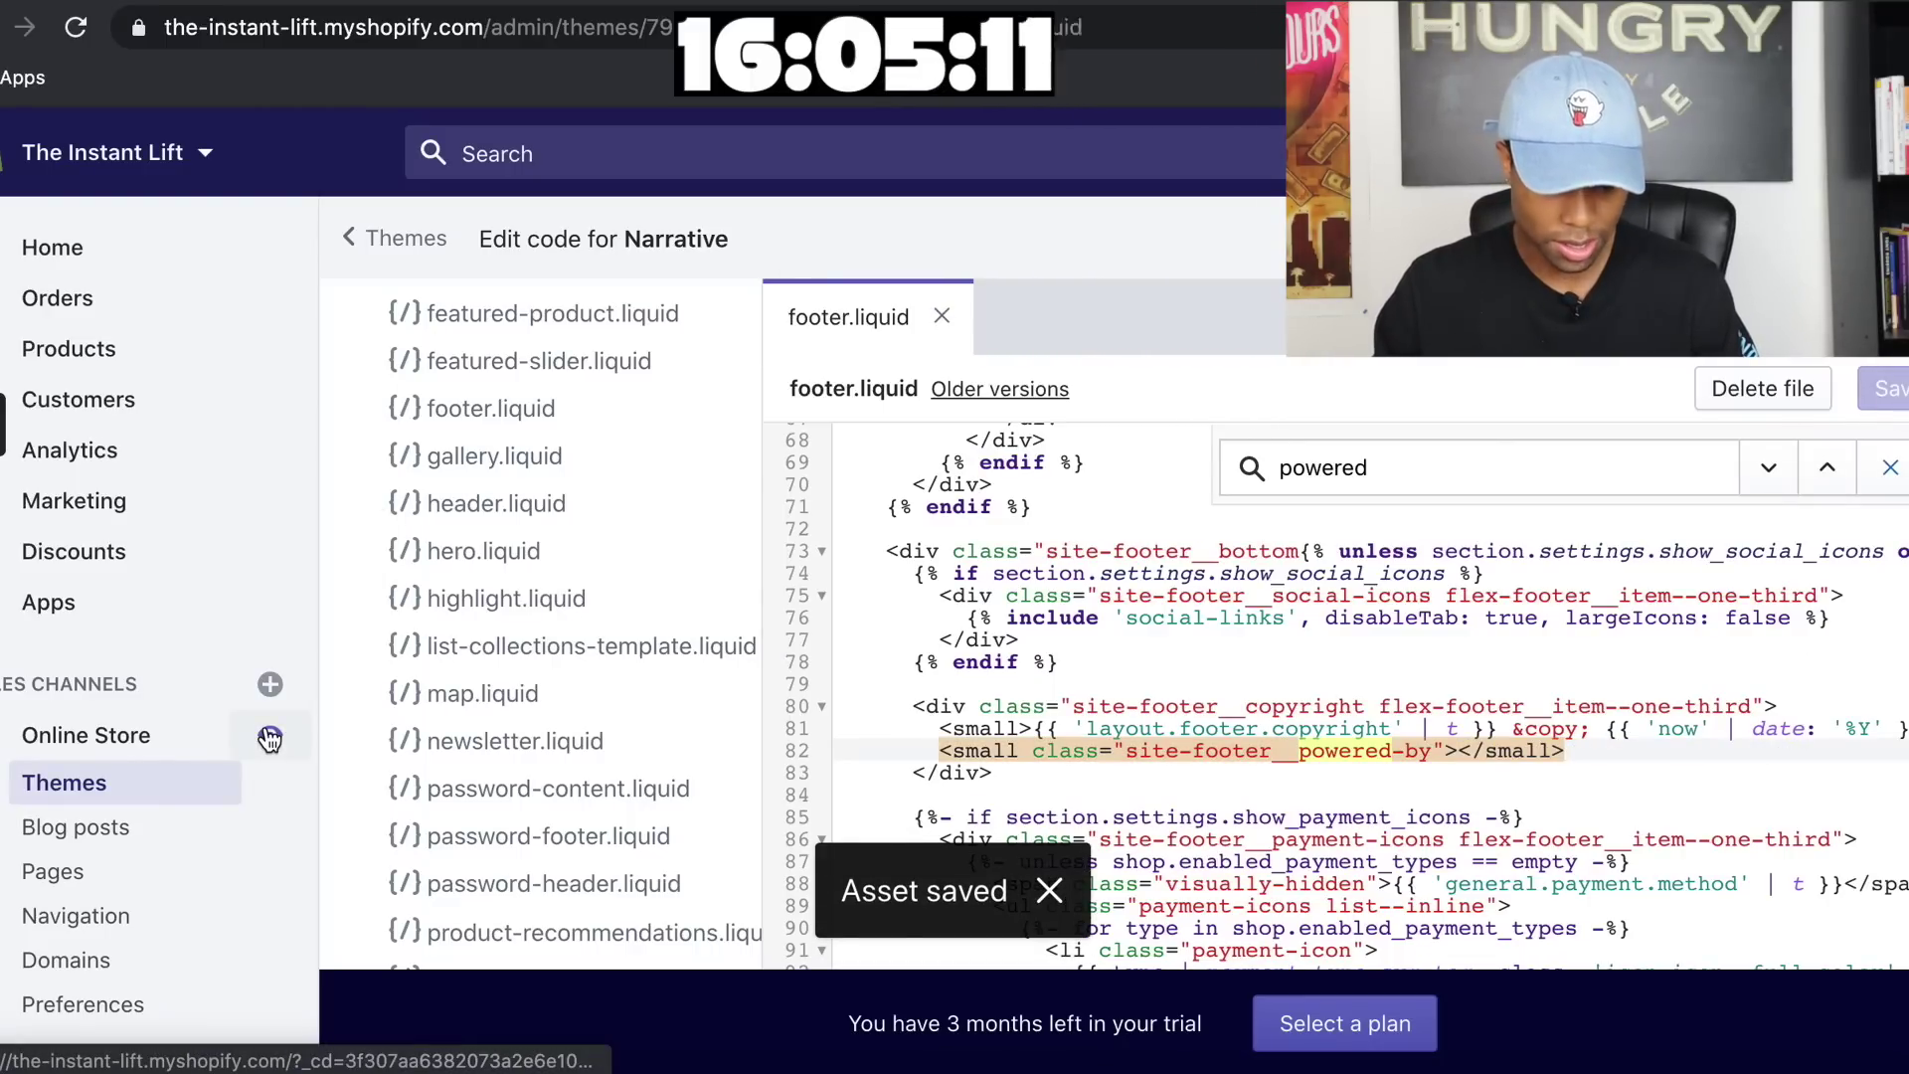
# Preview the online store and open the Track Your Order page from its menu to check the tracking number field
pyautogui.click(269, 734)
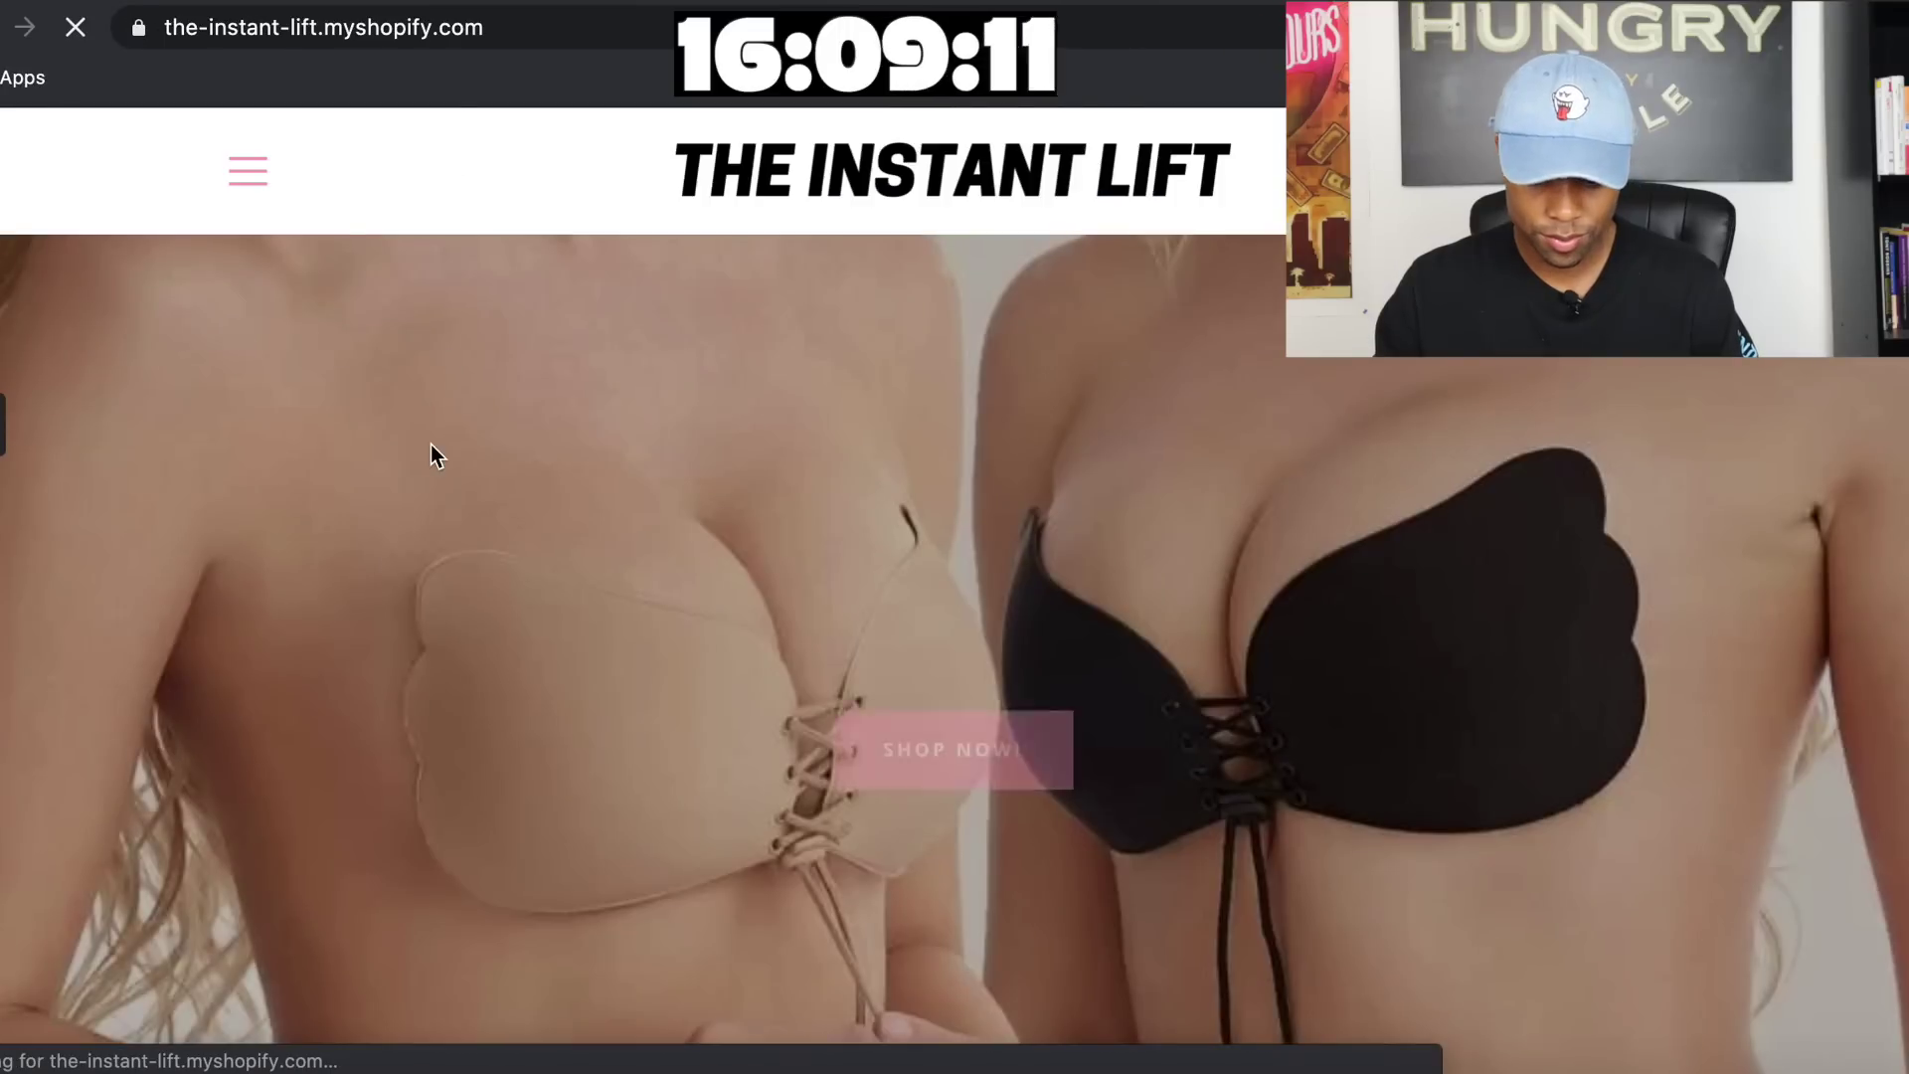
pyautogui.scroll(-5, 431, 443)
pyautogui.scroll(5, 432, 443)
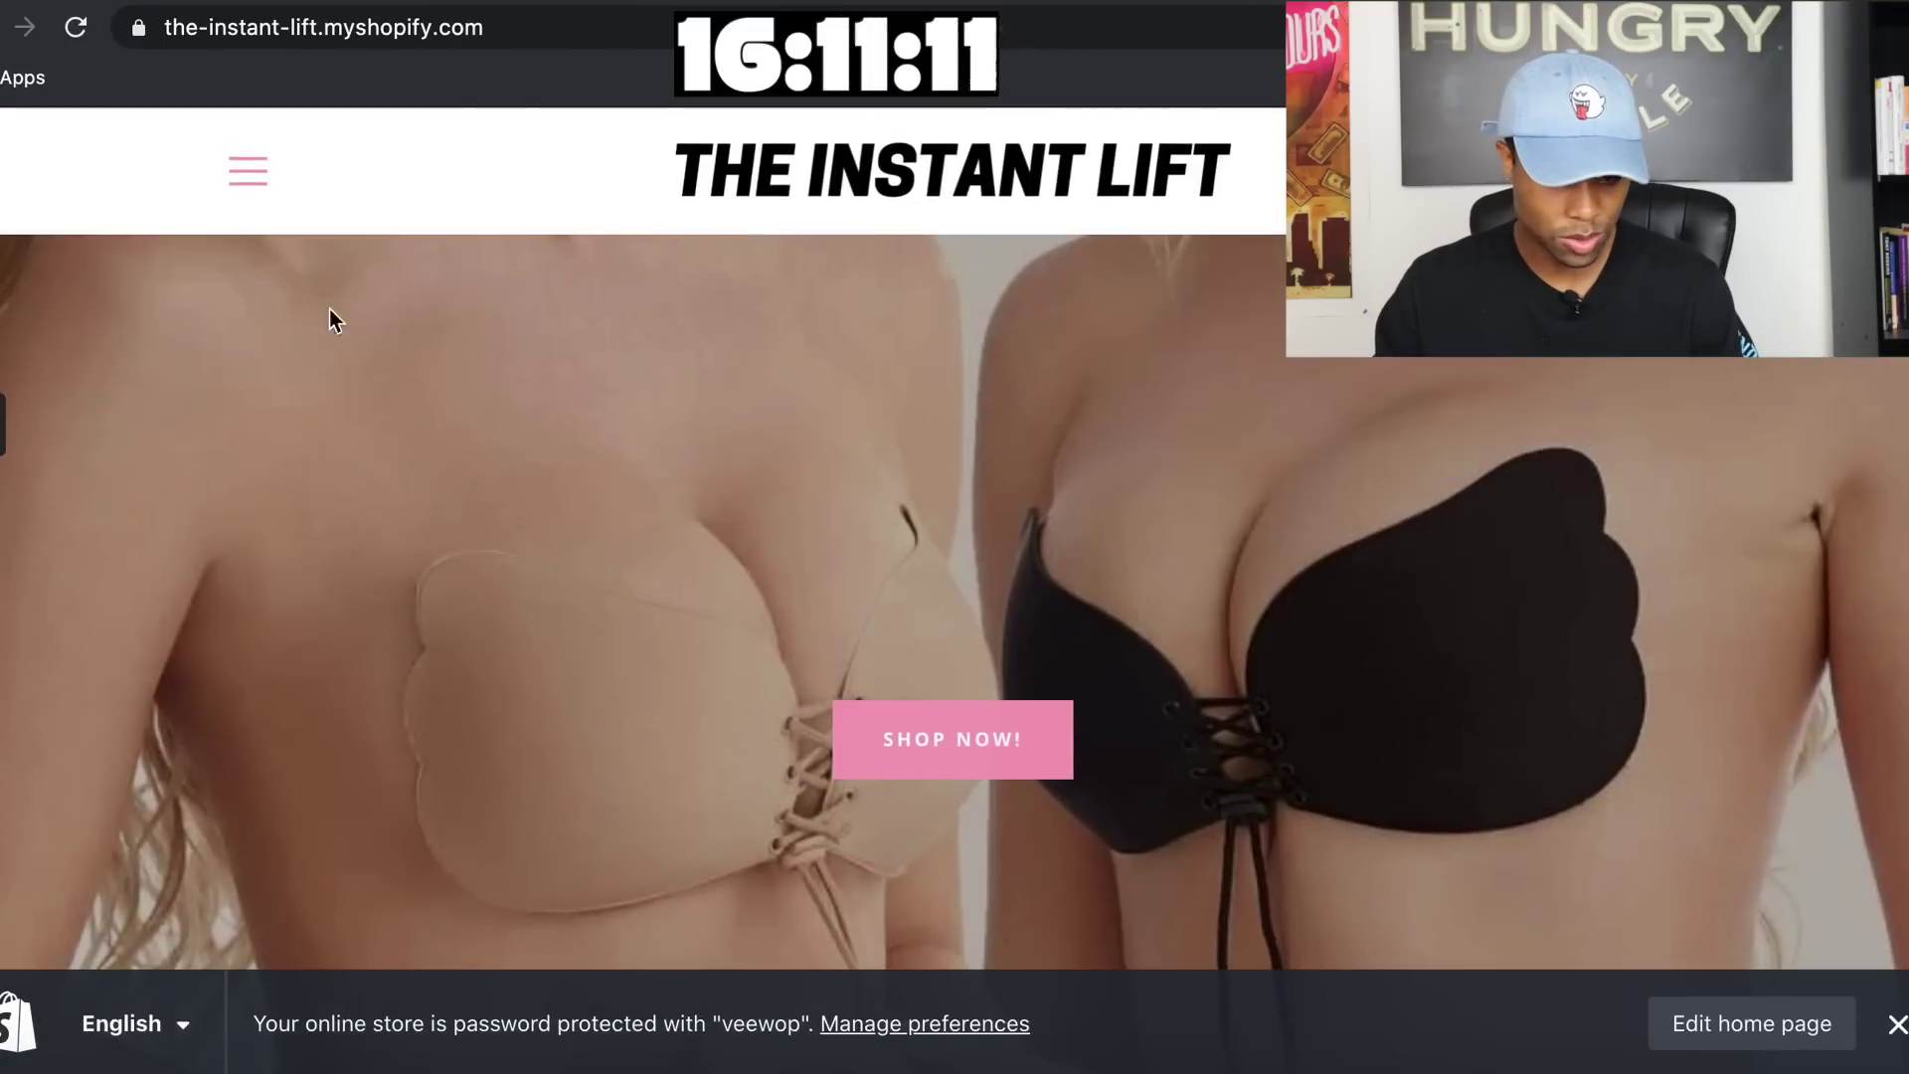
pyautogui.click(243, 173)
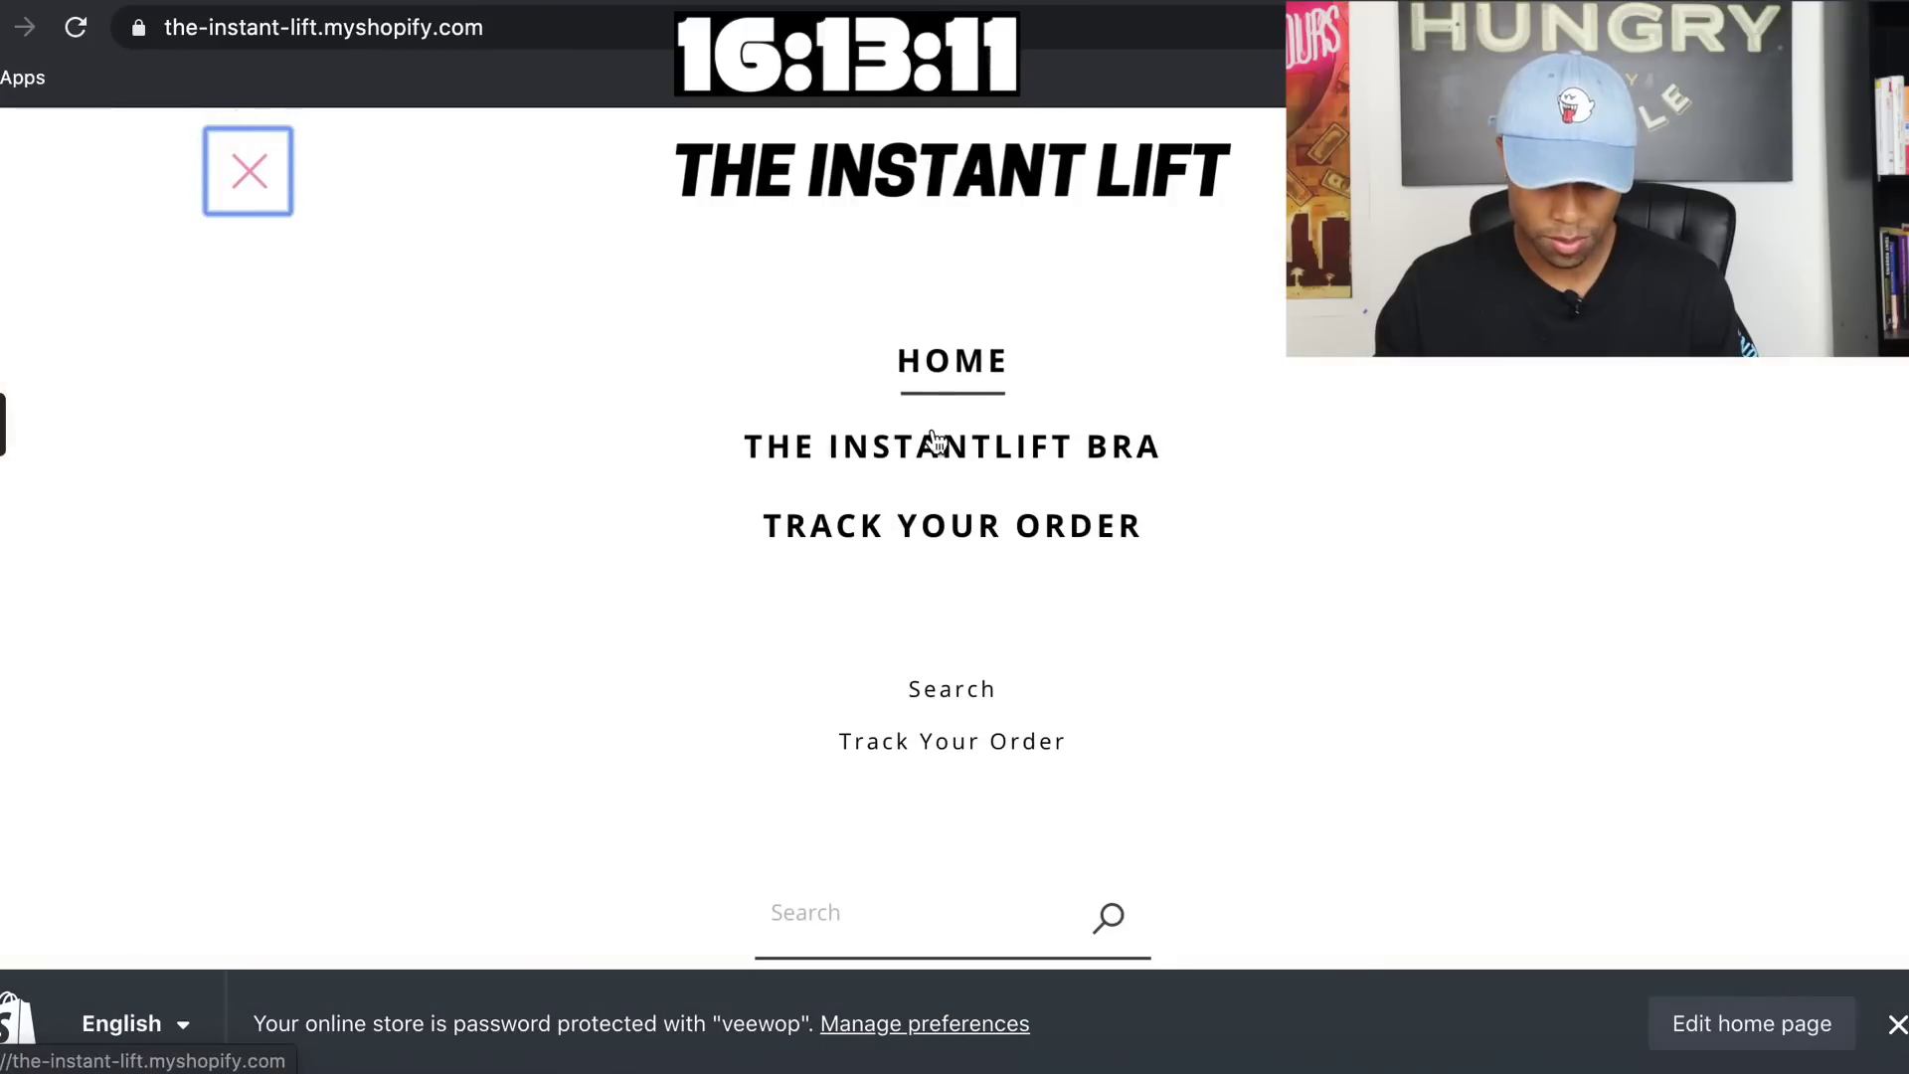
pyautogui.click(1014, 526)
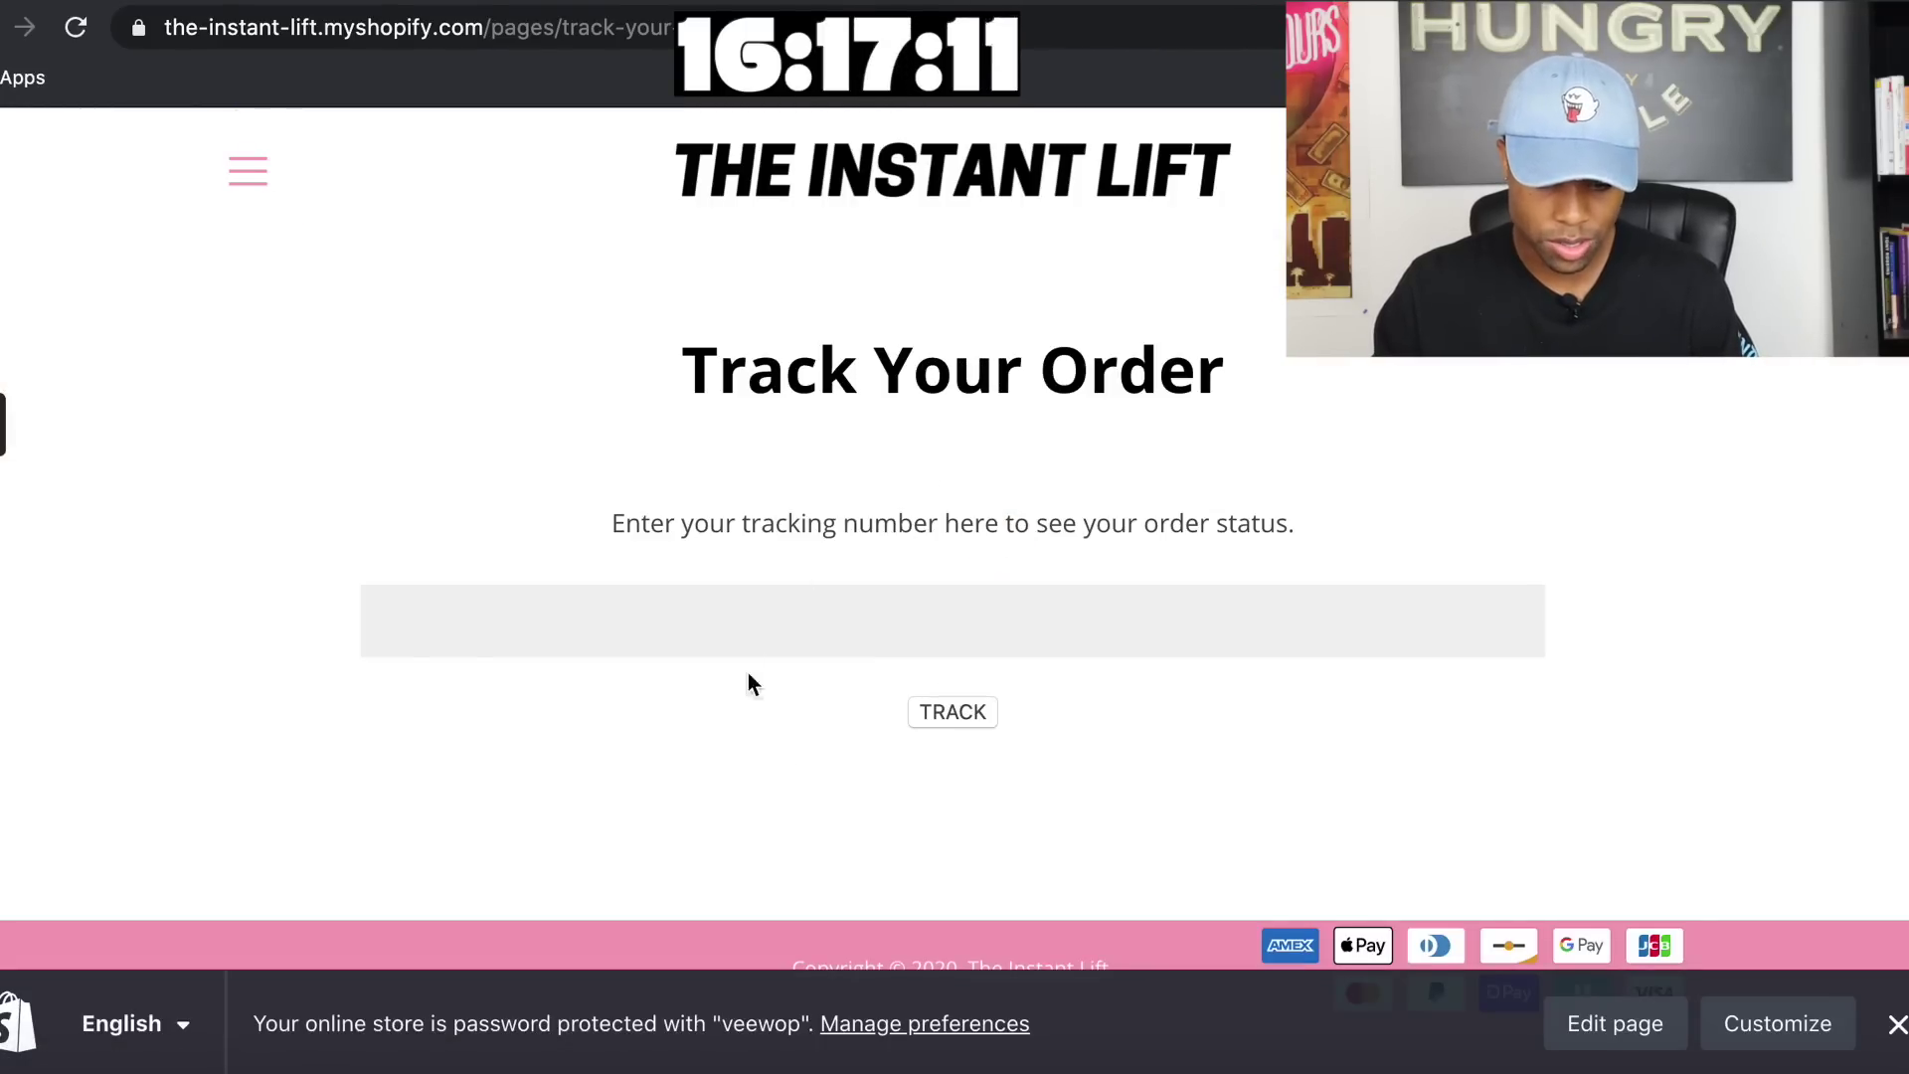
pyautogui.click(630, 623)
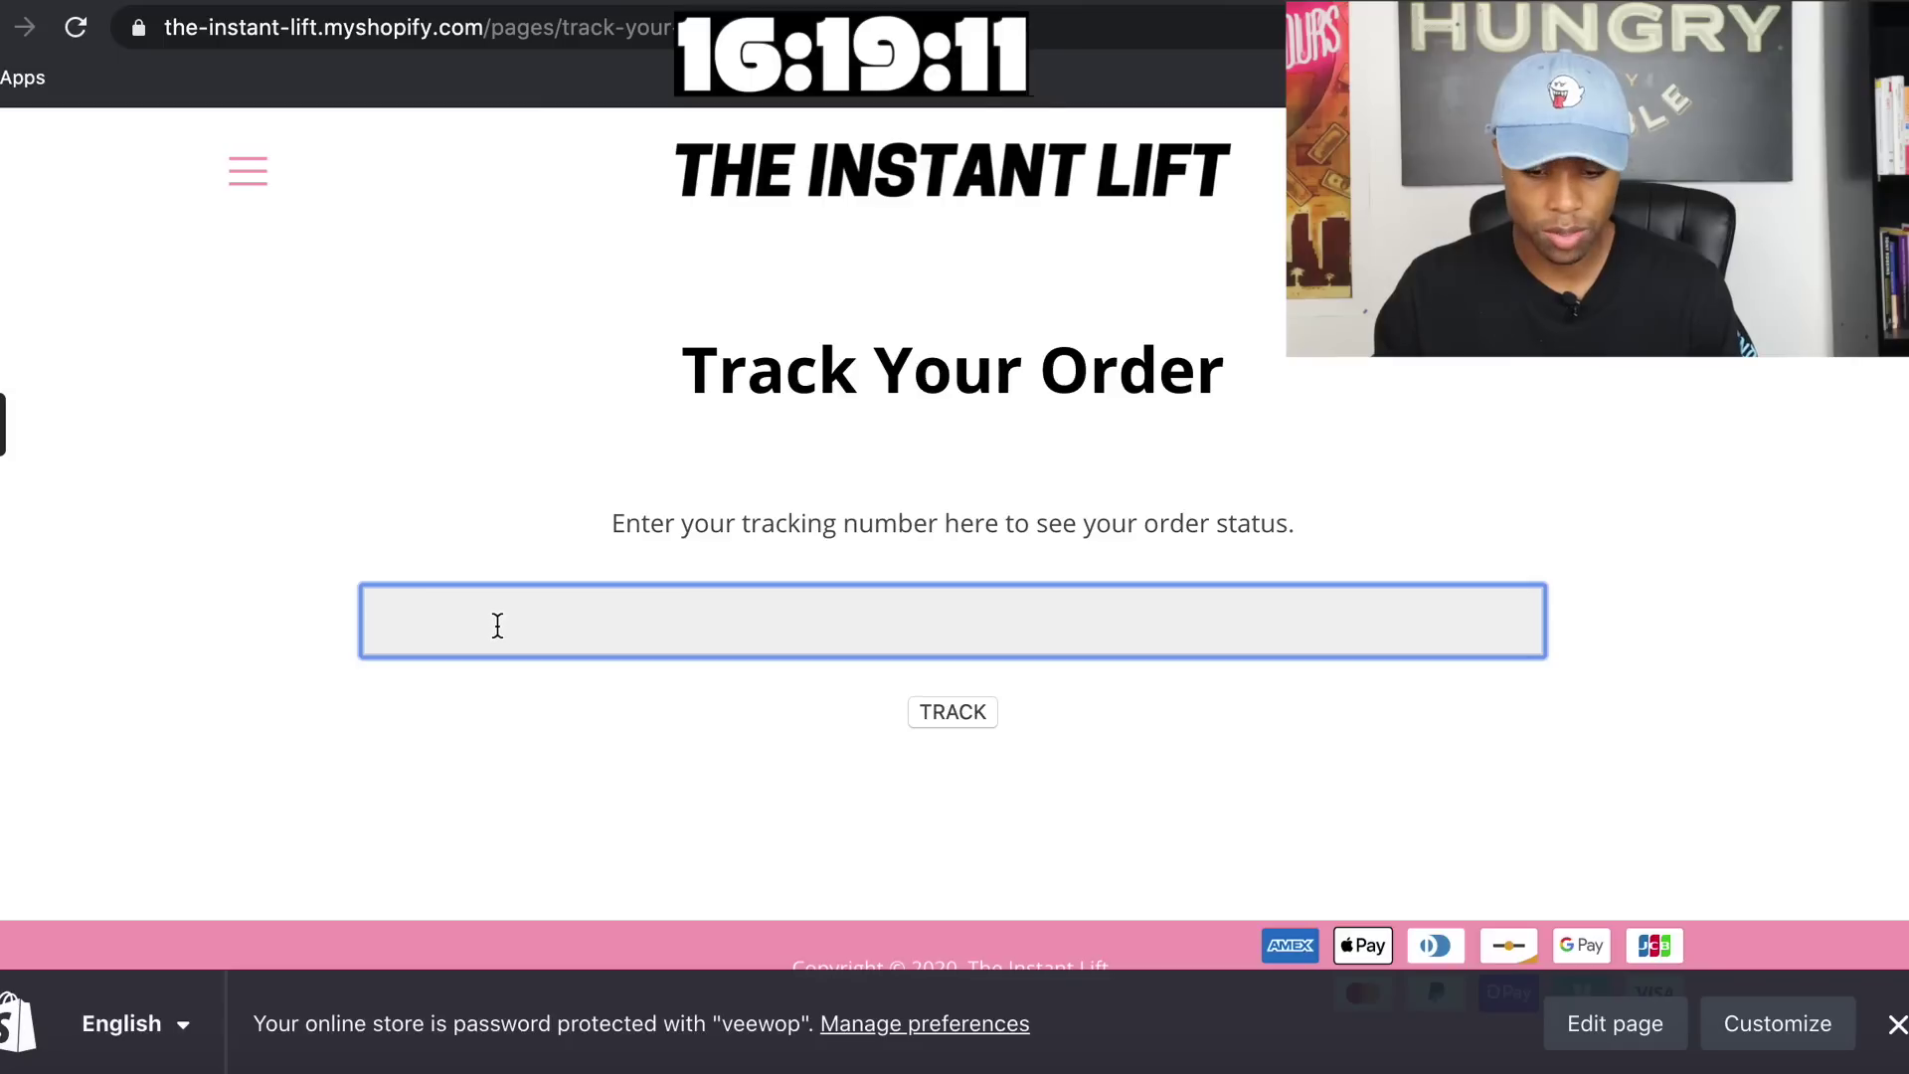
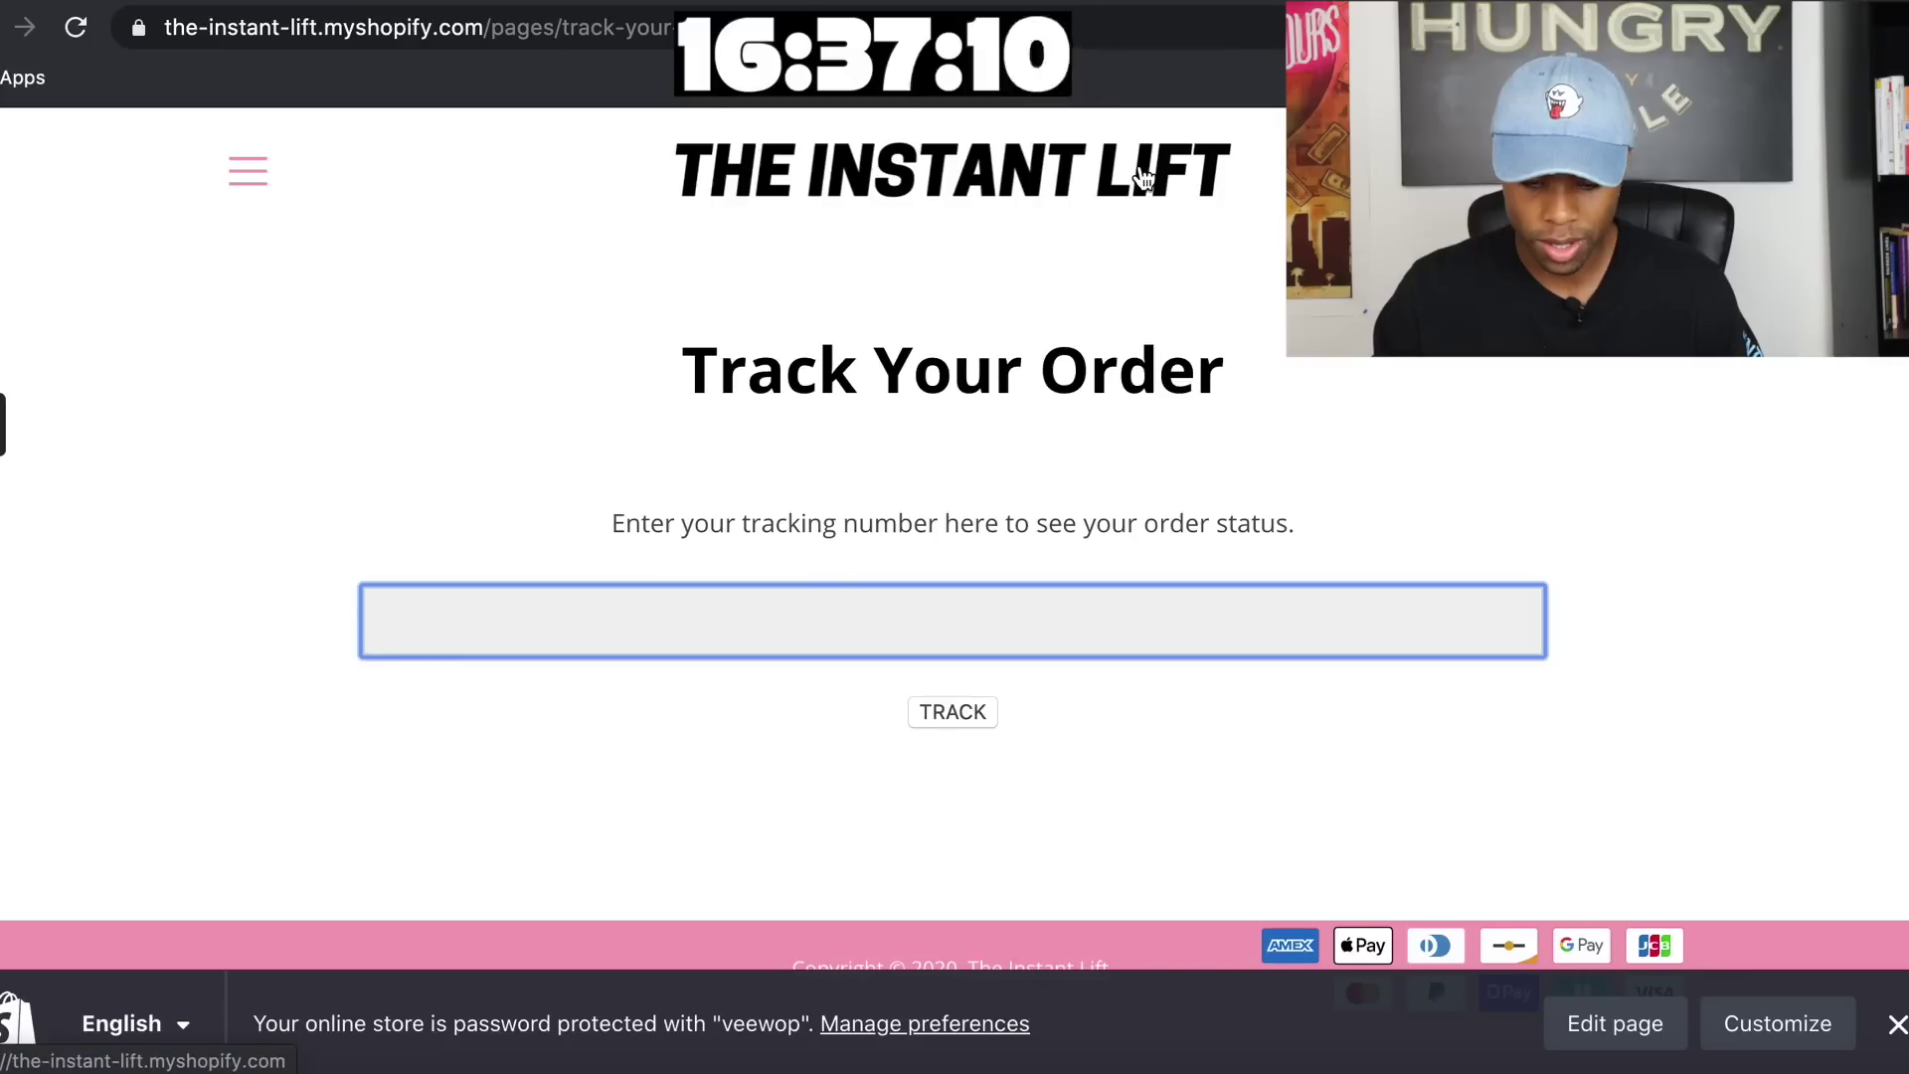
# Dismiss the store preview bar and check the footer of the Track Your Order page
pyautogui.scroll(-4, 1112, 238)
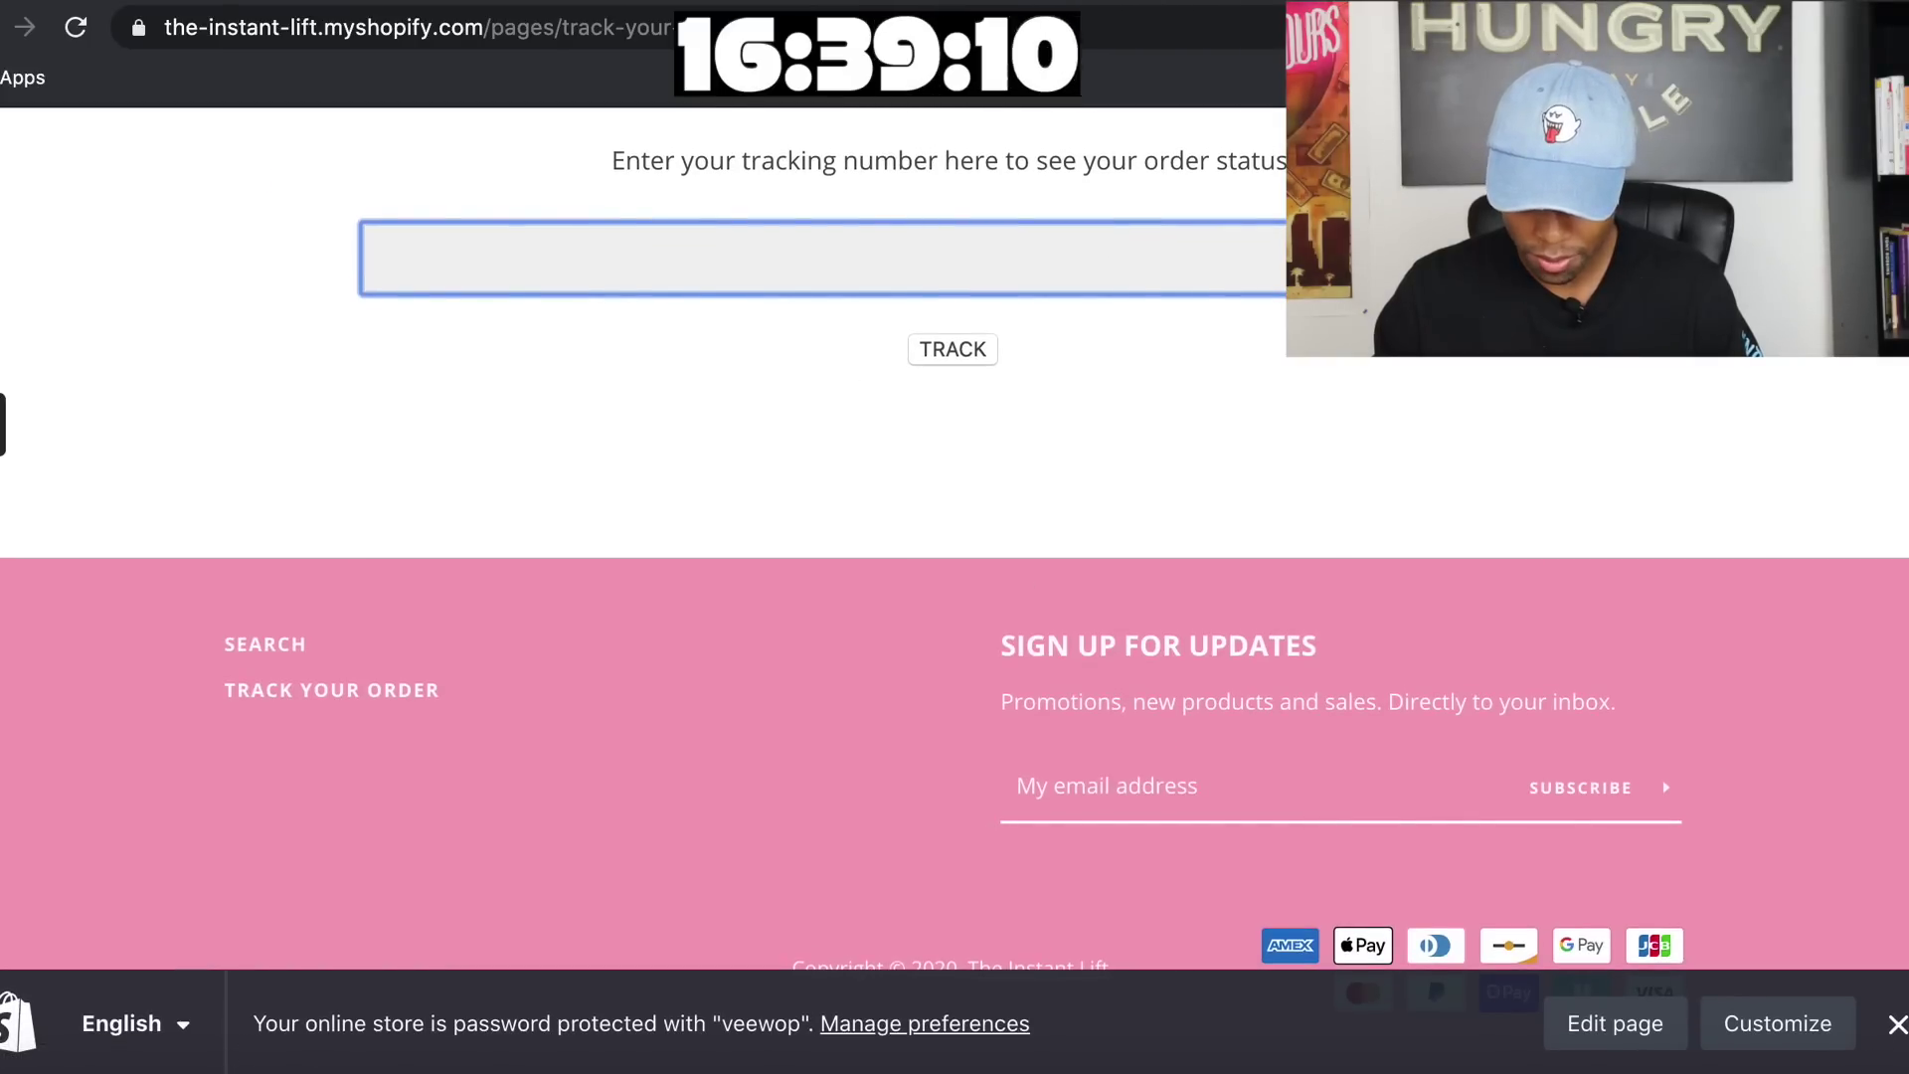
pyautogui.click(1897, 1024)
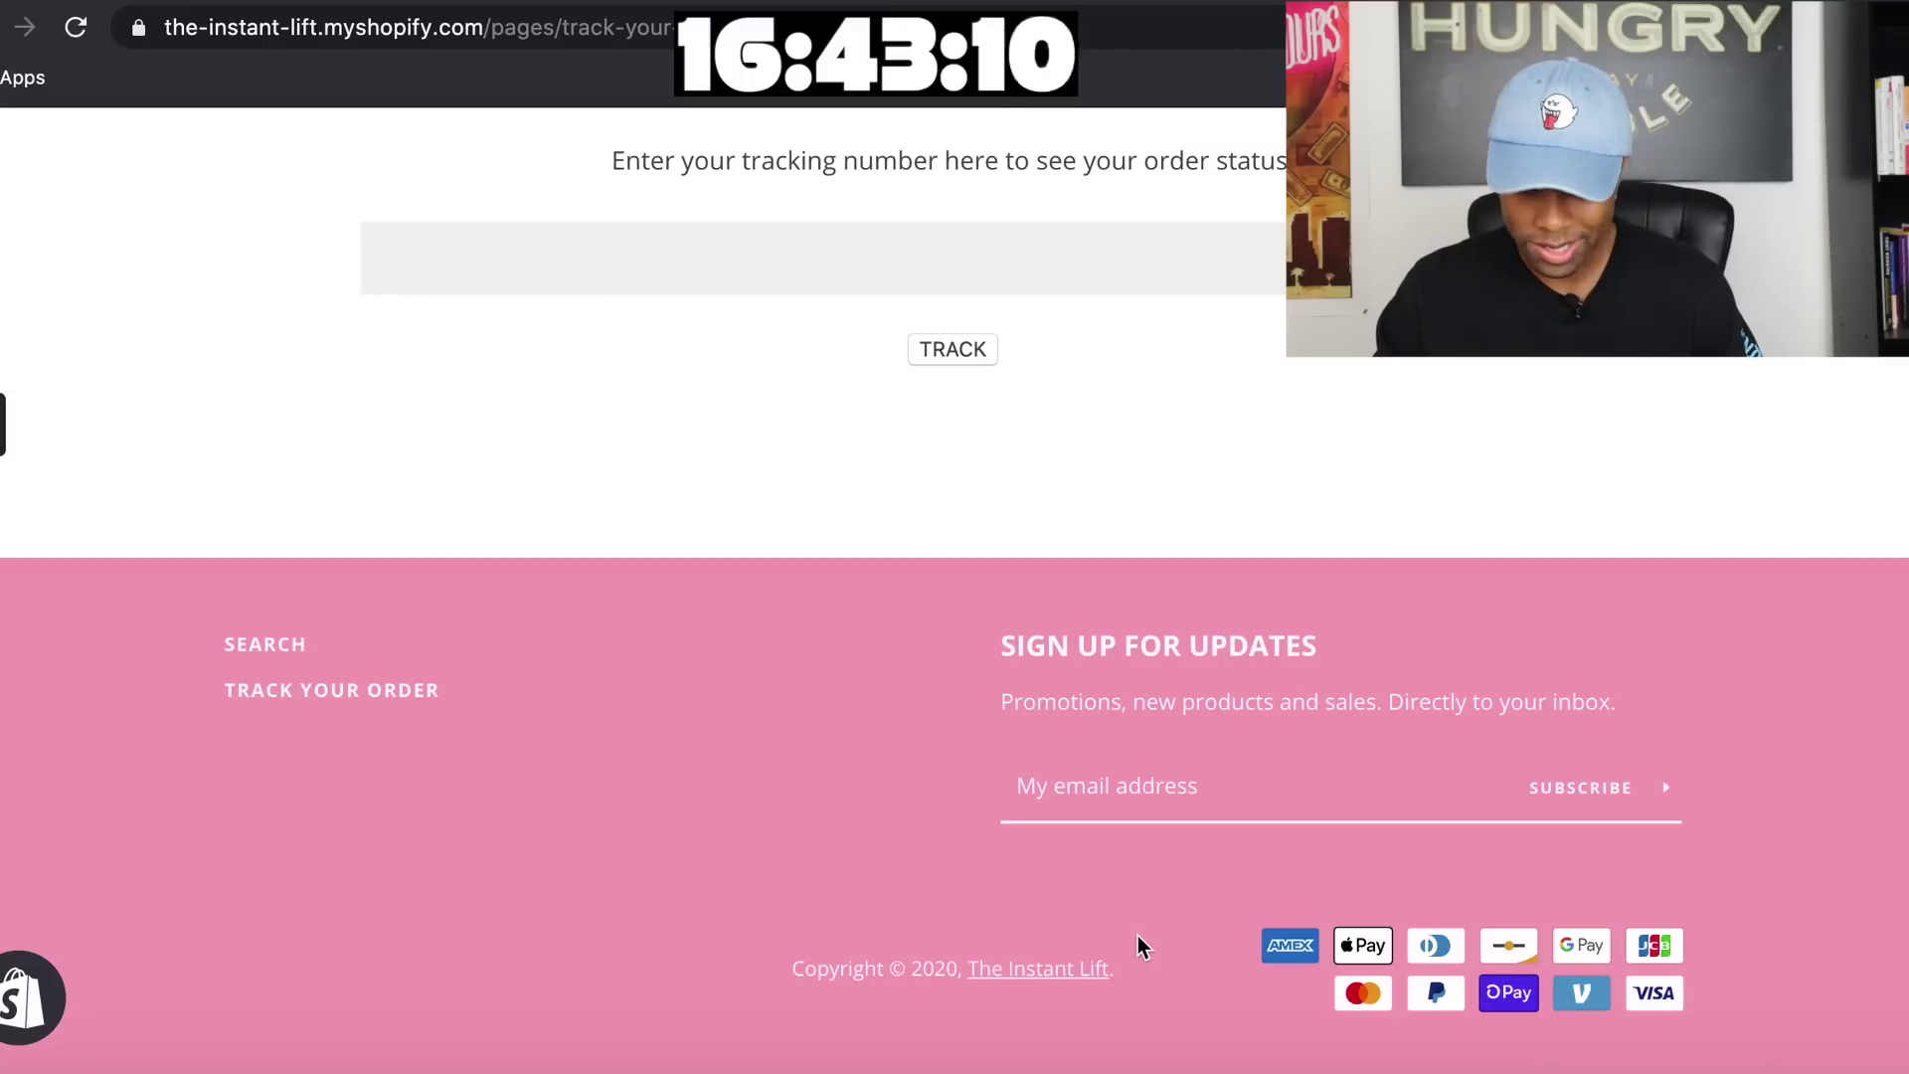
pyautogui.scroll(5, 1088, 376)
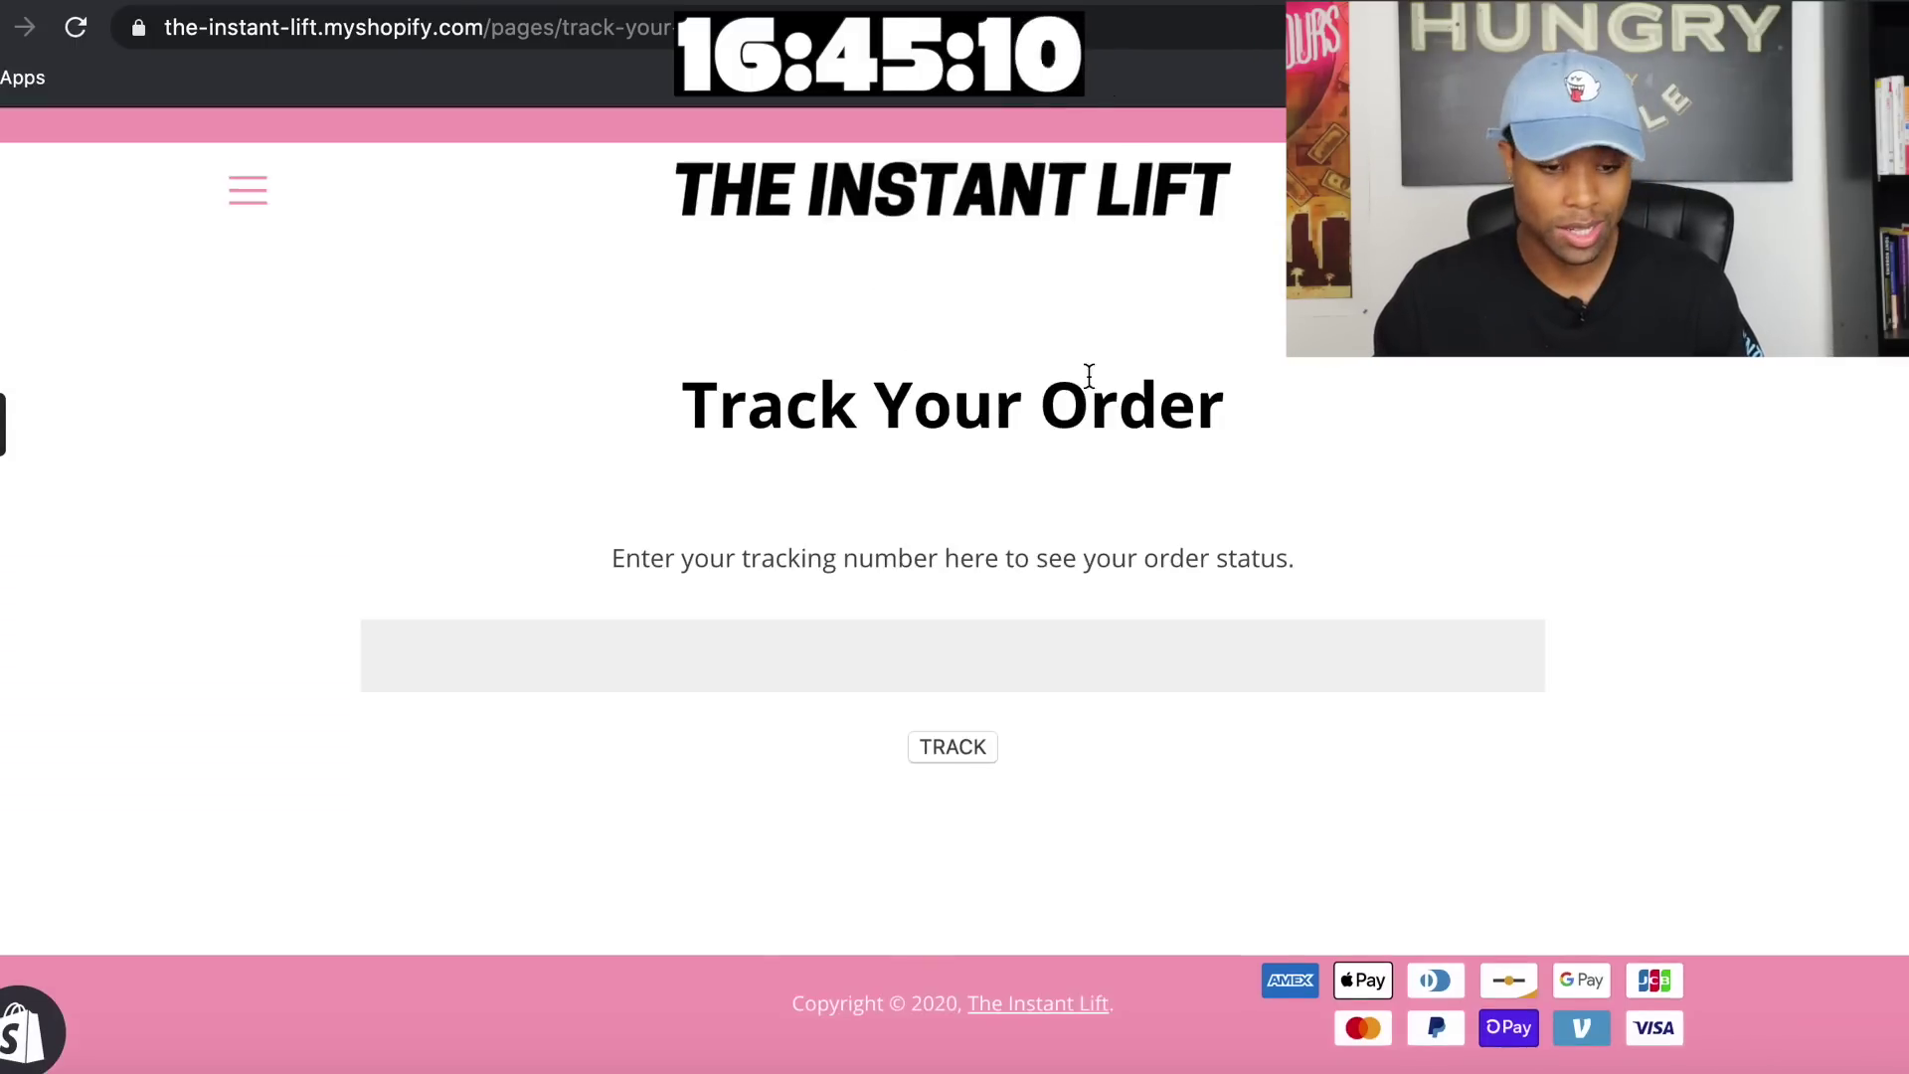
# Return to the store admin, open the Shopify App Store from the apps section, and search for "aliexpress review"
pyautogui.click(221, 4)
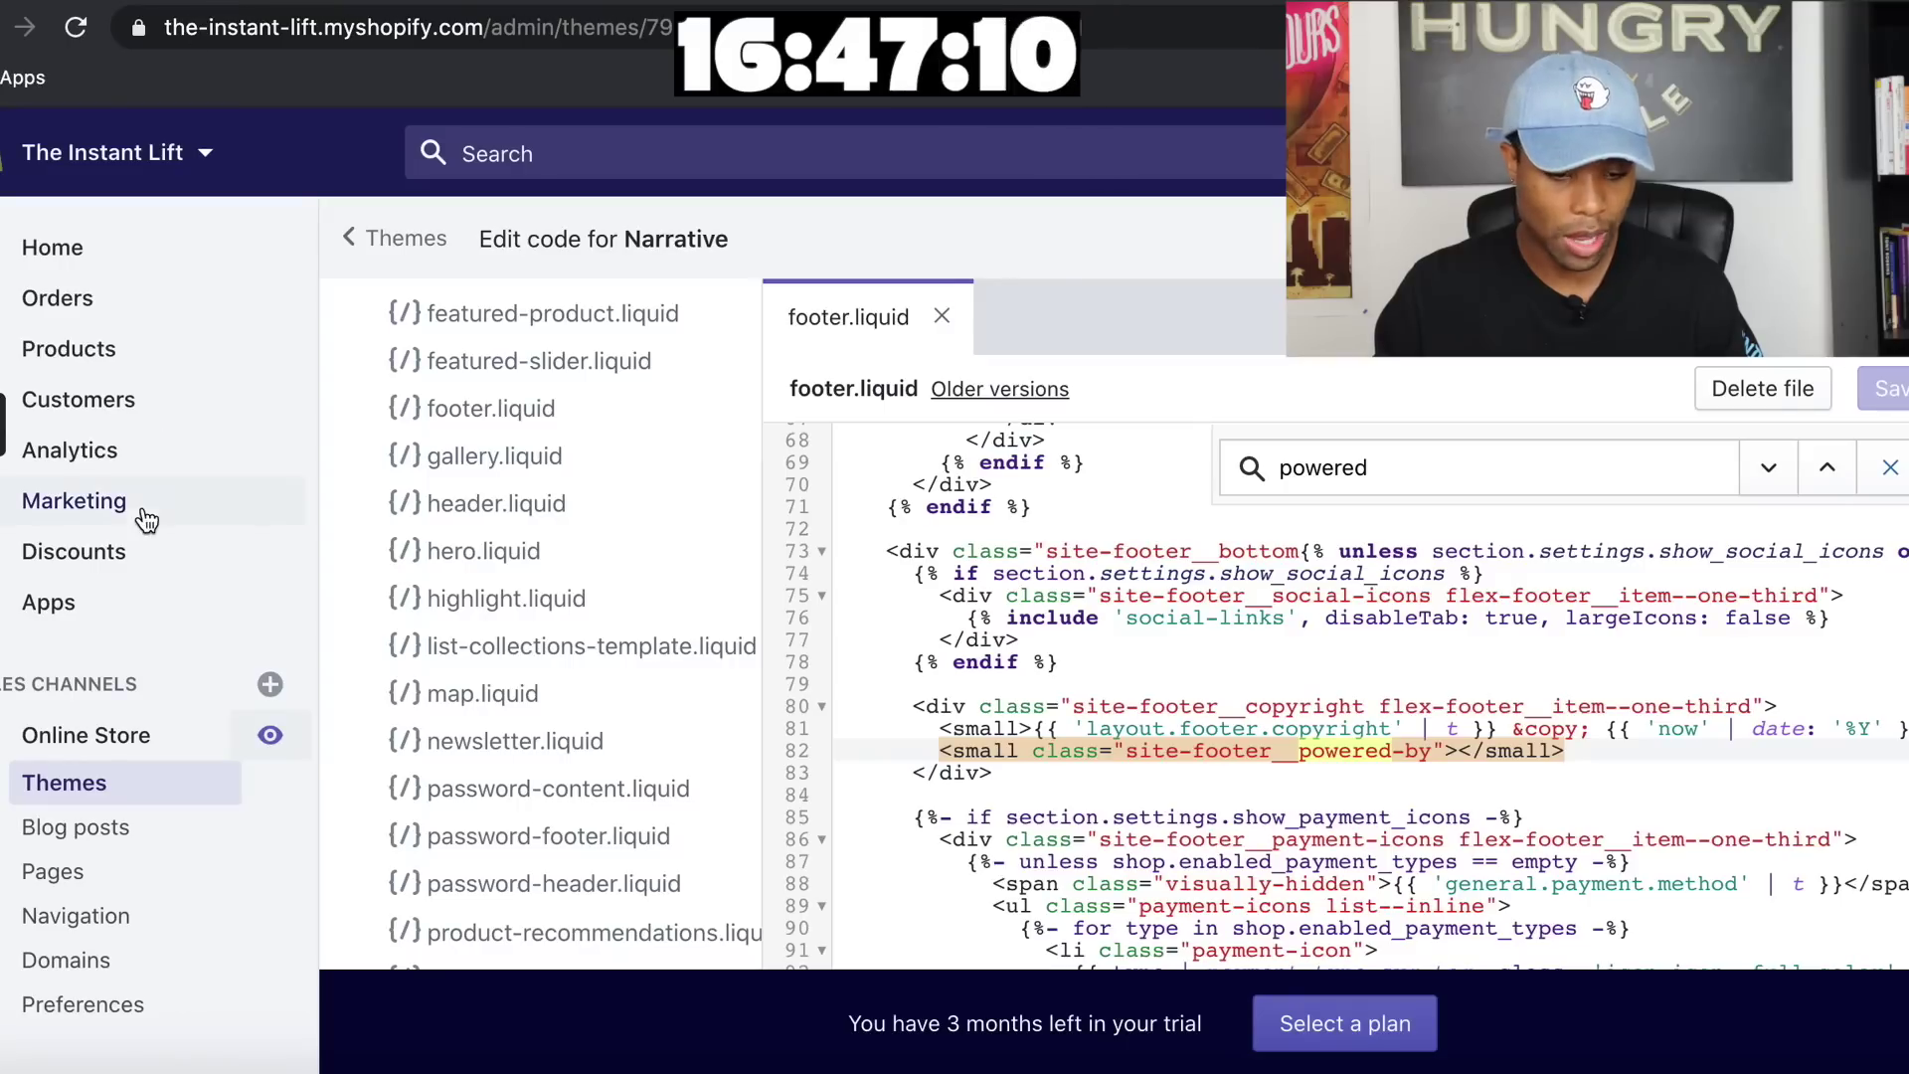
pyautogui.click(76, 615)
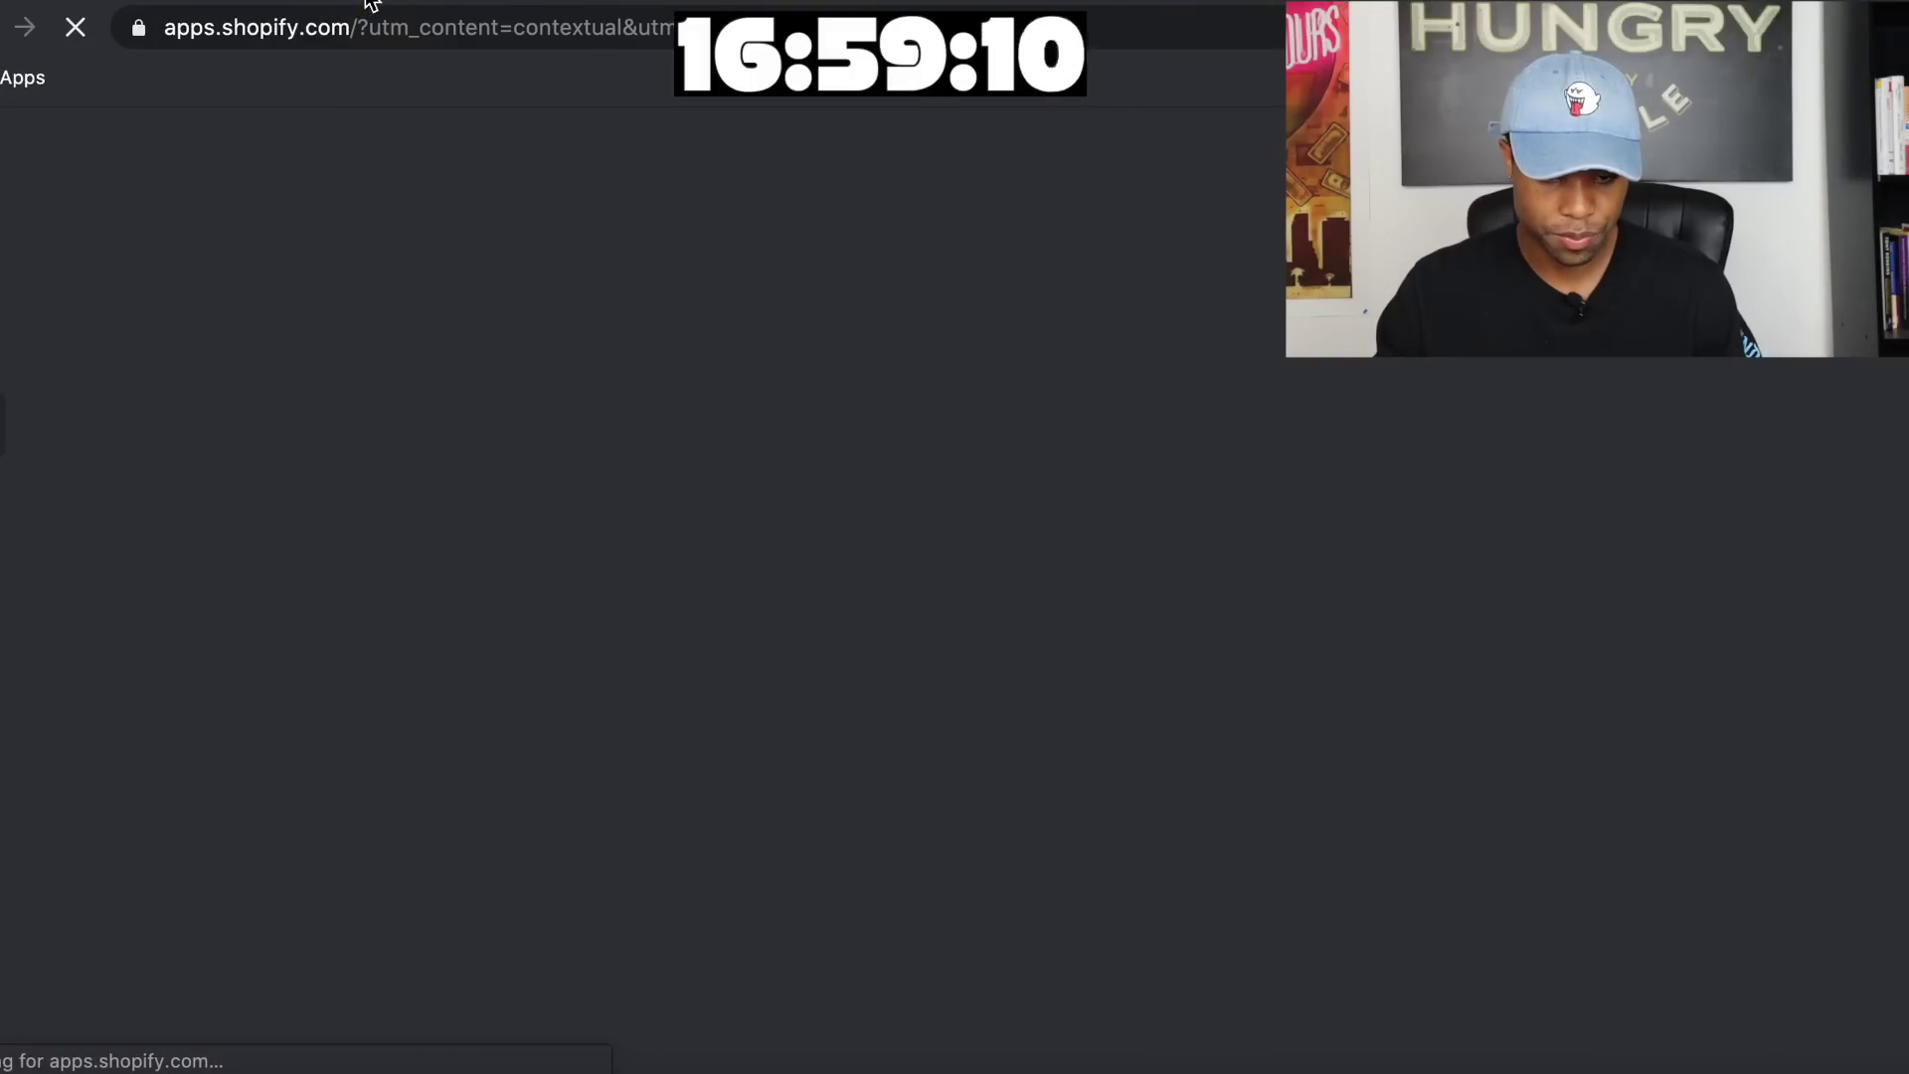
pyautogui.click(222, 609)
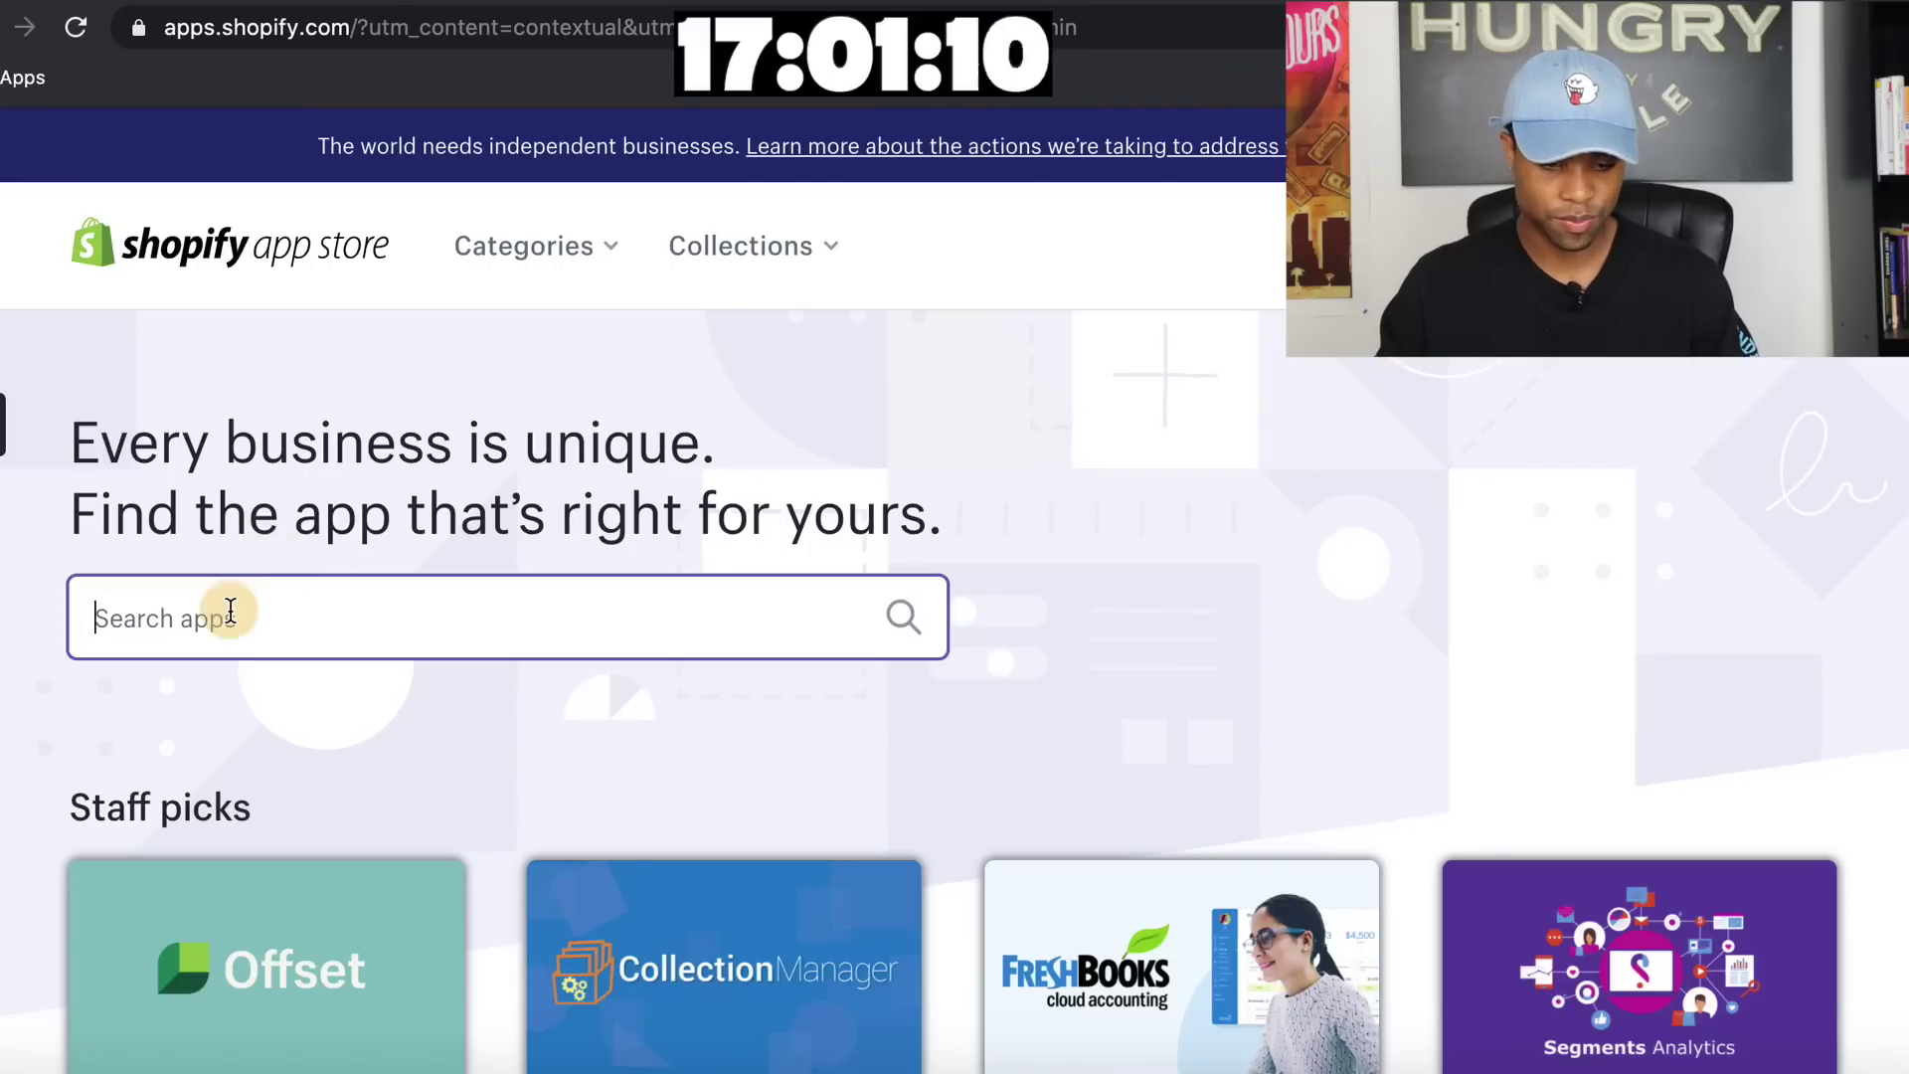
pyautogui.write('a')
pyautogui.write('liexpres')
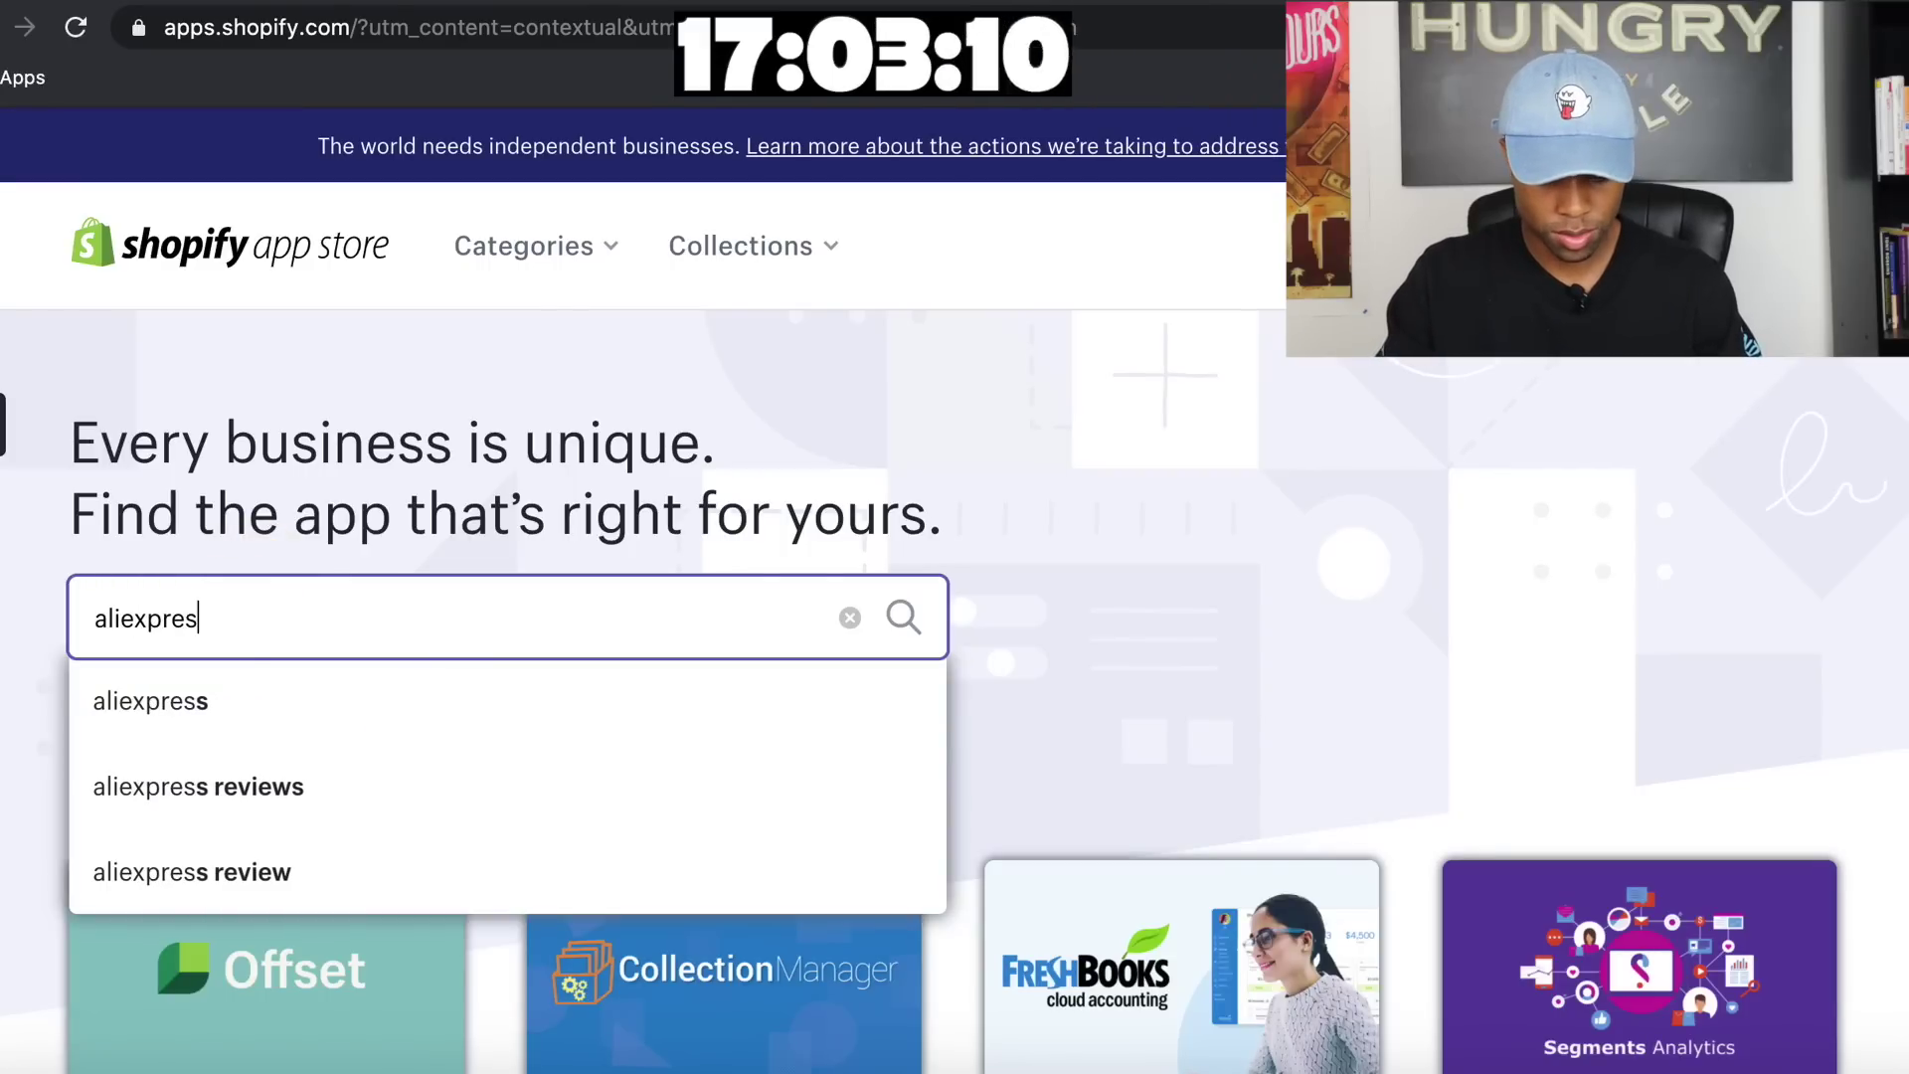
pyautogui.click(255, 861)
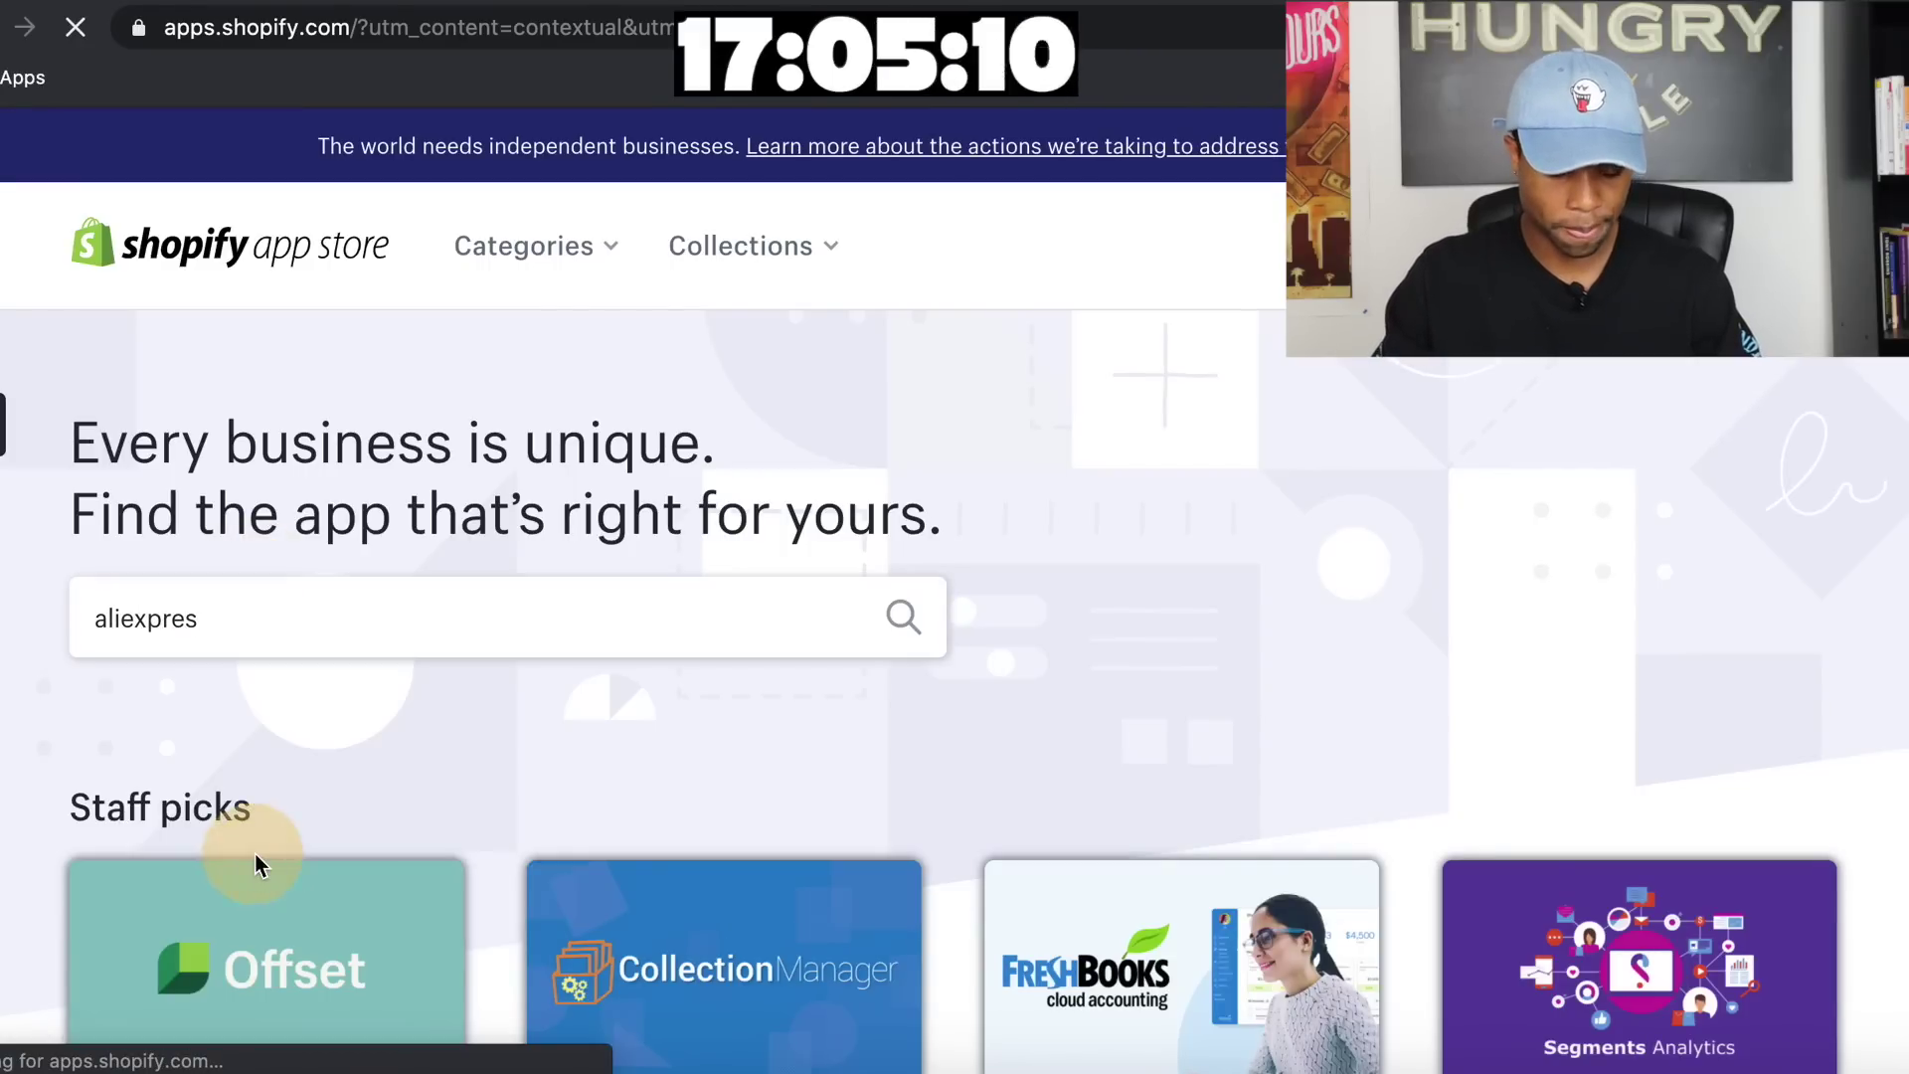
# Open the AliExpress Review Importer listing, add the app, and install it on the store
pyautogui.scroll(-6, 835, 682)
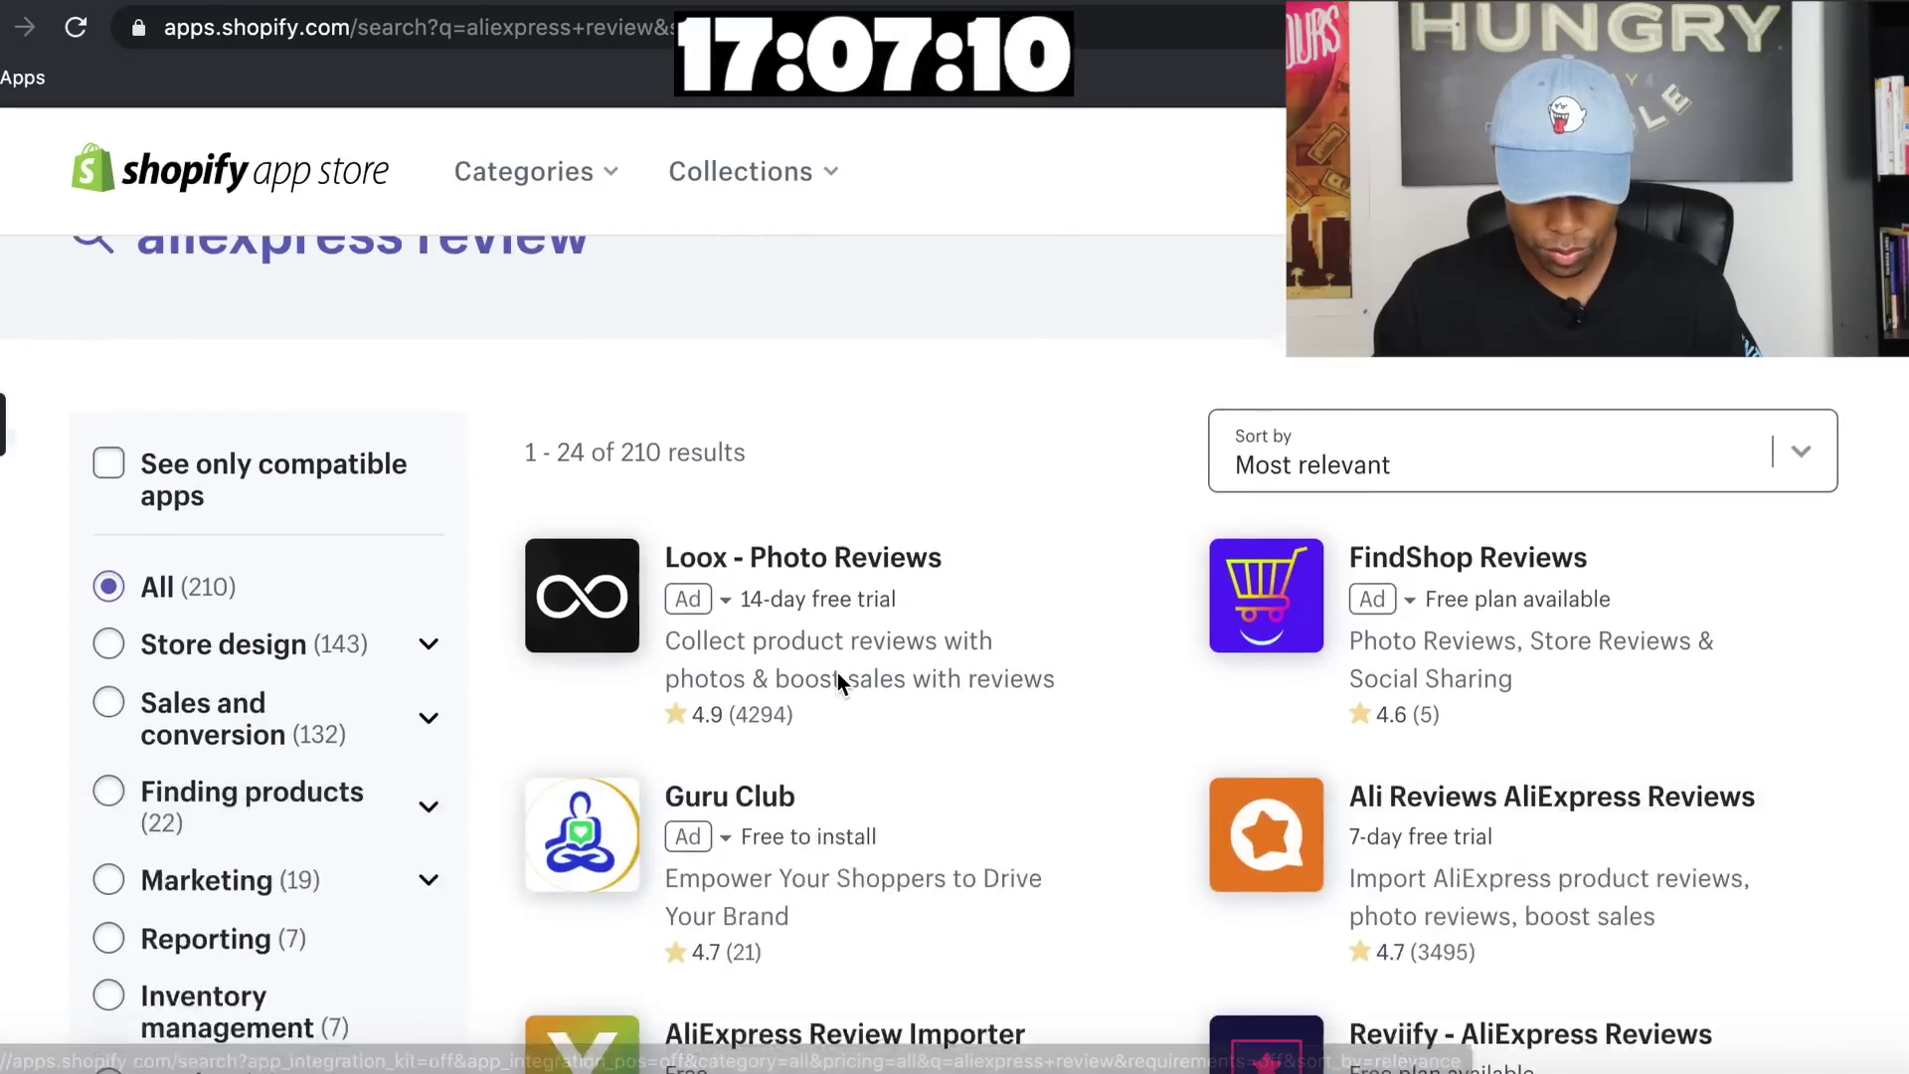
pyautogui.click(871, 542)
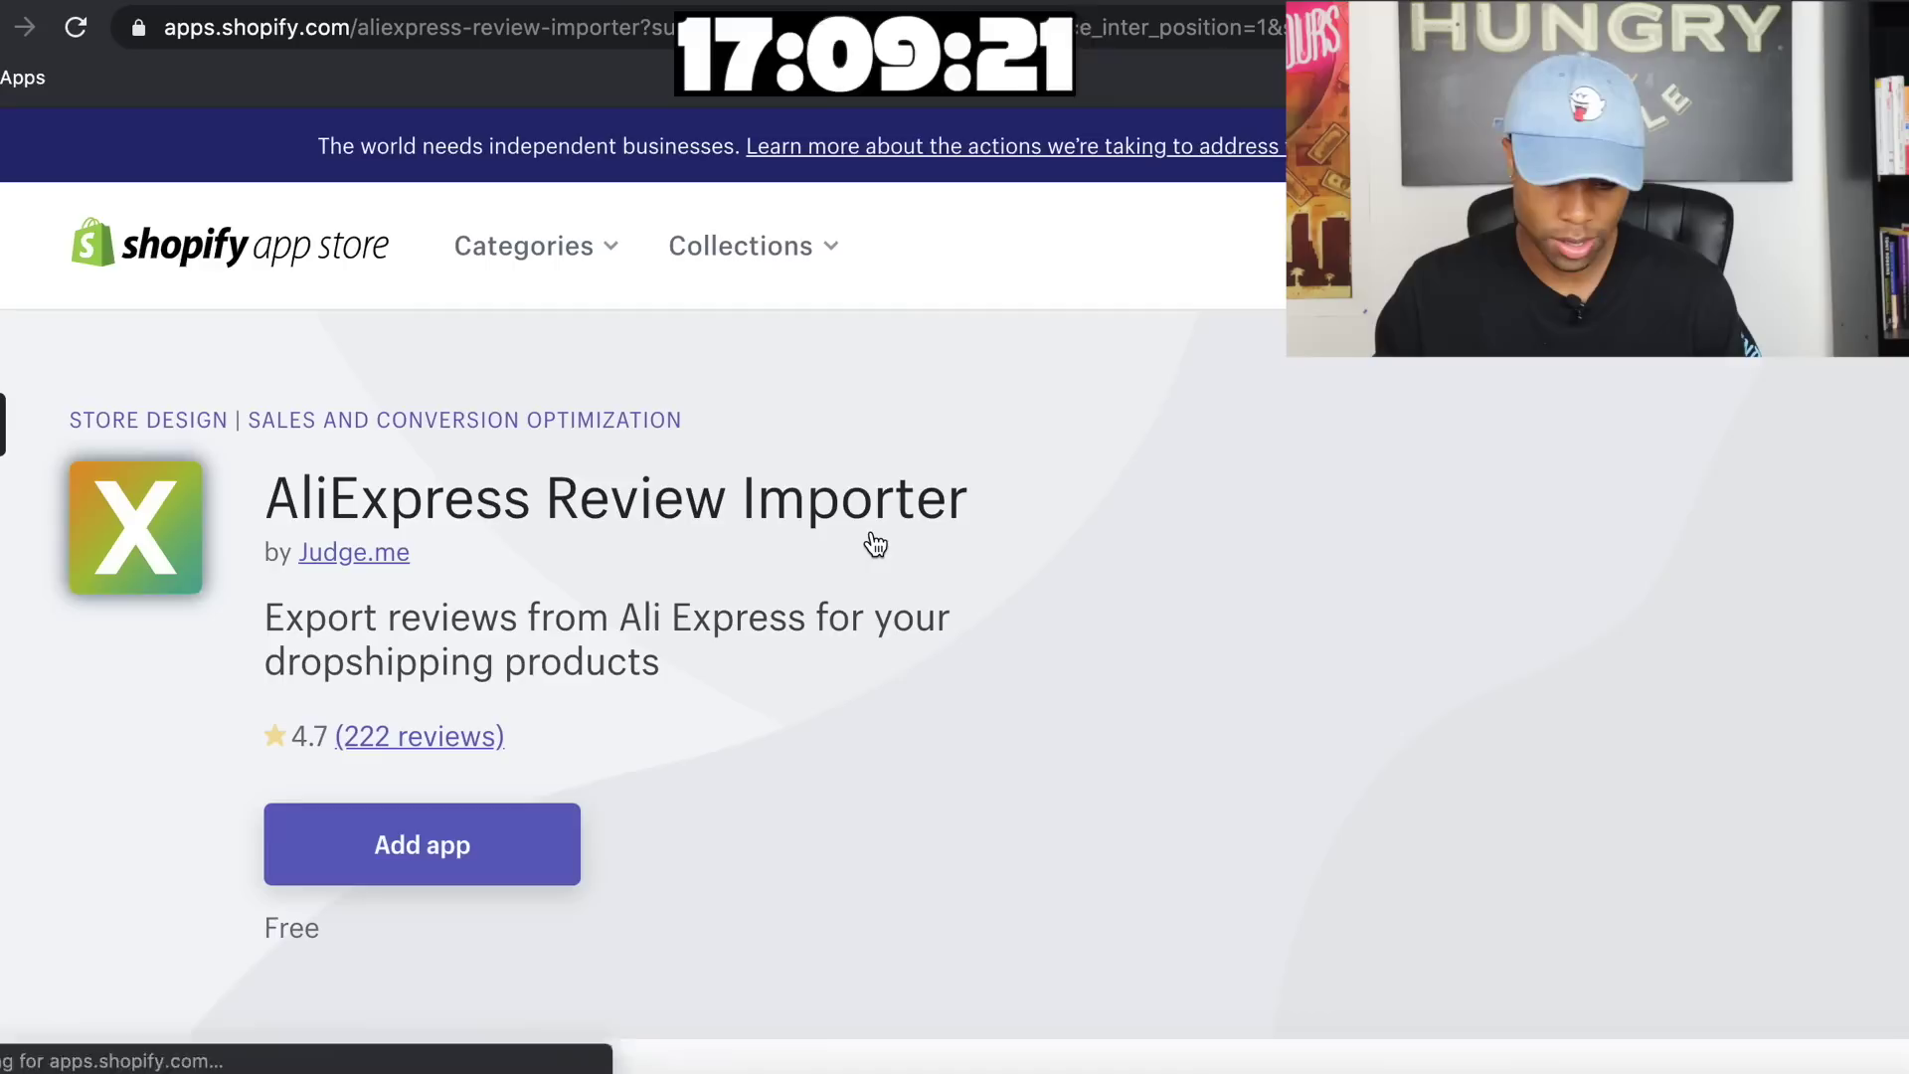
pyautogui.click(504, 853)
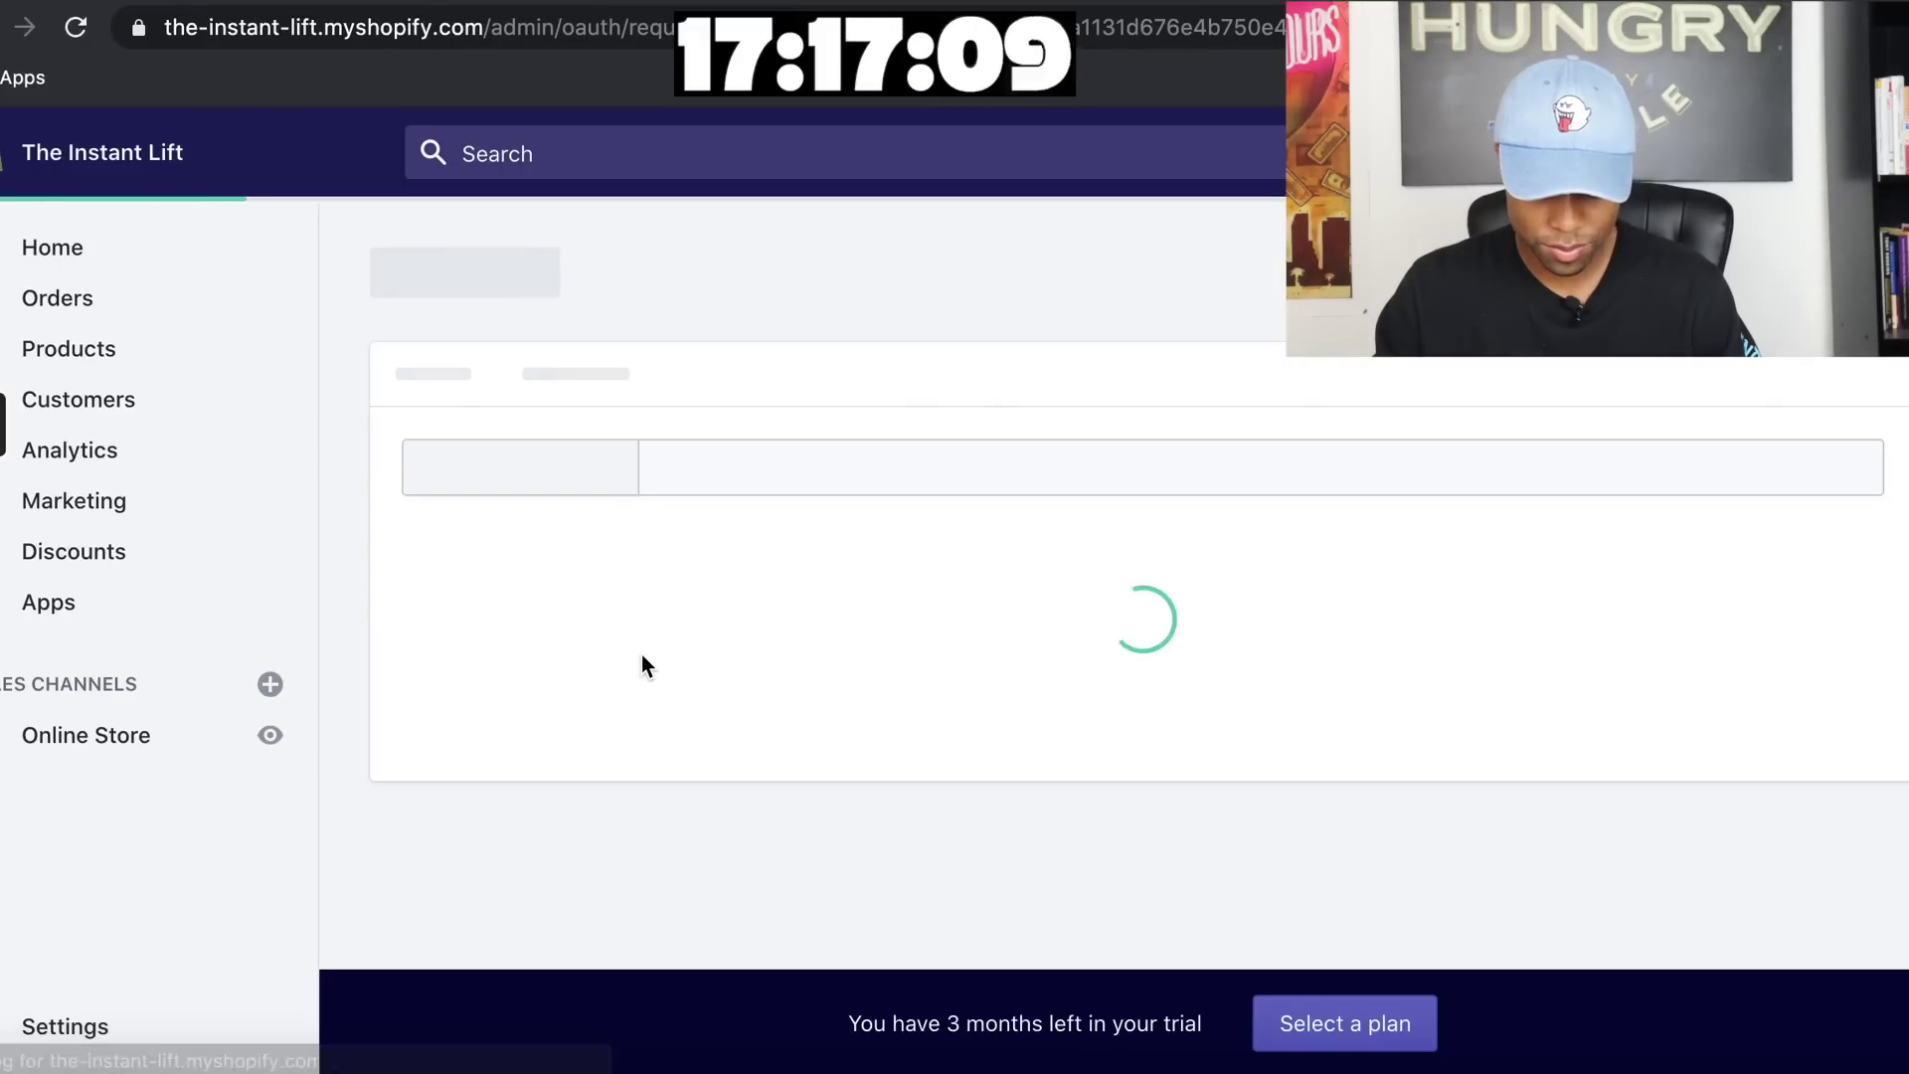
pyautogui.scroll(-3, 823, 492)
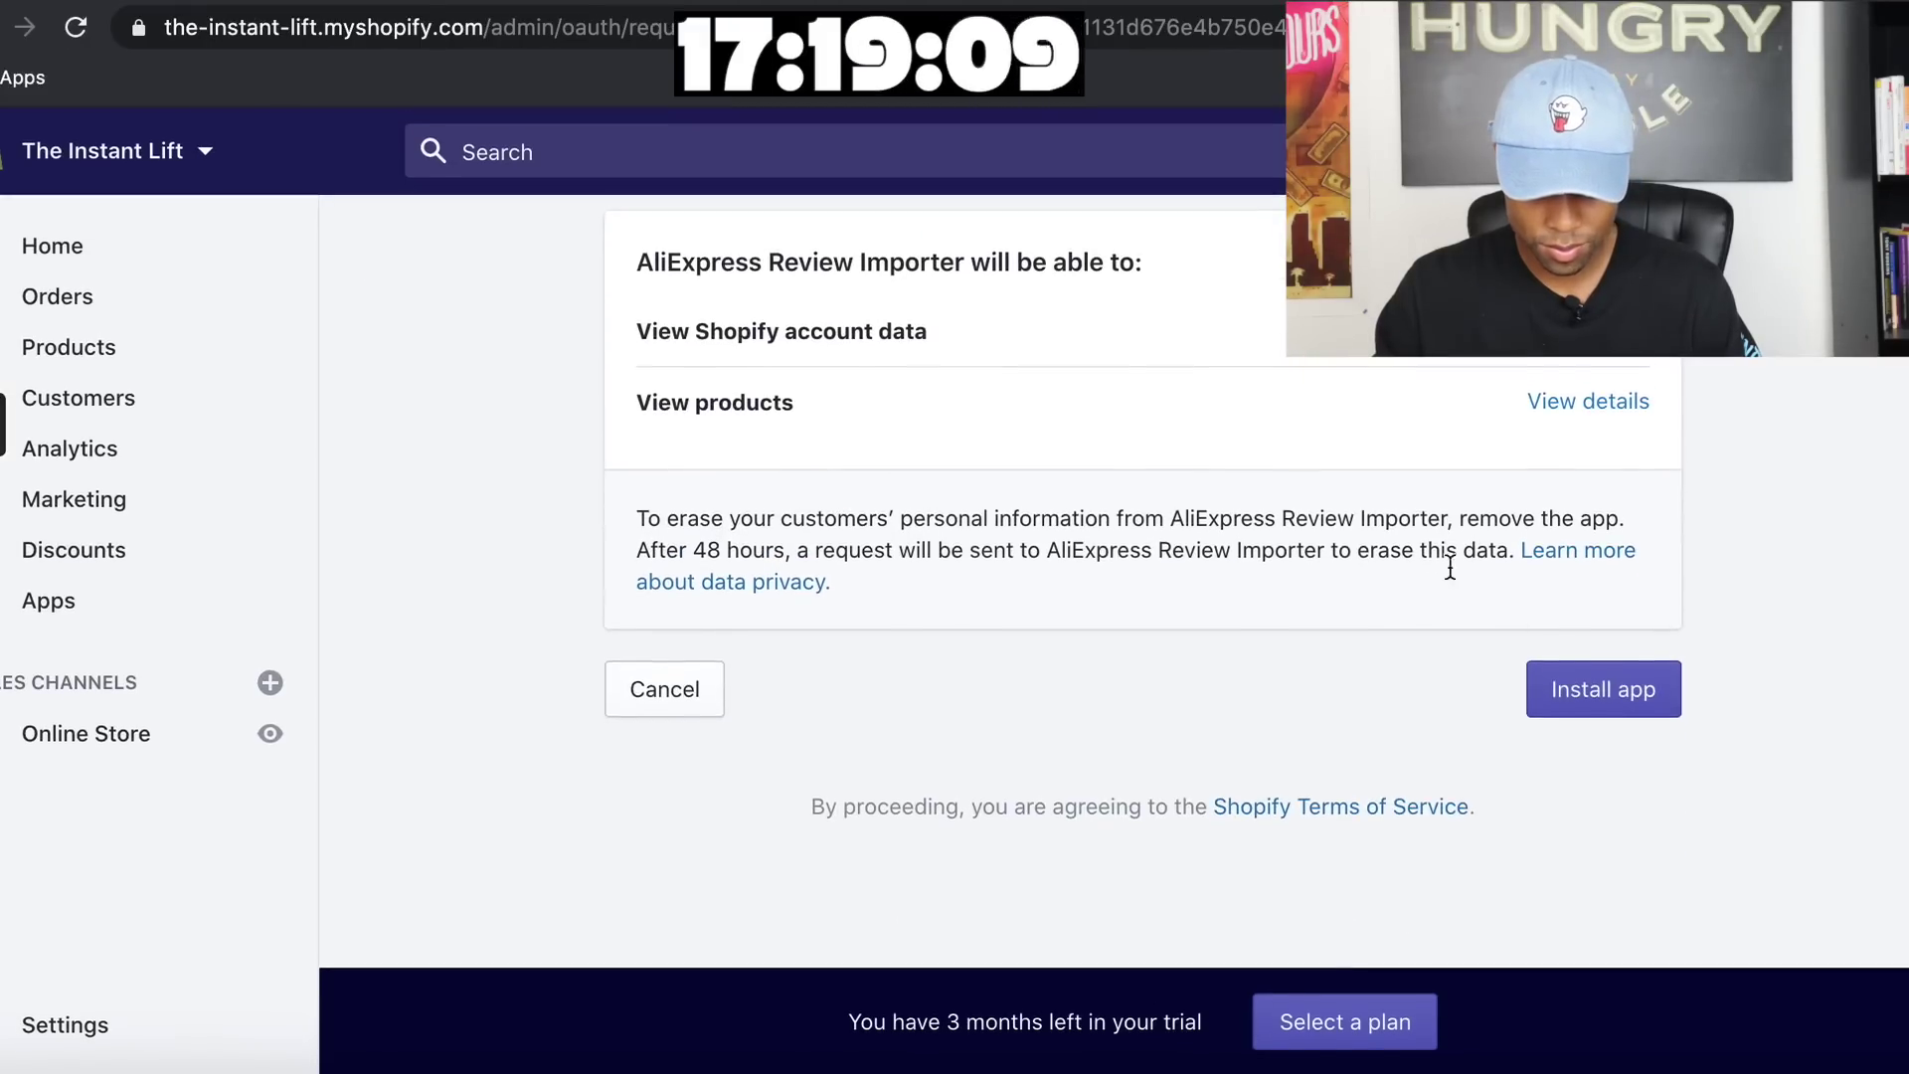
pyautogui.click(1578, 688)
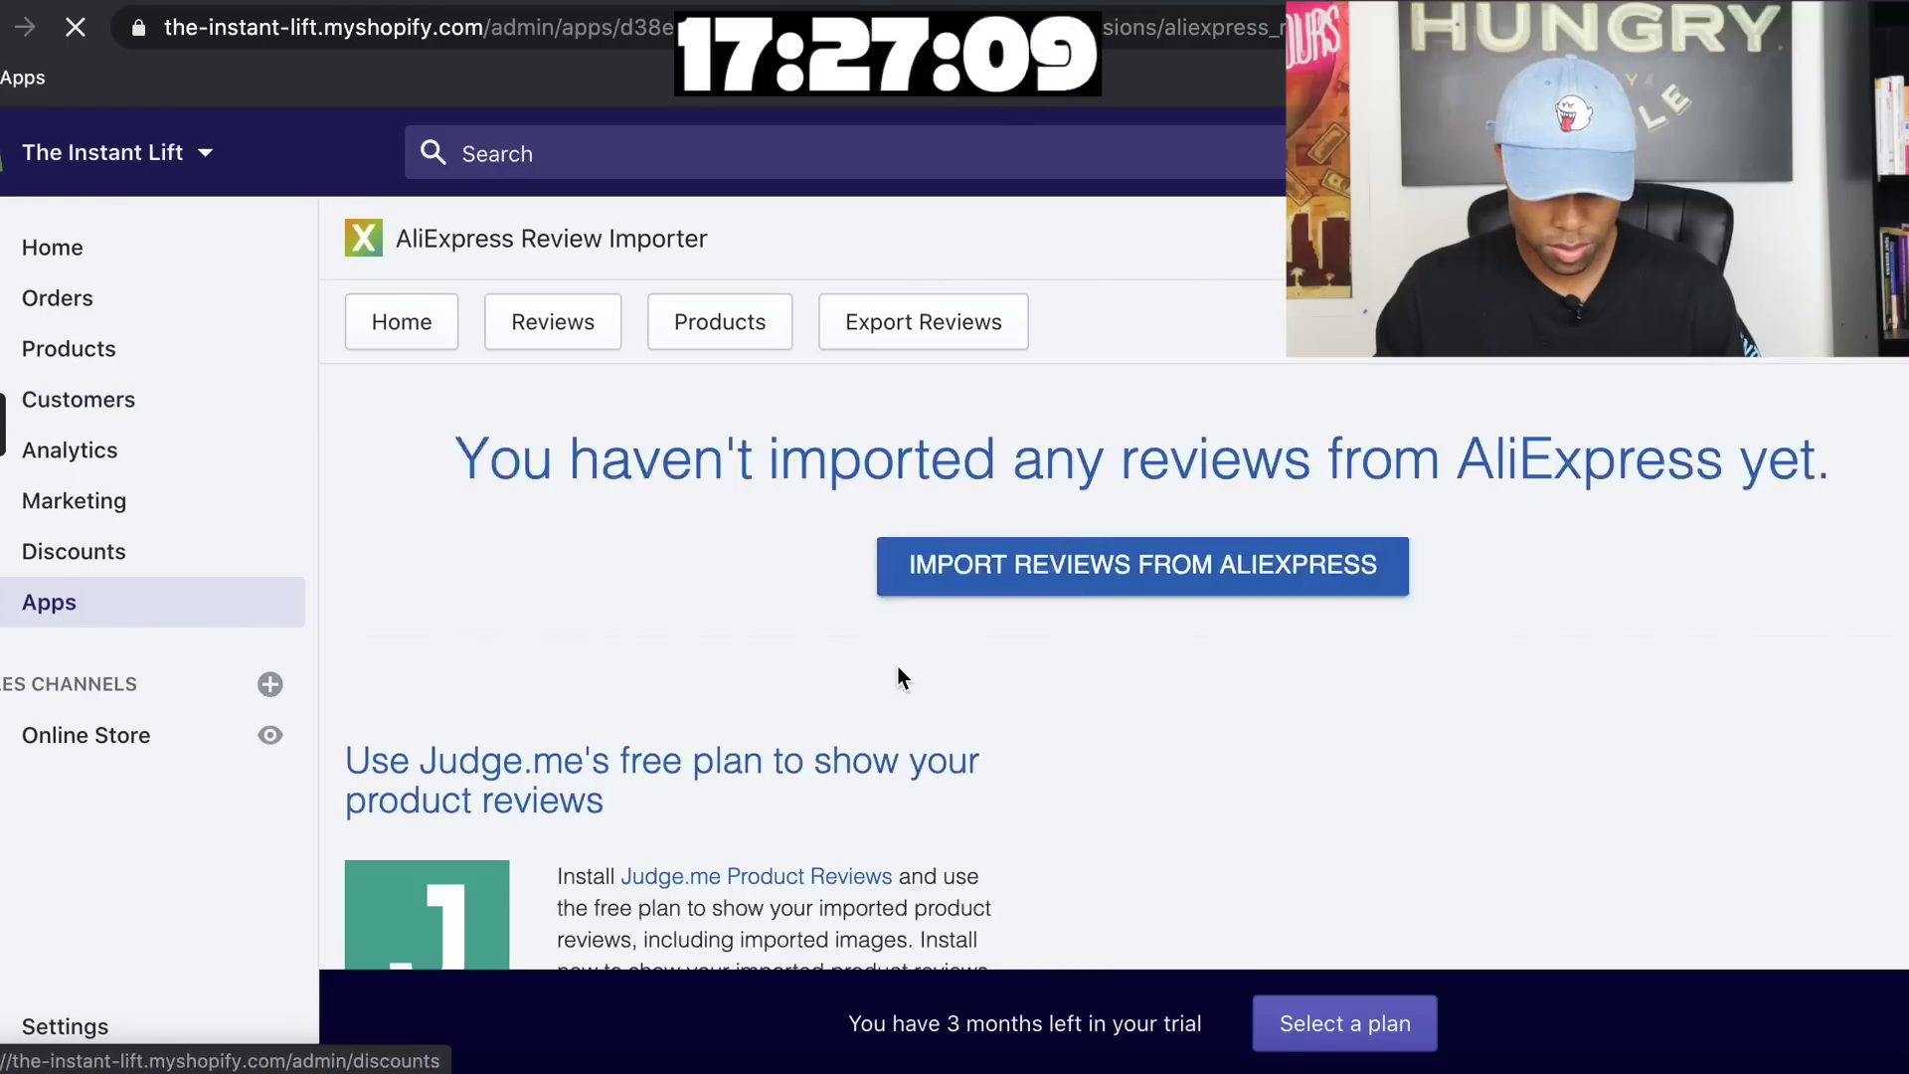
# Go back to the Shopify App Store from the store's apps section and search for "judge.me"
pyautogui.click(112, 627)
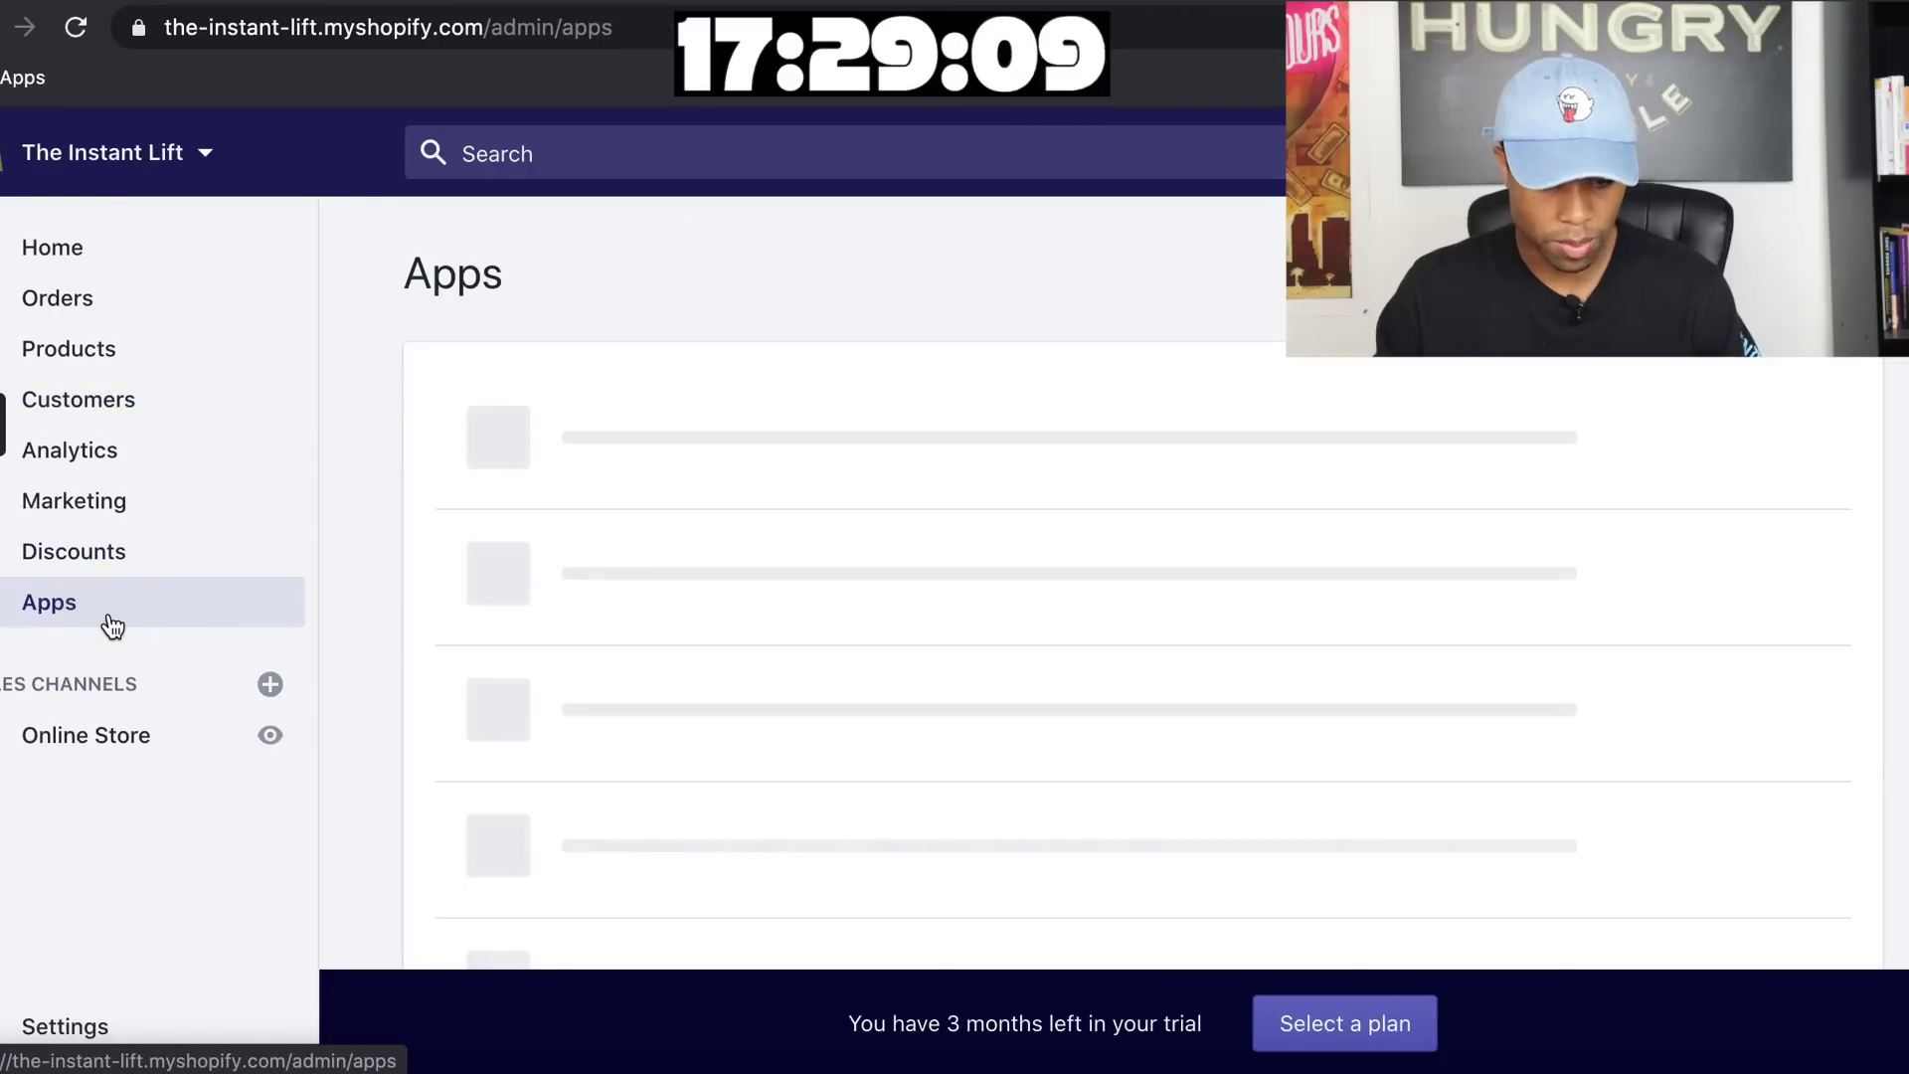
pyautogui.click(746, 840)
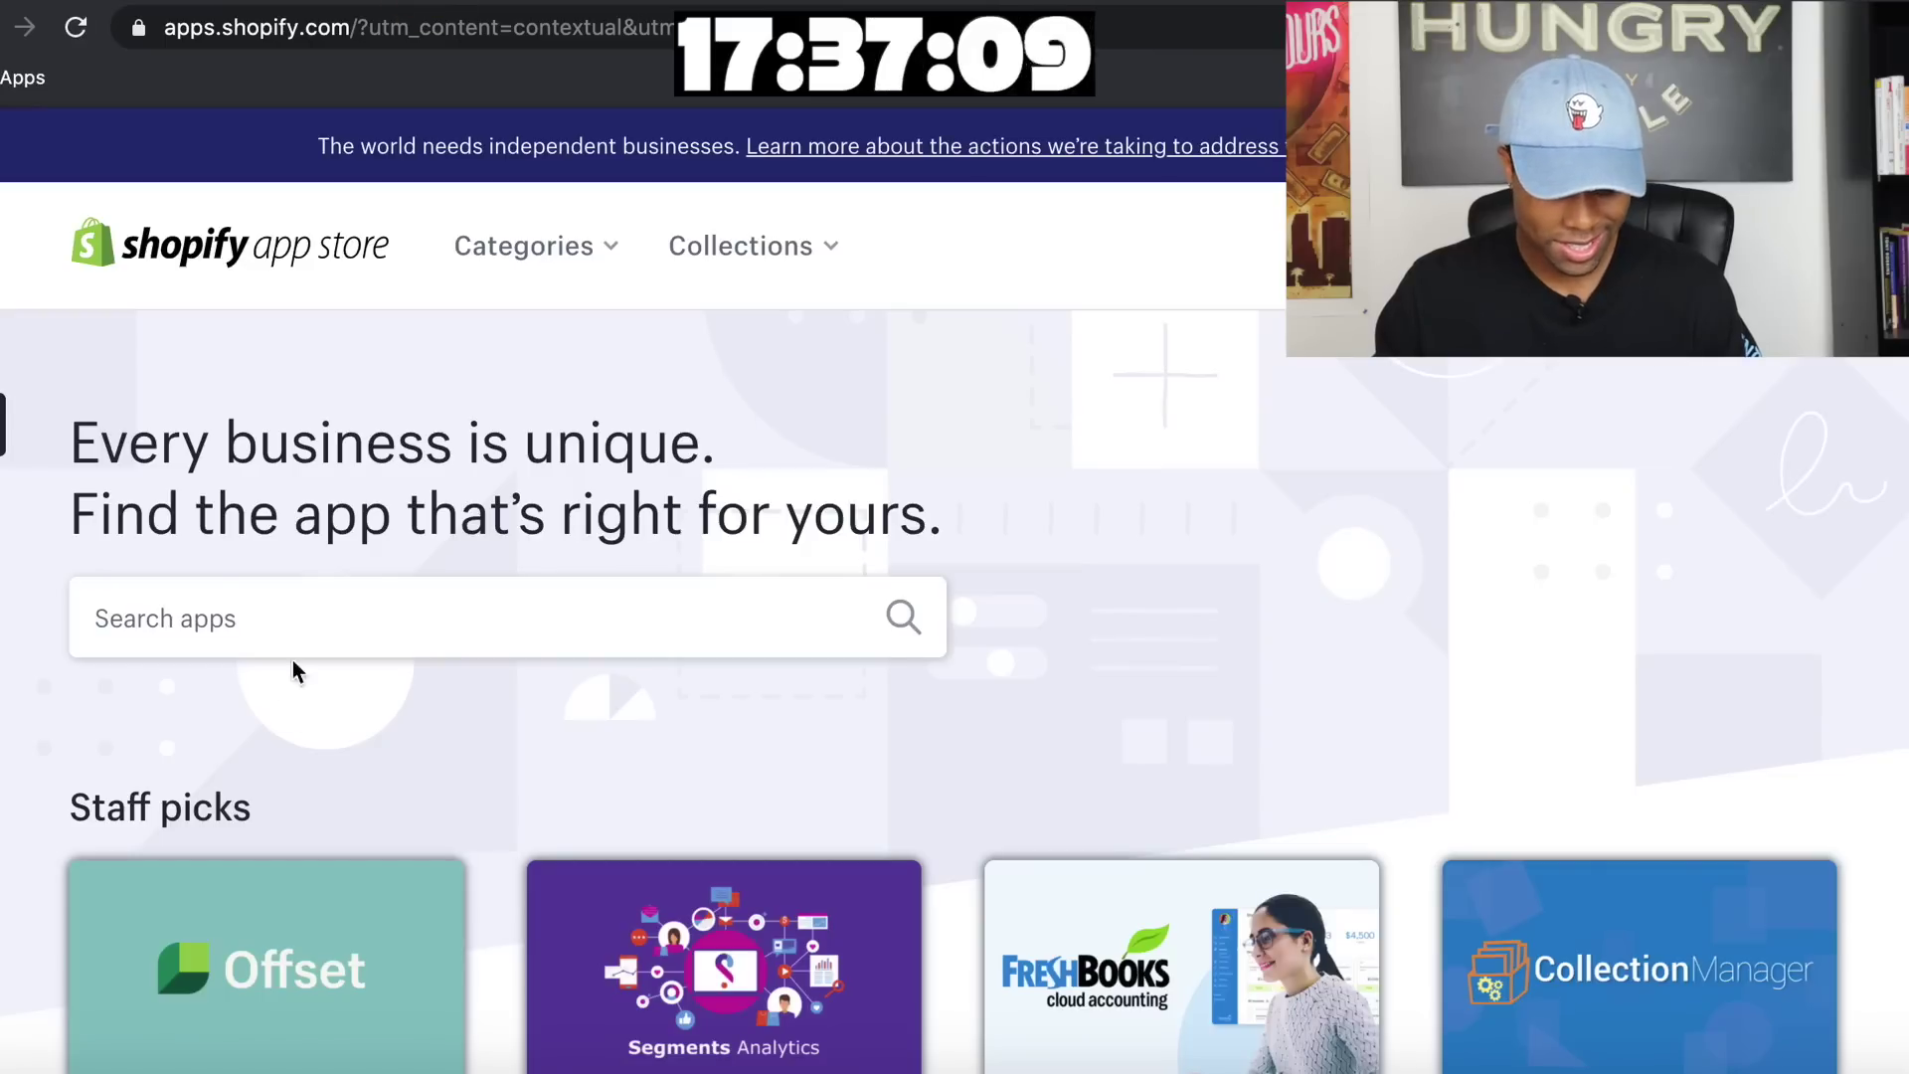
pyautogui.click(231, 633)
pyautogui.write('judge')
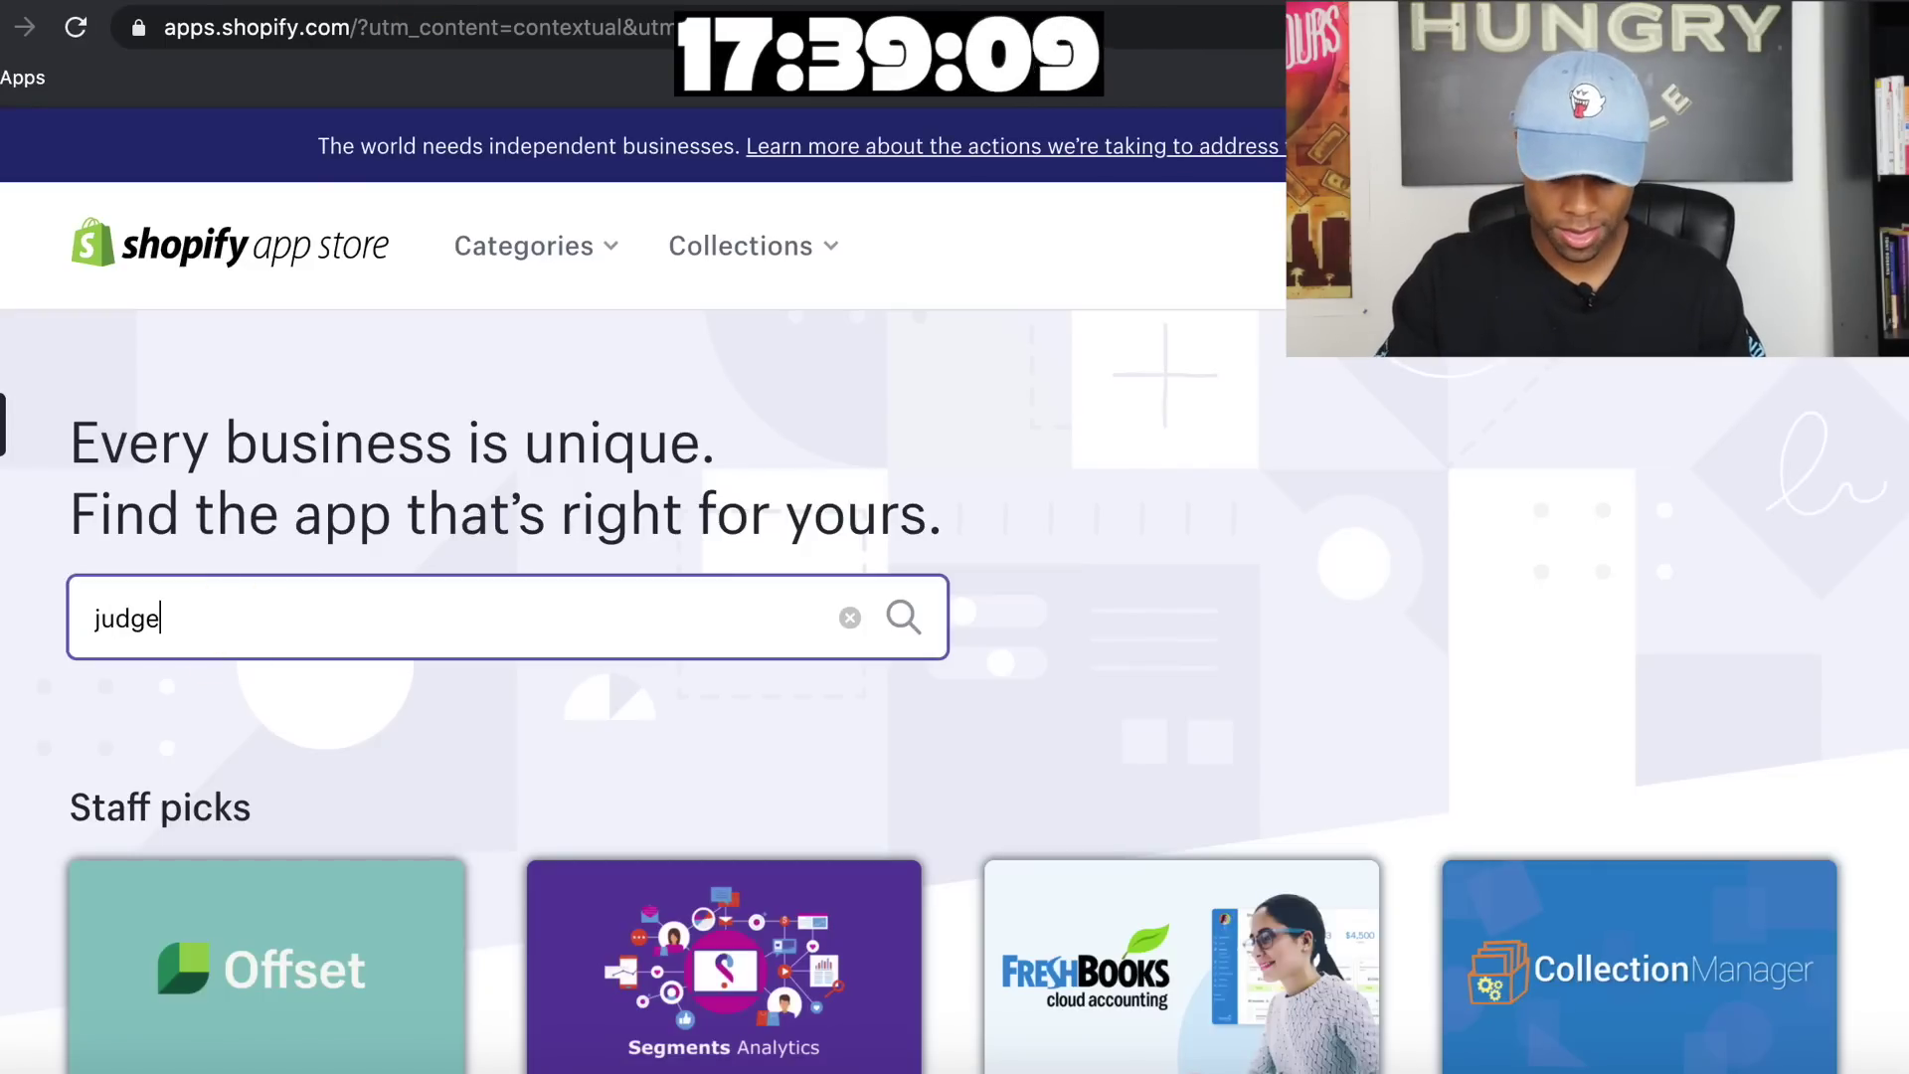
pyautogui.write('.me')
pyautogui.press('Return')
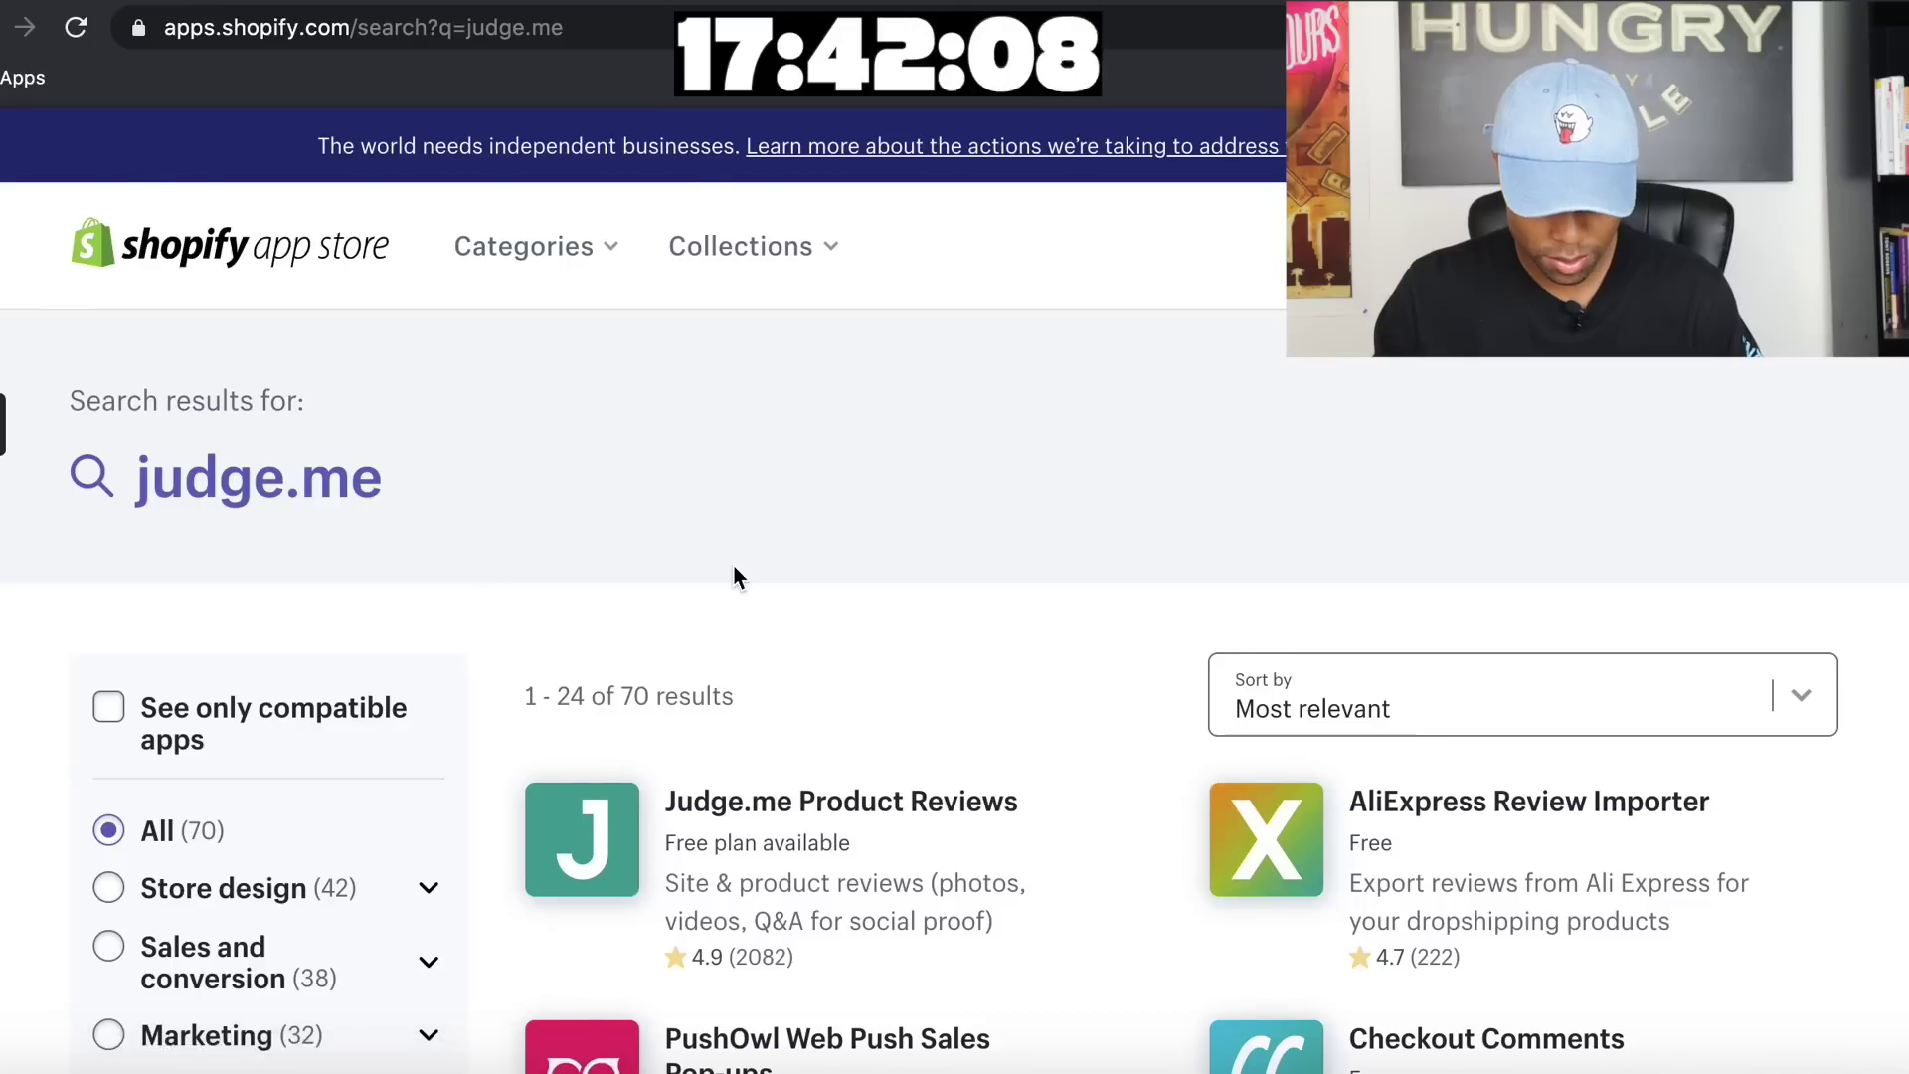
# Add Judge.me Product Reviews from its listing, continue through Judge.me's Our Apps page, and install it on the store
pyautogui.scroll(-1, 734, 564)
pyautogui.click(744, 656)
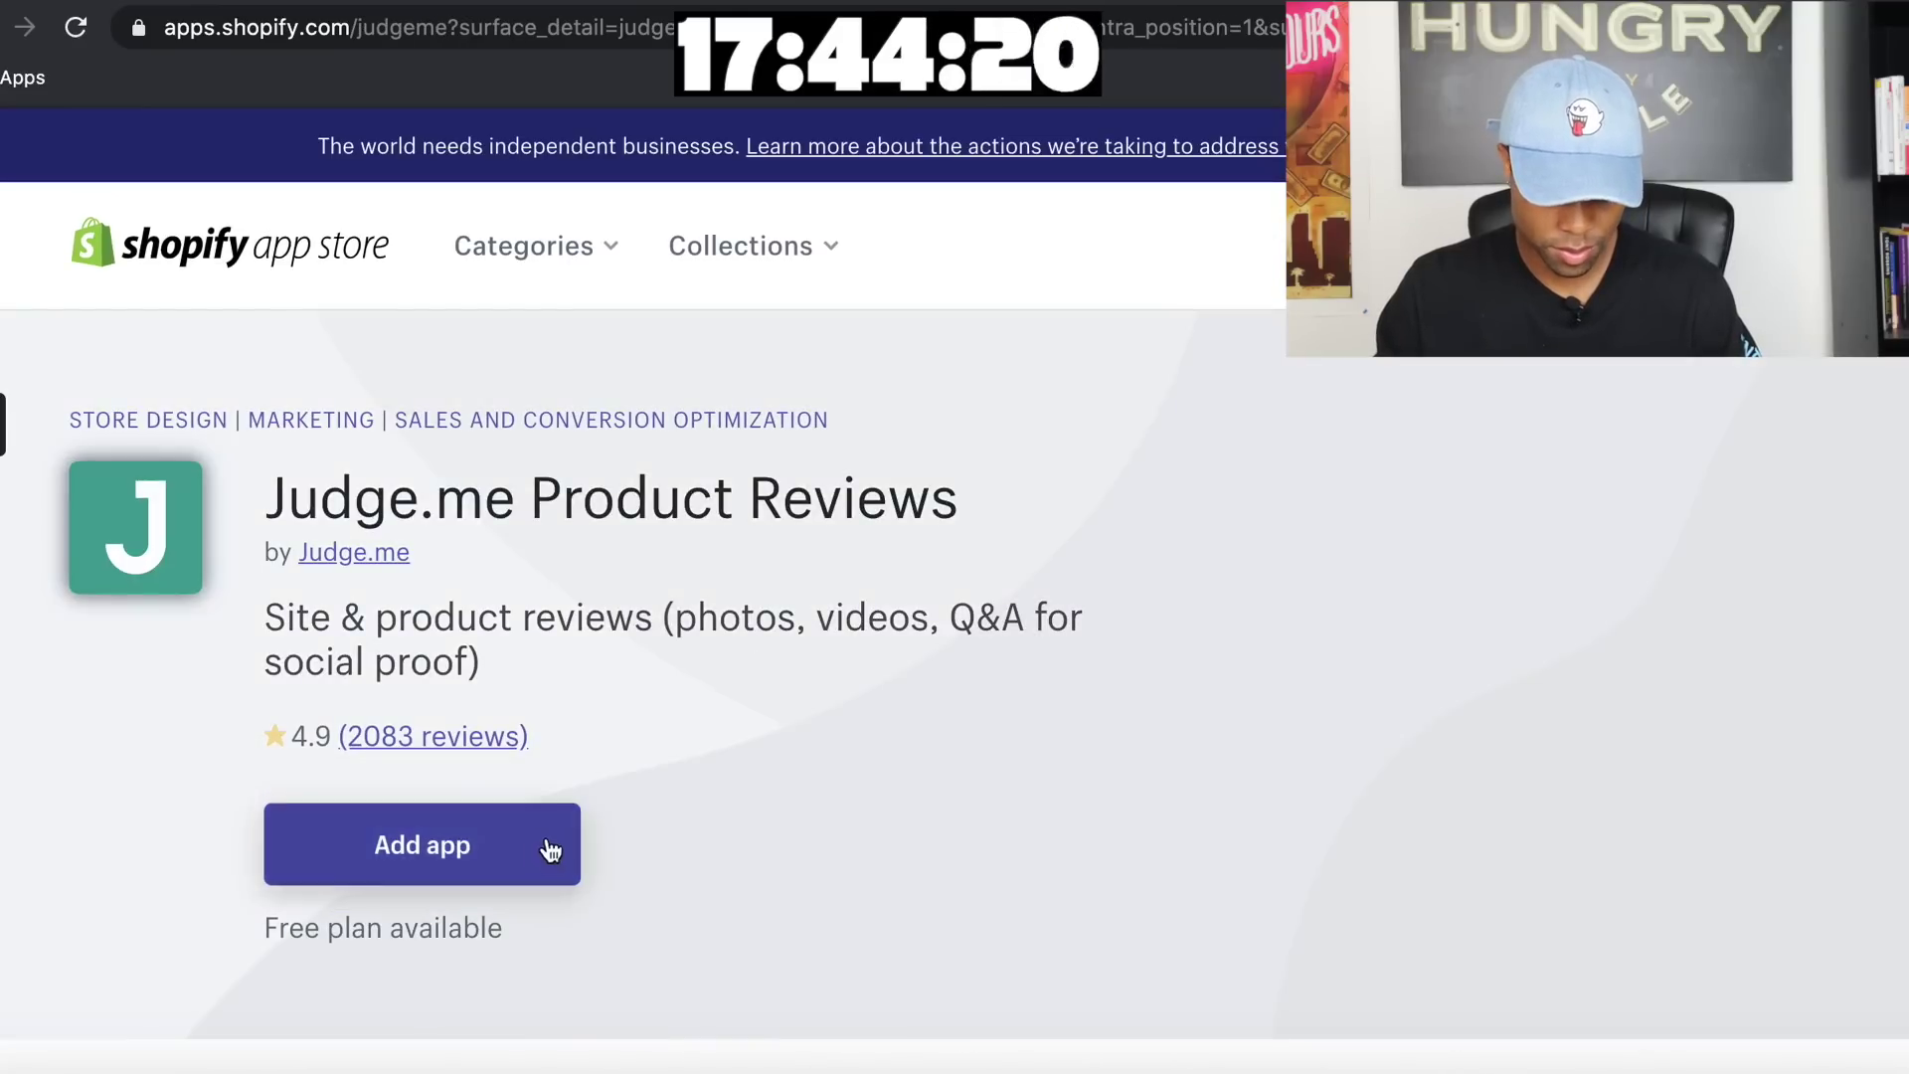
pyautogui.click(524, 850)
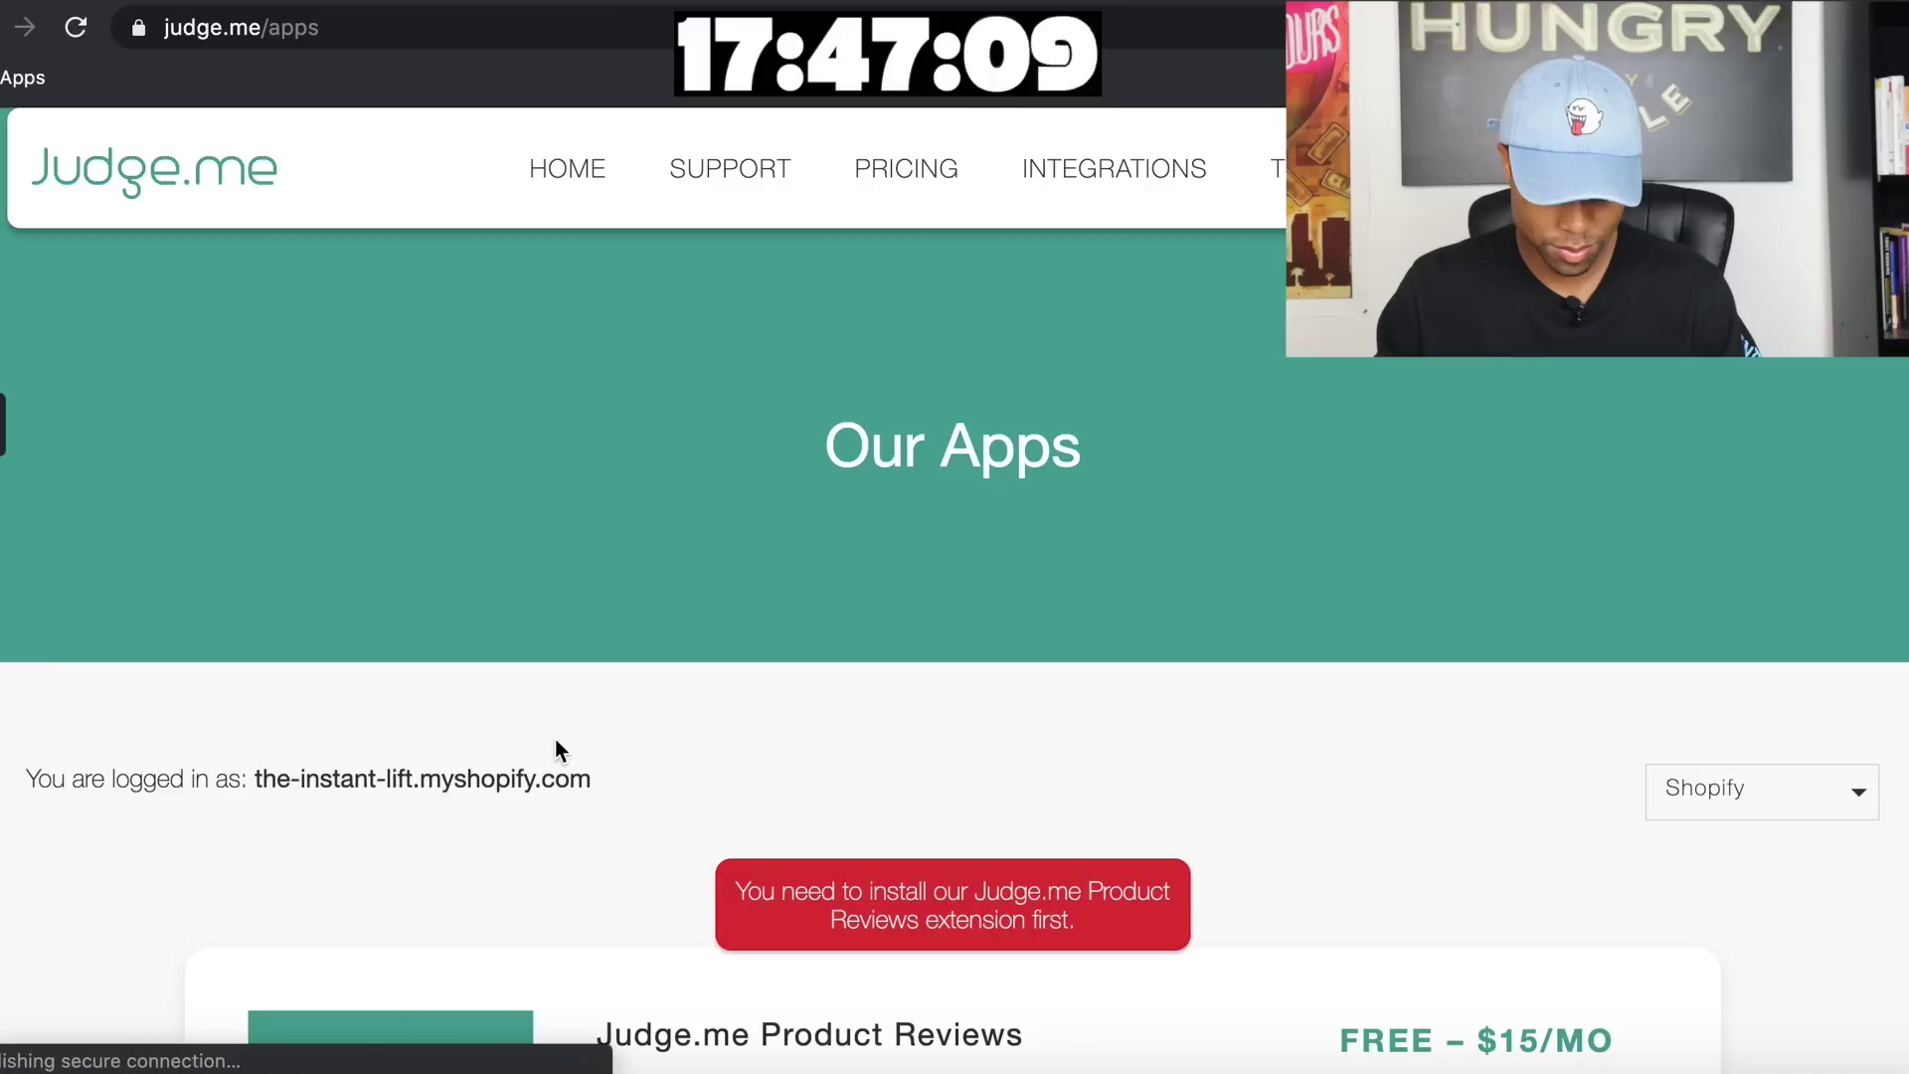
pyautogui.scroll(-4, 598, 702)
pyautogui.scroll(-1, 598, 696)
pyautogui.scroll(-1, 1446, 736)
pyautogui.click(1452, 651)
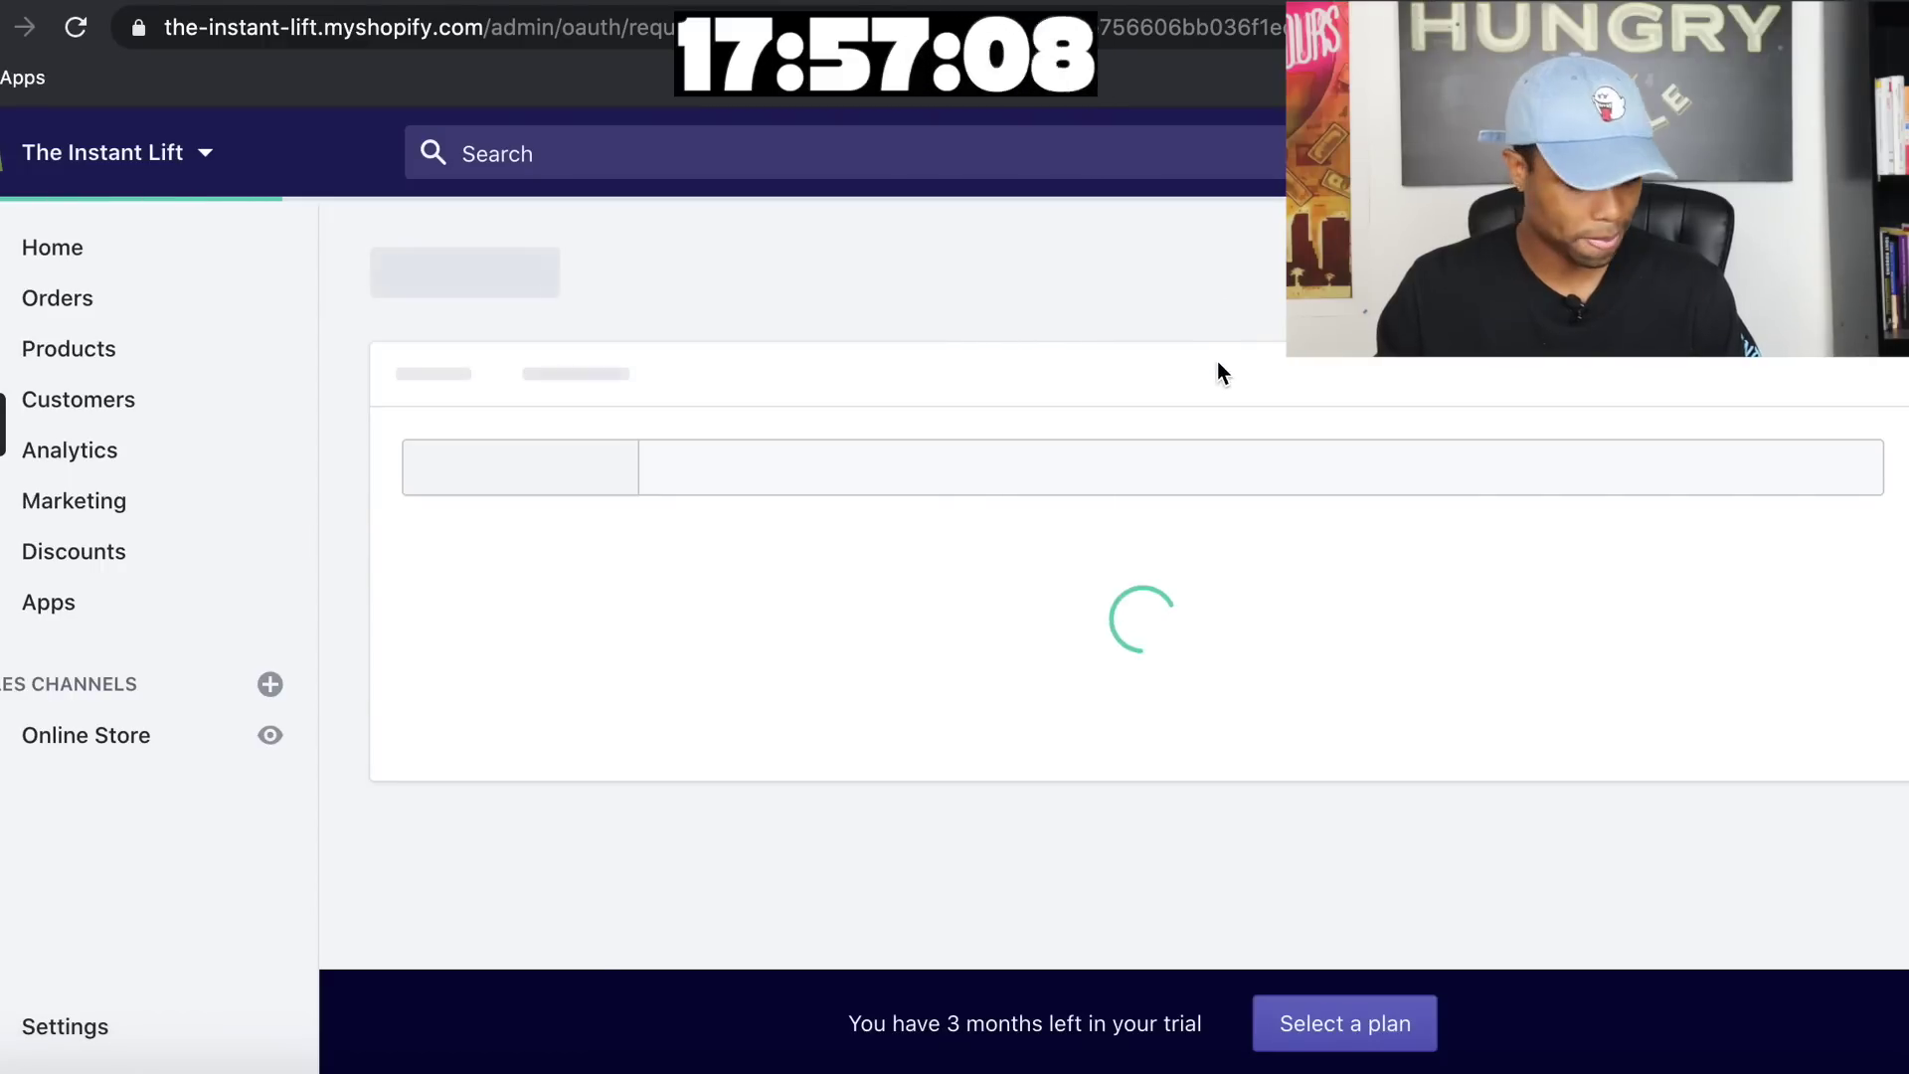
pyautogui.scroll(-5, 1292, 418)
pyautogui.scroll(-5, 1637, 861)
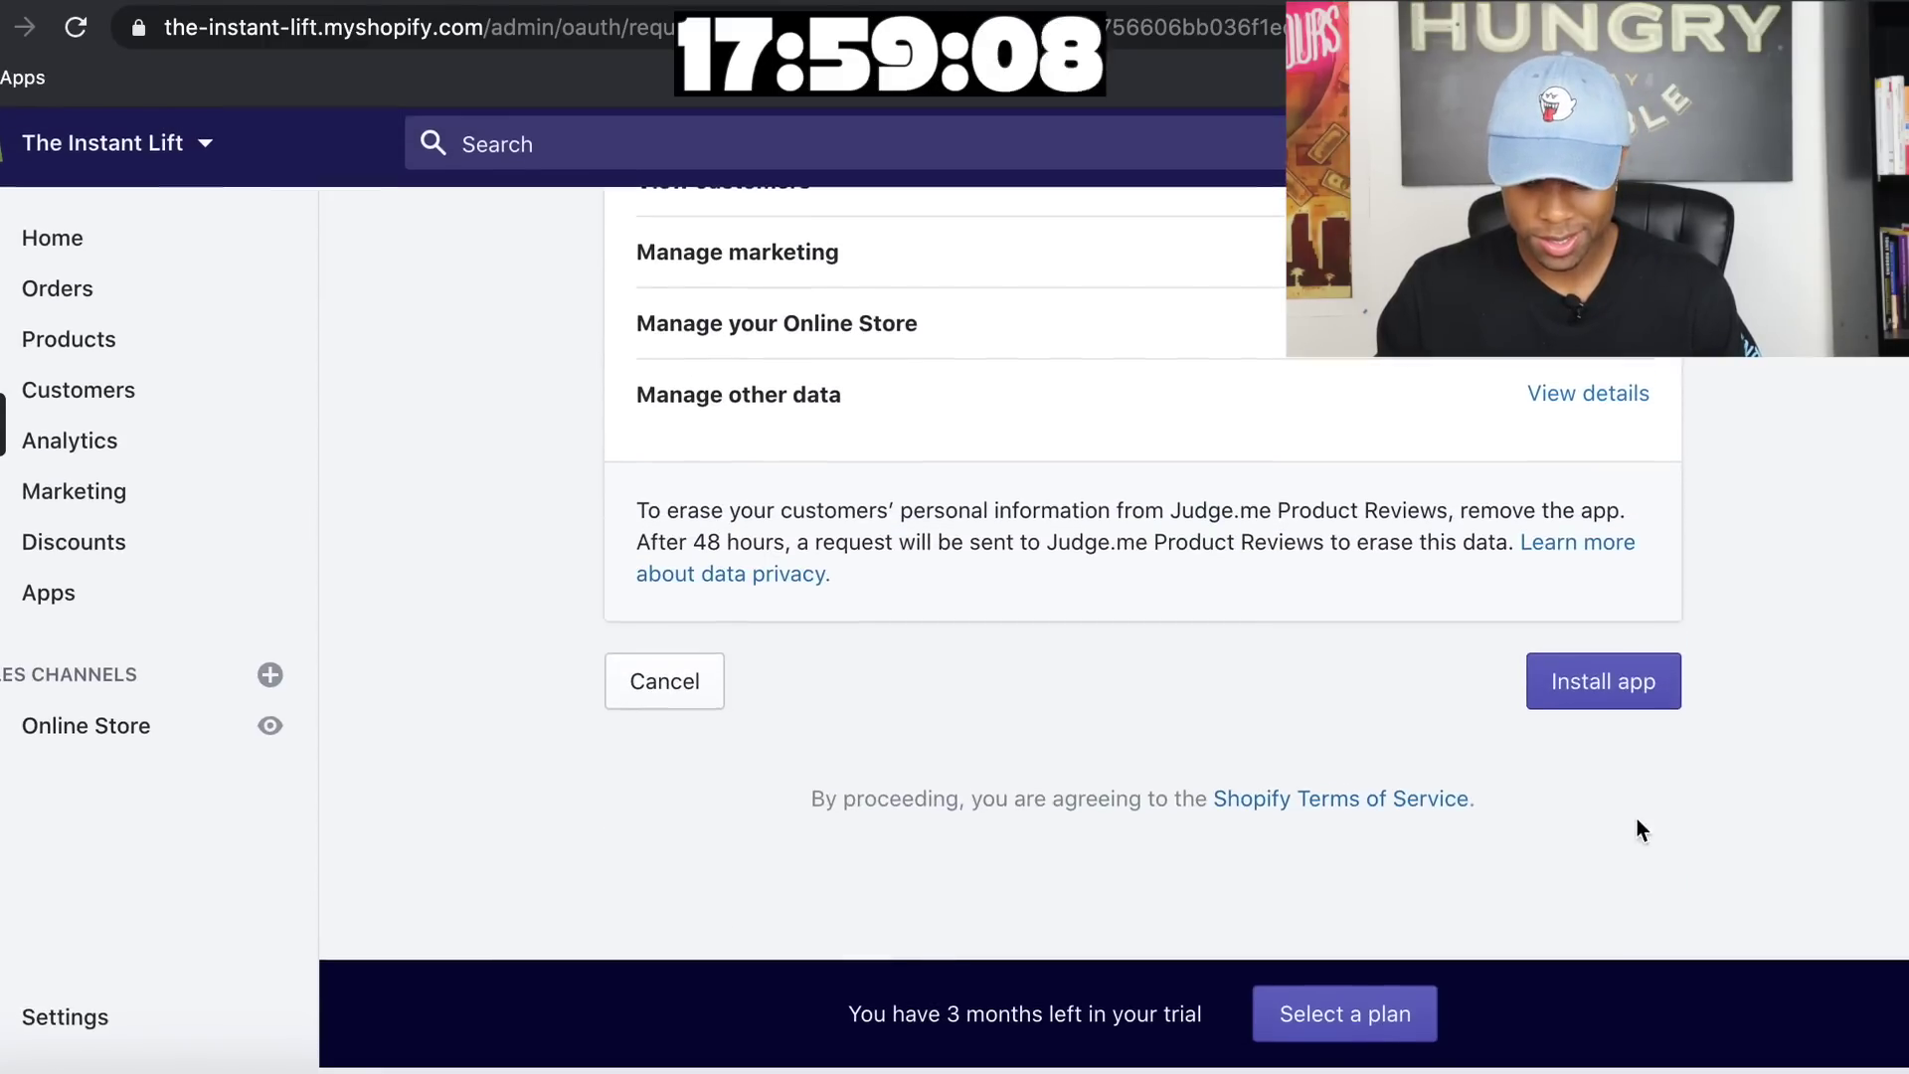
pyautogui.click(1613, 690)
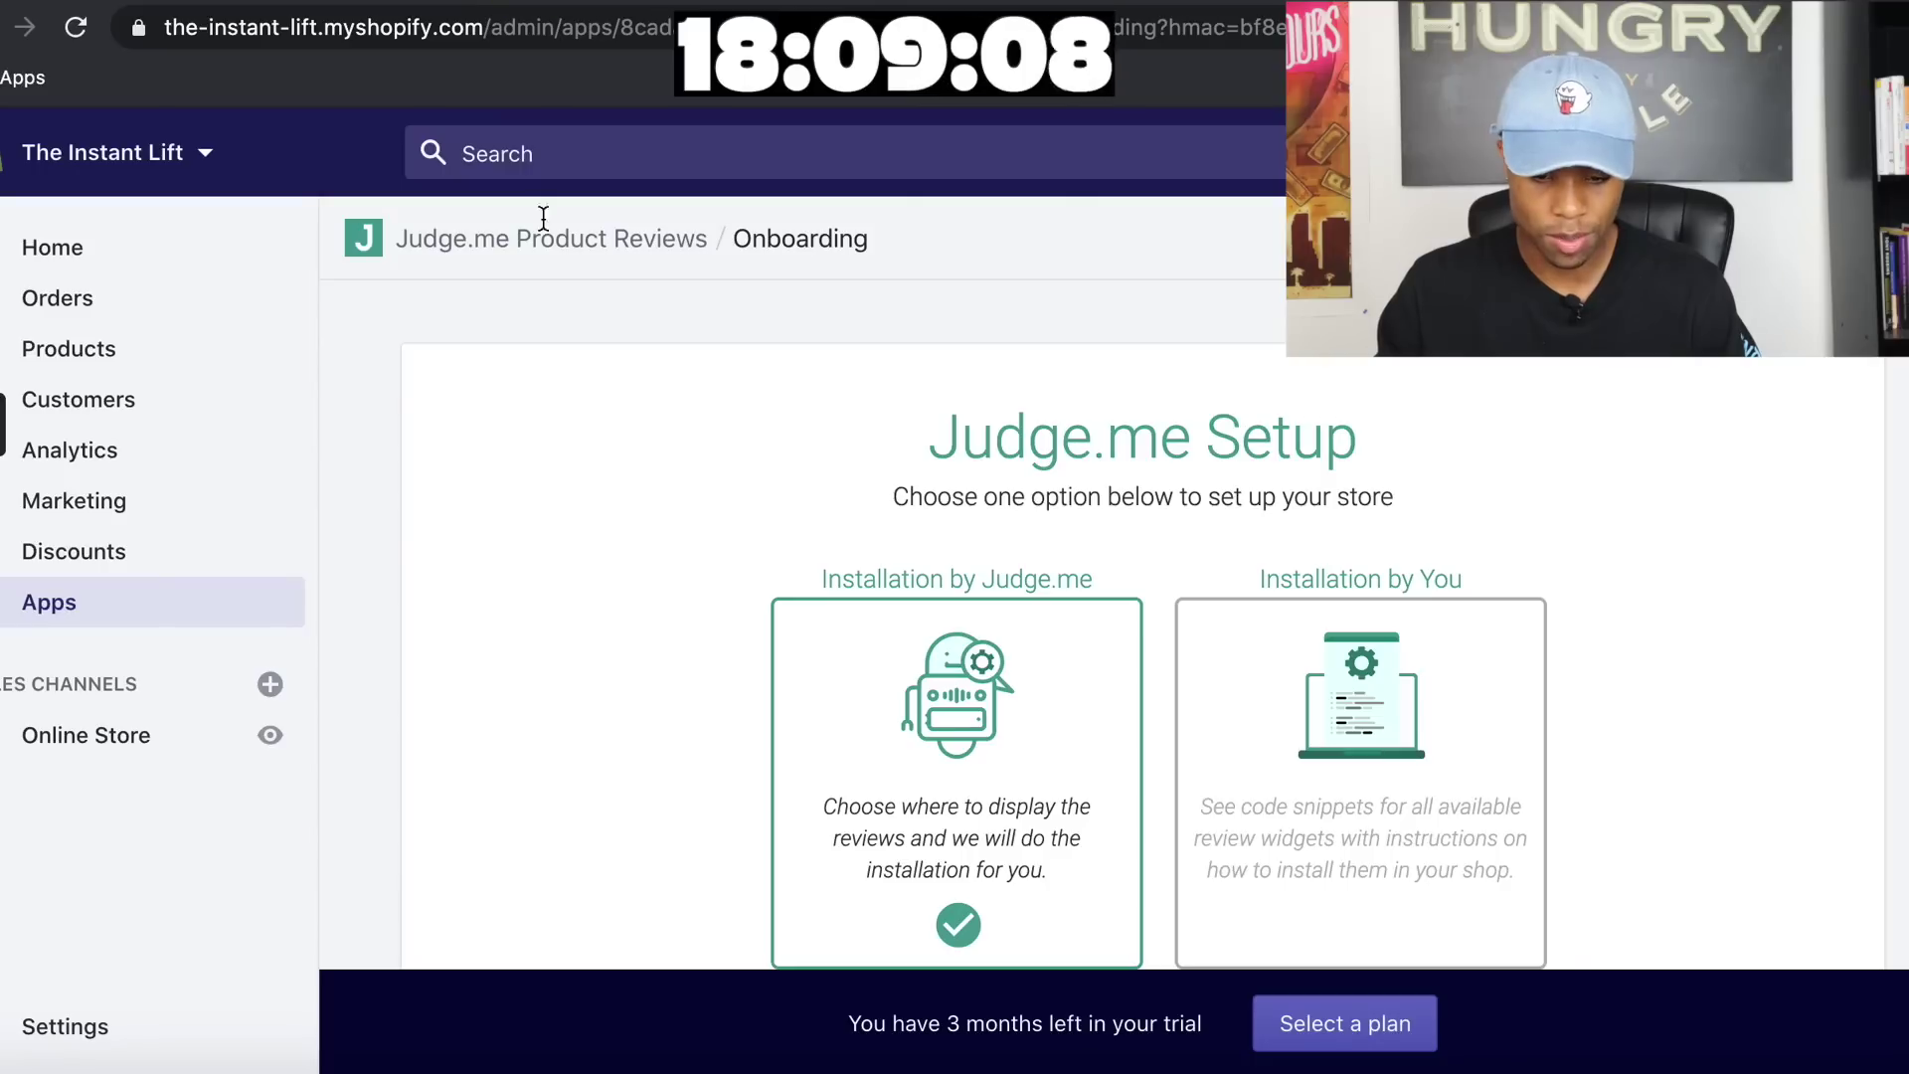
# Keep installation by Judge.me as the setup option and start the installation
pyautogui.scroll(-3, 610, 539)
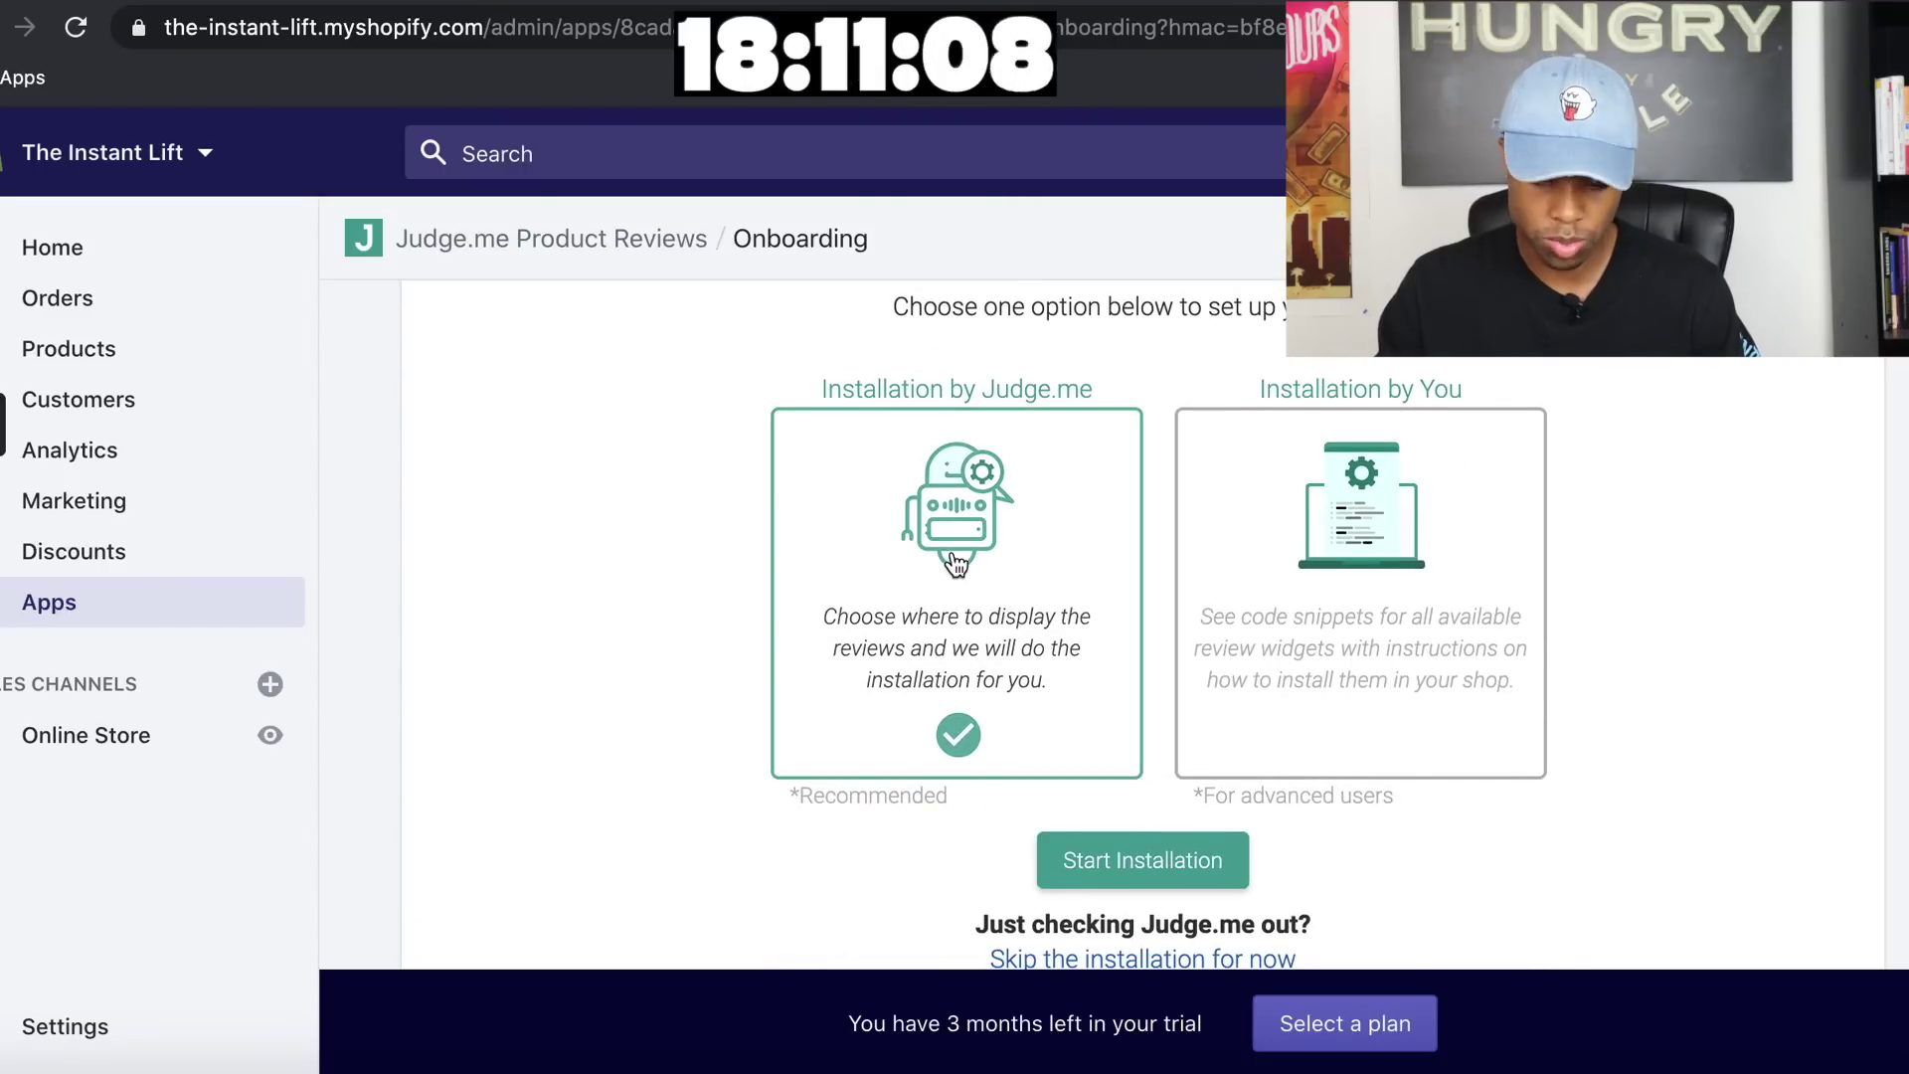
pyautogui.scroll(-1, 925, 562)
pyautogui.scroll(2, 1062, 682)
pyautogui.scroll(-2, 1064, 688)
pyautogui.scroll(3, 1064, 688)
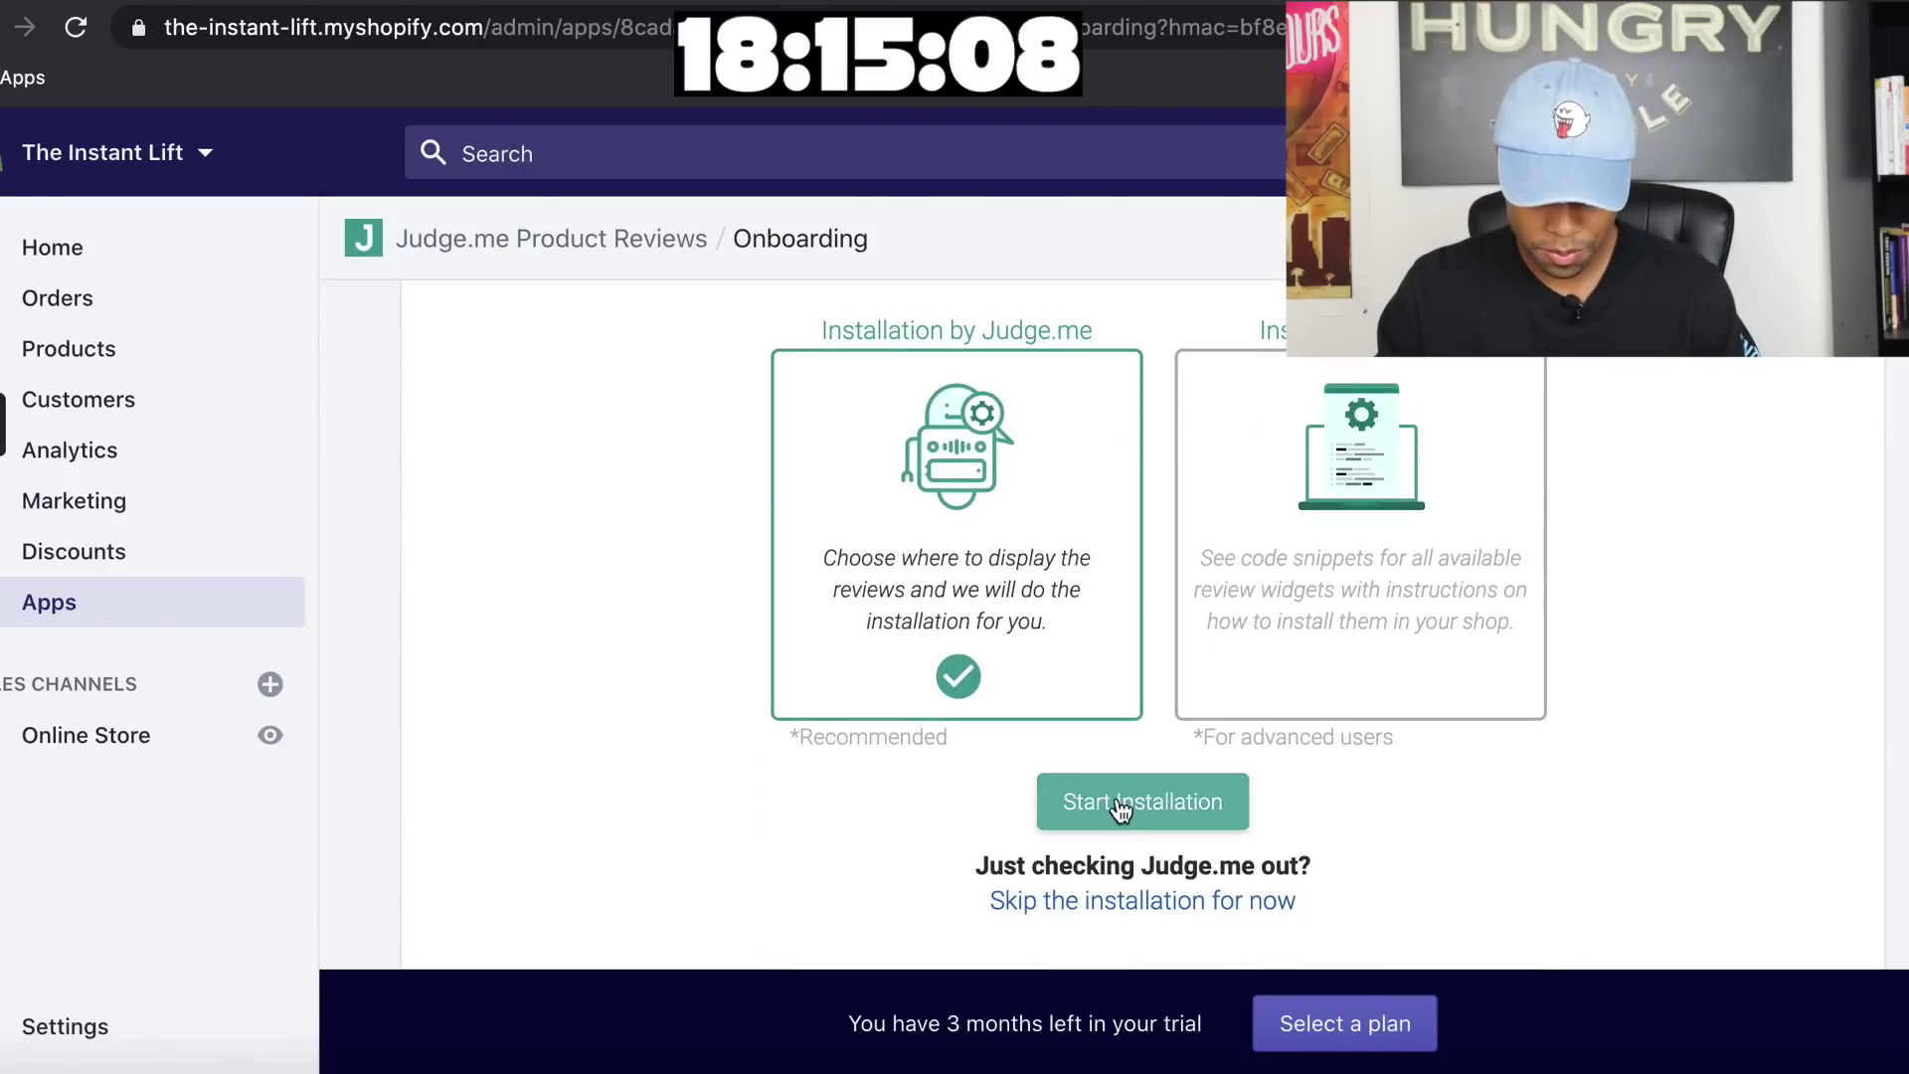
pyautogui.click(1126, 813)
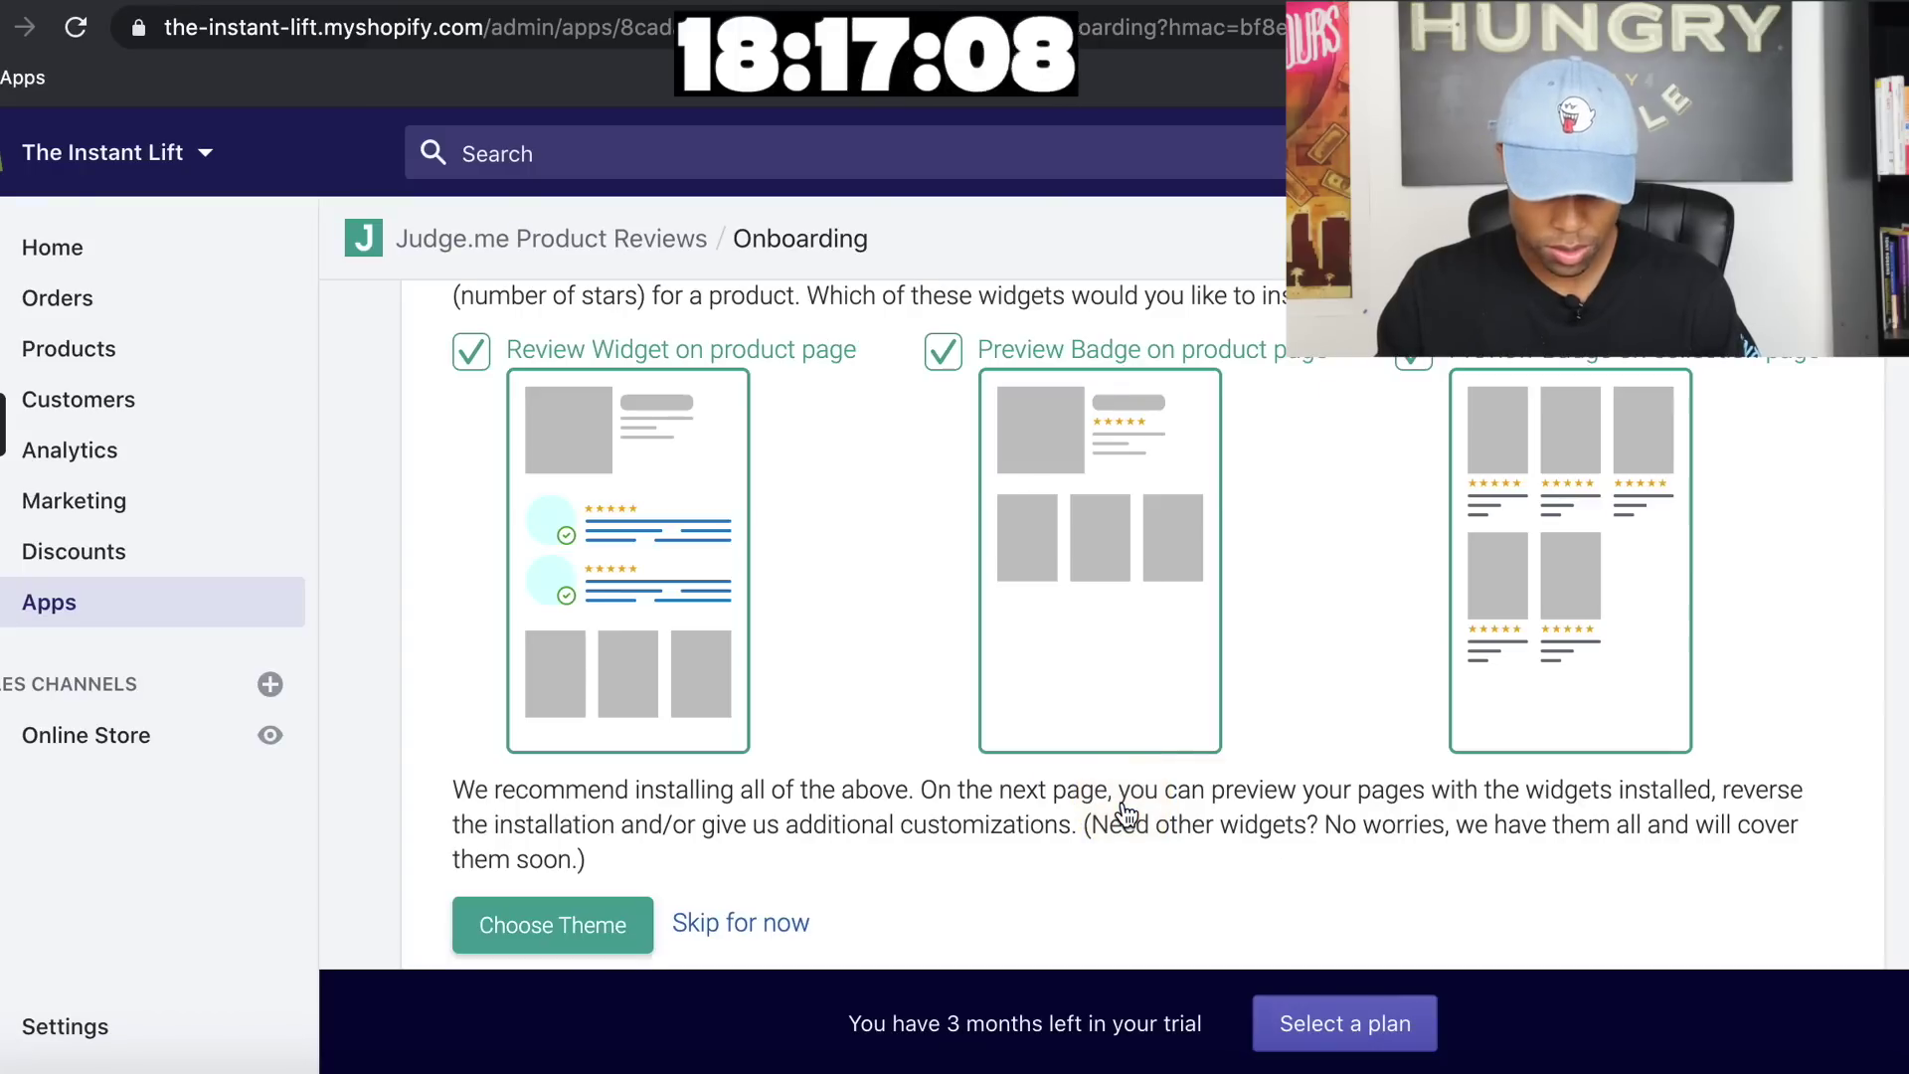
# Keep all review widgets selected and install Judge.me on the current live theme
pyautogui.scroll(2, 1140, 679)
pyautogui.scroll(-2, 771, 451)
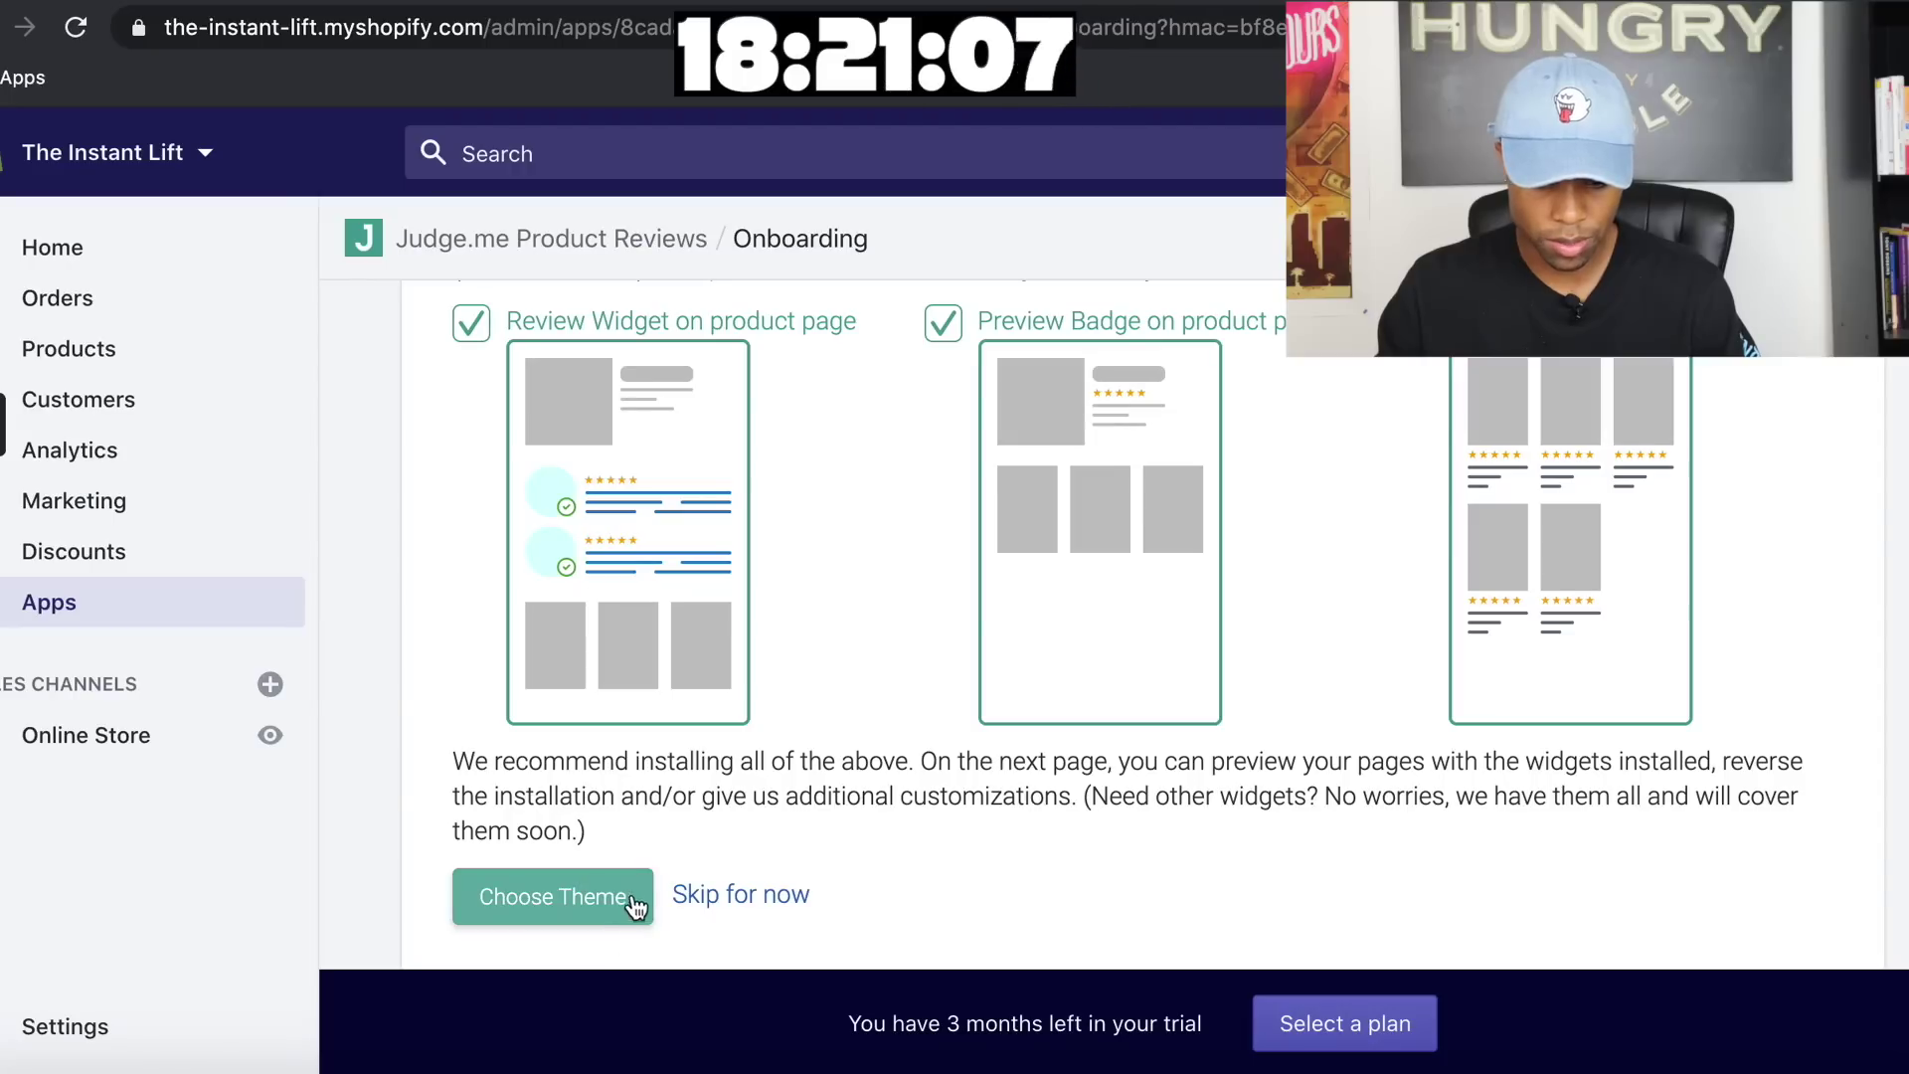
pyautogui.click(634, 905)
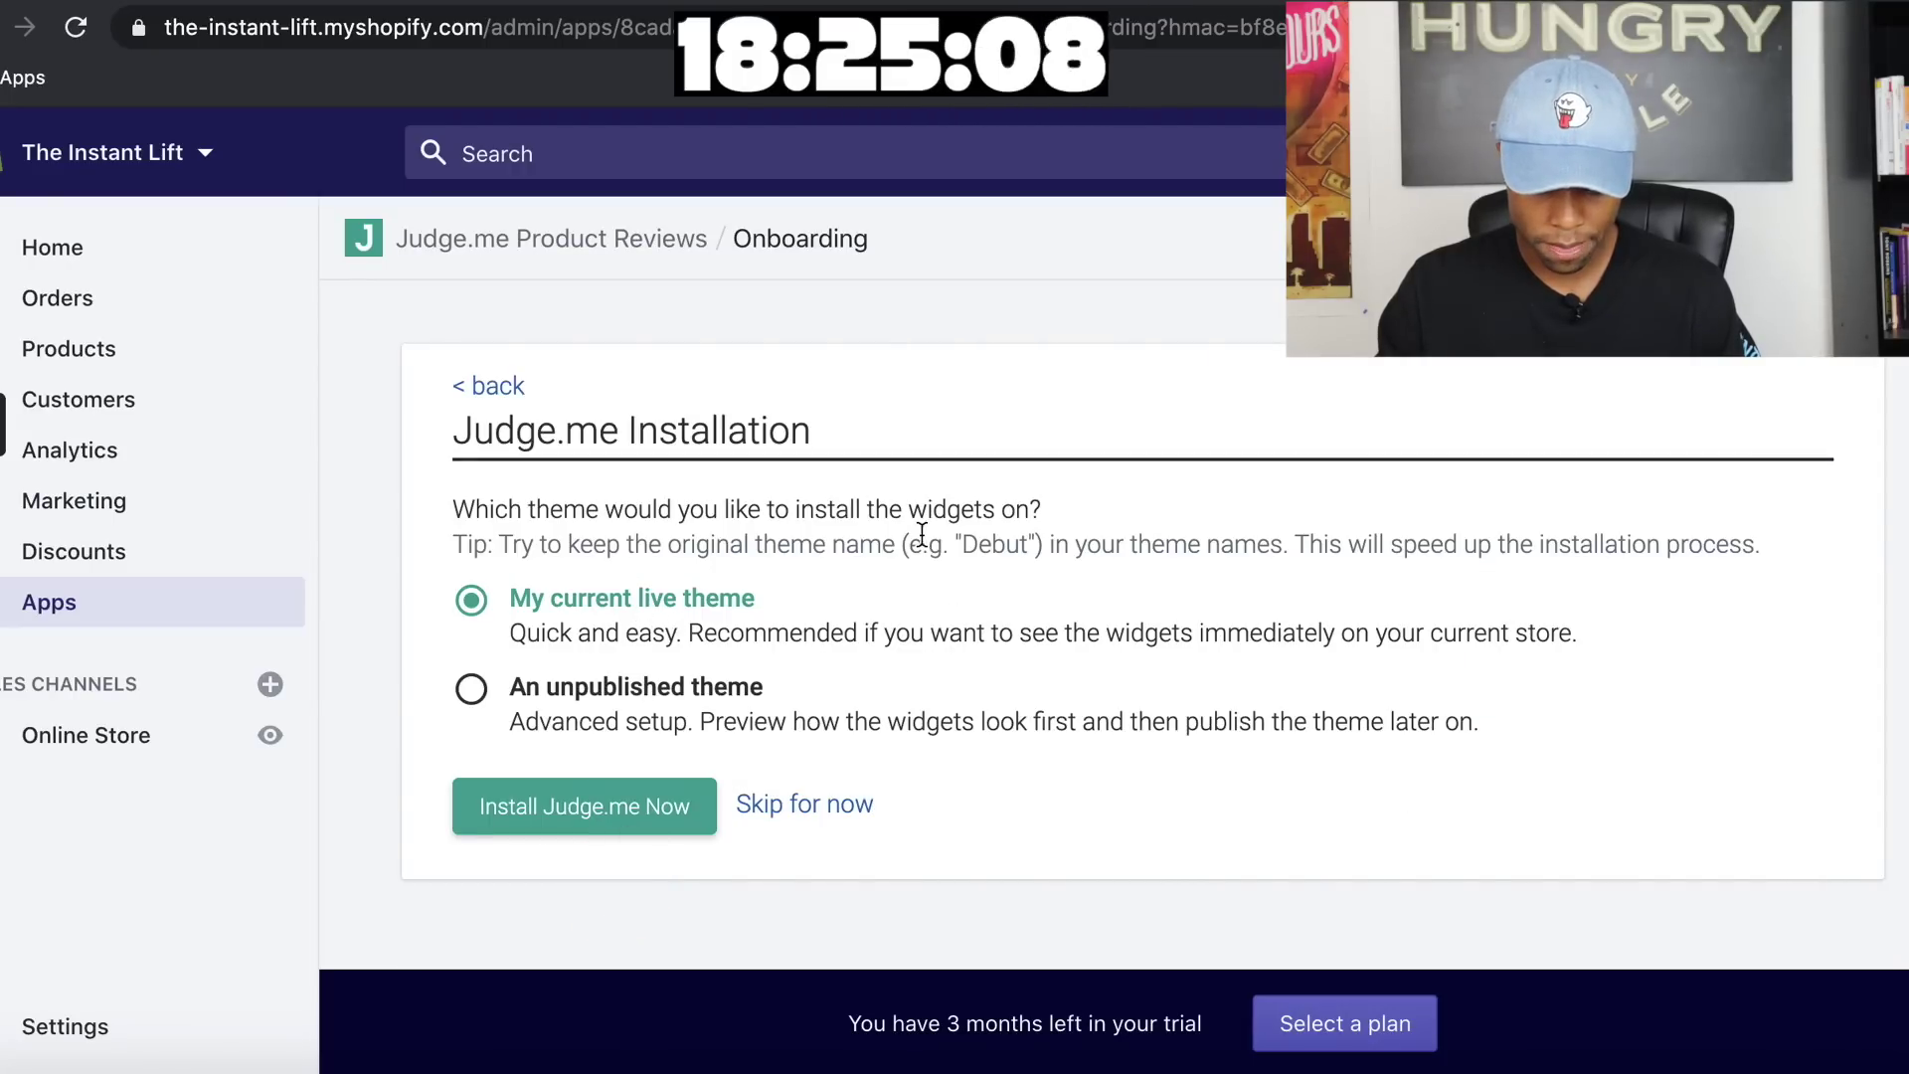
pyautogui.click(577, 818)
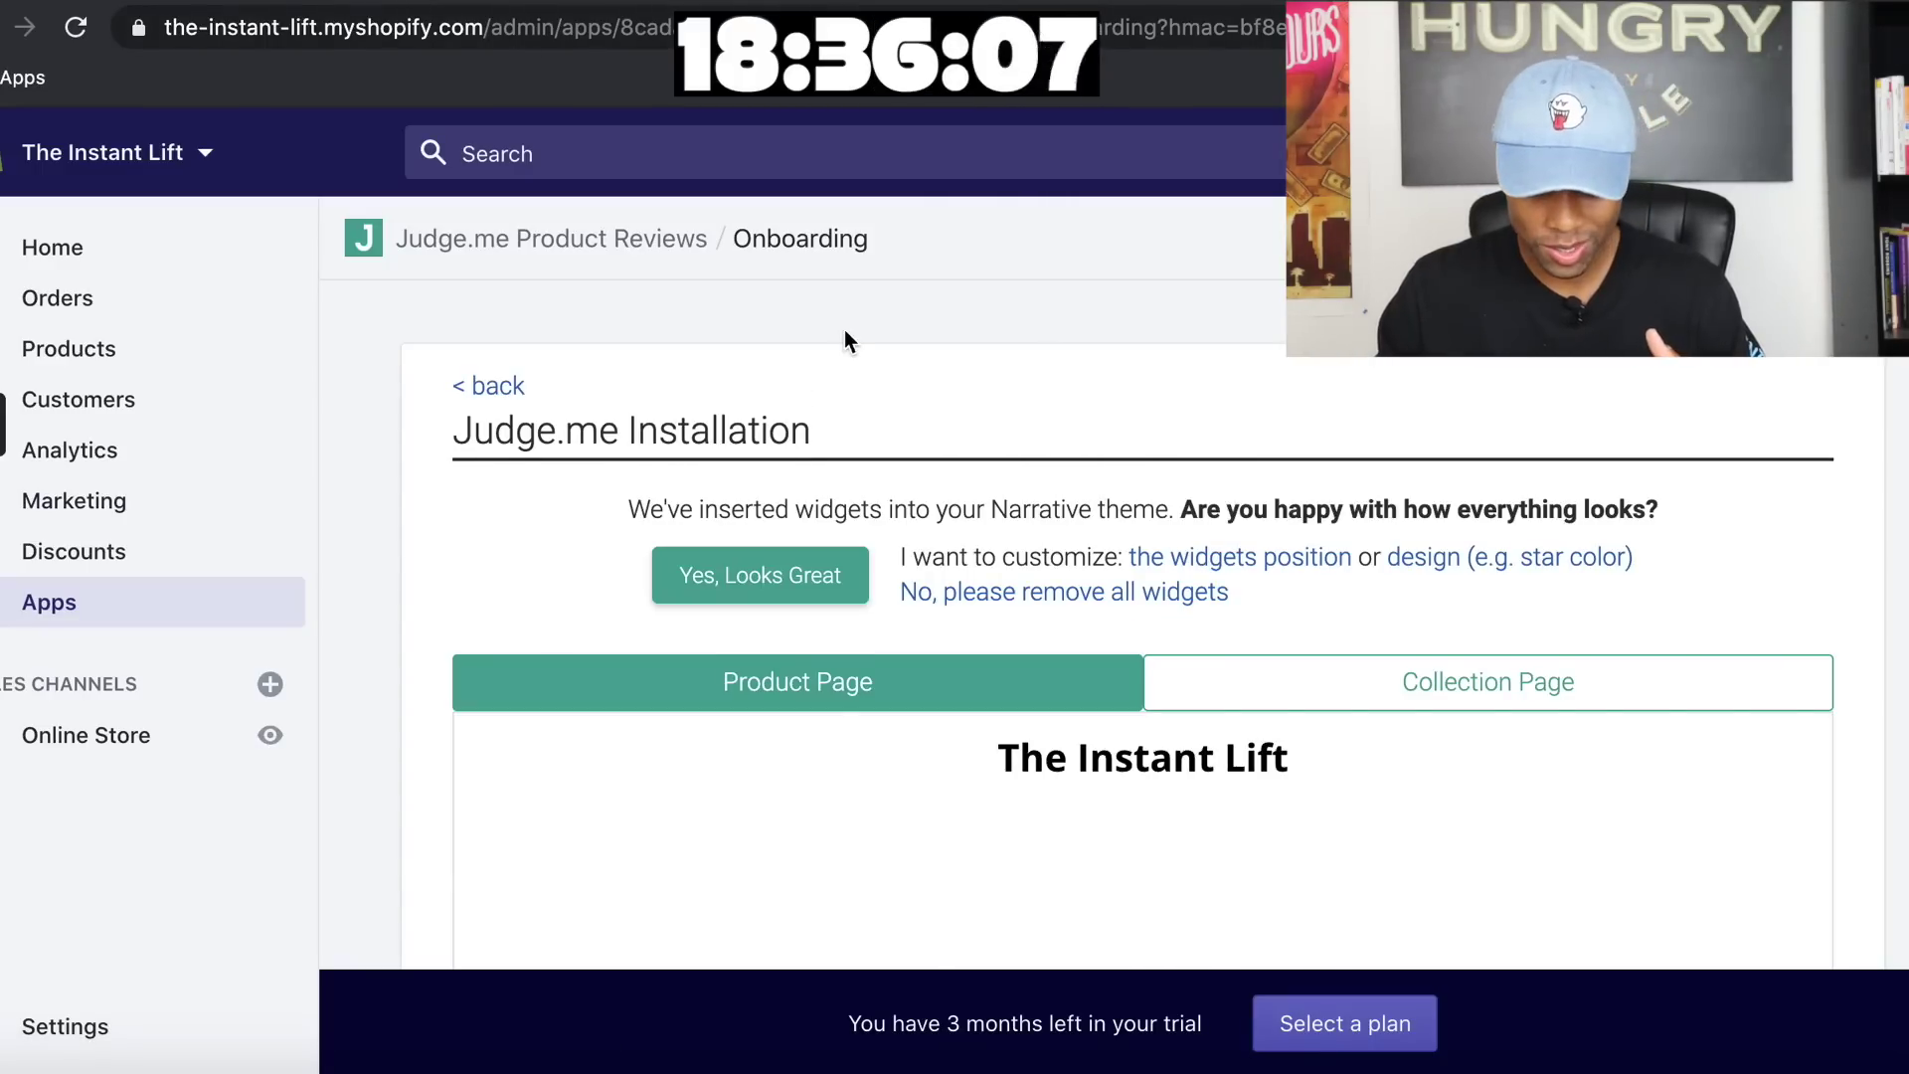
# Examine the product page preview on the Judge.me installation page
pyautogui.scroll(-3, 846, 338)
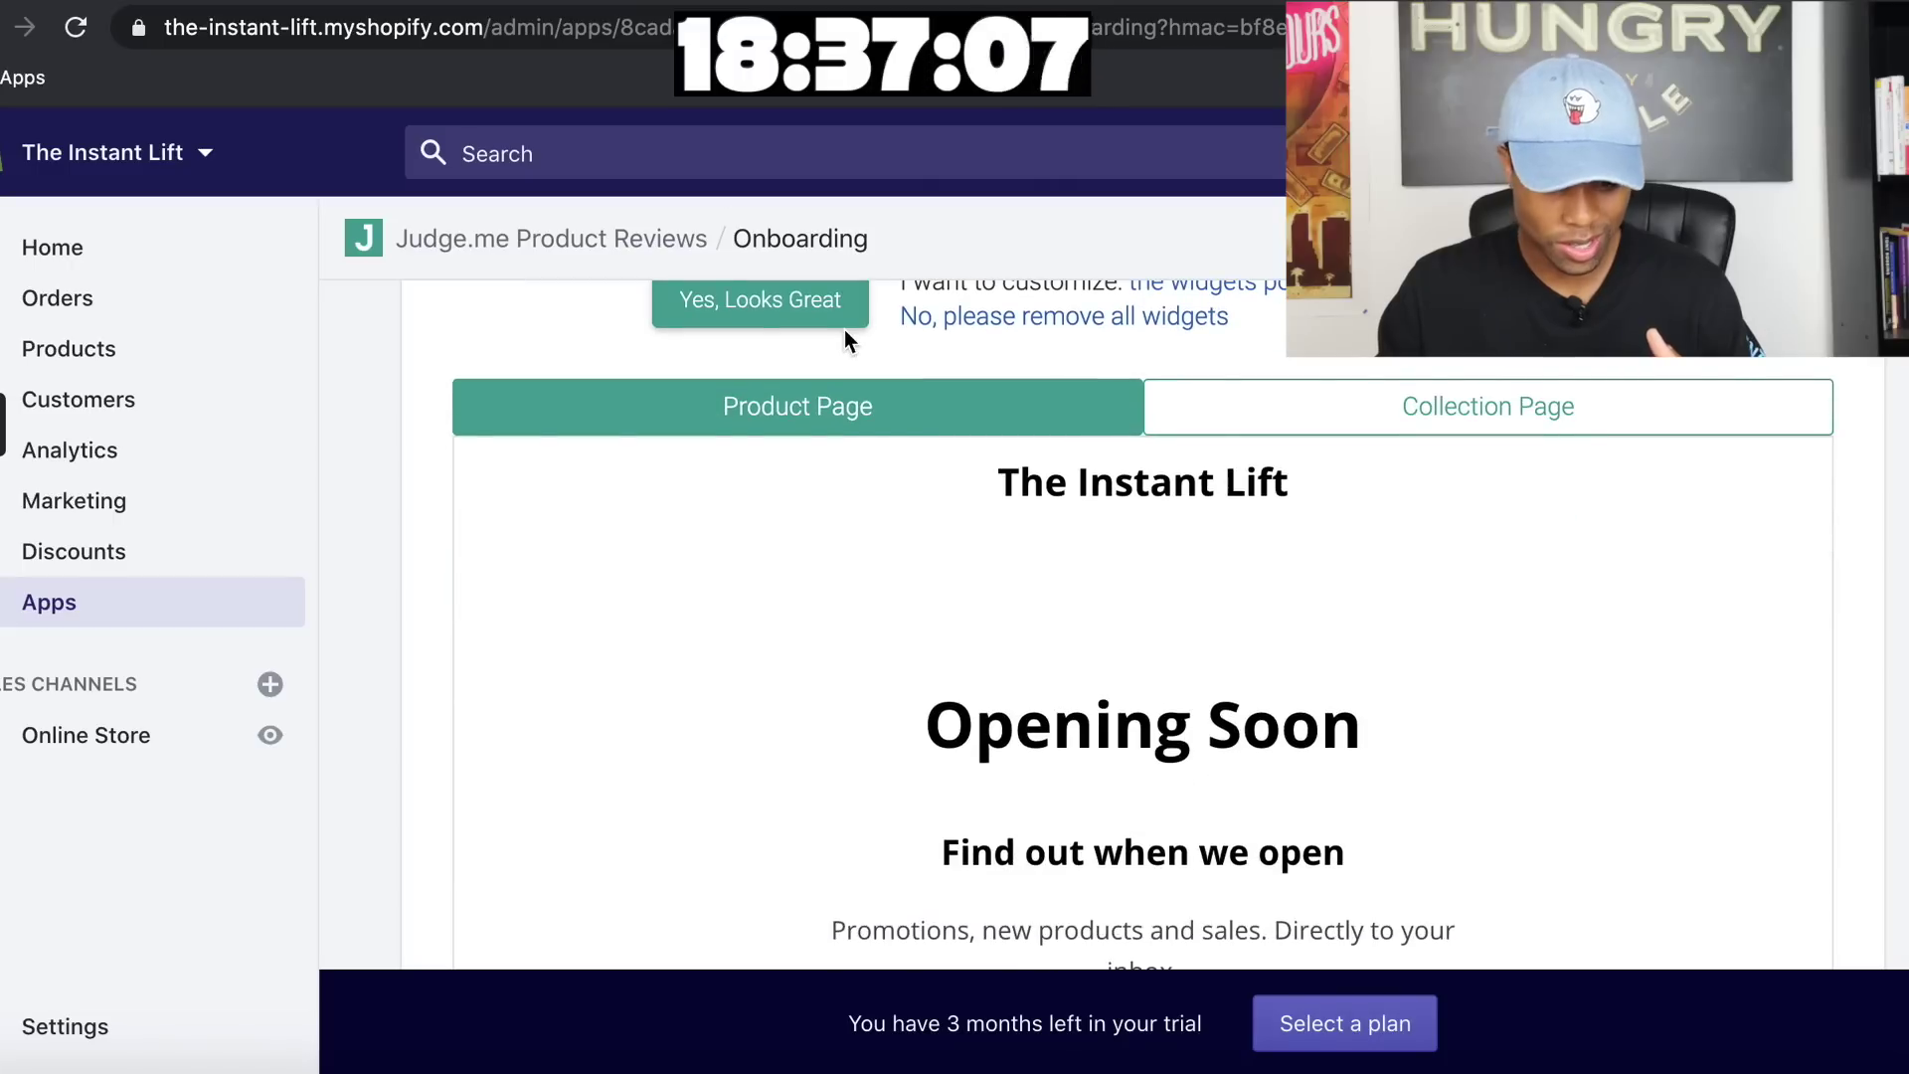
pyautogui.scroll(-5, 821, 584)
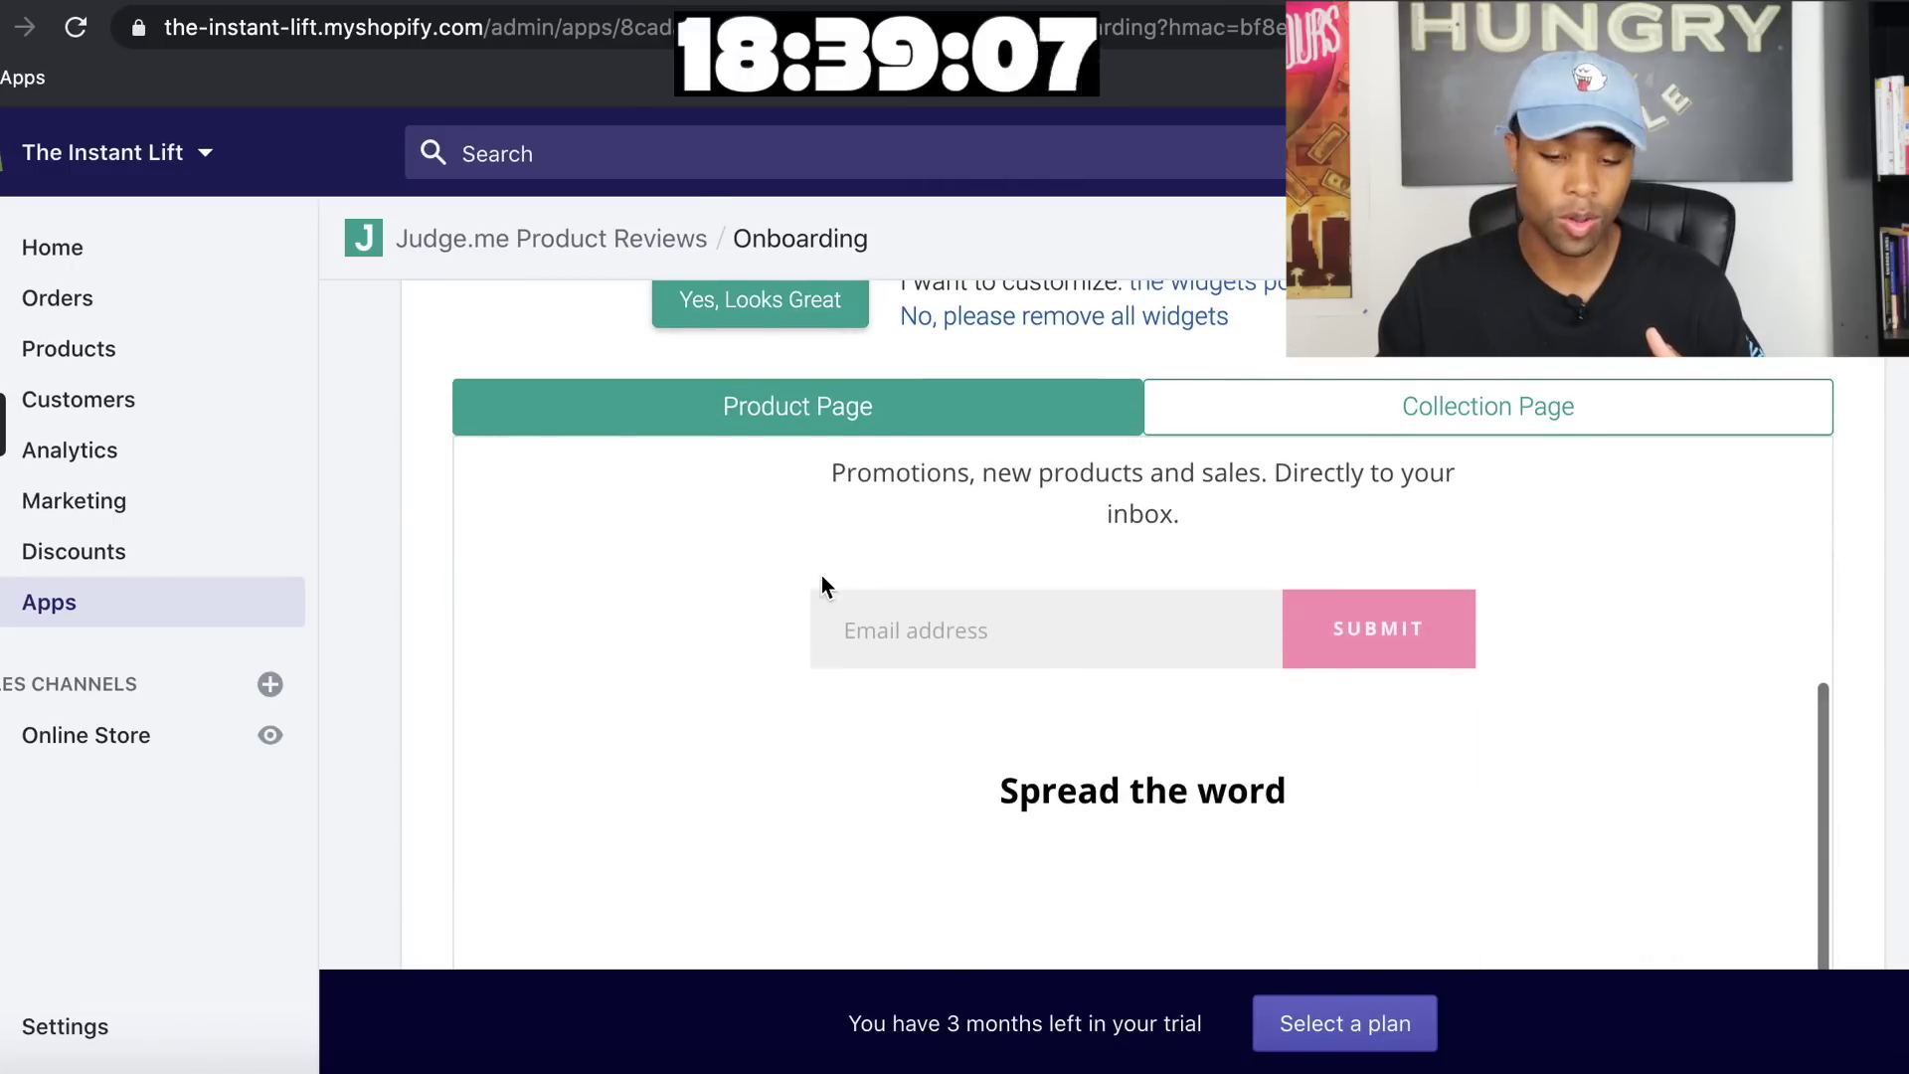
pyautogui.scroll(2, 821, 574)
pyautogui.scroll(1, 821, 575)
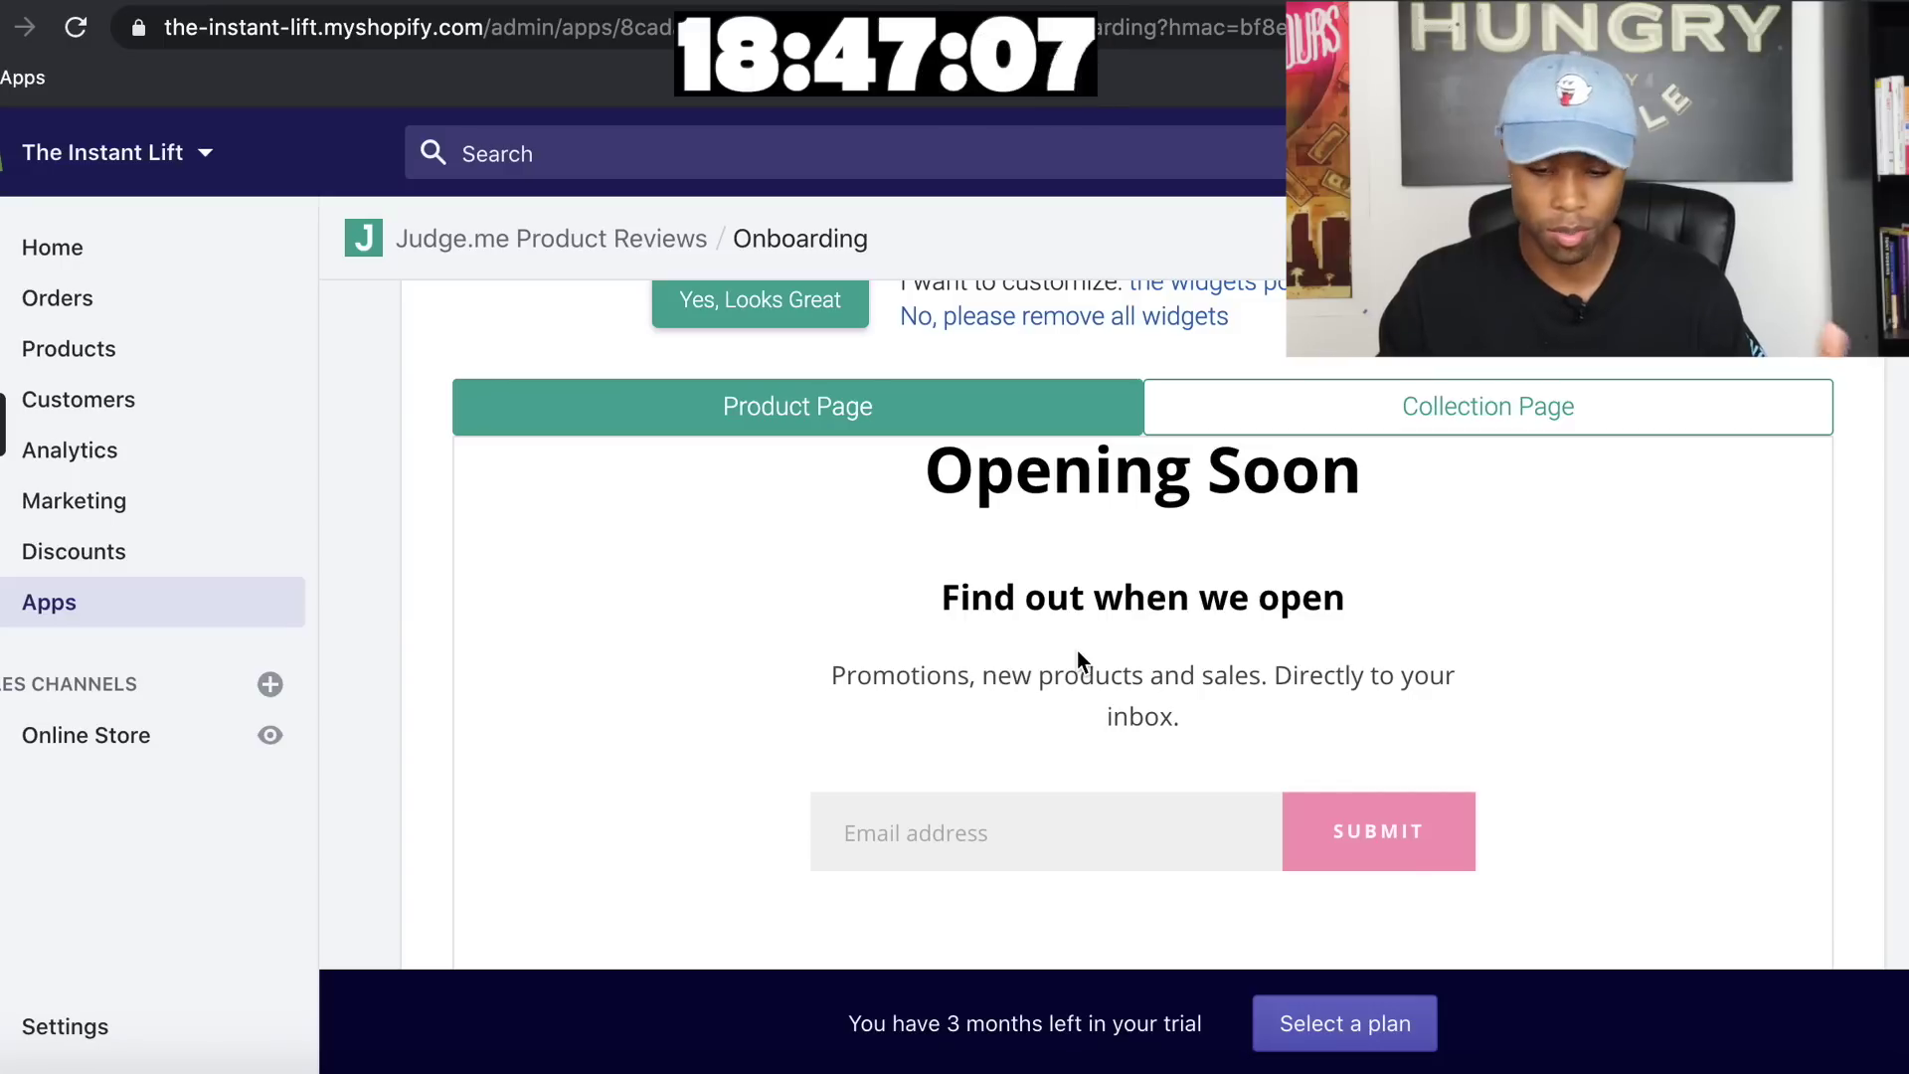
pyautogui.scroll(3, 631, 323)
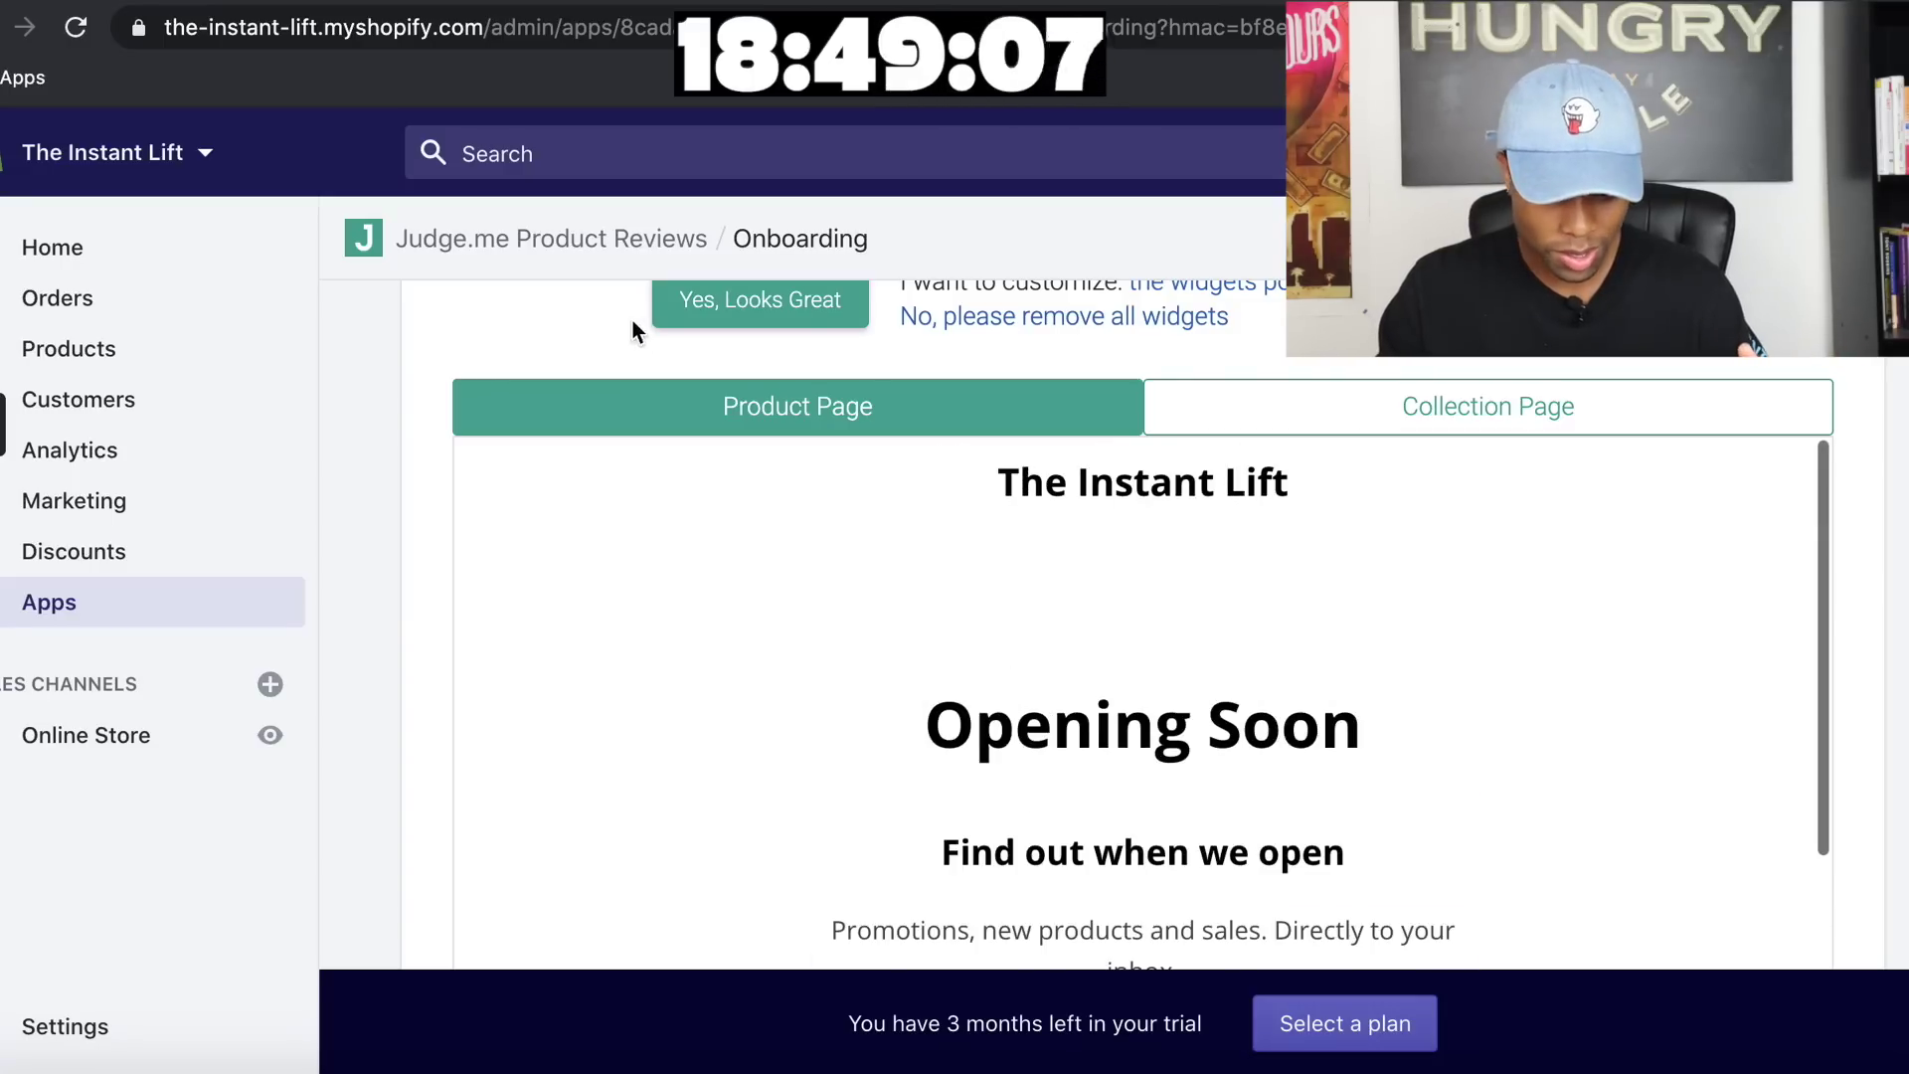
pyautogui.scroll(2, 800, 349)
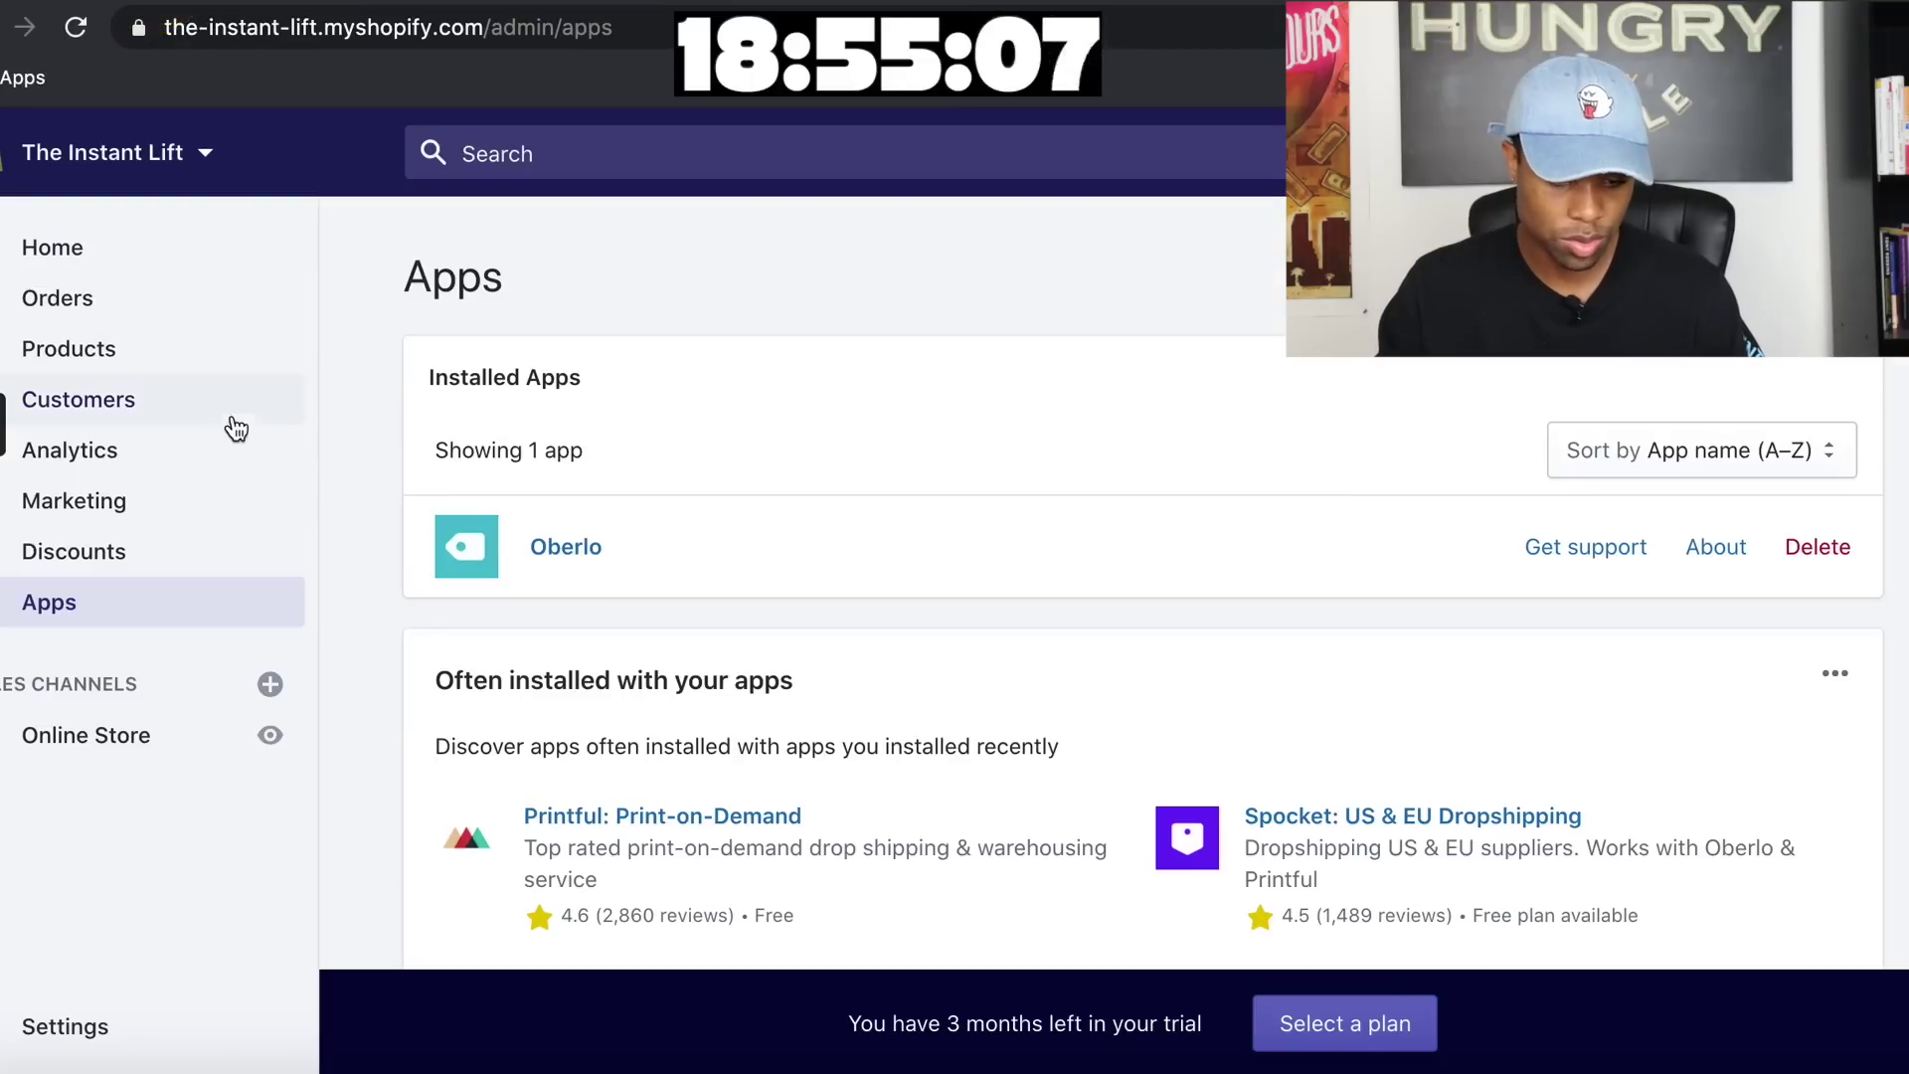
# Reload the store's installed apps list, open AliExpress Review Importer, and start a review import from AliExpress
pyautogui.click(241, 604)
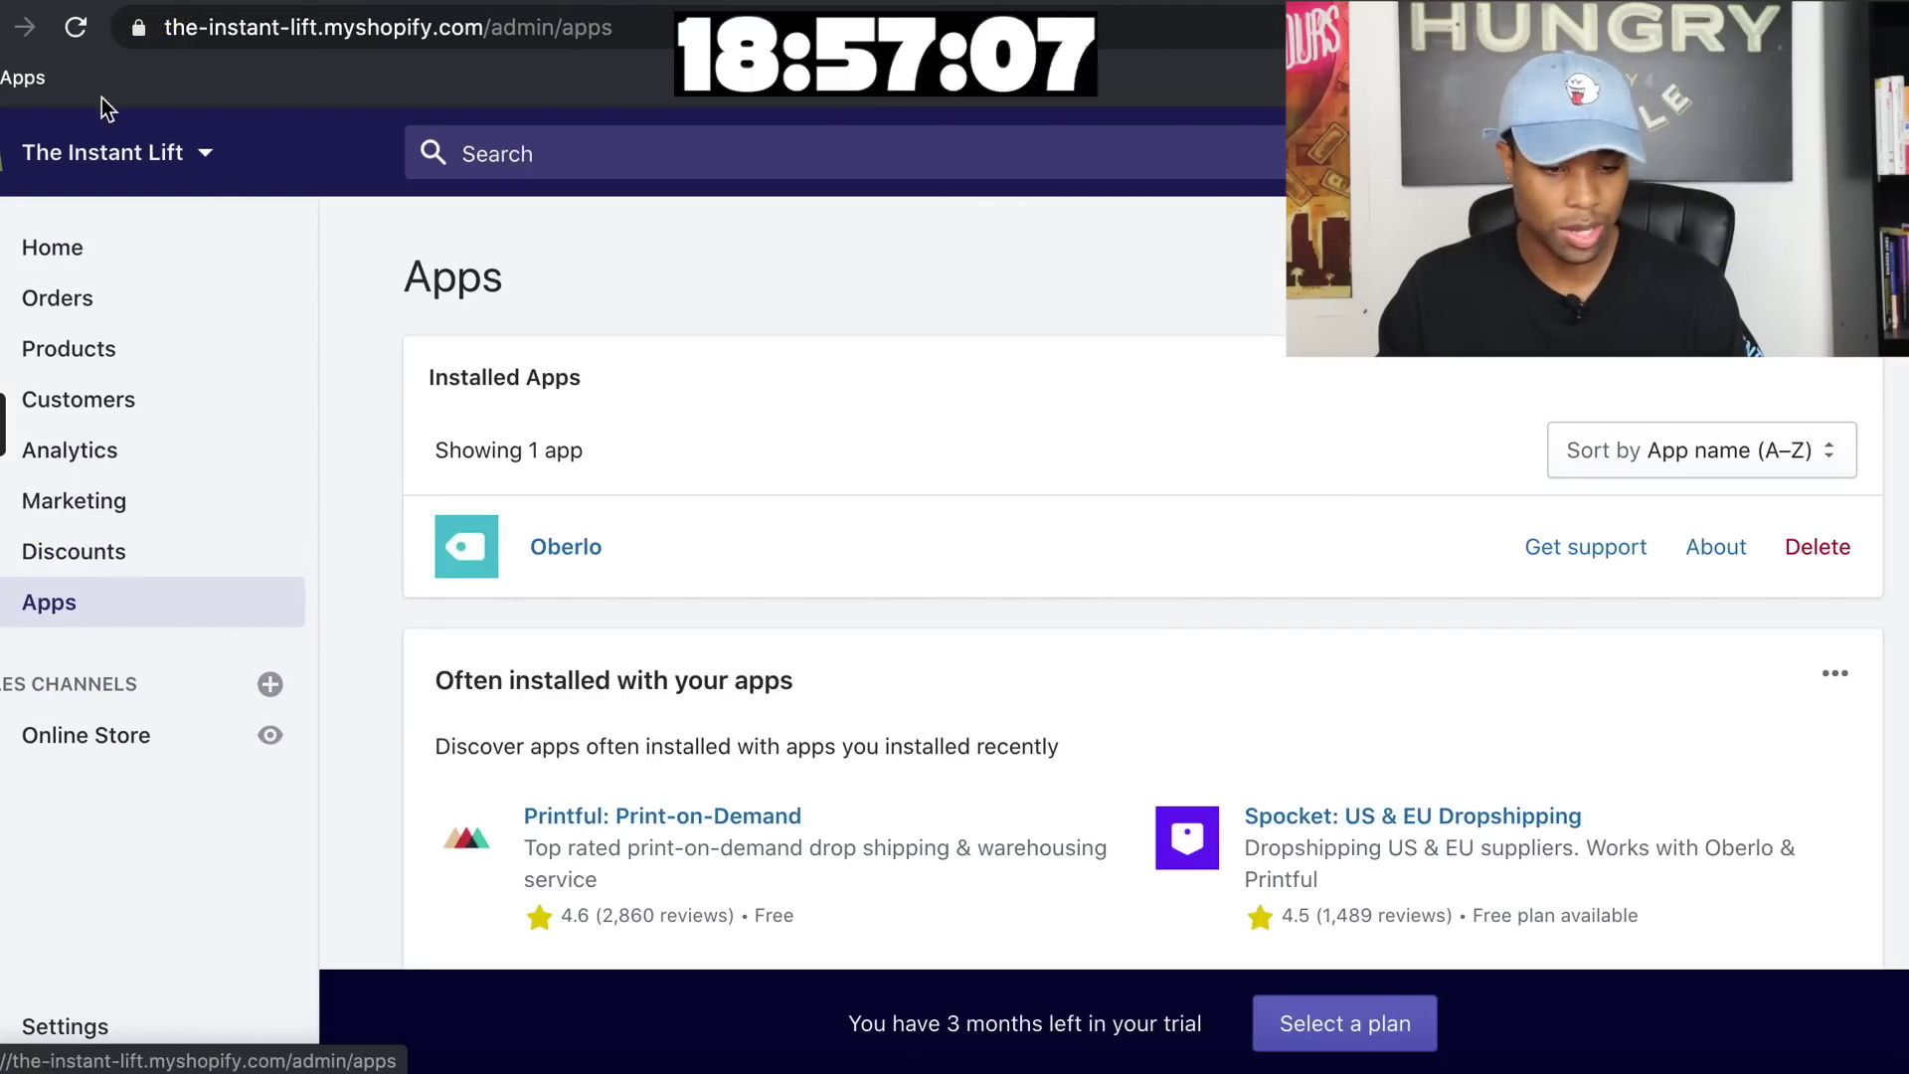
pyautogui.click(77, 32)
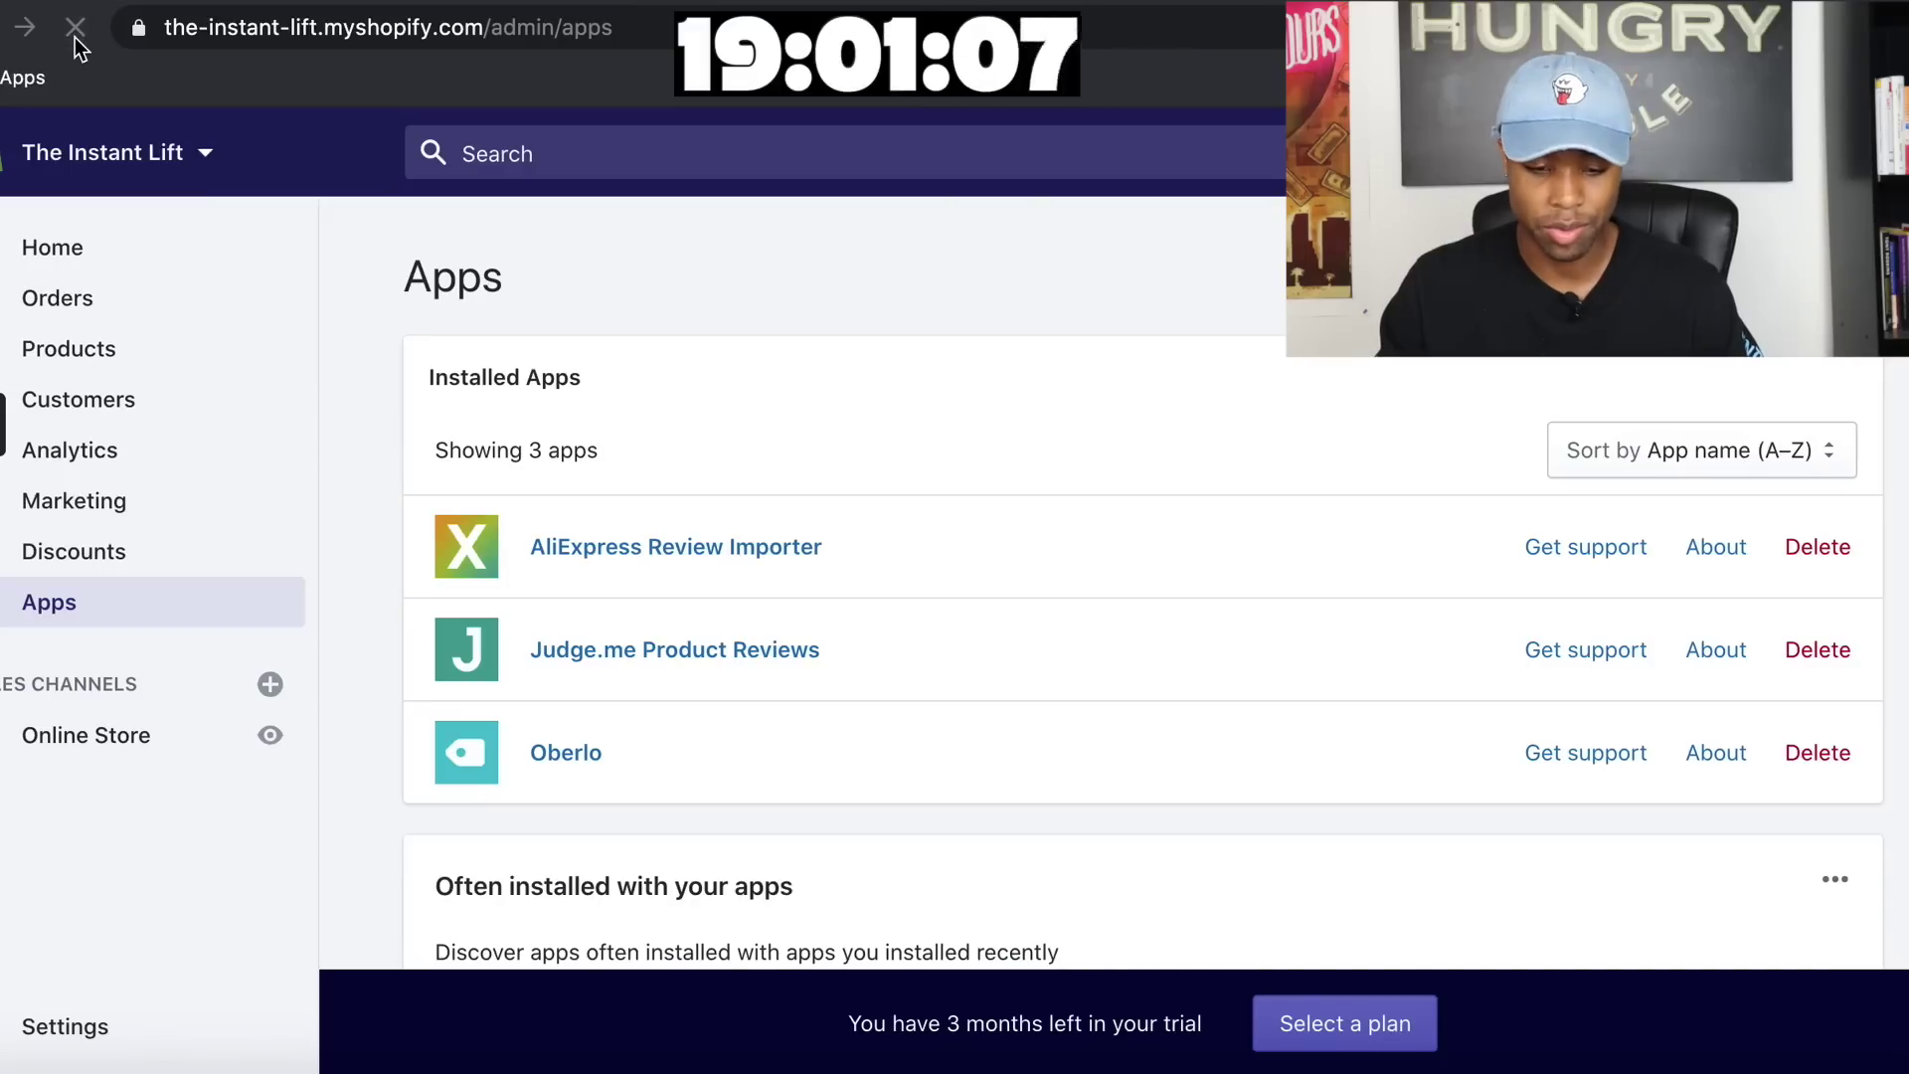
pyautogui.click(724, 550)
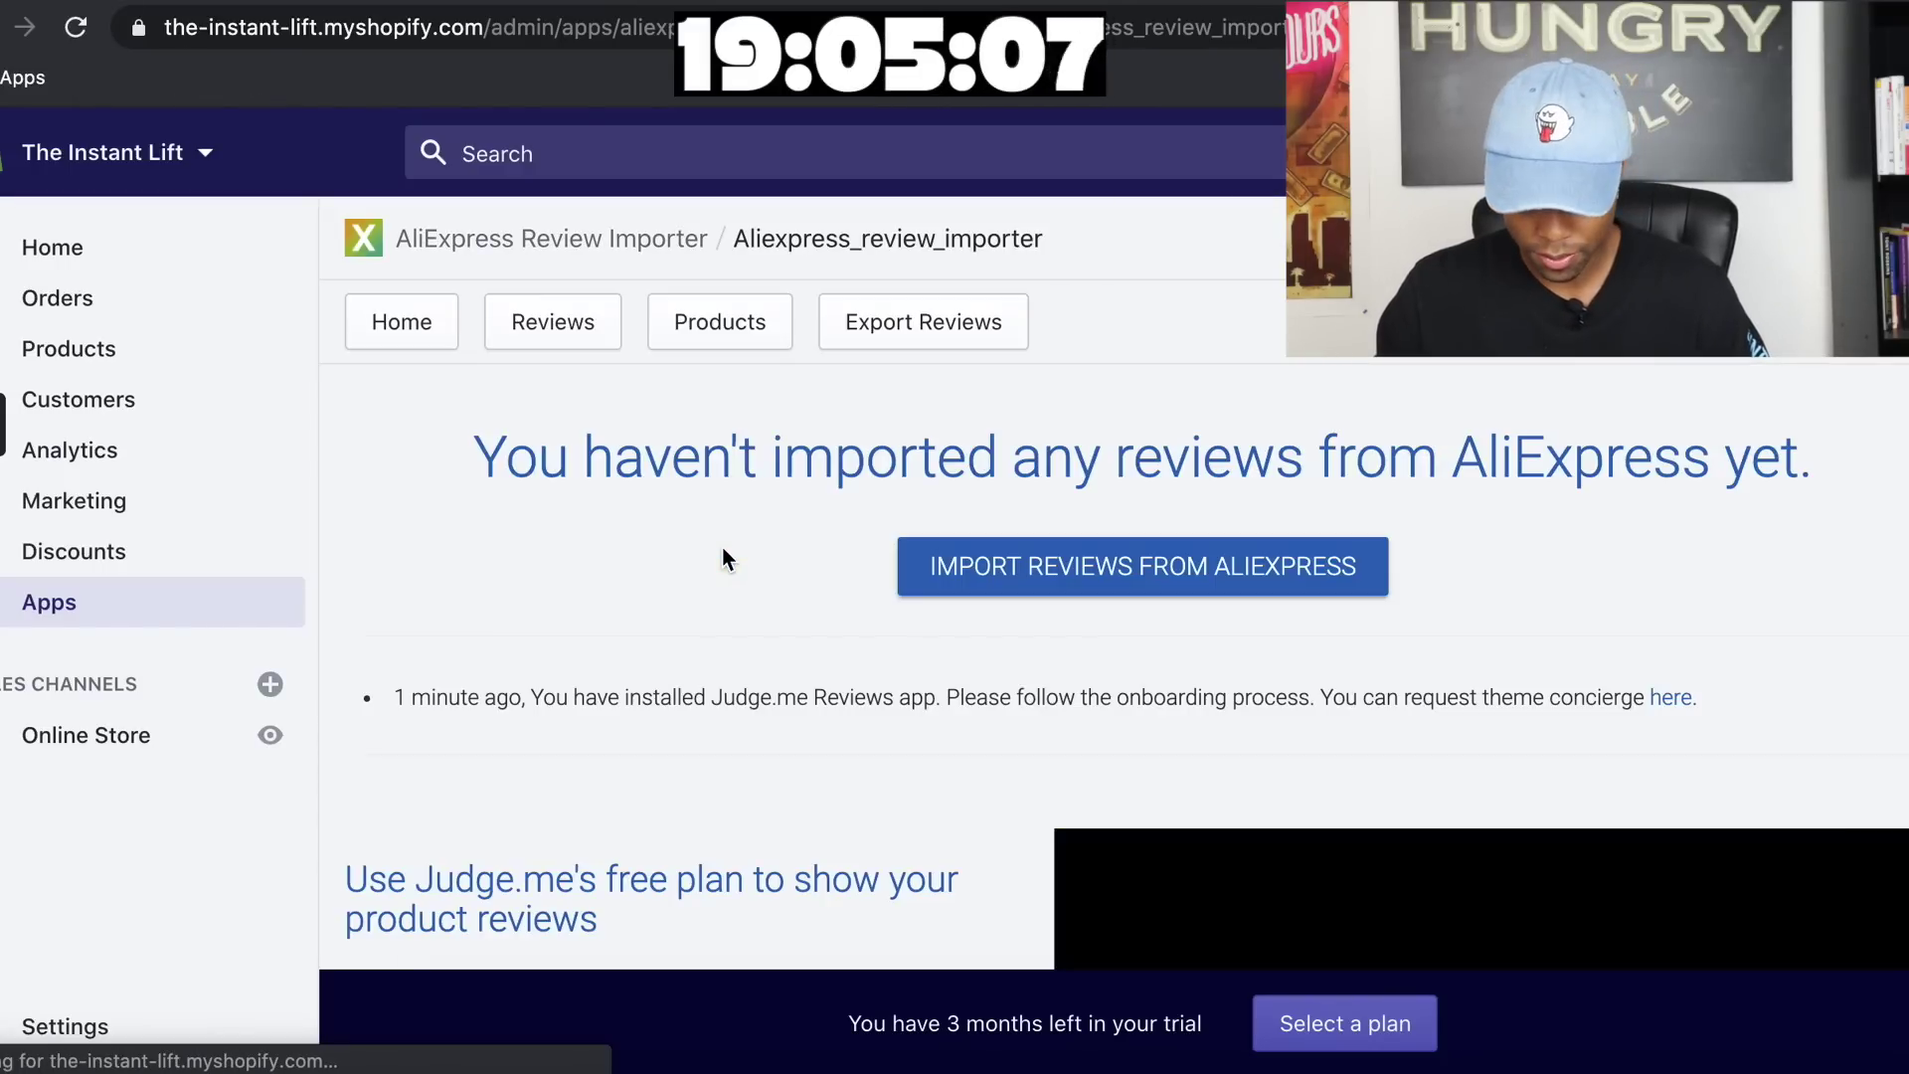
pyautogui.click(1005, 574)
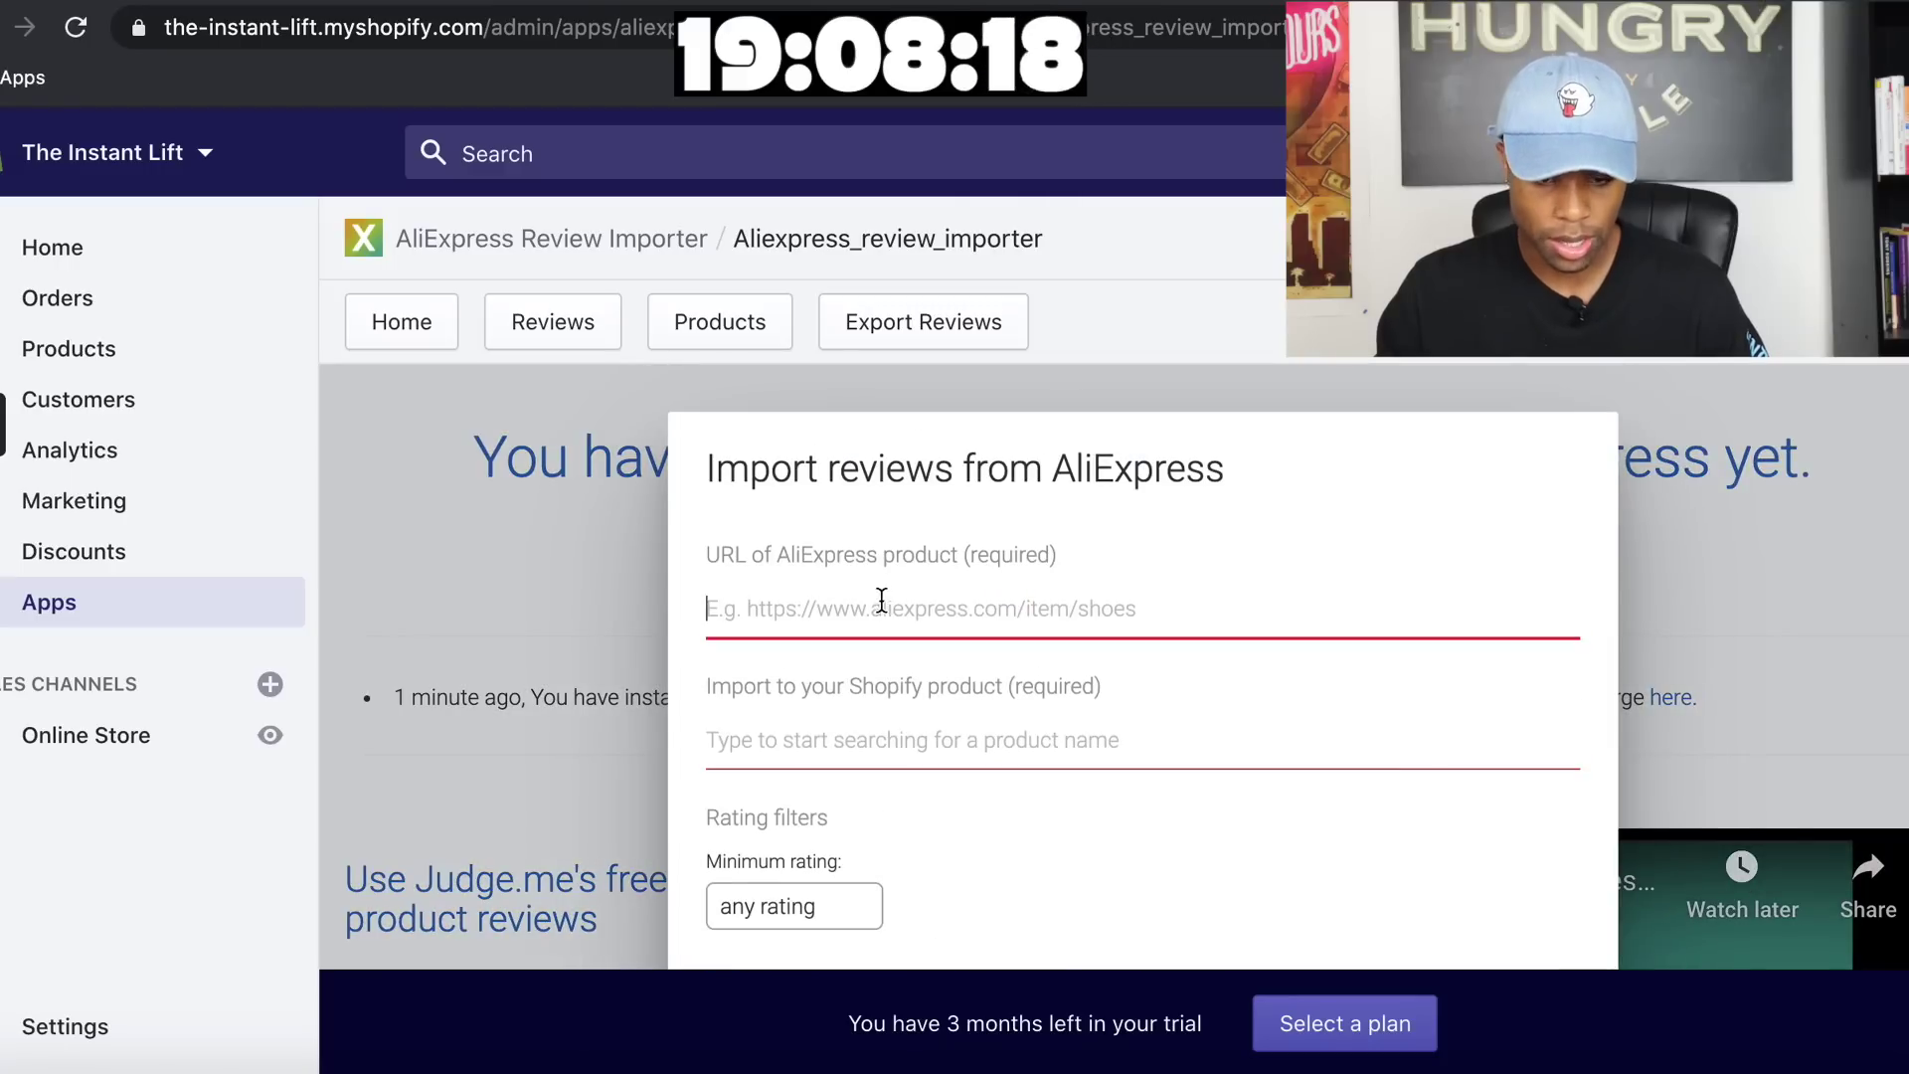
pyautogui.click(879, 599)
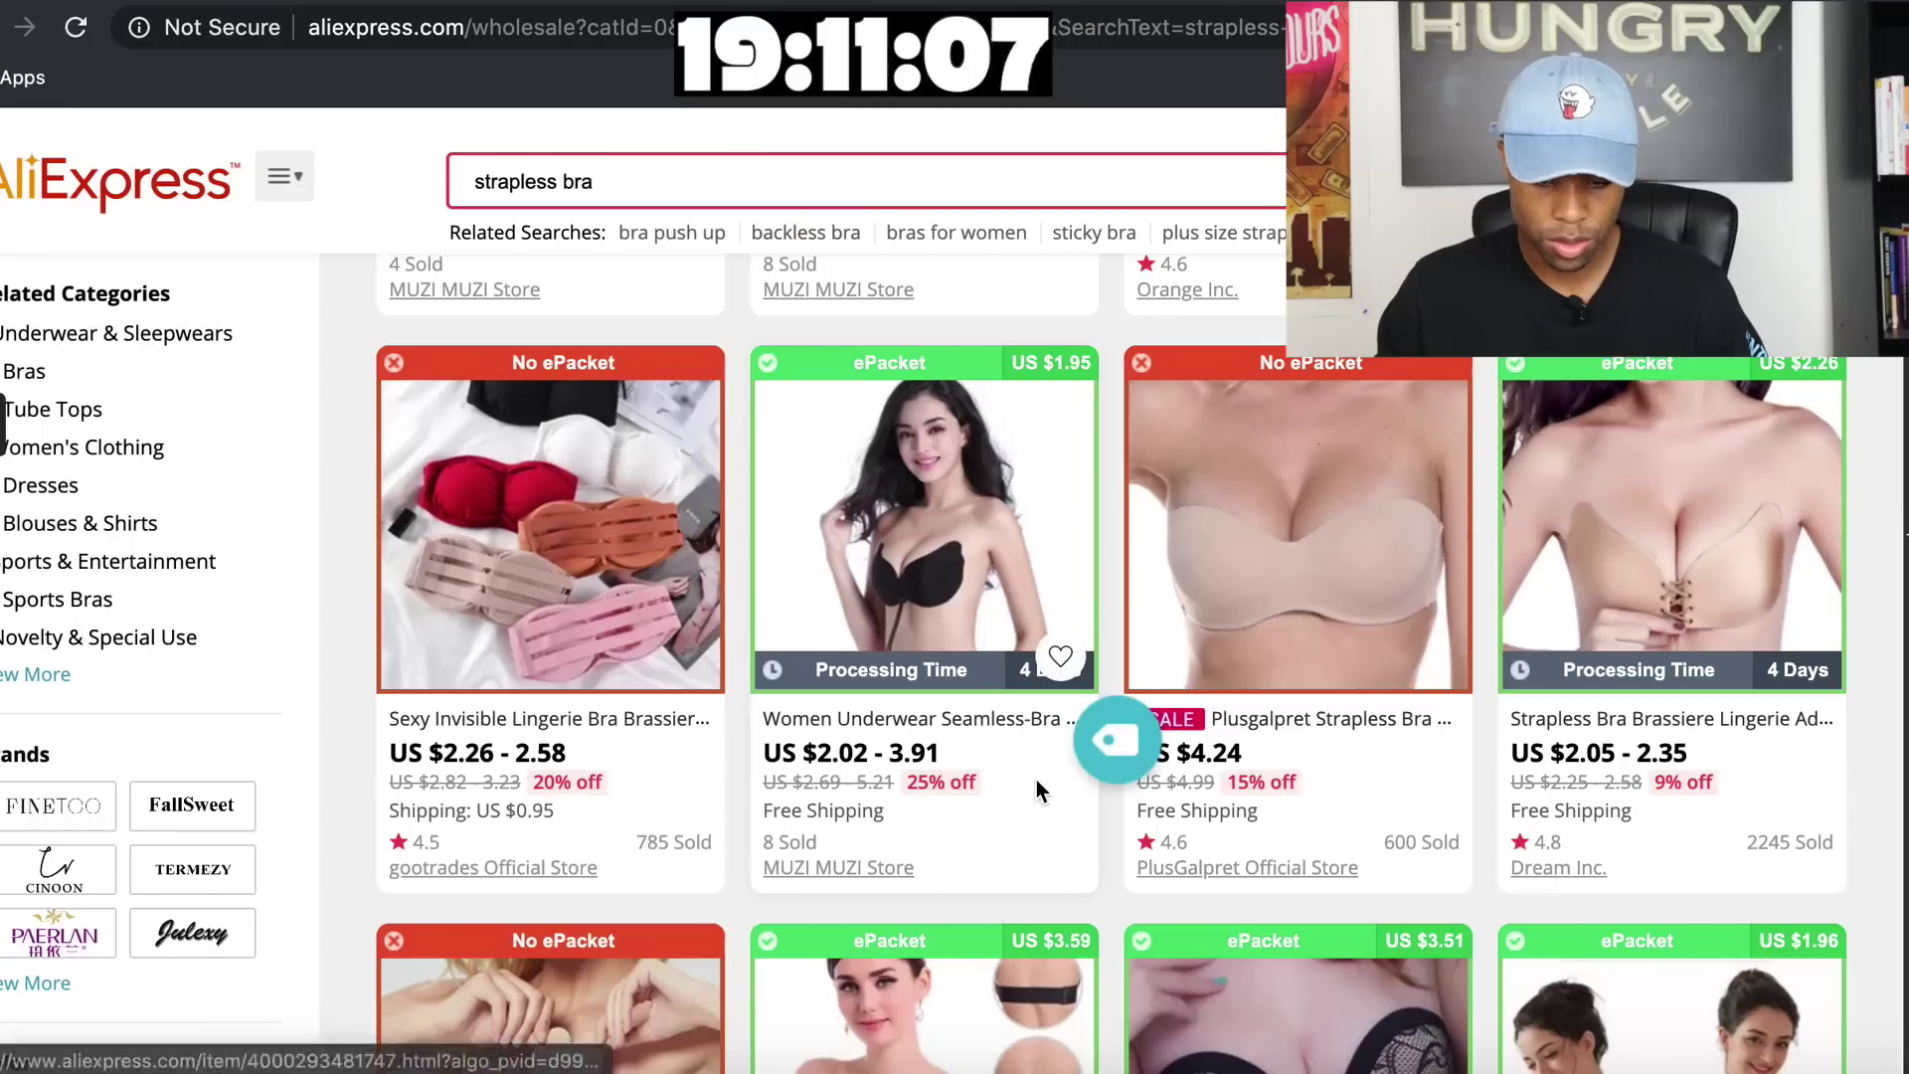
pyautogui.scroll(2, 945, 736)
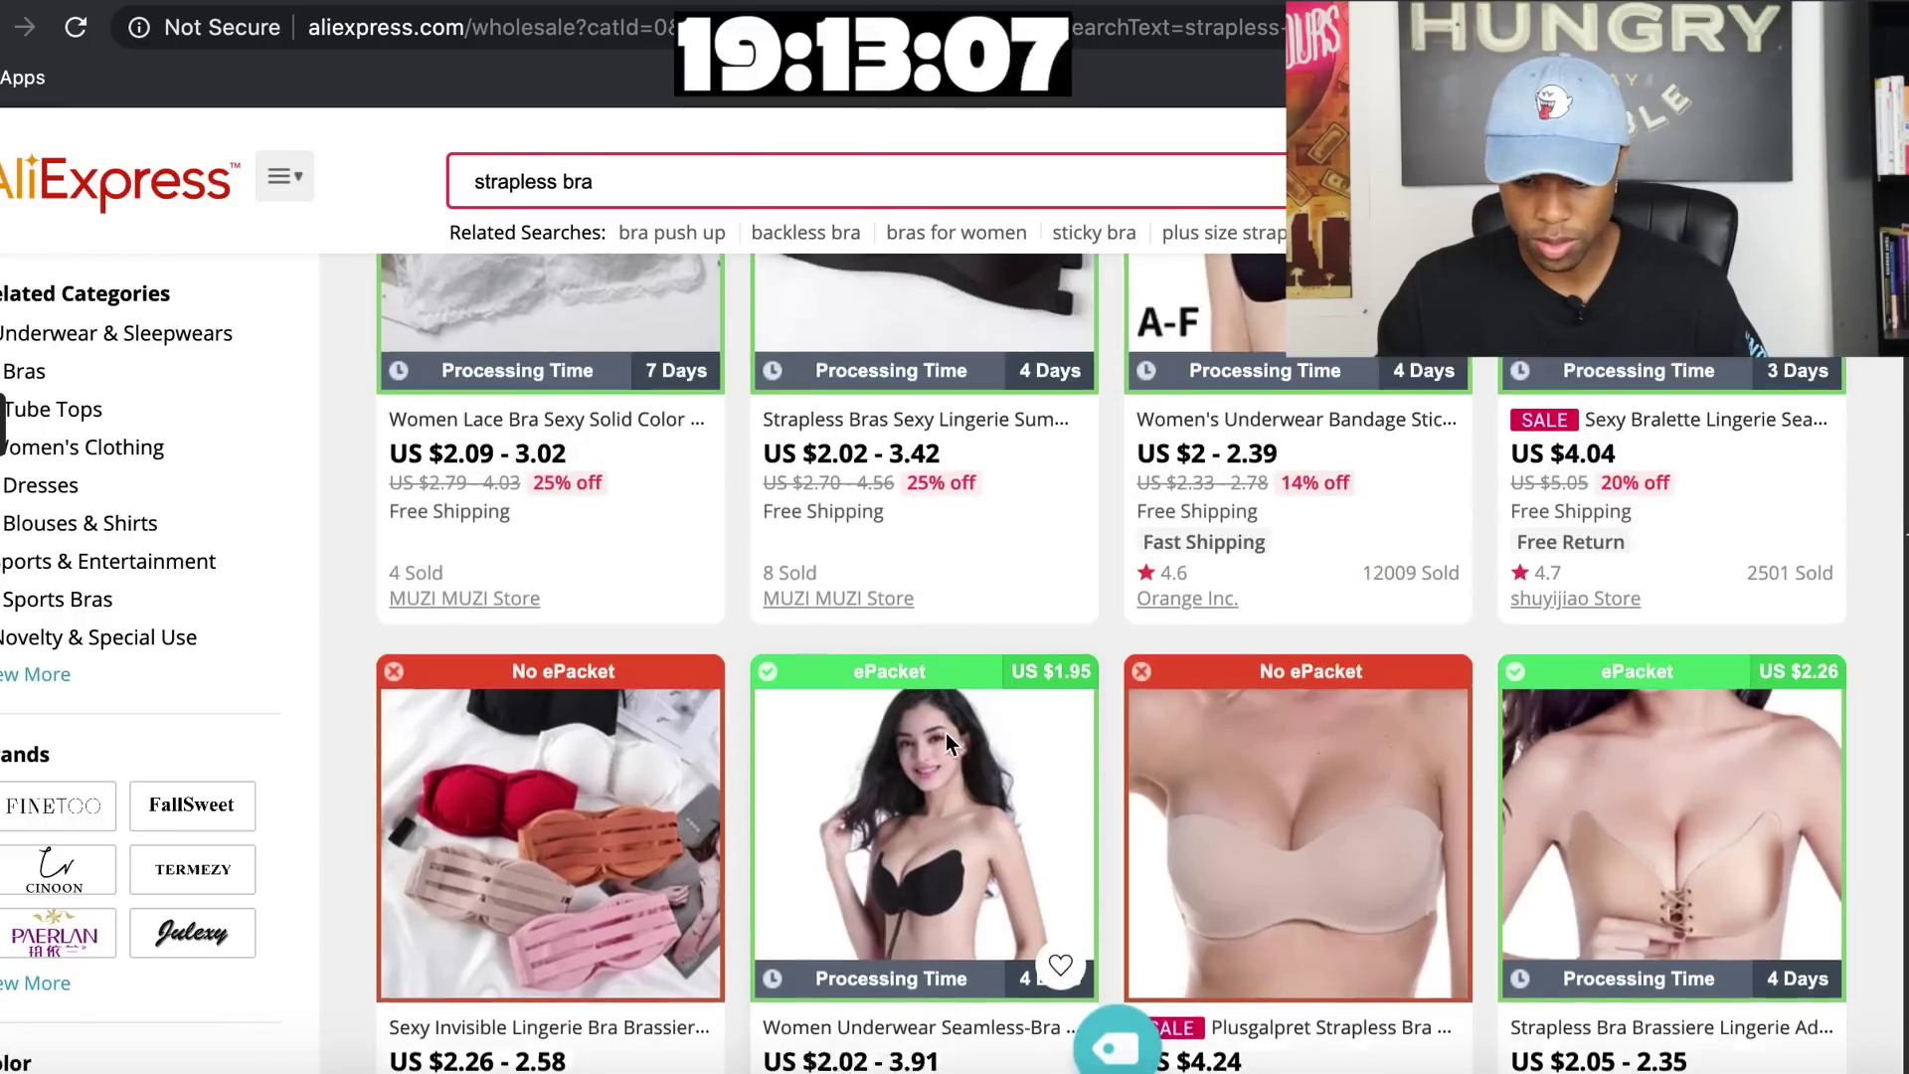
pyautogui.scroll(5, 945, 732)
pyautogui.scroll(-2, 946, 732)
pyautogui.click(1360, 606)
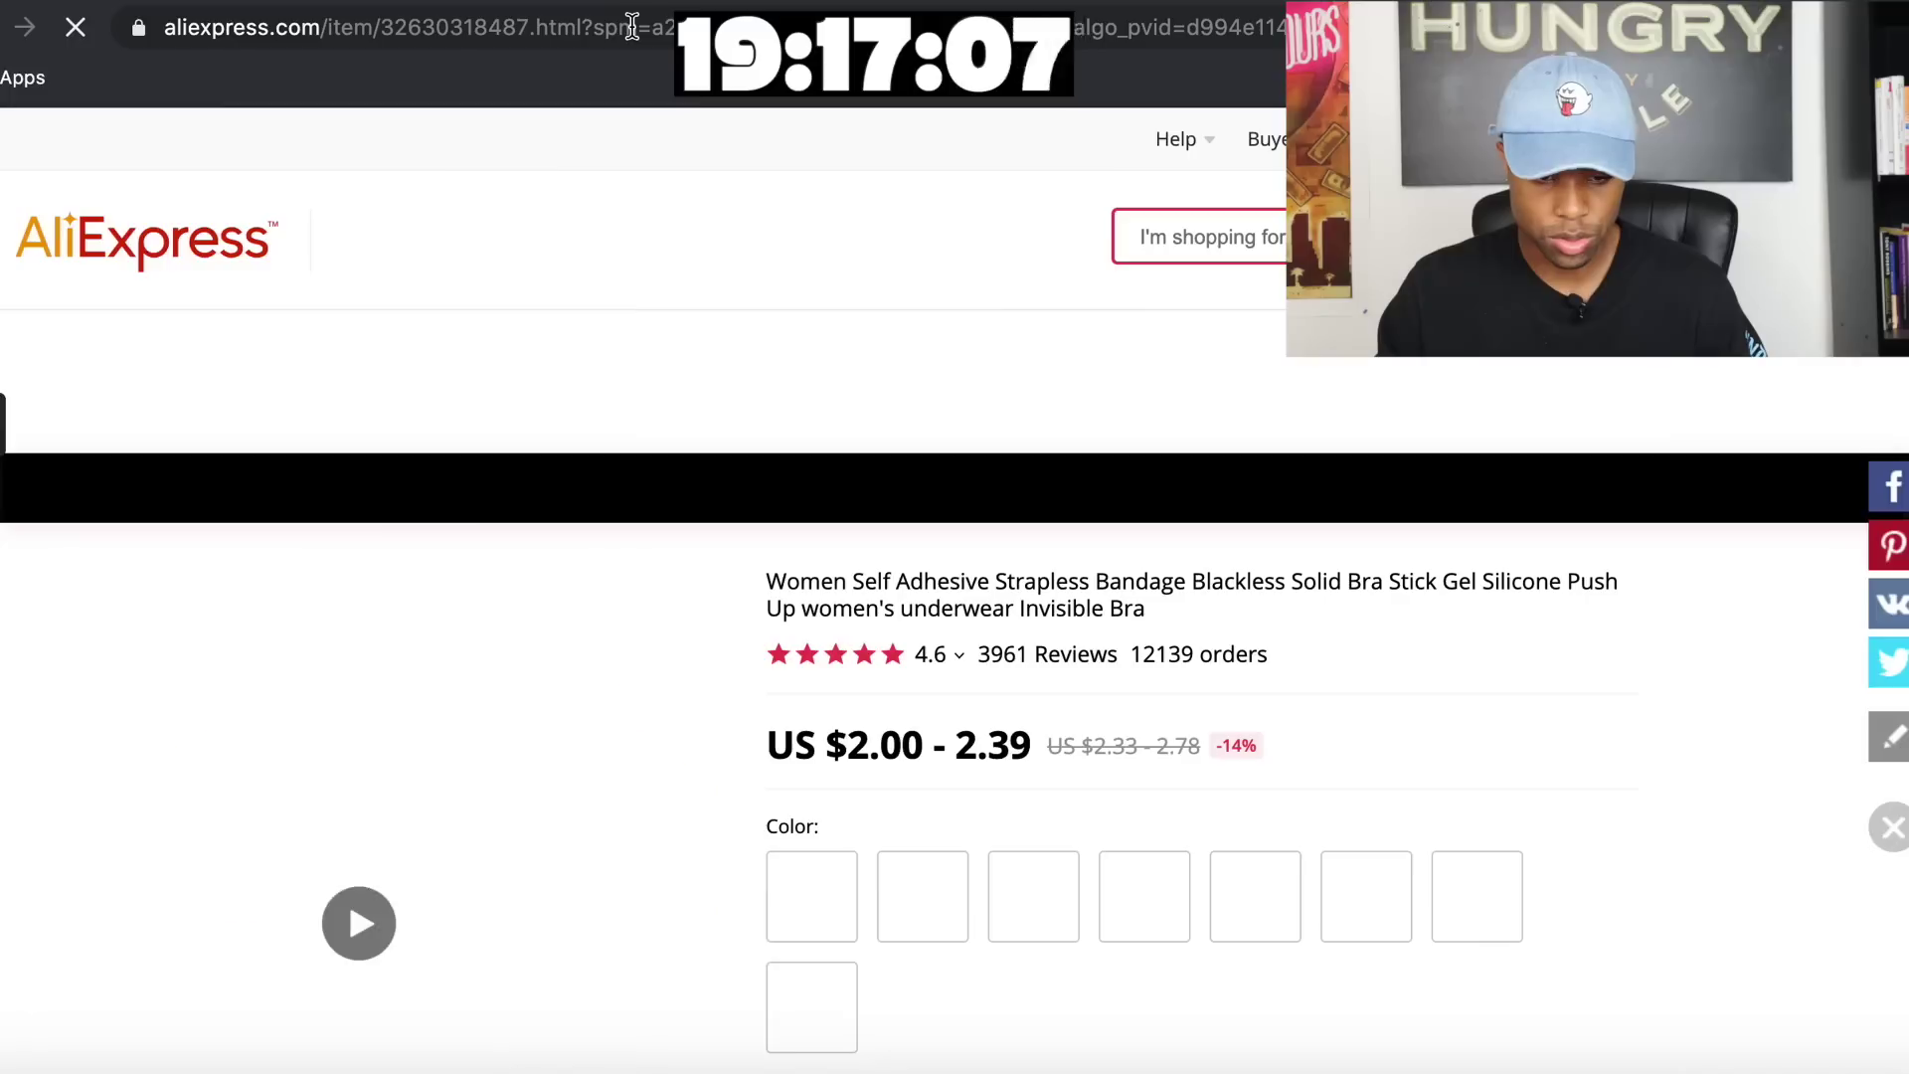
pyautogui.click(631, 27)
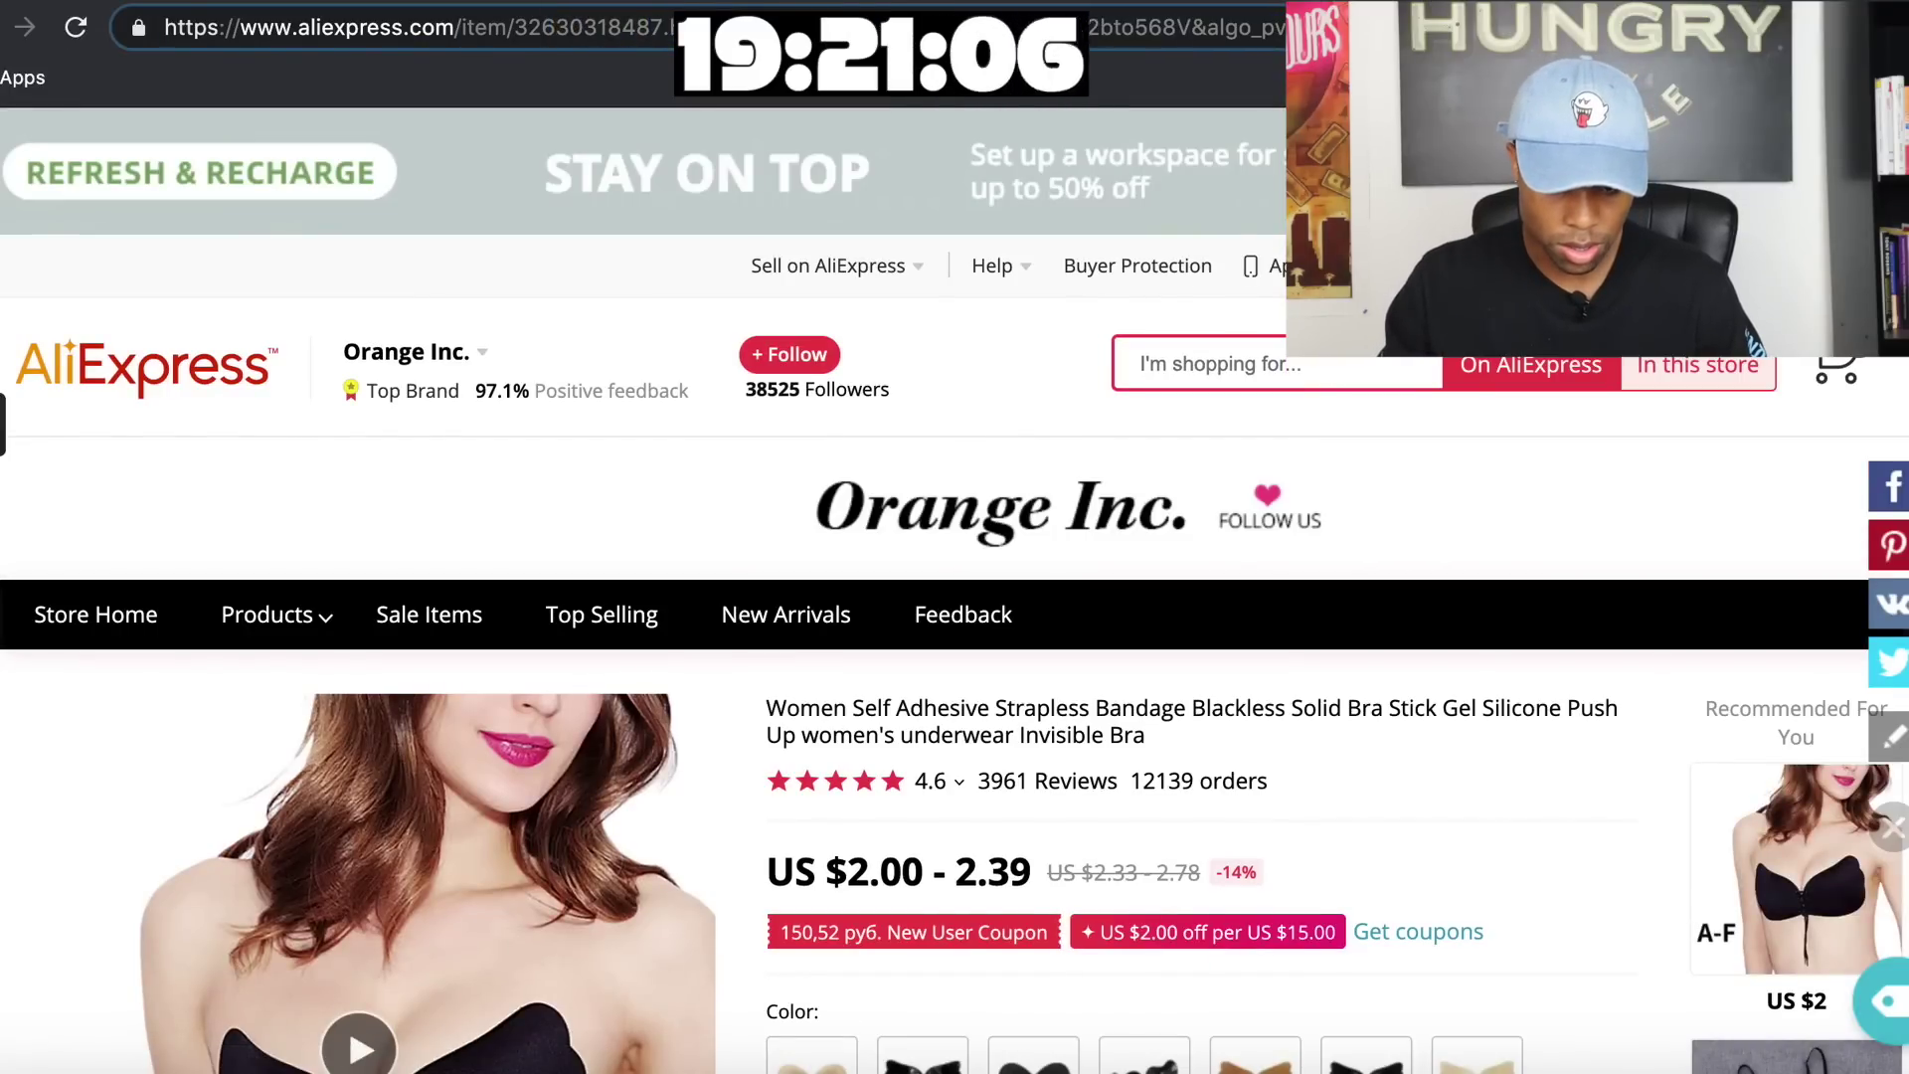
pyautogui.moveTo(696, 26); pyautogui.dragTo(144, 15)
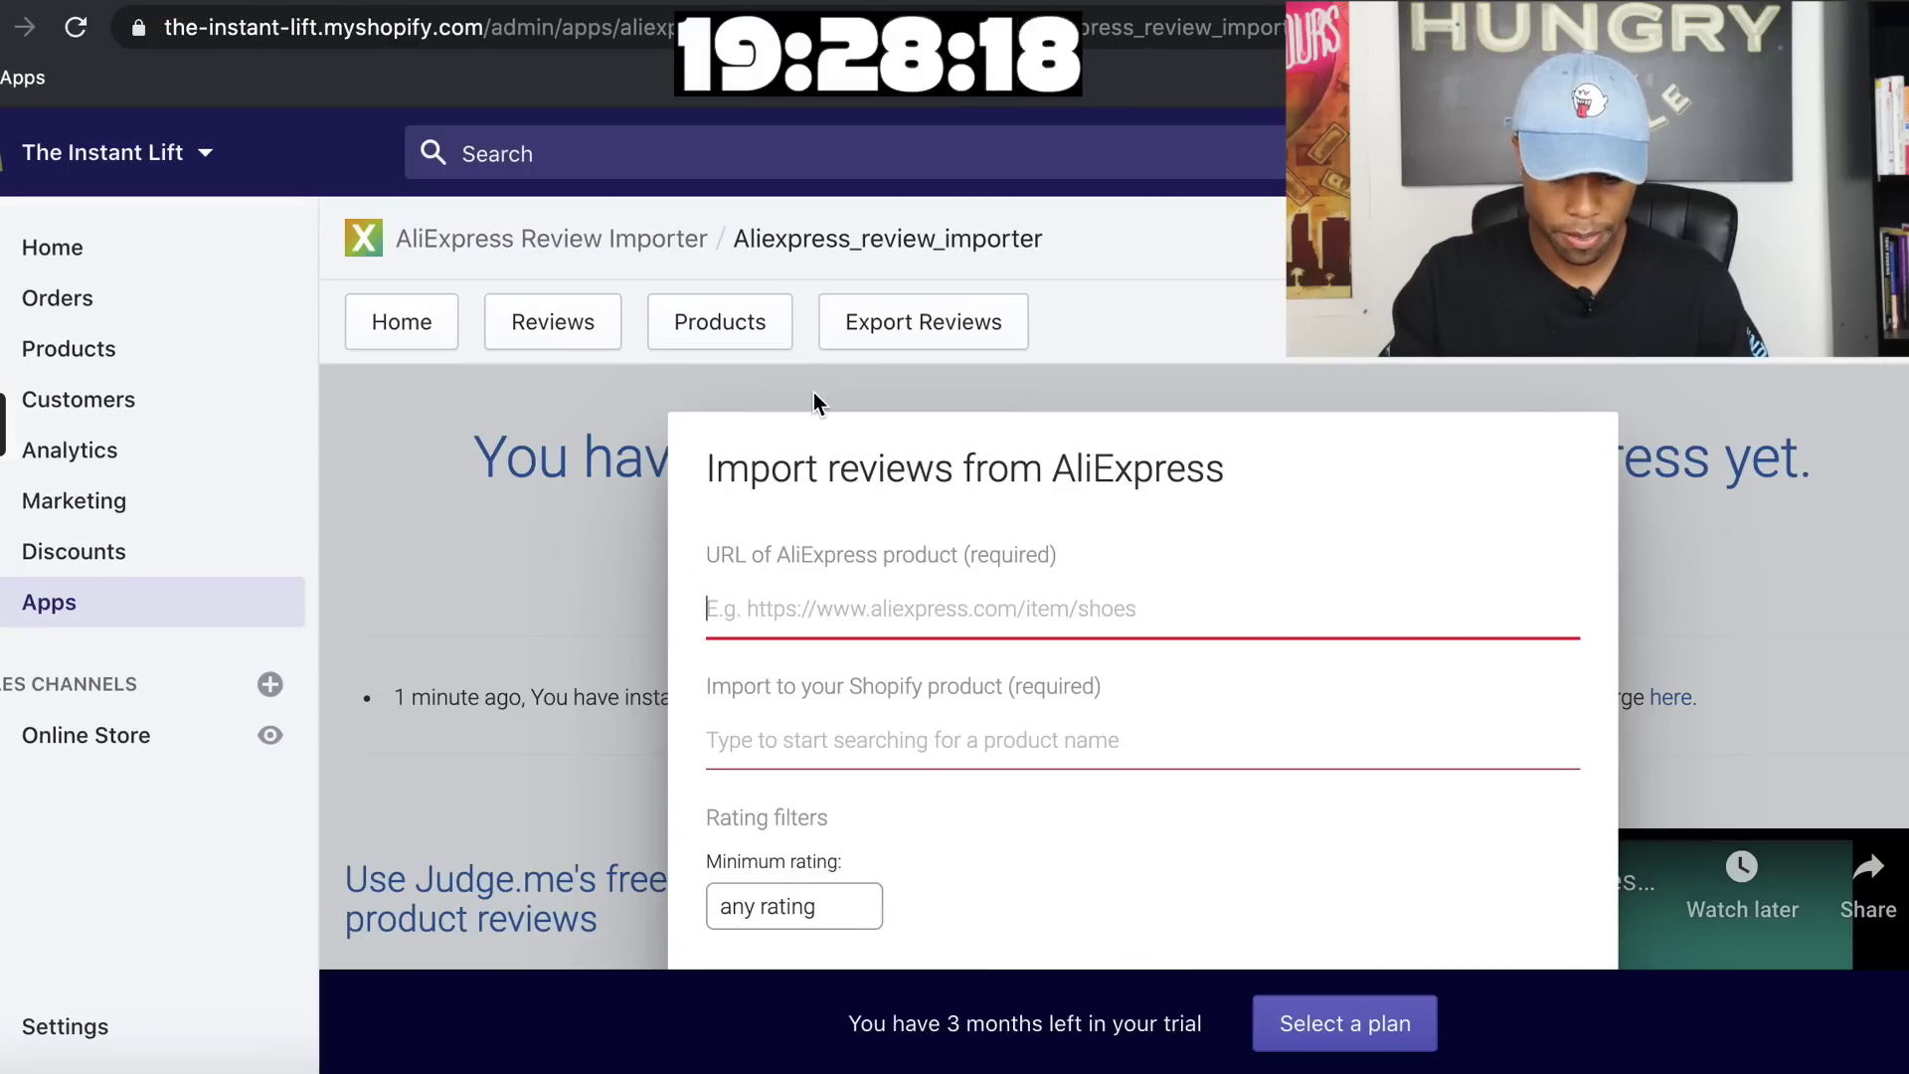
pyautogui.write('https://www.aliexpress.com/item/32630318487.html')
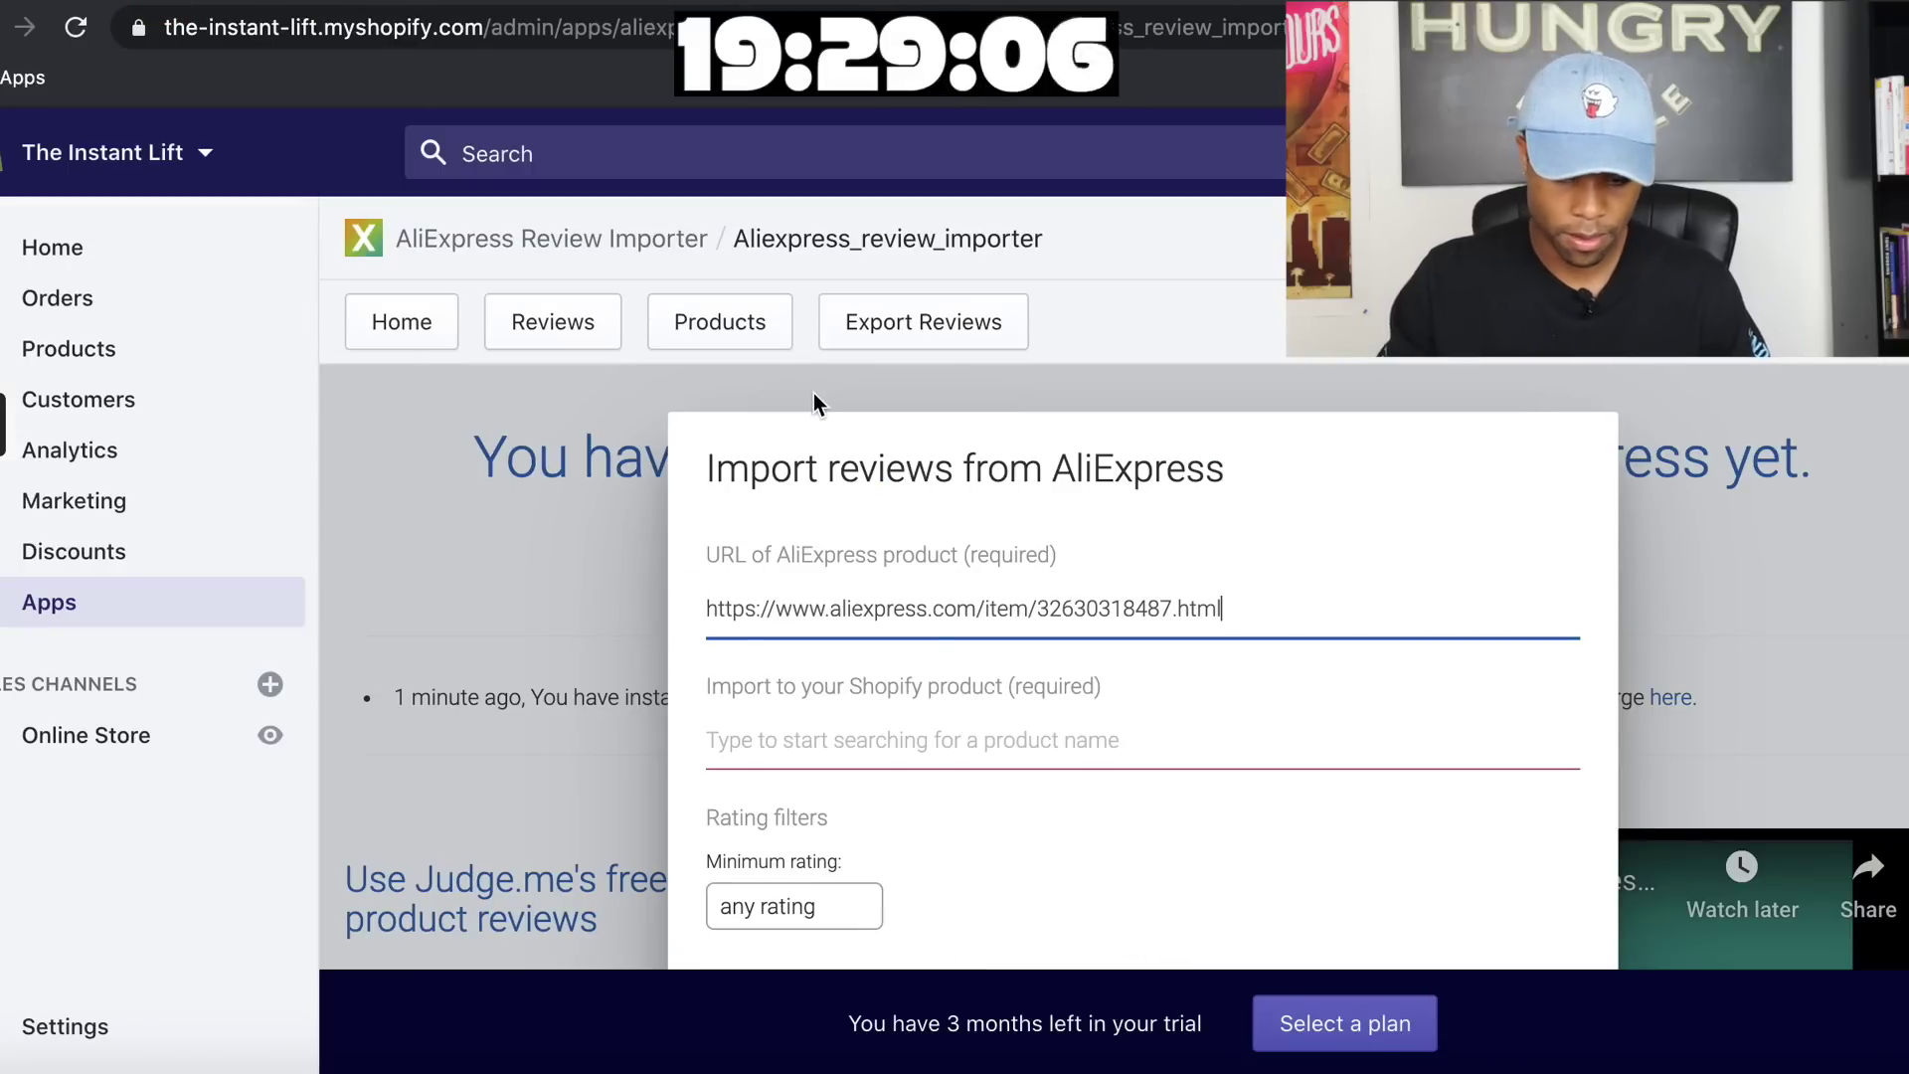
# Check the minimum rating choices and the remaining import settings through the review limit and email option
pyautogui.scroll(-5, 893, 731)
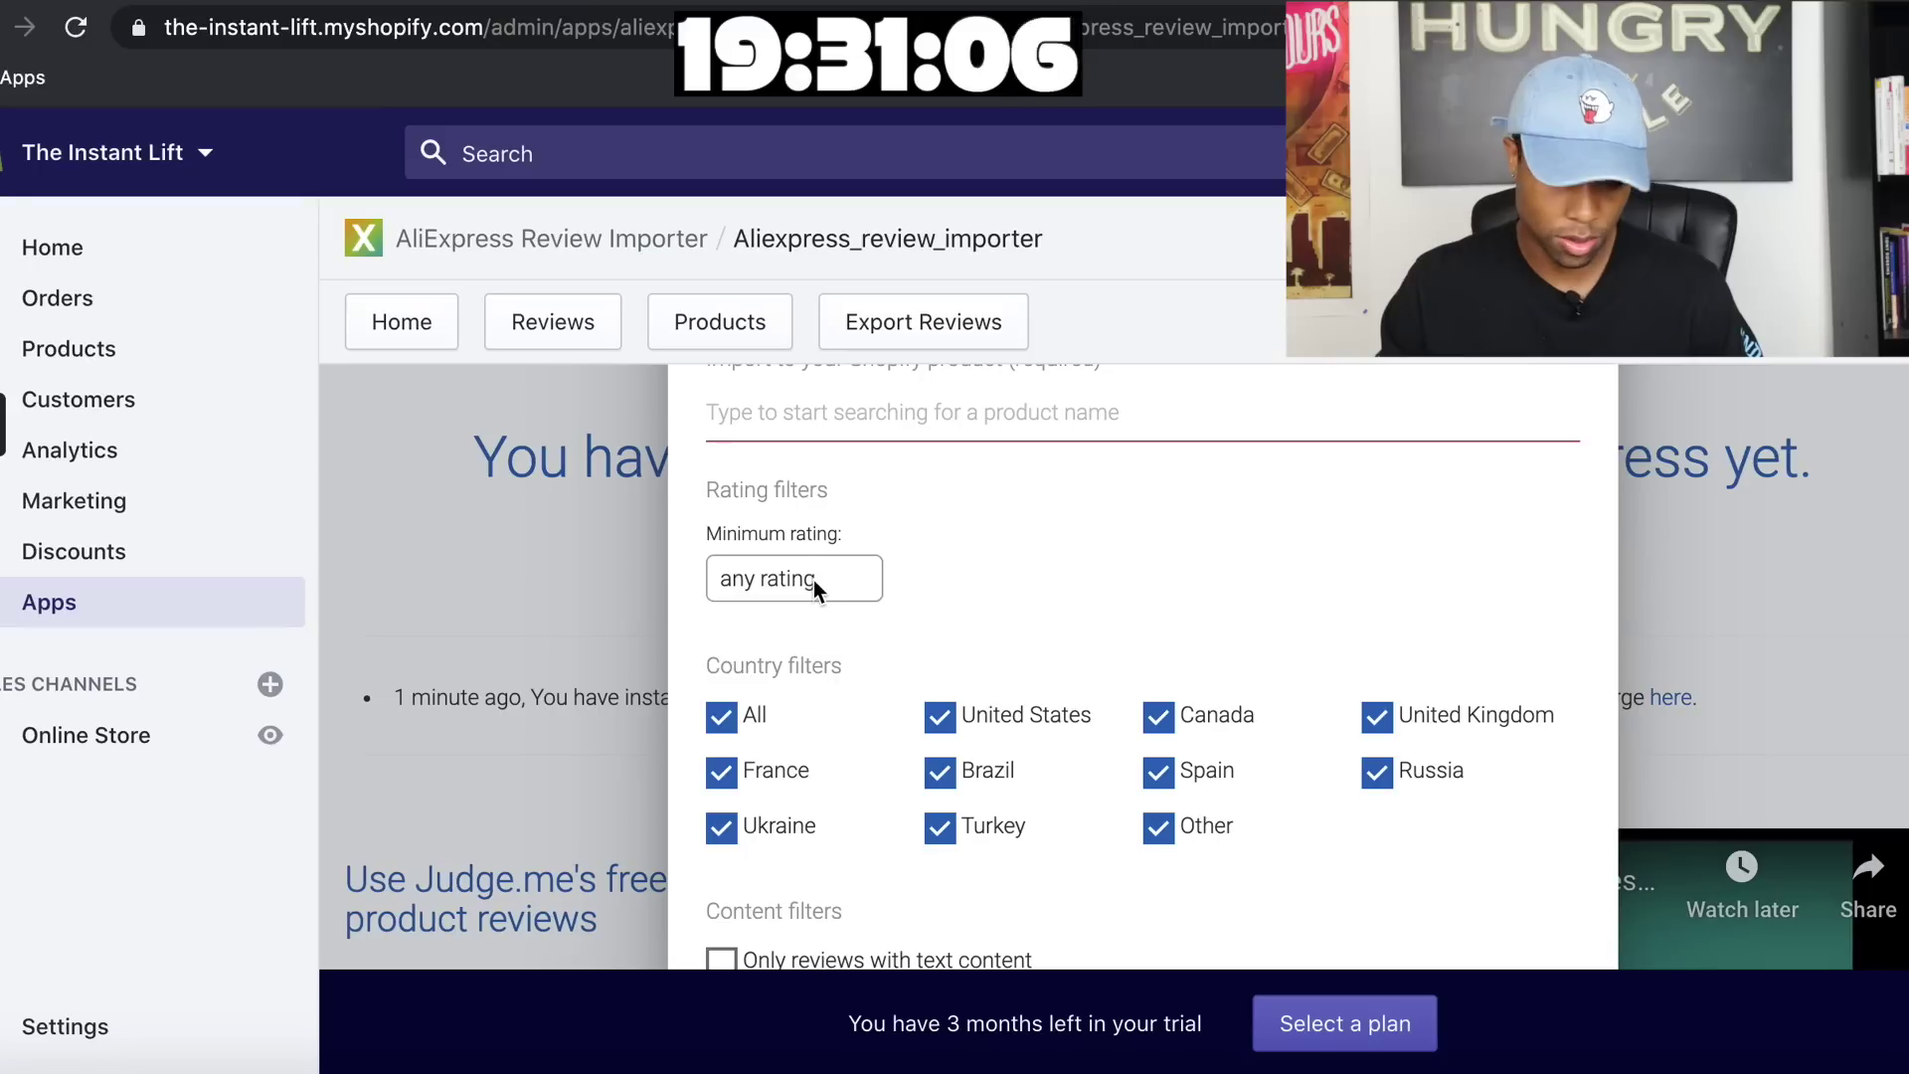
pyautogui.click(813, 581)
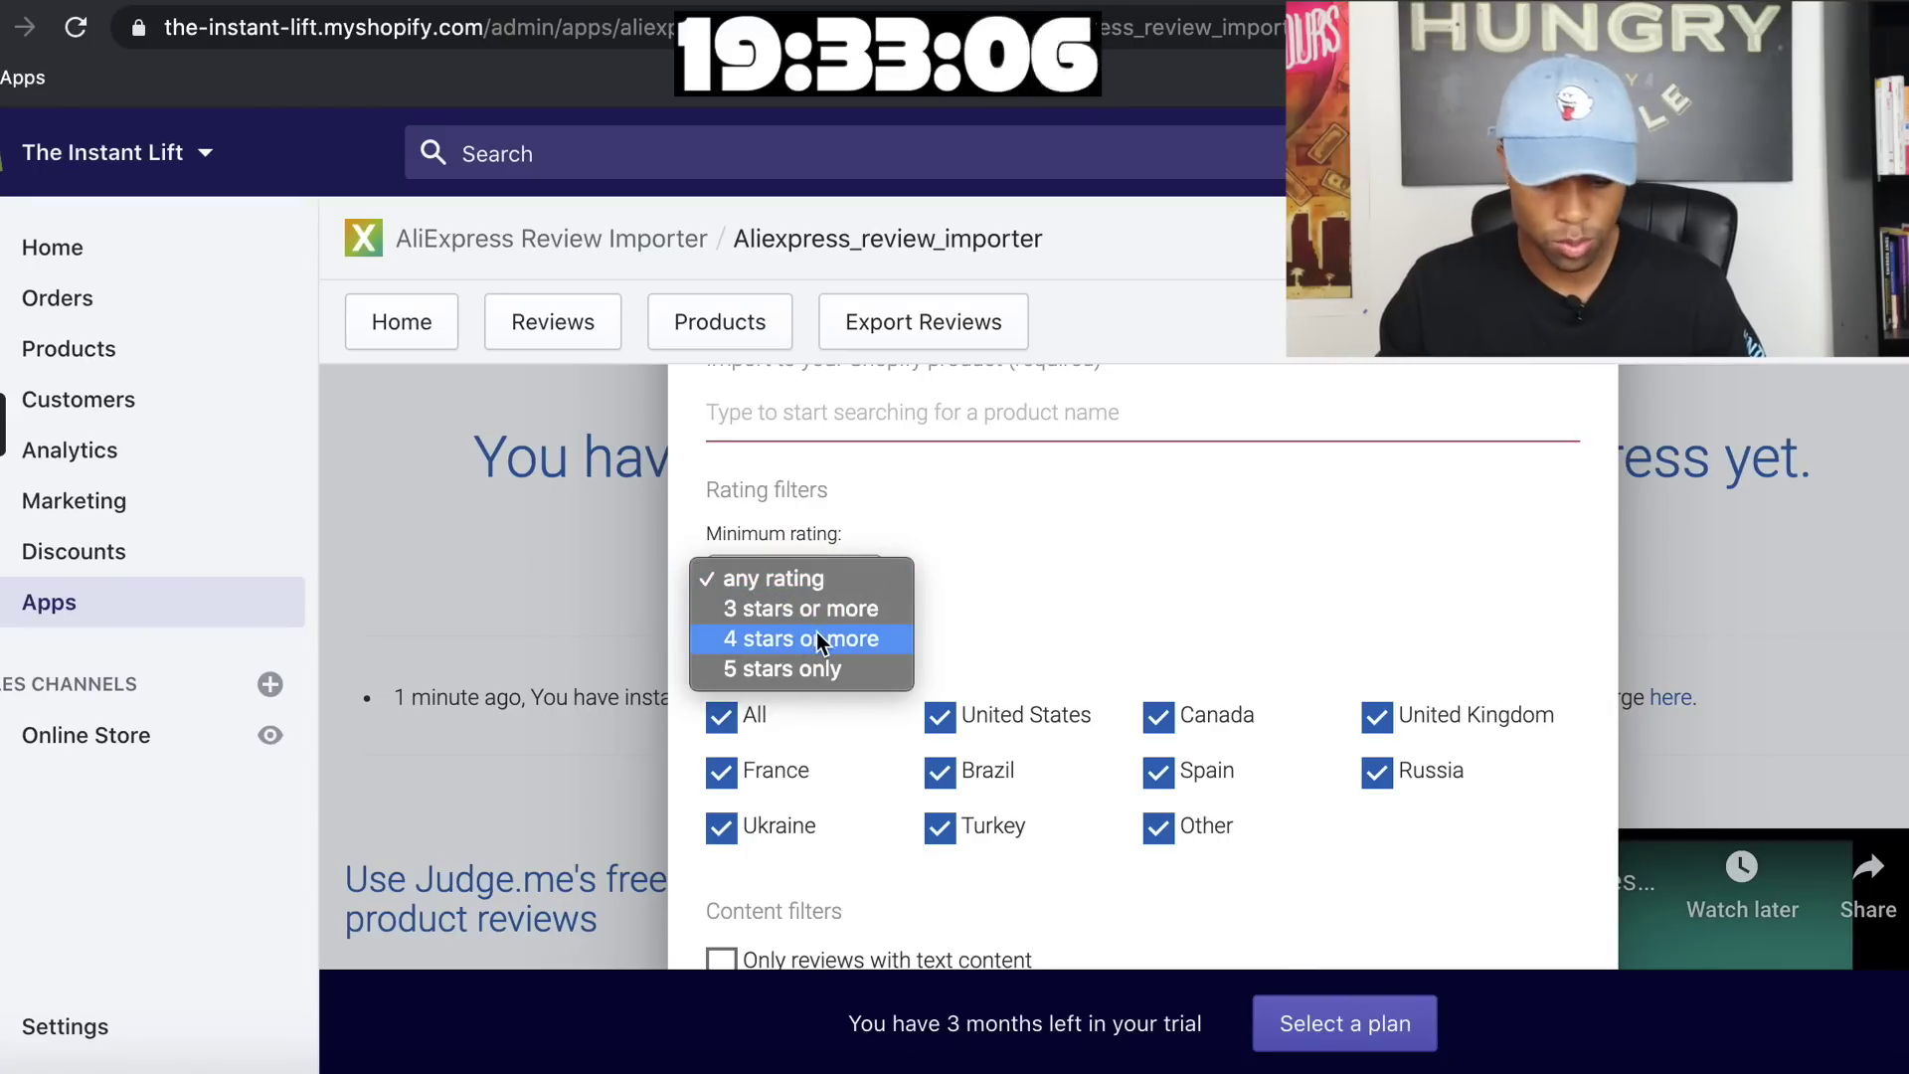
pyautogui.press('Escape')
pyautogui.scroll(-9, 849, 603)
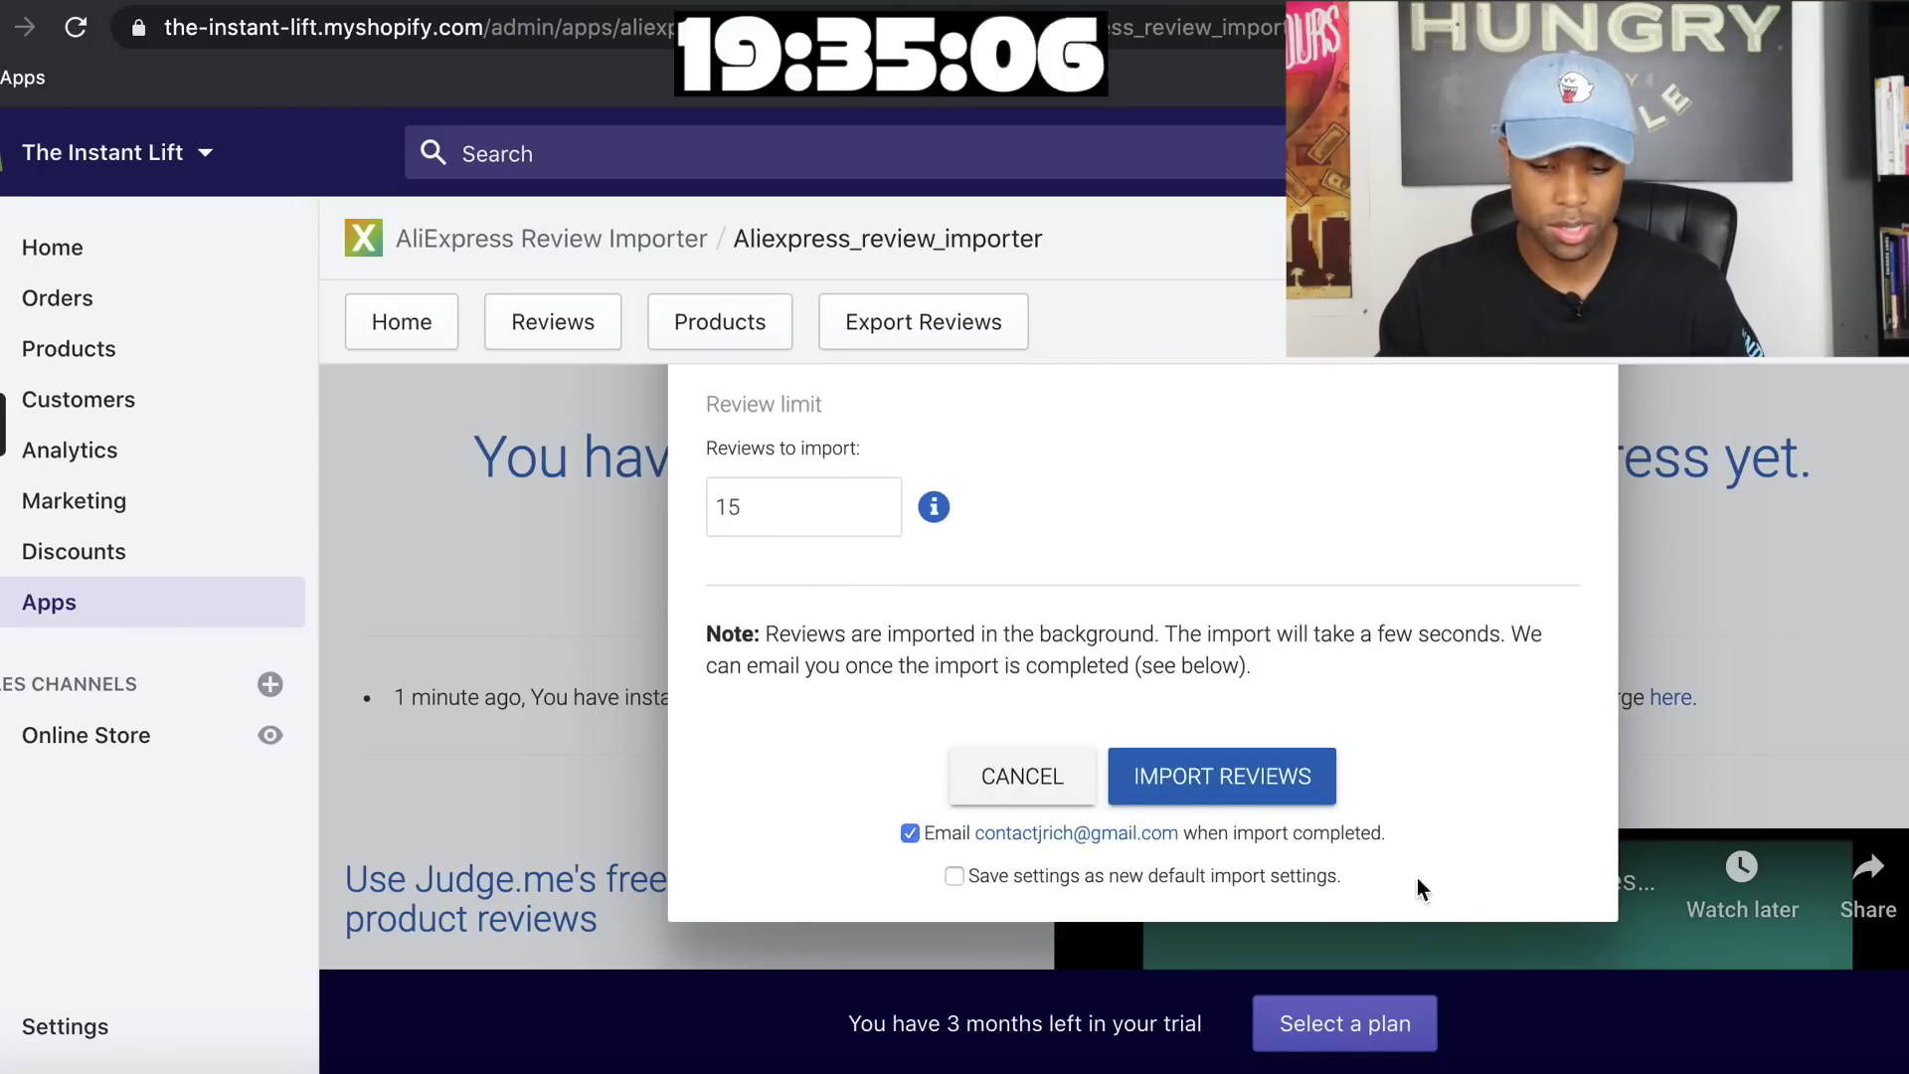